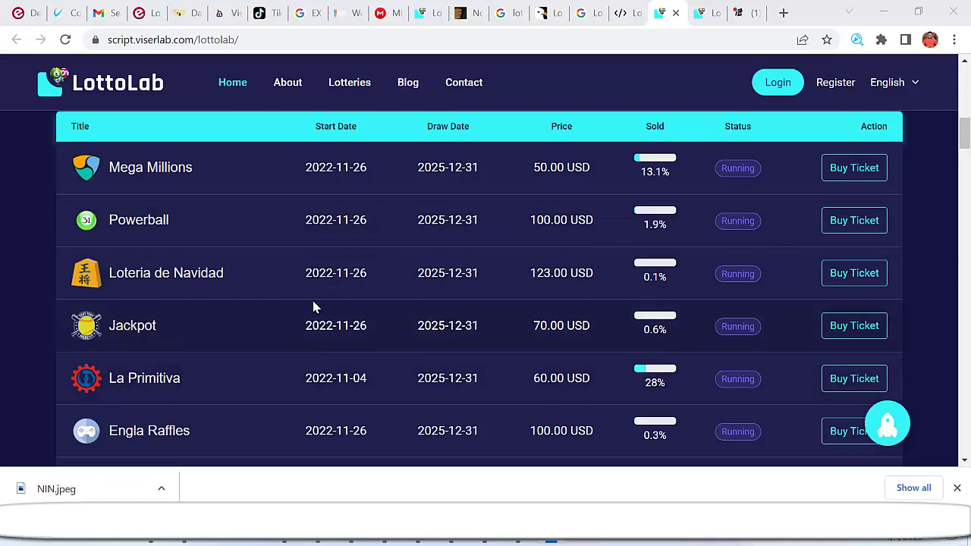
Open namecheap.com in a new tab and dismiss the cash-back extension popup.
scroll(627, 320, down, 2)
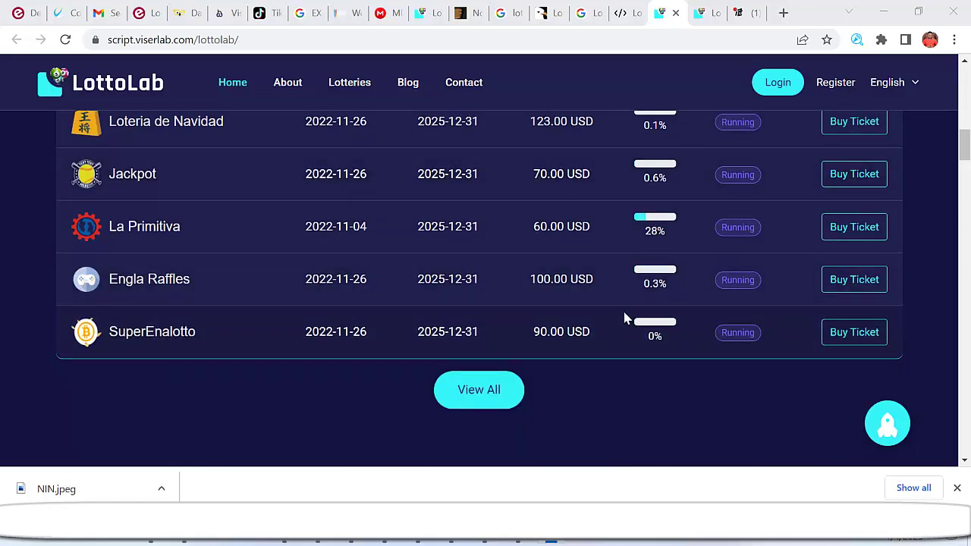
scroll(603, 311, up, 4)
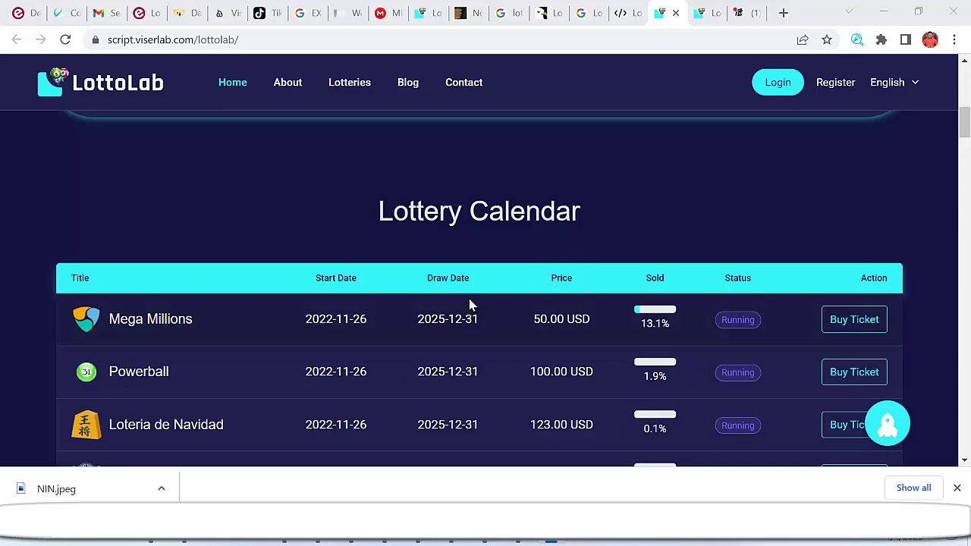
click(784, 13)
click(704, 37)
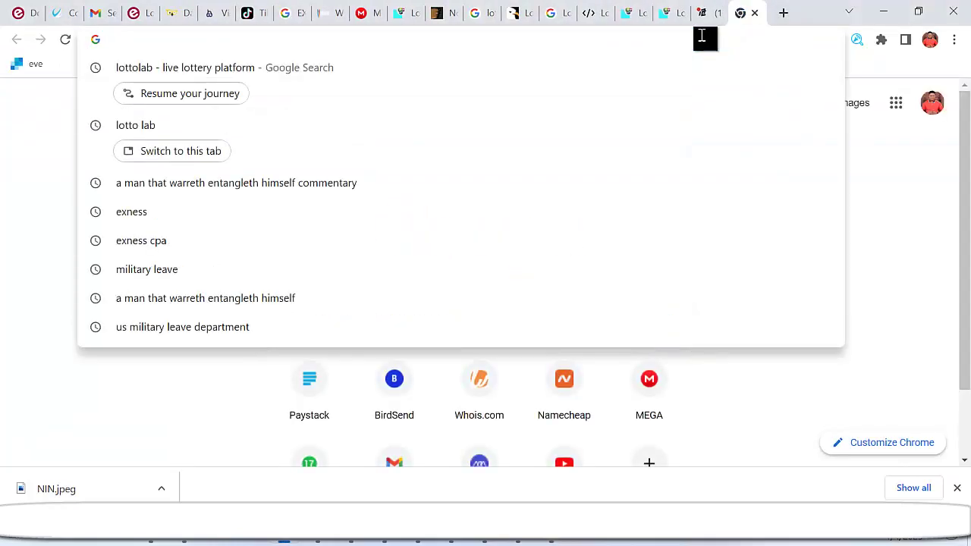
text(name)
key(Return)
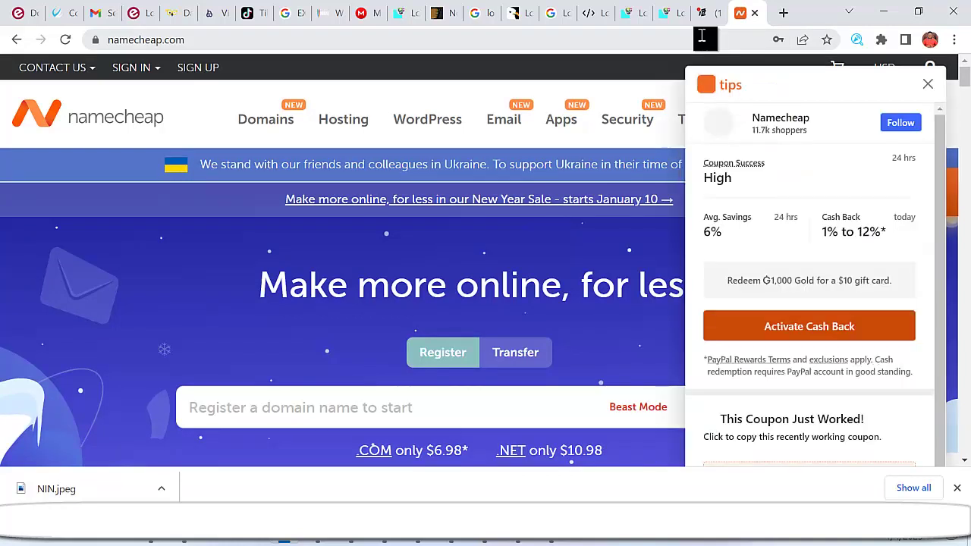
click(928, 83)
scroll(511, 386, down, 2)
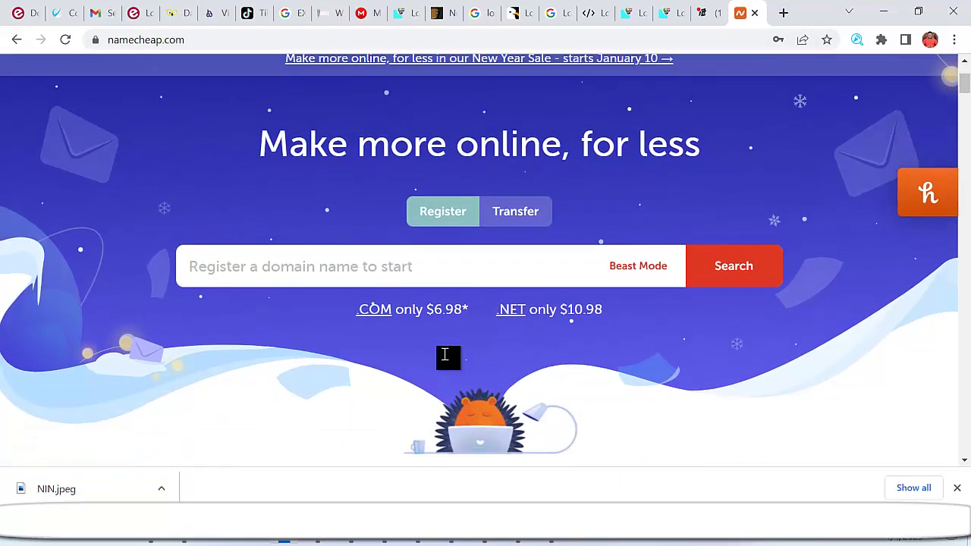
scroll(445, 353, up, 2)
scroll(442, 355, down, 1)
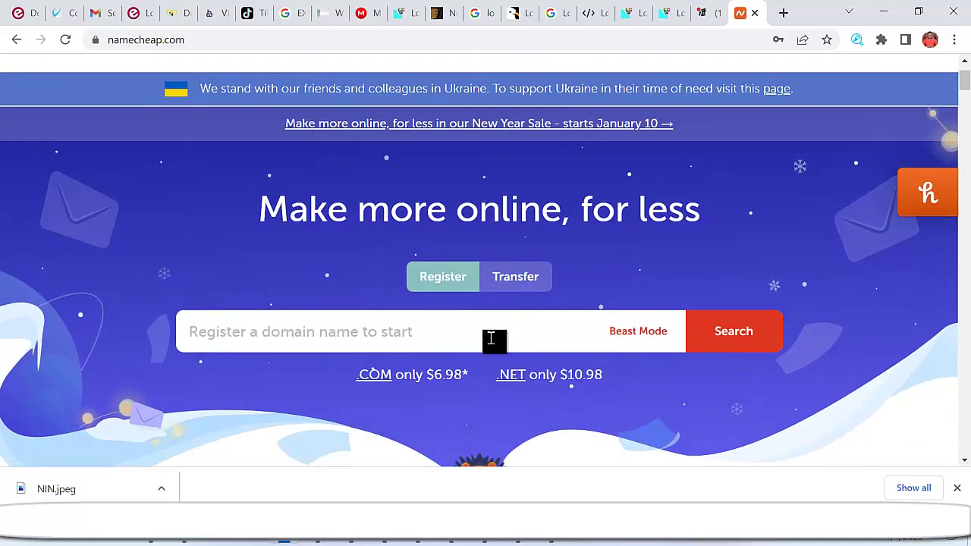
Search lotteryplayer.com, change it to lotteryplaylotto.com ($9.58/yr) and add it to the cart.
click(485, 338)
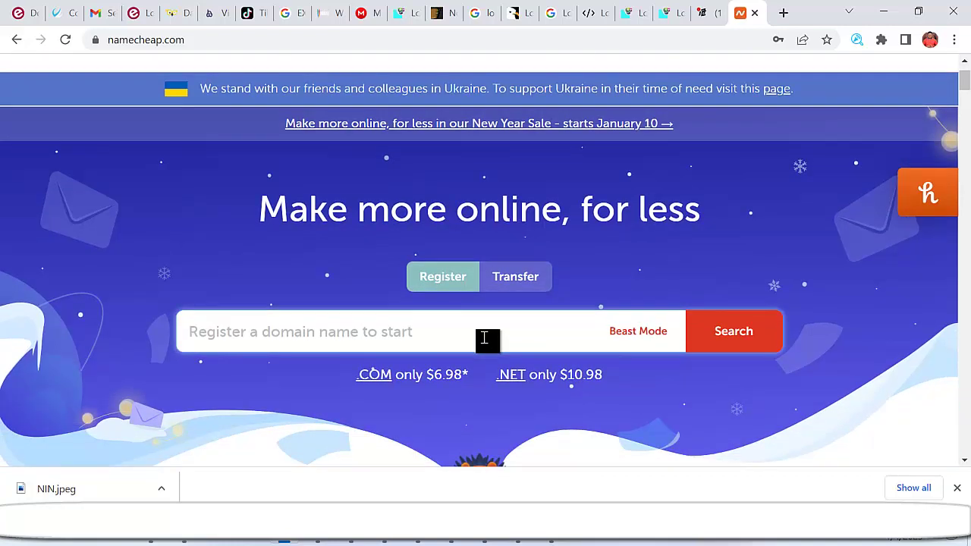
text(lotteryplayer.com)
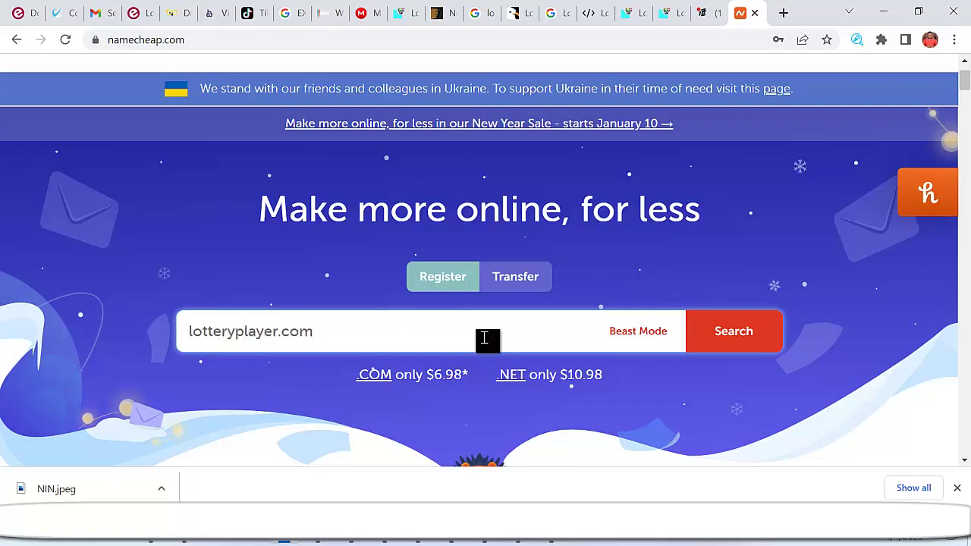
key(Return)
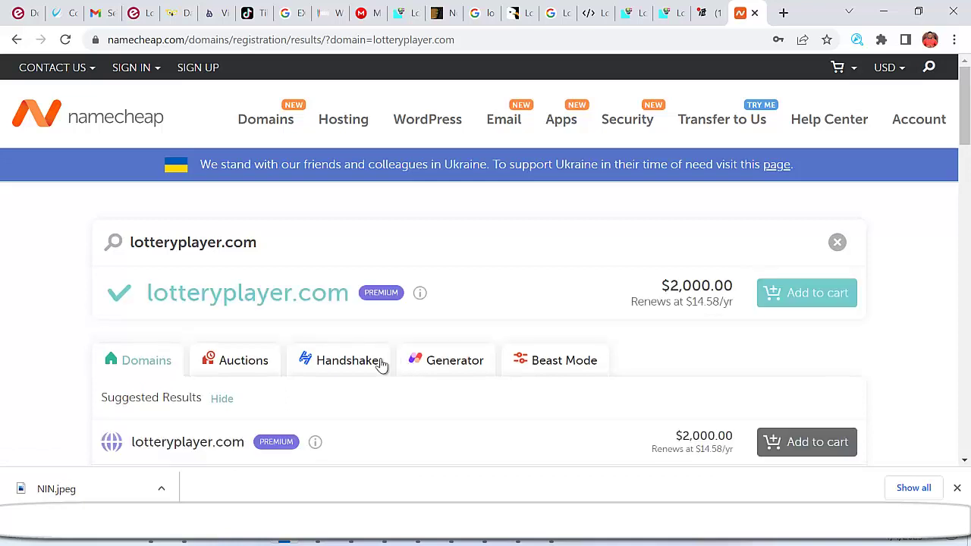
click(222, 242)
key(BackSpace)
key(BackSpace)
key(BackSpace)
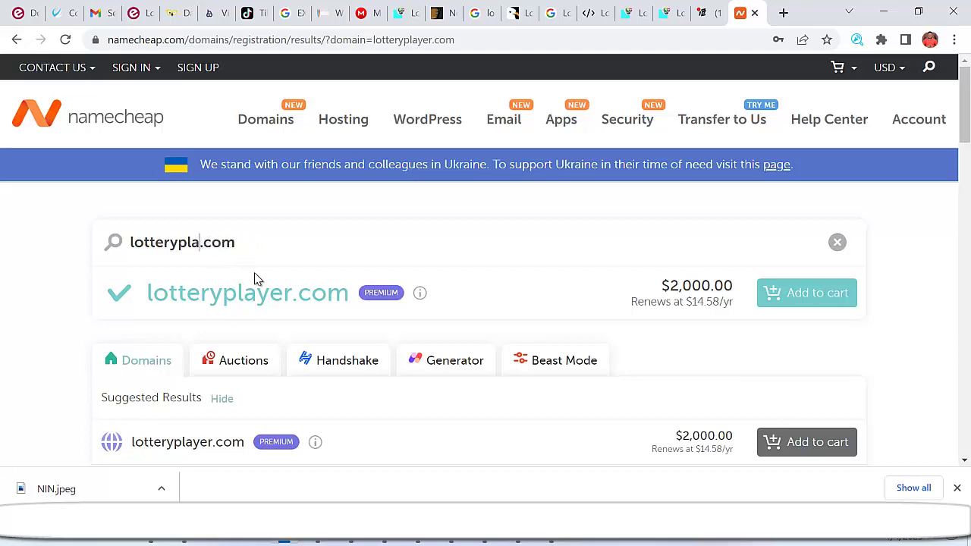
text(ylo)
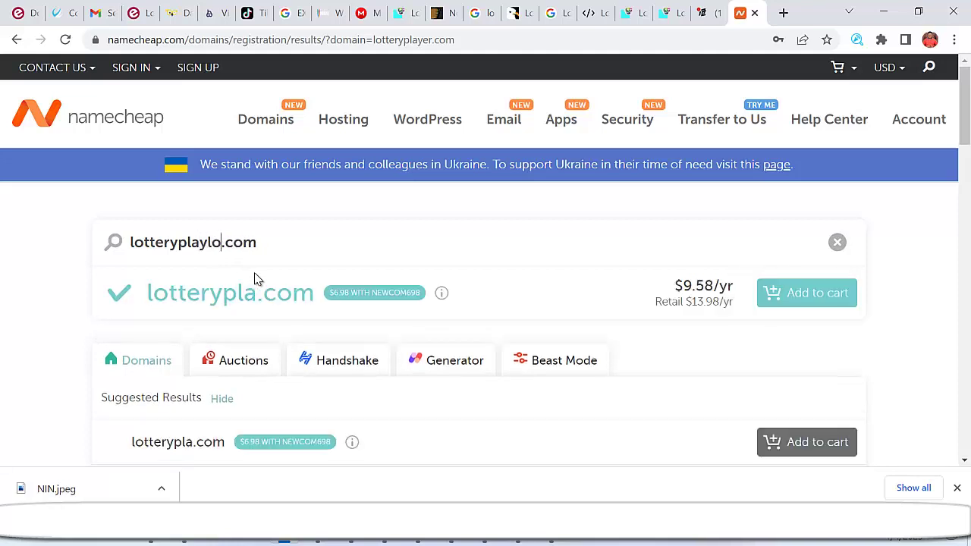
text(tto)
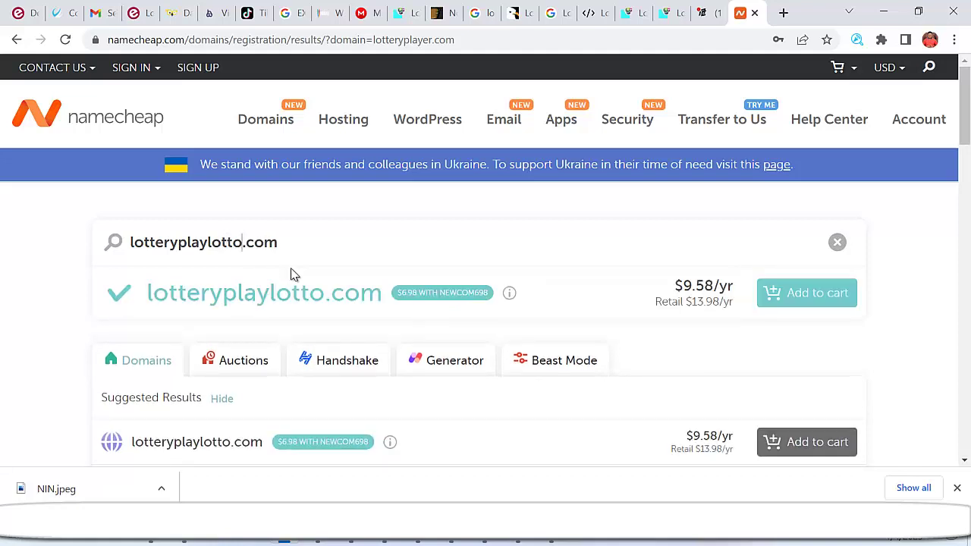
click(779, 307)
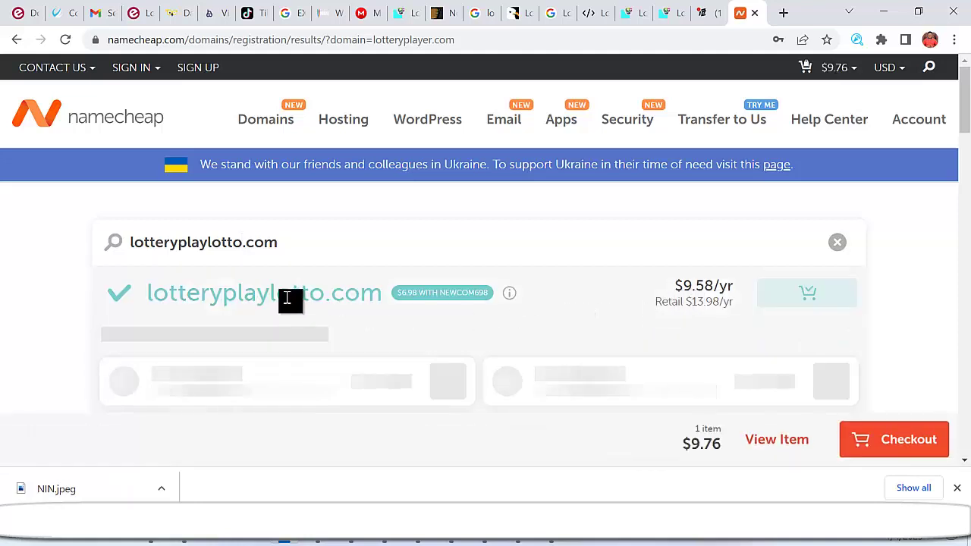
Show Namecheap's shared hosting plans with a Monthly billing cycle.
mouse_move(325, 134)
click(334, 160)
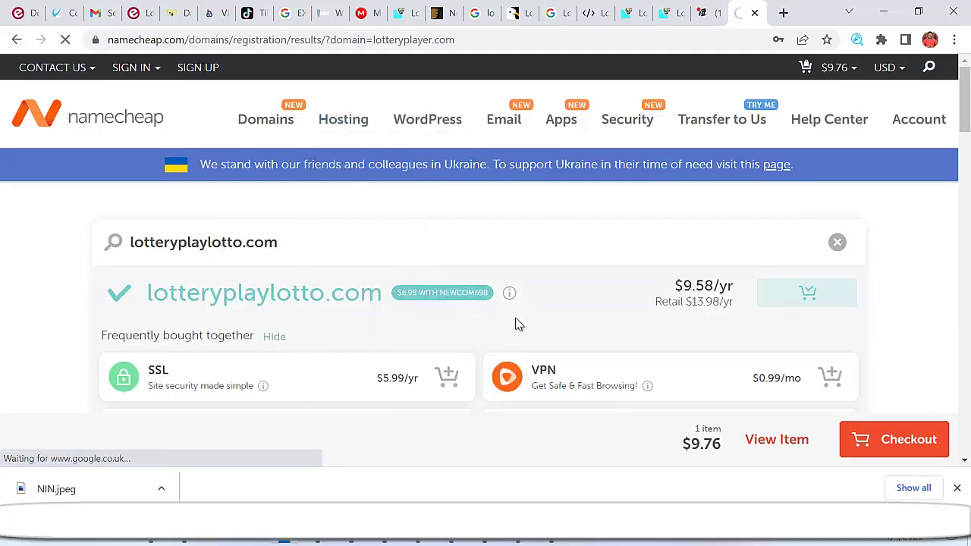
scroll(501, 330, down, 4)
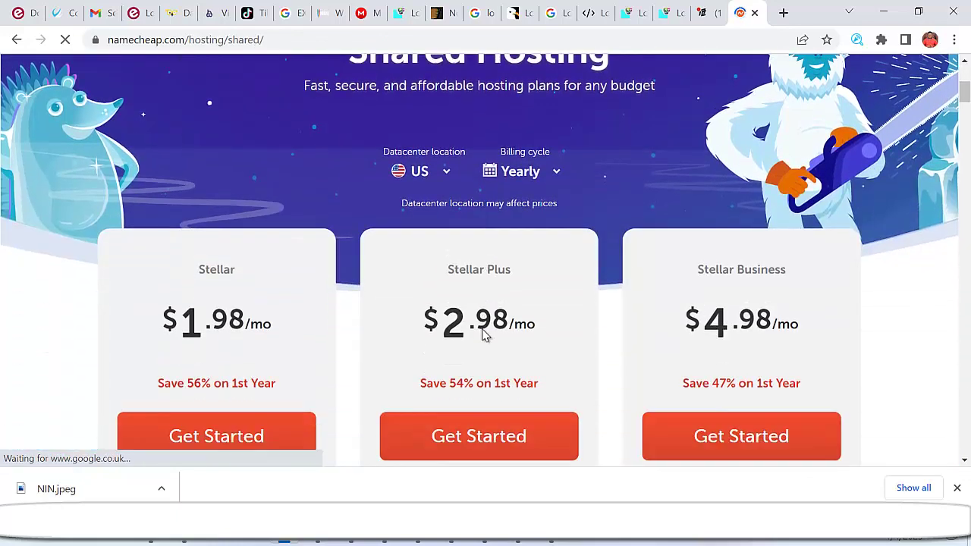
click(547, 178)
click(510, 217)
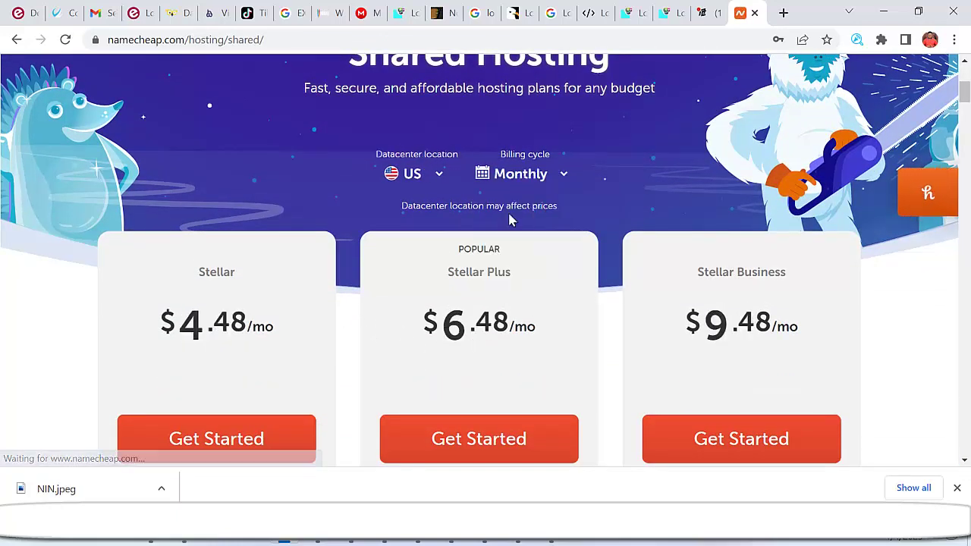
Add the Stellar plan, linked to lotteryplaylotto.com, to the cart for a $14.24 subtotal.
scroll(455, 293, down, 3)
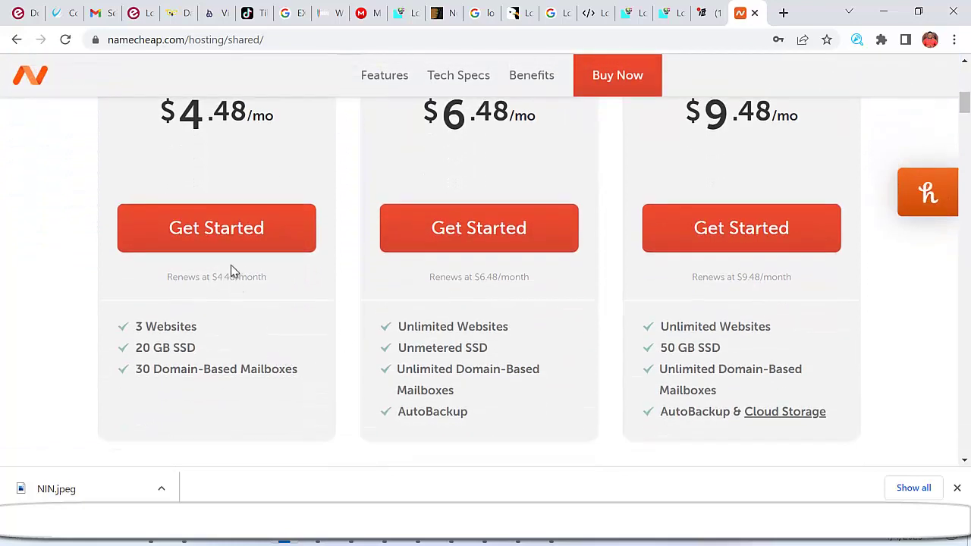
click(243, 236)
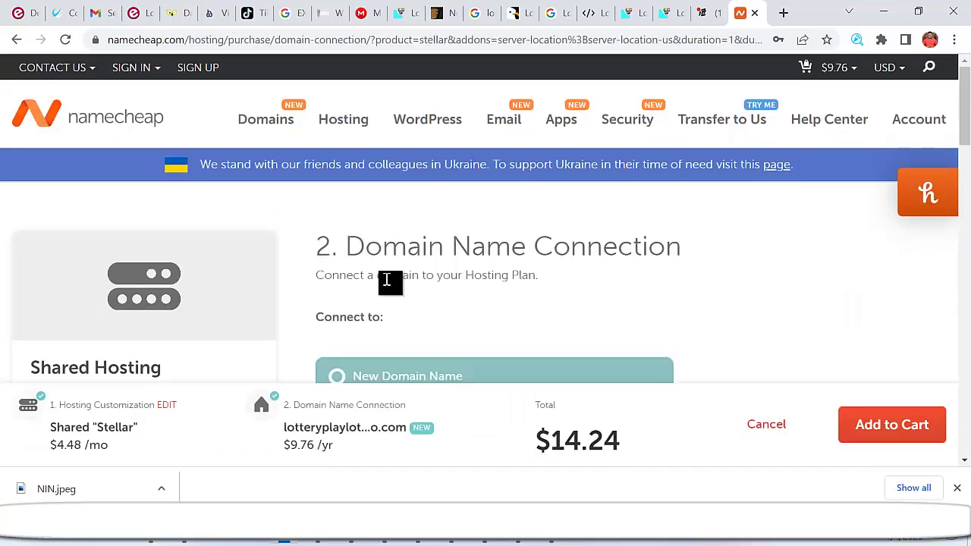
scroll(387, 281, down, 1)
scroll(409, 285, down, 2)
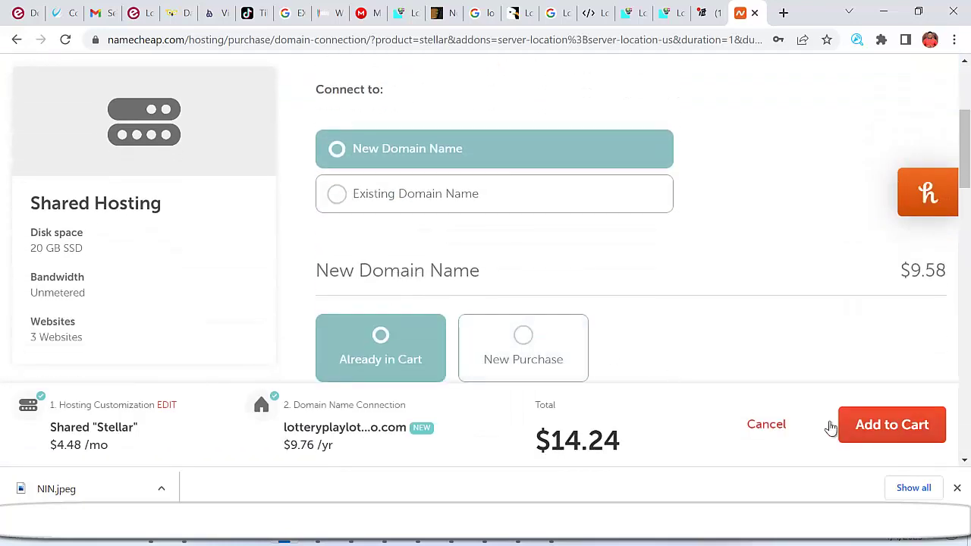
click(857, 426)
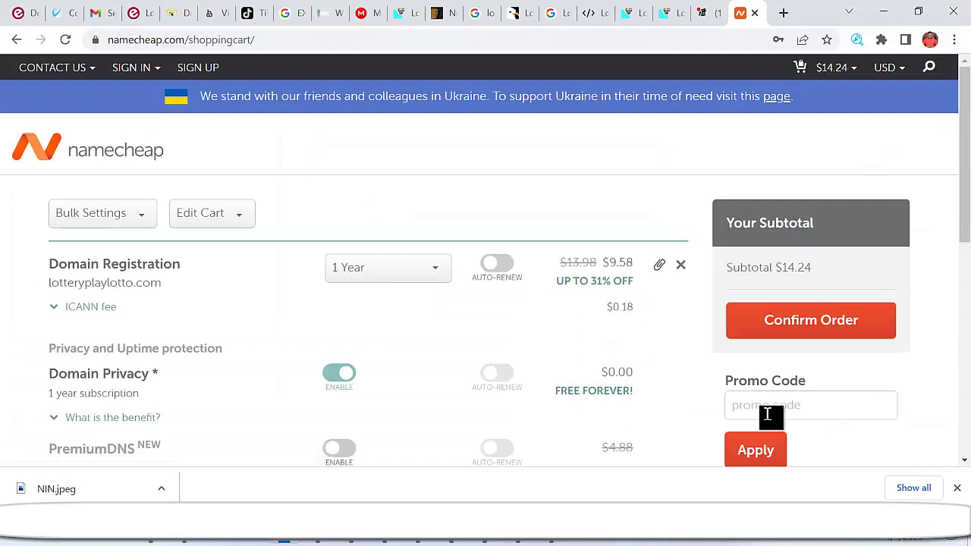
Switch back to the cPanel browser window.
scroll(534, 376, down, 3)
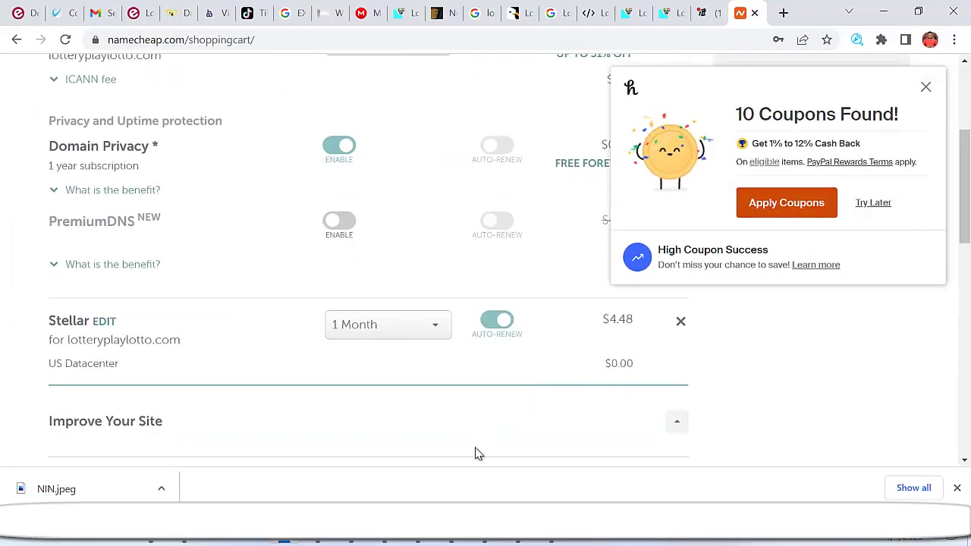
mouse_move(316, 540)
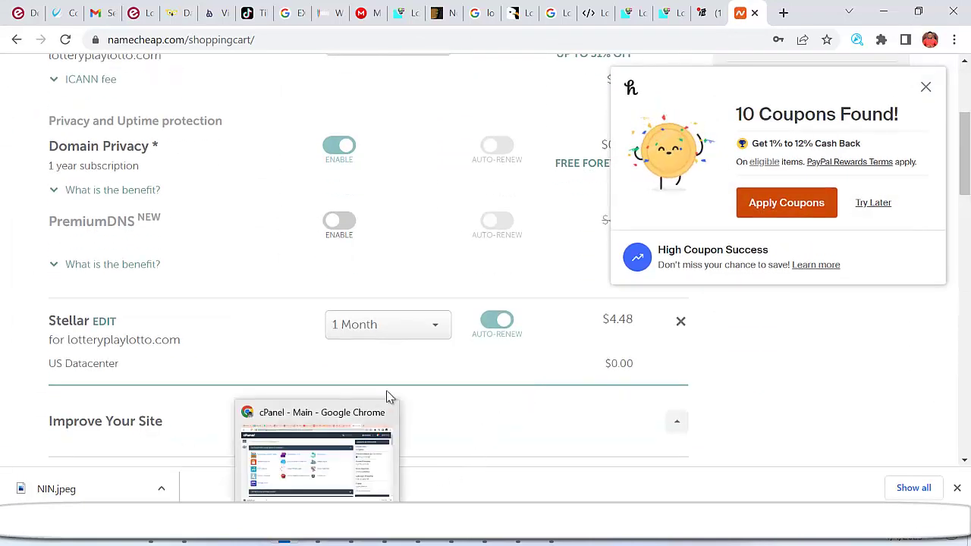
click(368, 417)
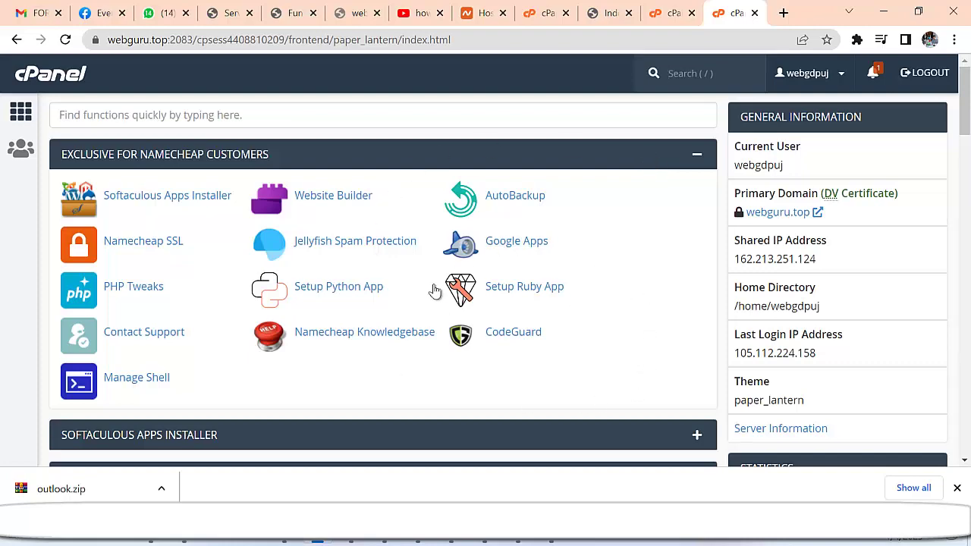
Filter cPanel's function search with 'file' so only File Manager remains.
scroll(452, 314, down, 5)
scroll(461, 321, up, 5)
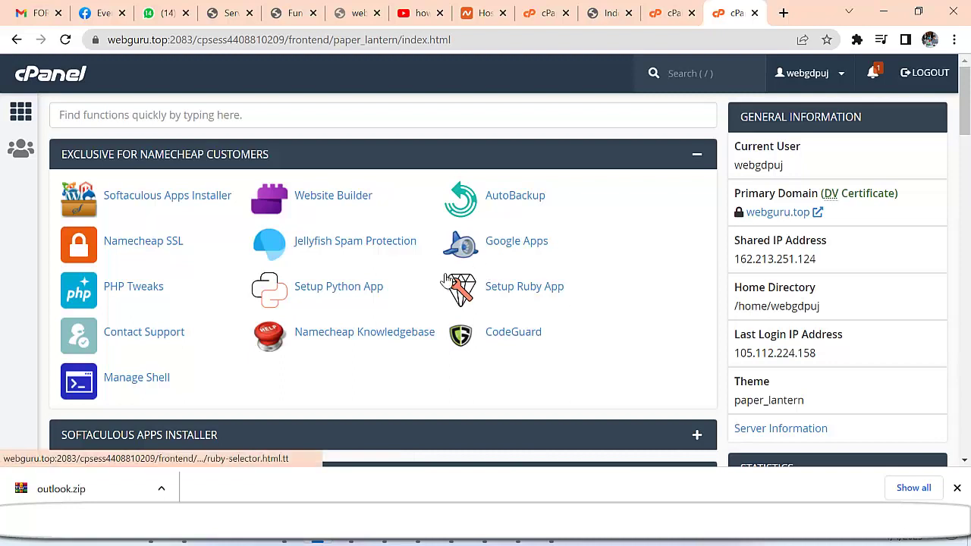
click(448, 121)
text(file)
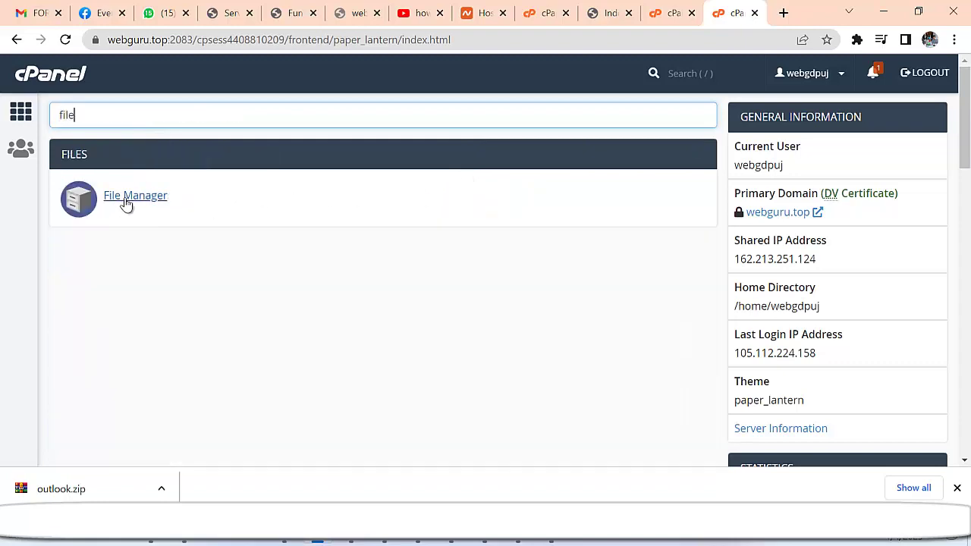
Open File Manager at the public_html folder.
click(134, 203)
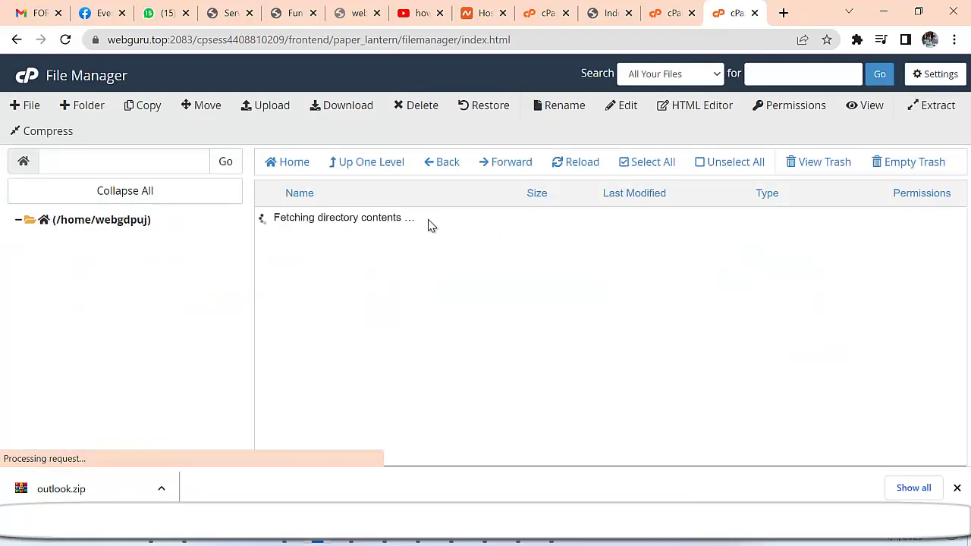
scroll(182, 363, down, 3)
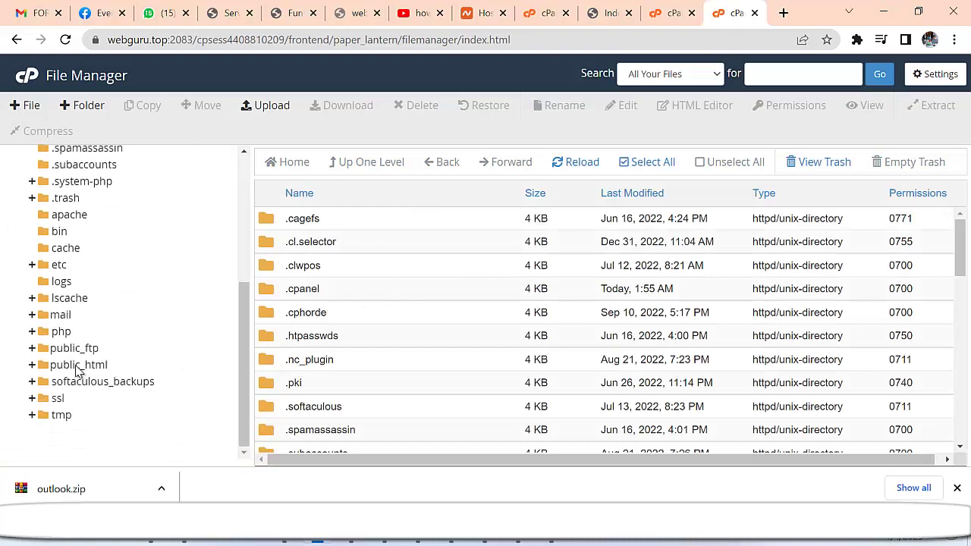
click(87, 366)
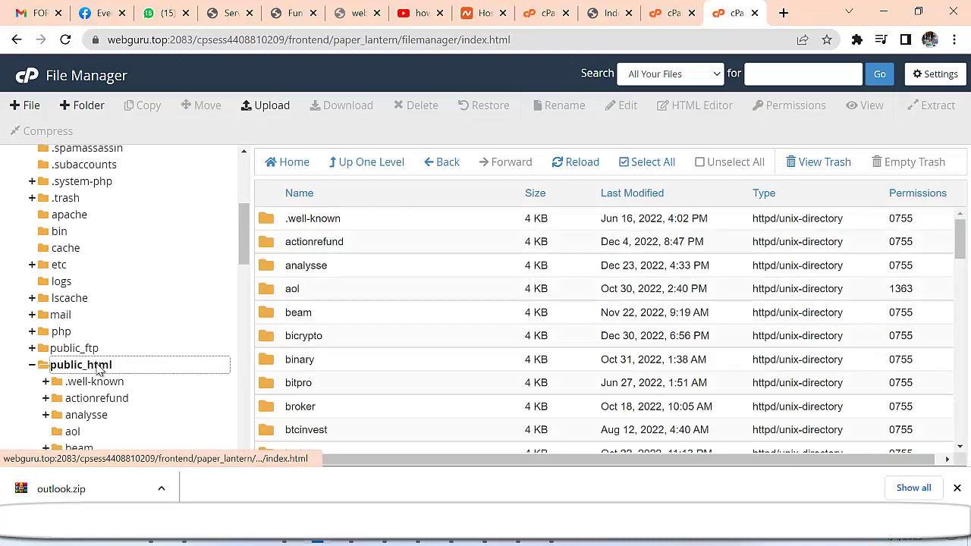
scroll(407, 349, down, 9)
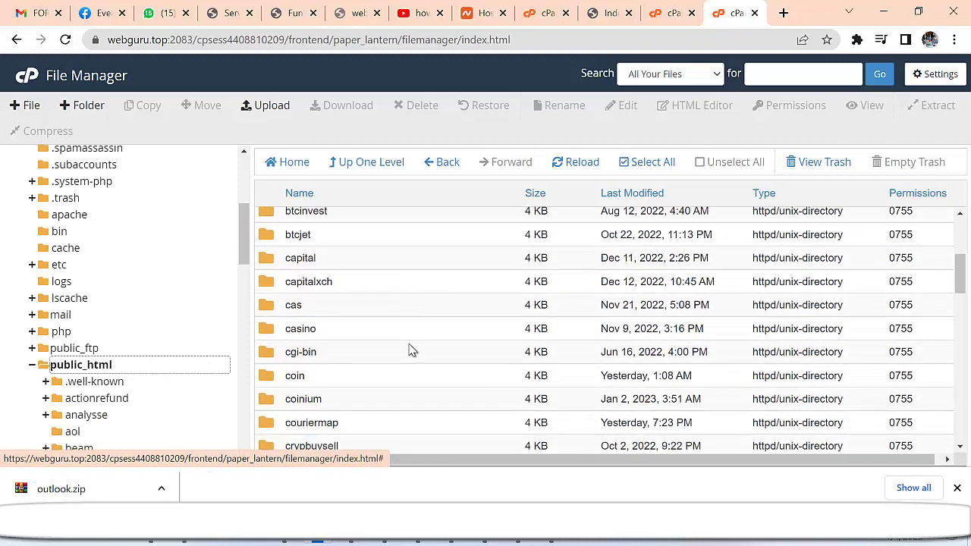
scroll(364, 272, up, 6)
scroll(364, 271, up, 3)
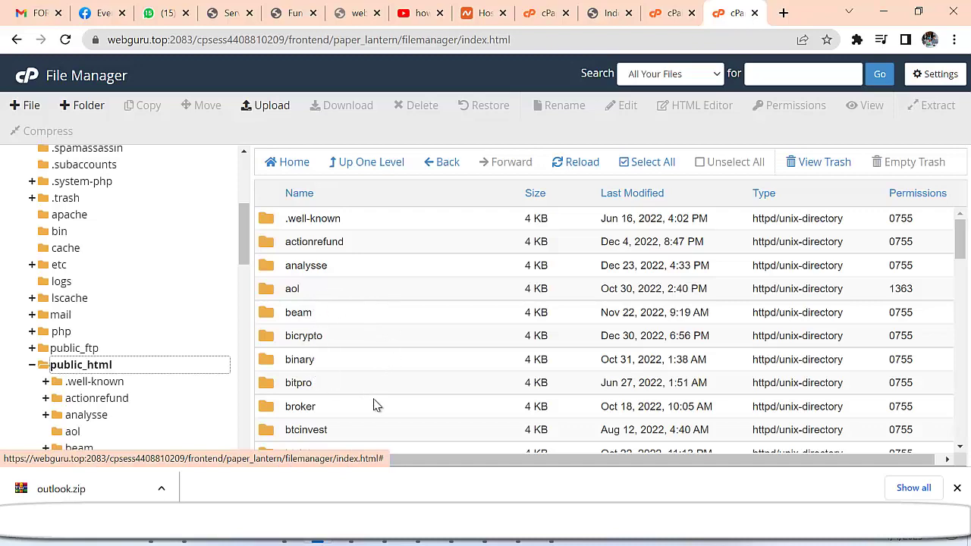
scroll(174, 303, up, 5)
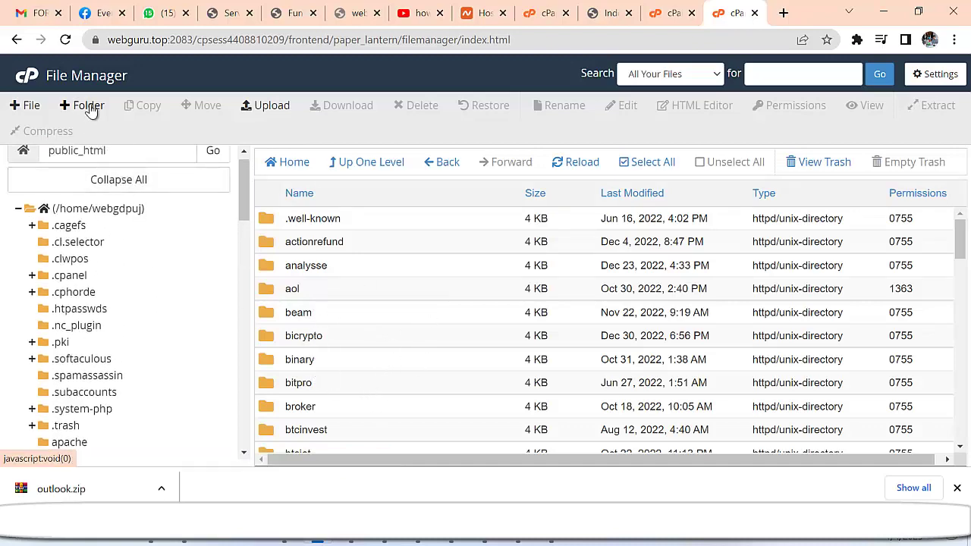
Create a folder named lottery in public_html and open it.
click(89, 105)
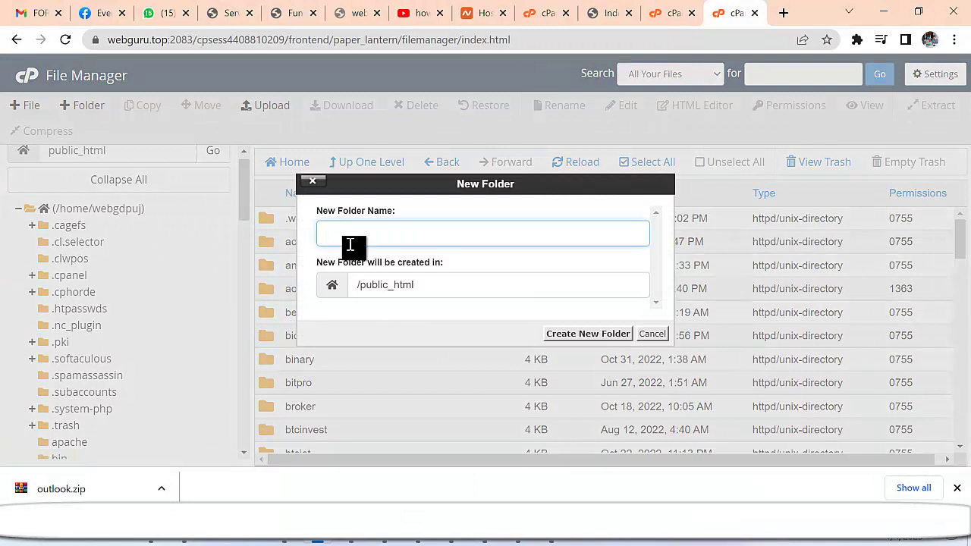
text(lol)
click(561, 333)
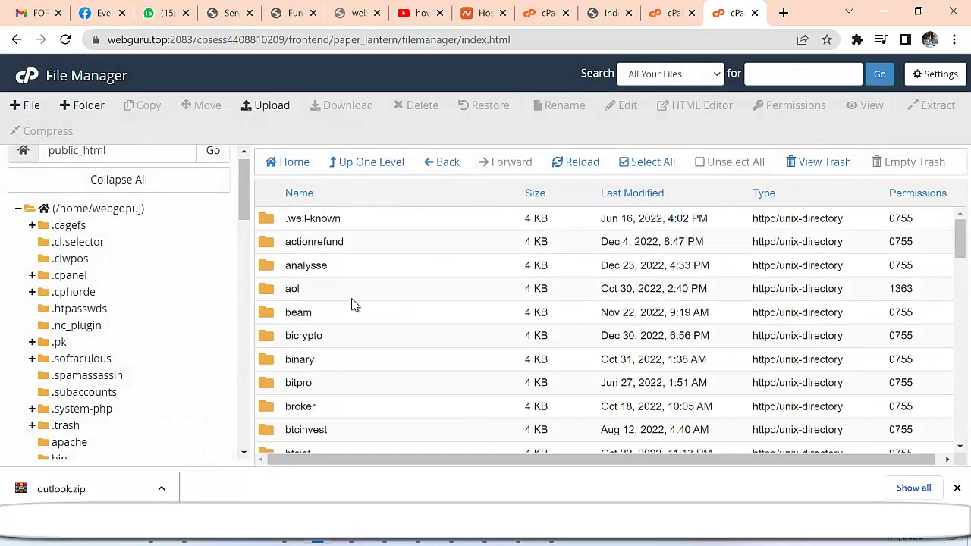
scroll(352, 348, down, 5)
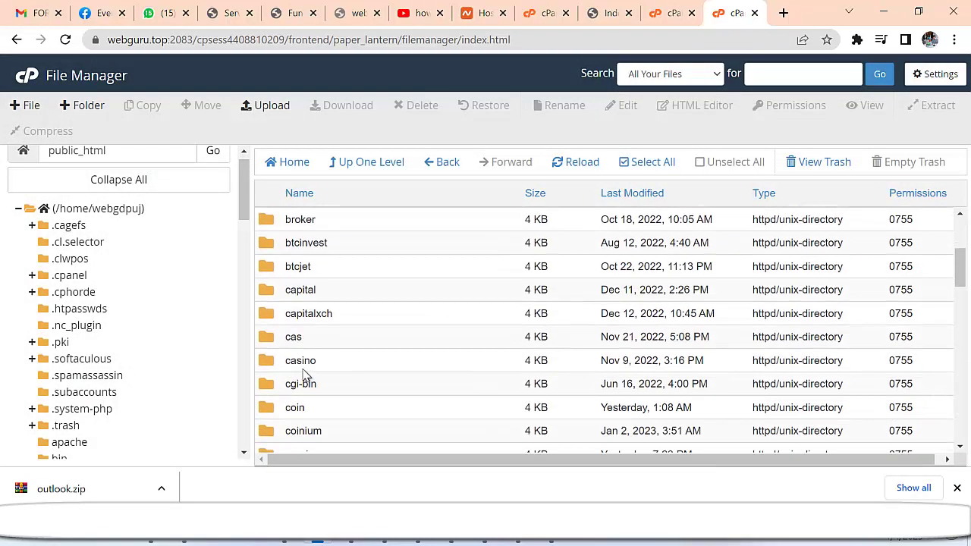
scroll(303, 372, down, 5)
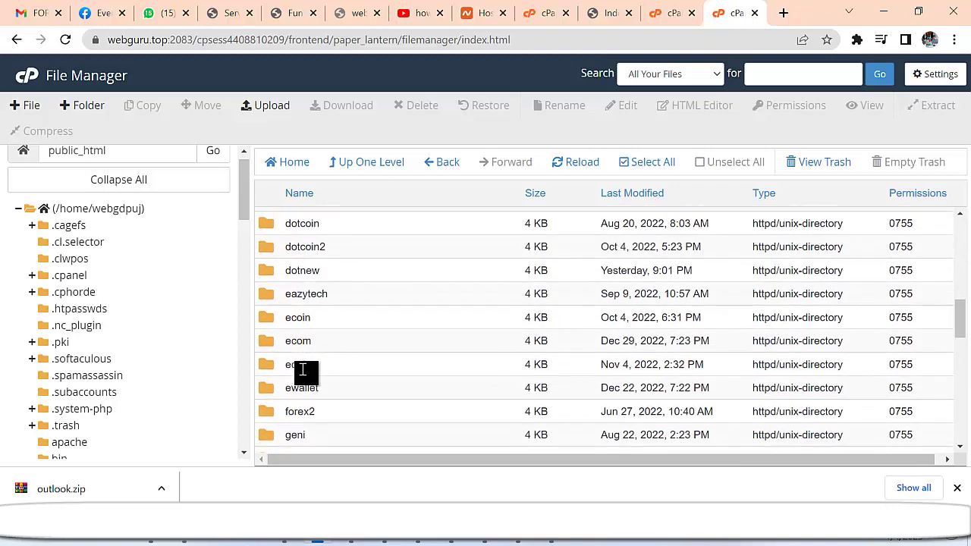
scroll(319, 375, down, 1)
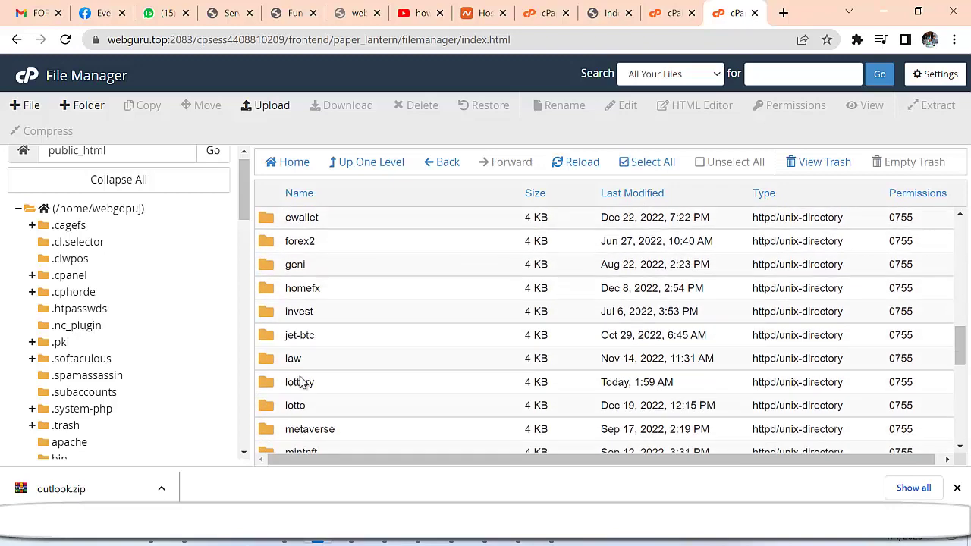
scroll(284, 376, down, 1)
double_click(288, 310)
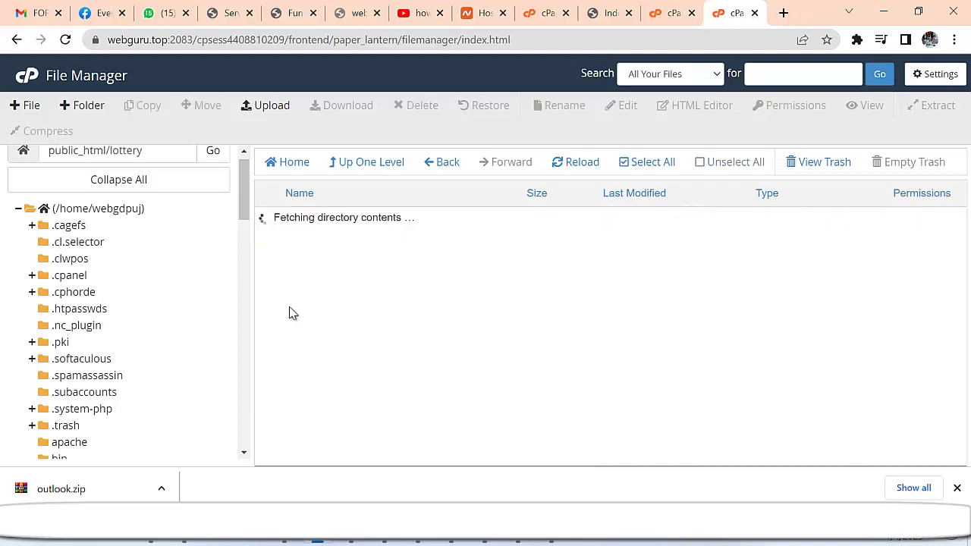
Upload the Files archive from MY CODES > LOTTO LAB > LottoLab v1.0 into lottery.
click(276, 106)
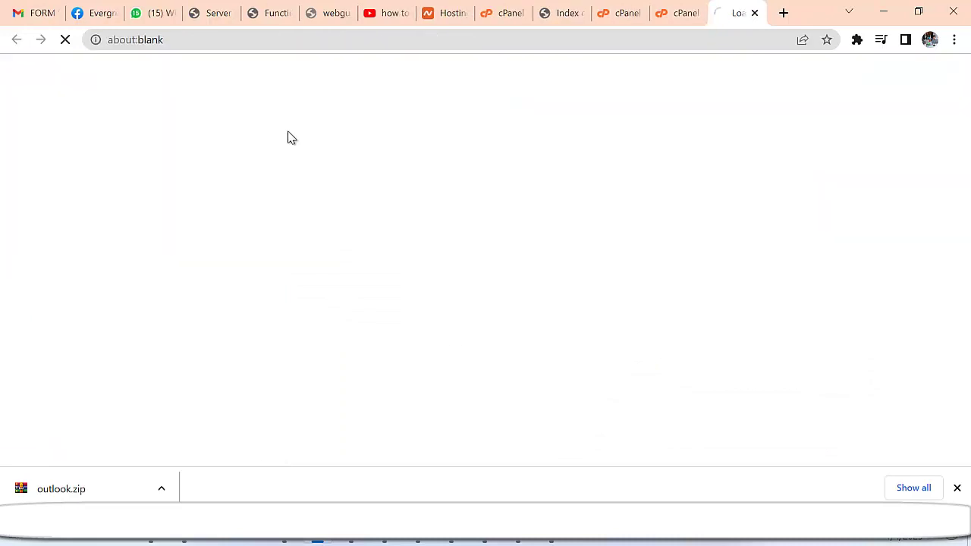
click(475, 320)
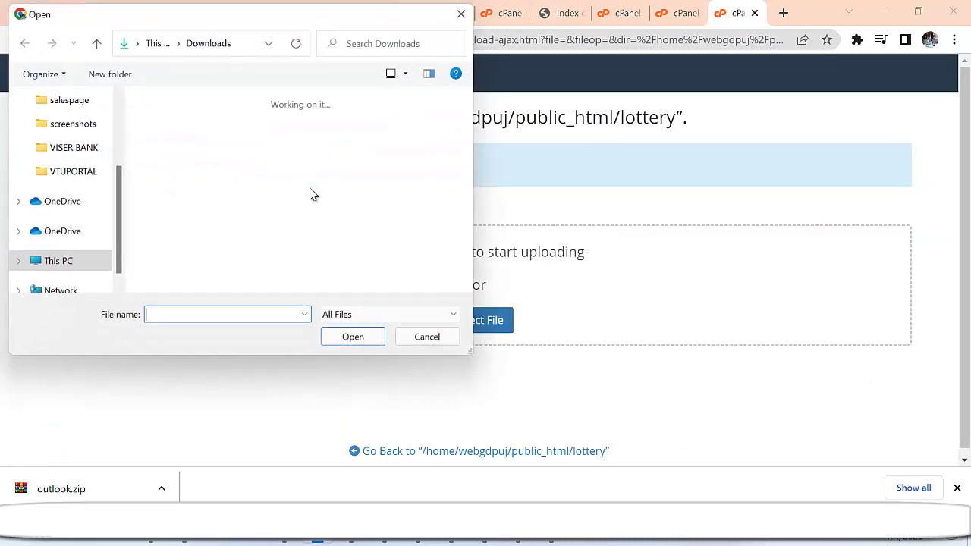
scroll(64, 159, up, 4)
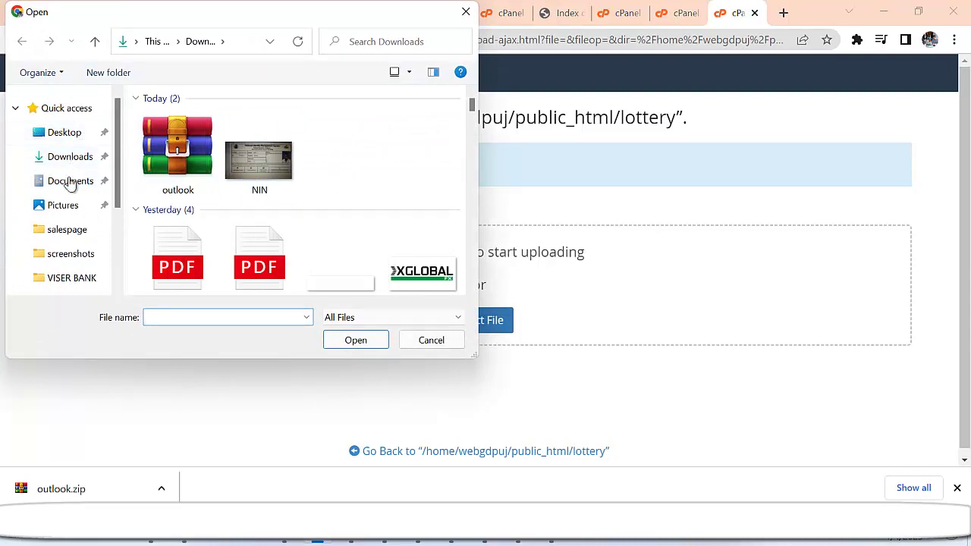
click(76, 279)
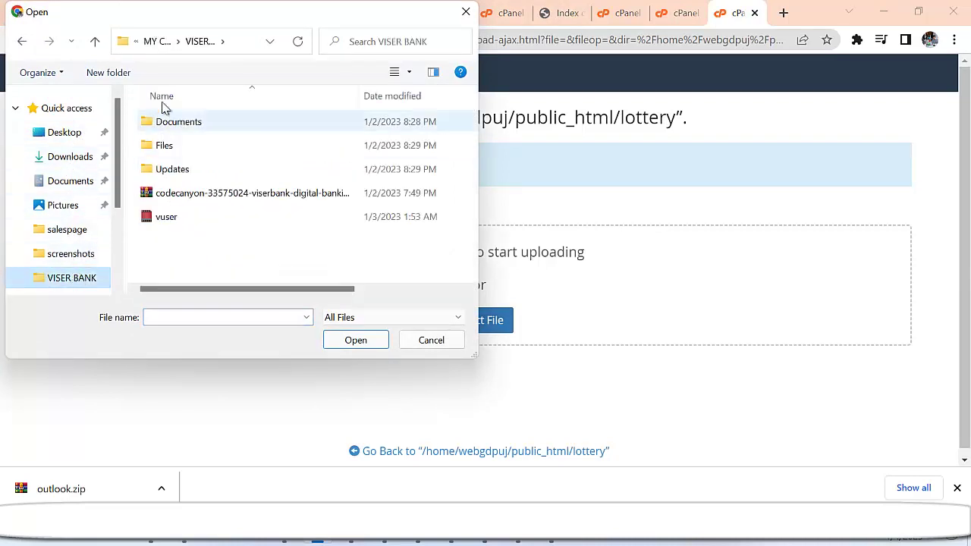
click(160, 42)
click(190, 155)
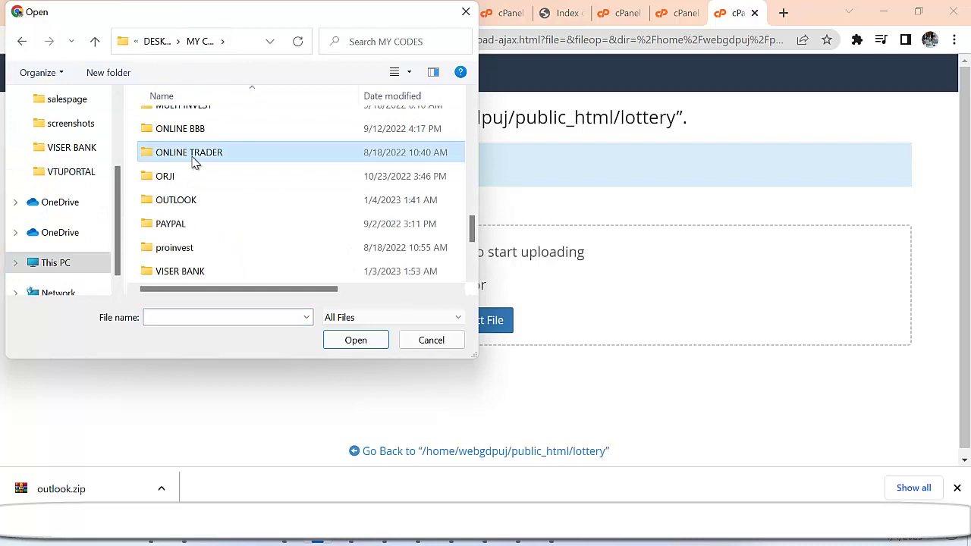
key(l)
double_click(195, 149)
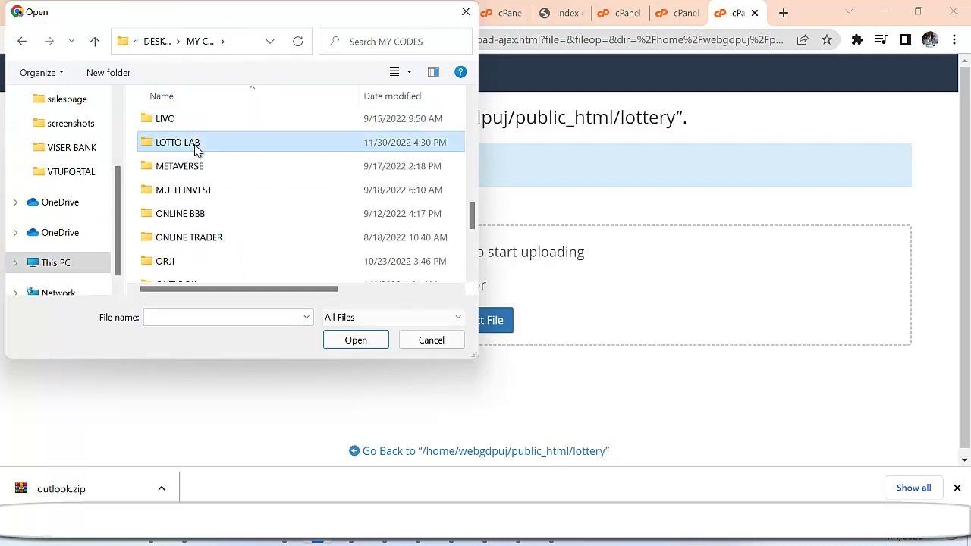
double_click(190, 127)
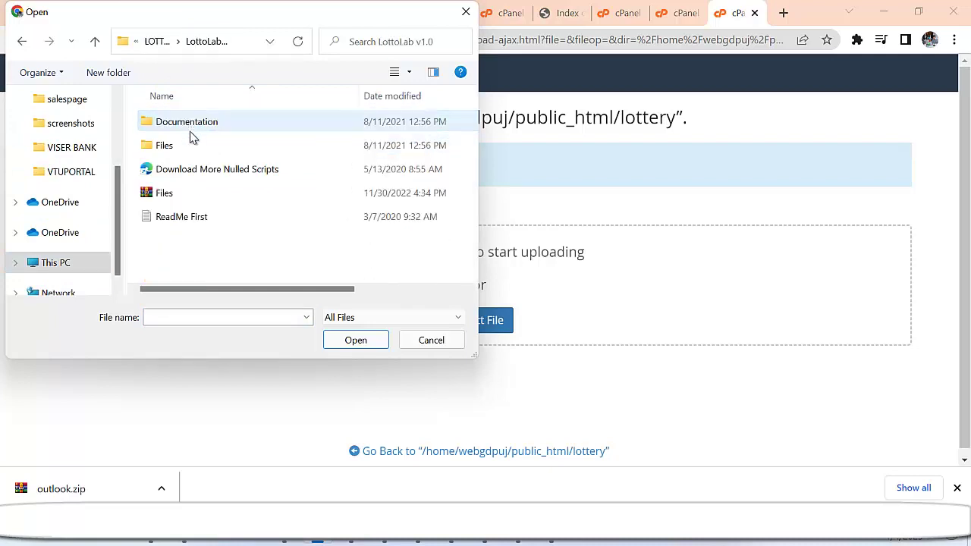
click(172, 195)
double_click(172, 195)
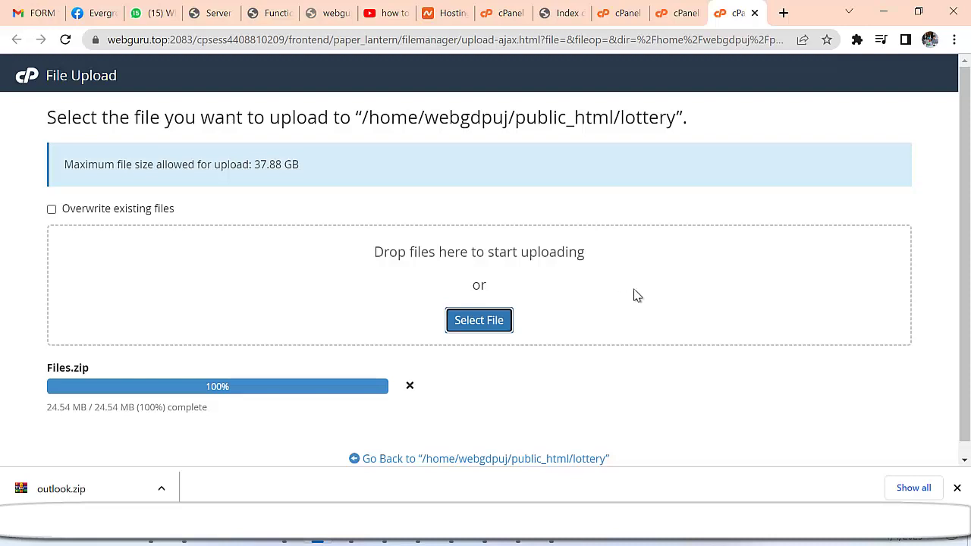
Let the 24.54 MB Files.zip upload reach 100%, then return to the lottery folder.
scroll(678, 319, down, 1)
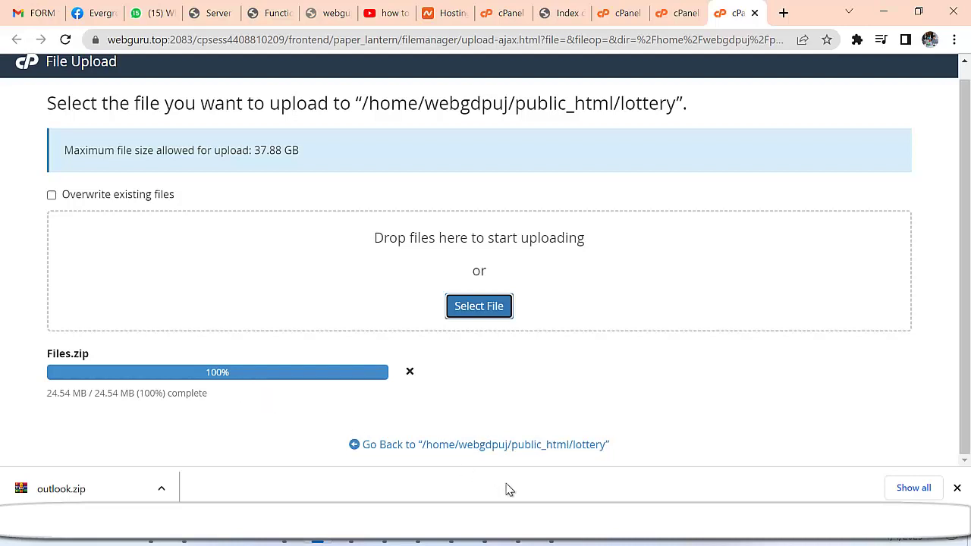
click(551, 540)
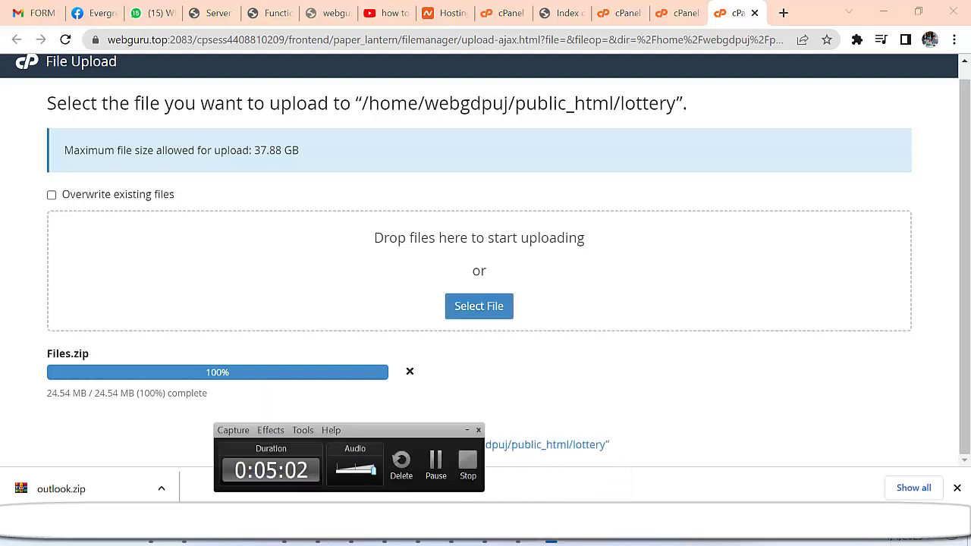
click(436, 463)
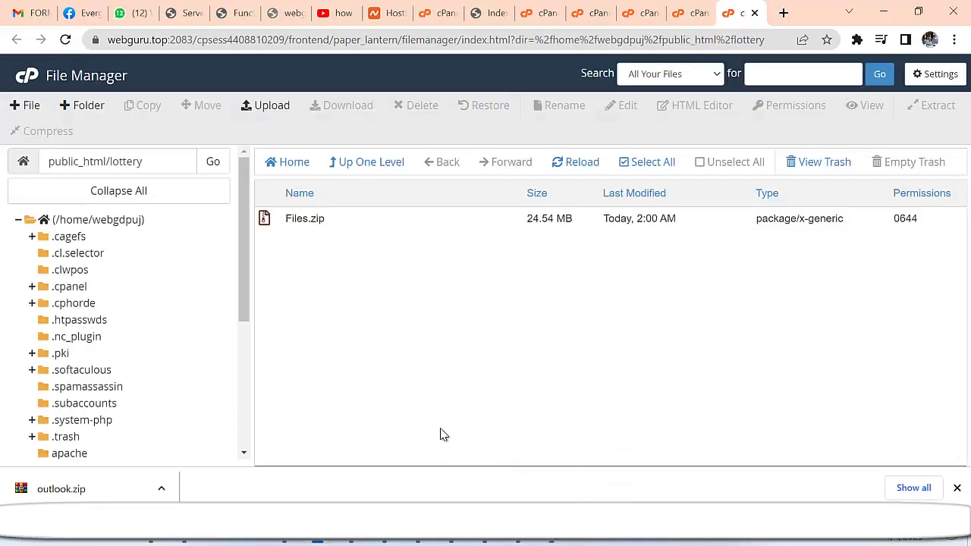
Extract Files.zip into /public_html/lottery and refresh the folder listing.
right_click(295, 224)
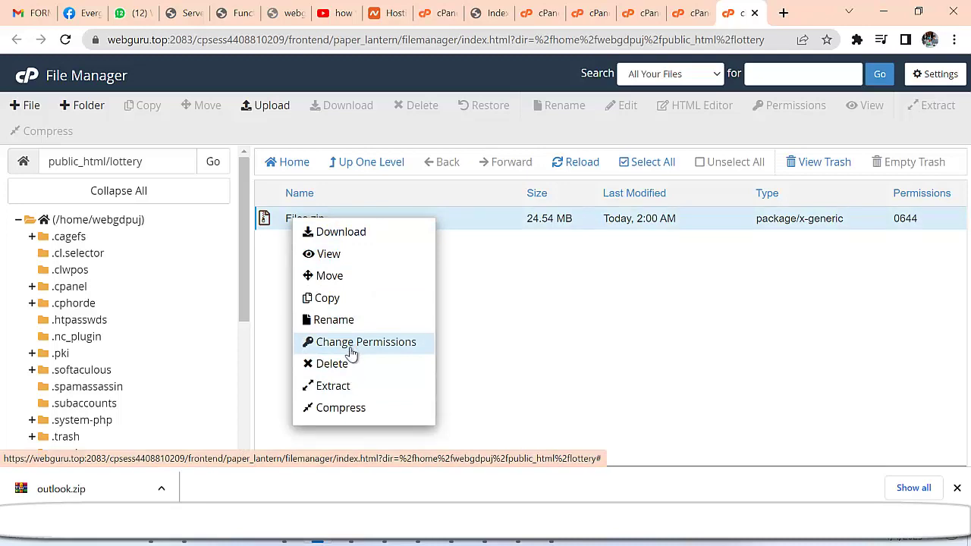
click(340, 386)
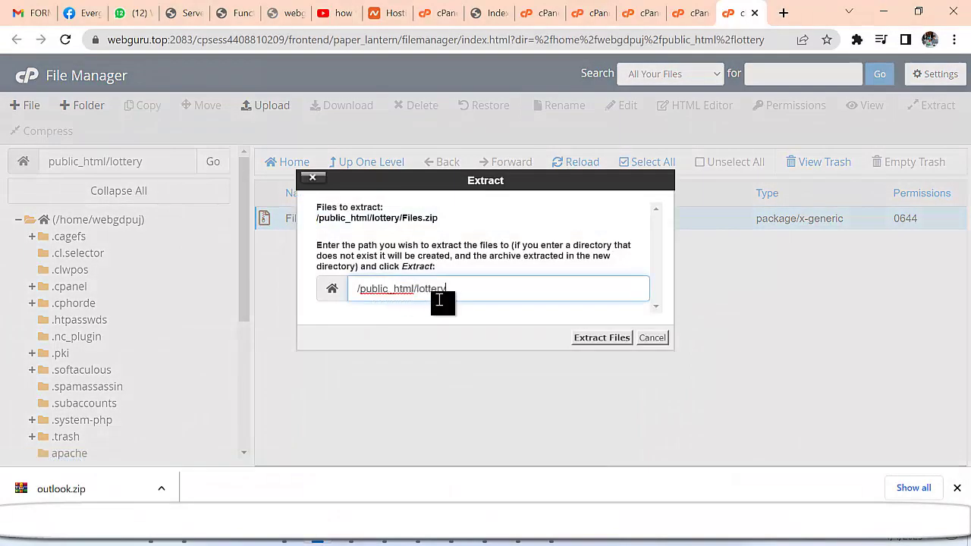
click(599, 337)
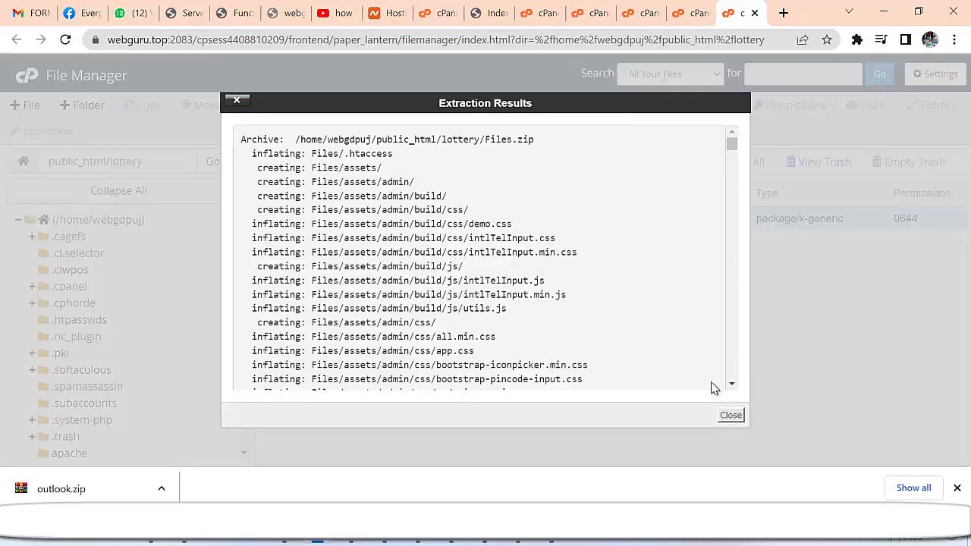
click(729, 414)
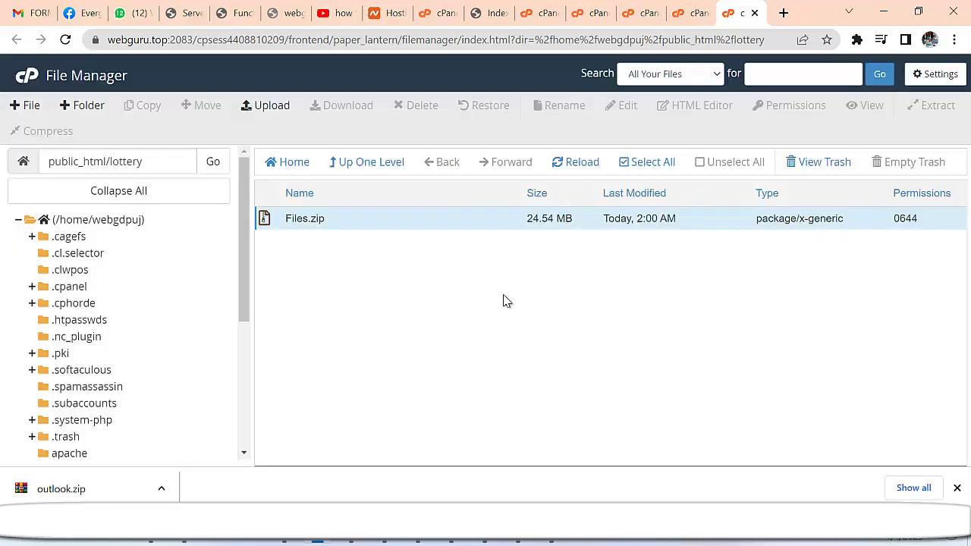
click(565, 162)
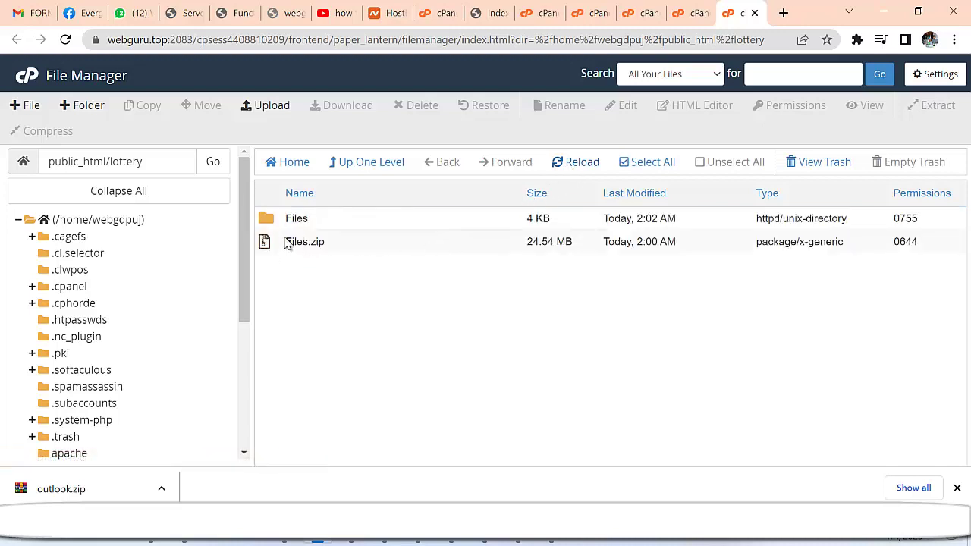
Permanently delete Files.zip, skipping the trash.
right_click(271, 248)
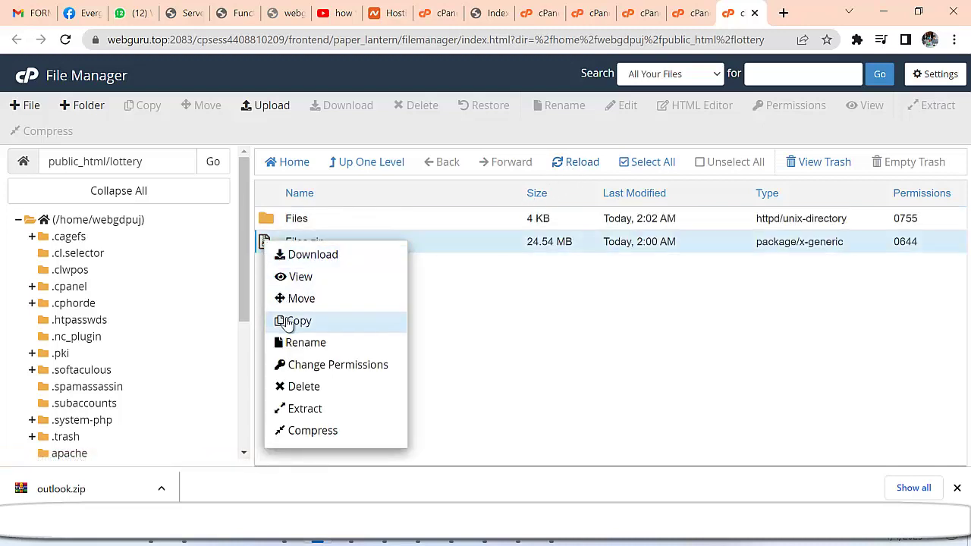
click(295, 386)
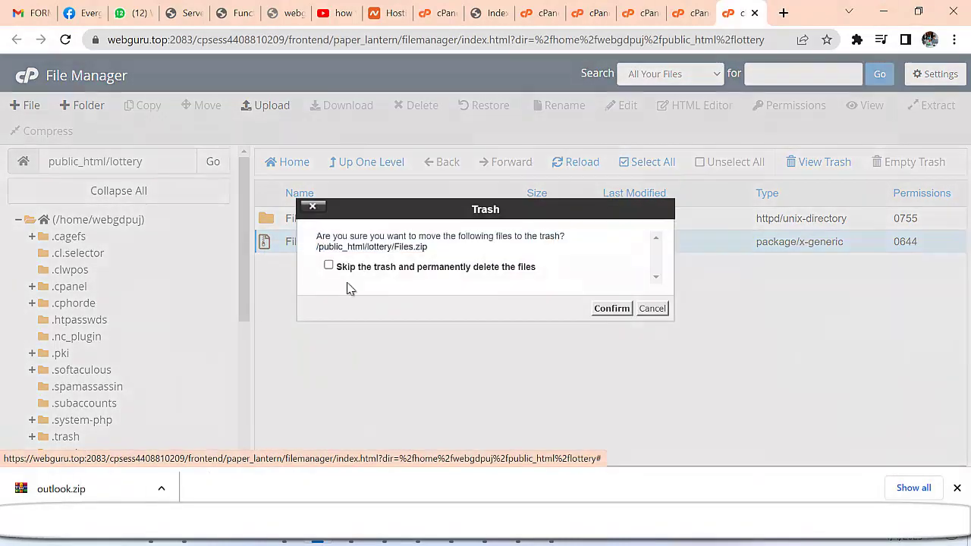
click(389, 267)
click(611, 308)
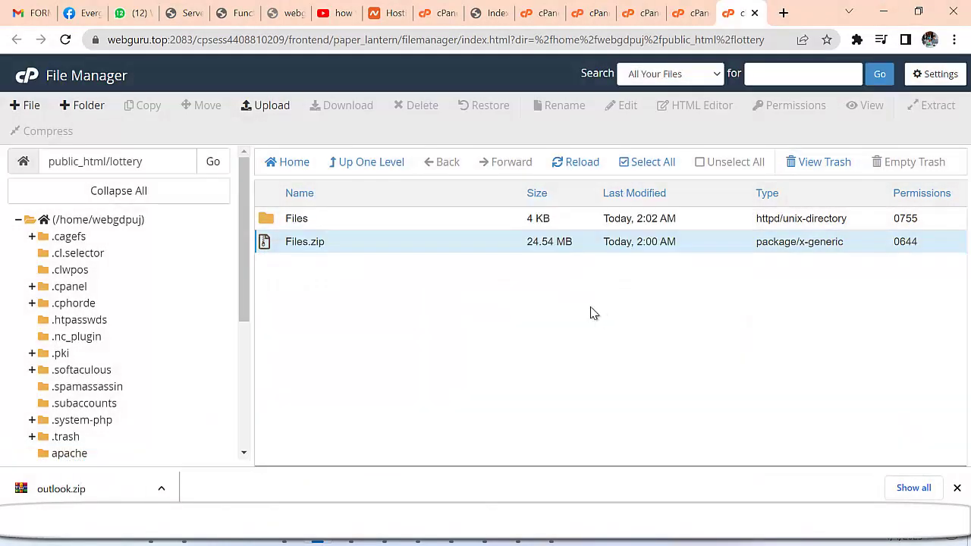
Move all items from Files (assets, core, install, .htaccess, index.php) up into /public_html/lottery.
double_click(267, 223)
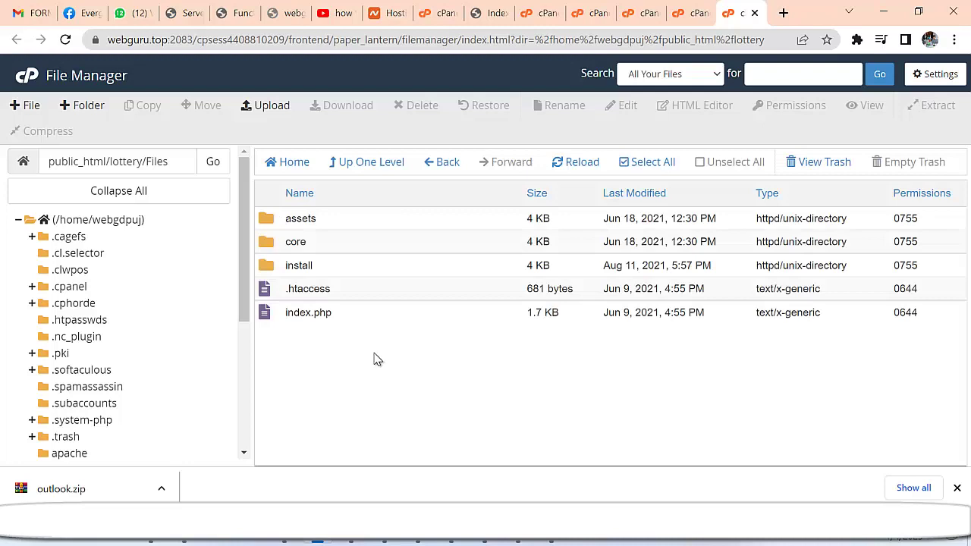
click(636, 174)
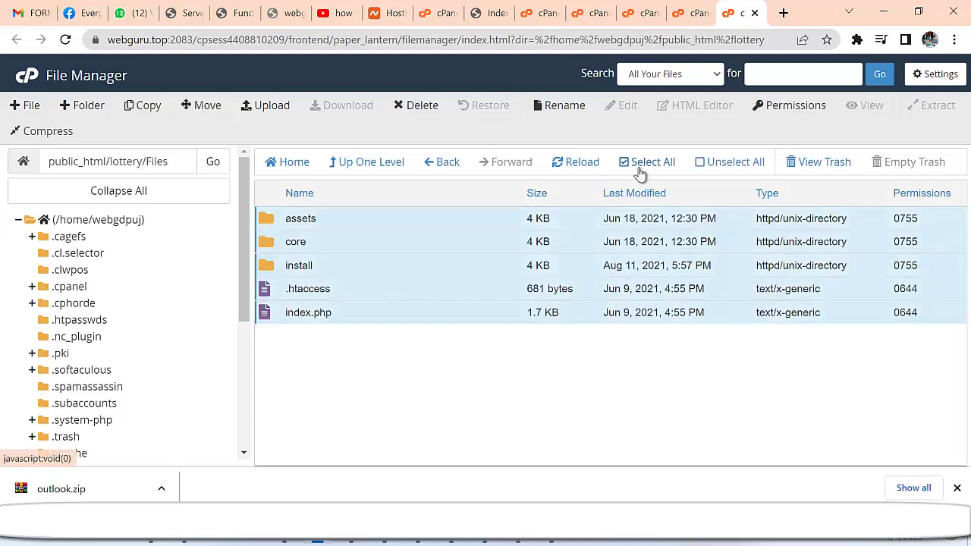
click(208, 107)
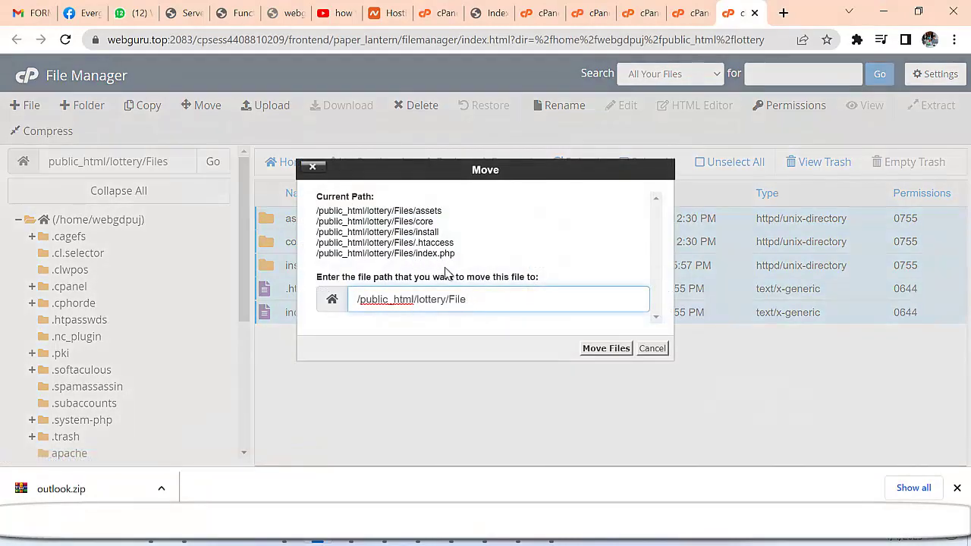
click(606, 351)
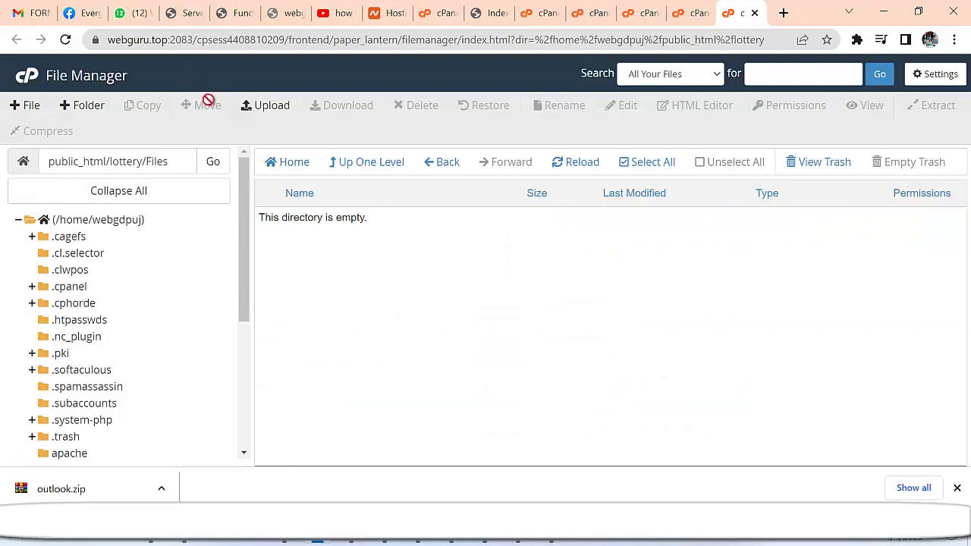
click(437, 164)
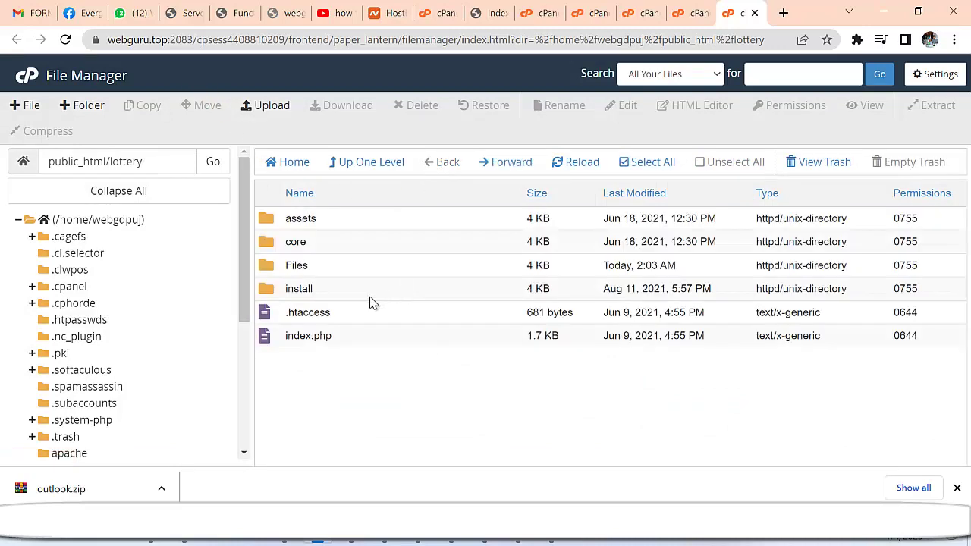
click(554, 171)
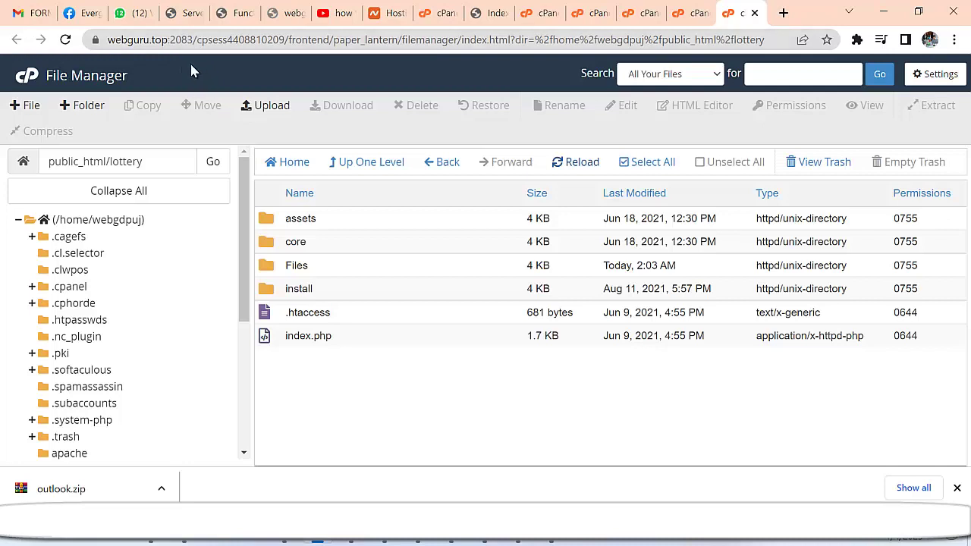
drag(170, 38, 83, 50)
key(ctrl+c)
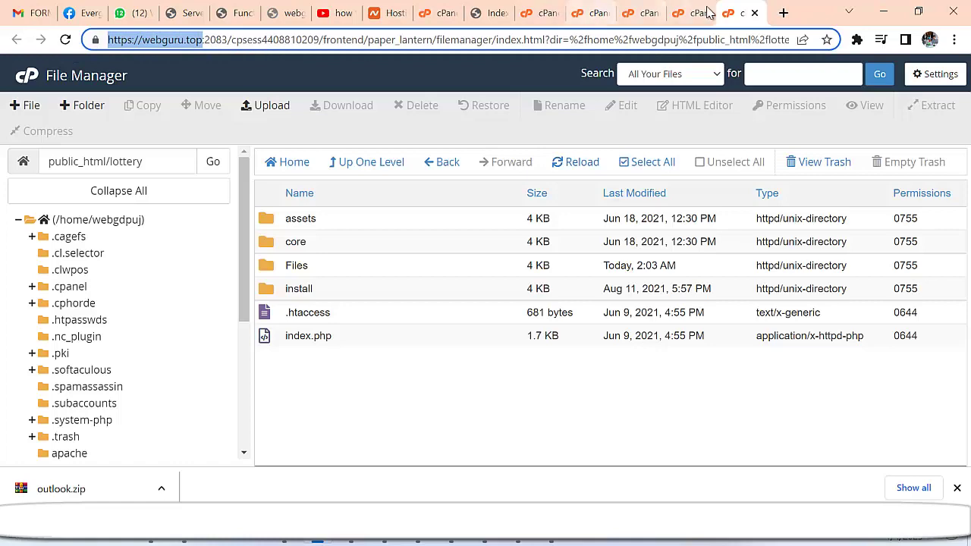
click(784, 13)
key(ctrl+v)
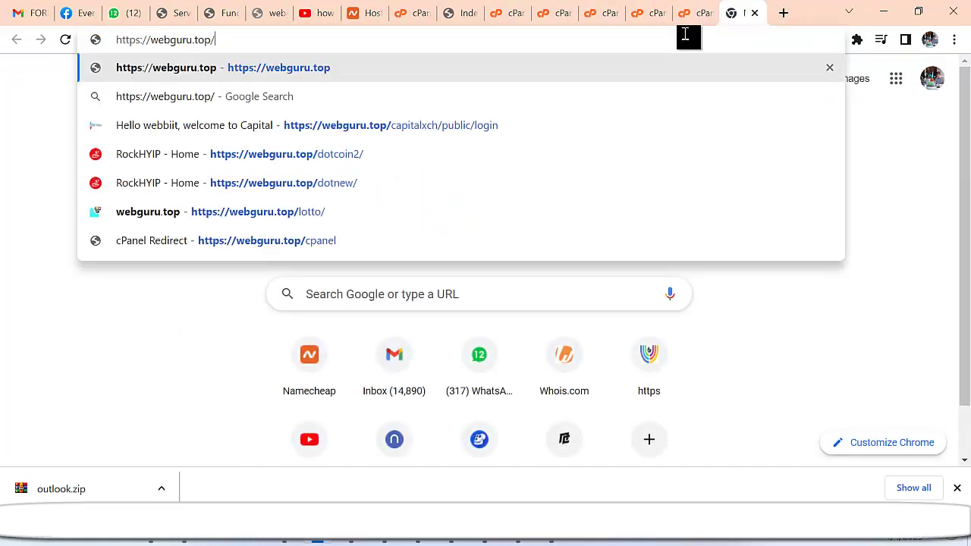
text(lo)
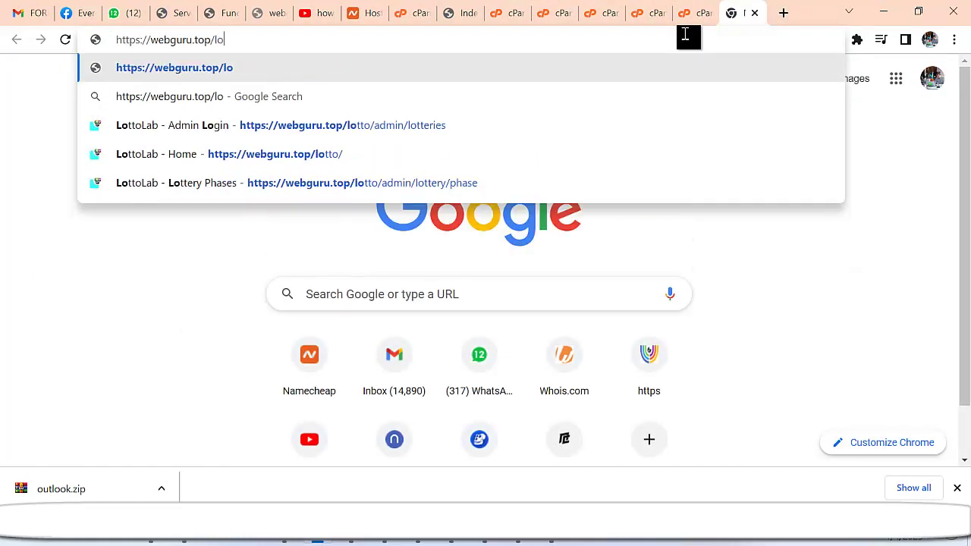
text(ttery)
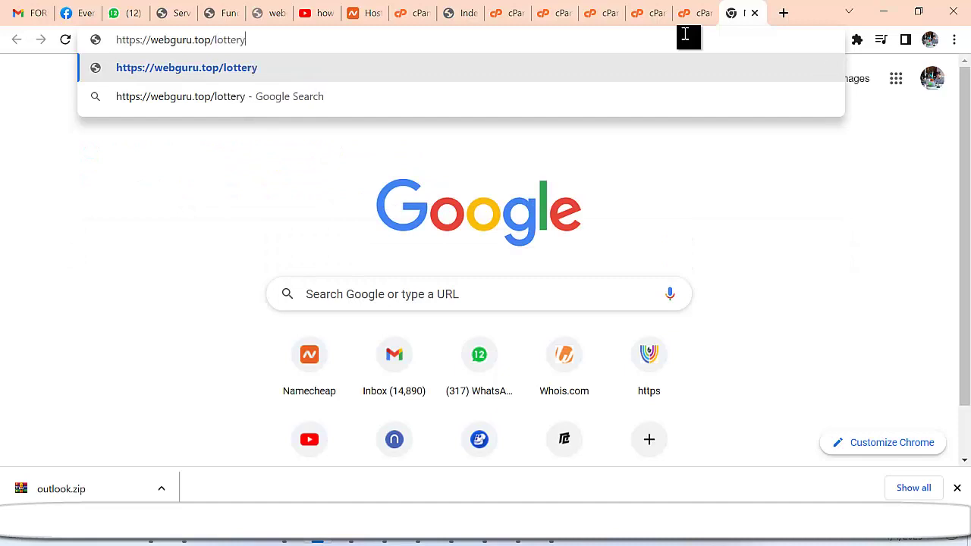
key(Return)
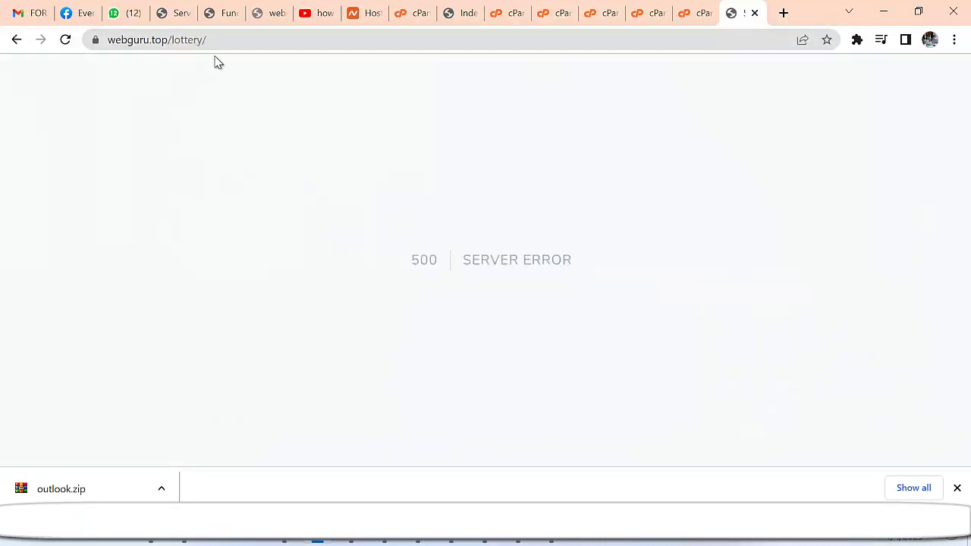
Load the installer at webguru.top/lottery/install instead.
click(250, 46)
click(252, 45)
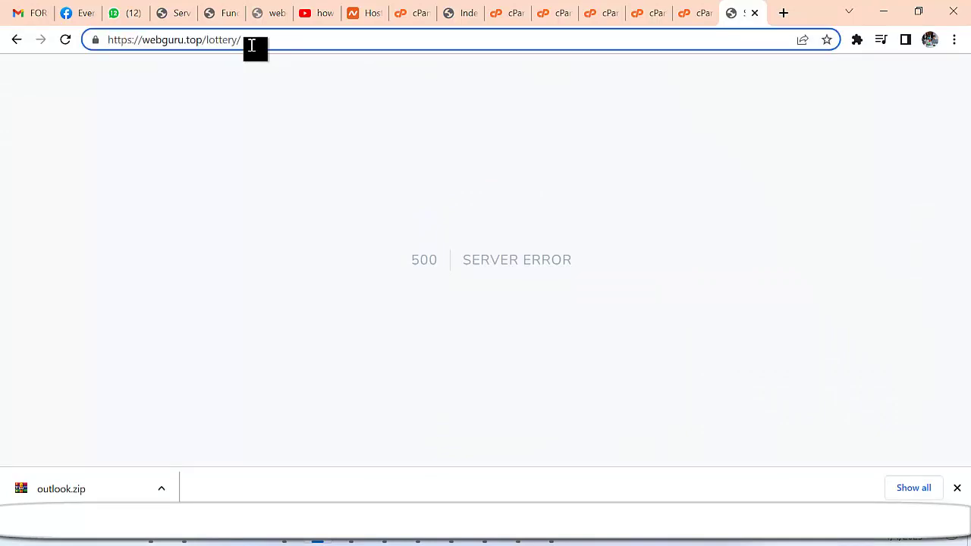
text(in)
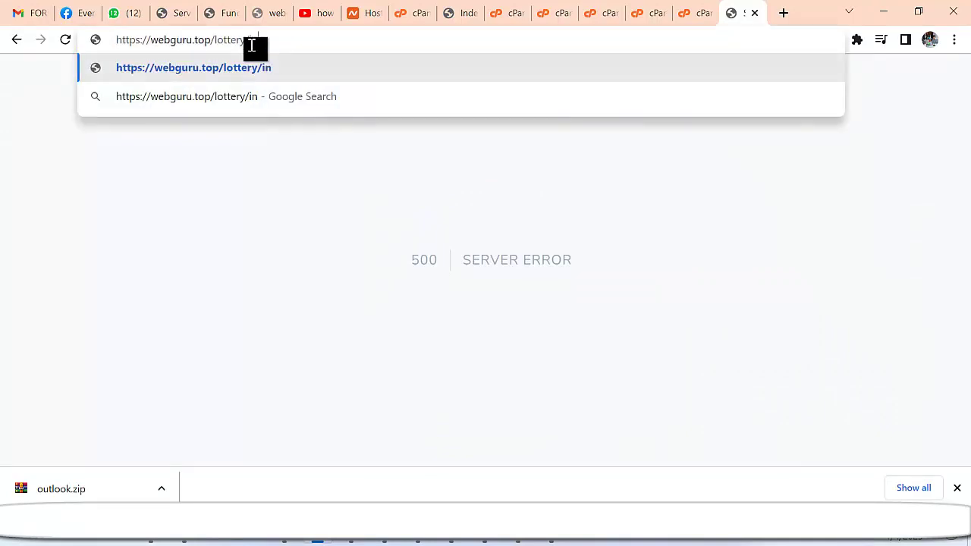
text(stall)
key(Return)
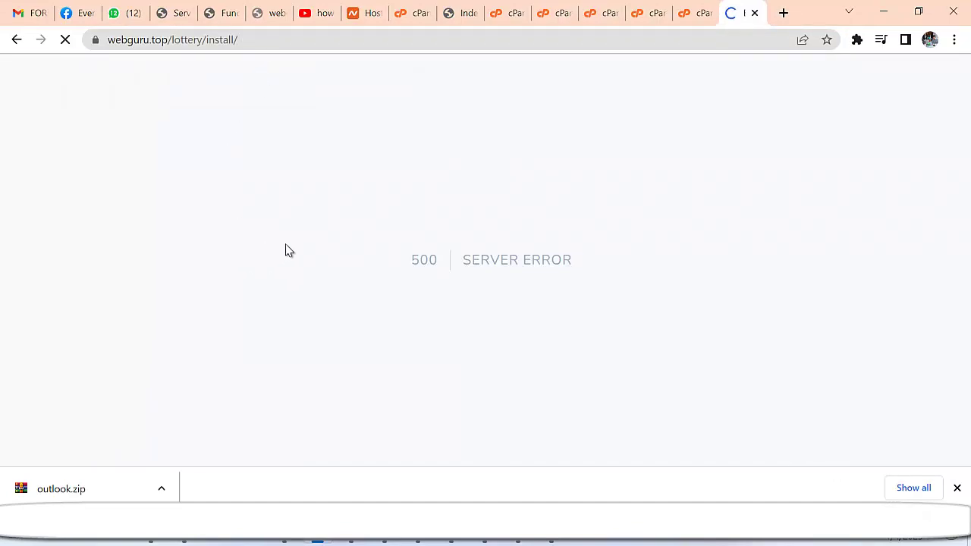
Read through the LottoLab licence terms, agree to them and continue.
scroll(341, 278, down, 5)
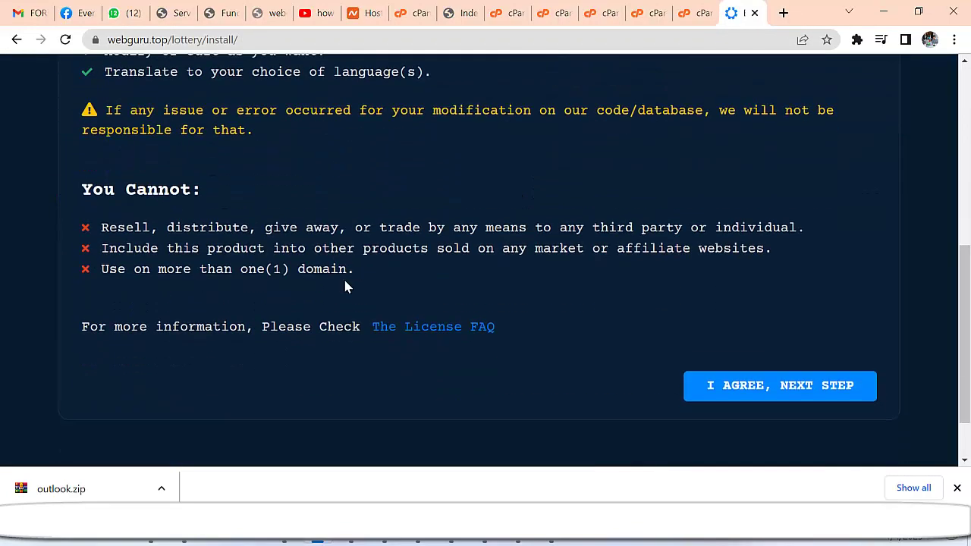
scroll(345, 285, down, 1)
scroll(286, 225, up, 6)
scroll(263, 218, down, 3)
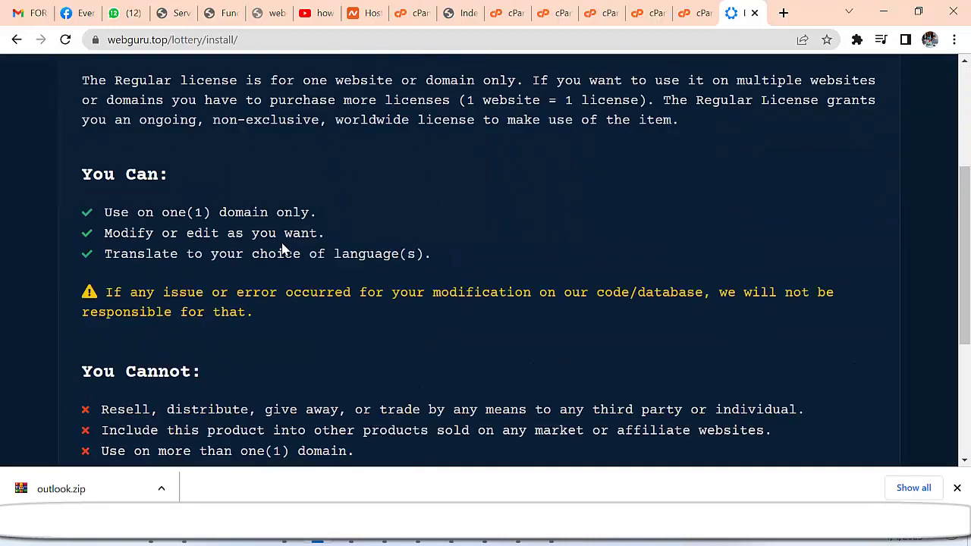
scroll(282, 249, down, 3)
click(780, 314)
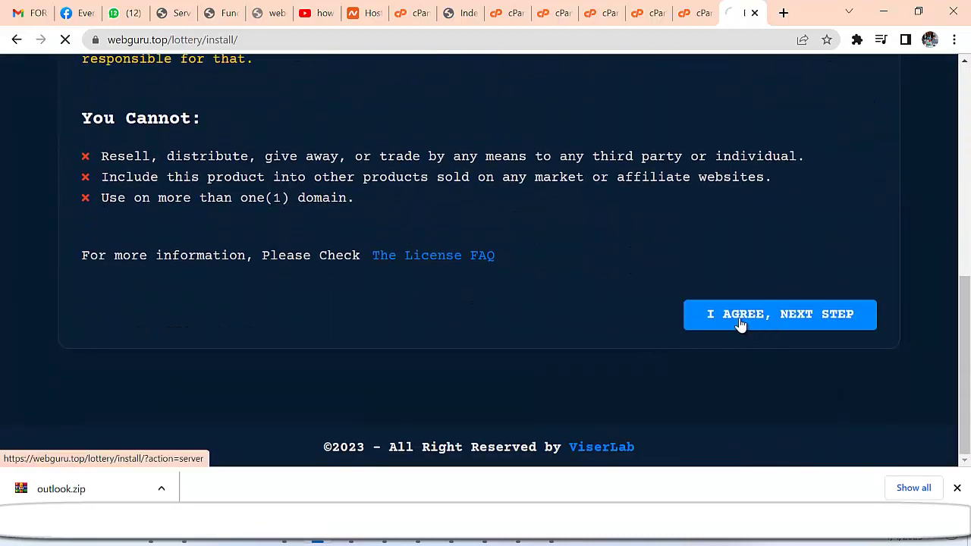
Review the Server Requirements table, confirming every check from PHP 7.3 through GMP passes.
scroll(560, 288, down, 3)
scroll(561, 288, down, 6)
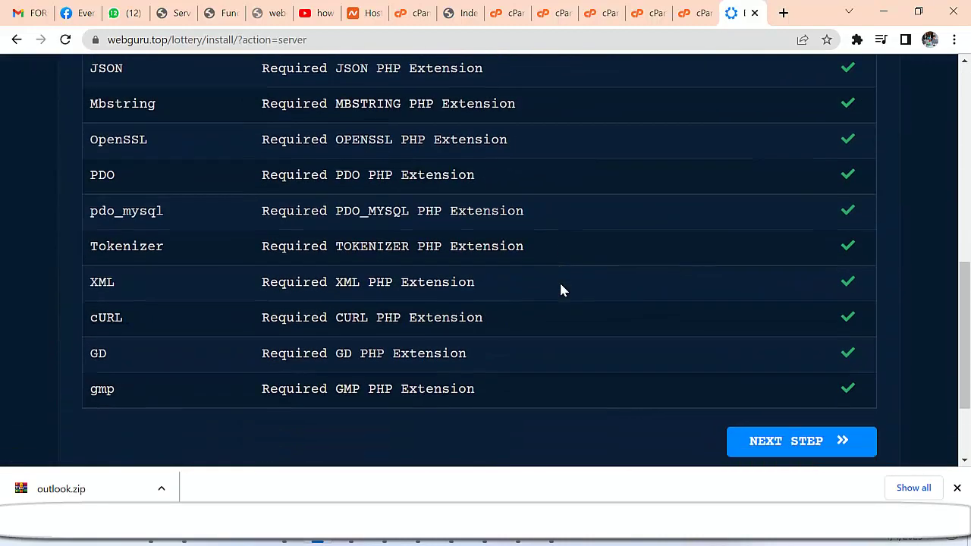
scroll(561, 288, up, 3)
scroll(417, 207, up, 3)
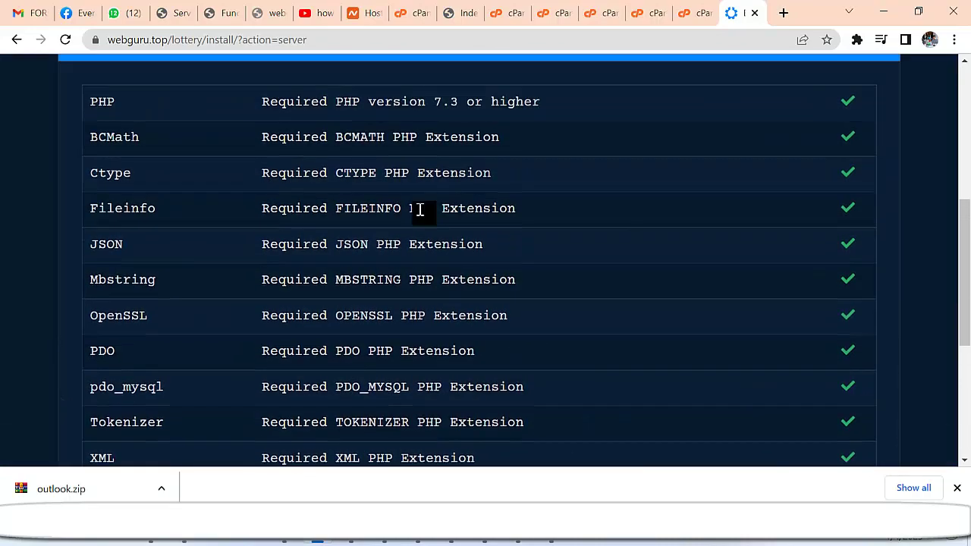
scroll(386, 199, down, 6)
scroll(774, 280, up, 6)
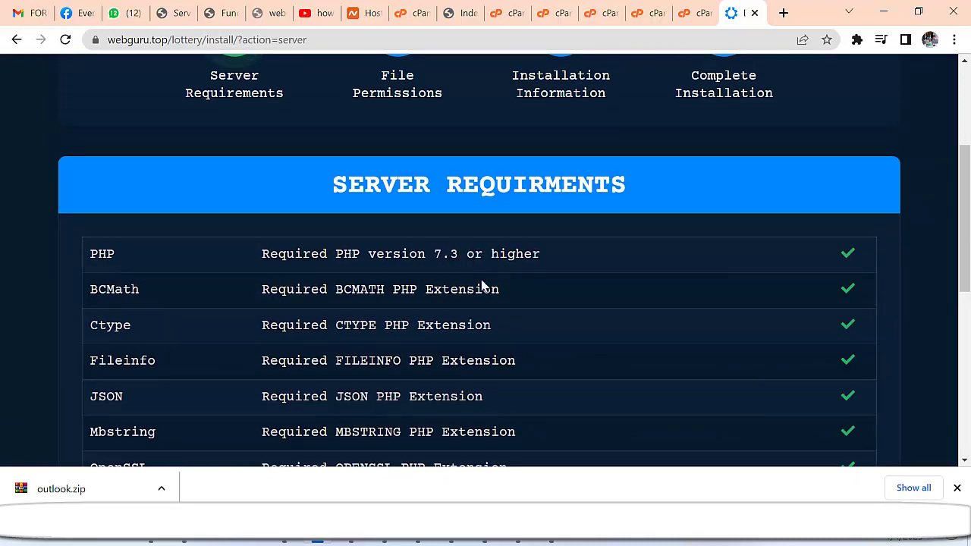
scroll(445, 288, down, 2)
scroll(325, 210, up, 1)
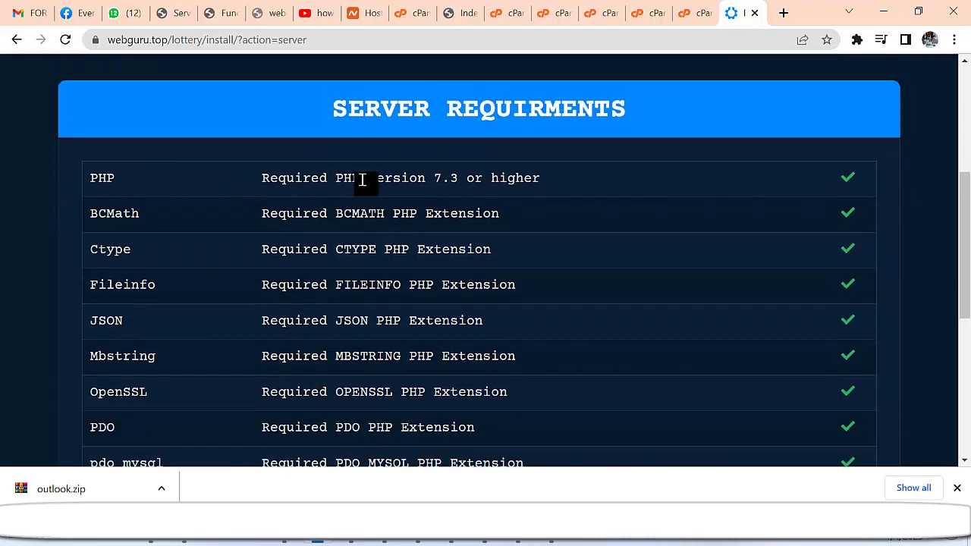
drag(369, 179, 534, 180)
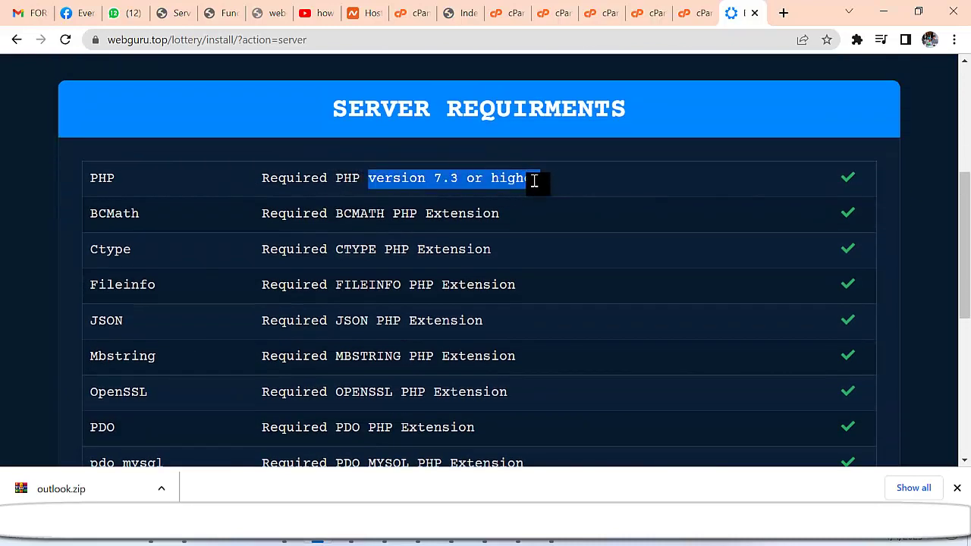
scroll(390, 243, down, 2)
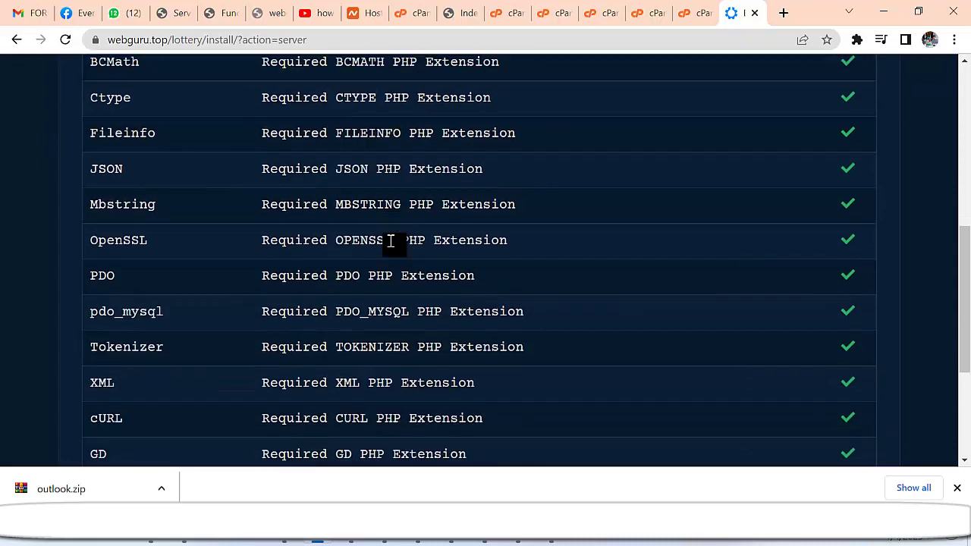
scroll(394, 251, down, 3)
scroll(401, 256, up, 1)
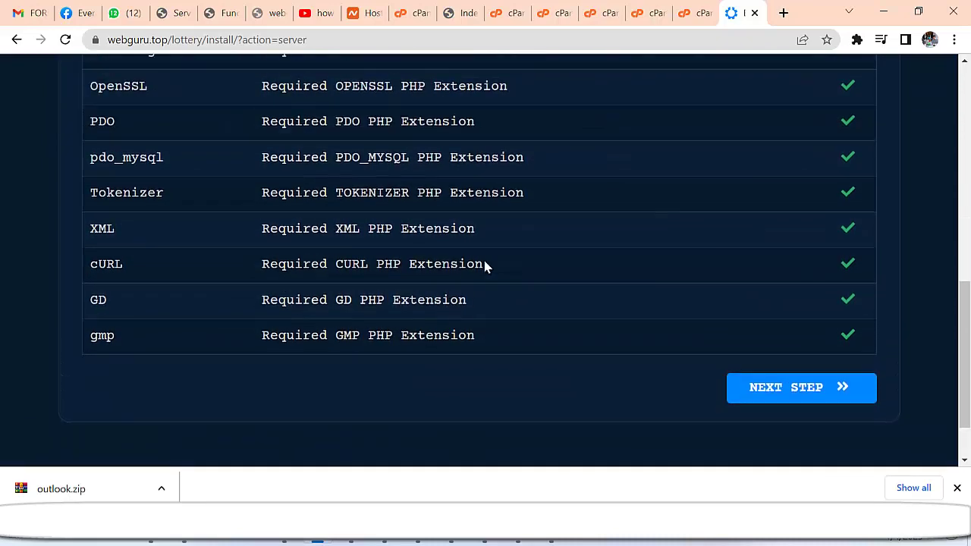
scroll(531, 280, down, 1)
Advance to File Permissions, where five core folders are flagged as needing 0775.
click(817, 322)
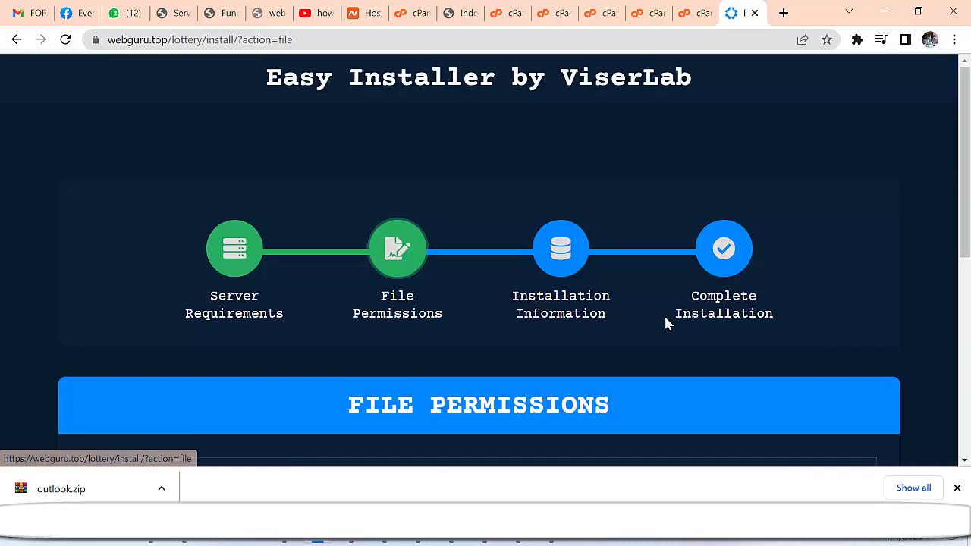
scroll(596, 299, down, 4)
scroll(596, 299, up, 2)
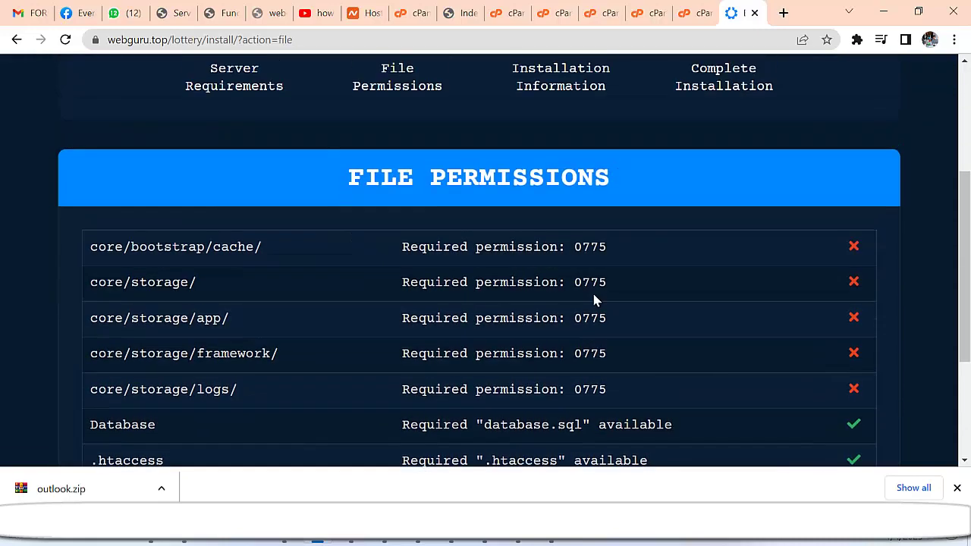
scroll(853, 278, down, 2)
scroll(914, 319, up, 1)
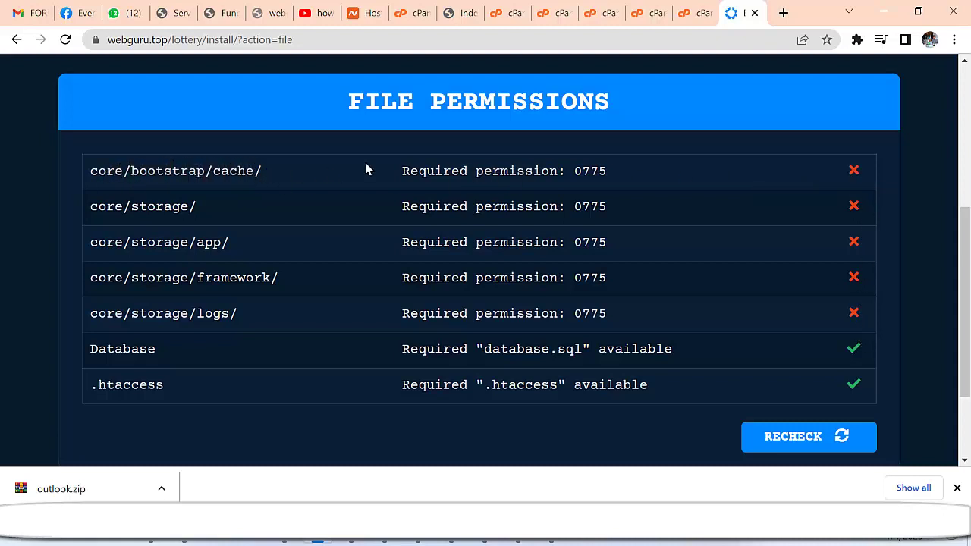
click(696, 23)
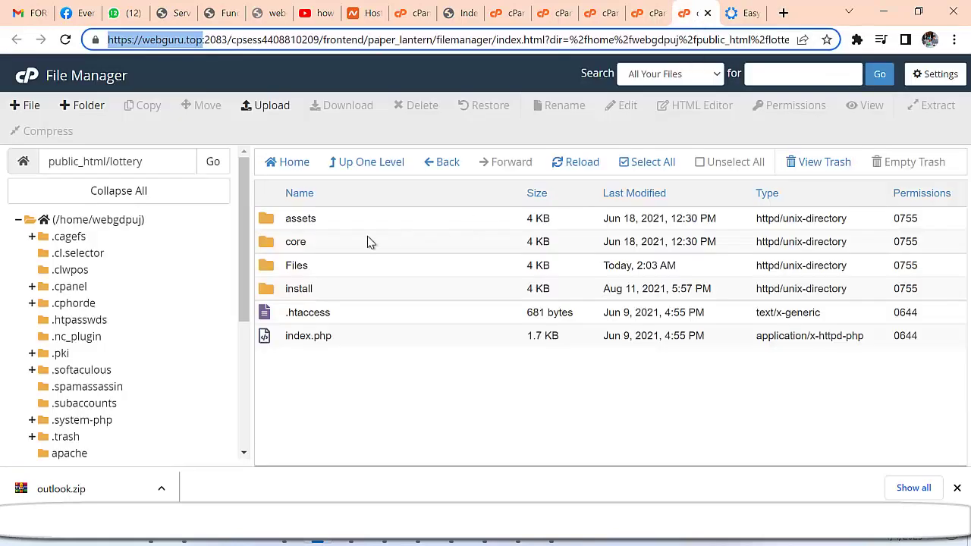
Change the core/bootstrap/cache folder permission from 0755 to 0775 by adding group write.
double_click(273, 244)
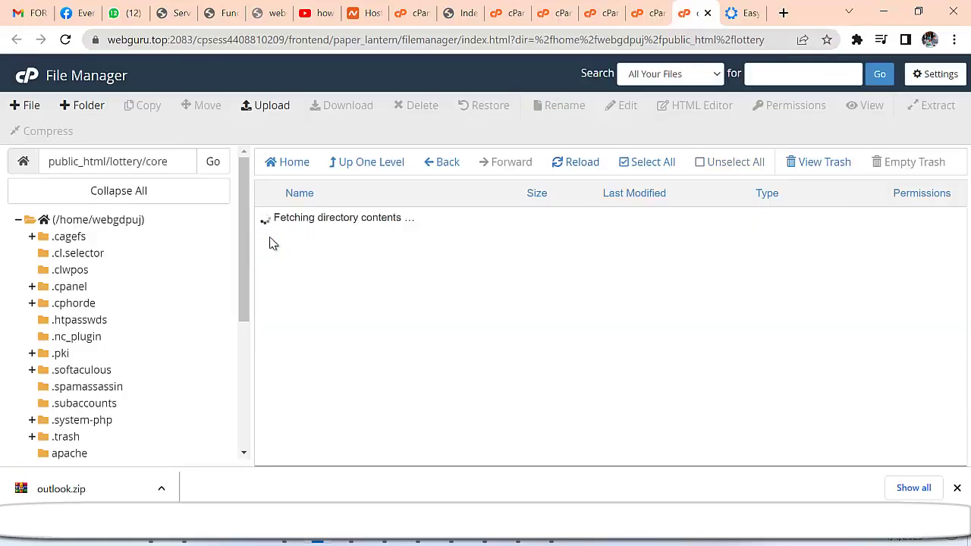
double_click(267, 242)
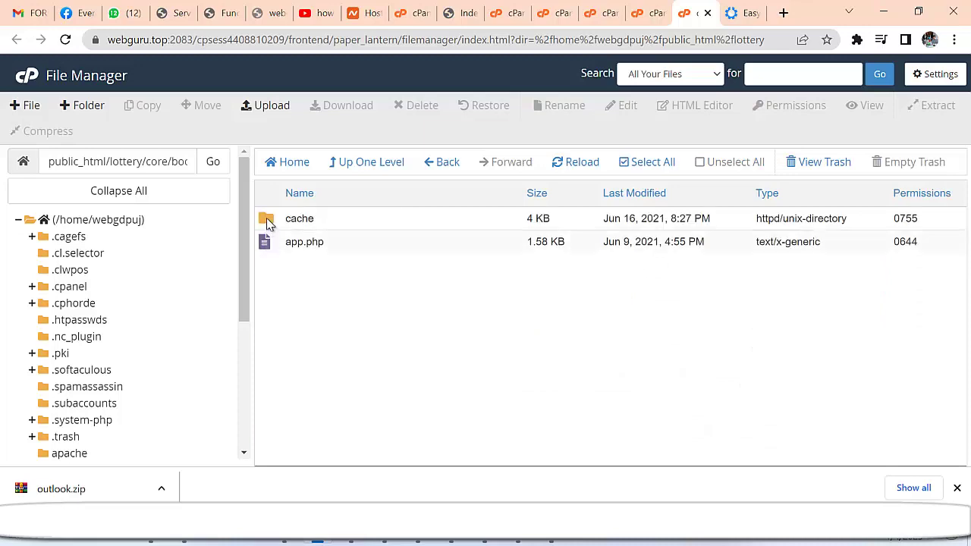
right_click(267, 221)
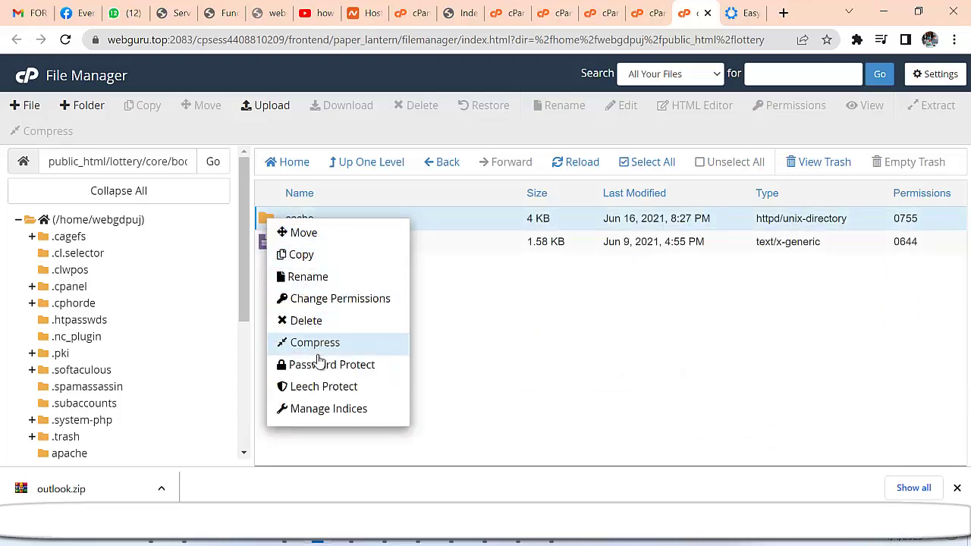
click(317, 299)
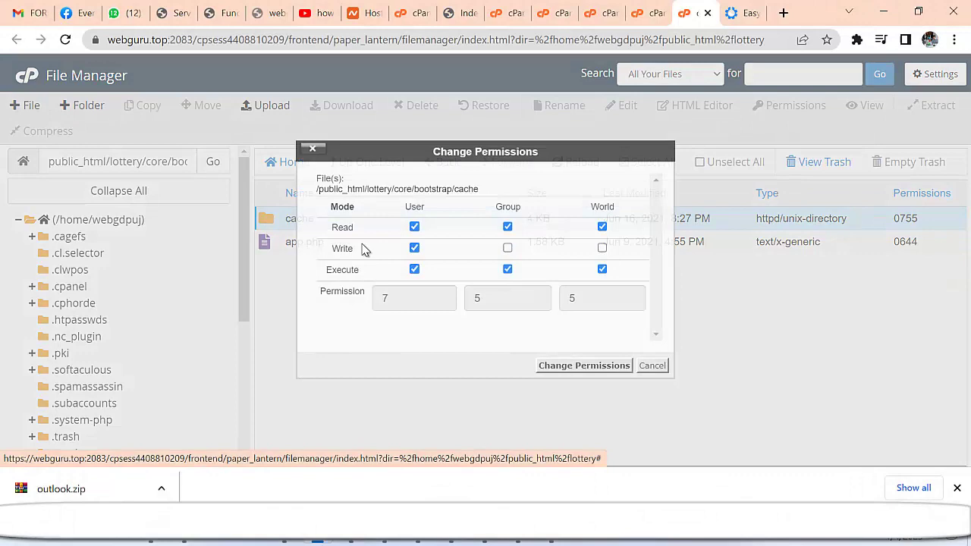
click(508, 248)
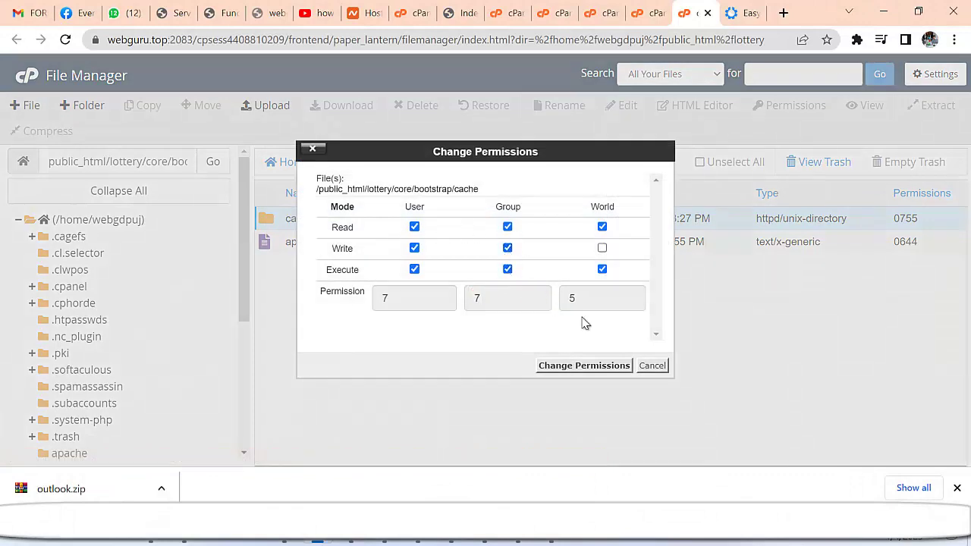
click(606, 367)
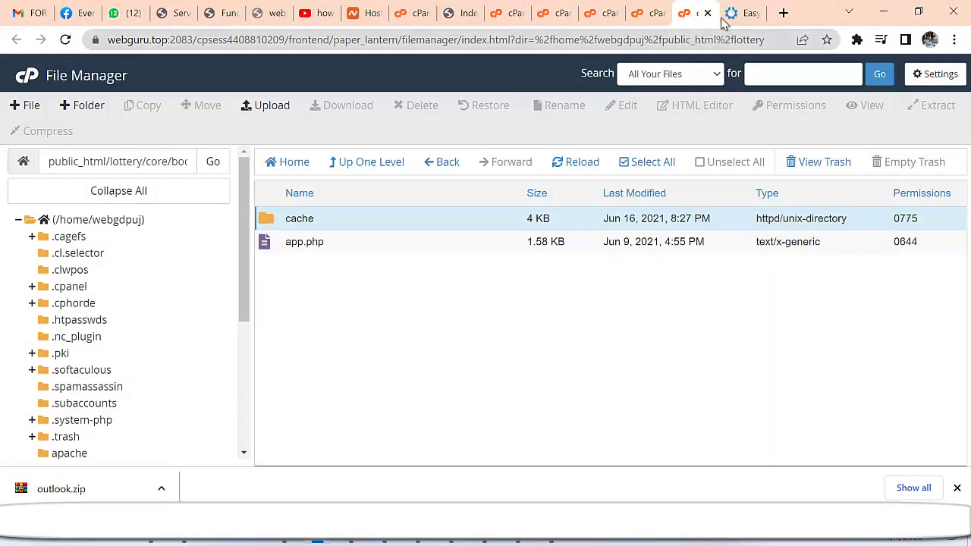
Compare with the installer's permission list and return to the lottery core folder.
click(729, 21)
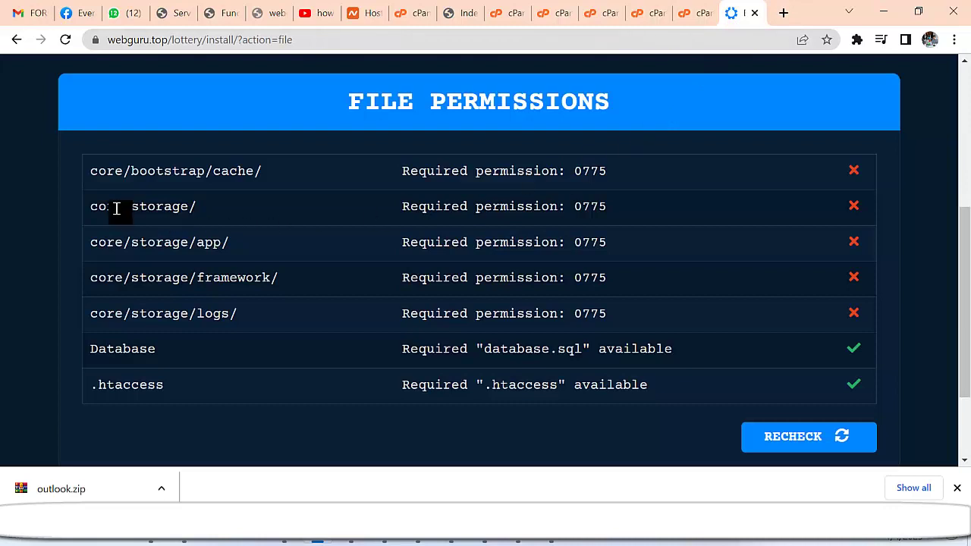
click(682, 24)
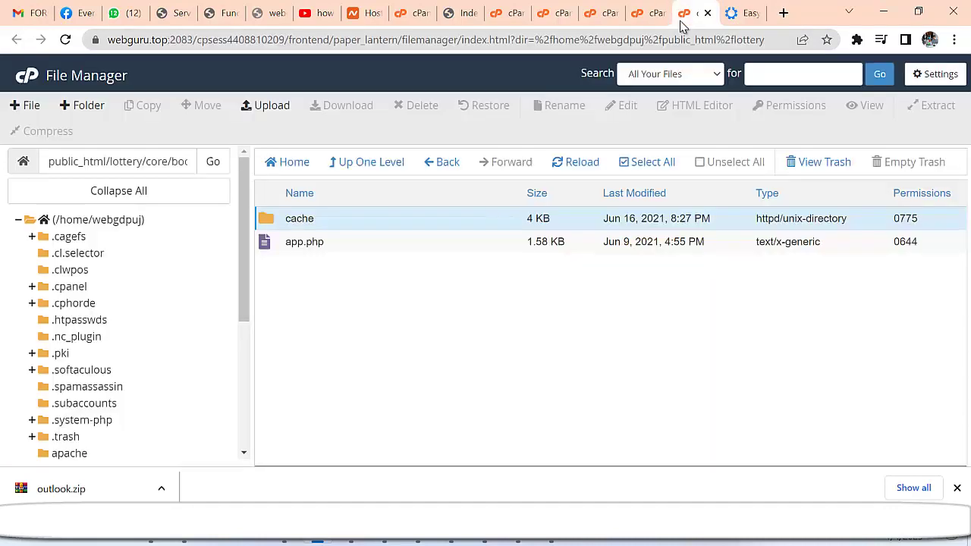
click(452, 163)
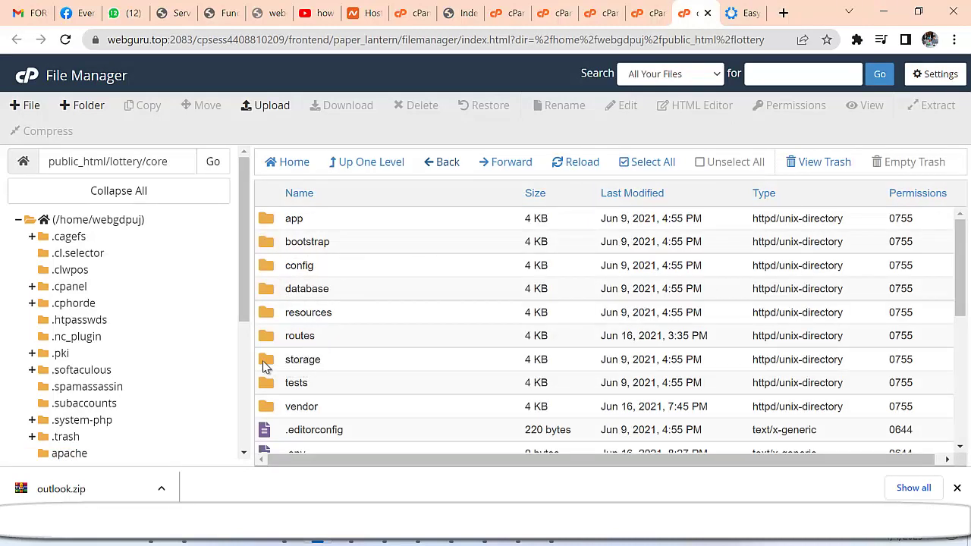
Give the core/storage folder 0775 permission and compare with the installer's requirements.
right_click(265, 367)
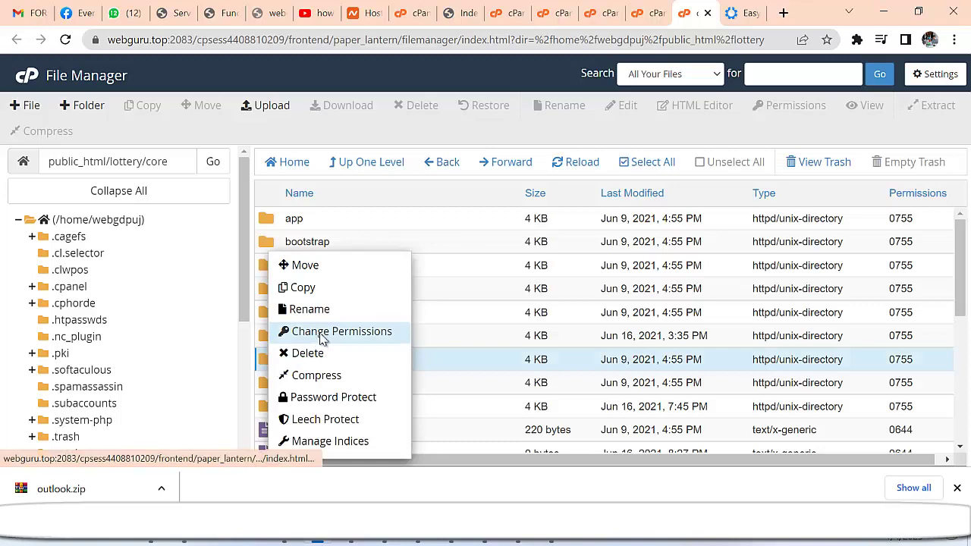
click(321, 335)
click(507, 248)
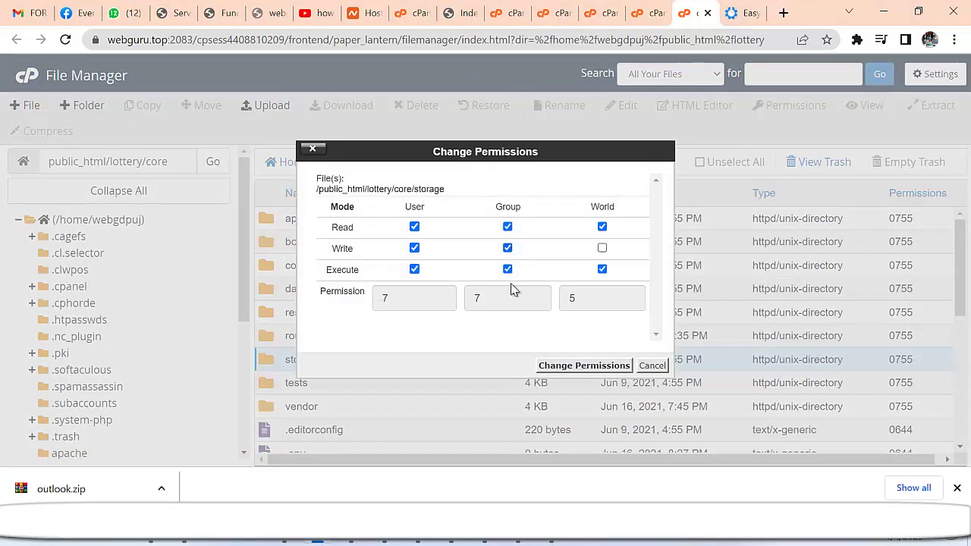
click(584, 365)
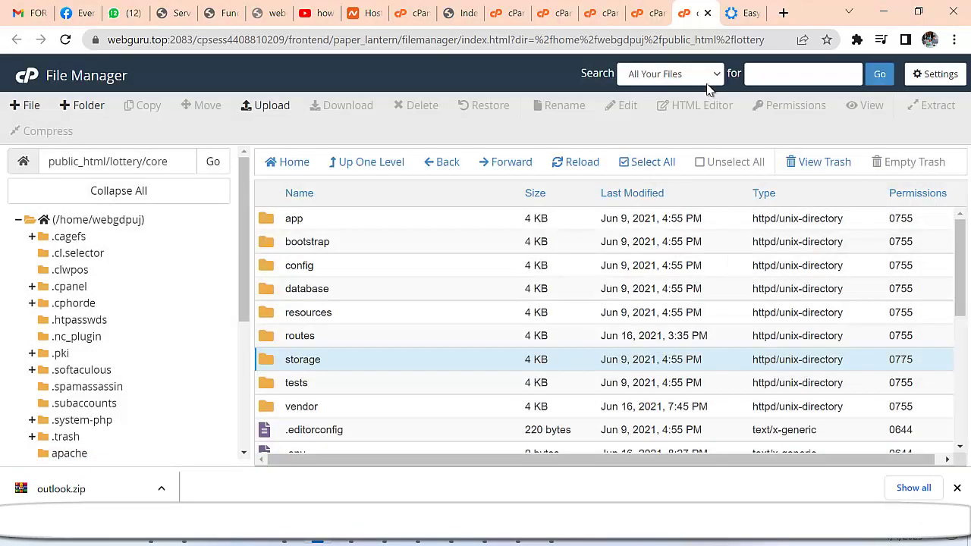
click(740, 13)
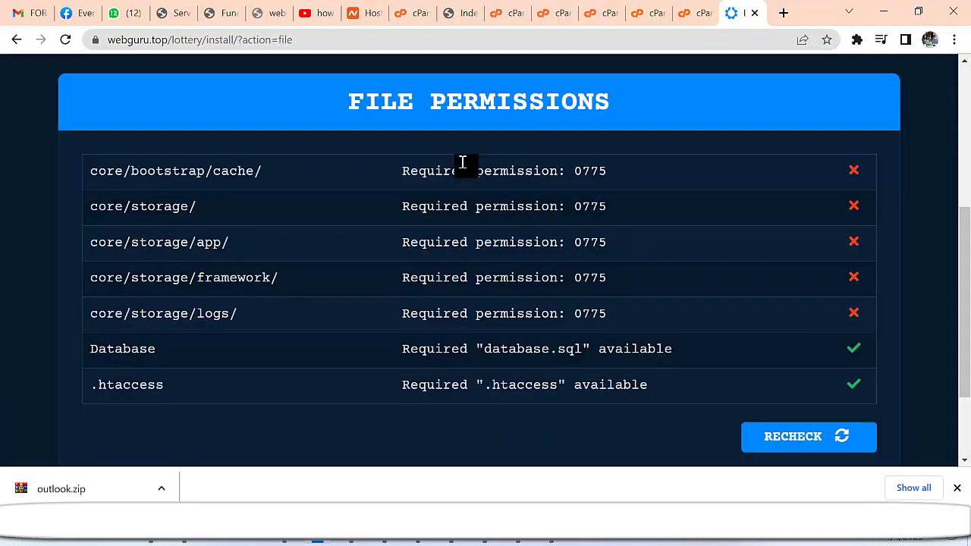
click(689, 18)
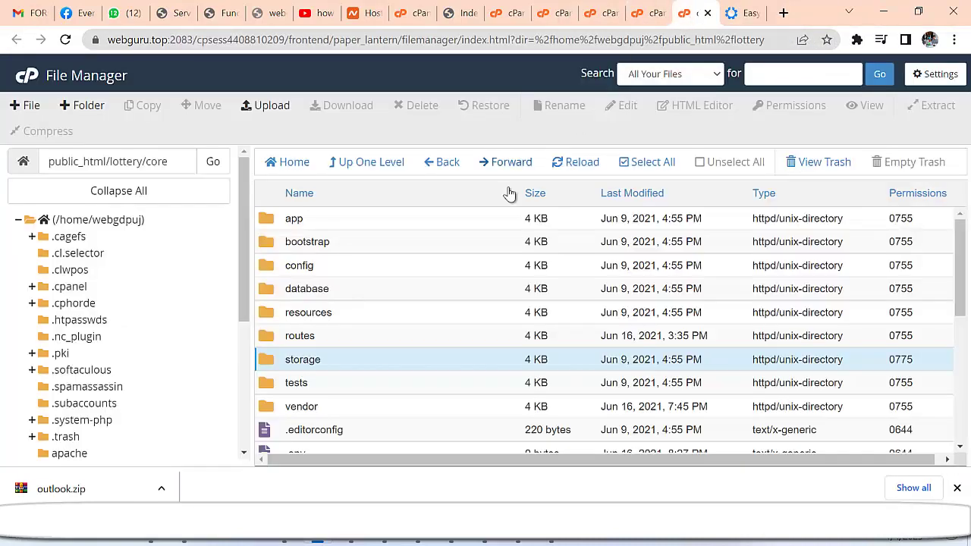
Inside core/storage, set the app folder's permission to 0775.
double_click(270, 360)
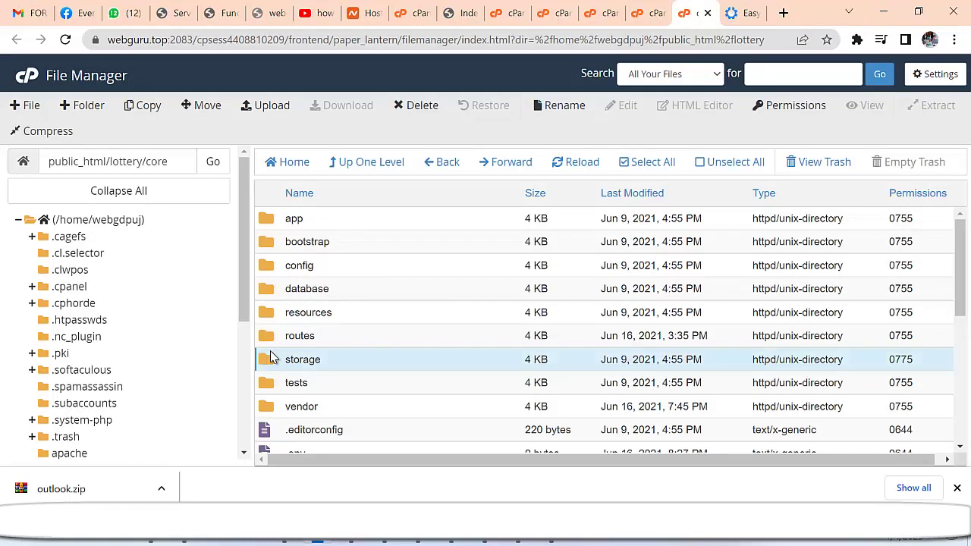
right_click(276, 226)
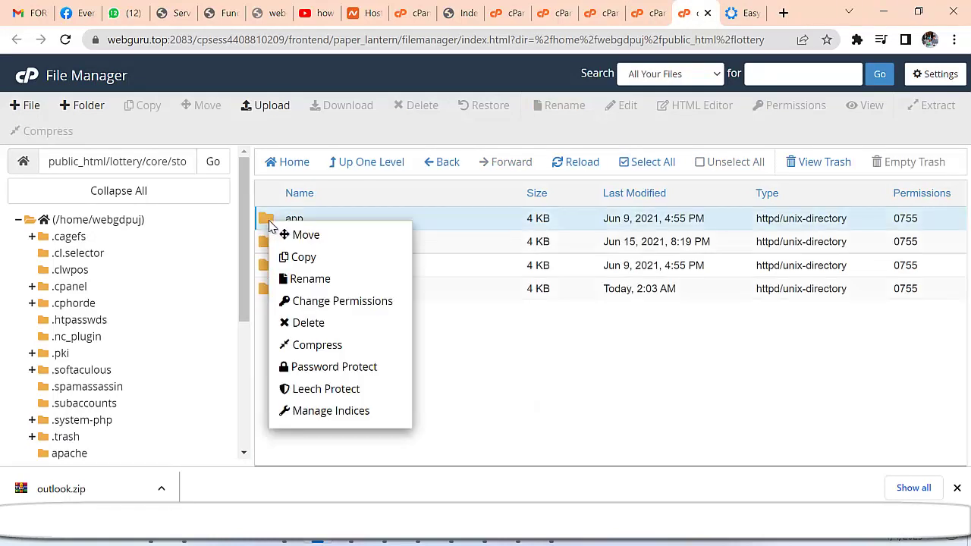
click(325, 301)
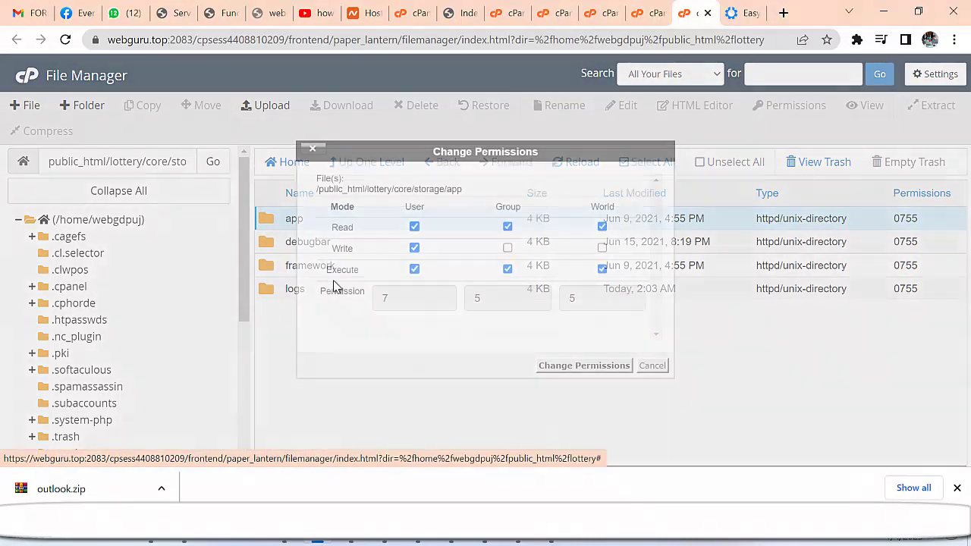
click(576, 365)
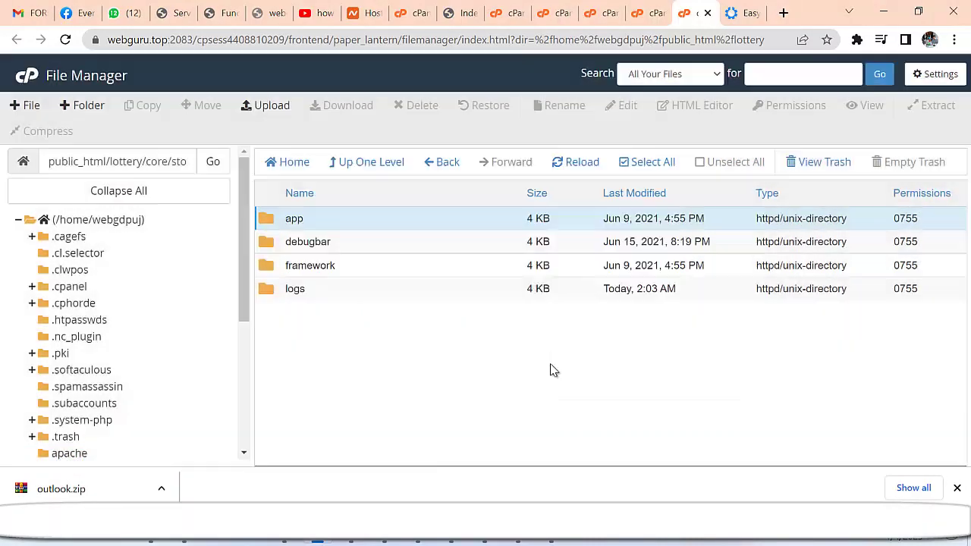
click(731, 17)
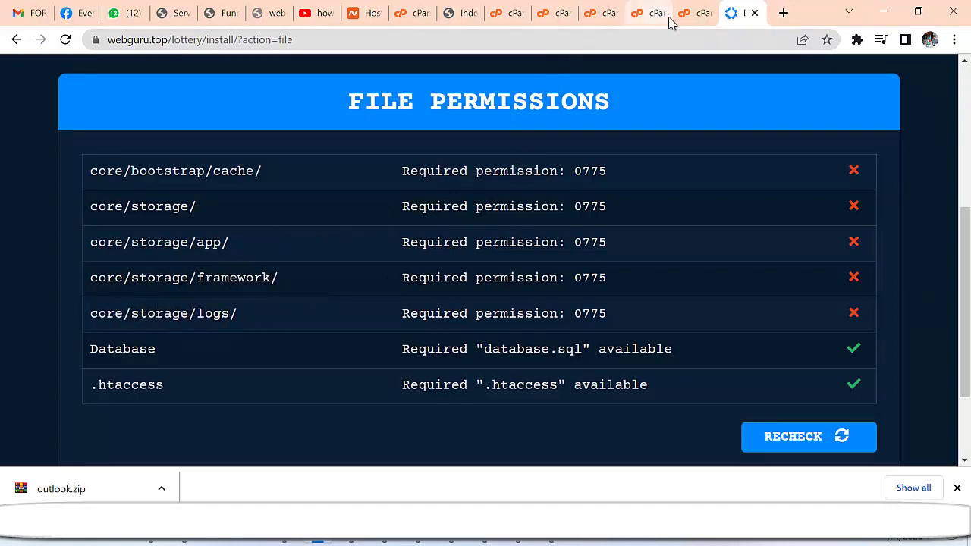
click(697, 14)
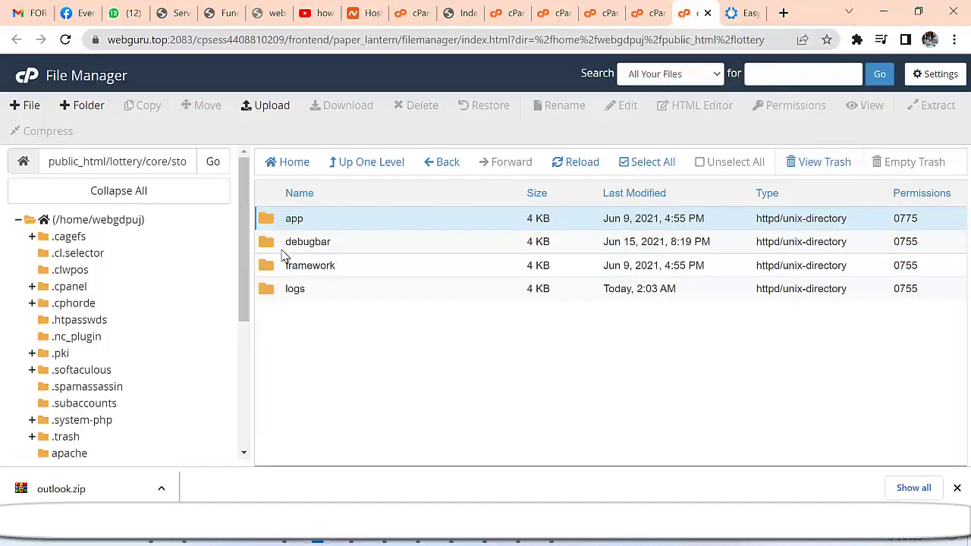
Set the framework and logs folders to 0775 and refresh the listing to confirm.
right_click(281, 263)
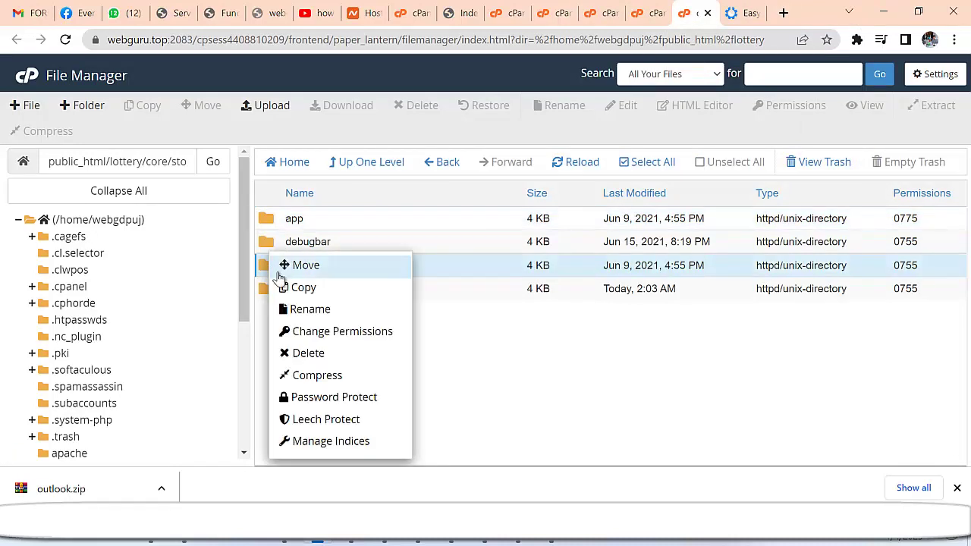
click(310, 332)
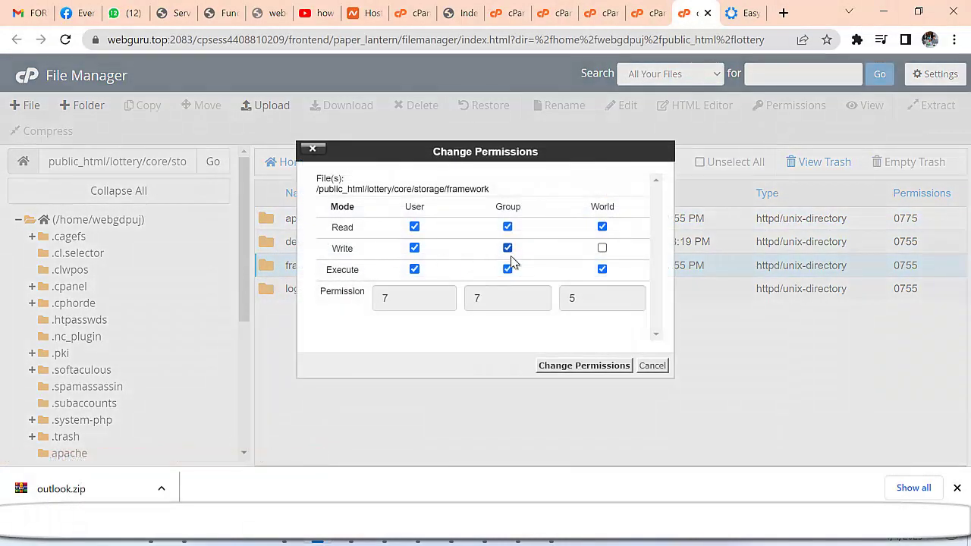
click(548, 365)
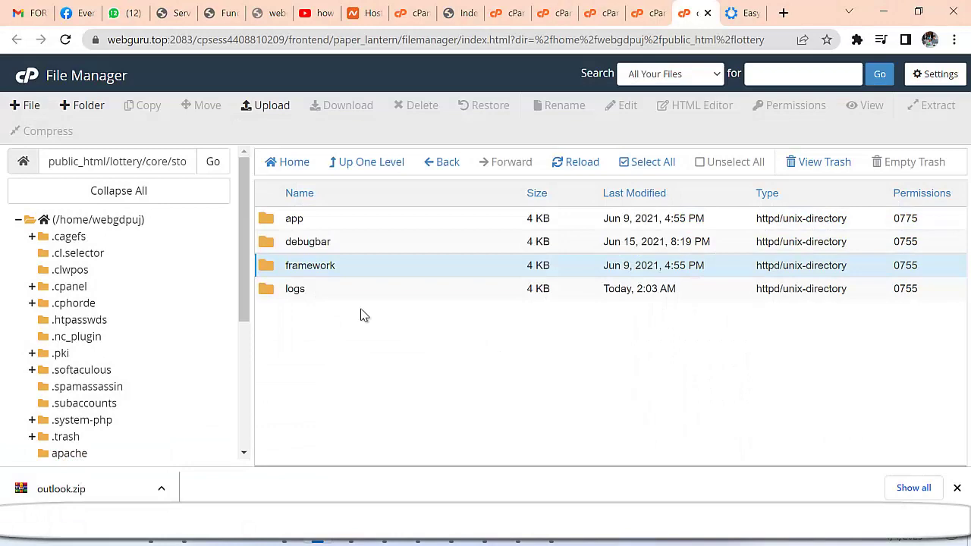
right_click(269, 293)
click(321, 332)
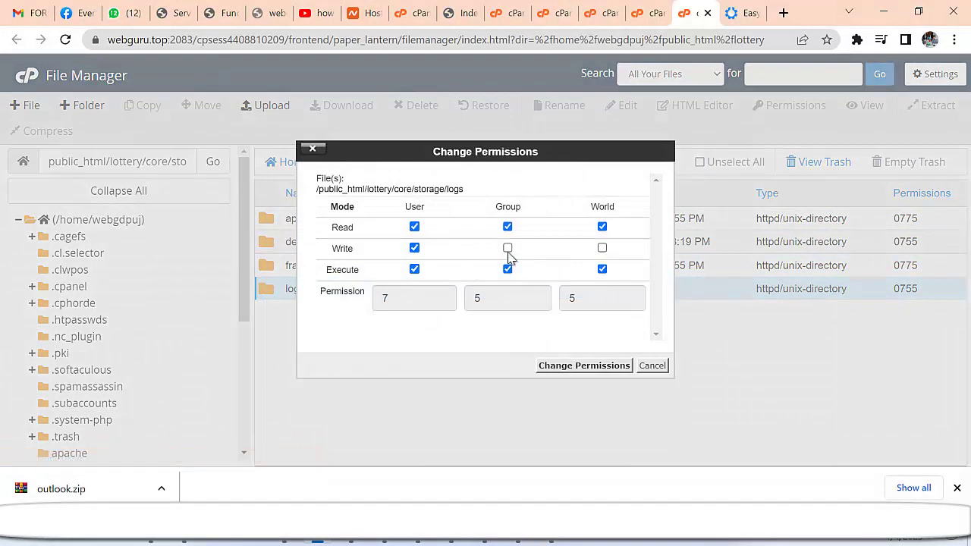
click(562, 363)
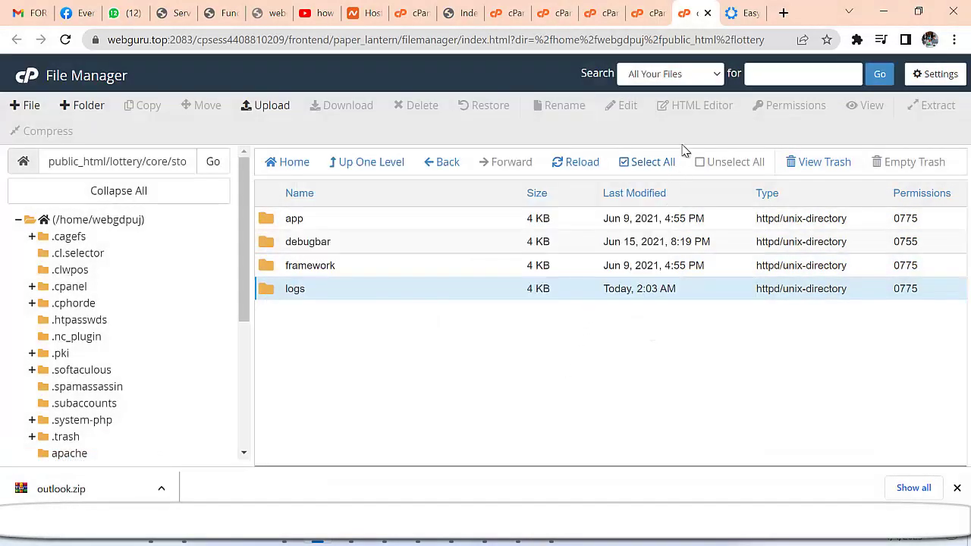
click(591, 170)
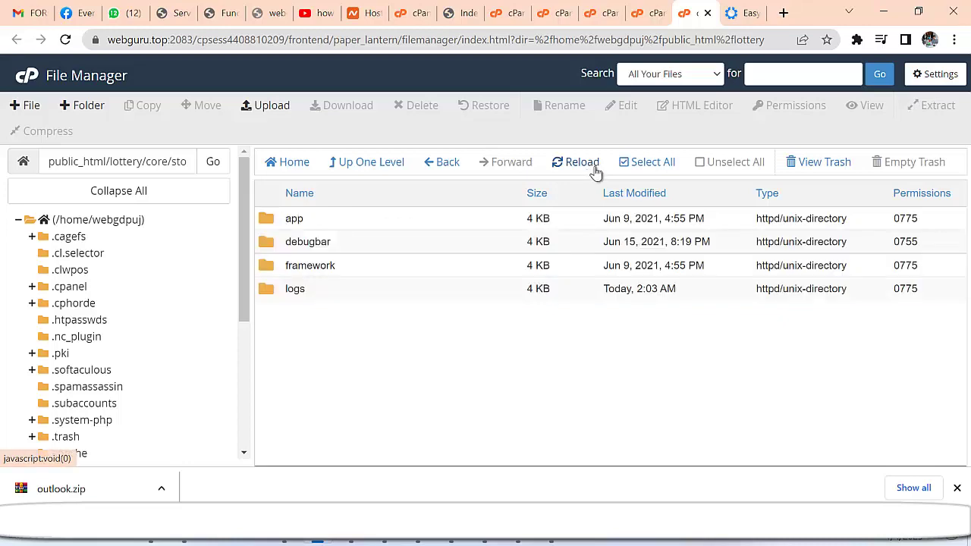
click(730, 15)
Recheck permissions so all seven checks pass, then continue to Installation Information.
click(766, 436)
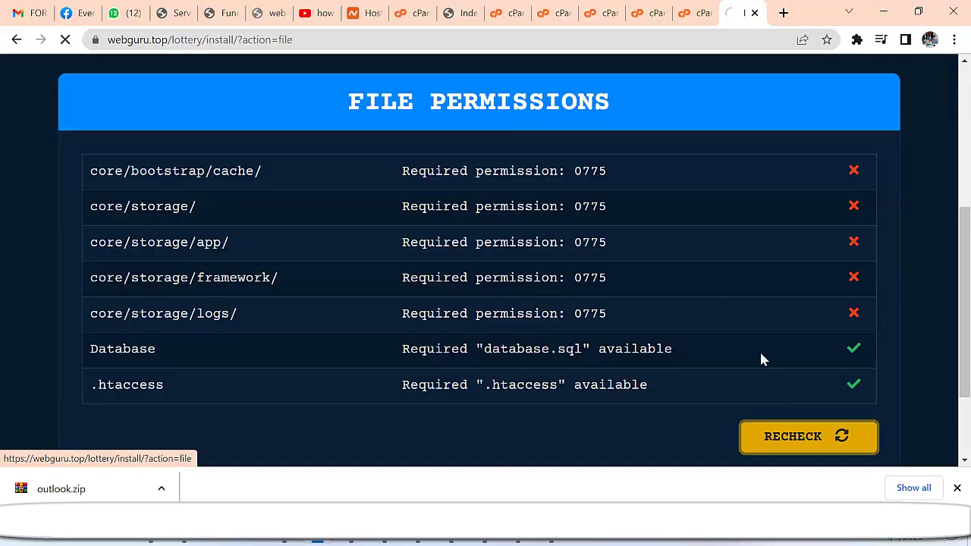
scroll(753, 342, down, 5)
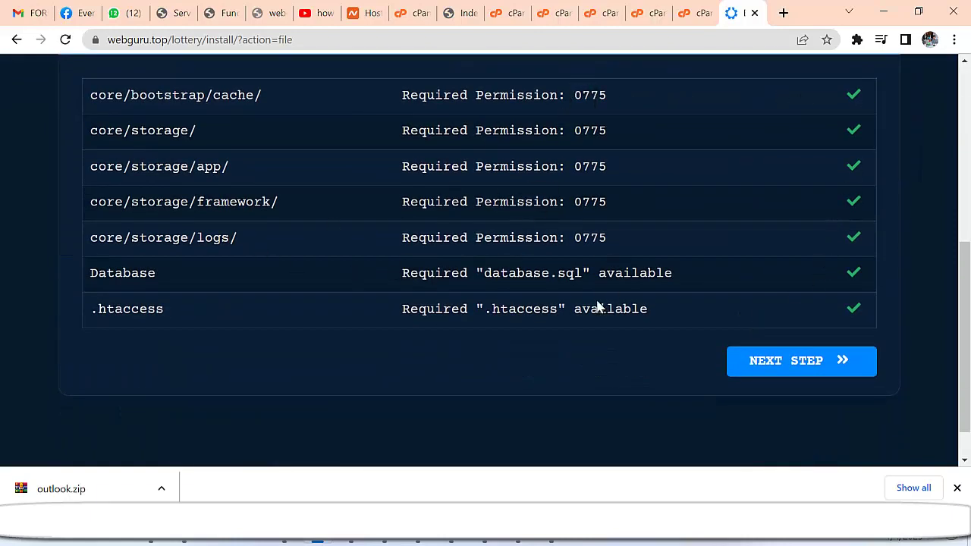
scroll(716, 333, up, 2)
scroll(706, 301, down, 3)
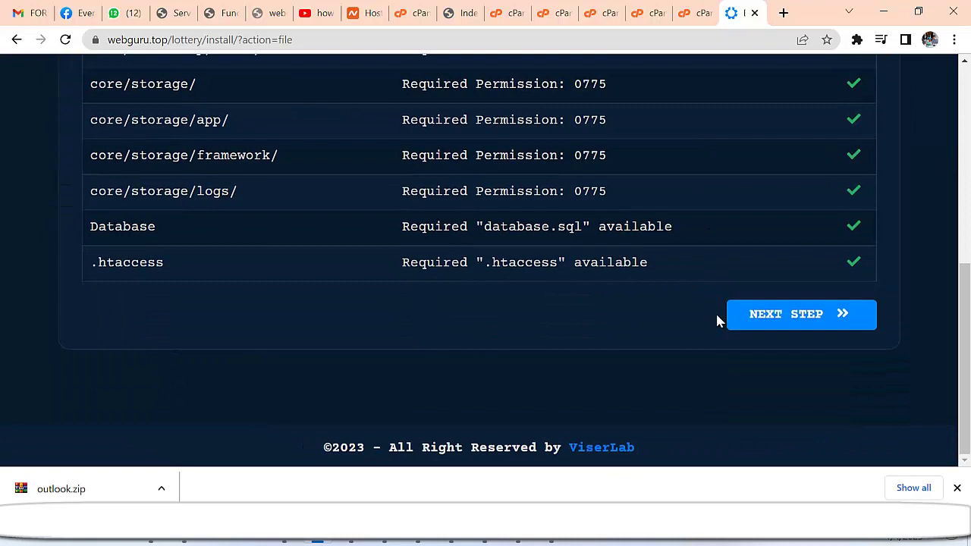
click(785, 319)
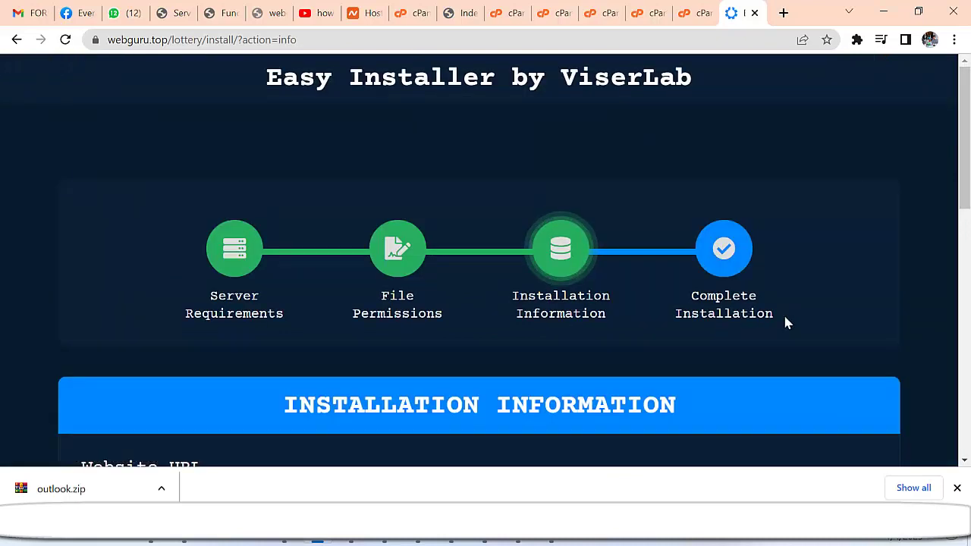
Check the Website URL value on the Installation Information form.
scroll(758, 303, down, 7)
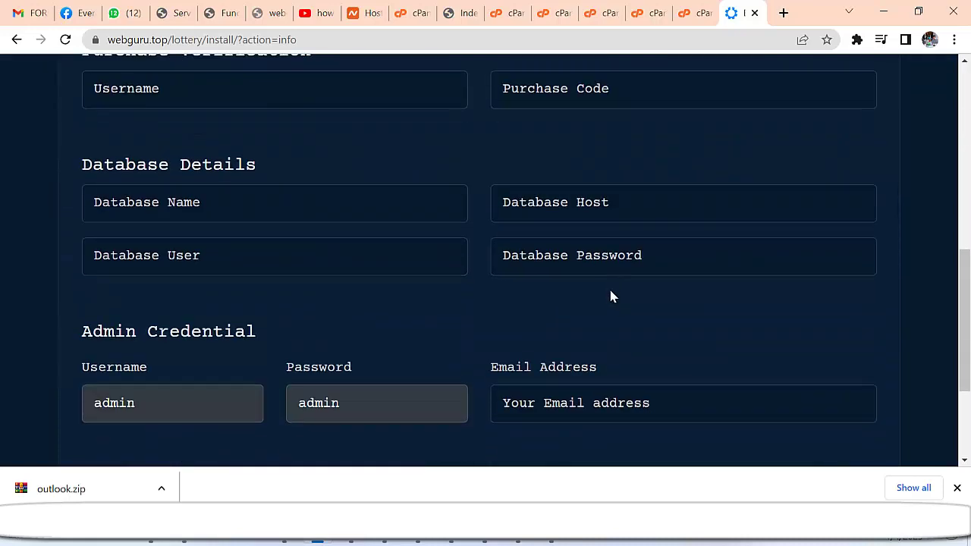
scroll(612, 297, up, 3)
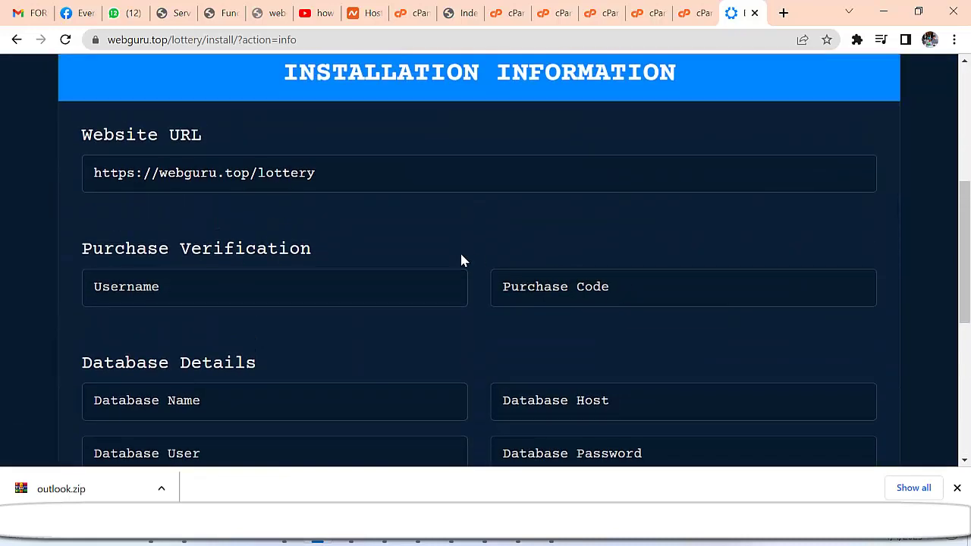
scroll(462, 260, down, 1)
click(348, 104)
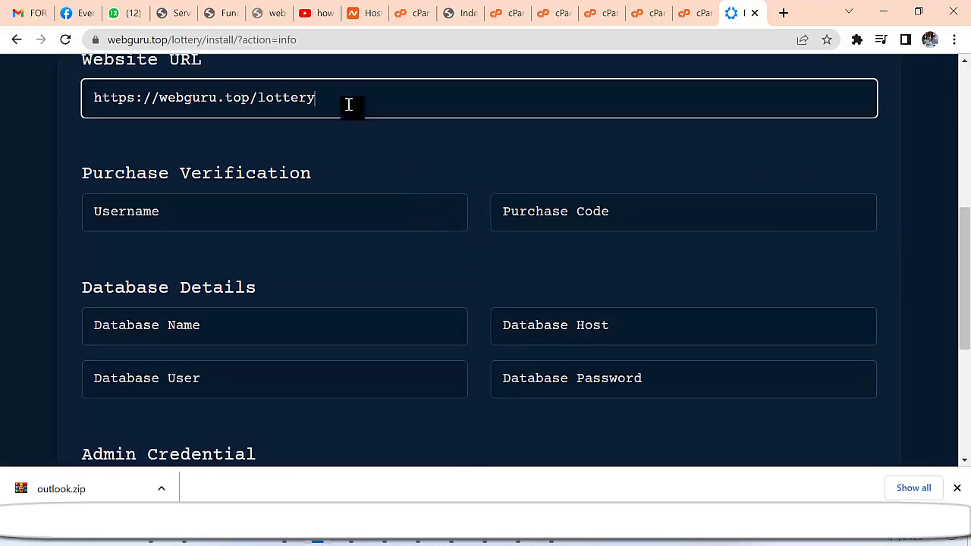
scroll(334, 263, down, 1)
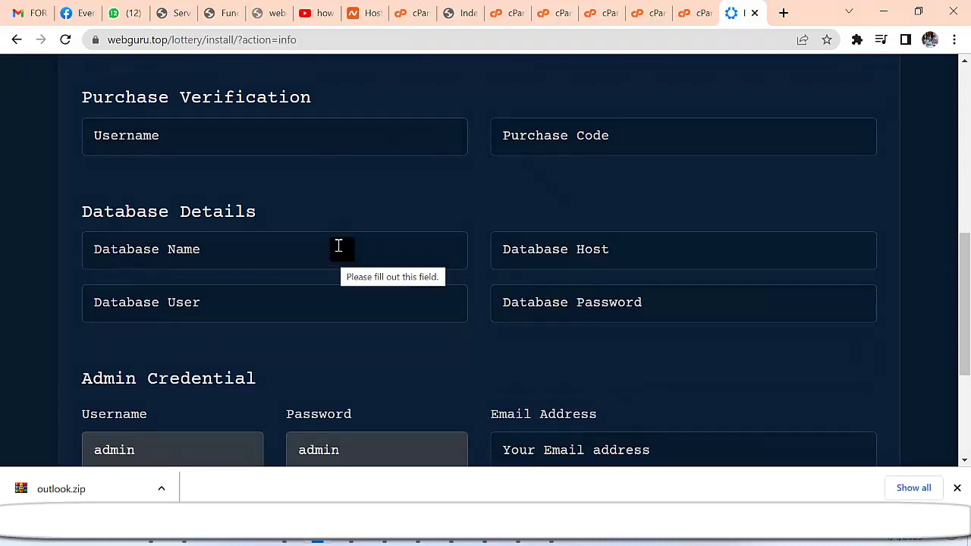
Enter the purchase verification username and the purchase code in their fields.
click(646, 145)
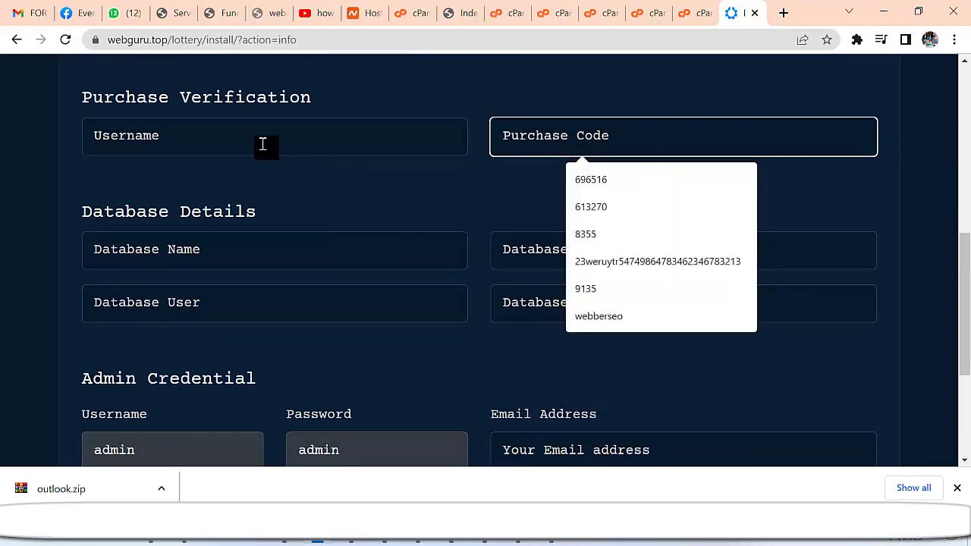
click(262, 146)
click(353, 227)
scroll(386, 232, down, 1)
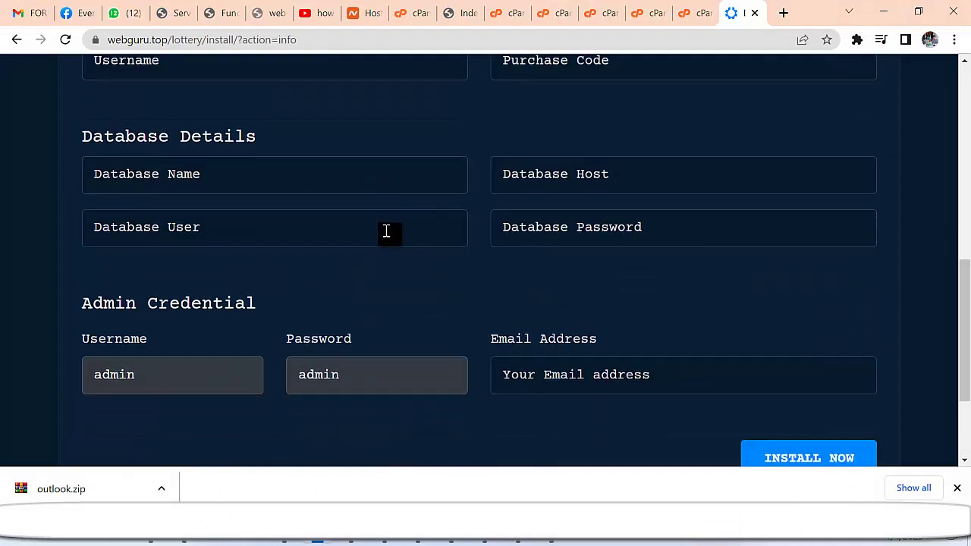
scroll(383, 238, up, 1)
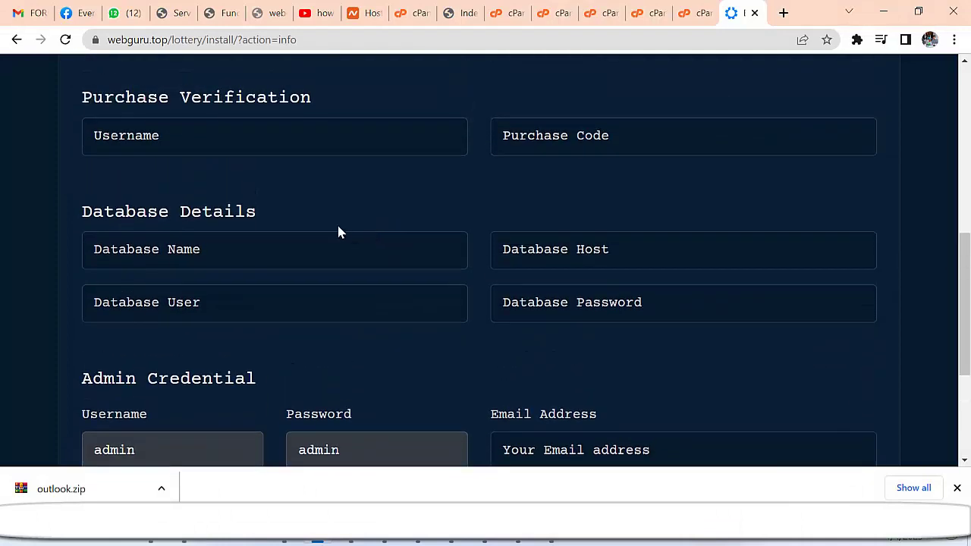
scroll(553, 314, down, 3)
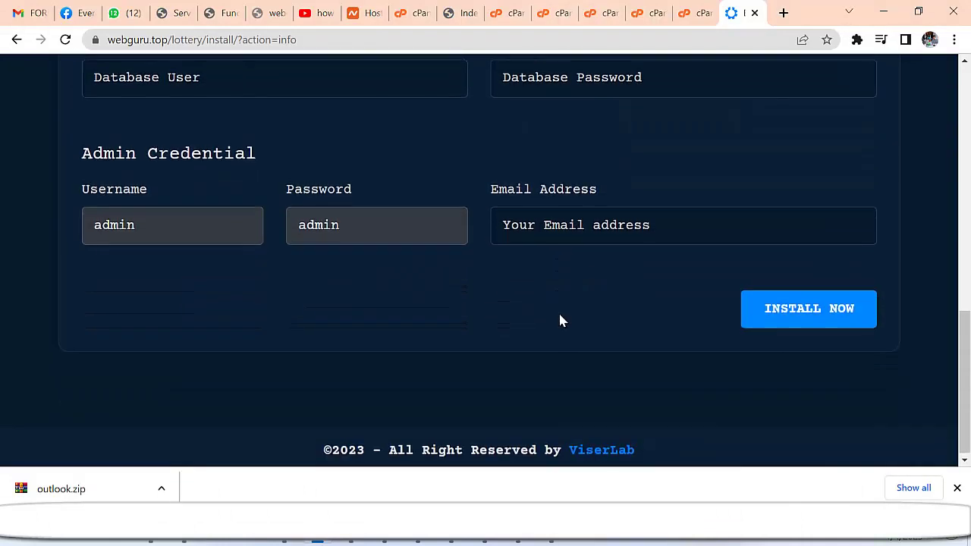
scroll(523, 303, up, 3)
click(183, 145)
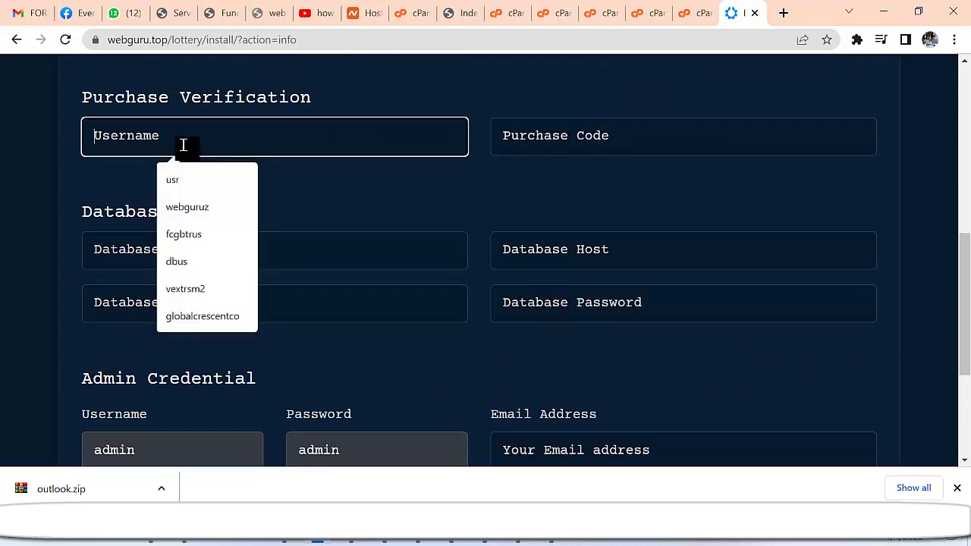
text(webberseo)
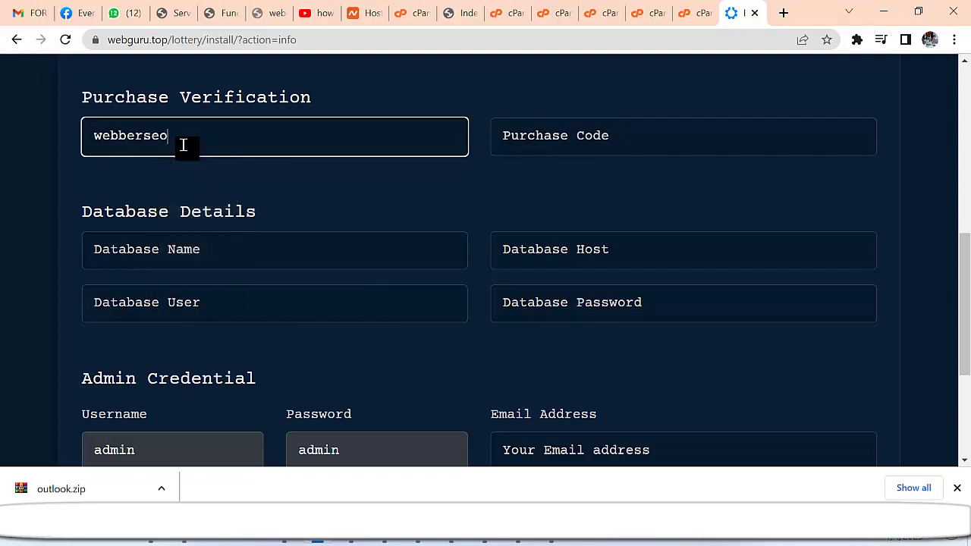
click(583, 152)
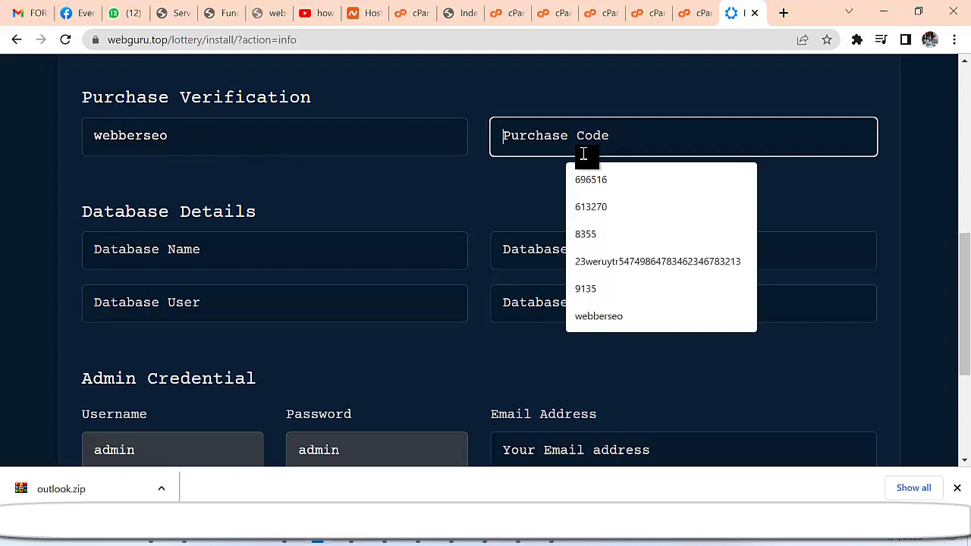
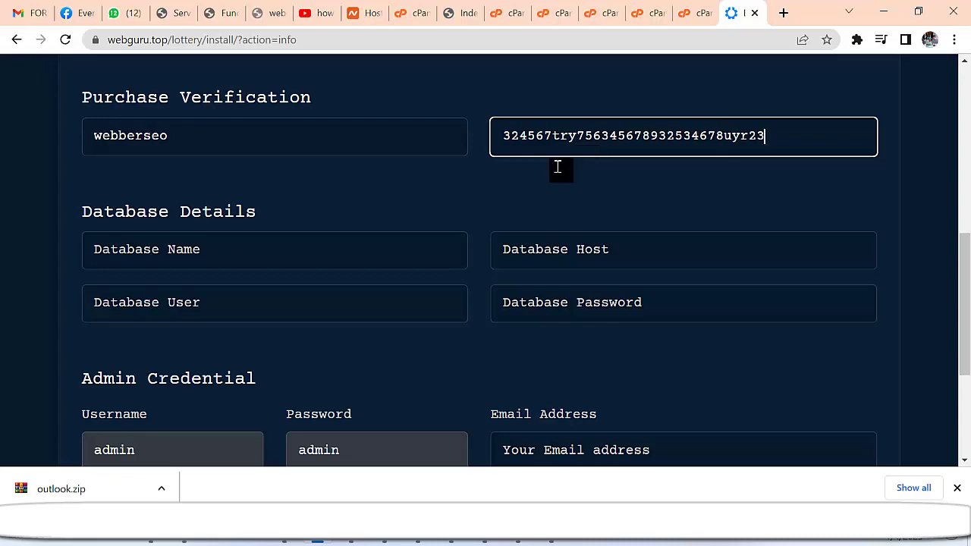
scroll(330, 217, down, 1)
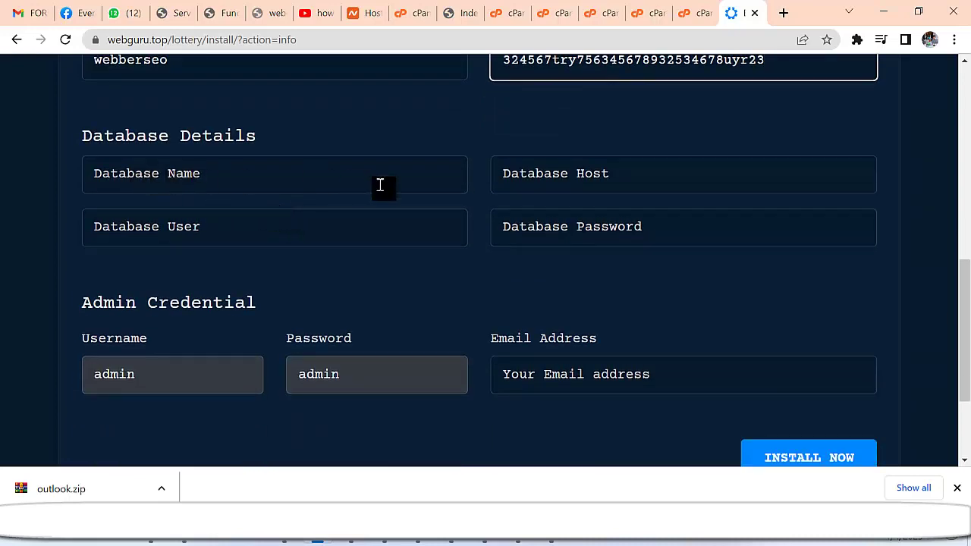
click(688, 15)
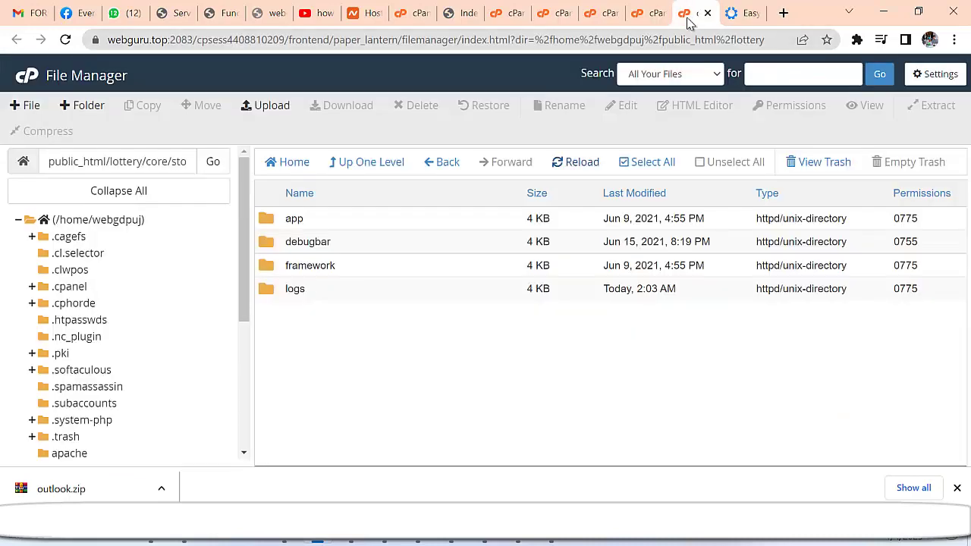
Open cPanel home in a new tab and launch the MySQL Database Wizard via a 'dat' search.
right_click(34, 82)
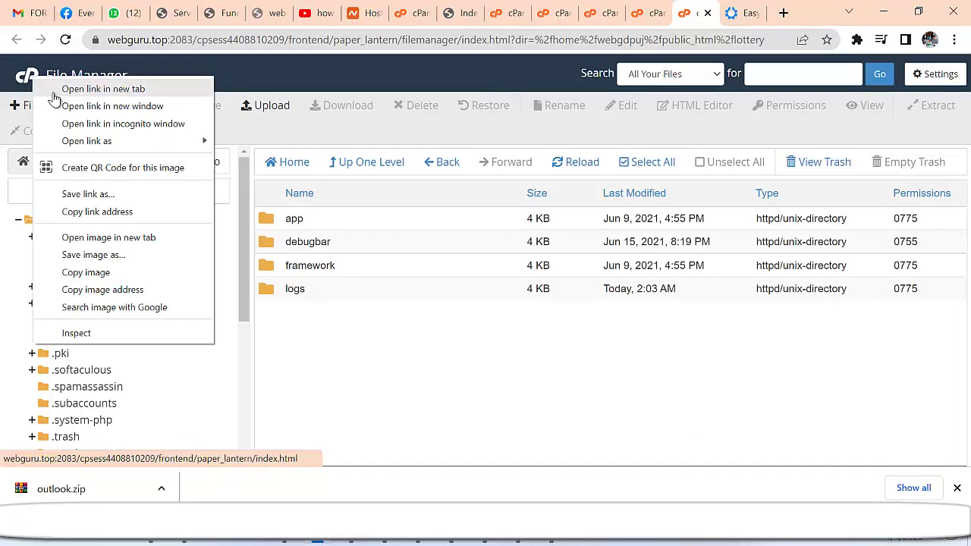
click(54, 90)
click(691, 23)
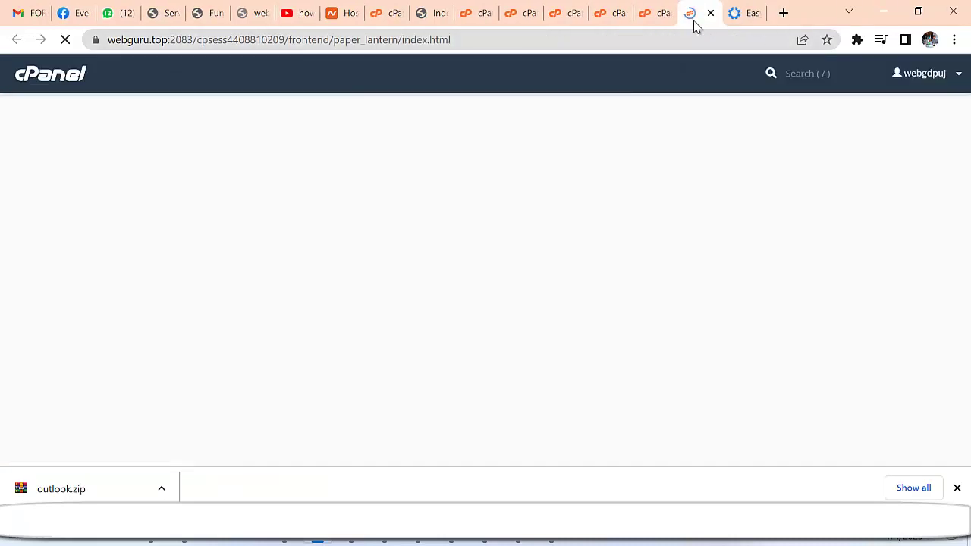
click(426, 116)
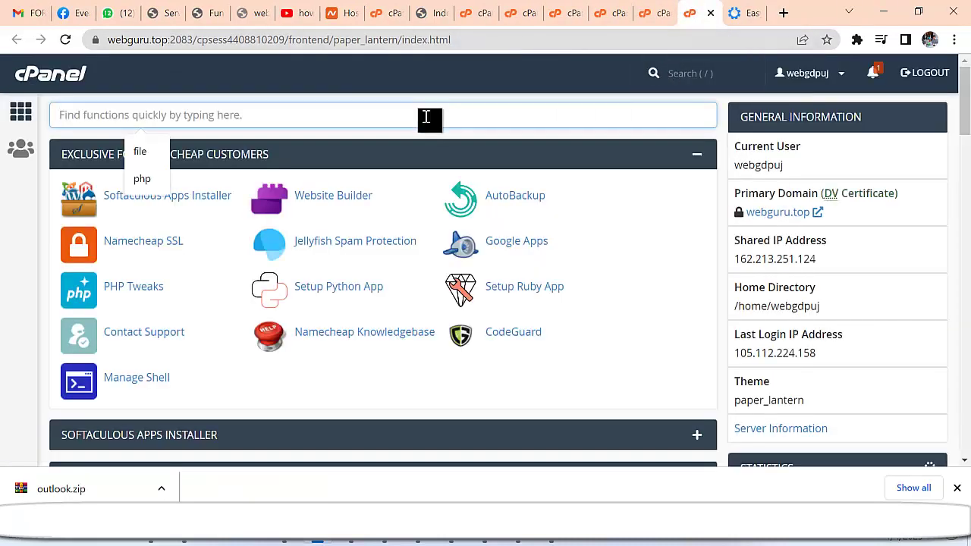
text(dat)
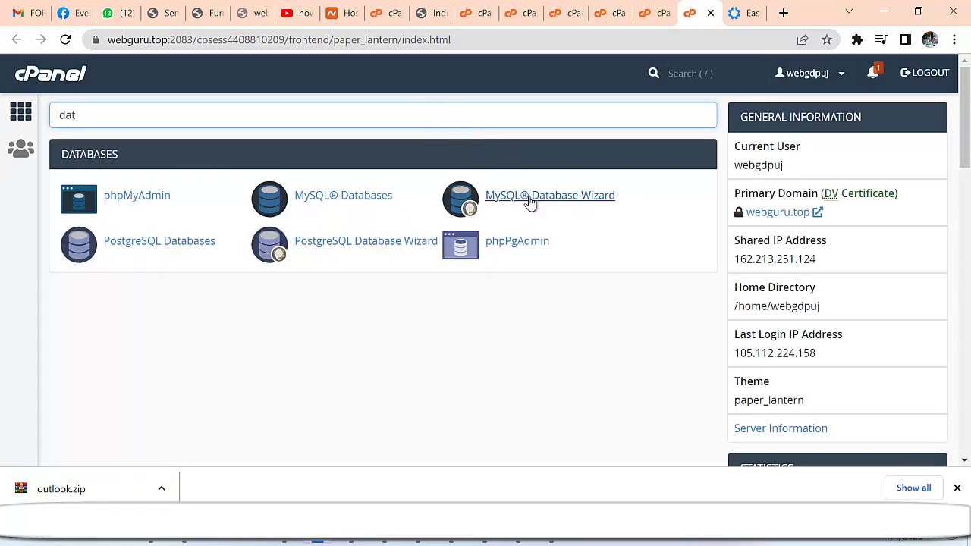
click(529, 201)
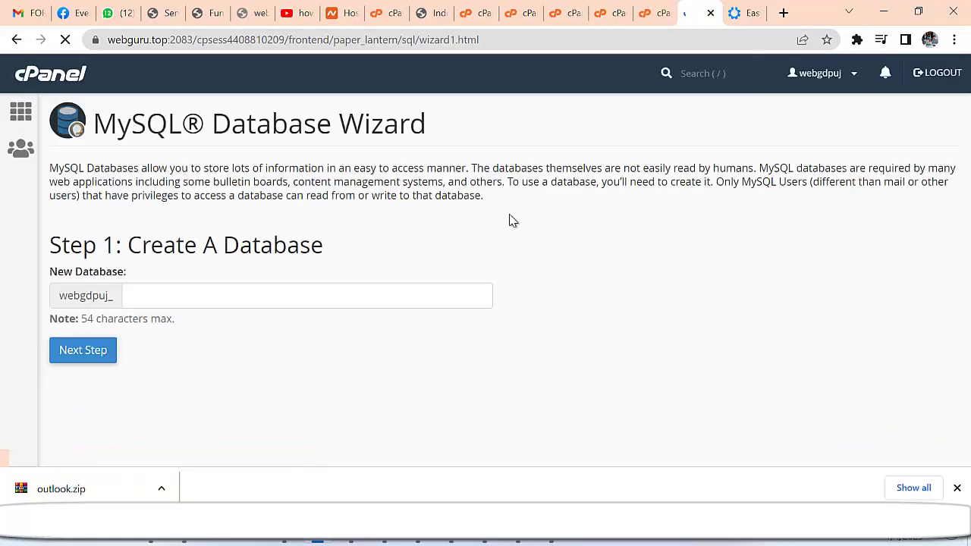
Name the new database lotterydb and create it.
click(317, 295)
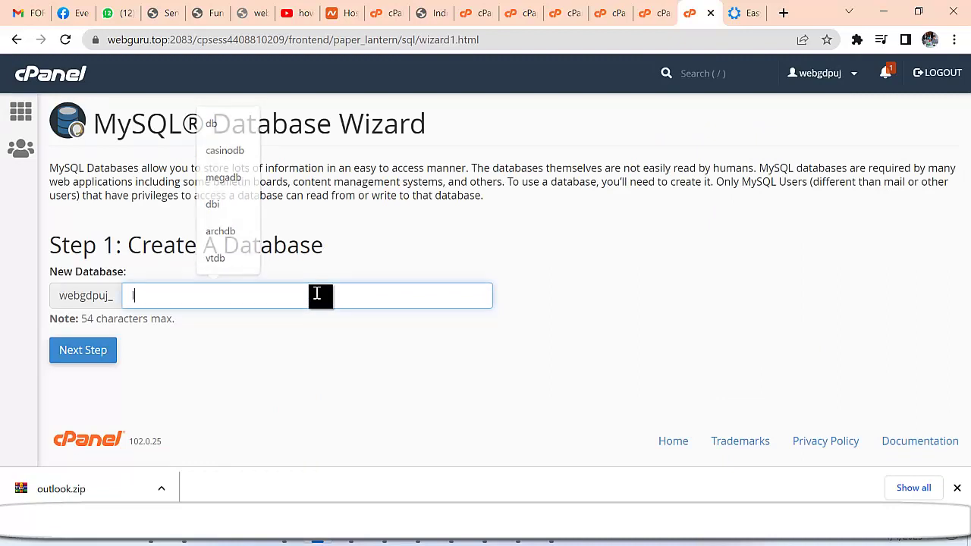
text(lotterydb)
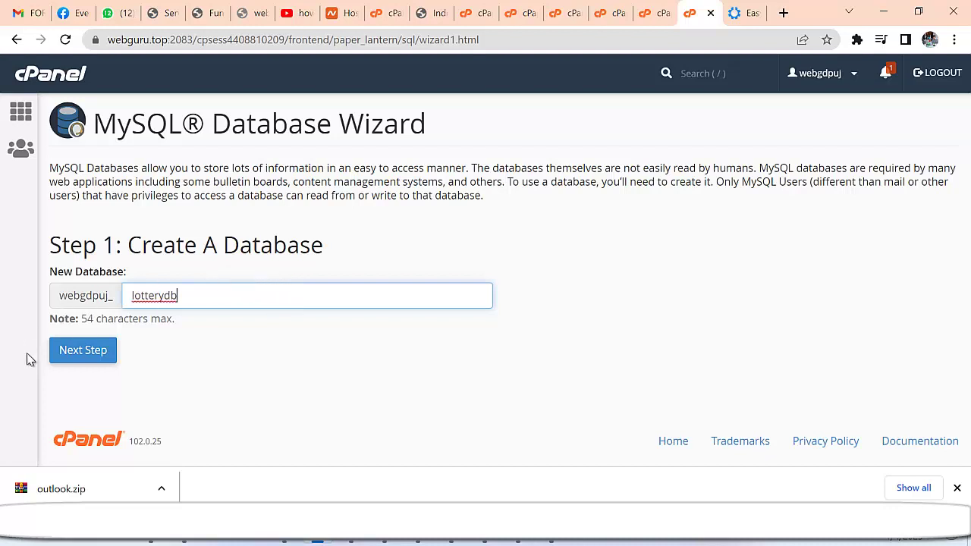
click(82, 350)
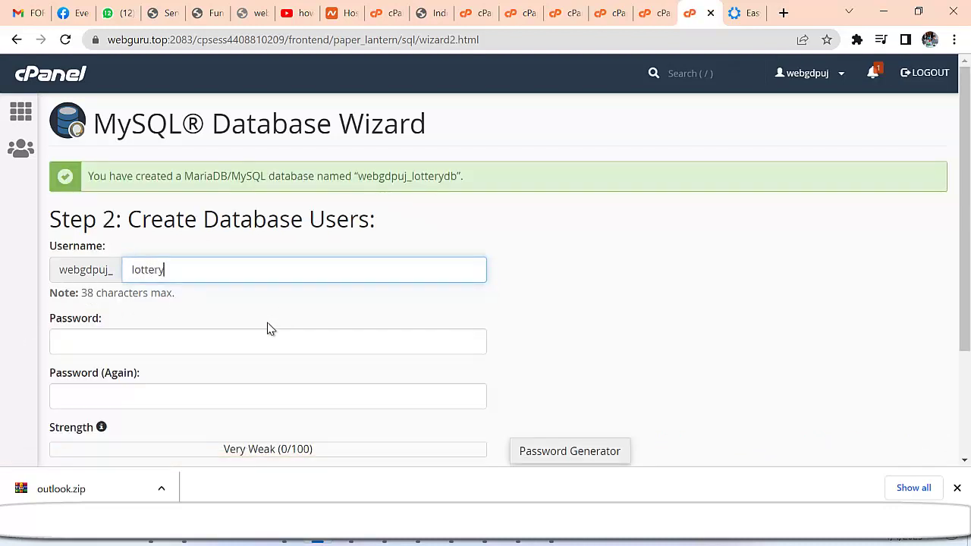
Generate a strong password for the lotteryuser account and fill both password fields with it.
click(565, 441)
drag(352, 211, 416, 205)
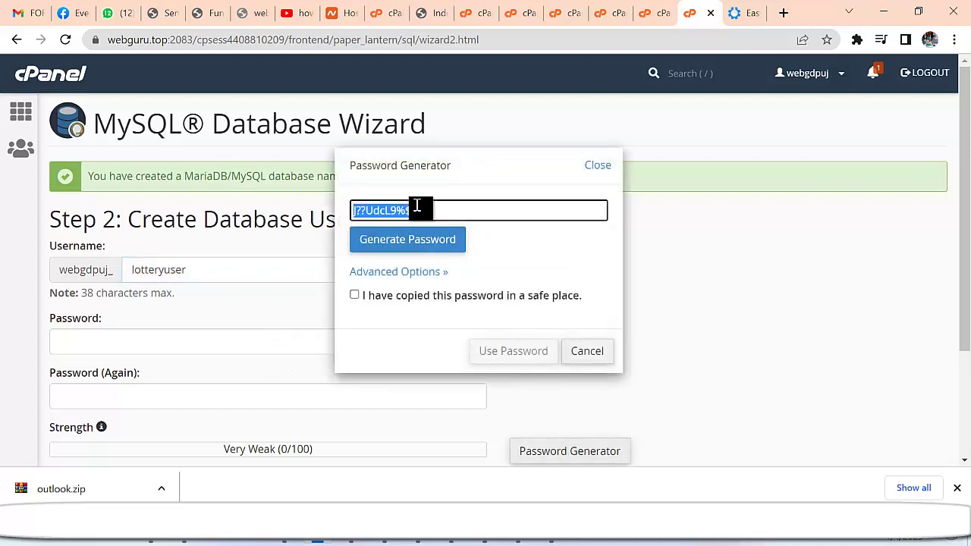
click(355, 295)
click(514, 351)
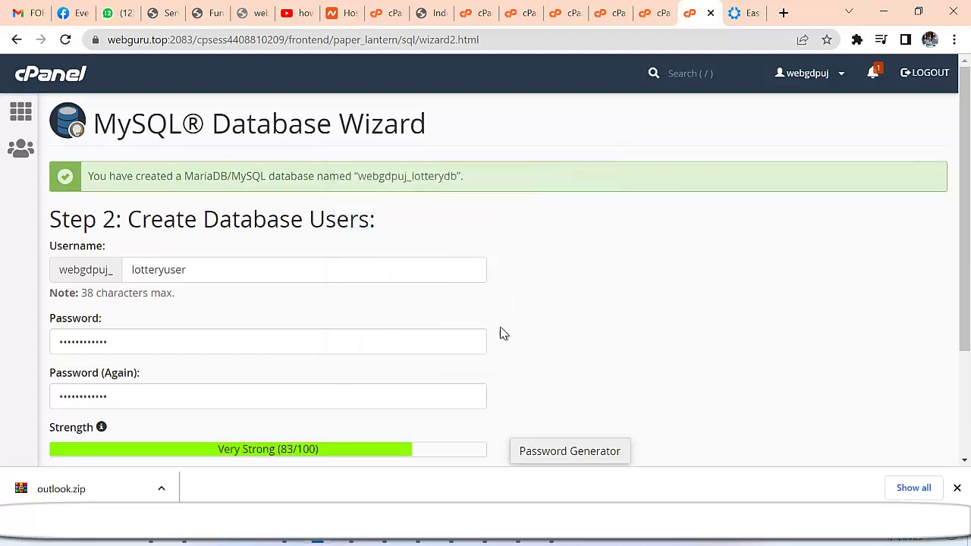
scroll(490, 355, down, 2)
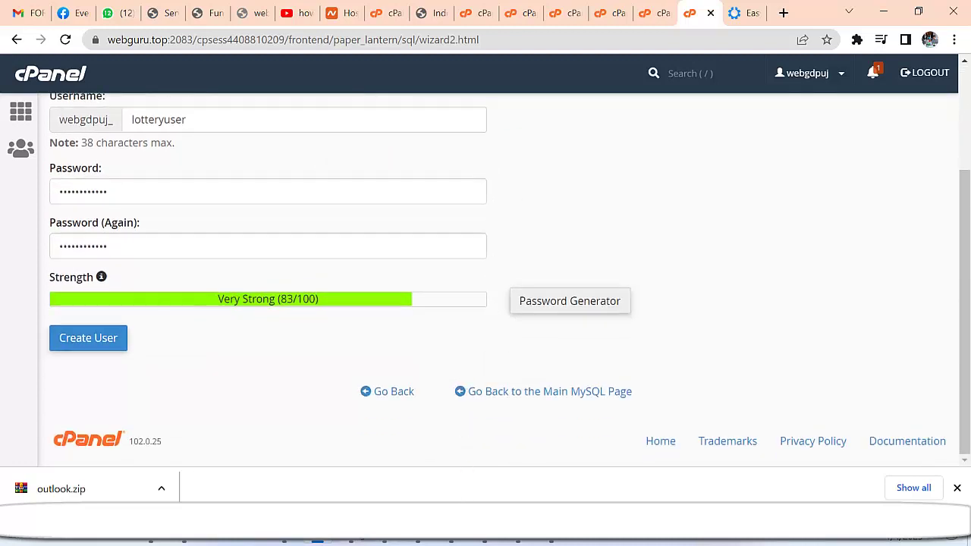
Save the generated password in Notepad and create the lotteryuser database user.
mouse_move(349, 540)
click(487, 462)
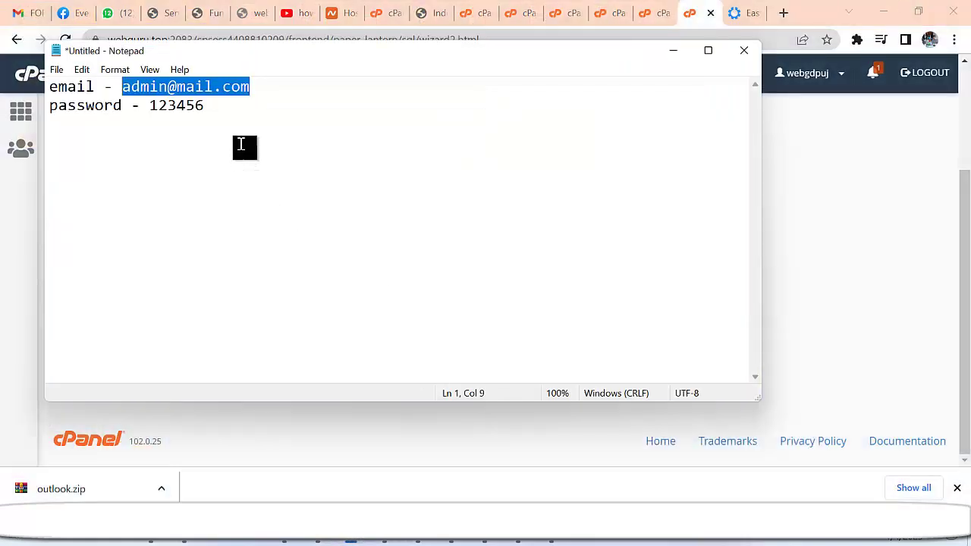
click(225, 107)
key(ctrl+a)
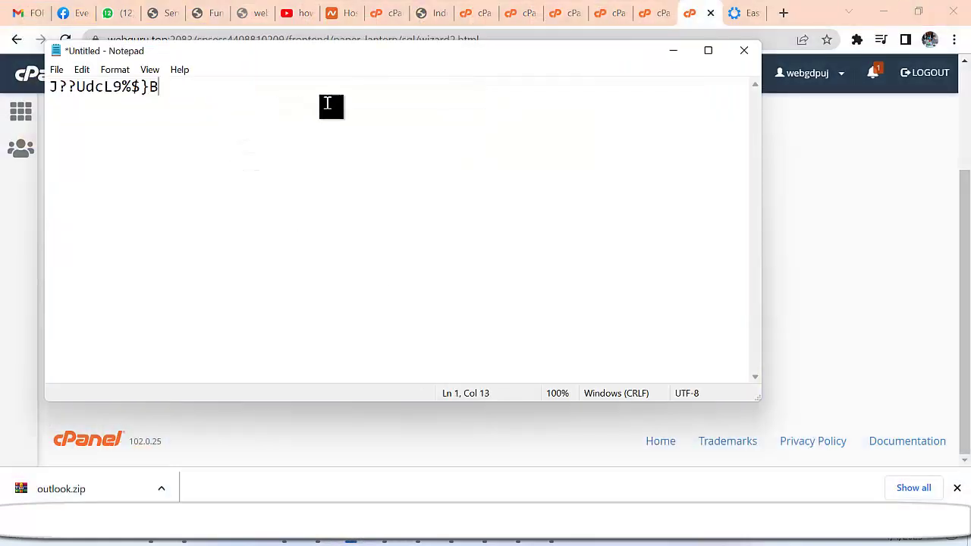
click(671, 53)
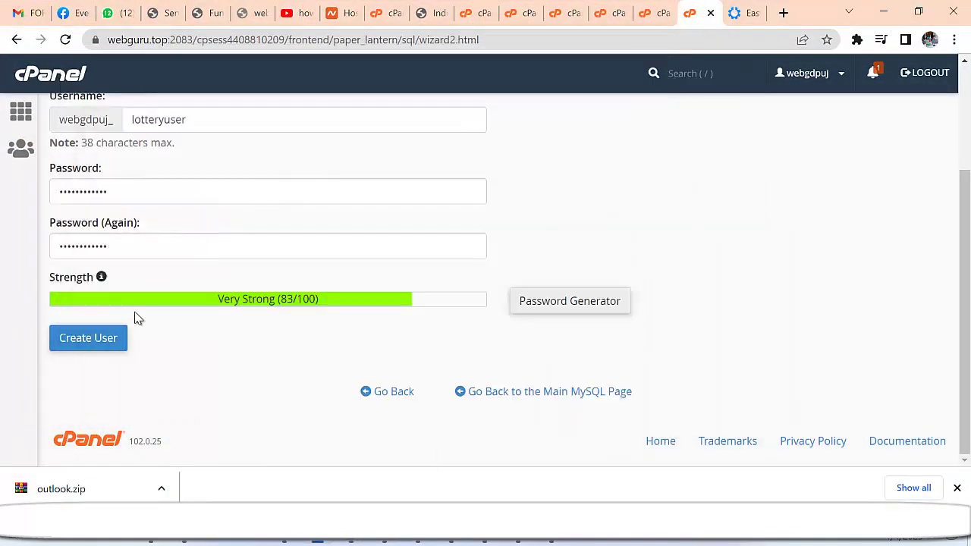
click(110, 337)
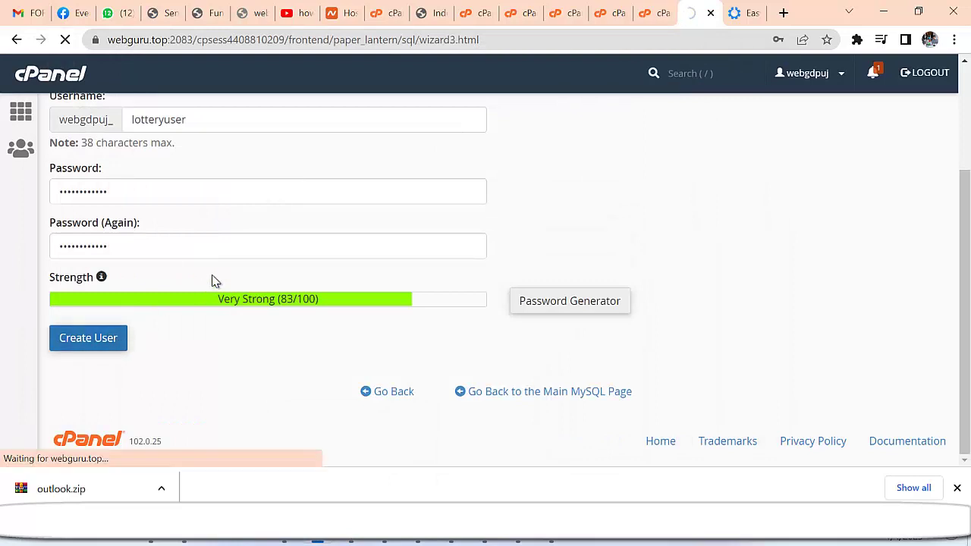
drag(50, 246, 209, 263)
key(ctrl+c)
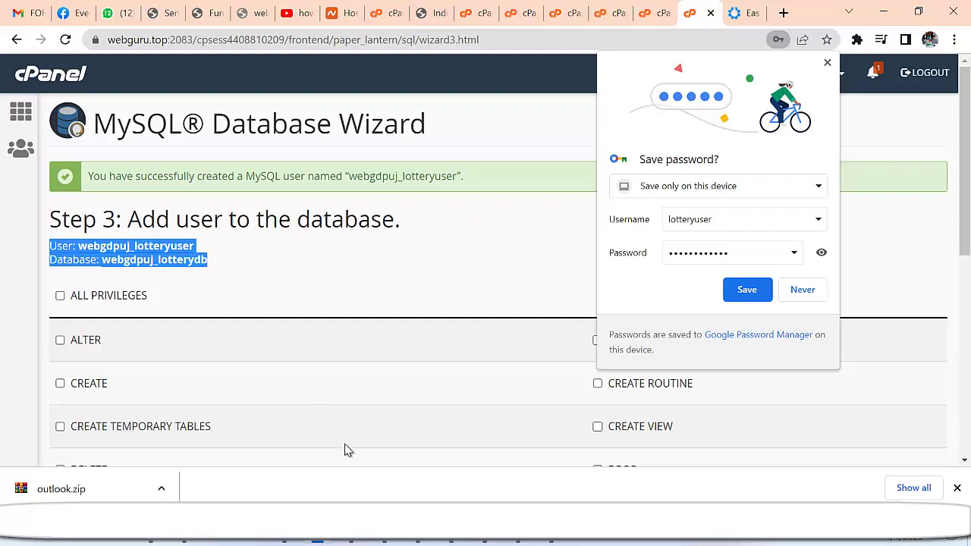
Paste the lottery user and database names into the Notepad notes.
click(343, 540)
click(451, 484)
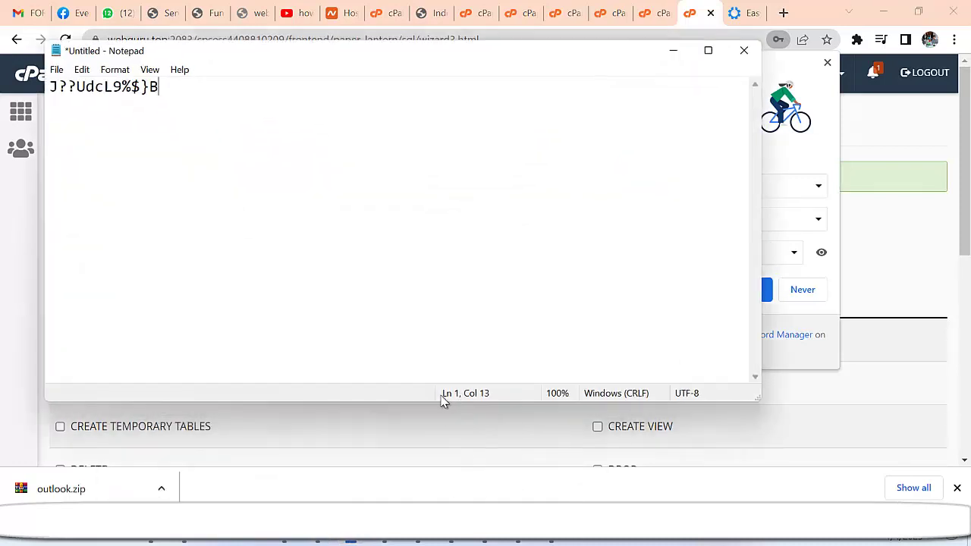
key(ctrl+v)
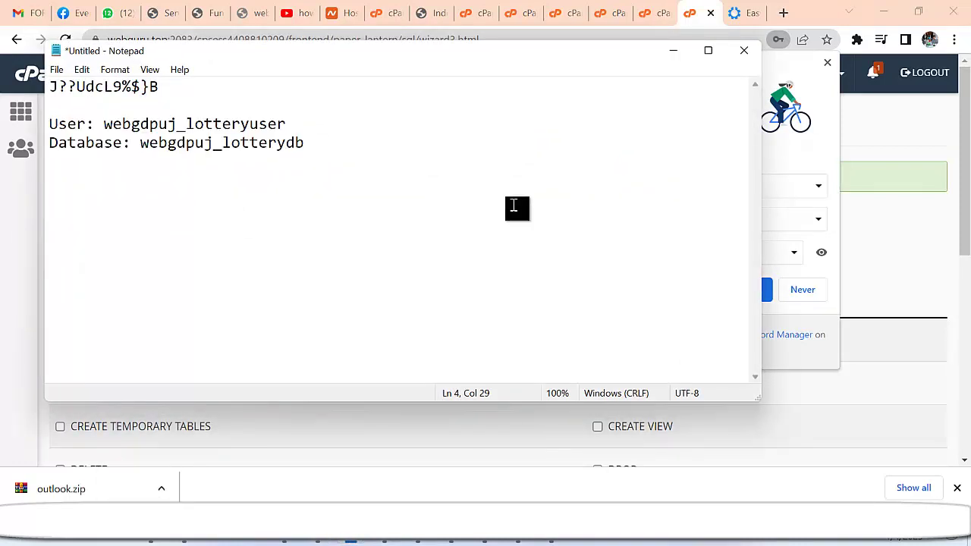
click(672, 53)
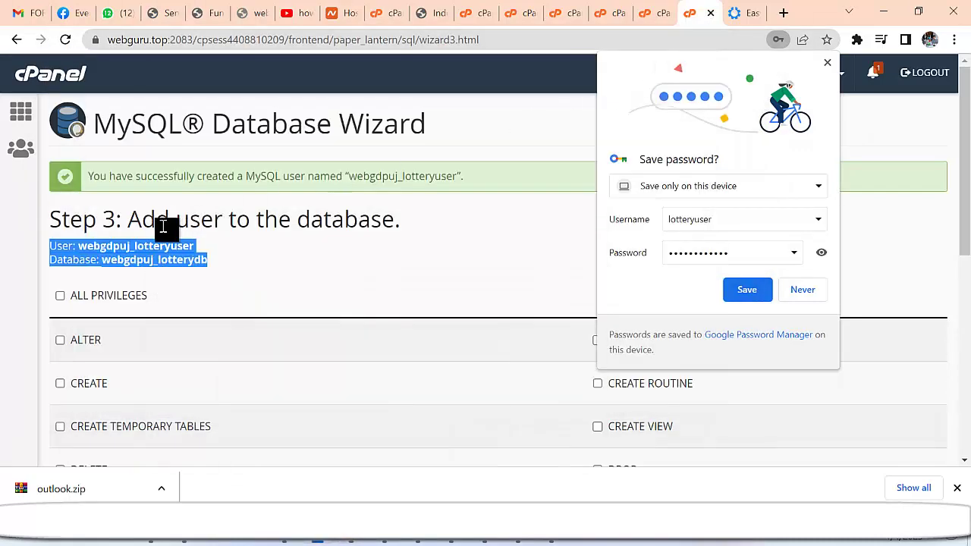
Grant webgdpuj_lotteryuser ALL PRIVILEGES on webgdpuj_lotterydb and finish the wizard.
click(60, 220)
scroll(68, 250, down, 3)
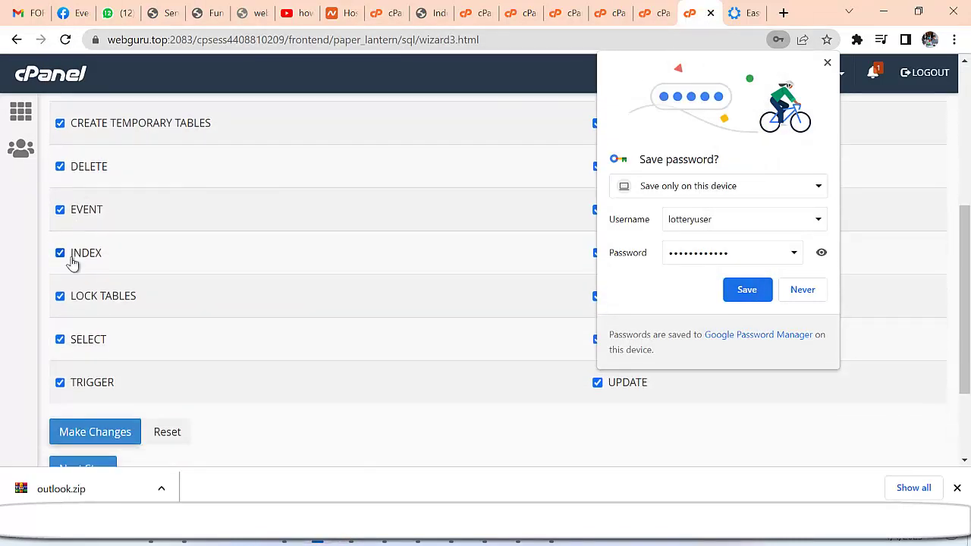
scroll(83, 391, down, 2)
click(79, 339)
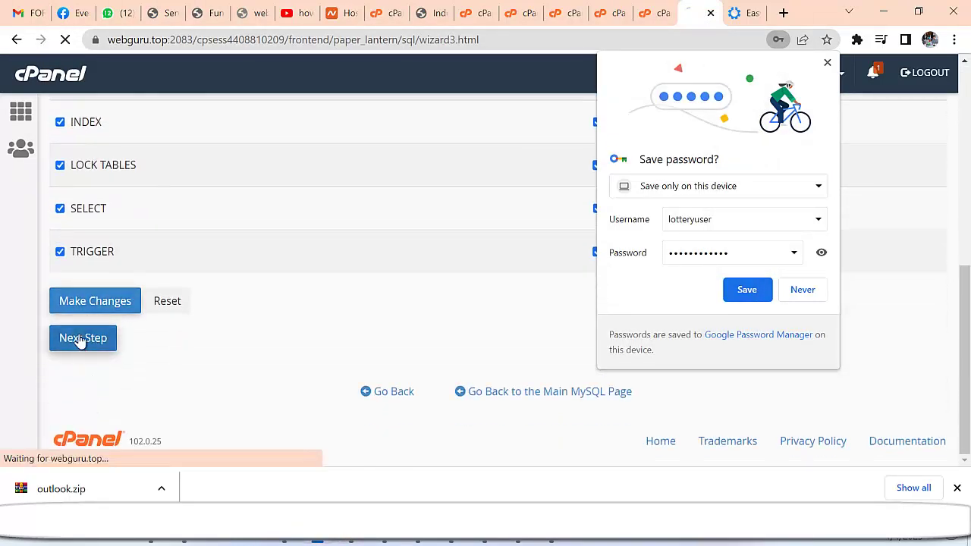
click(743, 13)
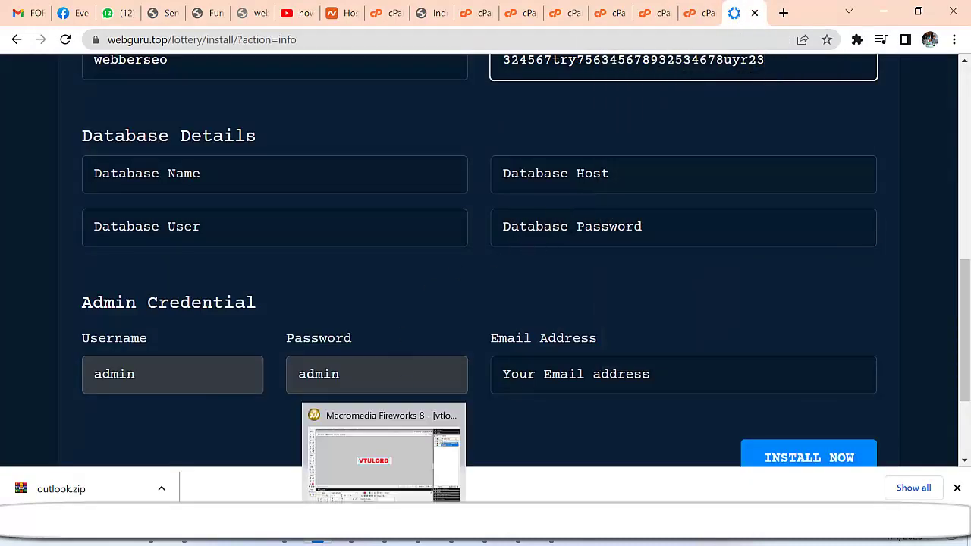
Paste the saved database password from the notes and set the database host to localhost.
mouse_move(354, 540)
click(466, 464)
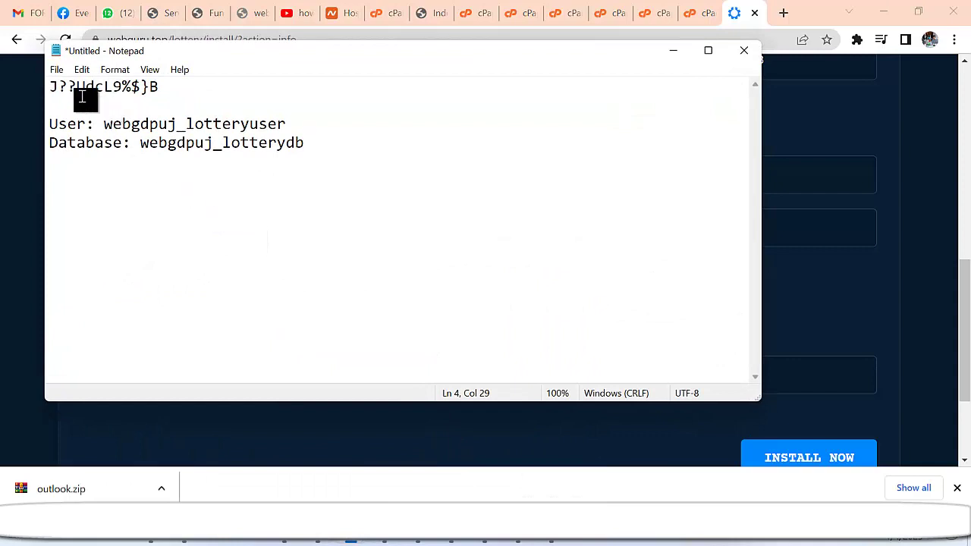
drag(55, 85, 173, 91)
click(673, 53)
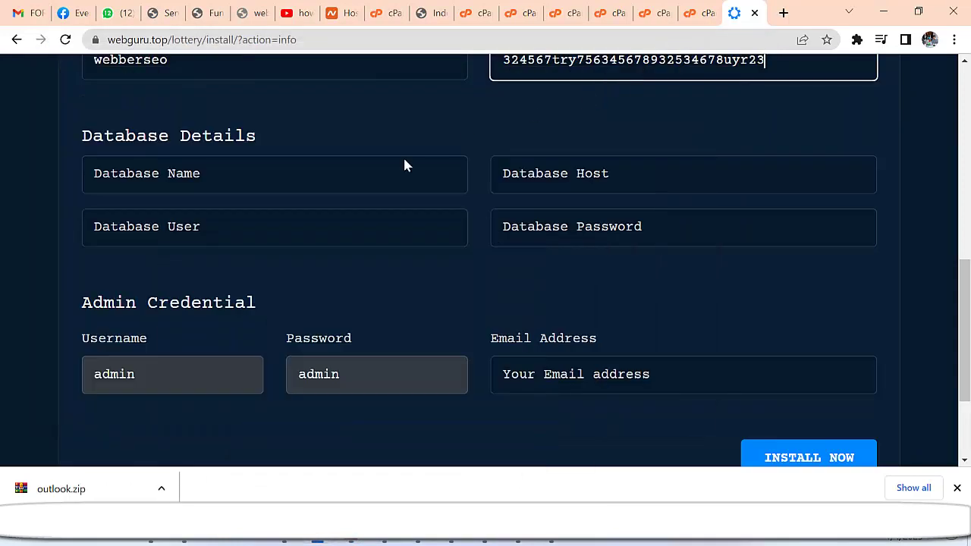
click(576, 230)
key(ctrl+v)
click(577, 185)
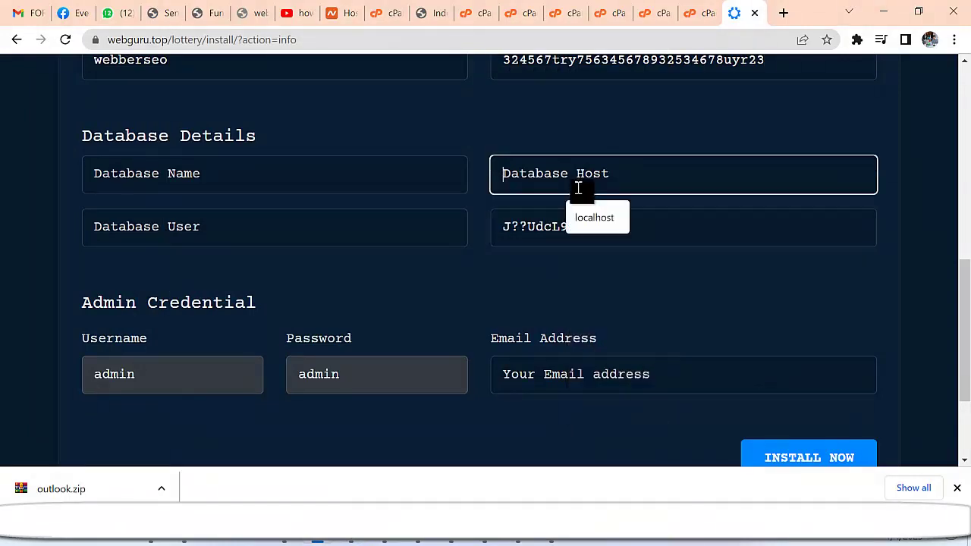
click(578, 217)
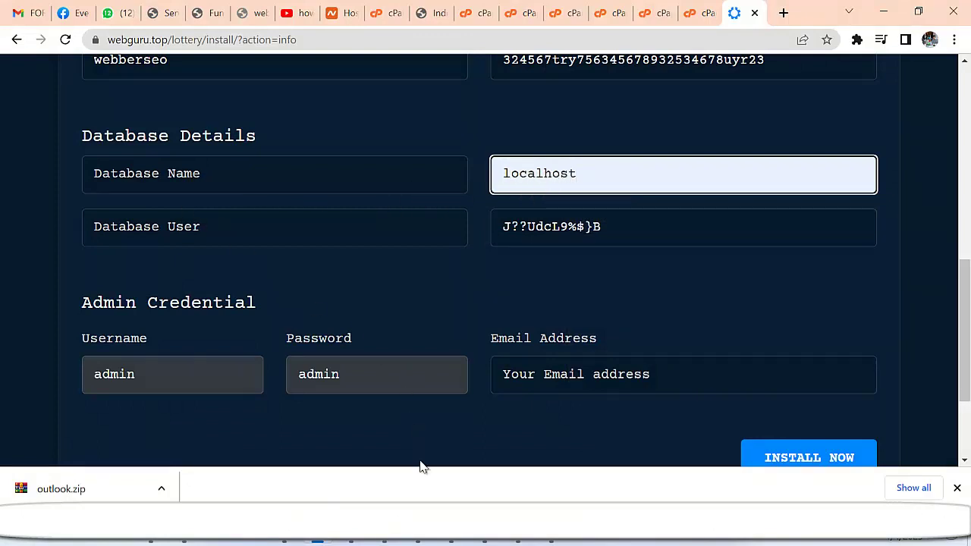
Paste the database user name from the notes into Database User, clearing the mistaken Database Name.
mouse_move(351, 540)
click(468, 460)
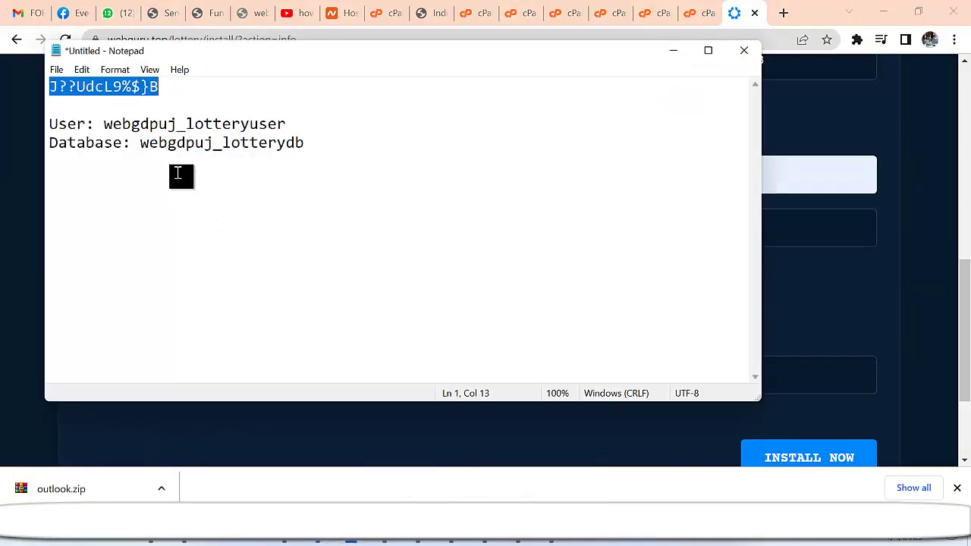
click(109, 122)
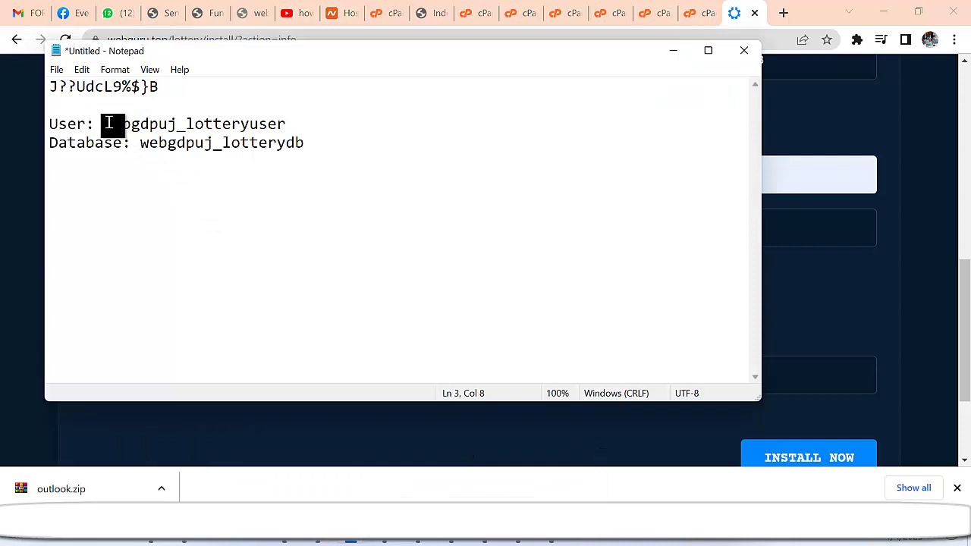
drag(107, 124, 281, 126)
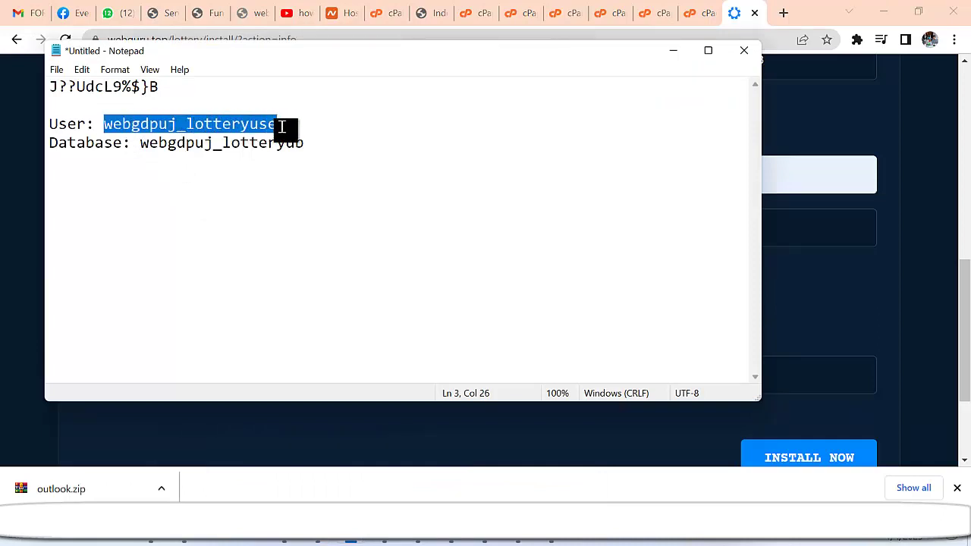
click(673, 51)
click(202, 173)
text(webgdpuj_lotteryuser)
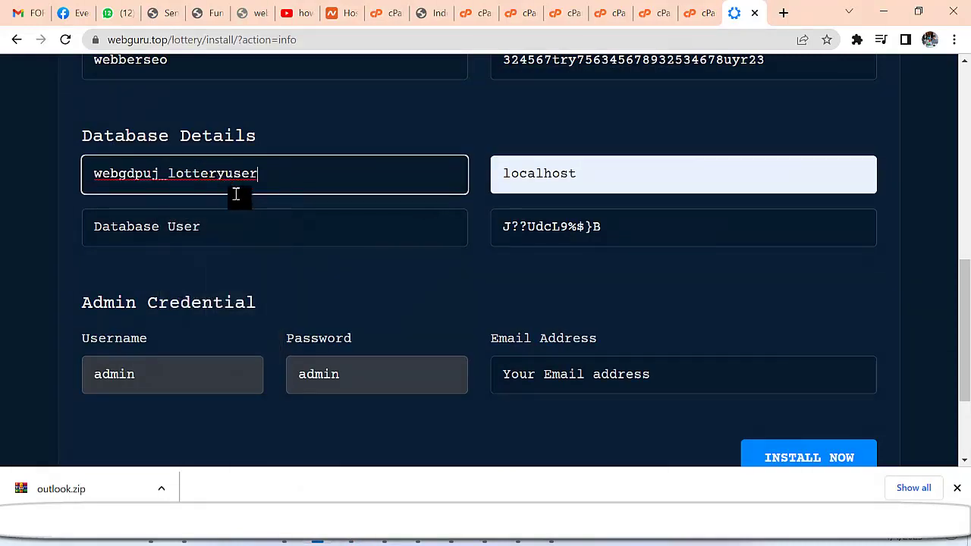
click(199, 232)
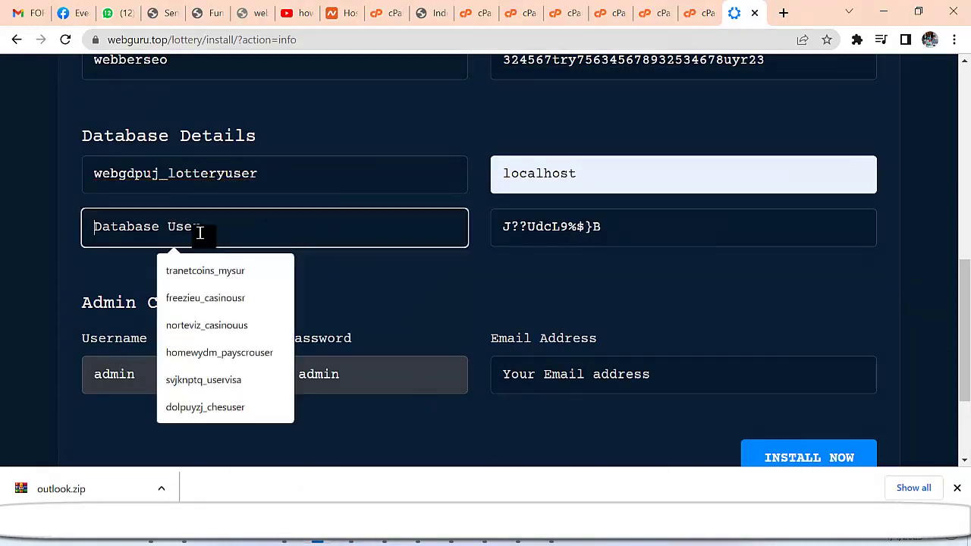
text(webgdpuj_lotteryuser)
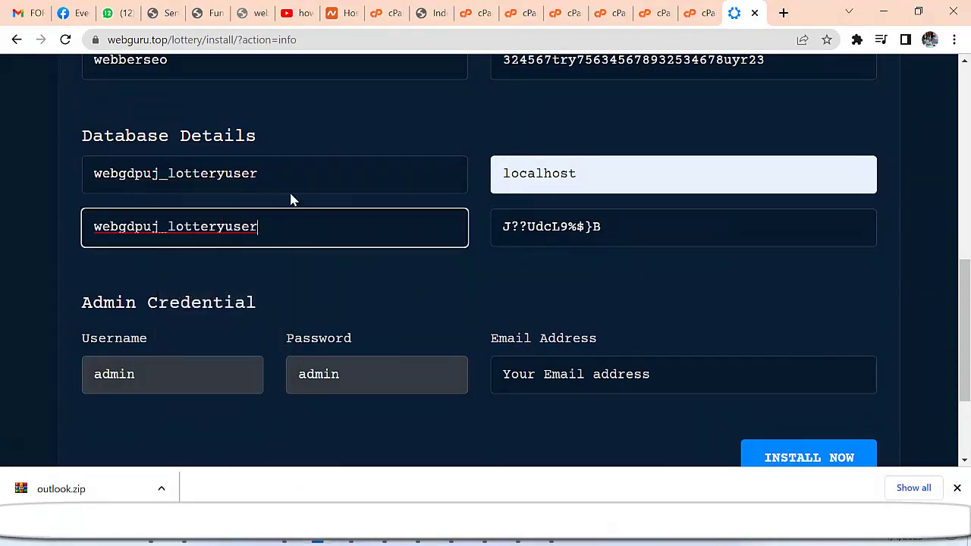
drag(290, 186, 104, 188)
key(BackSpace)
key(BackSpace)
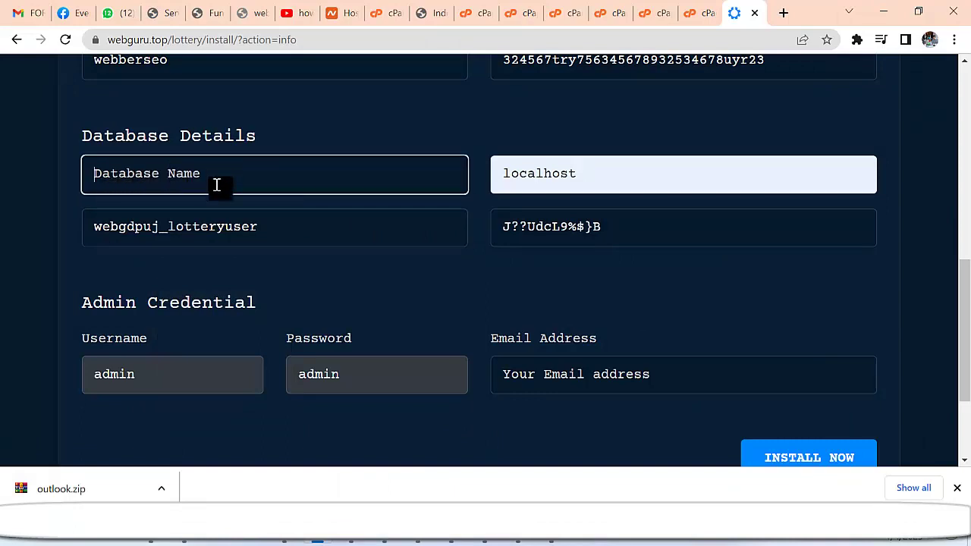
Copy the database name from the notes into the Database Name field.
click(315, 540)
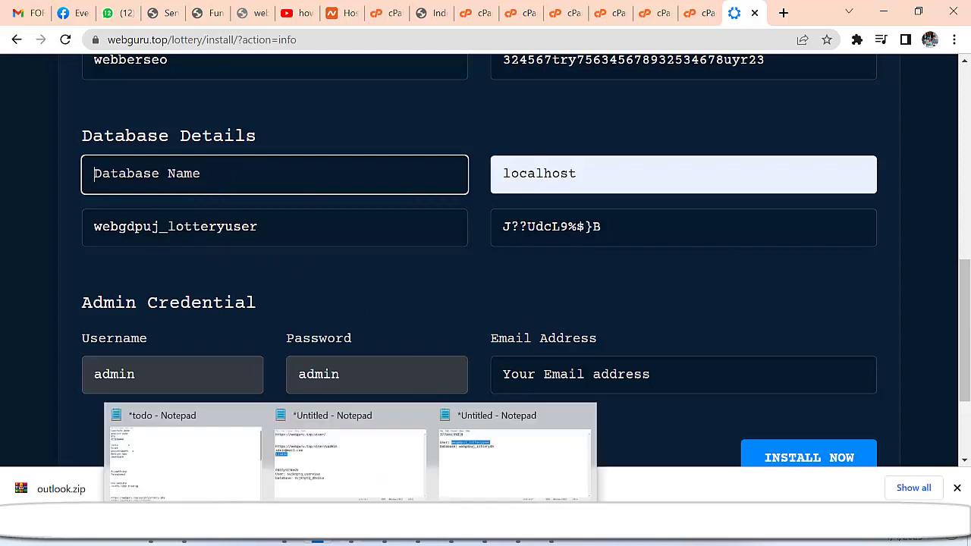
click(493, 476)
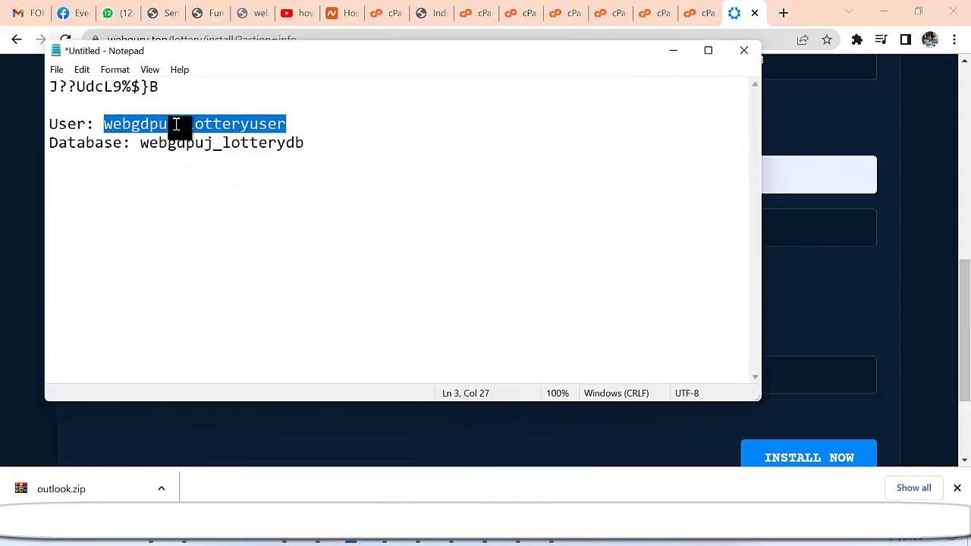
click(143, 142)
drag(143, 143, 308, 167)
key(ctrl+c)
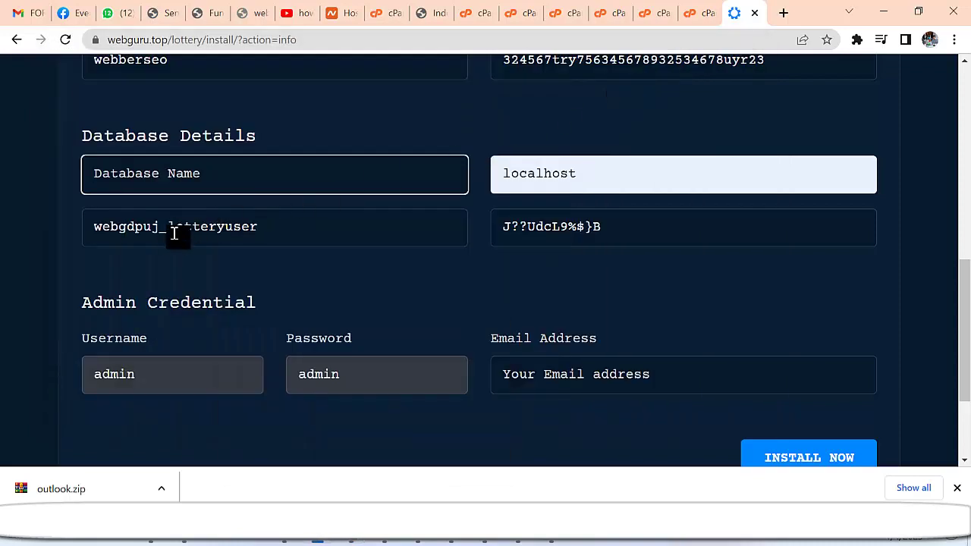
click(145, 184)
key(ctrl+v)
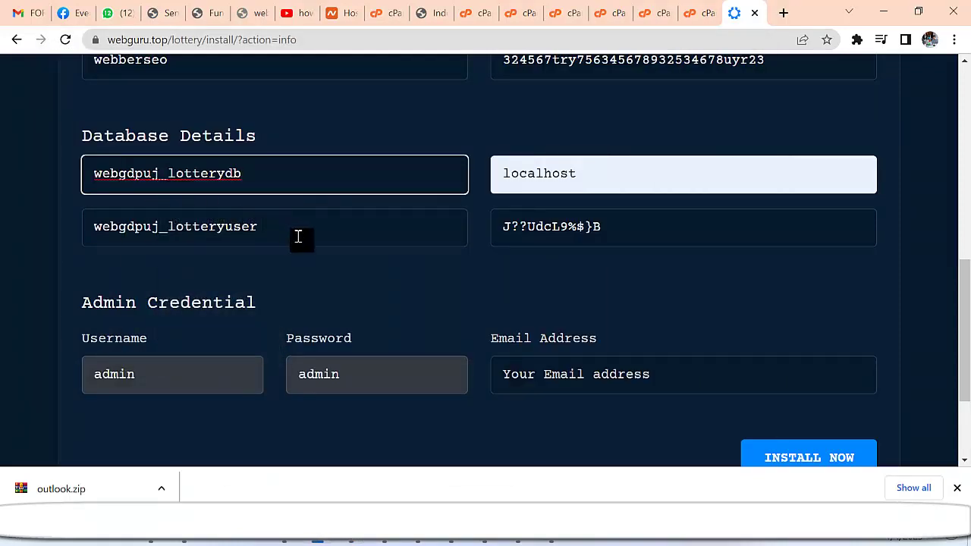
scroll(175, 359, down, 1)
click(194, 326)
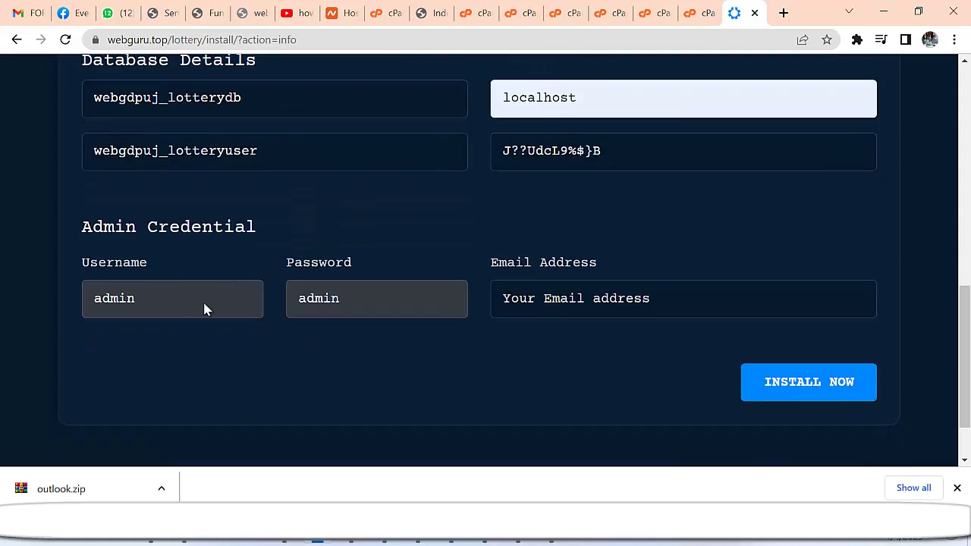
Enter the admin email address as info@ followed by the site's domain.
click(563, 312)
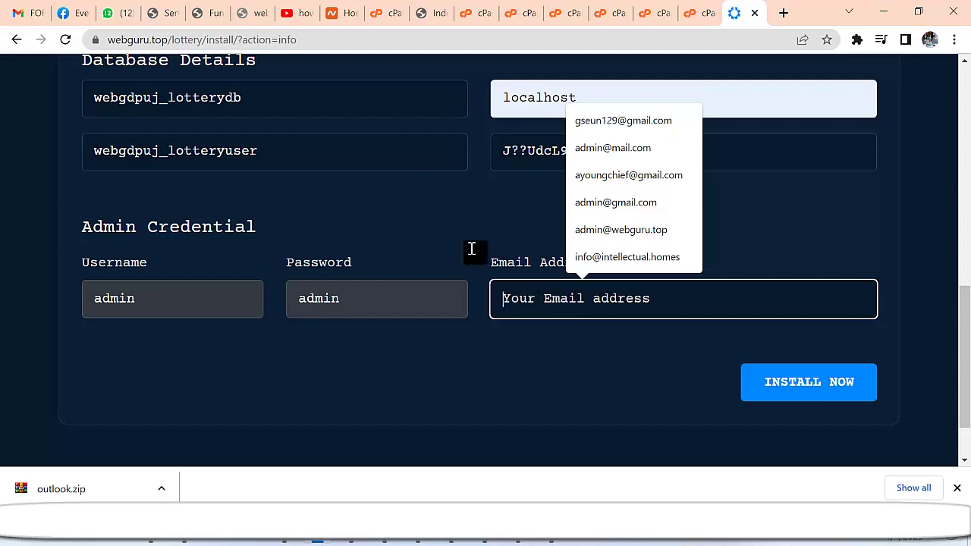
click(166, 40)
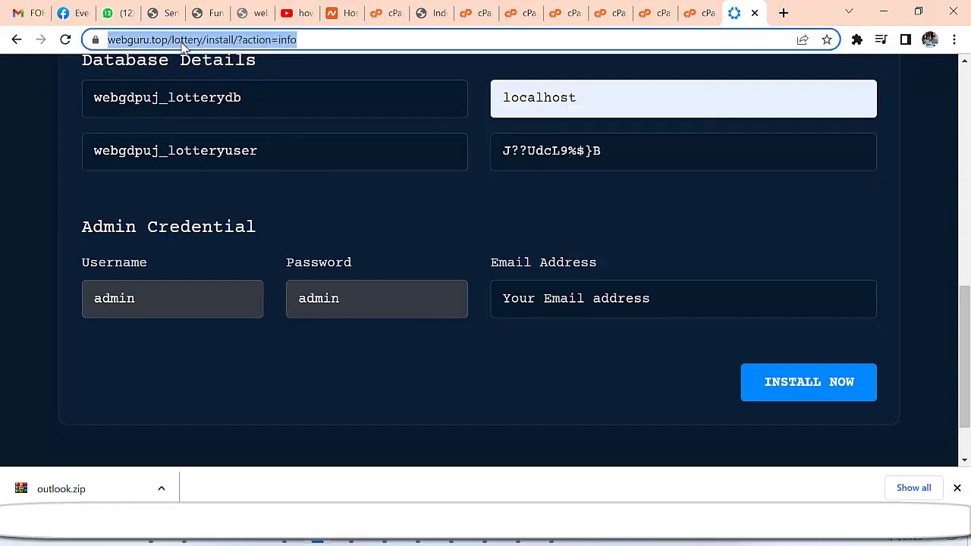
click(178, 40)
drag(190, 40, 147, 41)
key(ctrl+c)
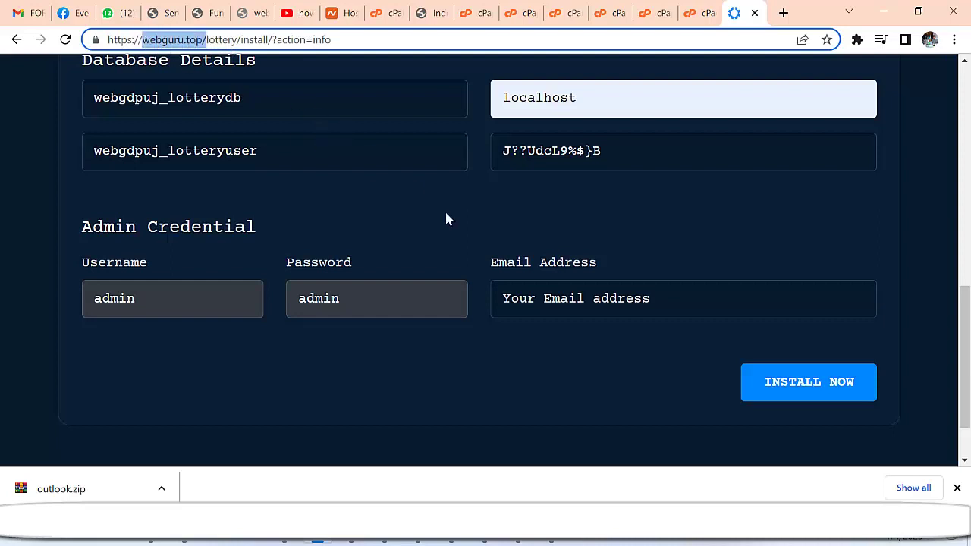
click(507, 296)
text(info)
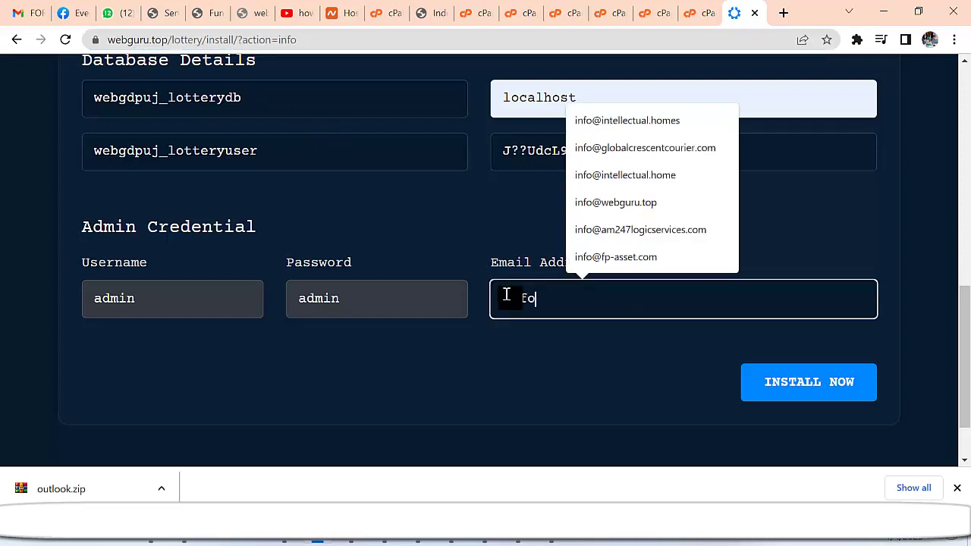
text(@)
key(ctrl+v)
key(BackSpace)
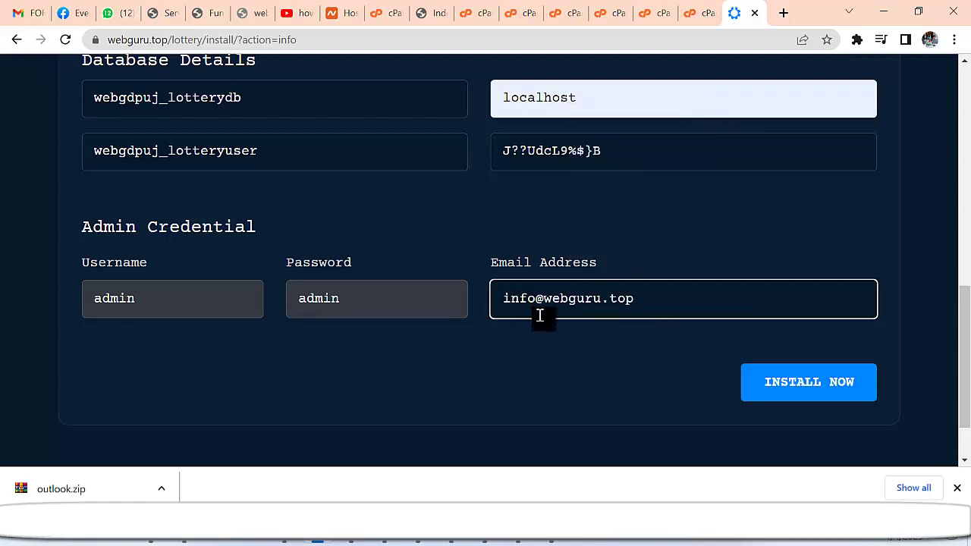
Run the installation and review the Complete Installation page.
click(798, 388)
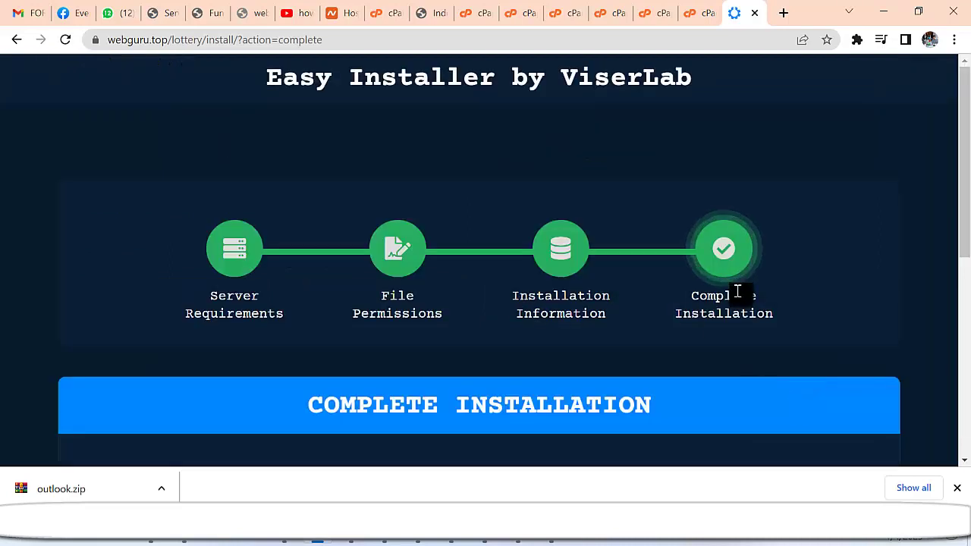
scroll(754, 290, down, 4)
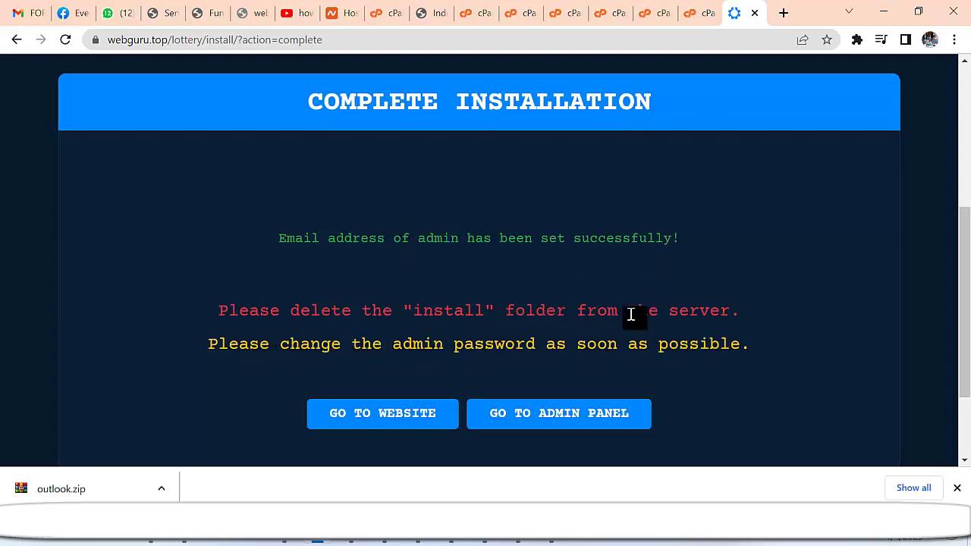
scroll(583, 339, down, 1)
scroll(568, 165, up, 3)
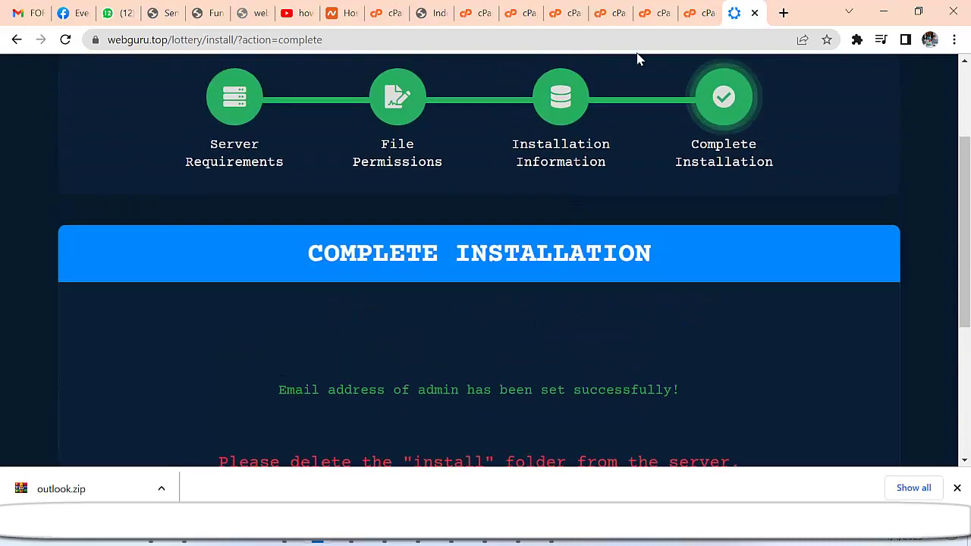
Close the MySQL Wizard and open File Manager at the public_html/lottery folder.
click(693, 16)
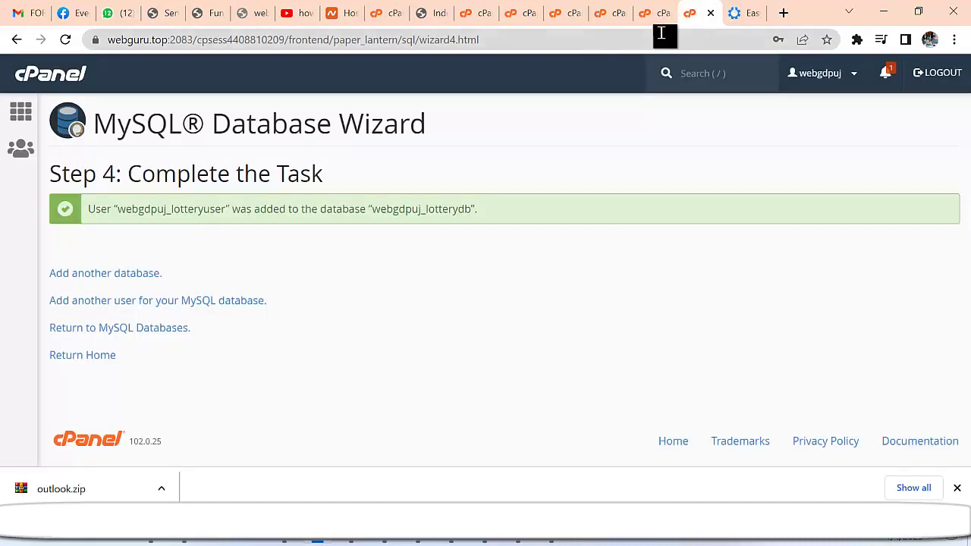
click(709, 14)
click(662, 15)
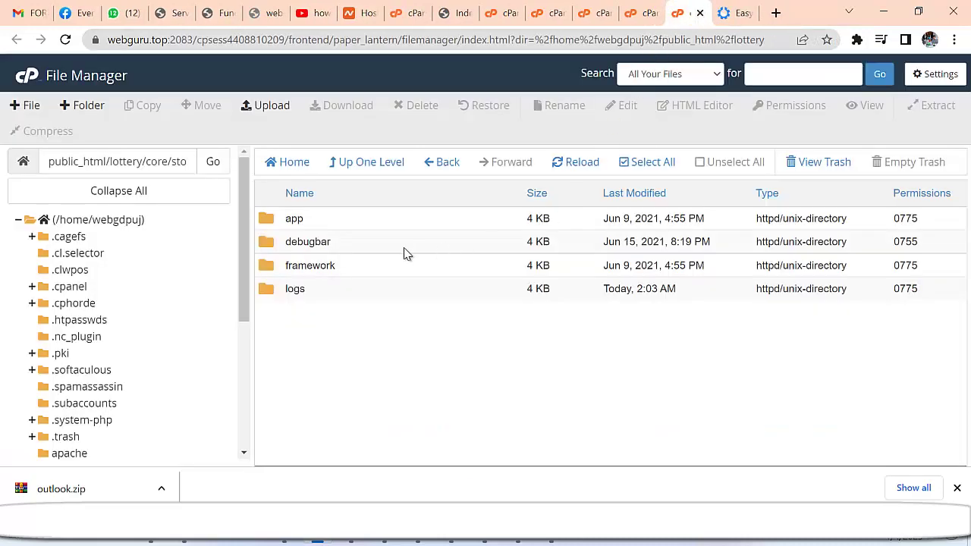
click(446, 164)
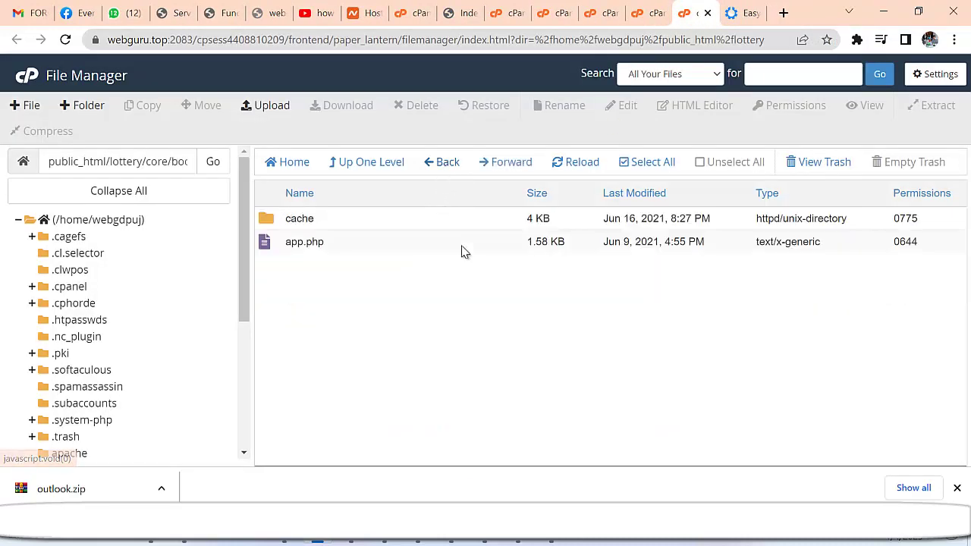
click(446, 164)
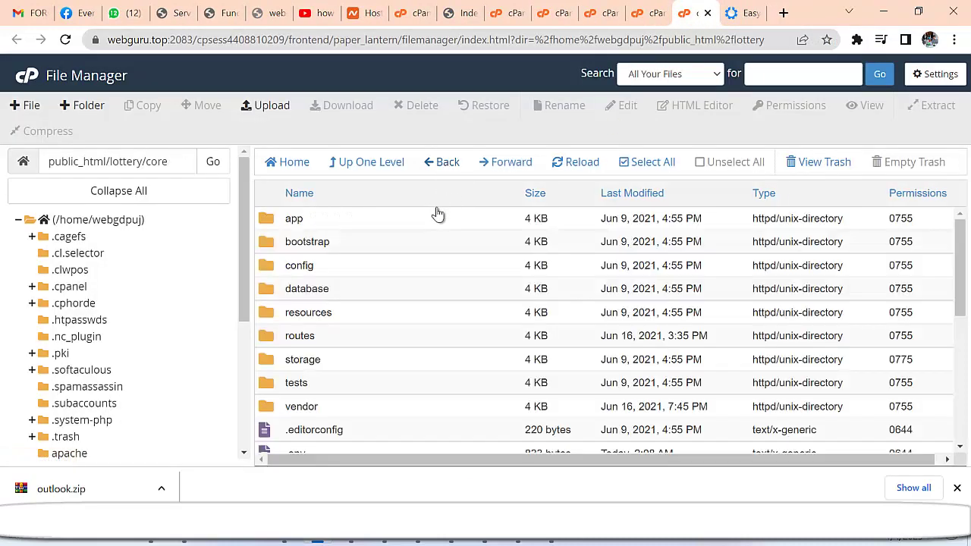
scroll(347, 298, down, 2)
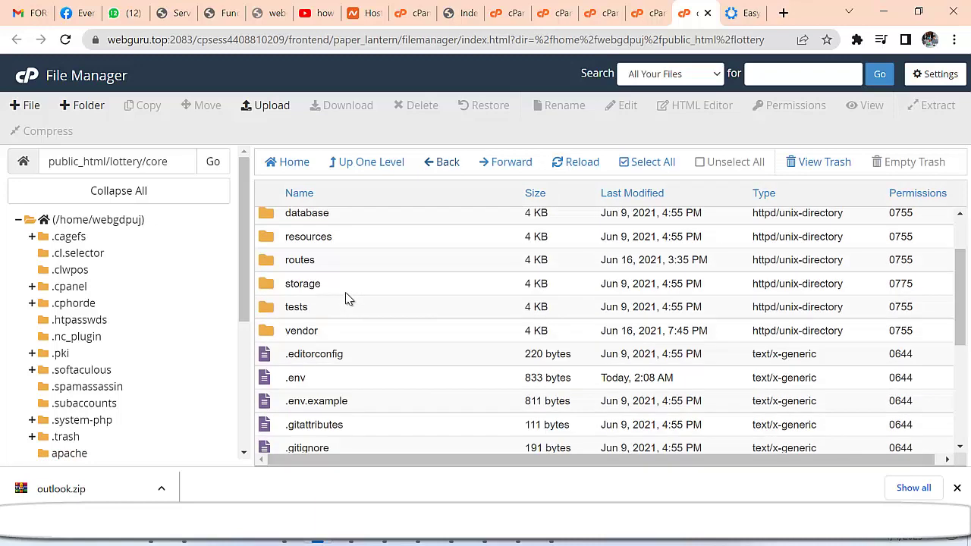
scroll(383, 261, up, 2)
click(449, 166)
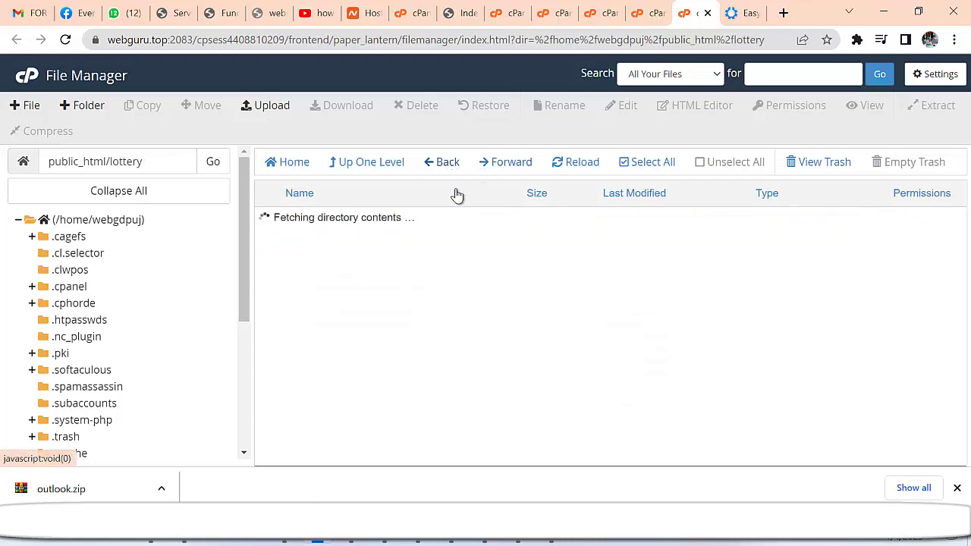
Delete the install folder, refresh the listing, and return to the installer's completion page.
right_click(265, 294)
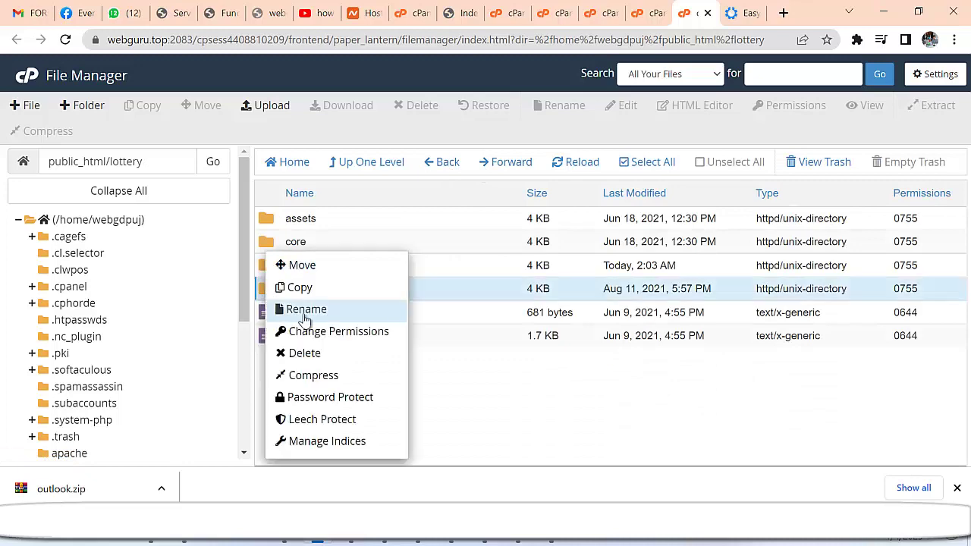
click(315, 361)
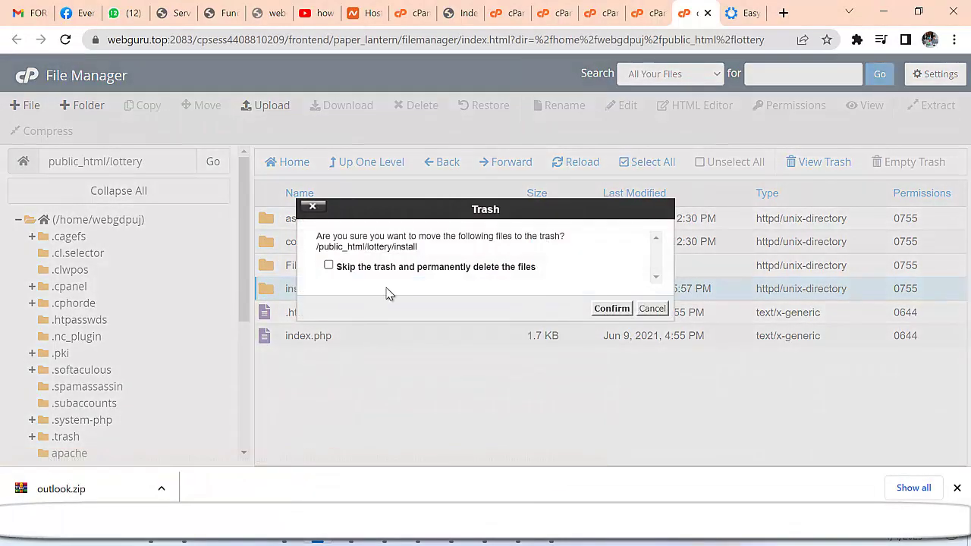
click(612, 310)
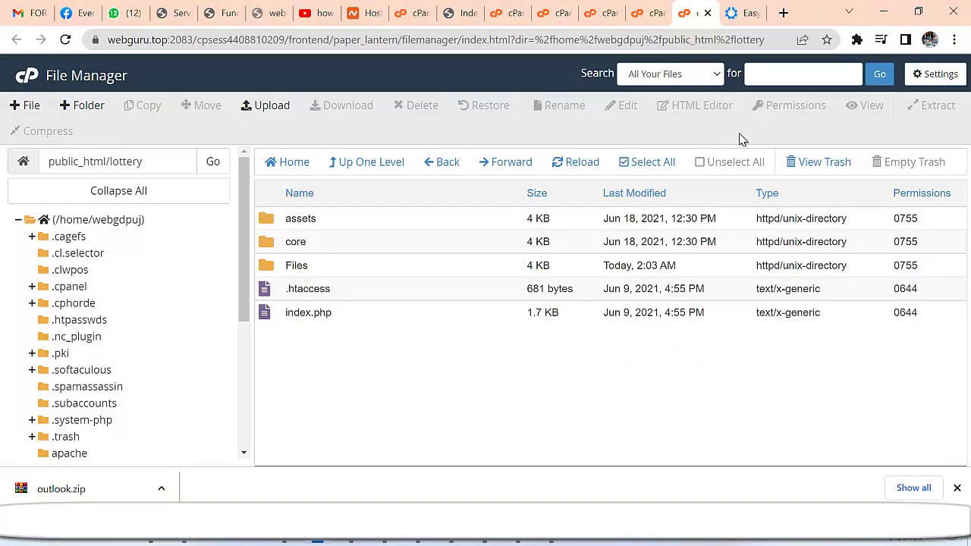
click(589, 162)
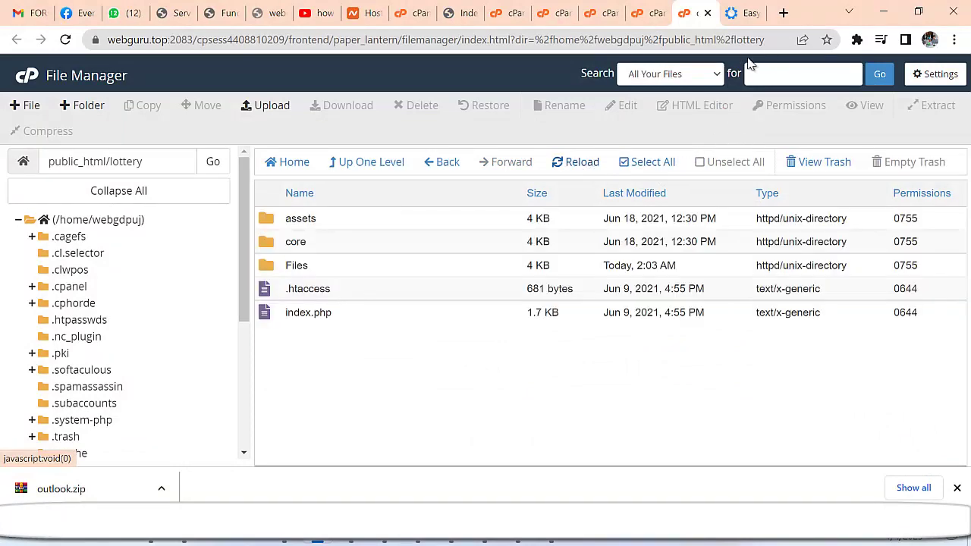
click(740, 14)
scroll(551, 231, down, 3)
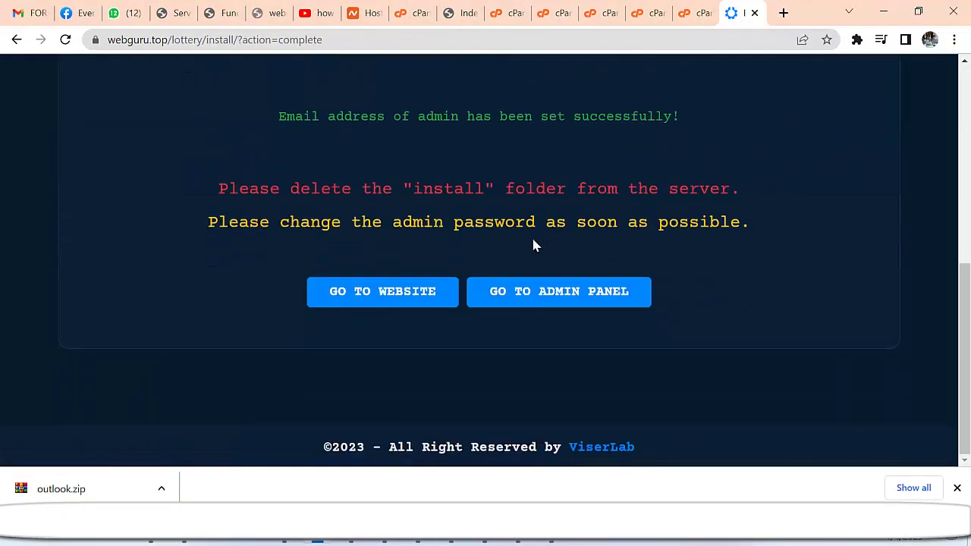
Open the lottery website and the admin panel links in new tabs.
right_click(391, 288)
click(420, 303)
right_click(530, 289)
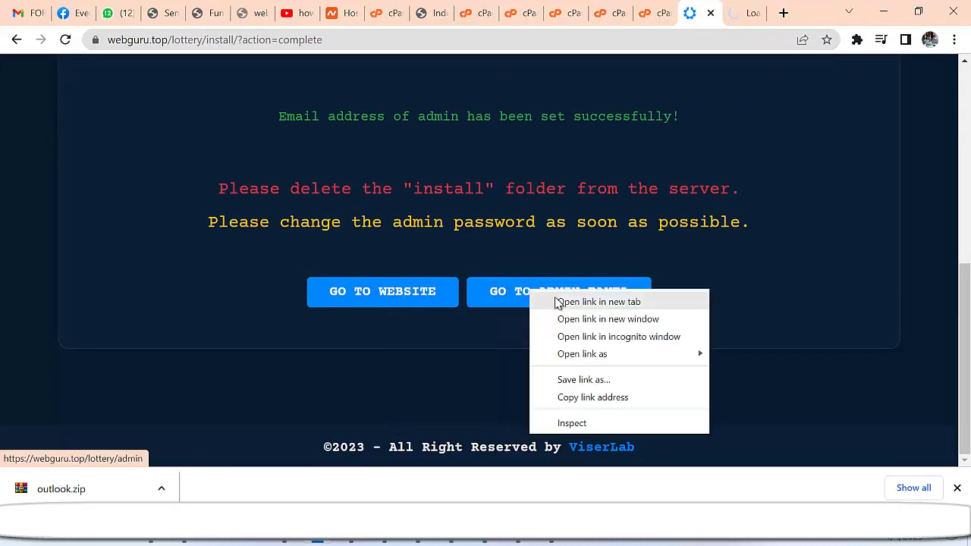
click(559, 303)
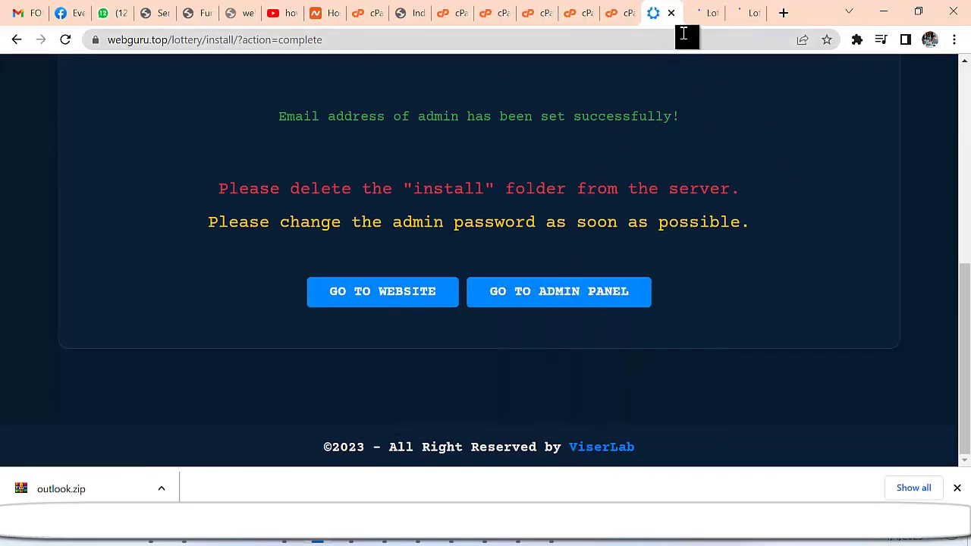
Check the live lottery home page, accepting its cookie notice, then go to the admin login.
click(699, 14)
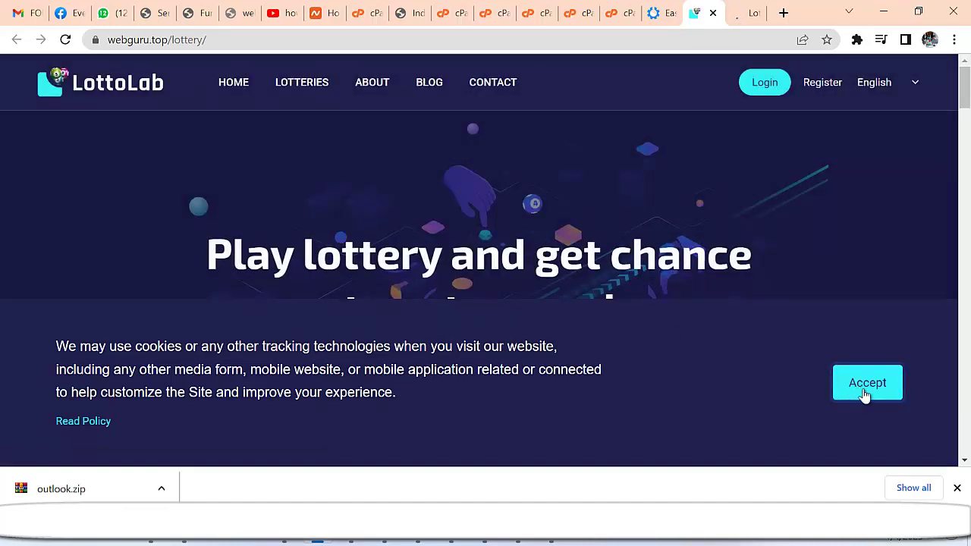
click(864, 390)
scroll(678, 220, down, 2)
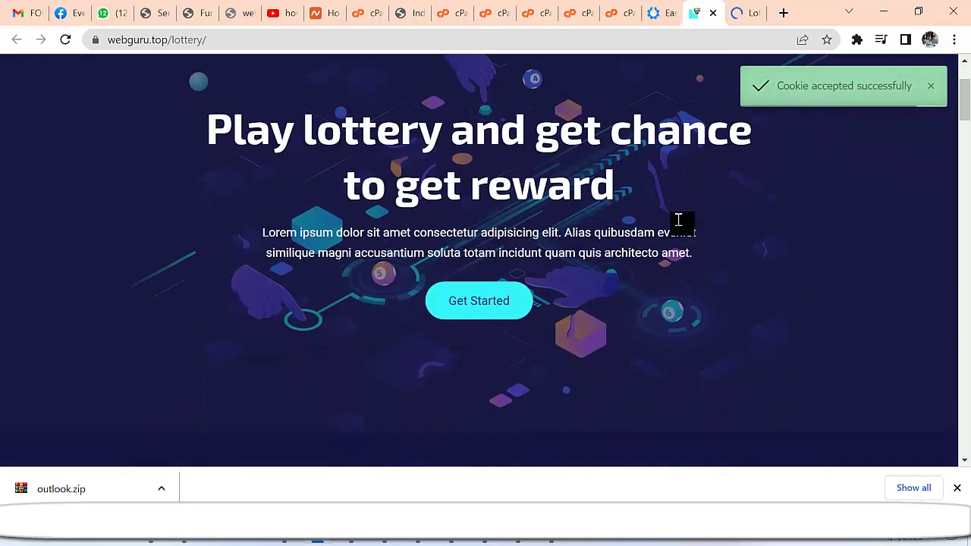
scroll(678, 220, down, 5)
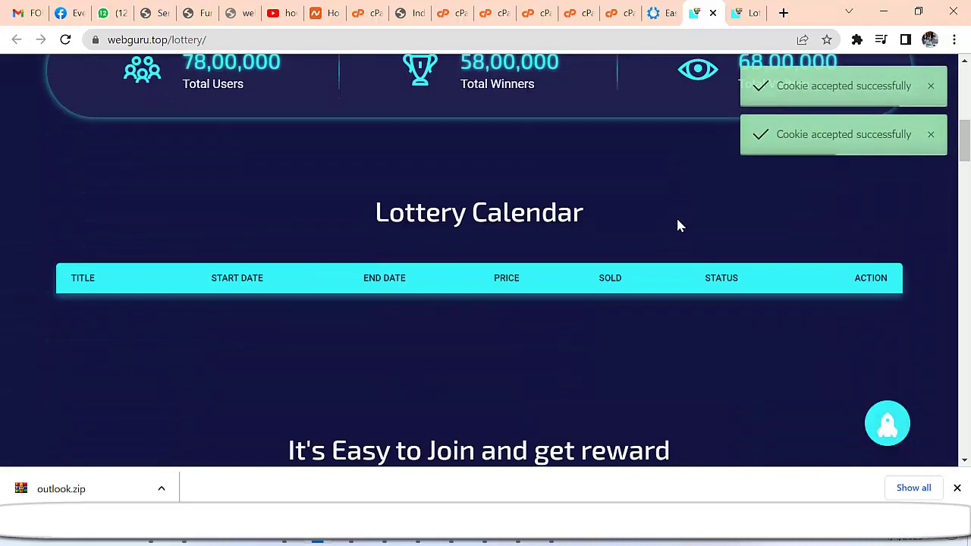
scroll(678, 225, up, 3)
scroll(678, 225, down, 7)
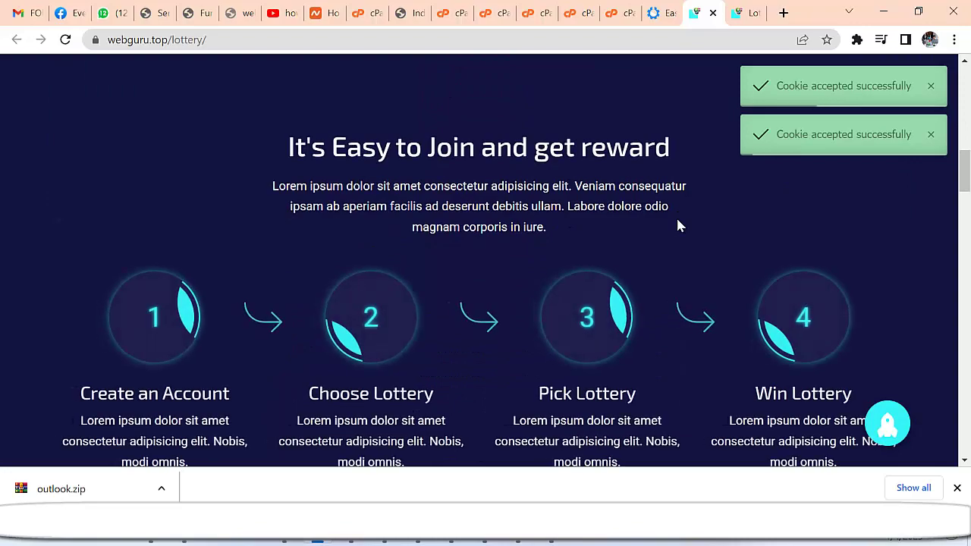
scroll(678, 225, down, 8)
scroll(683, 220, up, 5)
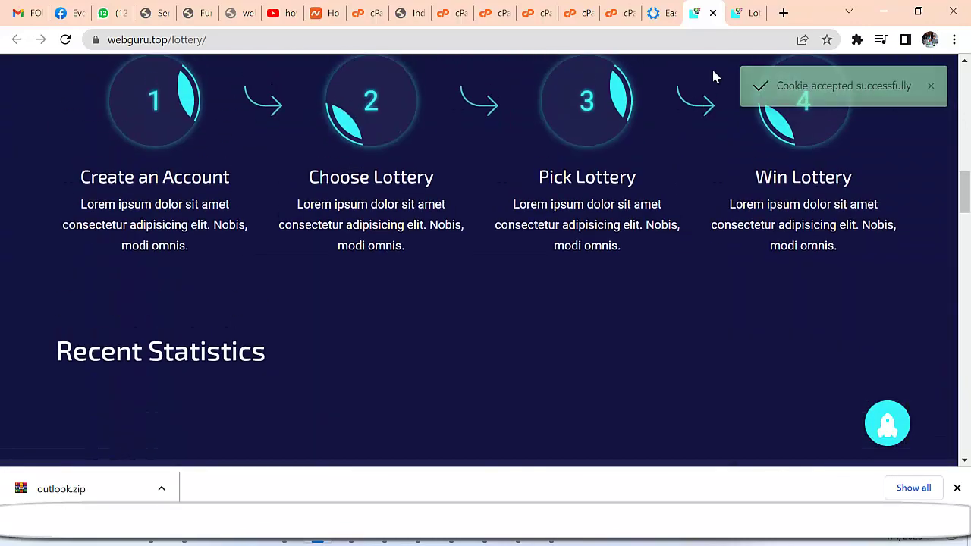
scroll(713, 76, up, 2)
key(ctrl+Tab)
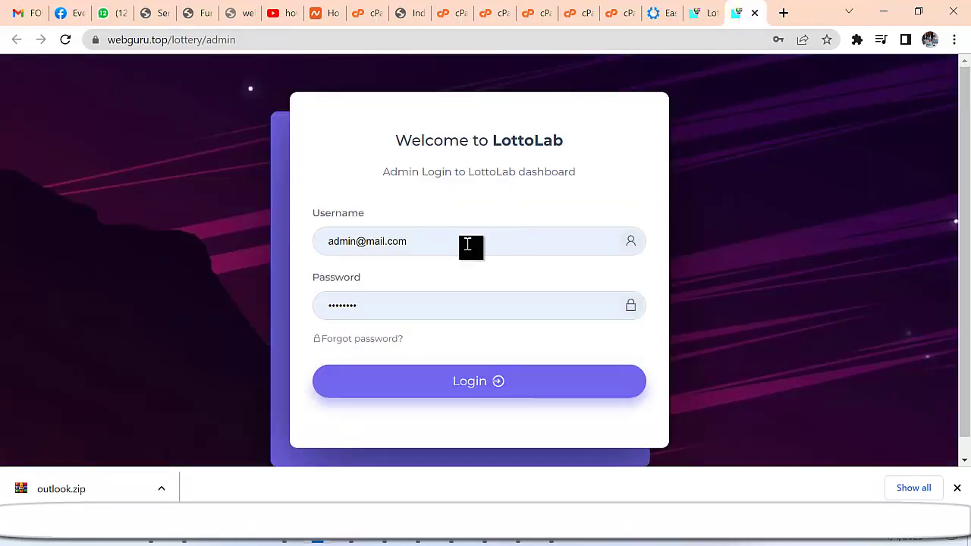
Clear the autofilled username and password on the admin login form.
click(414, 249)
drag(414, 250, 264, 250)
key(BackSpace)
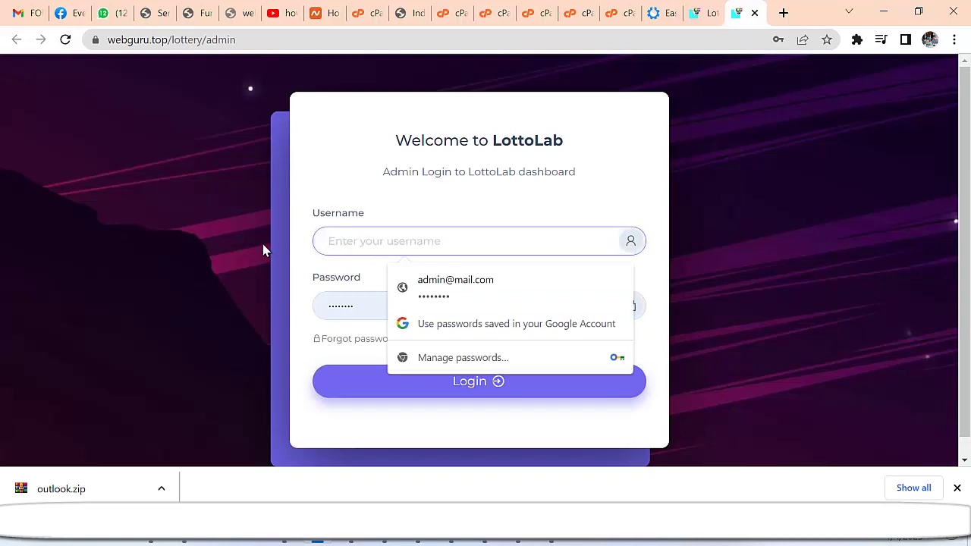
click(372, 306)
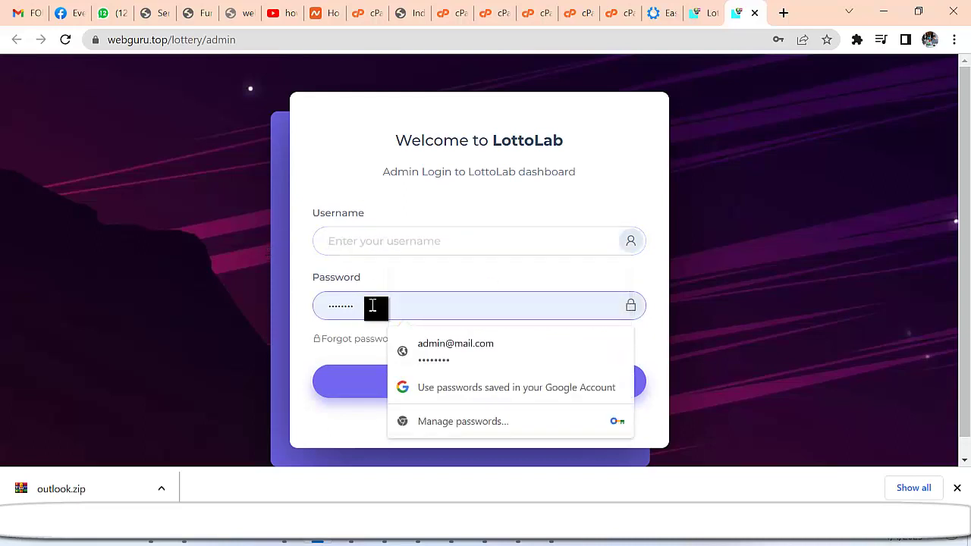
drag(372, 305, 277, 311)
key(BackSpace)
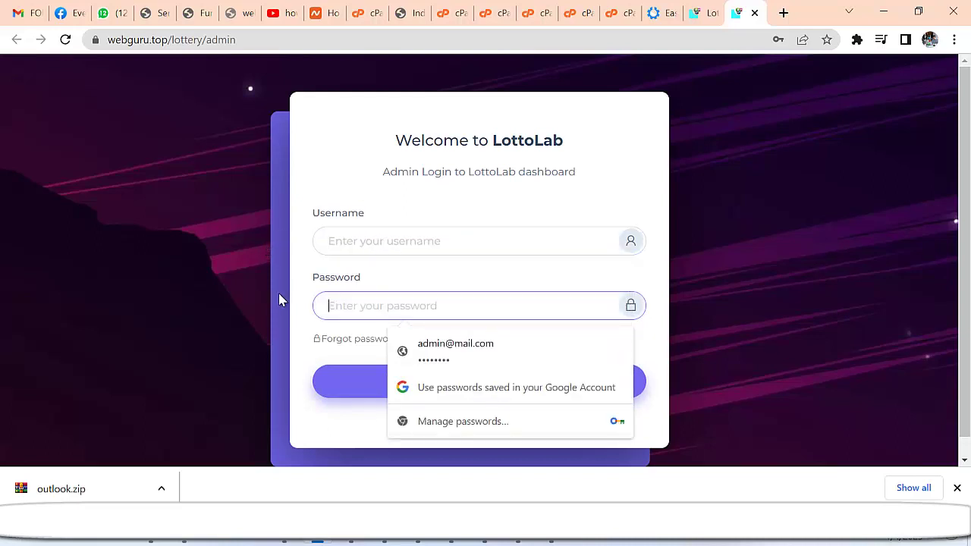
Sign in with username admin and the admin password.
click(701, 15)
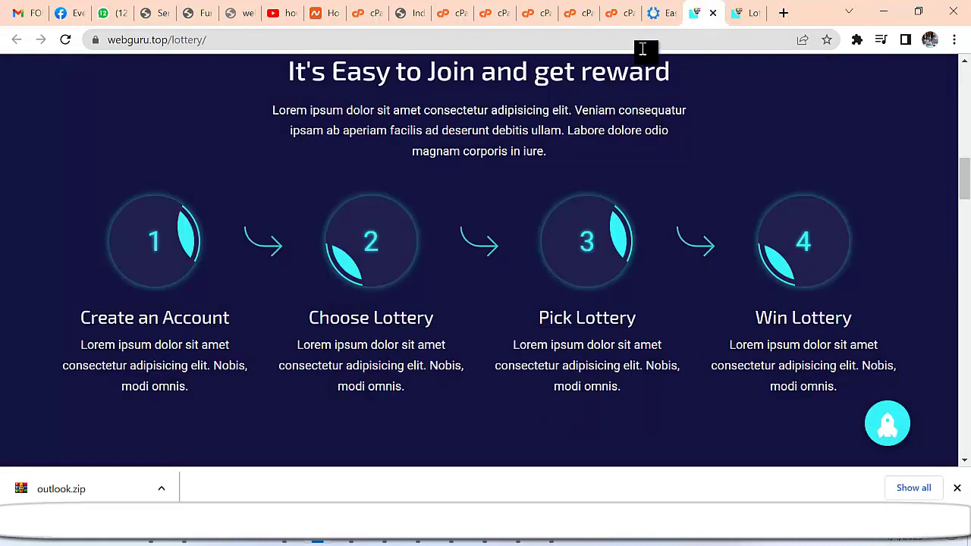
click(653, 15)
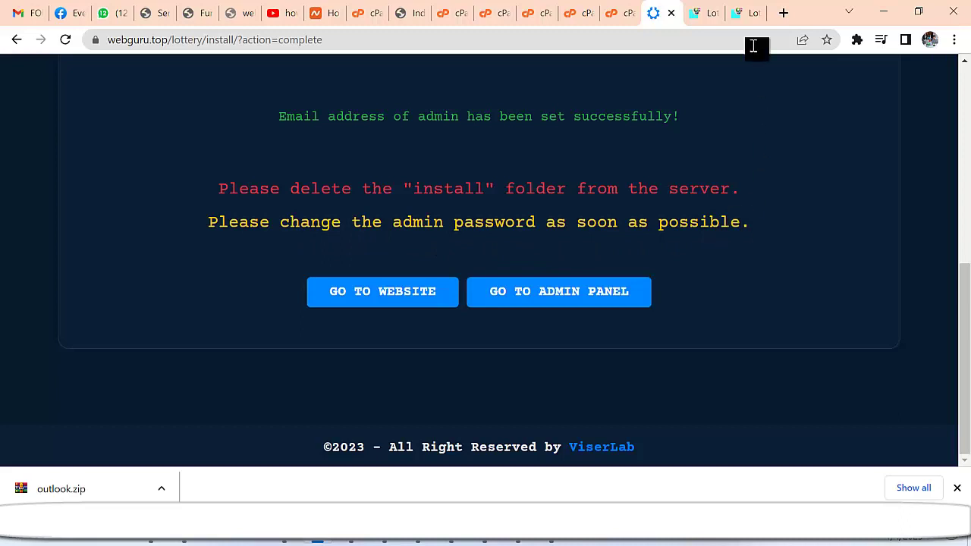
click(744, 21)
click(382, 244)
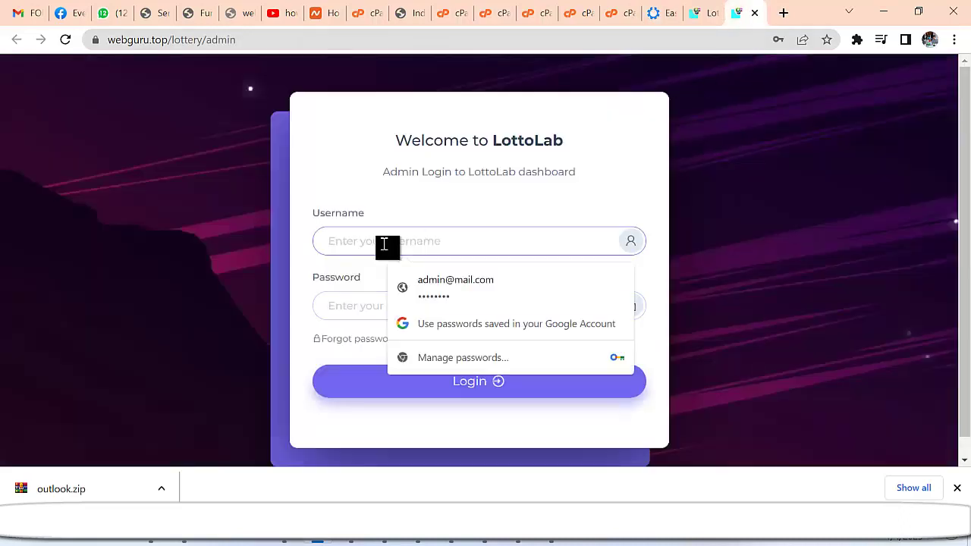
text(admin)
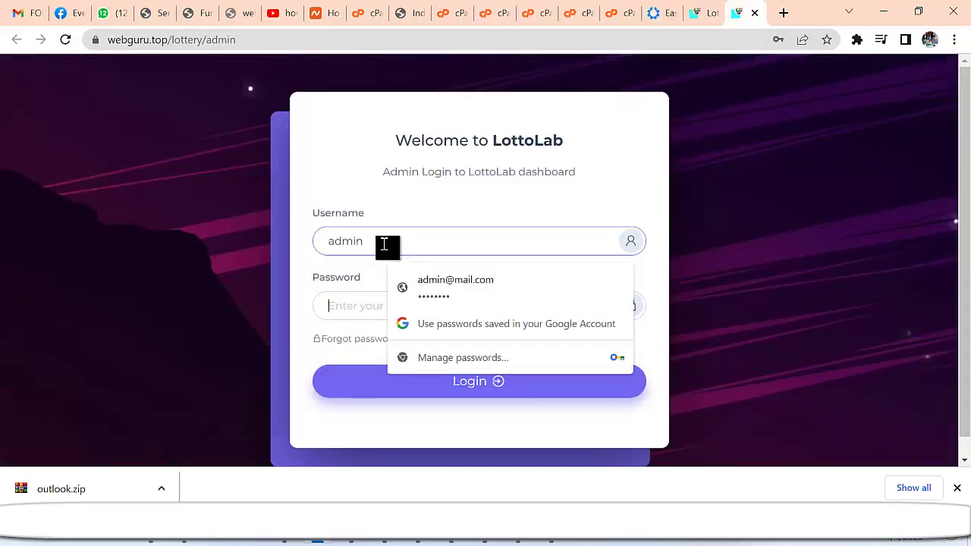
key(Tab)
text(1)
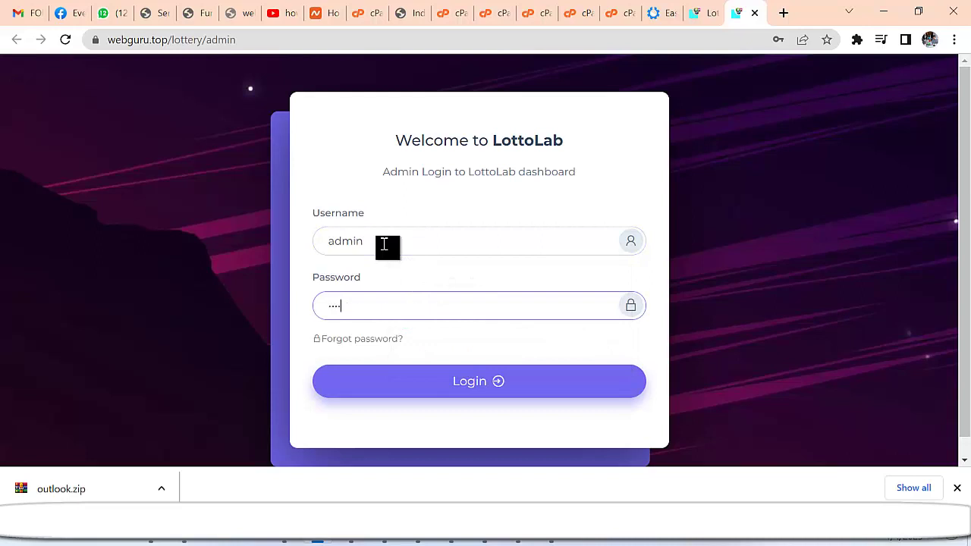
click(447, 391)
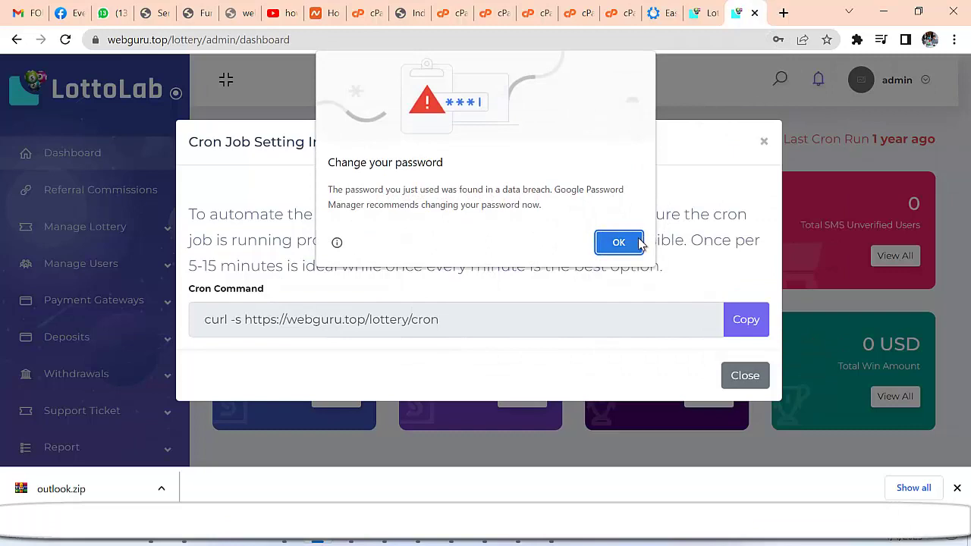
click(619, 242)
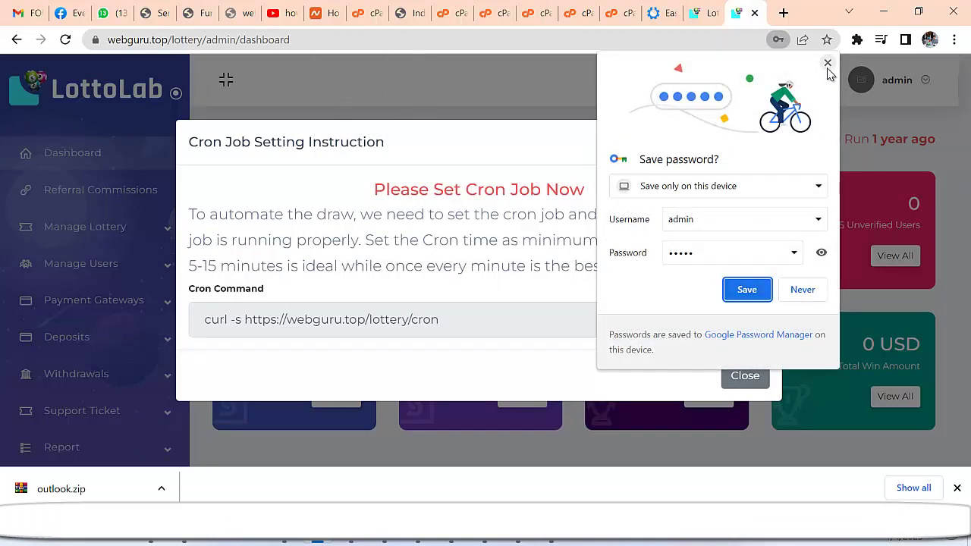
click(827, 63)
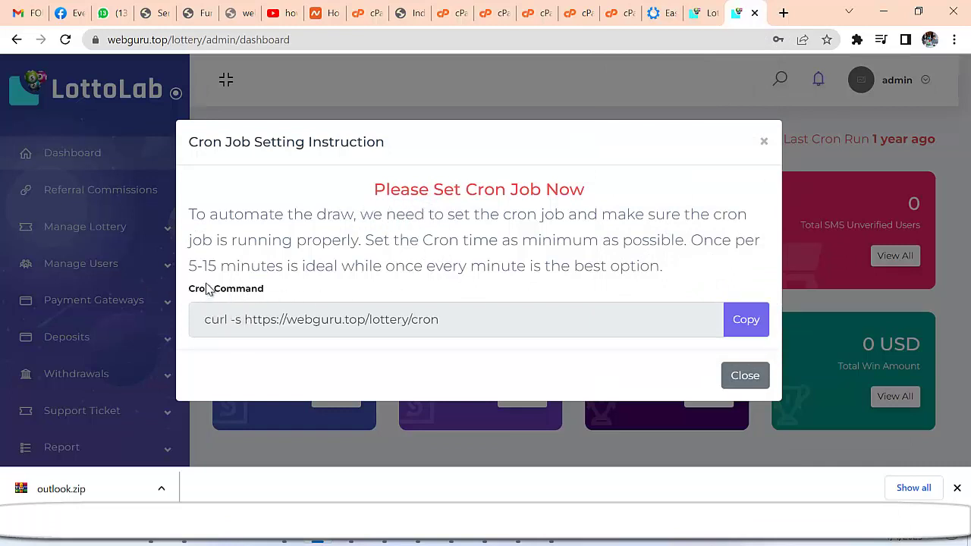
click(747, 320)
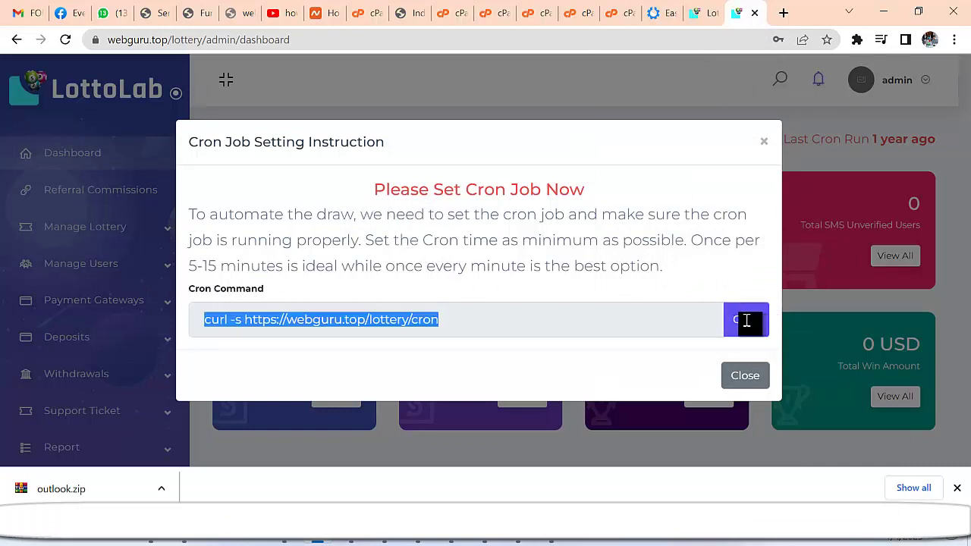
click(613, 12)
click(587, 17)
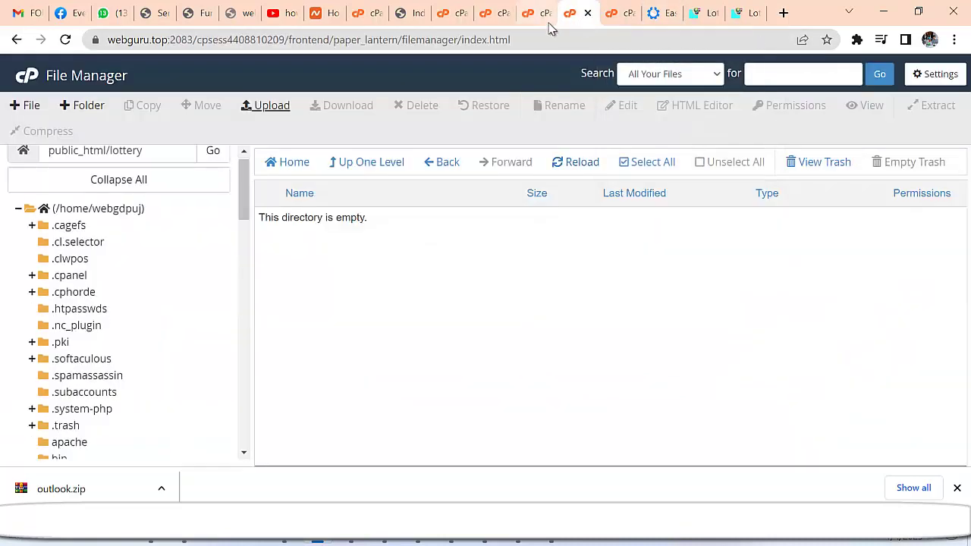
Close the File Upload tab and open cPanel Home in a new tab.
click(543, 16)
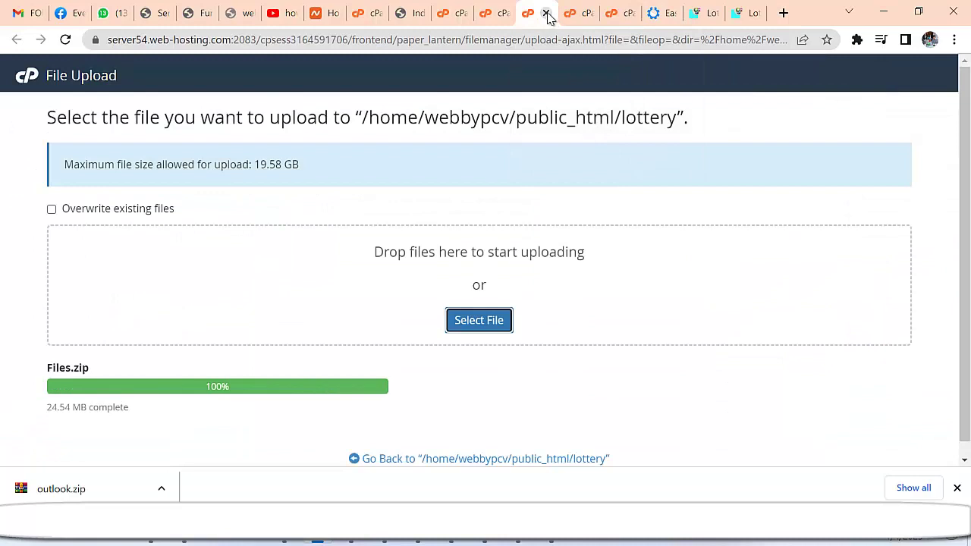
click(546, 13)
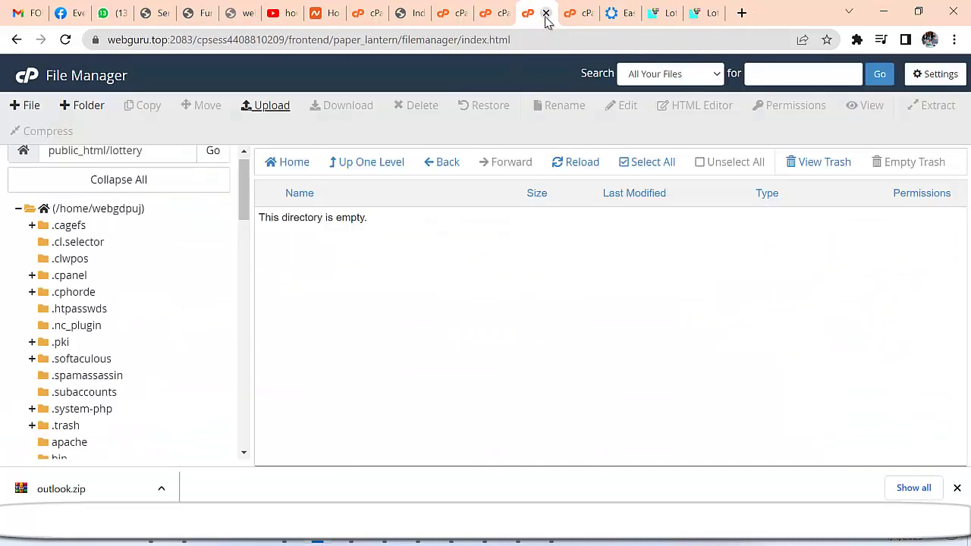
middle_click(28, 76)
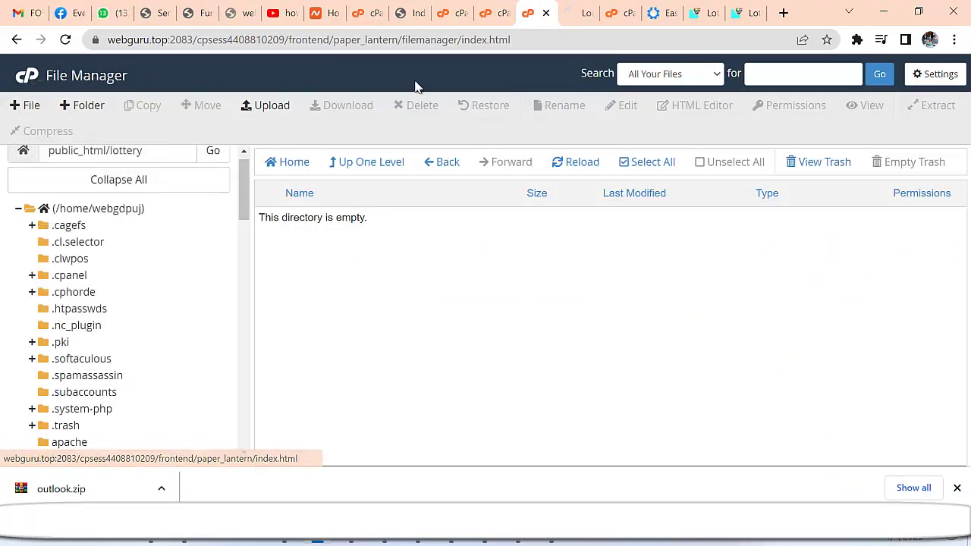
click(577, 14)
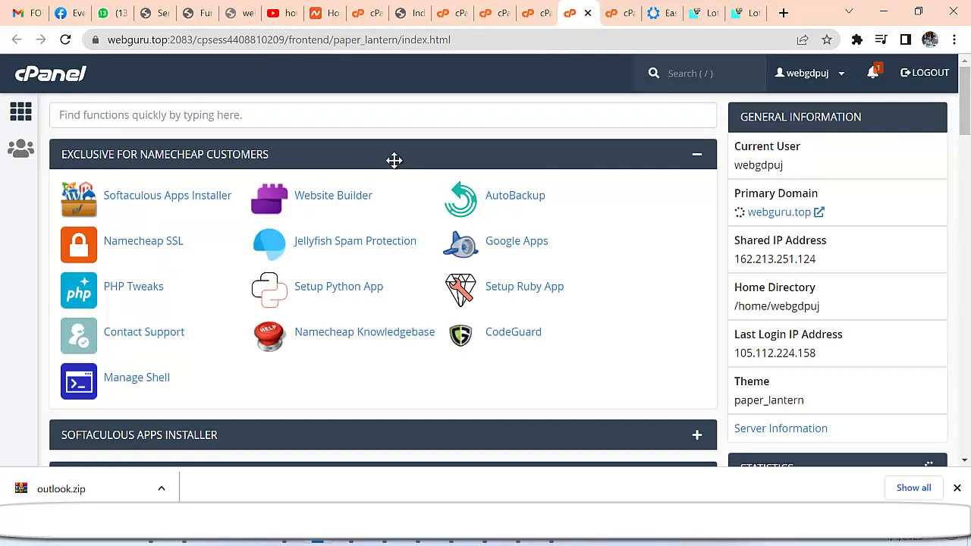
Open Cron Jobs via the 'cron' search and schedule it hourly at minute :00.
click(366, 117)
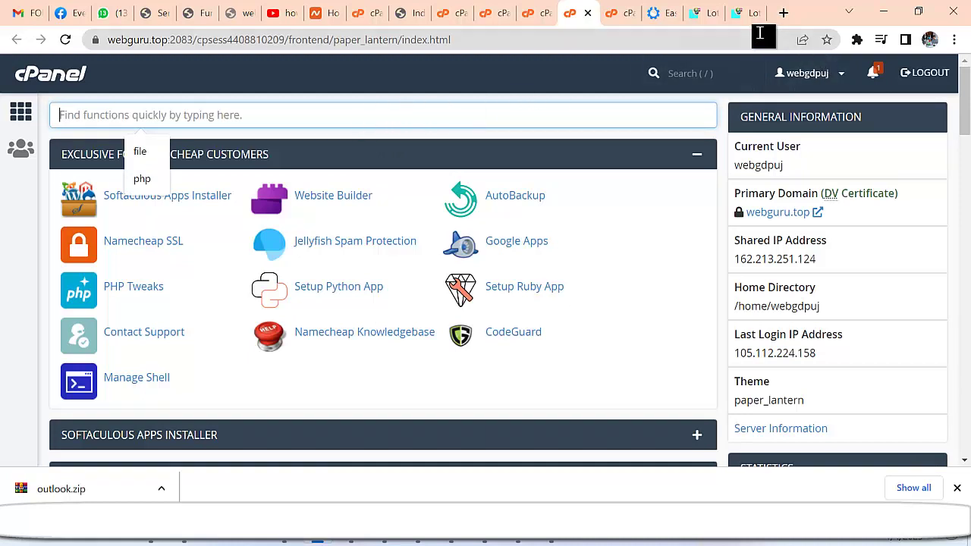
text(cron)
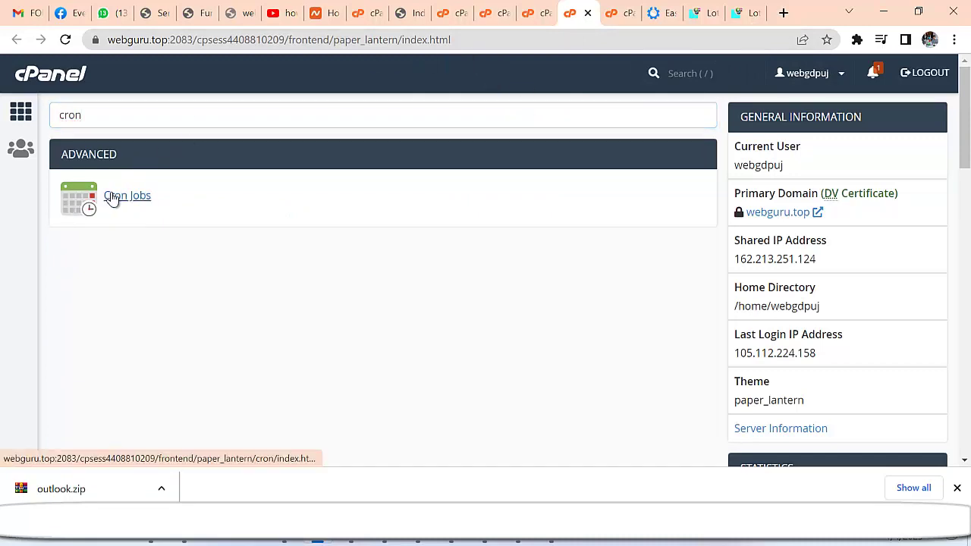
click(106, 197)
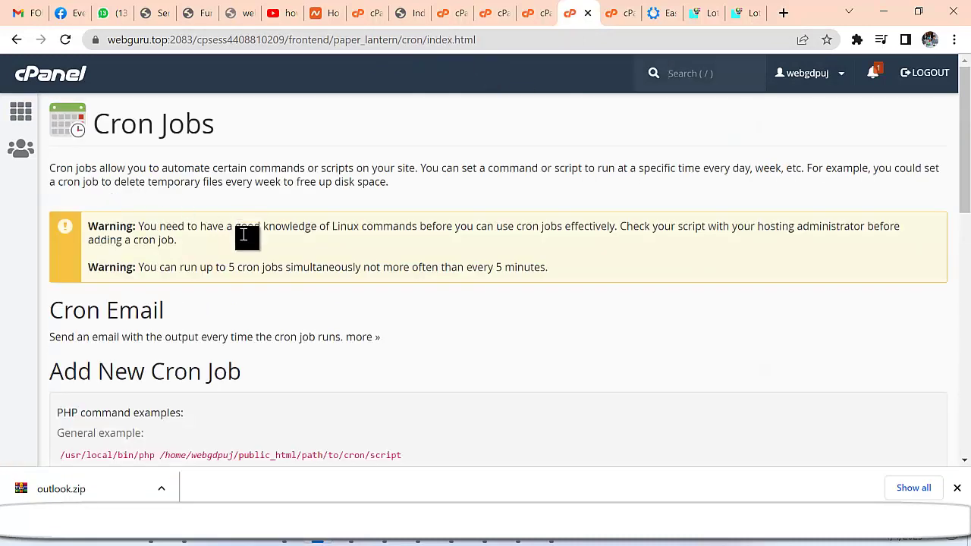
scroll(245, 242, down, 4)
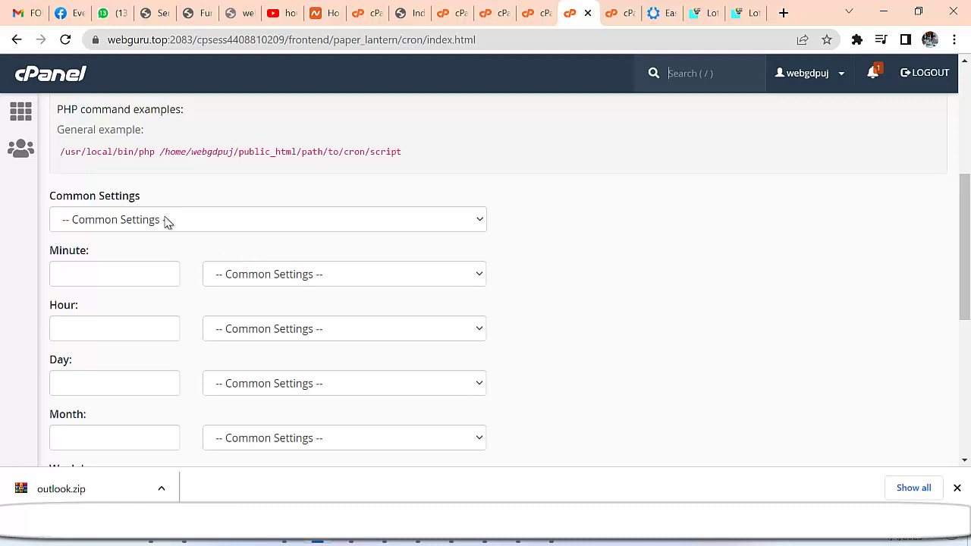
click(166, 220)
click(176, 254)
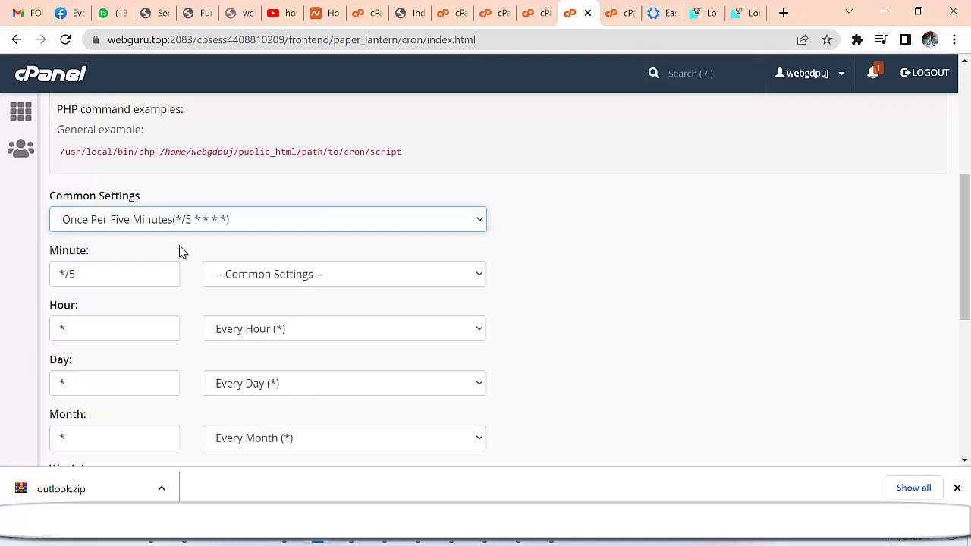
scroll(182, 251, down, 1)
click(256, 199)
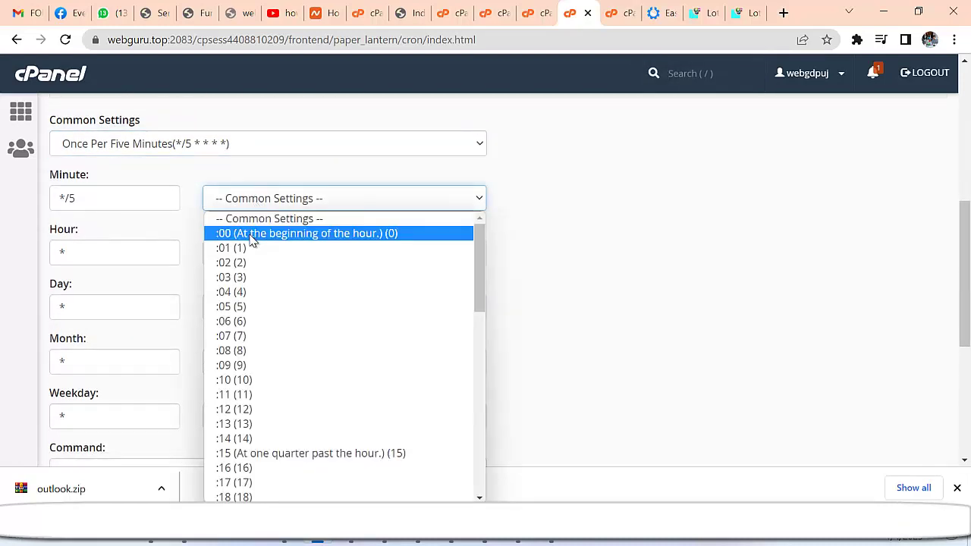
click(253, 240)
scroll(255, 242, down, 4)
click(132, 172)
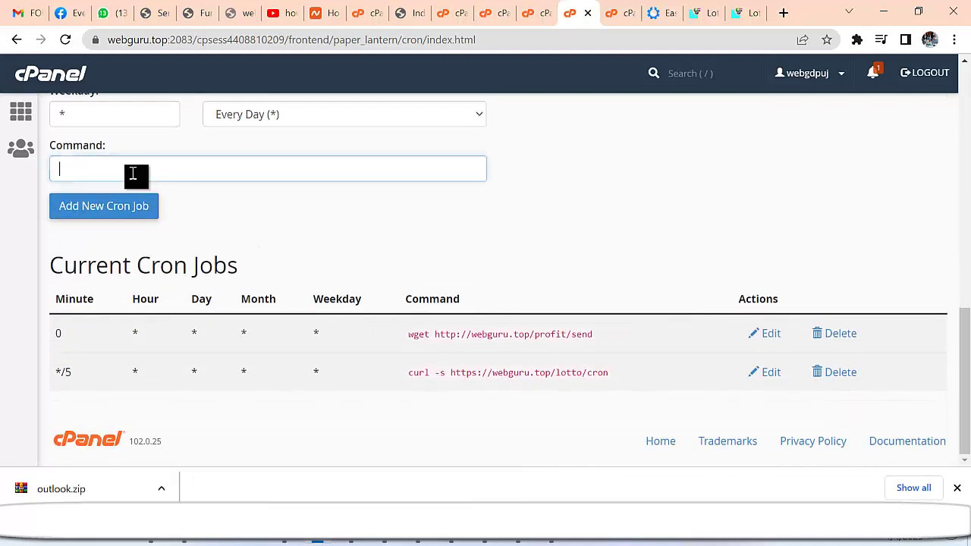
key(ctrl+v)
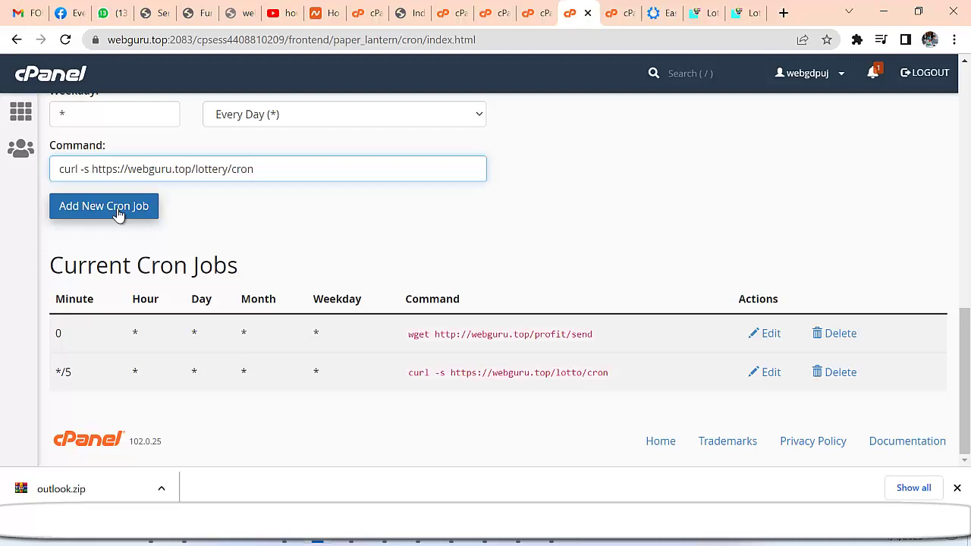
click(118, 214)
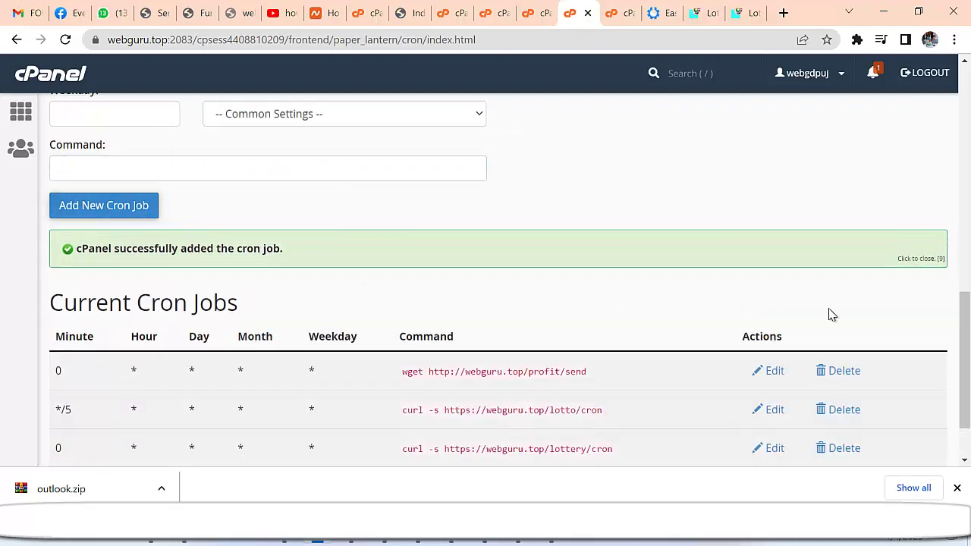
scroll(782, 317, down, 1)
scroll(682, 197, up, 3)
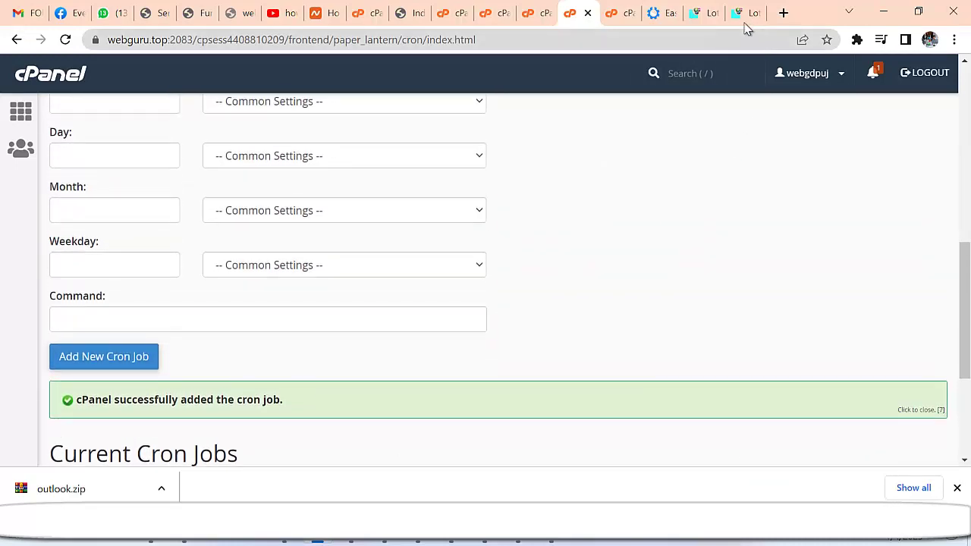
click(746, 16)
click(764, 144)
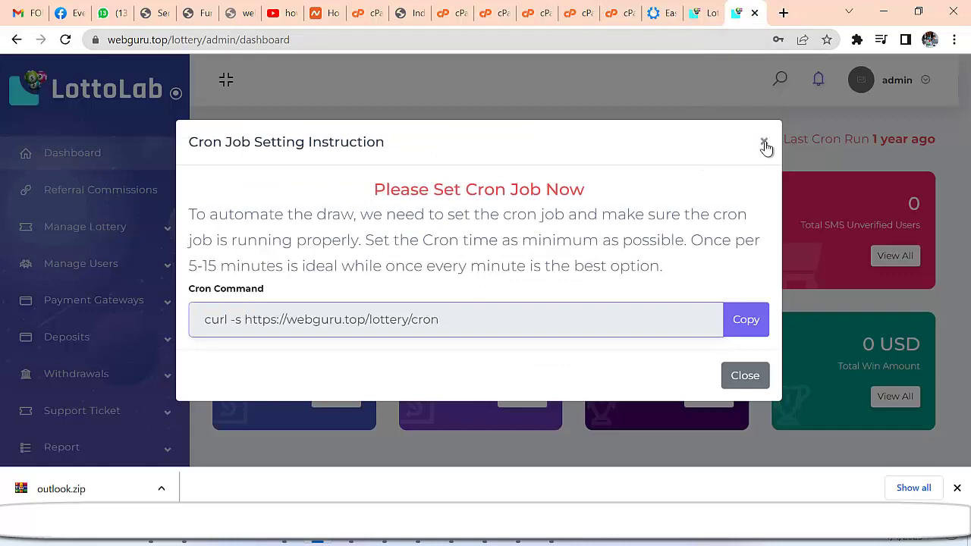
click(74, 154)
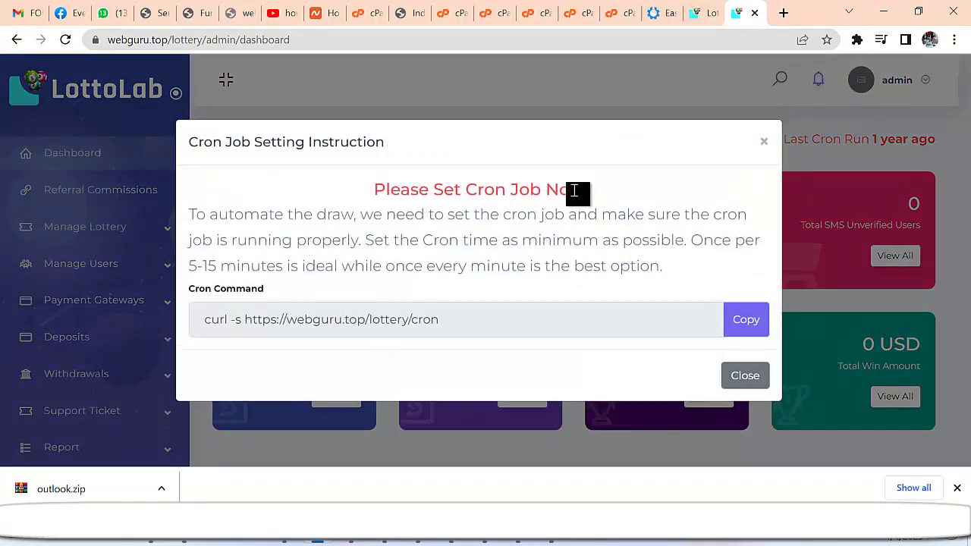
click(763, 139)
scroll(568, 203, down, 2)
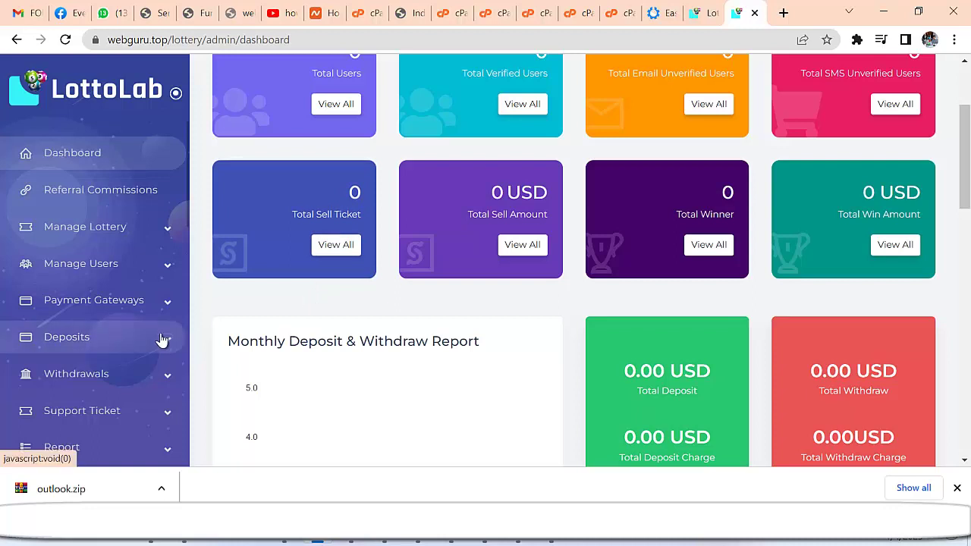
scroll(151, 337, down, 5)
scroll(126, 369, down, 2)
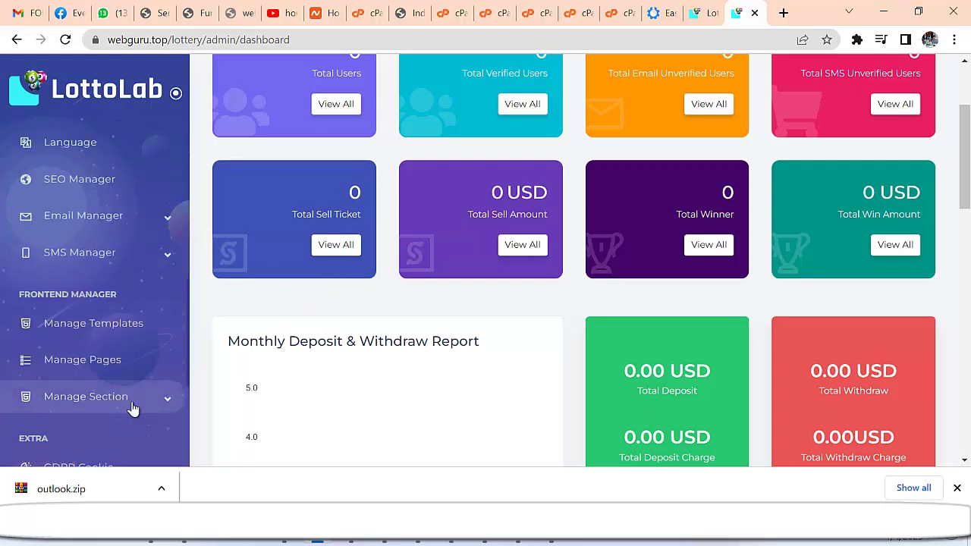
scroll(106, 419, down, 4)
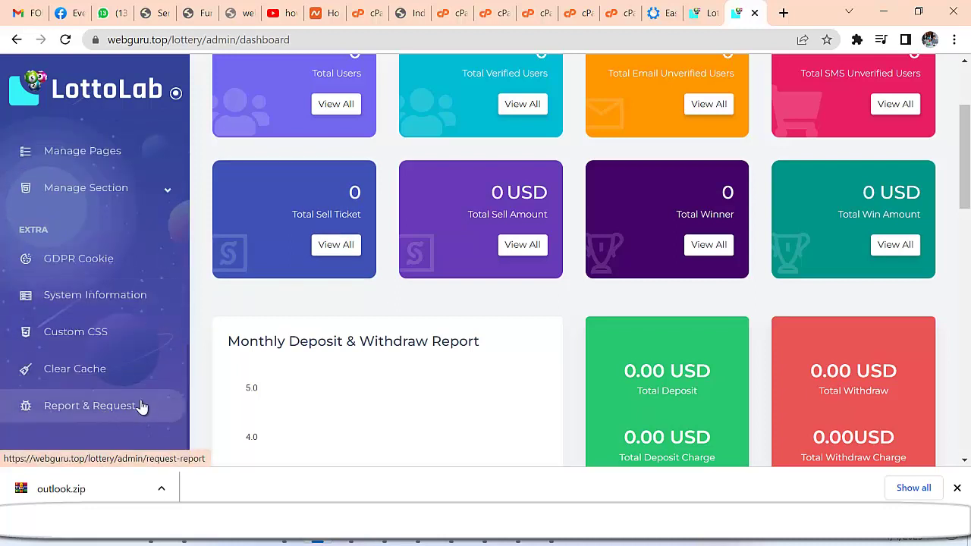
scroll(131, 383, up, 2)
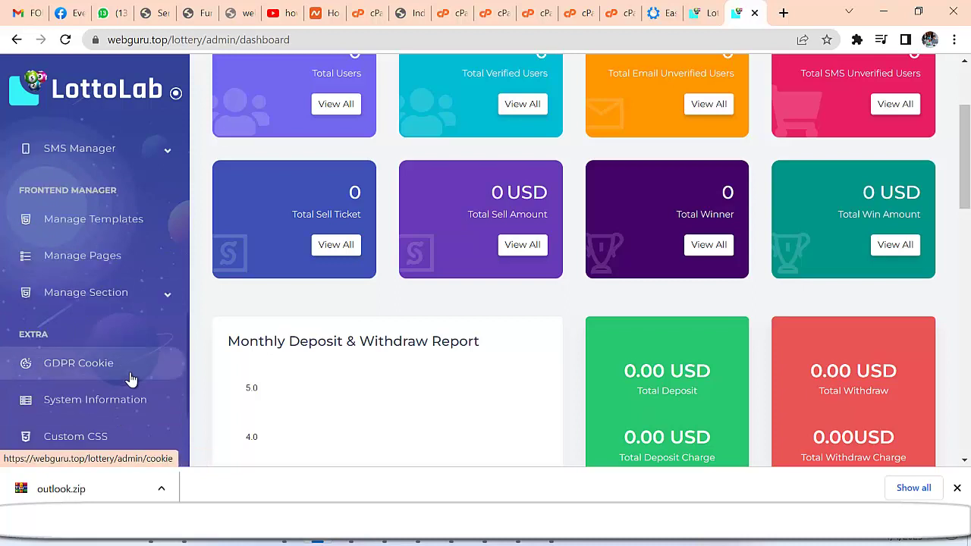
scroll(130, 379, up, 4)
scroll(146, 348, down, 7)
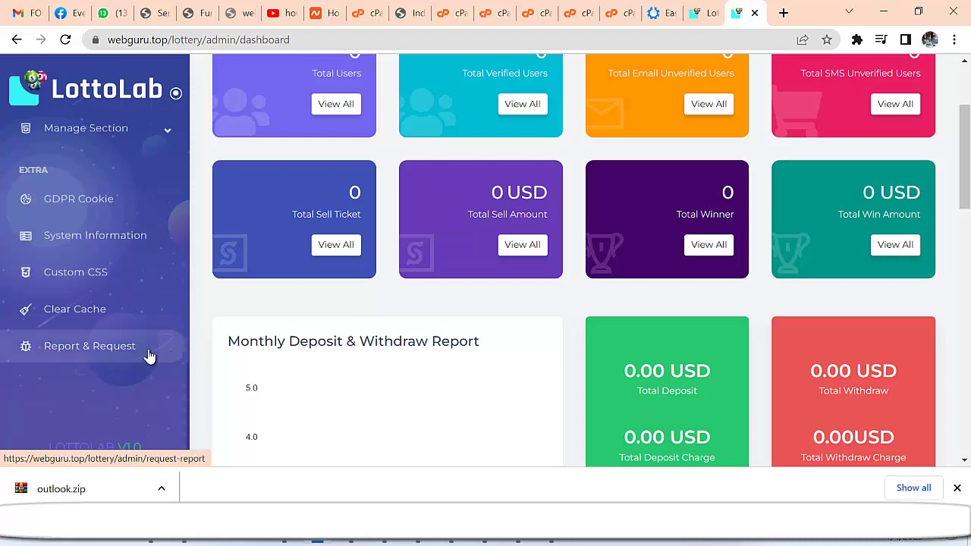
scroll(145, 369, up, 15)
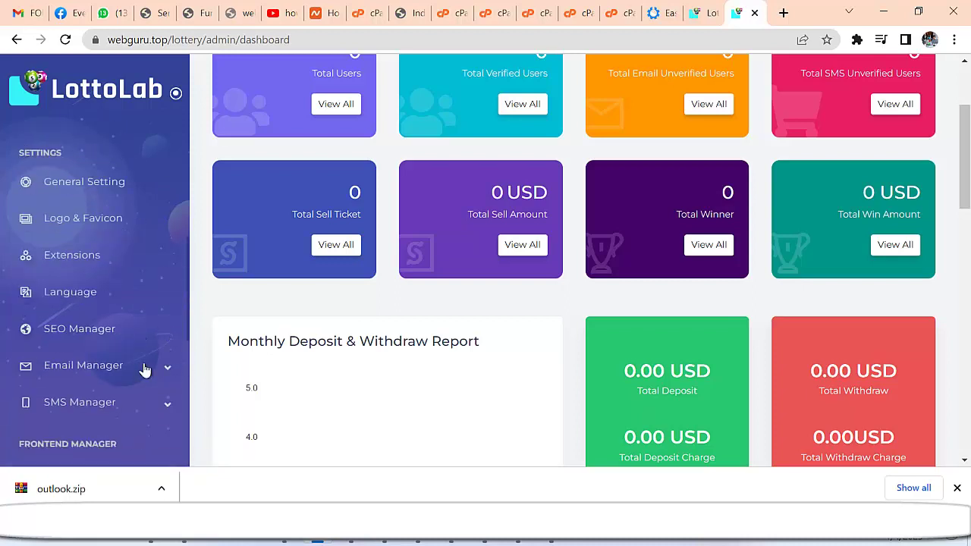
scroll(146, 369, down, 4)
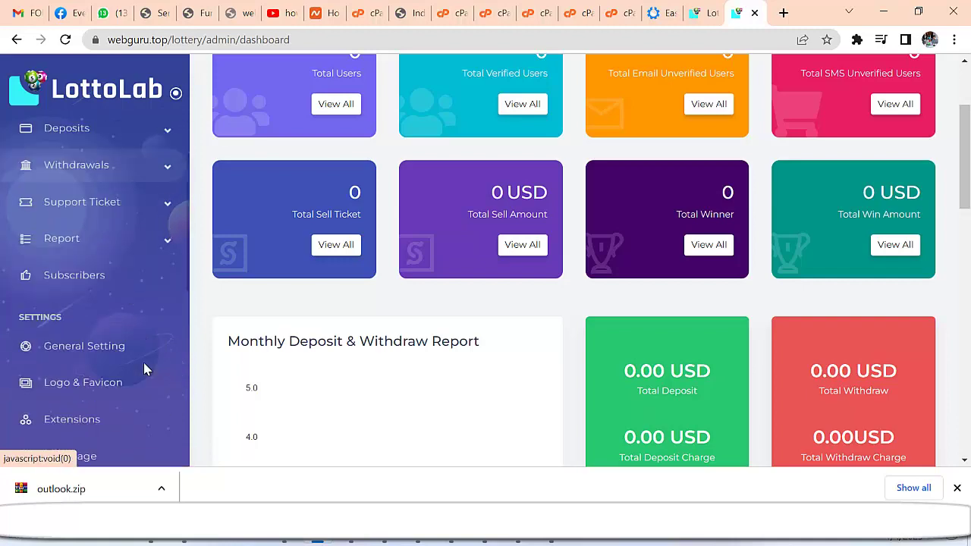
Change the General Setting site title from LottoLab to Lotter Player, keeping currency USD.
click(129, 352)
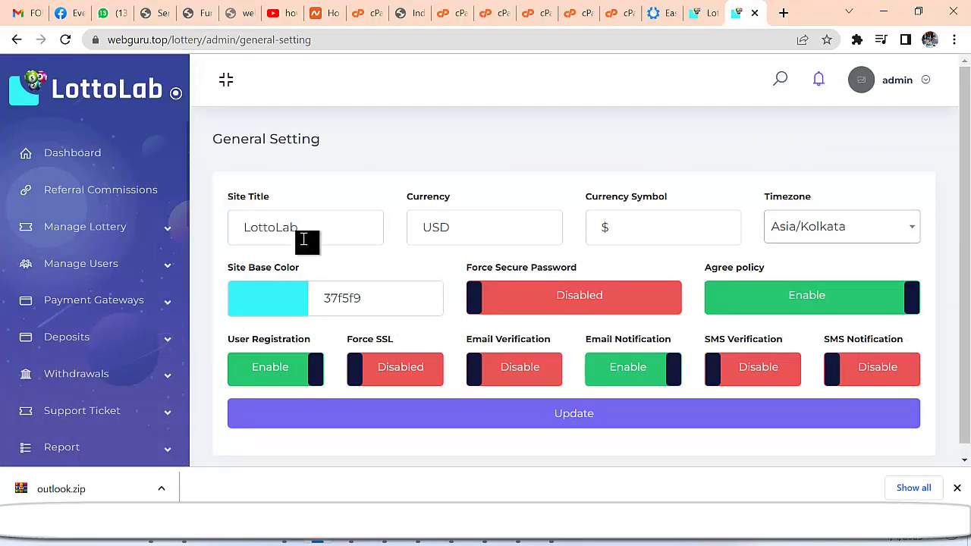
drag(308, 237, 230, 228)
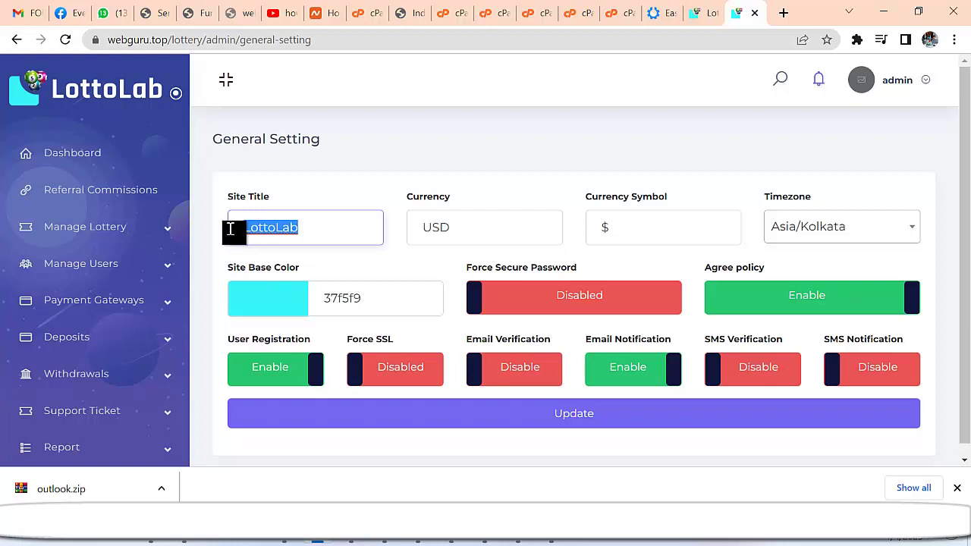
key(BackSpace)
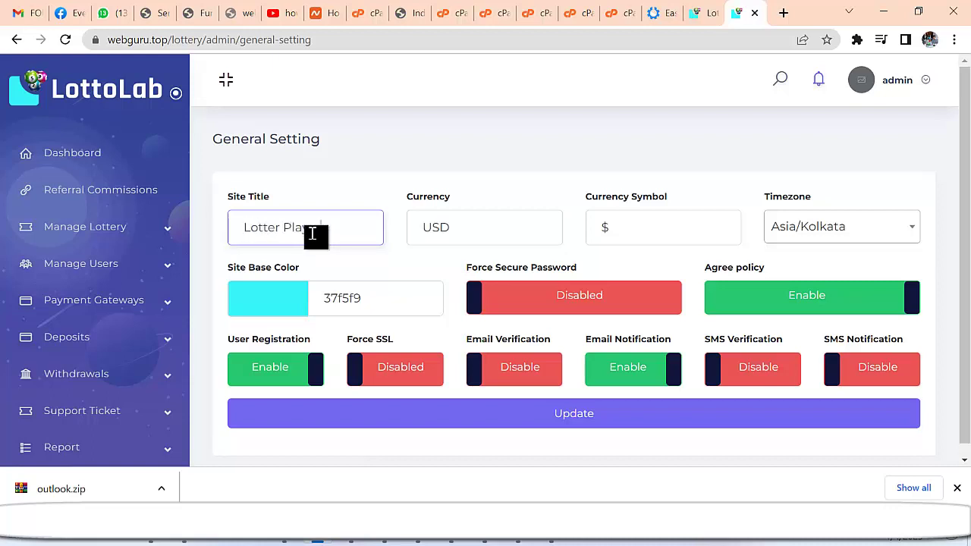
click(472, 232)
key(ctrl+a)
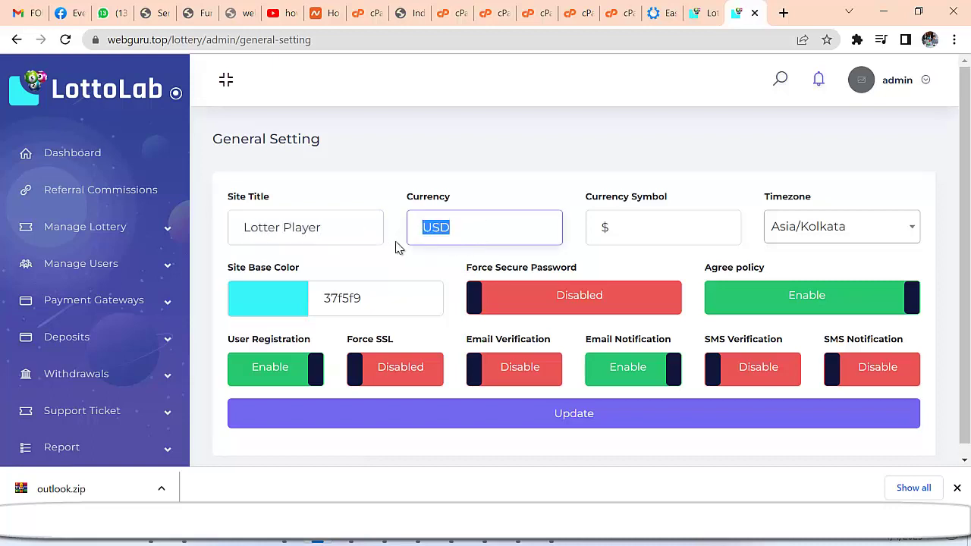
click(465, 229)
drag(494, 225, 404, 234)
scroll(806, 295, down, 1)
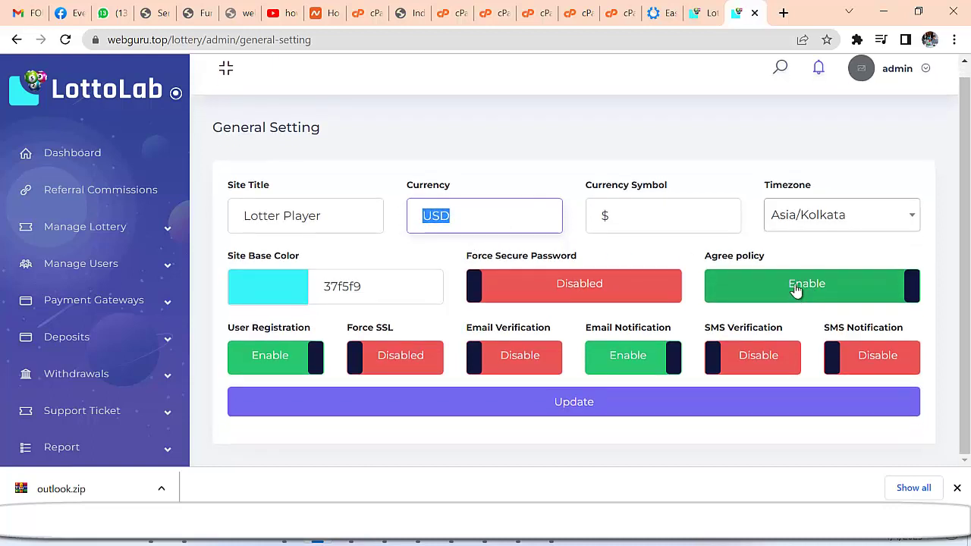
Leave the agree policy, registration and email verification toggles unchanged and save the settings.
click(796, 292)
click(804, 289)
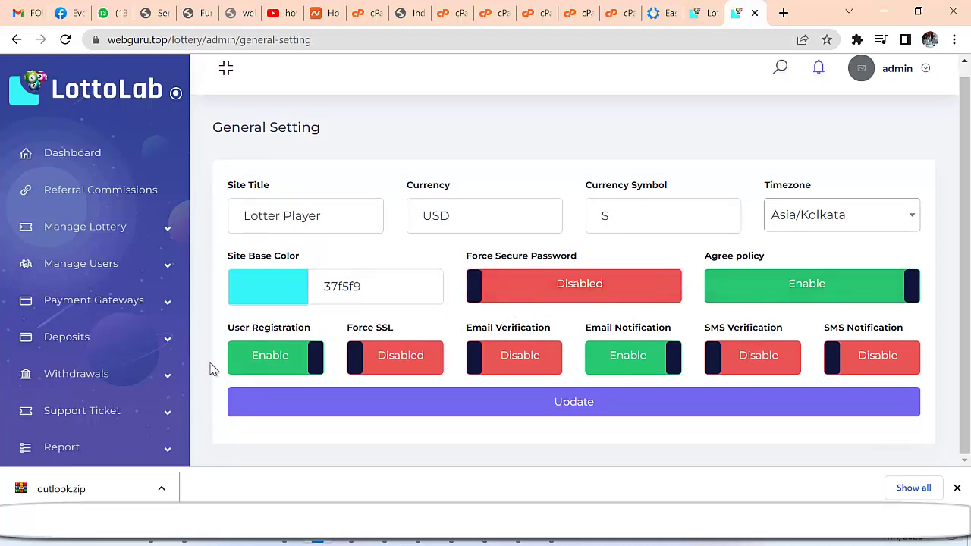
click(258, 362)
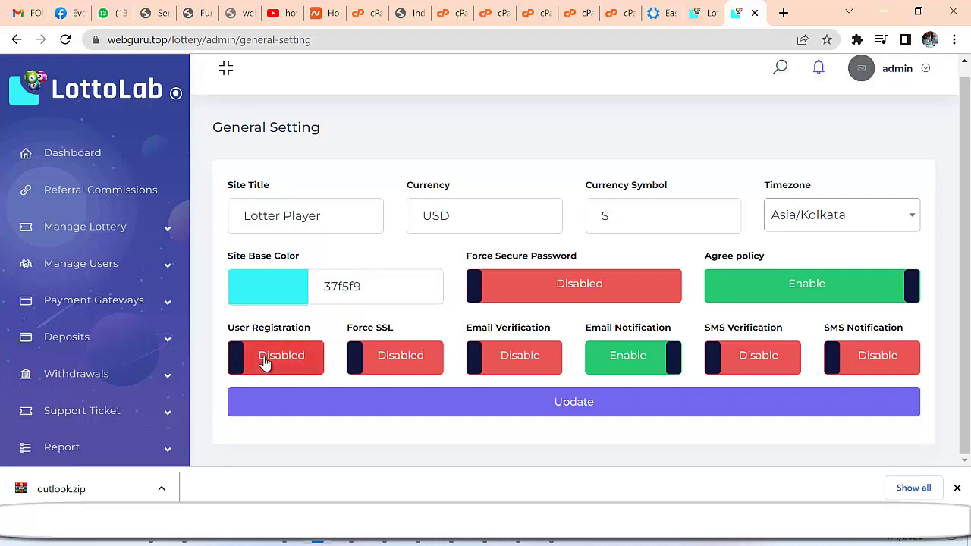
click(290, 362)
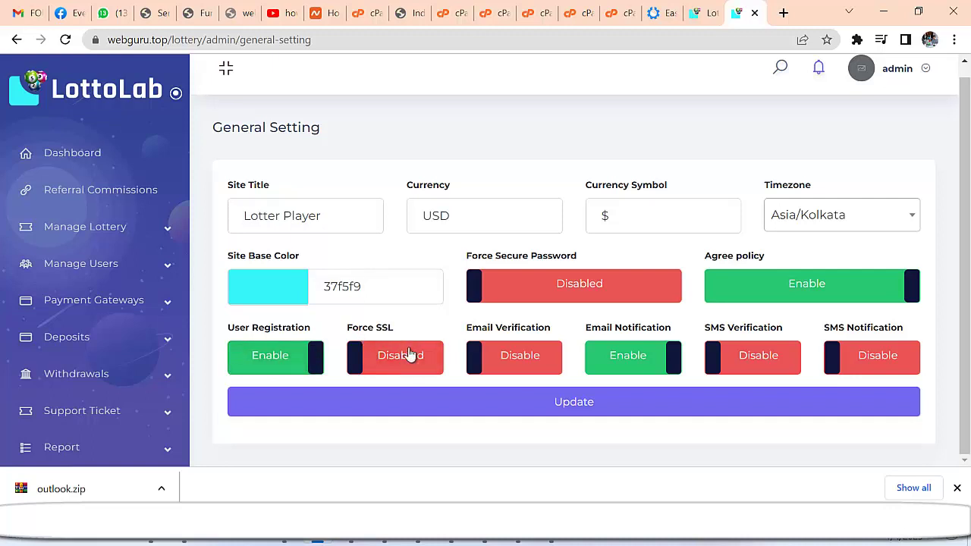
click(515, 360)
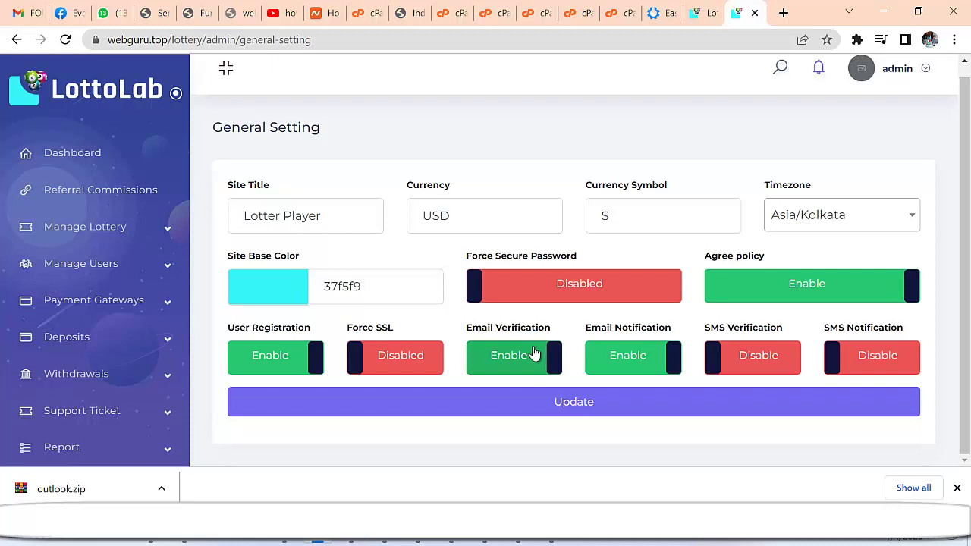
click(534, 353)
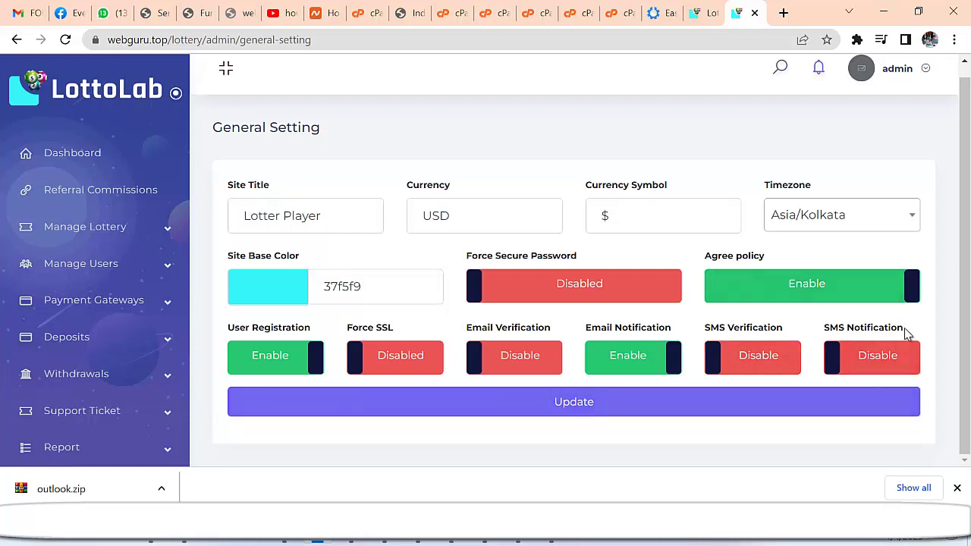
click(559, 410)
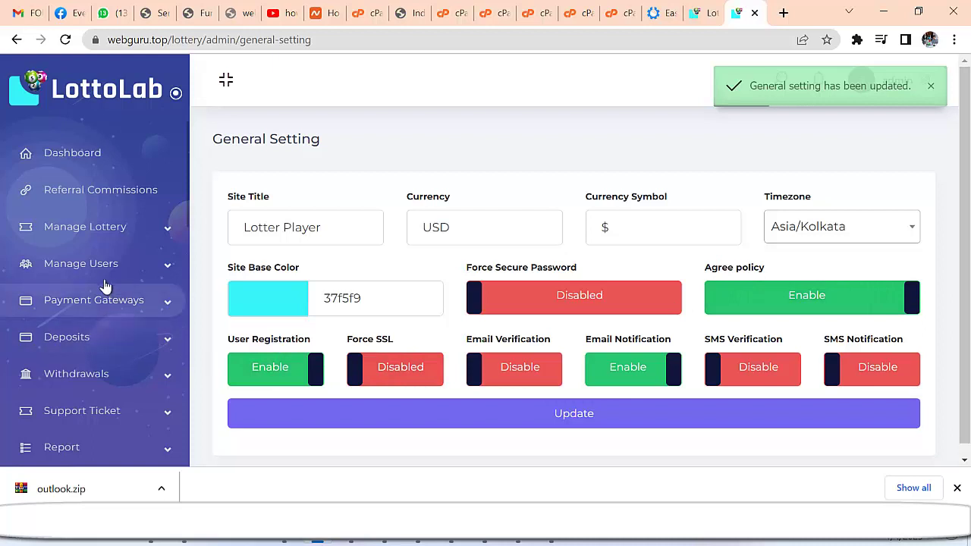
Load logo2.png from the Desktop as the new site logo in Logo & Favicon.
scroll(134, 298, down, 2)
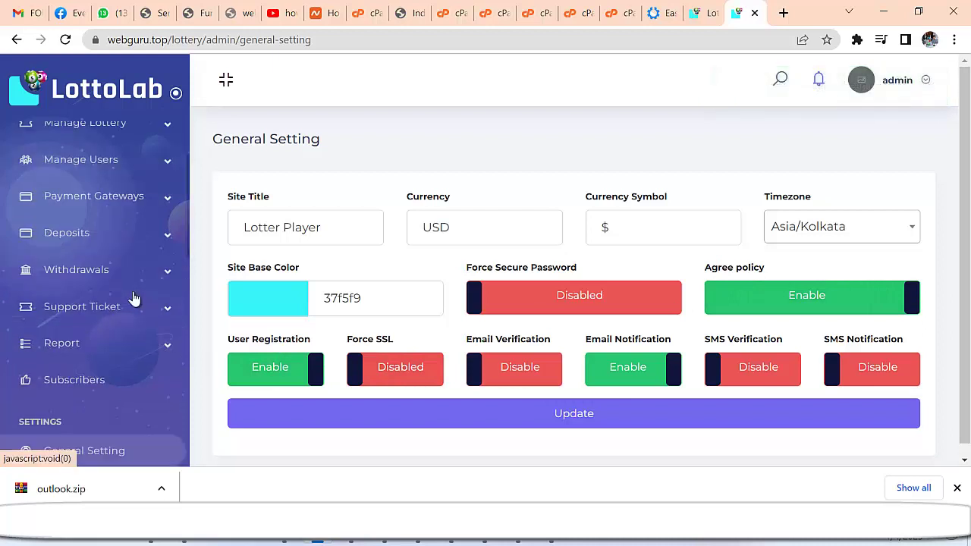
scroll(134, 298, down, 10)
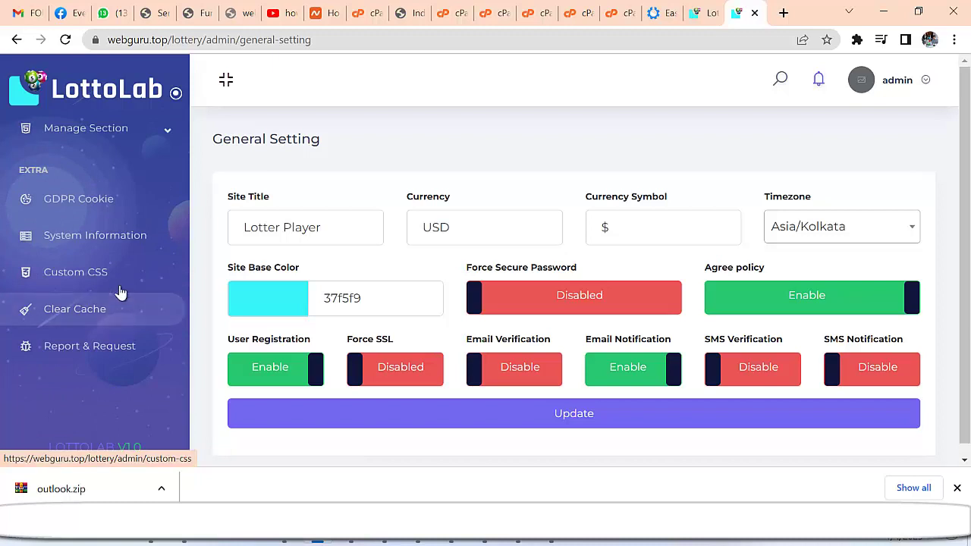
scroll(120, 290, up, 4)
scroll(119, 292, up, 6)
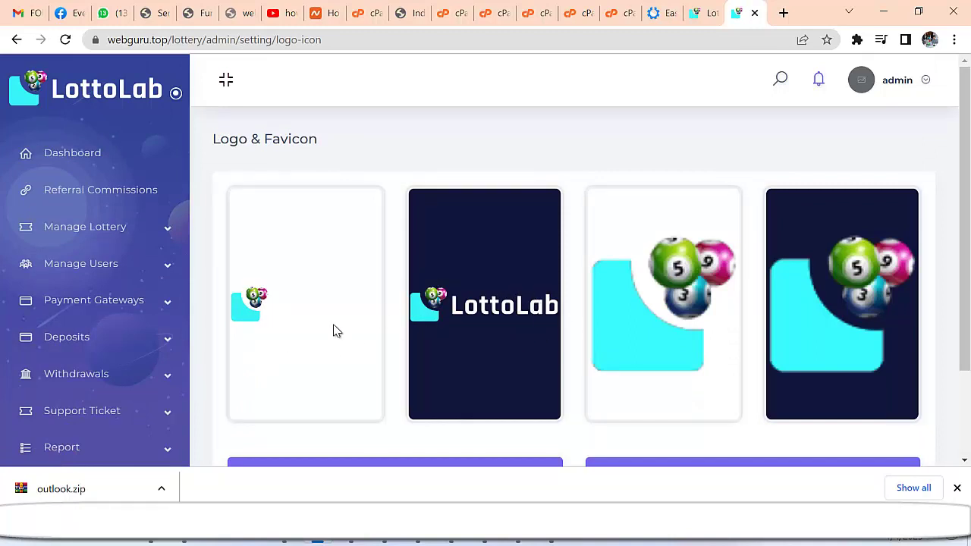
scroll(483, 311, down, 2)
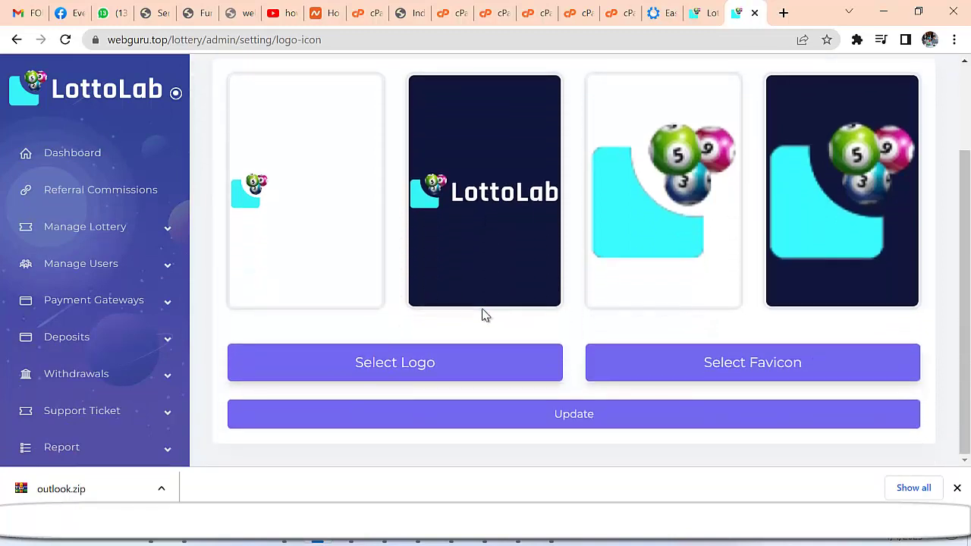
click(370, 362)
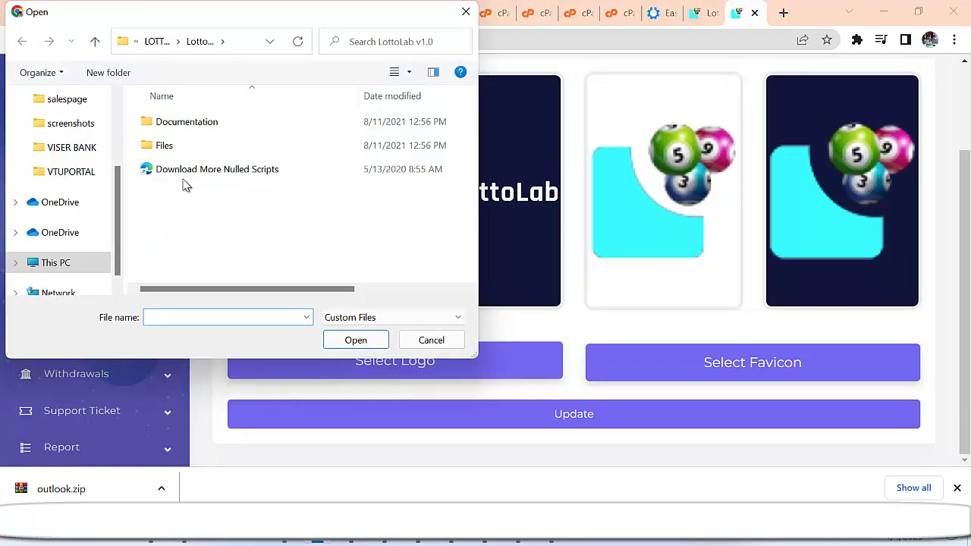
scroll(91, 156, up, 3)
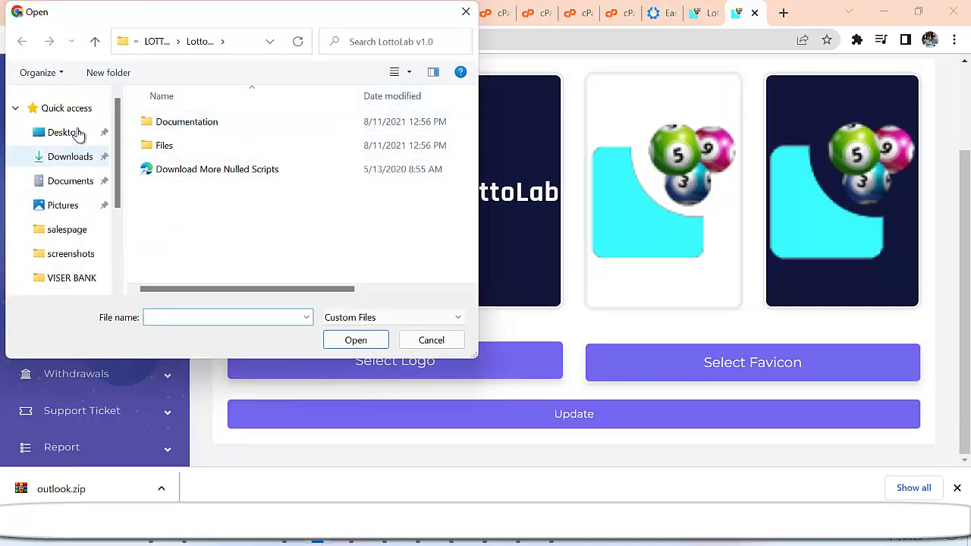
click(76, 132)
scroll(379, 207, down, 5)
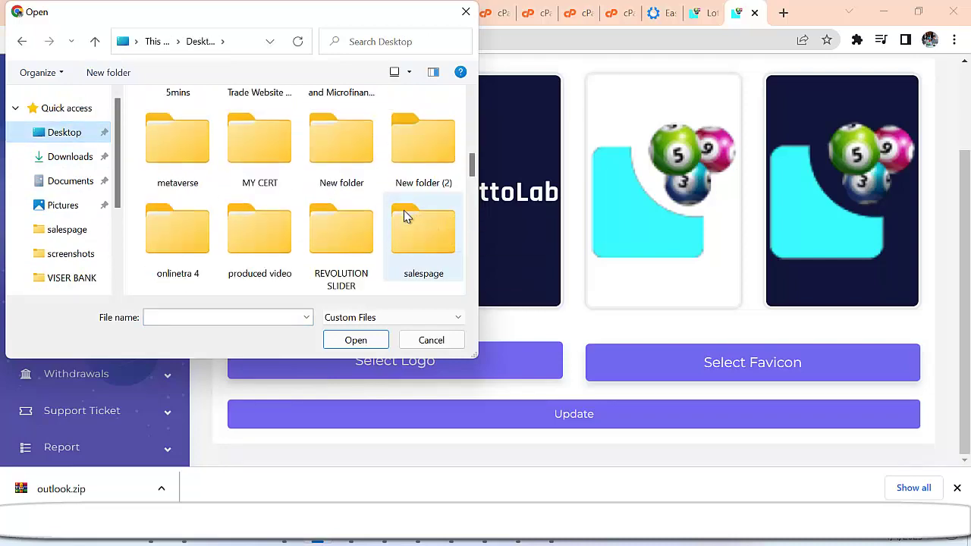
scroll(404, 216, down, 3)
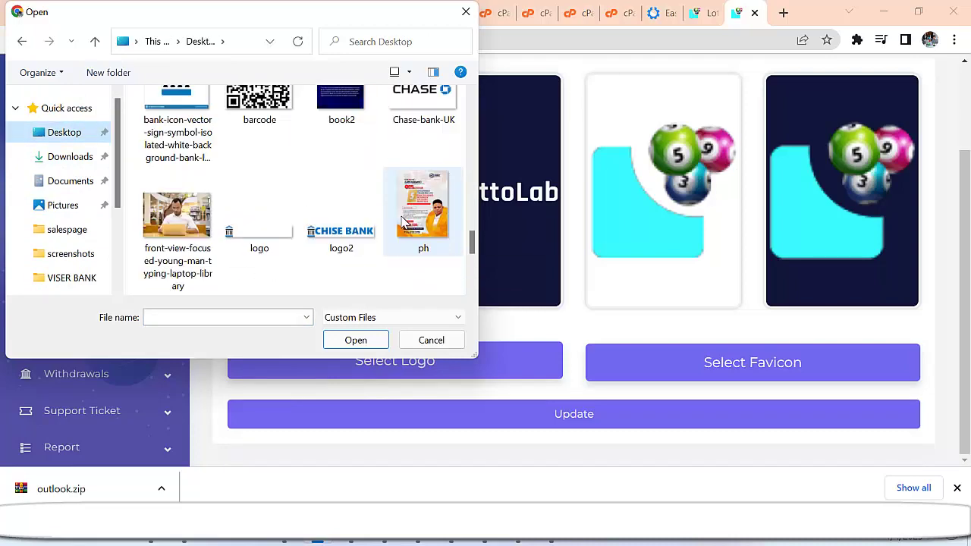
click(332, 237)
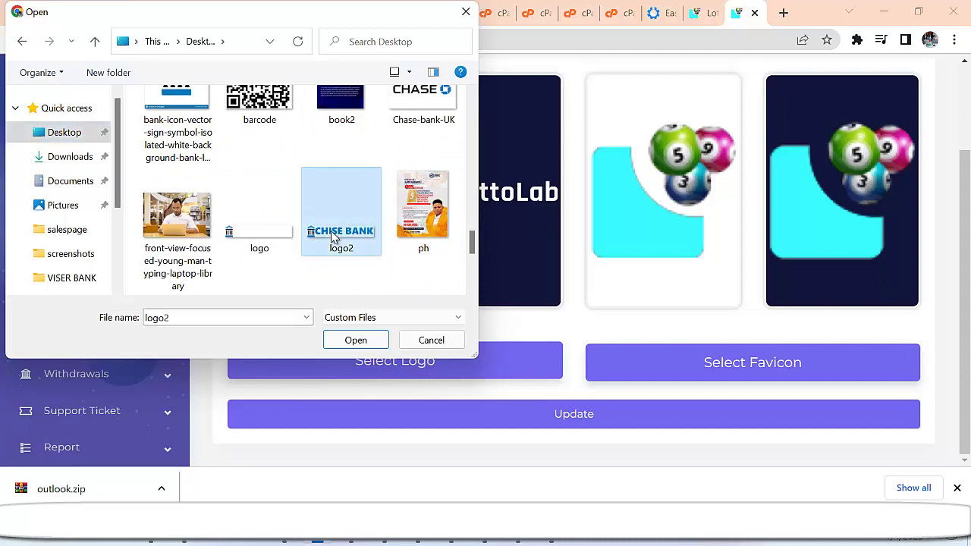
double_click(333, 237)
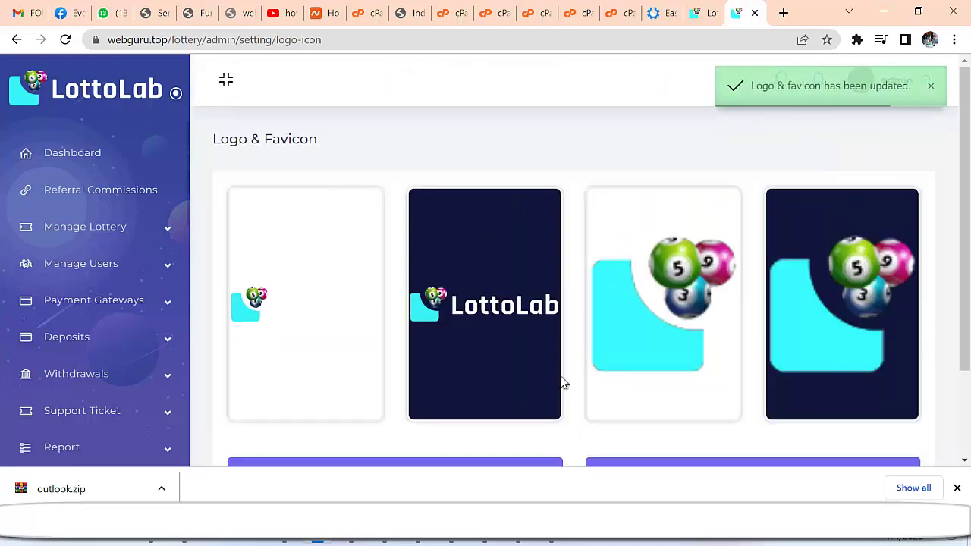
scroll(199, 221, down, 1)
scroll(195, 232, up, 1)
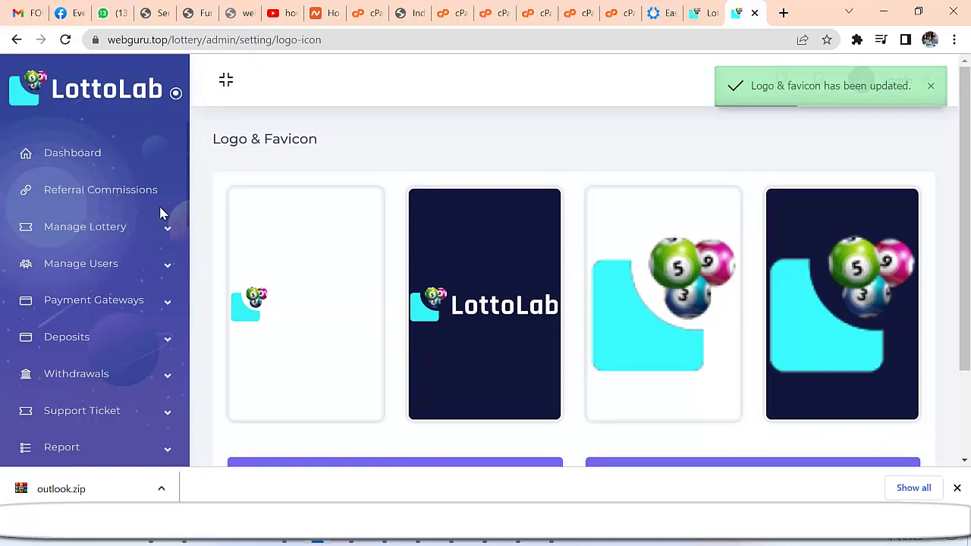
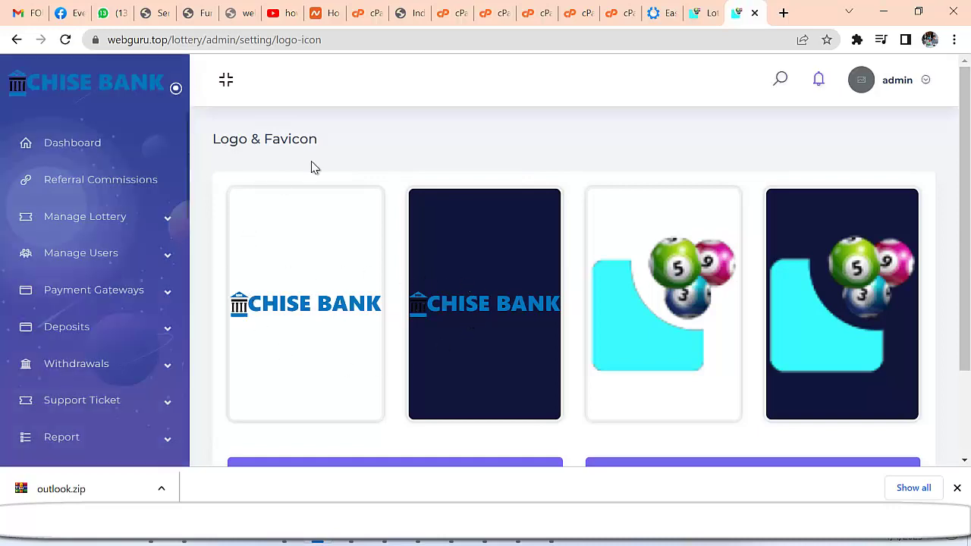
Reload and review the public LottoLab landing page, then return to the admin settings.
click(705, 12)
scroll(85, 101, down, 1)
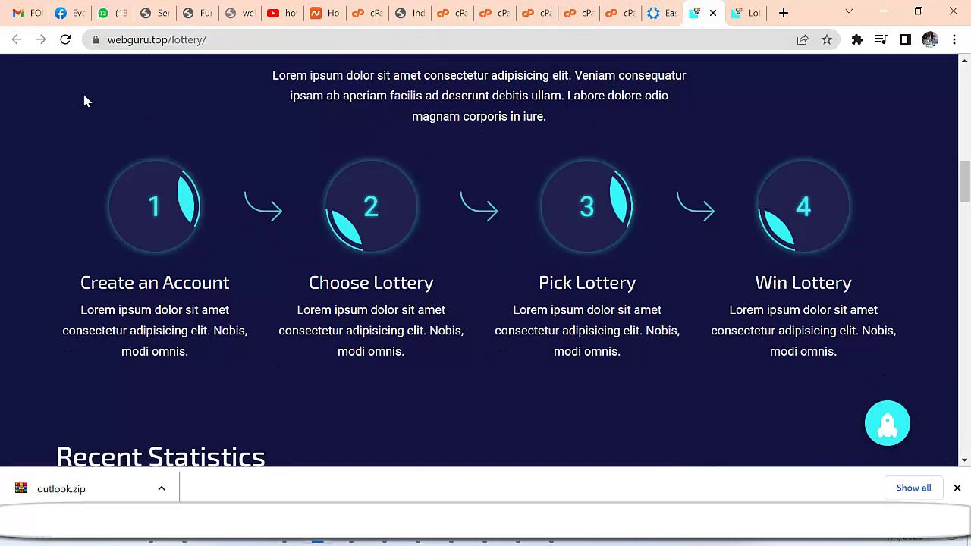
scroll(83, 94, up, 3)
click(65, 40)
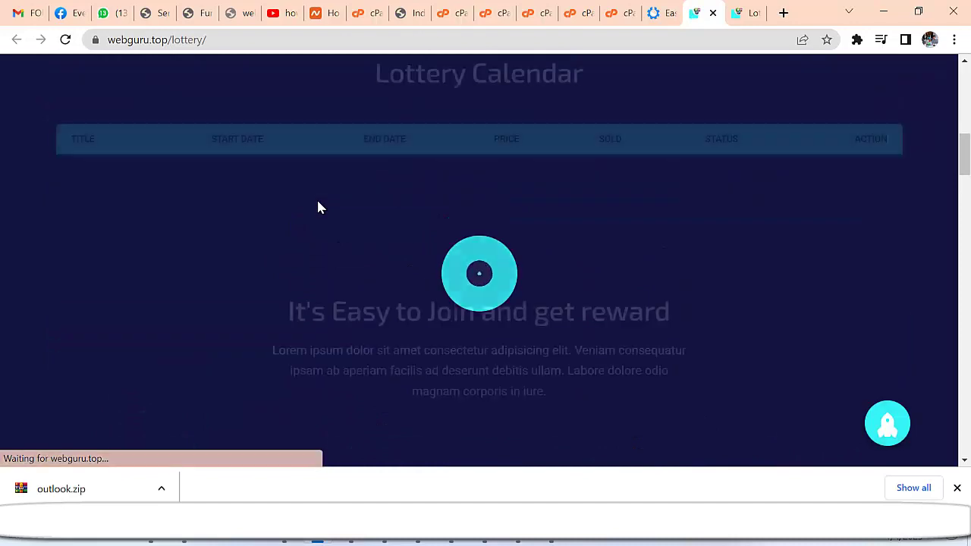
scroll(511, 174, up, 10)
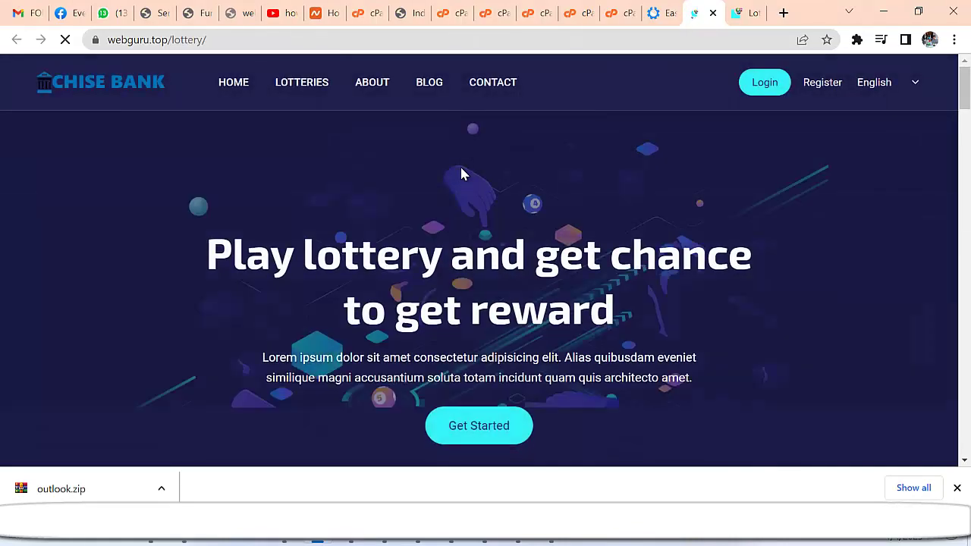
scroll(102, 113, down, 3)
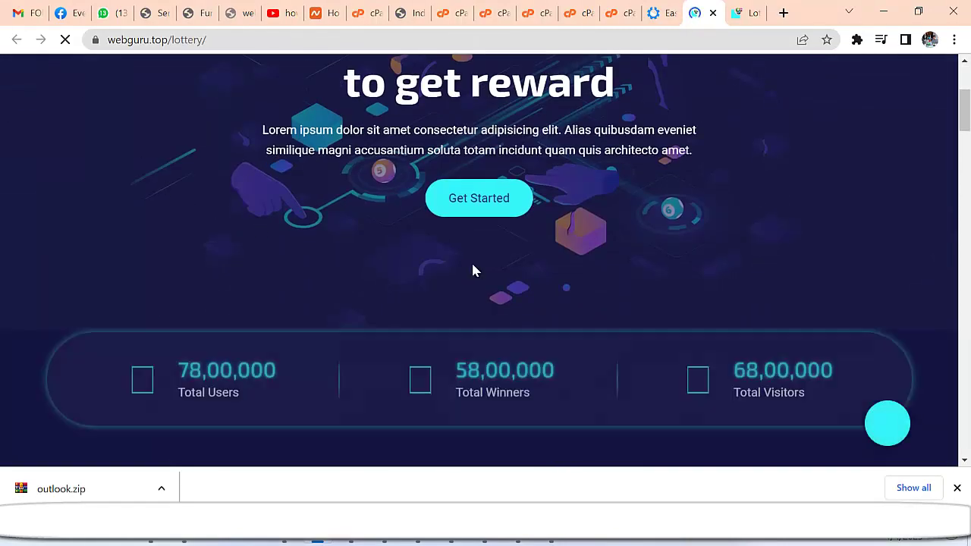
scroll(455, 242, up, 3)
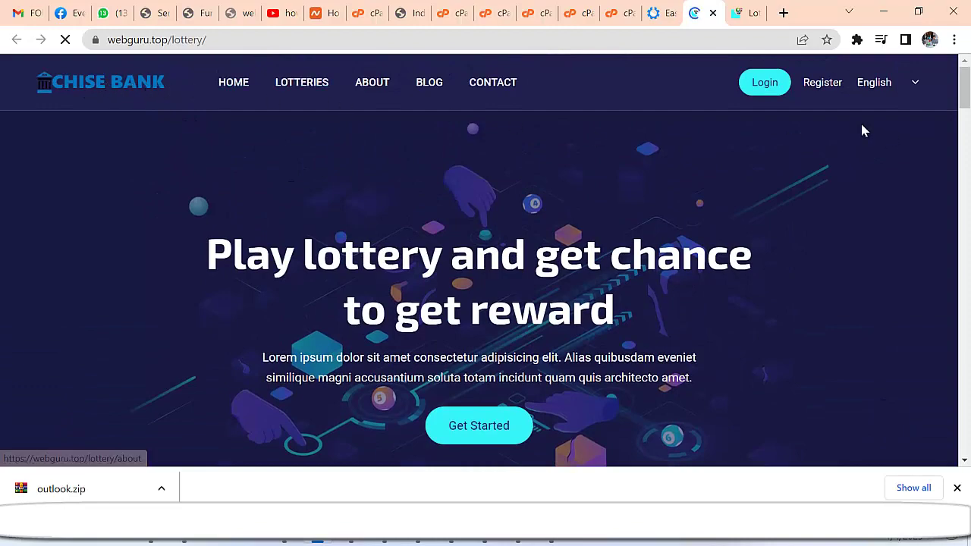
scroll(455, 197, down, 4)
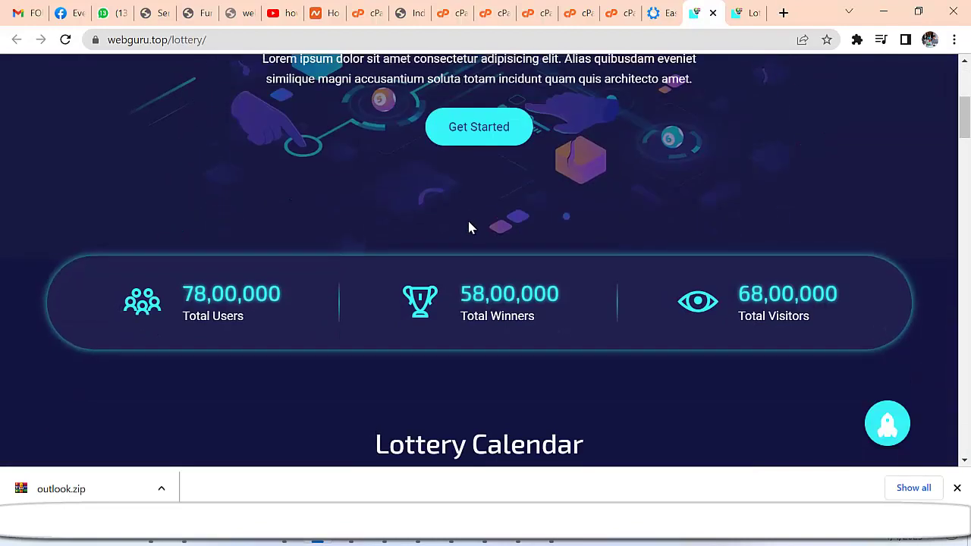
scroll(468, 225, up, 4)
scroll(410, 258, down, 2)
scroll(393, 281, up, 2)
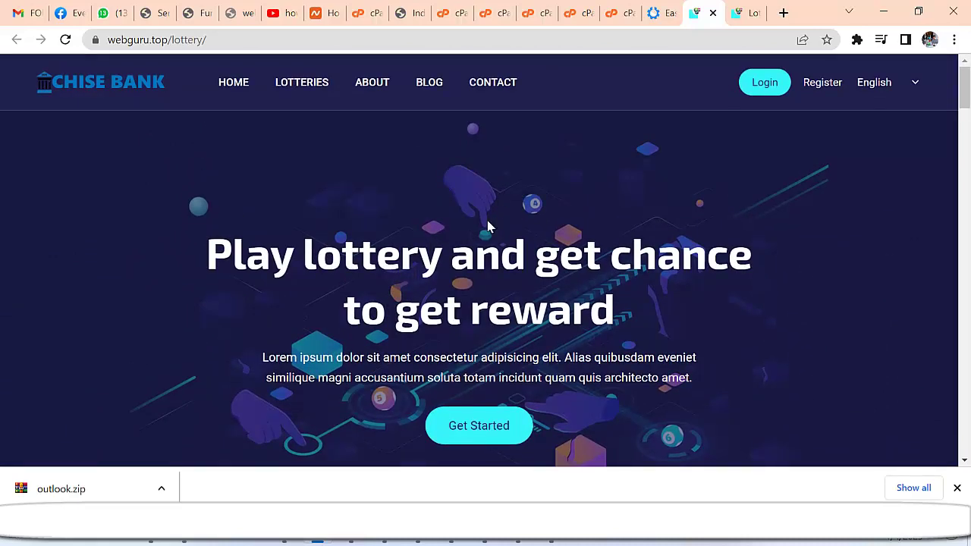
click(739, 16)
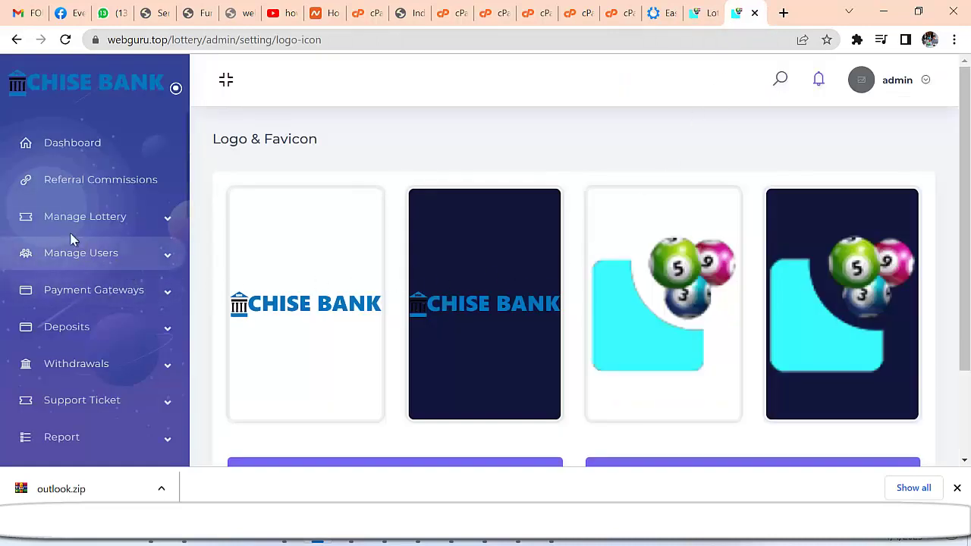
Generate two Deposit Commission levels at 3% for level 1 and 2% for level 2, and save.
click(78, 182)
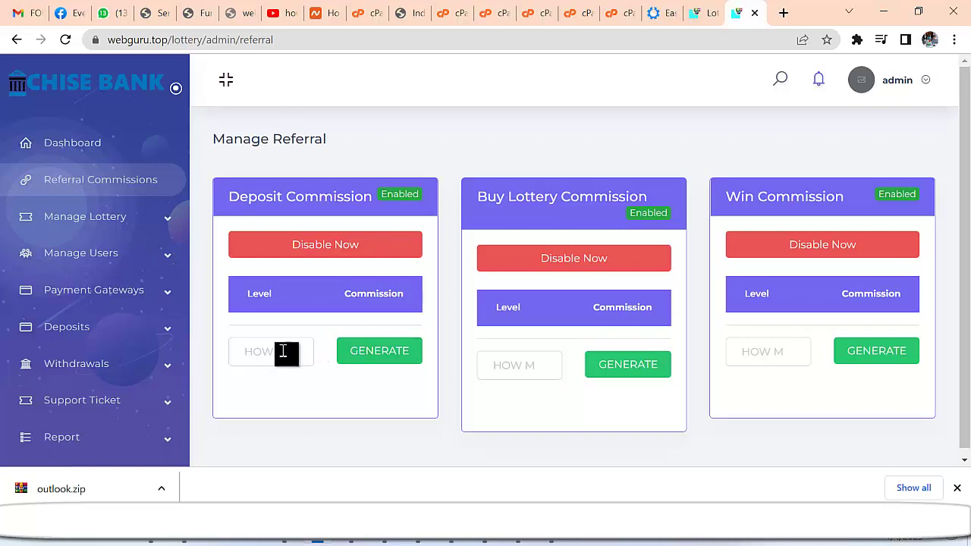
click(257, 351)
text(2)
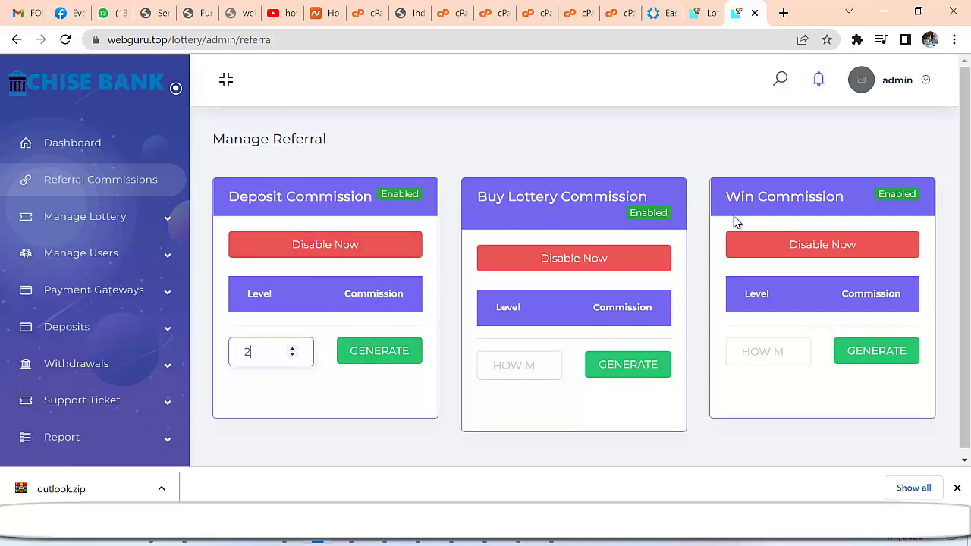
click(381, 353)
scroll(360, 368, down, 2)
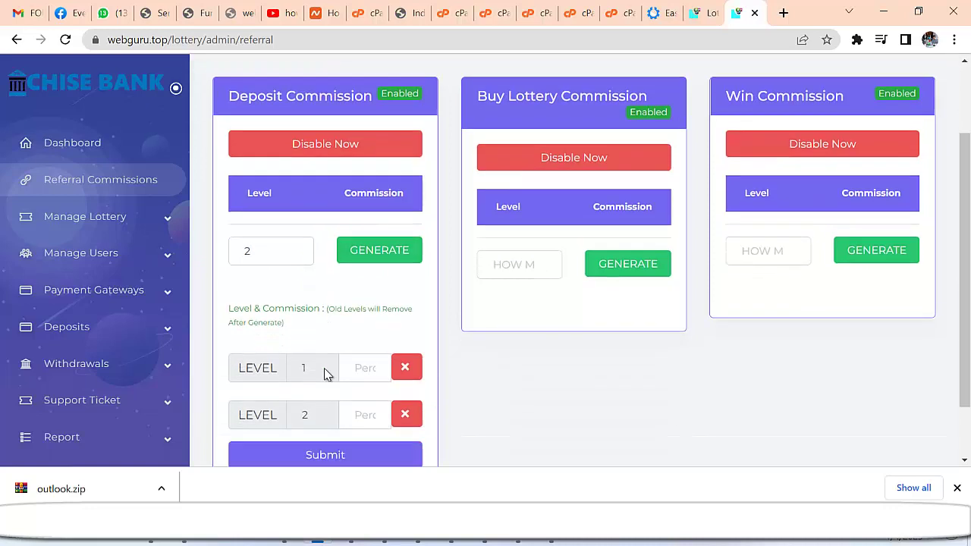
click(365, 319)
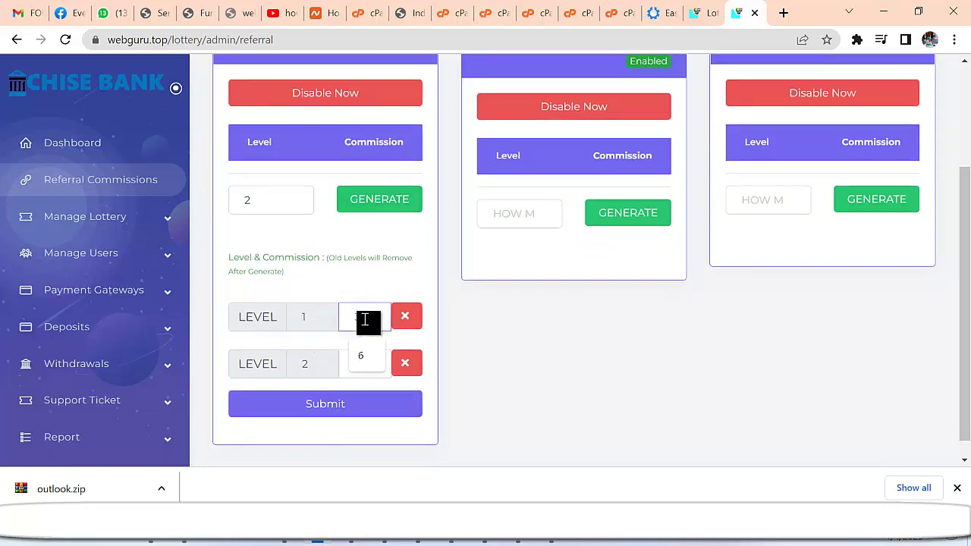
text(3)
click(376, 369)
text(2)
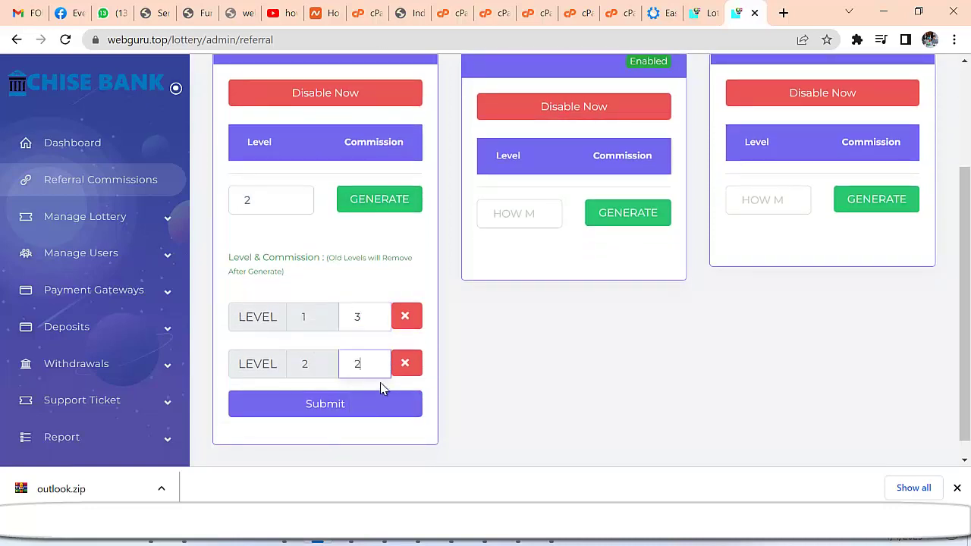
click(357, 405)
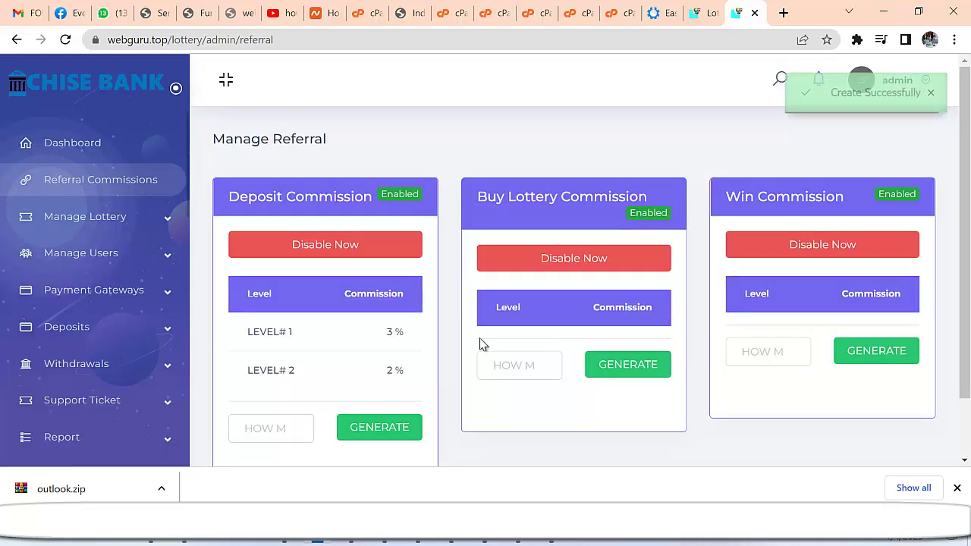
click(126, 224)
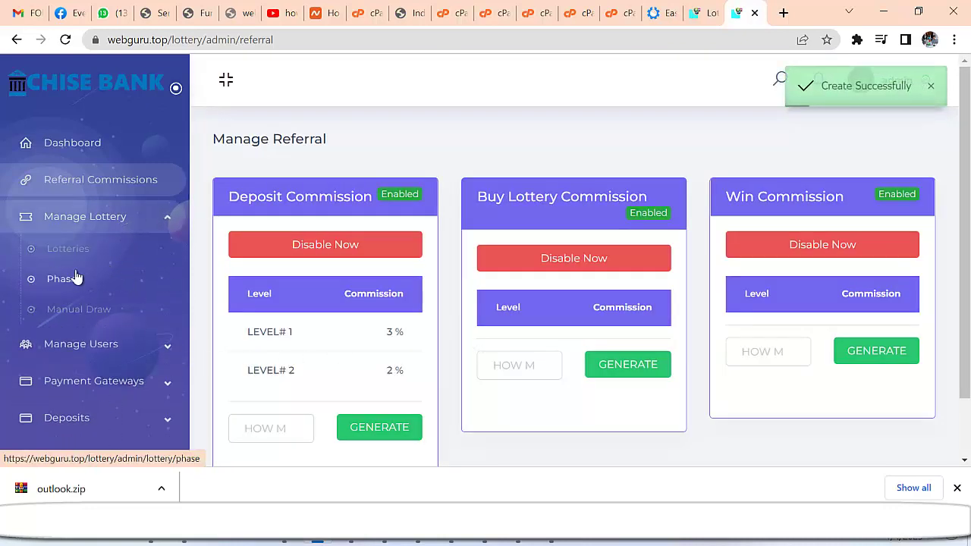
Open the empty Lotteries list and look over the Create Lottery form.
click(69, 248)
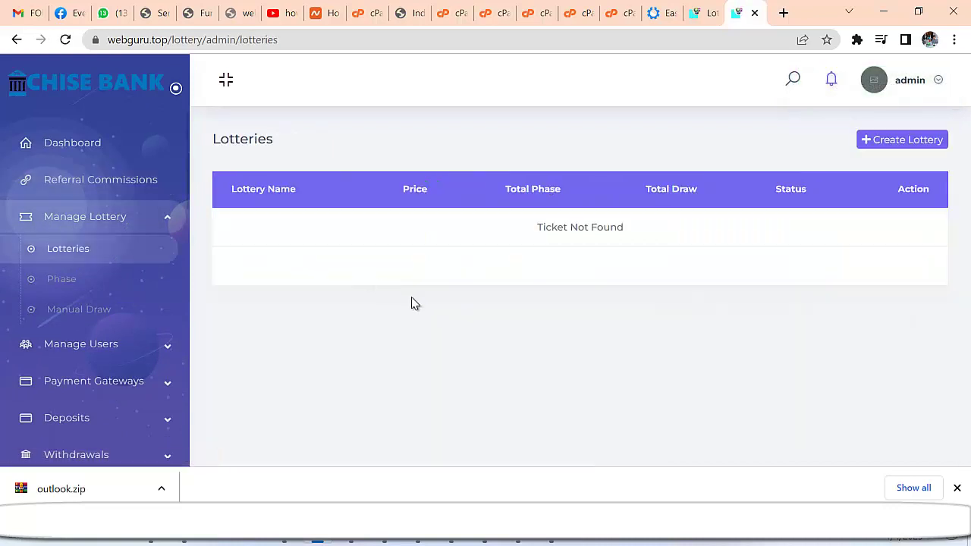
click(910, 139)
scroll(396, 309, down, 1)
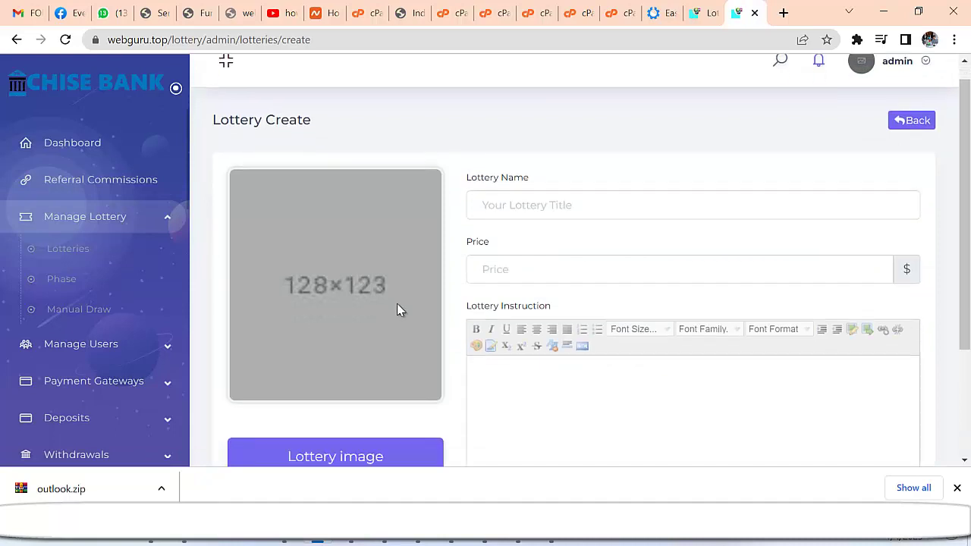
scroll(396, 310, down, 1)
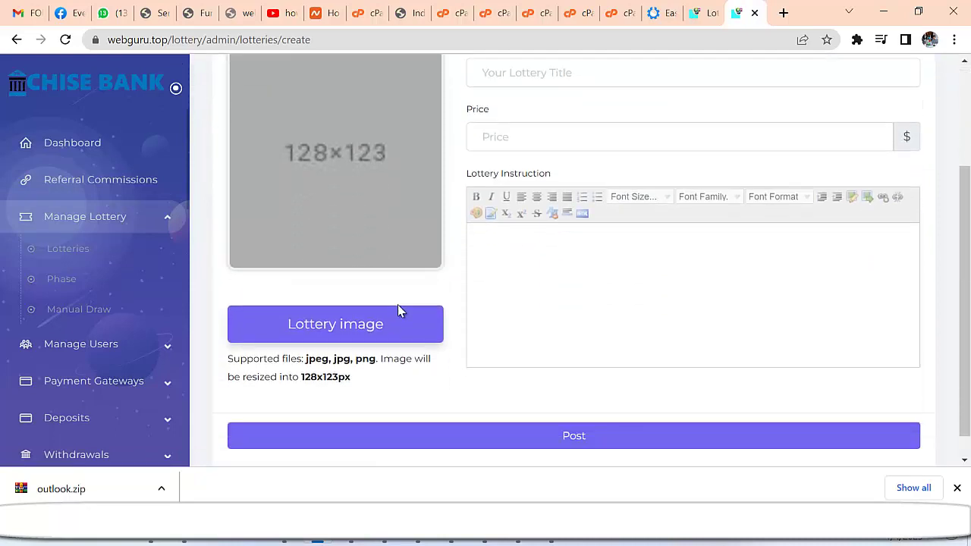
scroll(400, 307, up, 2)
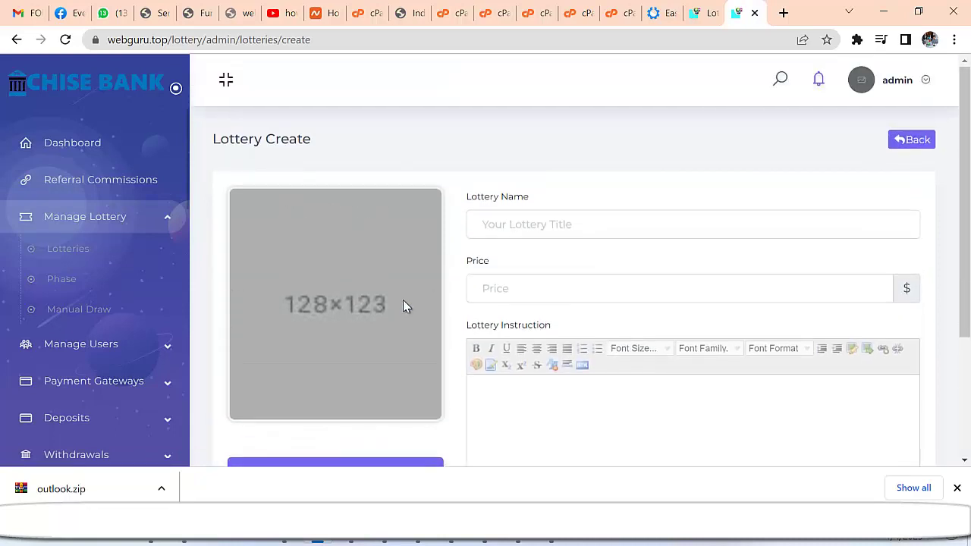
scroll(402, 305, down, 3)
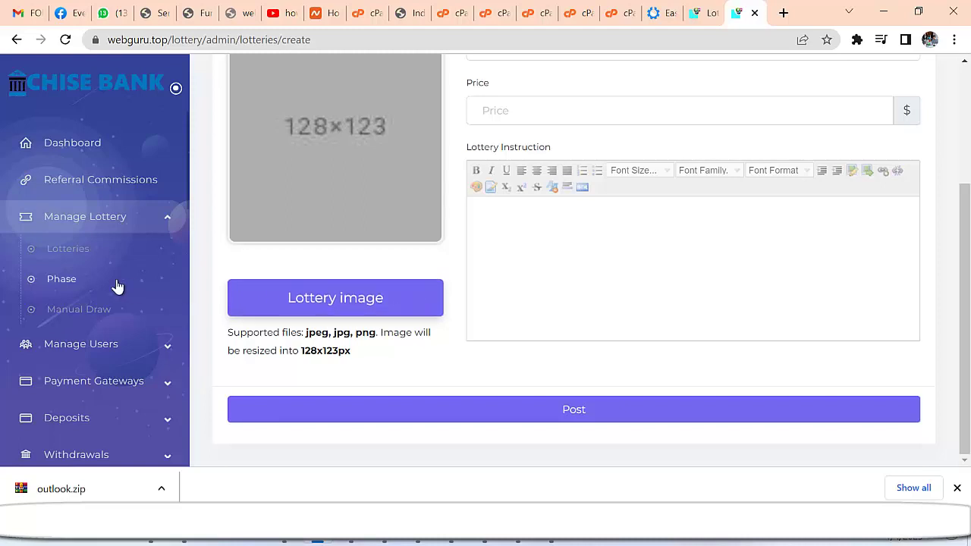
Preview the Create Lottery Phase form on the Phases page and close it without saving.
click(65, 279)
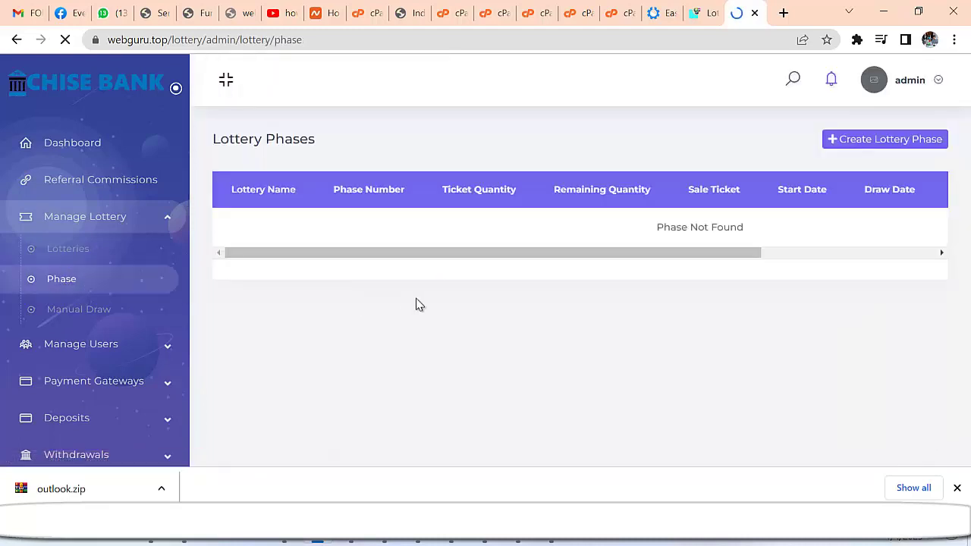
click(883, 142)
scroll(494, 302, down, 1)
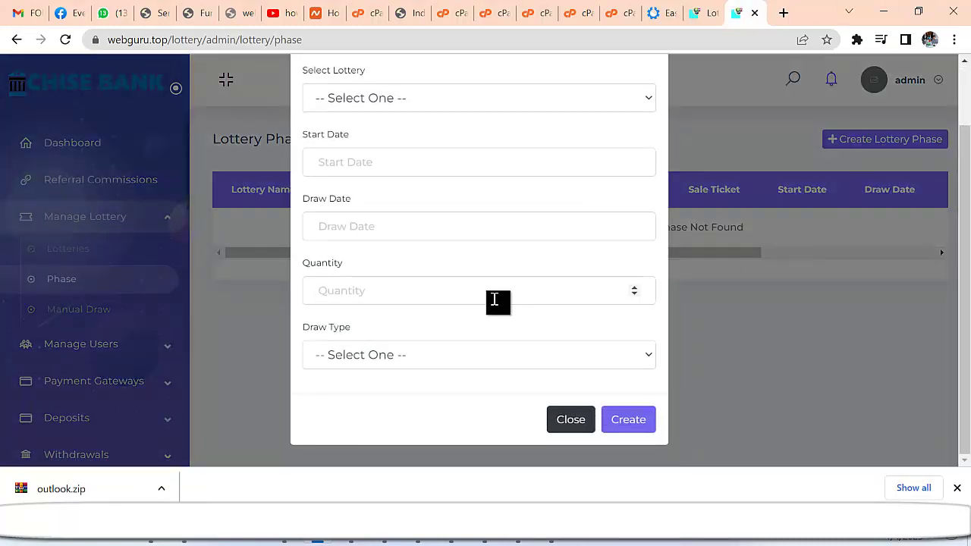
scroll(607, 166, up, 1)
click(650, 101)
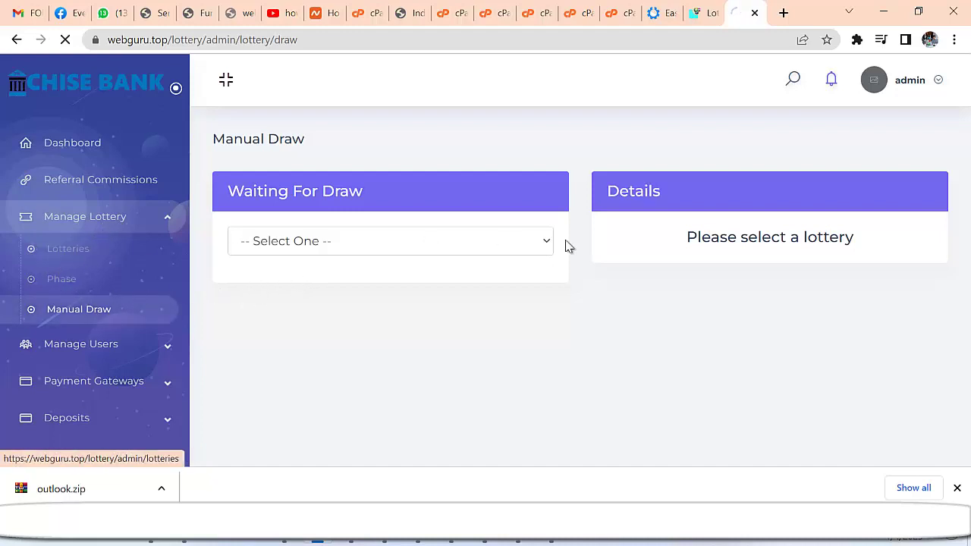
click(889, 142)
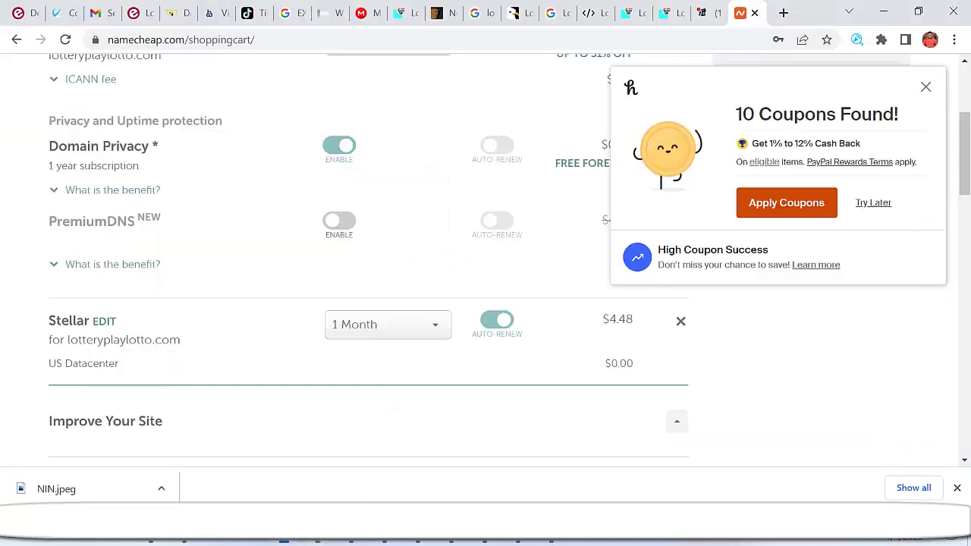
Start saving the Mega Millions icon image from the LottoLab homepage.
scroll(591, 219, up, 3)
click(668, 23)
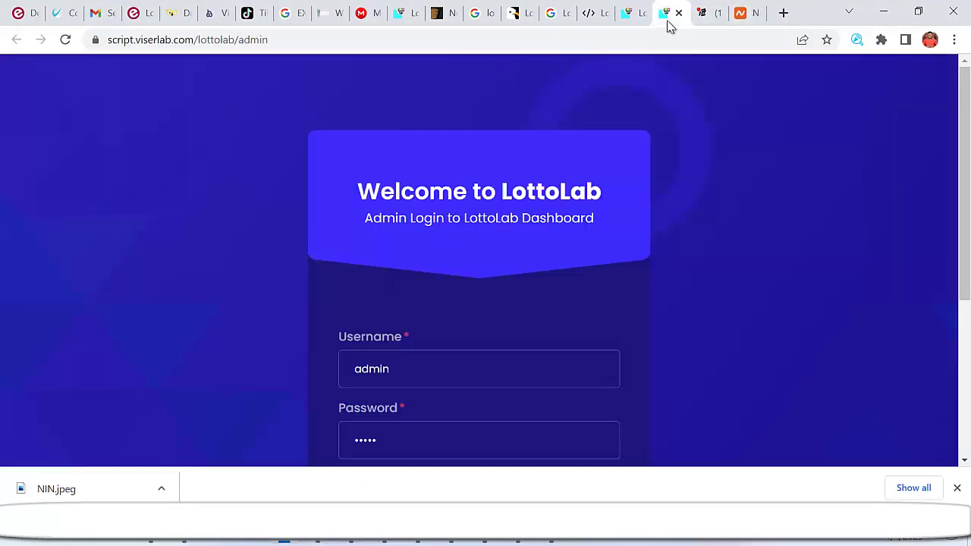
click(626, 23)
scroll(298, 353, up, 5)
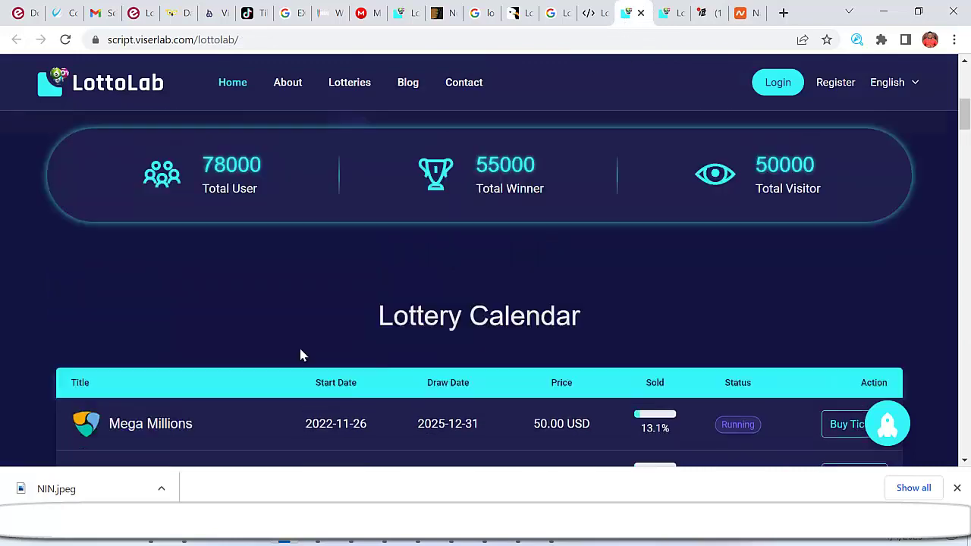
scroll(295, 356, down, 5)
scroll(292, 358, down, 2)
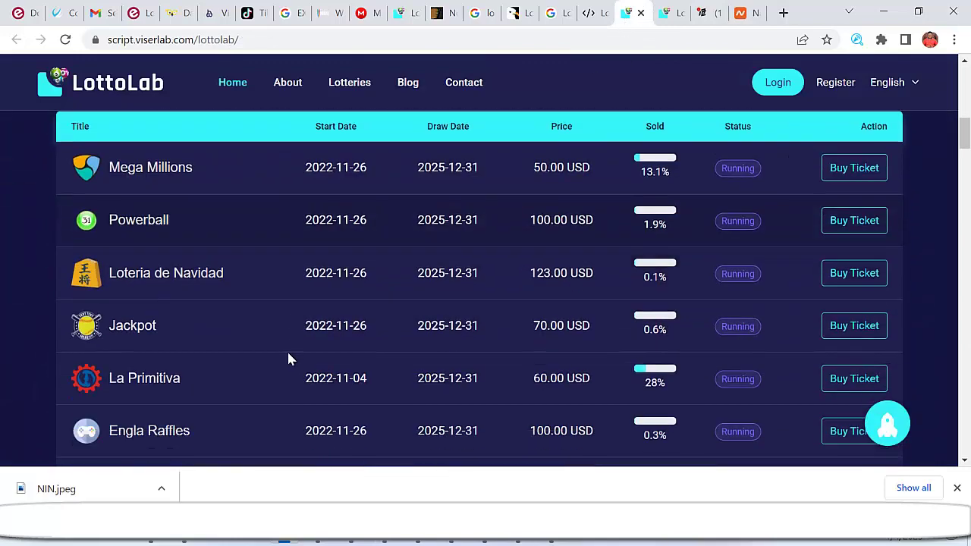
right_click(86, 172)
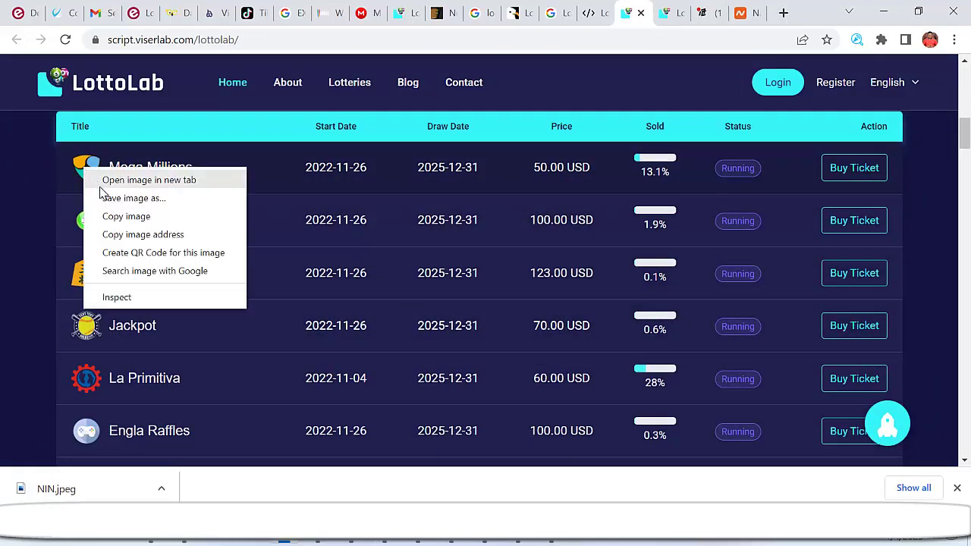
click(134, 198)
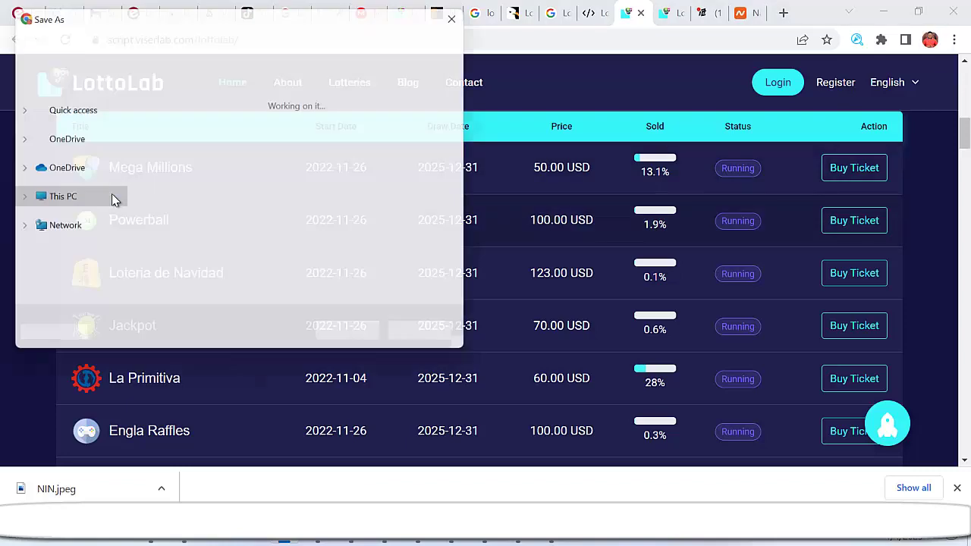
Save the icon into a new Desktop folder named 'lottery'.
scroll(117, 198, up, 5)
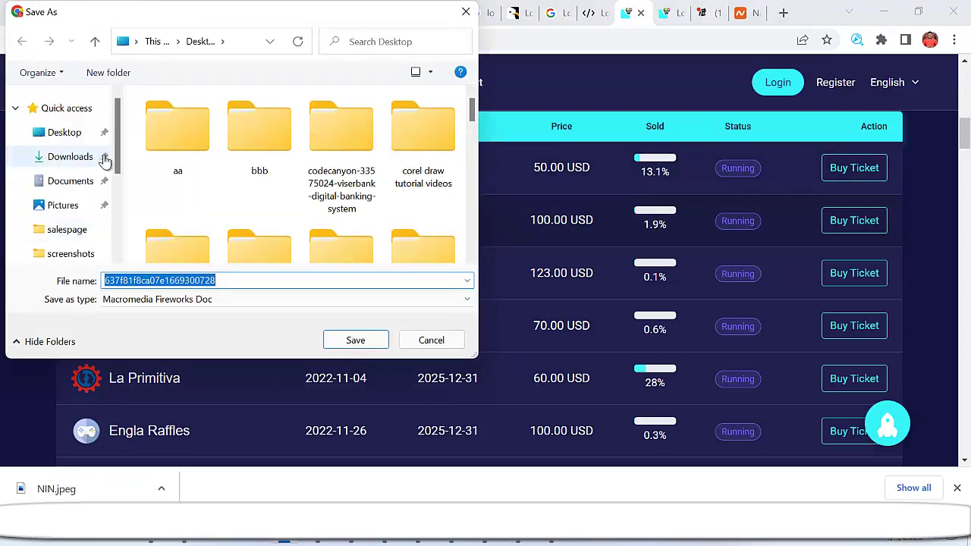
click(65, 131)
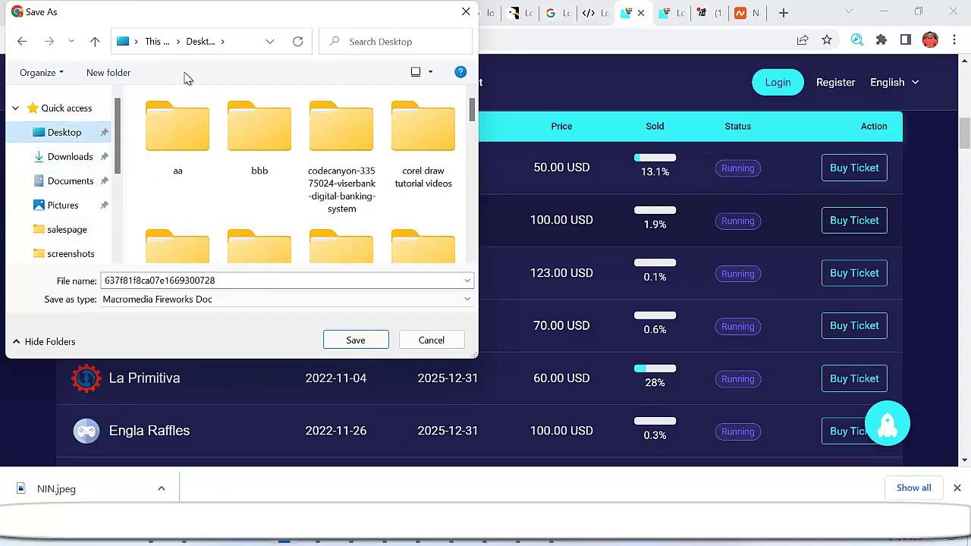
click(107, 76)
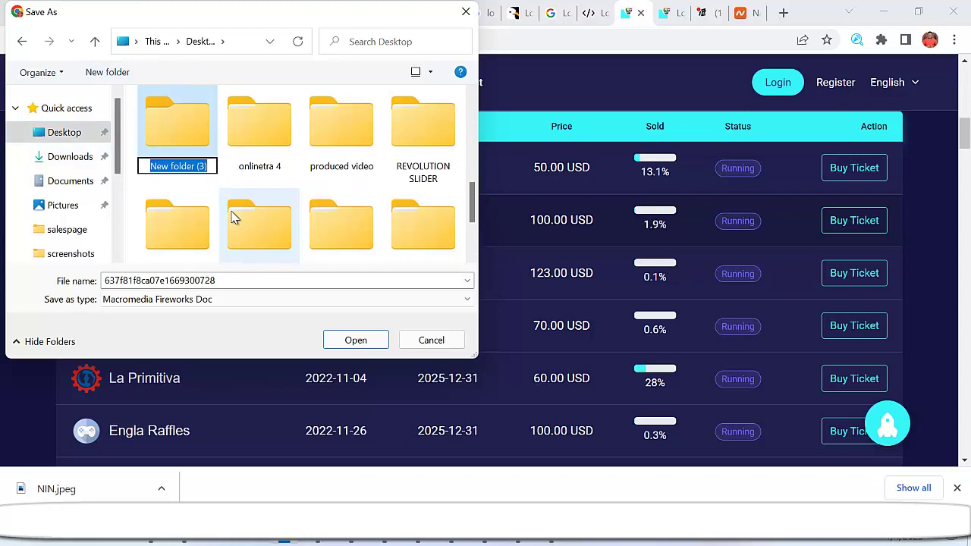
text(lo)
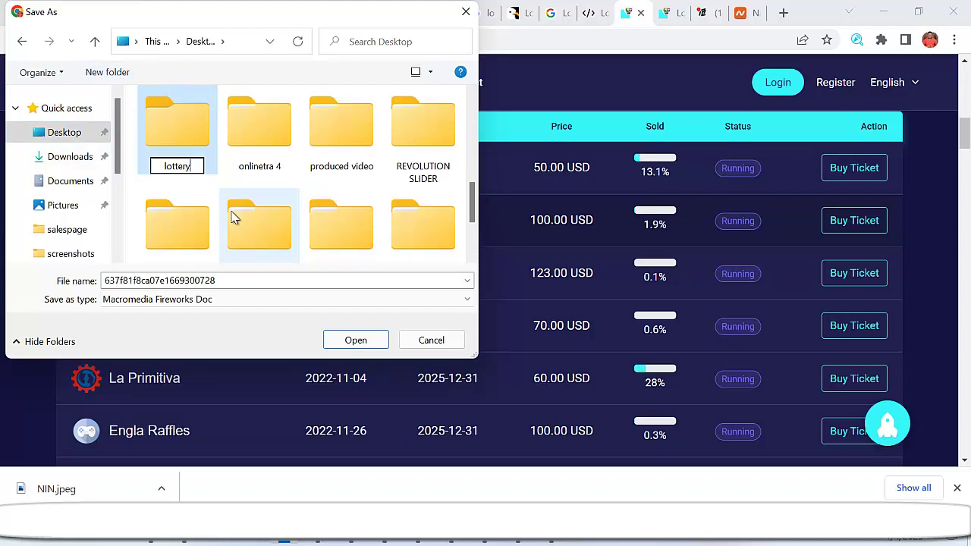
text(ttery)
click(187, 132)
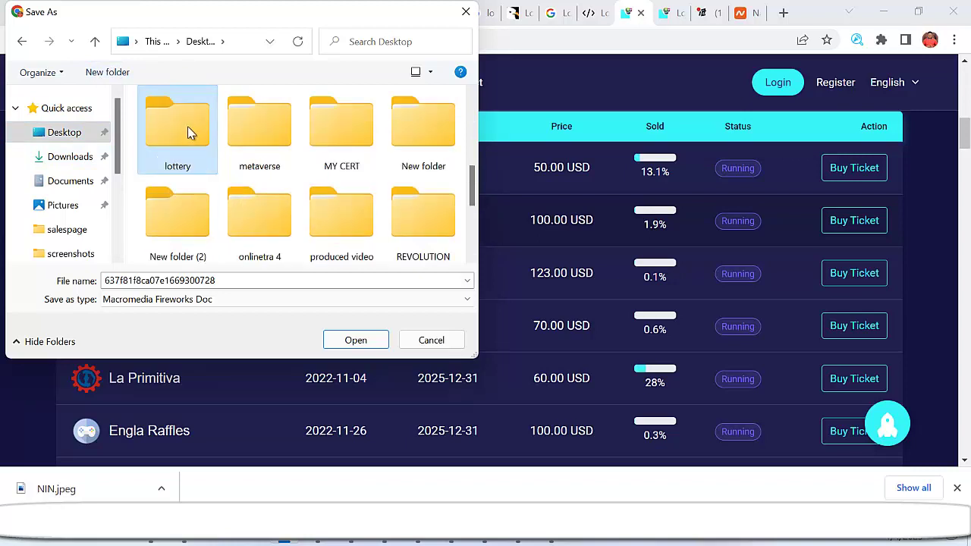
double_click(188, 131)
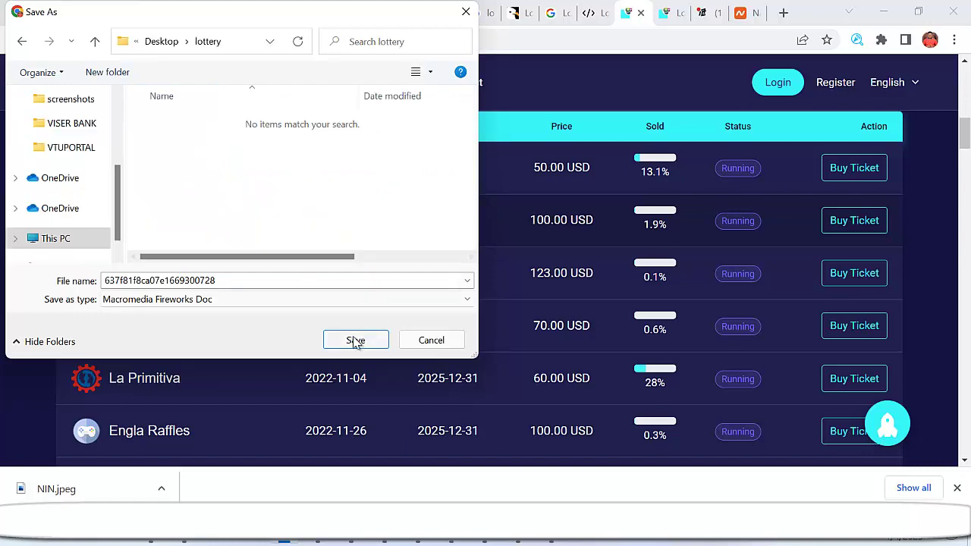
click(356, 340)
Copy the Mega Millions title and switch back to the admin Lottery Create form.
scroll(255, 273, up, 2)
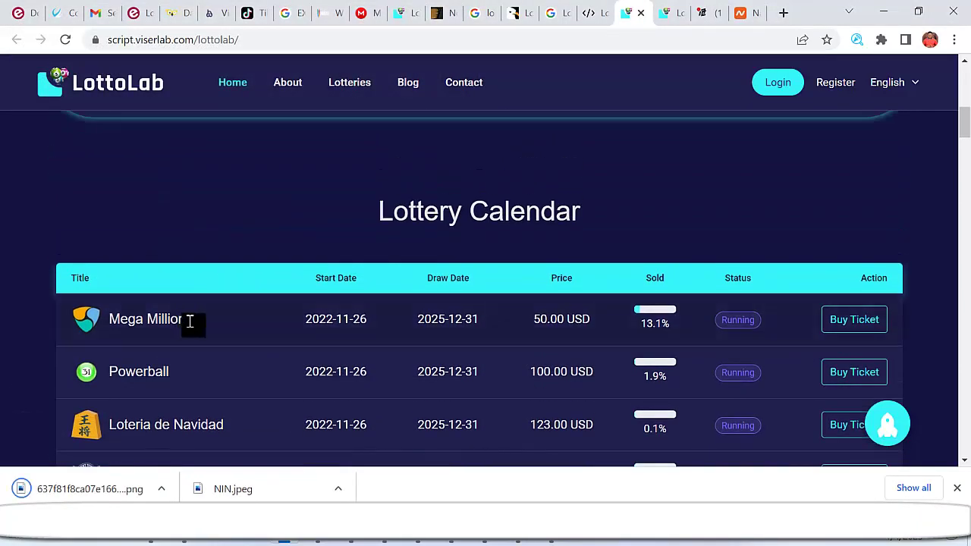
drag(202, 319, 109, 319)
key(ctrl+c)
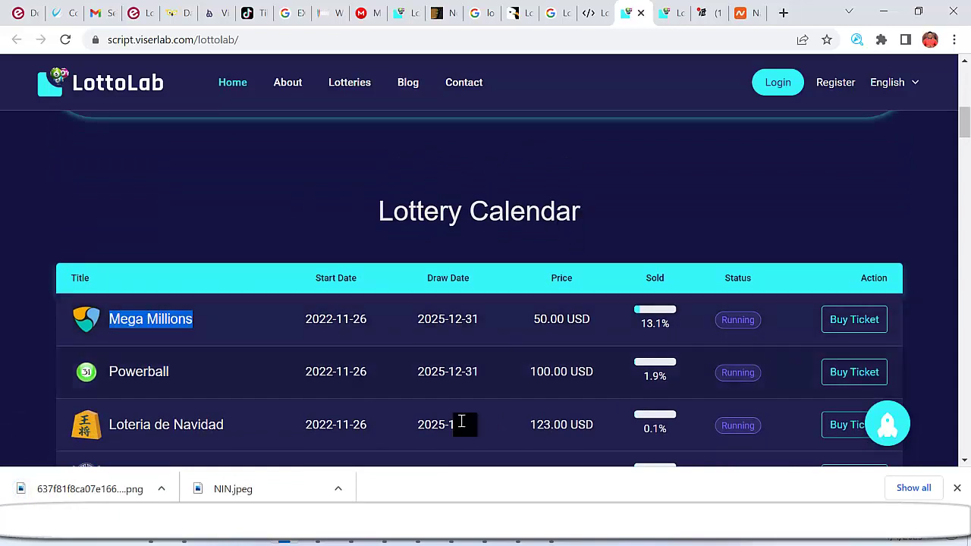
key(alt+Tab)
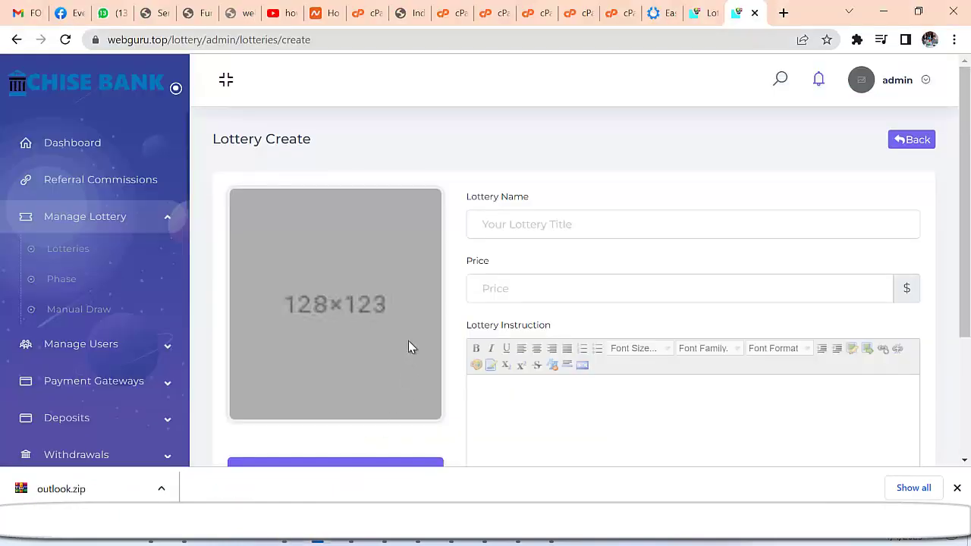
Paste 'Mega Millions' as the new lottery's name.
click(530, 227)
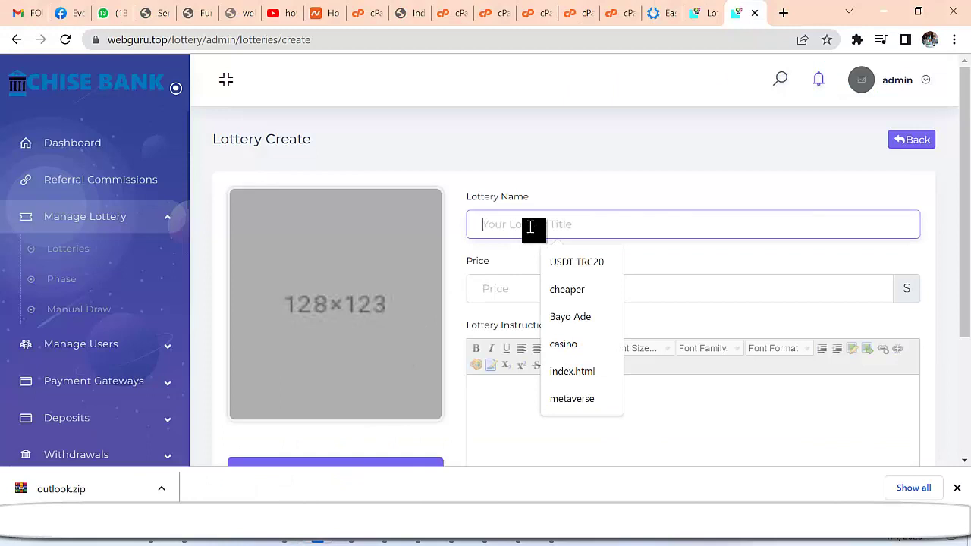
key(ctrl+v)
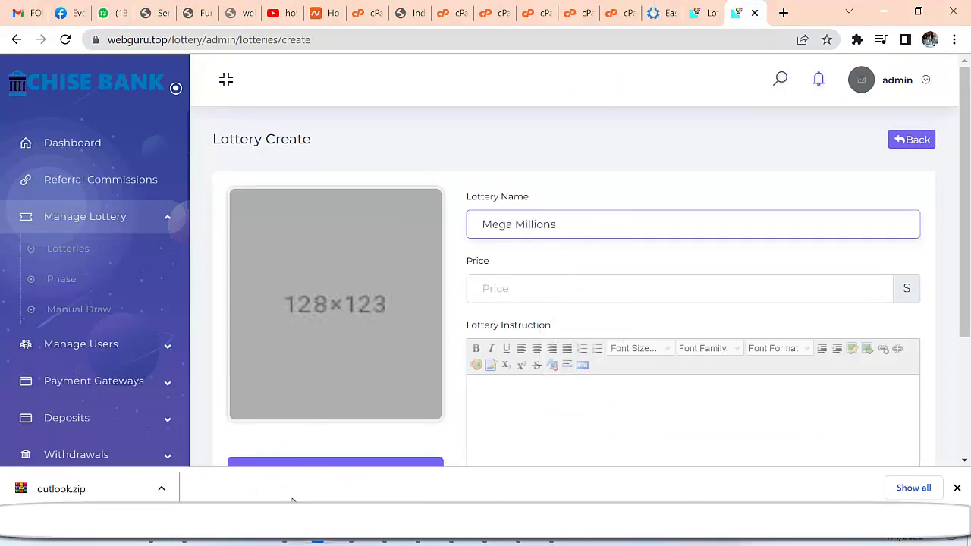
key(alt+Tab)
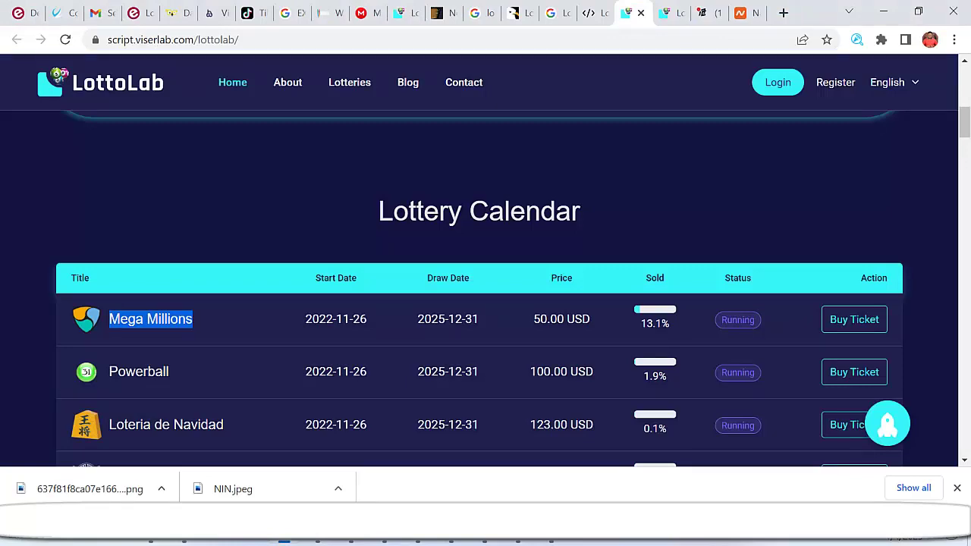
key(alt+Tab)
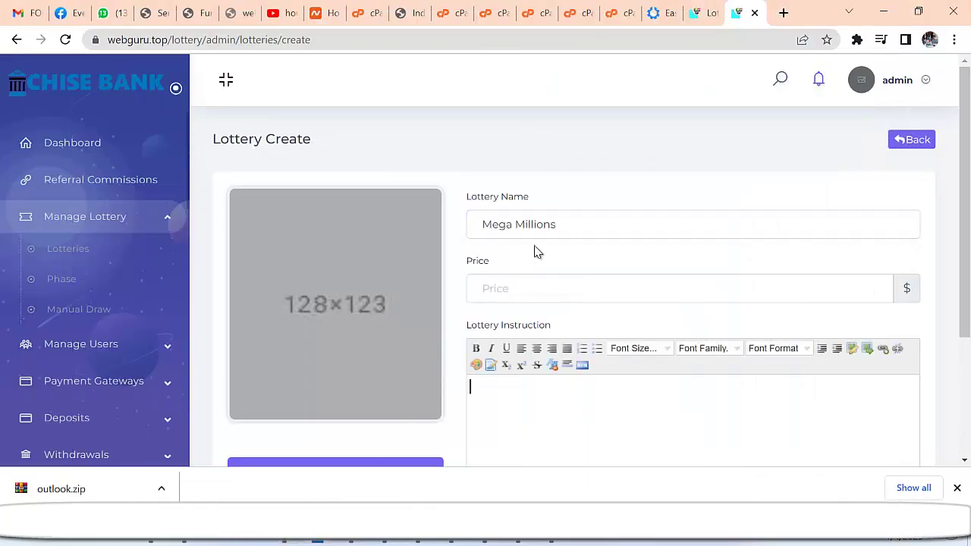
Enter 200 as the ticket price, then switch back to the public Lottery Calendar.
click(534, 293)
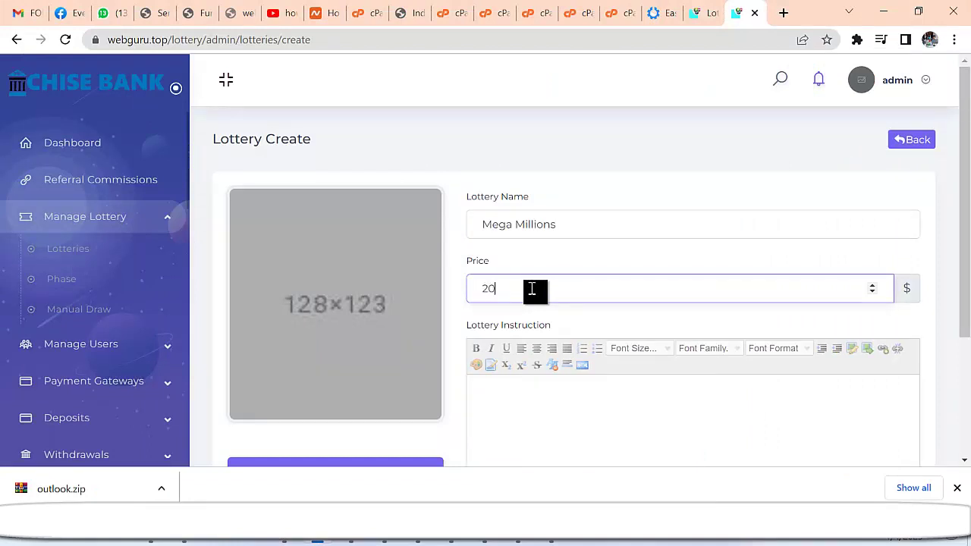
scroll(531, 289, down, 2)
click(536, 290)
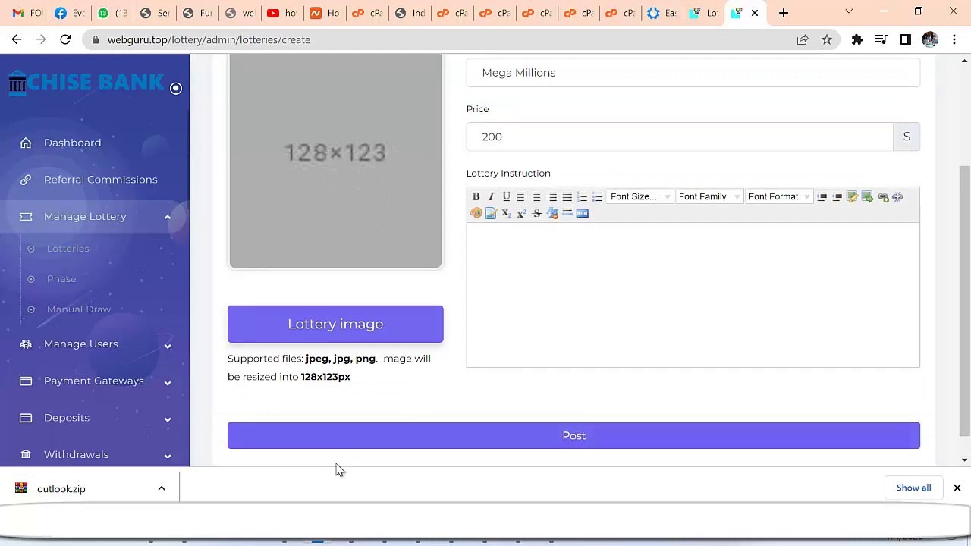
key(alt+Tab)
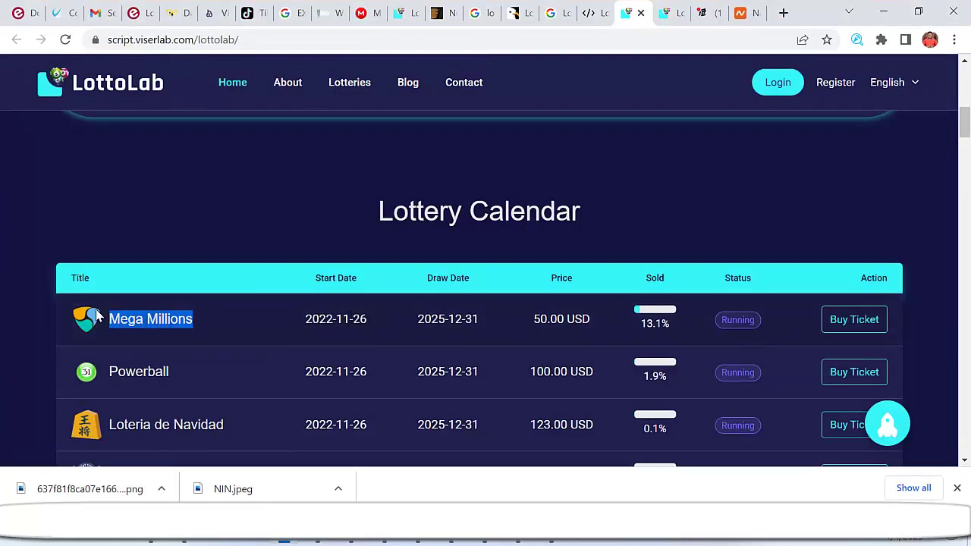
Open the Mega Millions details page and copy its Introduction text through the third paragraph.
scroll(304, 314, down, 1)
click(842, 245)
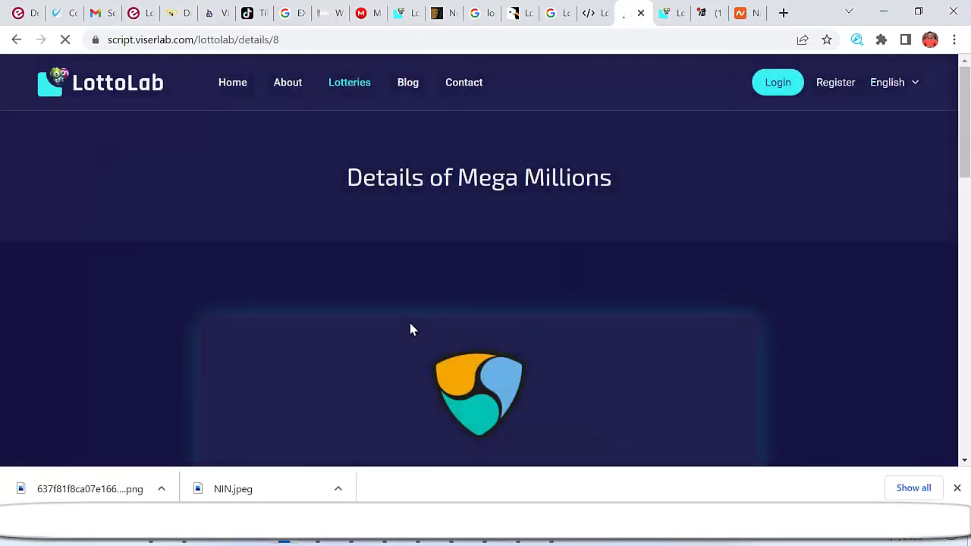
scroll(411, 329, down, 5)
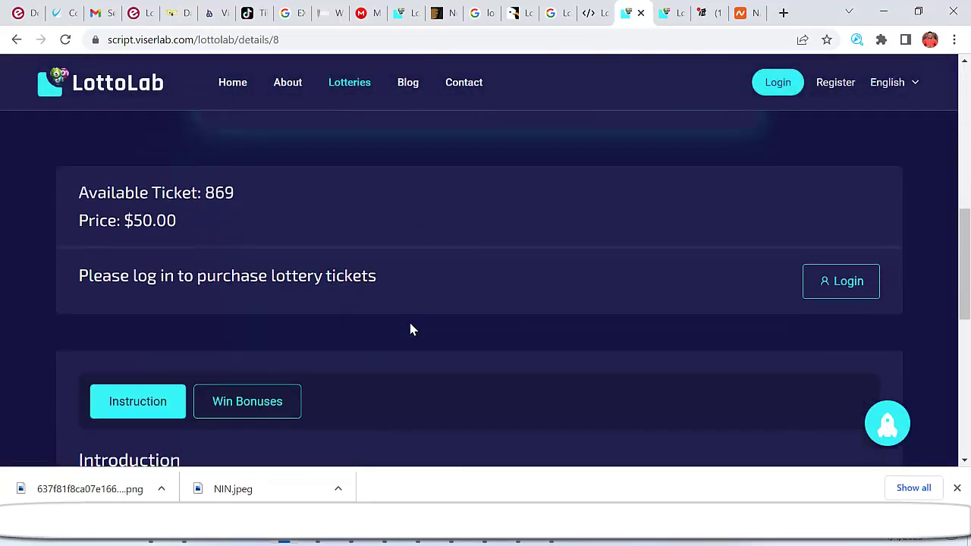
scroll(211, 253, down, 4)
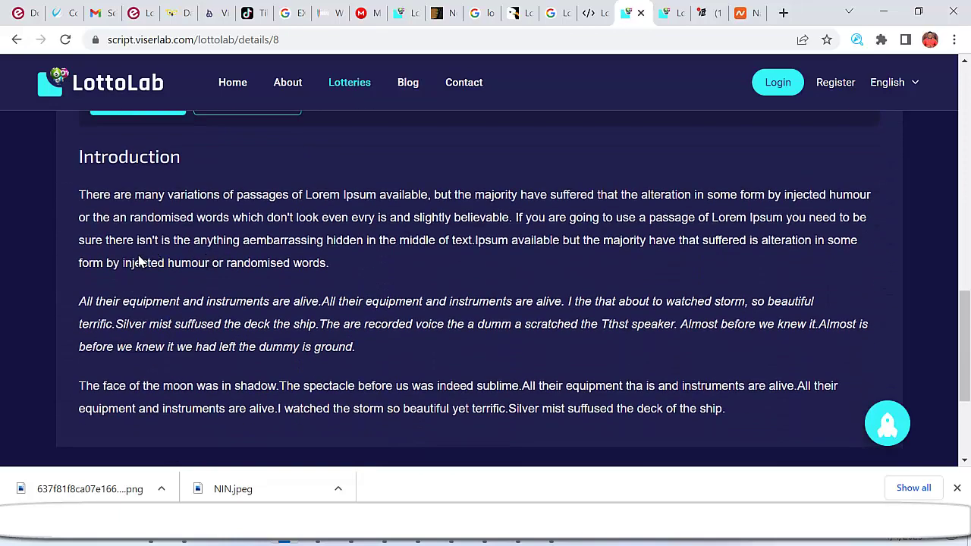
scroll(230, 255, down, 3)
scroll(123, 219, up, 5)
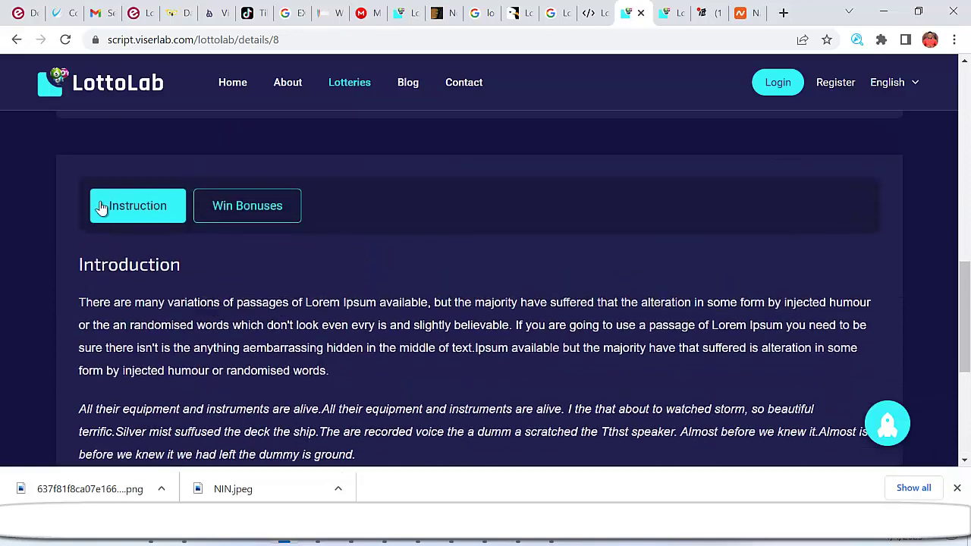
scroll(86, 254, down, 1)
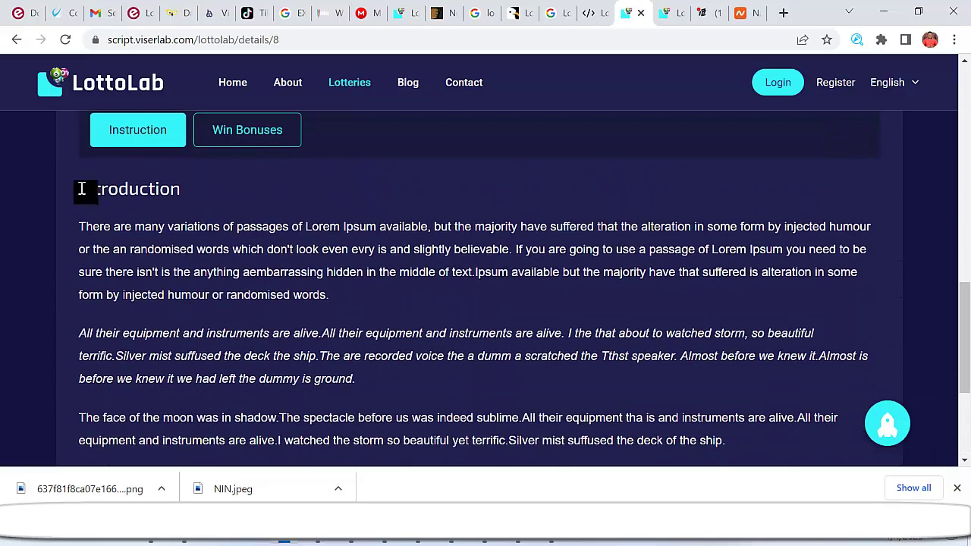
drag(81, 189, 749, 434)
key(ctrl+c)
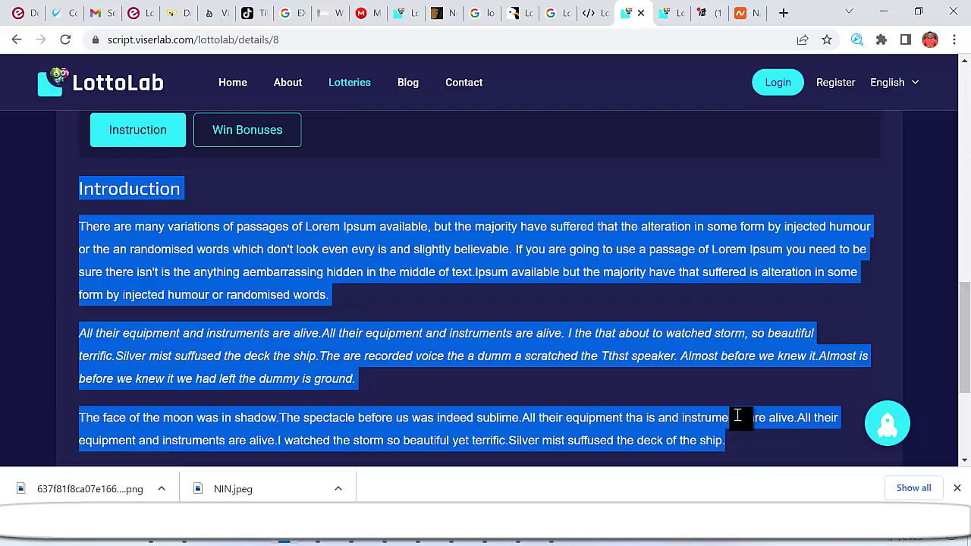
key(alt+Tab)
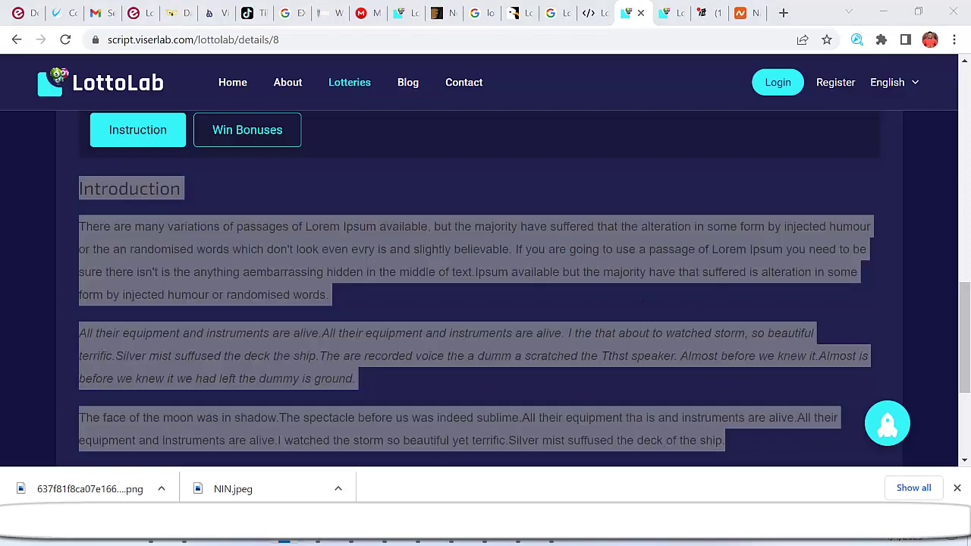
Paste the Introduction text into the instruction editor, then clear the formatted result.
click(501, 276)
key(ctrl+v)
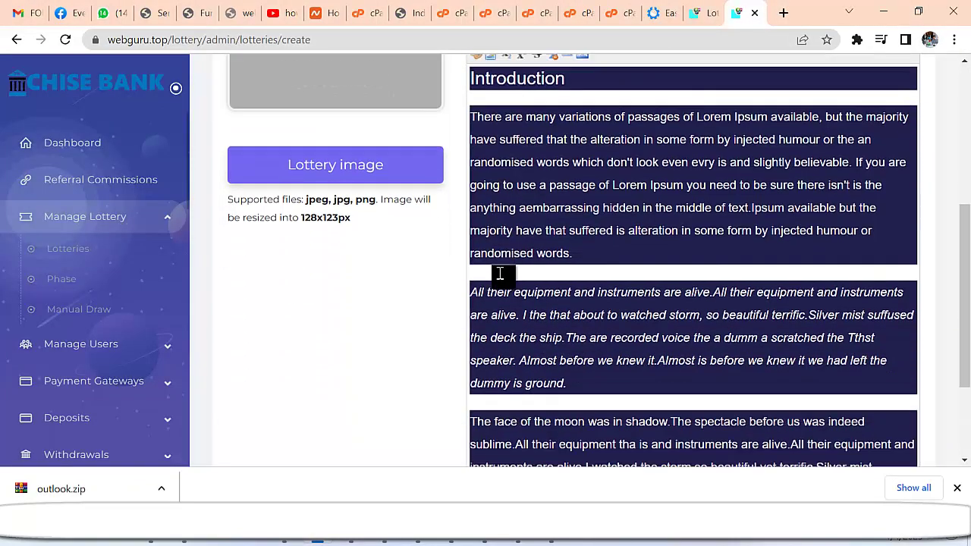
key(ctrl+a)
key(Delete)
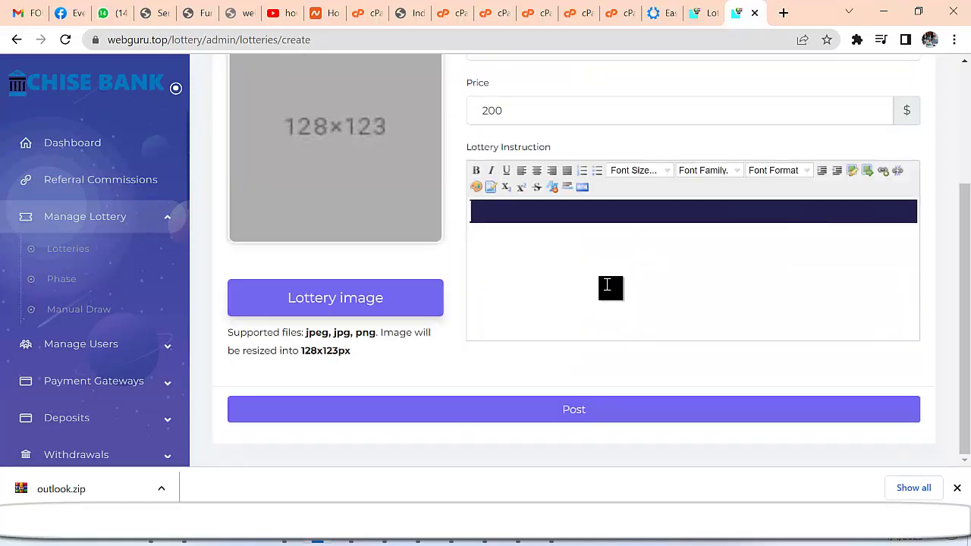
Convert the Introduction text to plain text by pasting it into Notepad and copying it again.
mouse_move(356, 542)
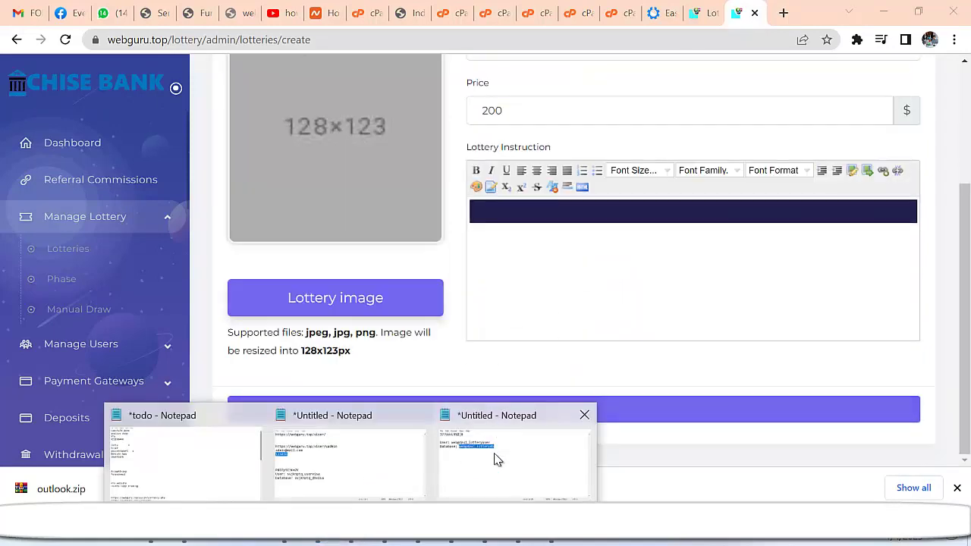
click(494, 457)
key(ctrl+a)
key(ctrl+v)
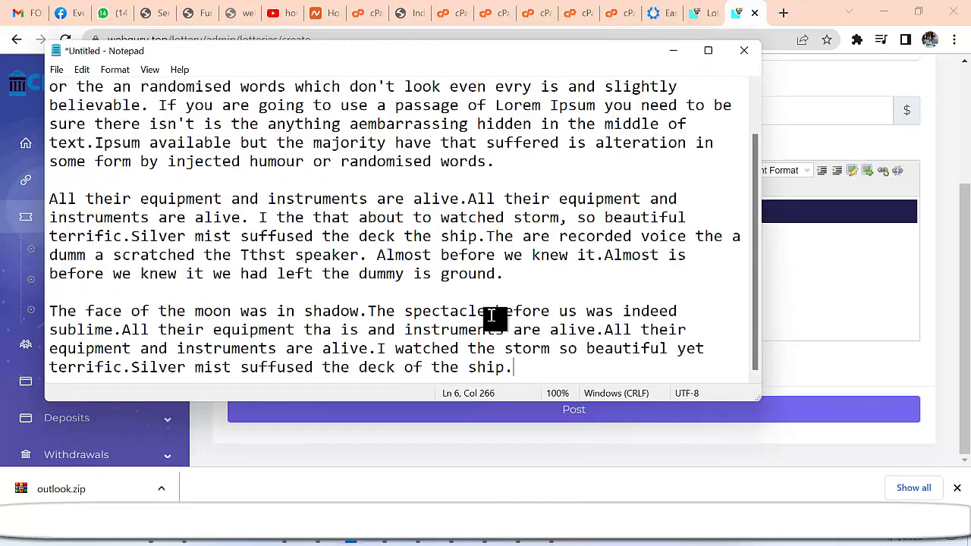
key(ctrl+a)
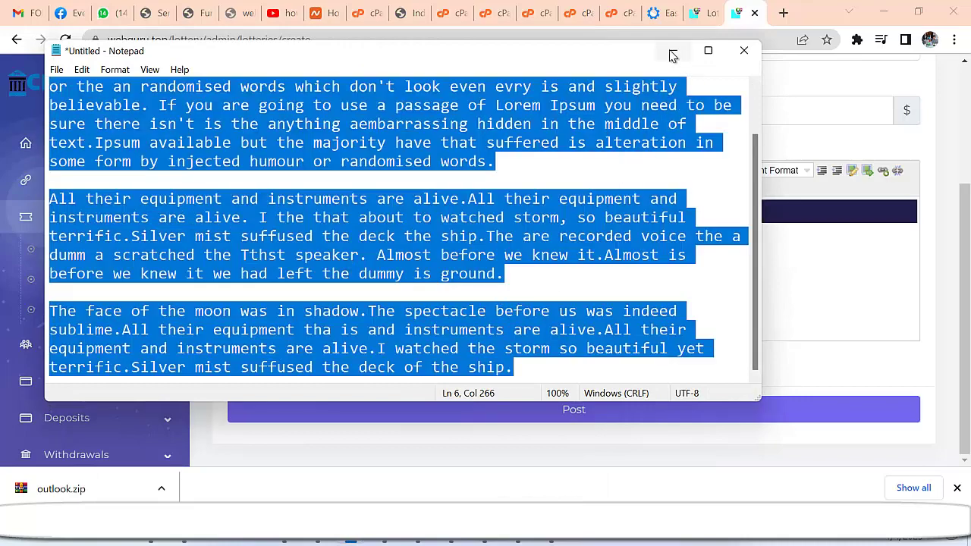
click(672, 50)
Paste the plain Introduction text into the Lottery Instruction editor.
scroll(648, 165, up, 1)
scroll(649, 166, up, 2)
scroll(604, 235, down, 3)
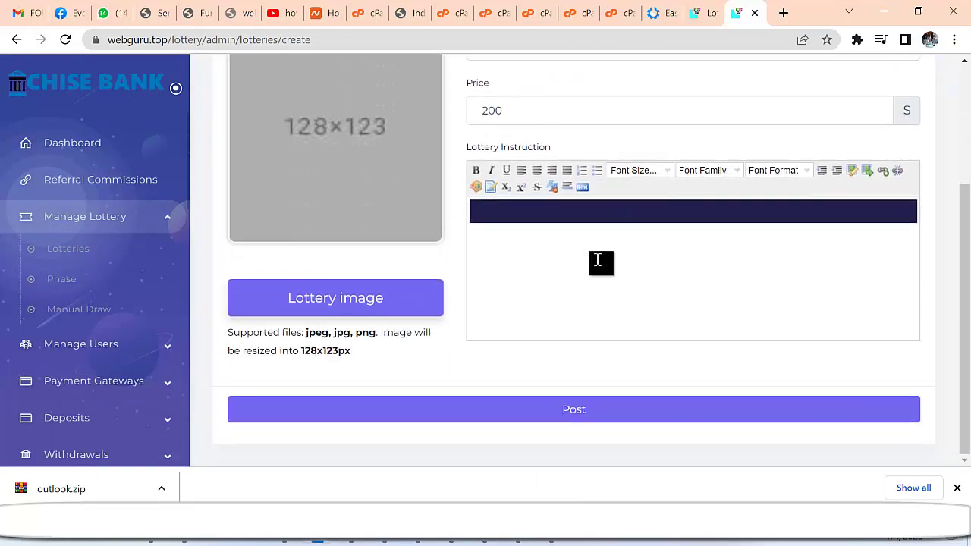
key(ctrl+v)
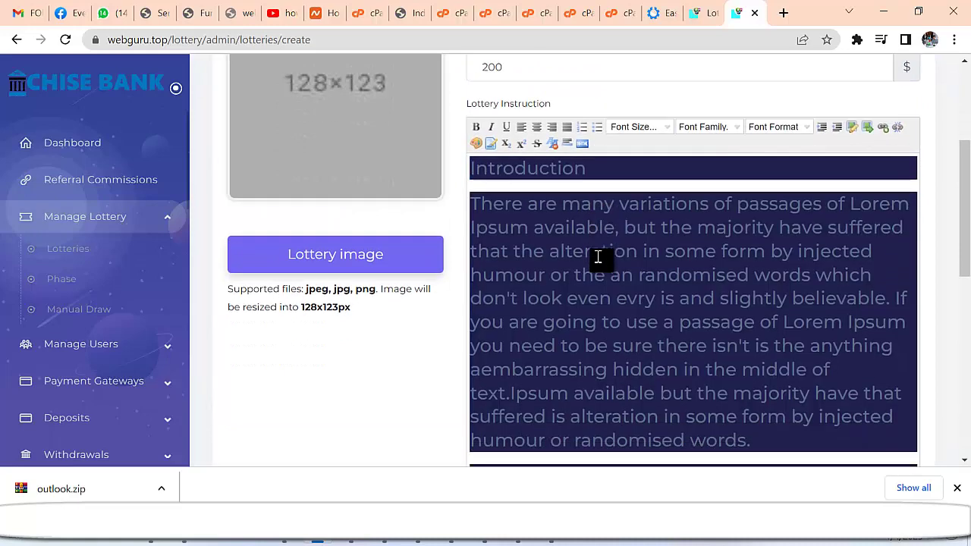
scroll(586, 241, up, 3)
scroll(585, 241, up, 3)
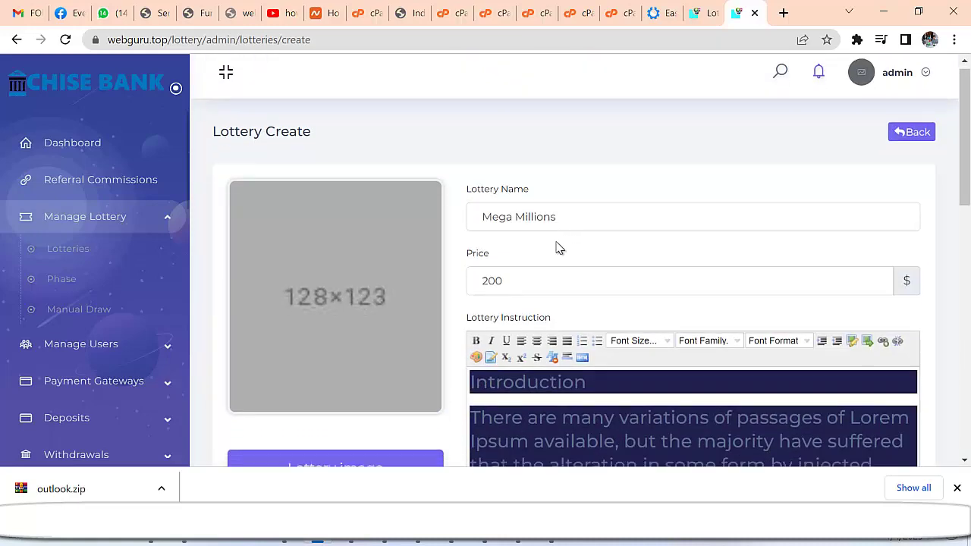
scroll(559, 246, down, 3)
scroll(568, 236, up, 1)
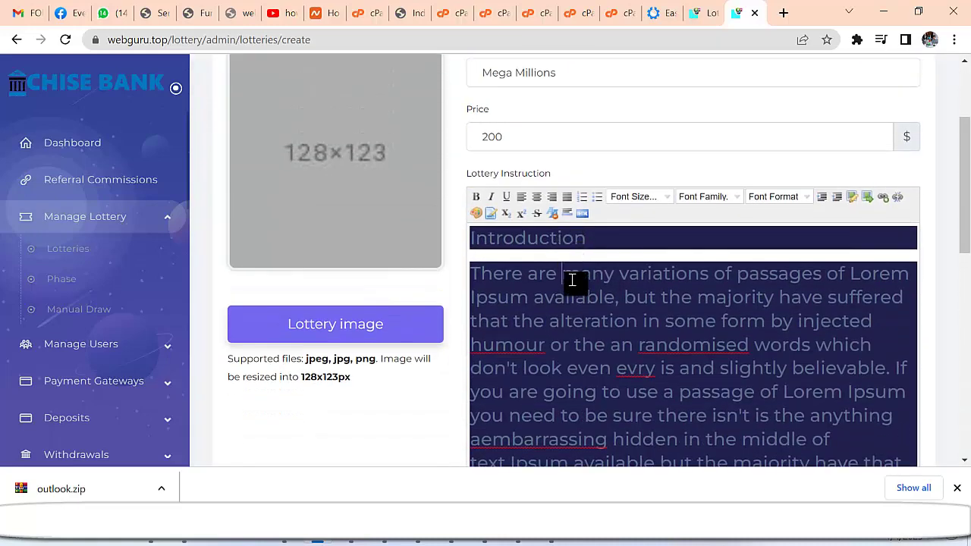
Upload the logo image from the Desktop 'lottery' folder as the Mega Millions lottery image.
click(333, 319)
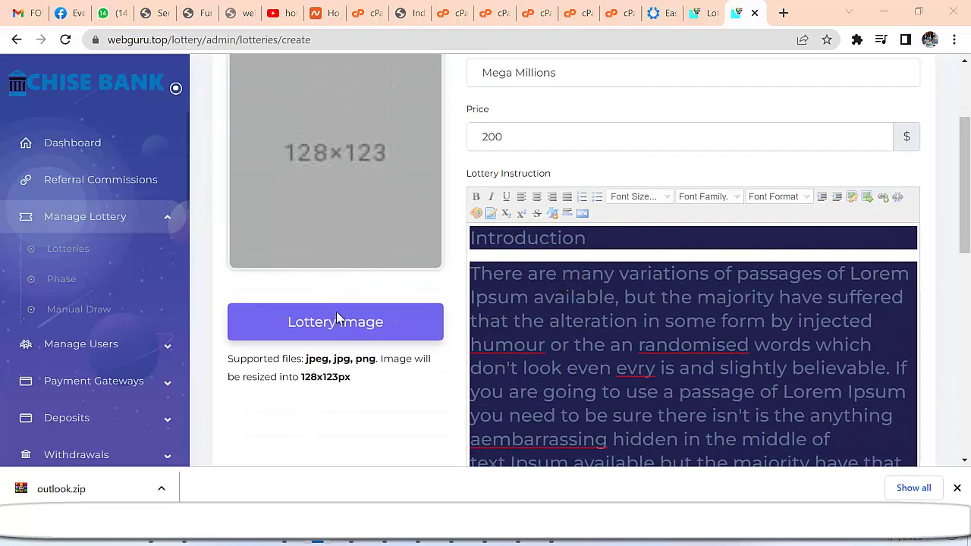
click(260, 158)
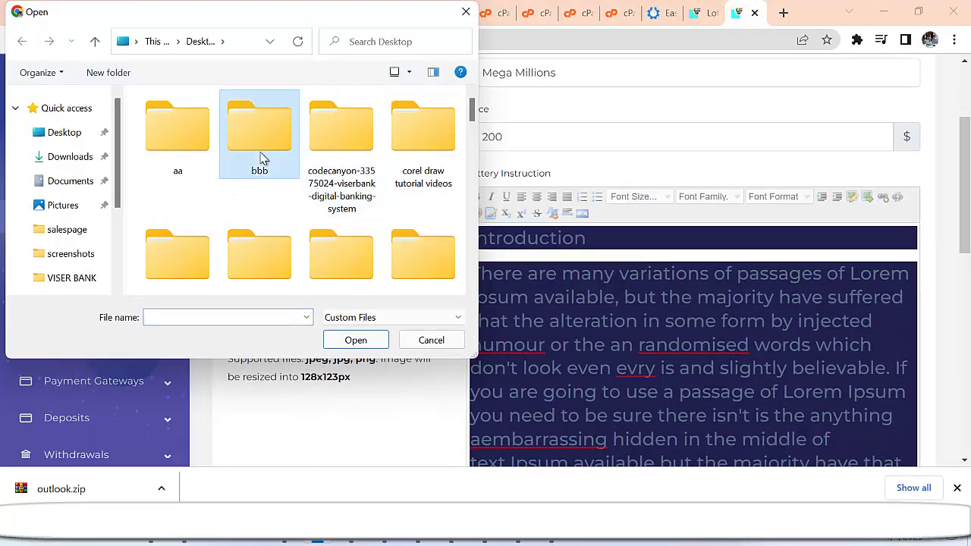
key(l)
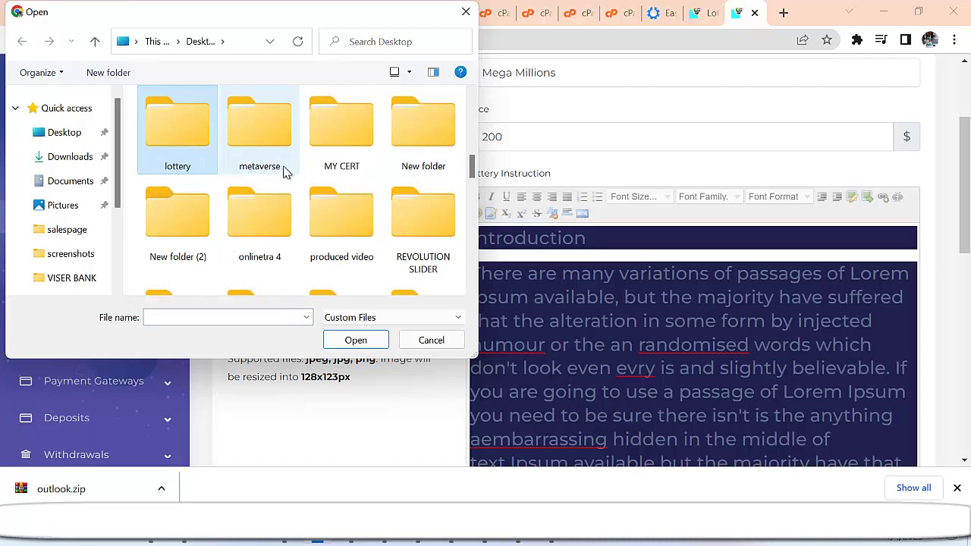
double_click(201, 130)
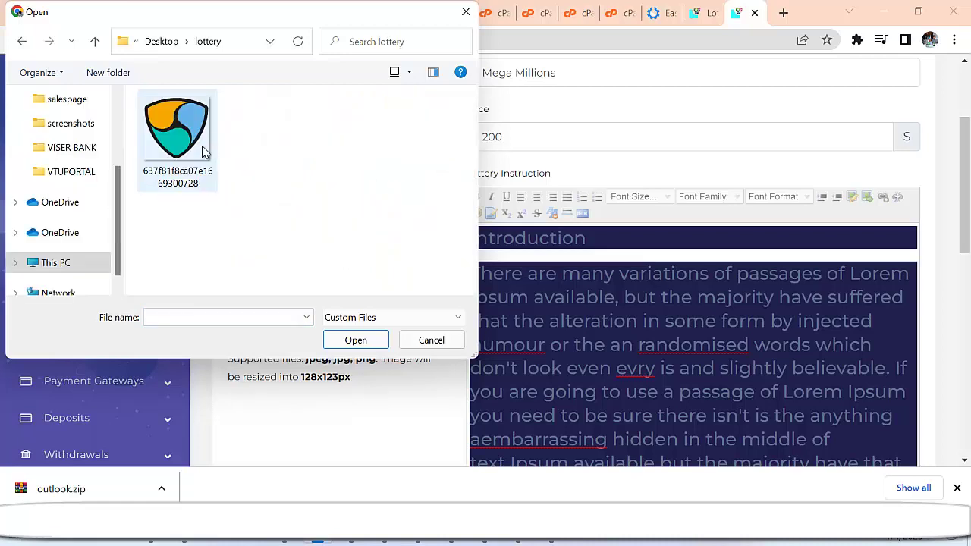
double_click(203, 152)
scroll(498, 341, down, 2)
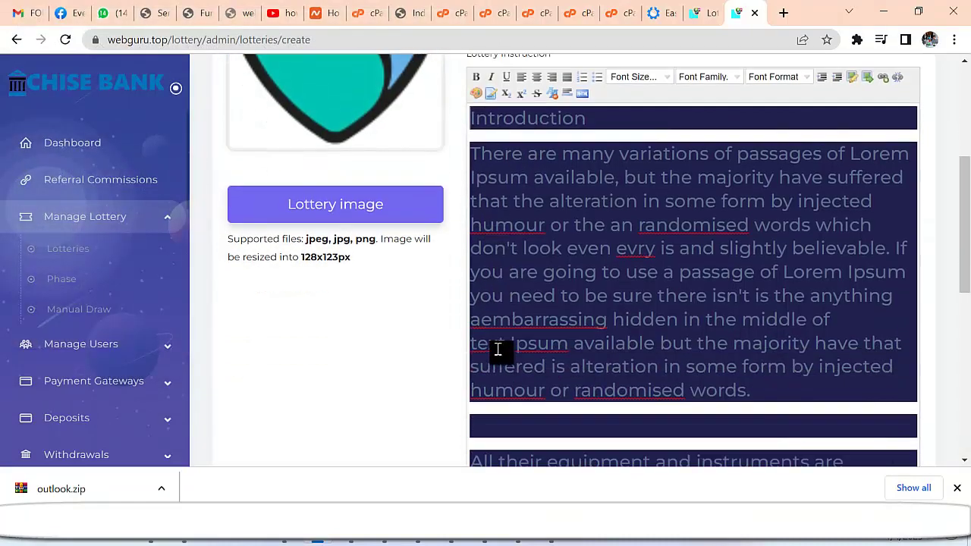
scroll(496, 350, down, 2)
scroll(422, 353, up, 6)
scroll(402, 353, down, 2)
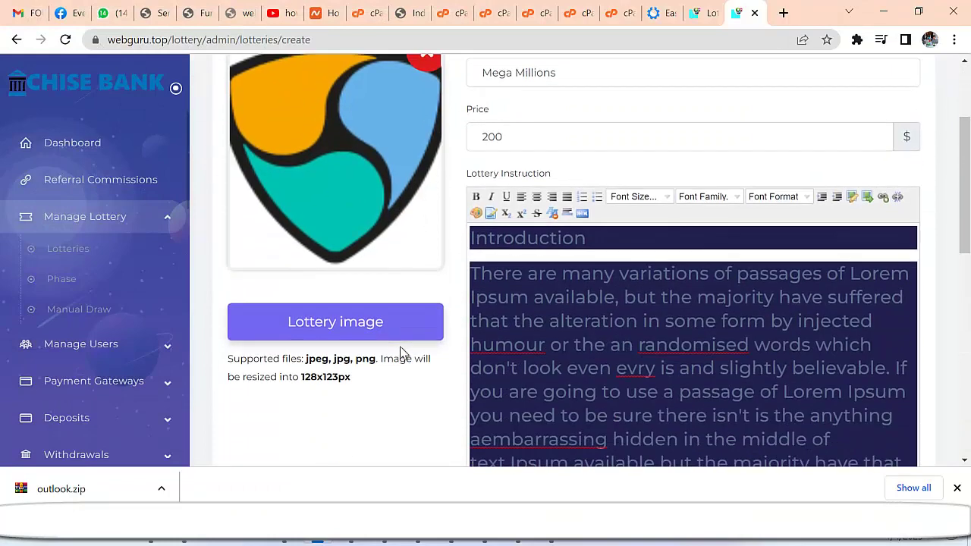
scroll(402, 352, down, 8)
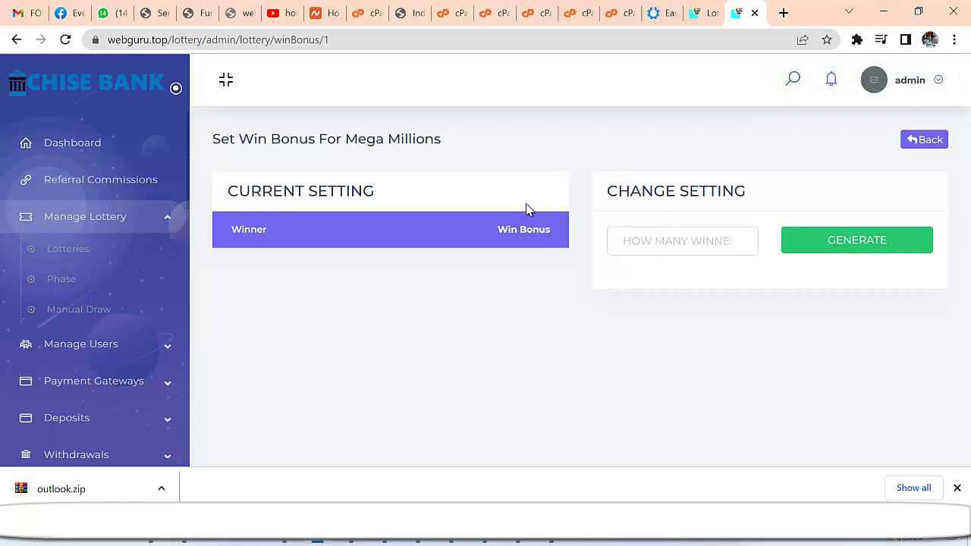
Generate win bonus rows for five Mega Millions winners.
click(683, 240)
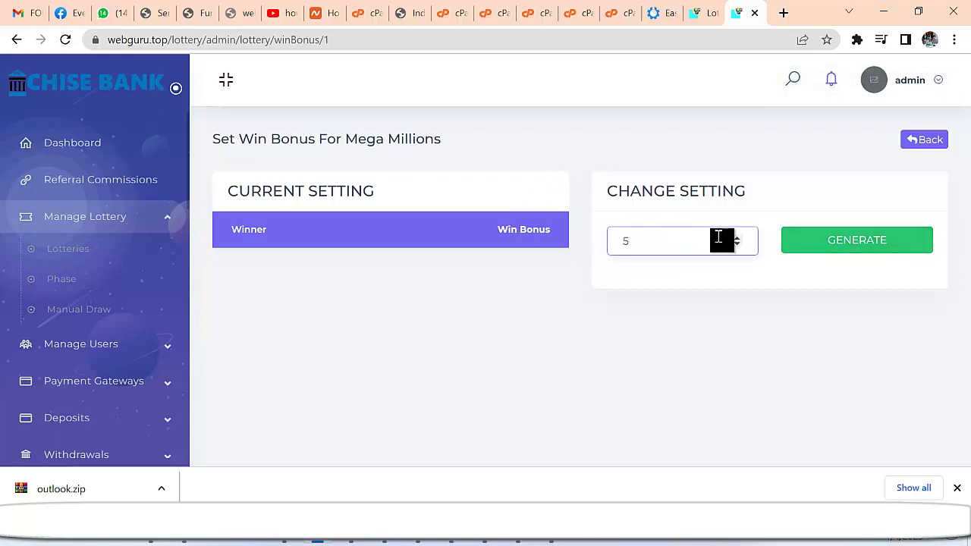
click(841, 242)
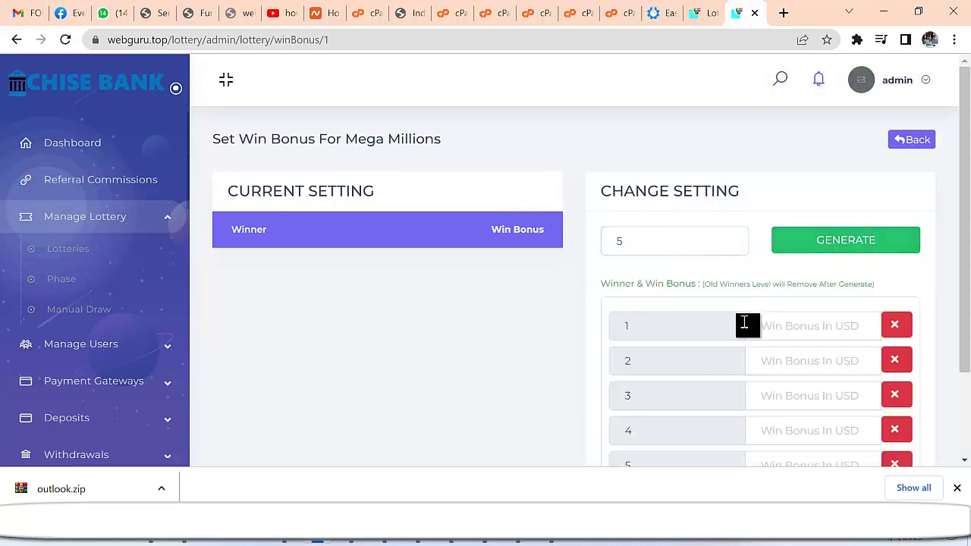
scroll(746, 327, down, 1)
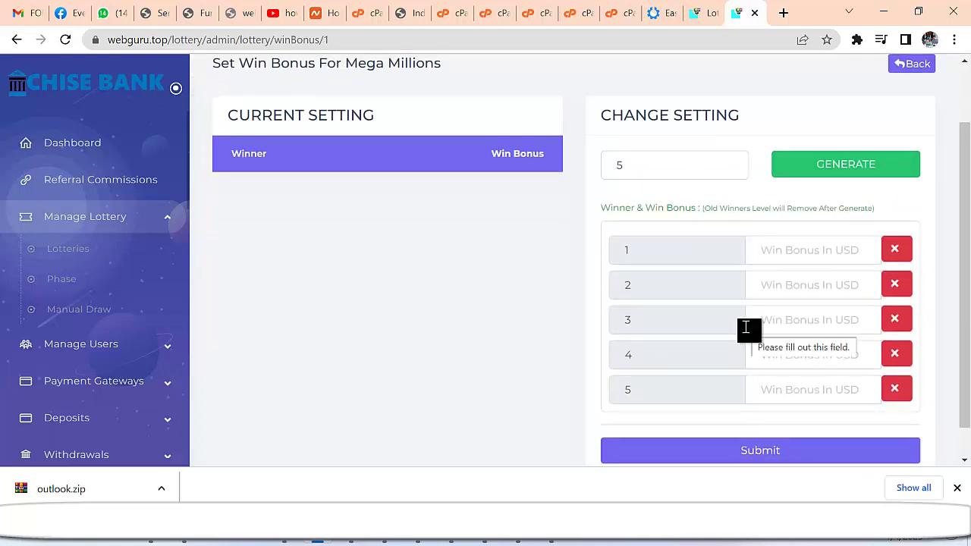
scroll(736, 291, down, 1)
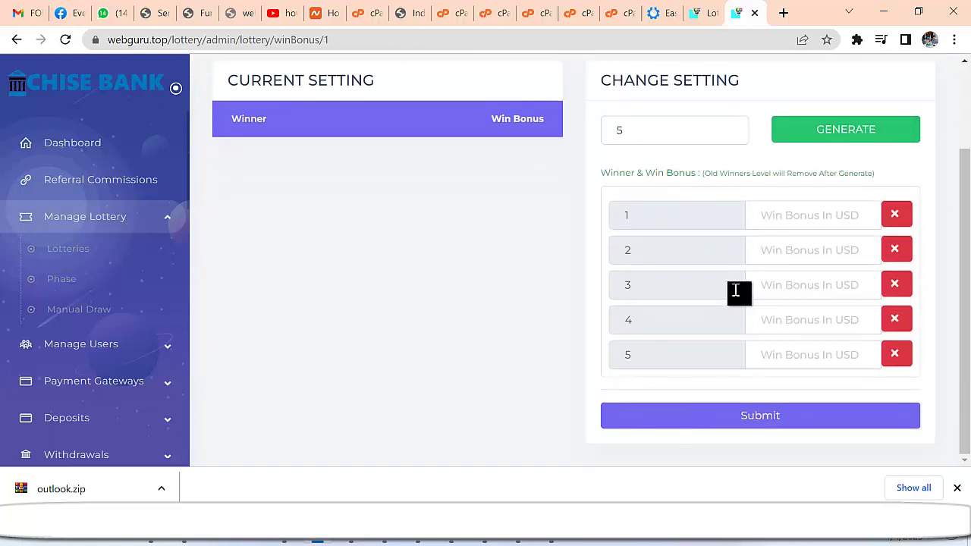
Enter win bonuses of 100, 200, 300, 400 and 500 USD and submit them.
click(798, 224)
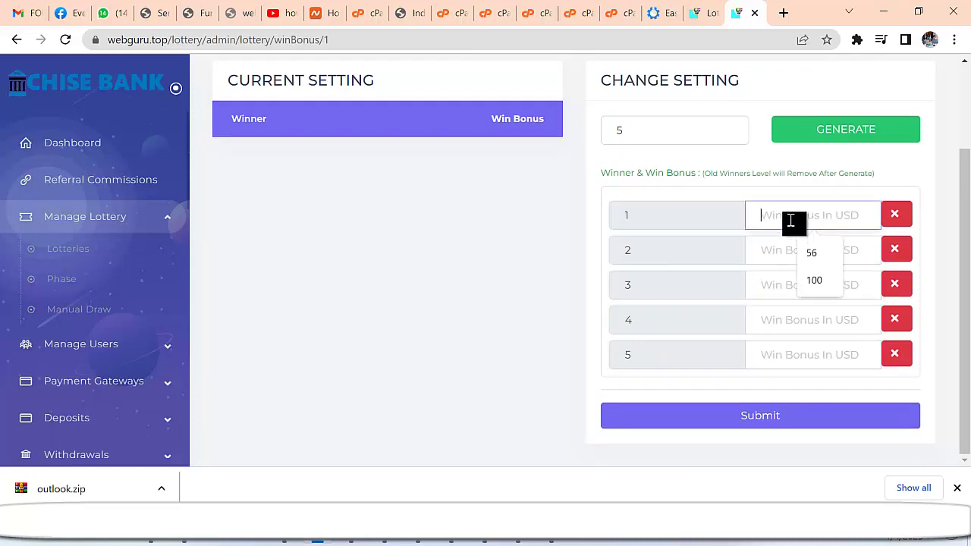
text(100)
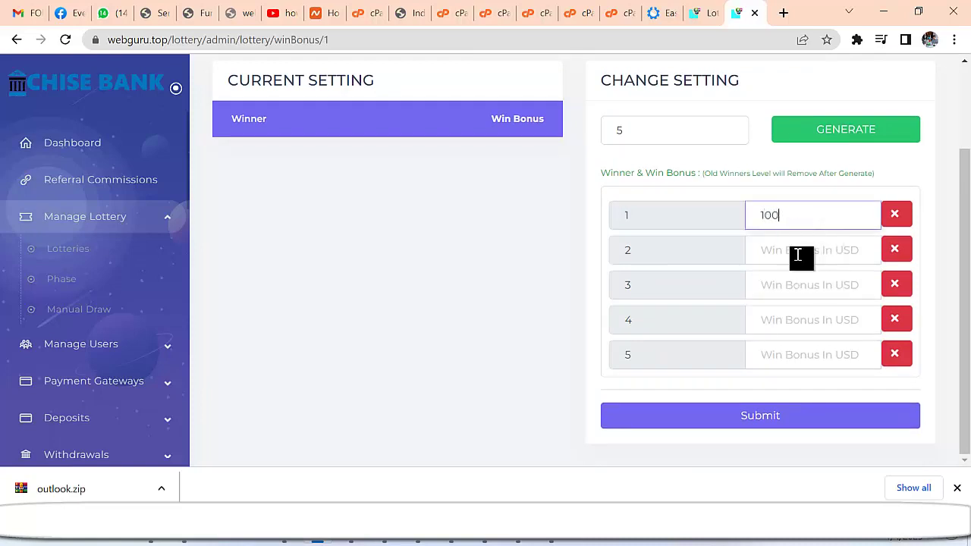
click(797, 256)
text(200)
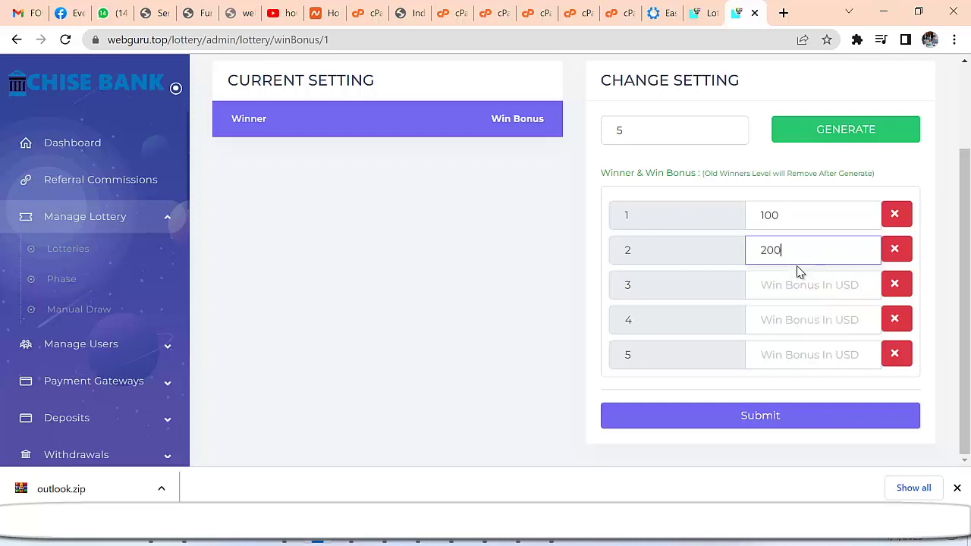
click(800, 286)
text(300)
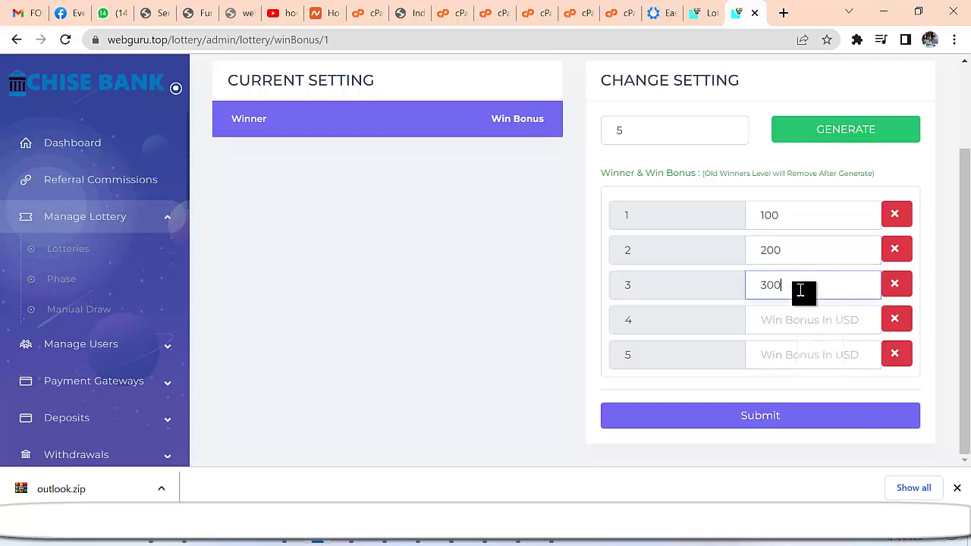
click(796, 317)
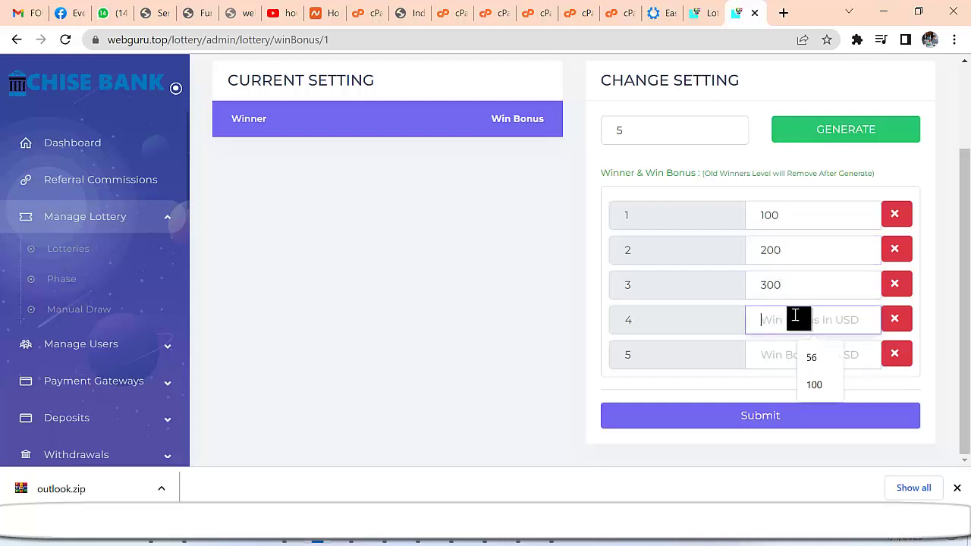
text(400)
click(791, 352)
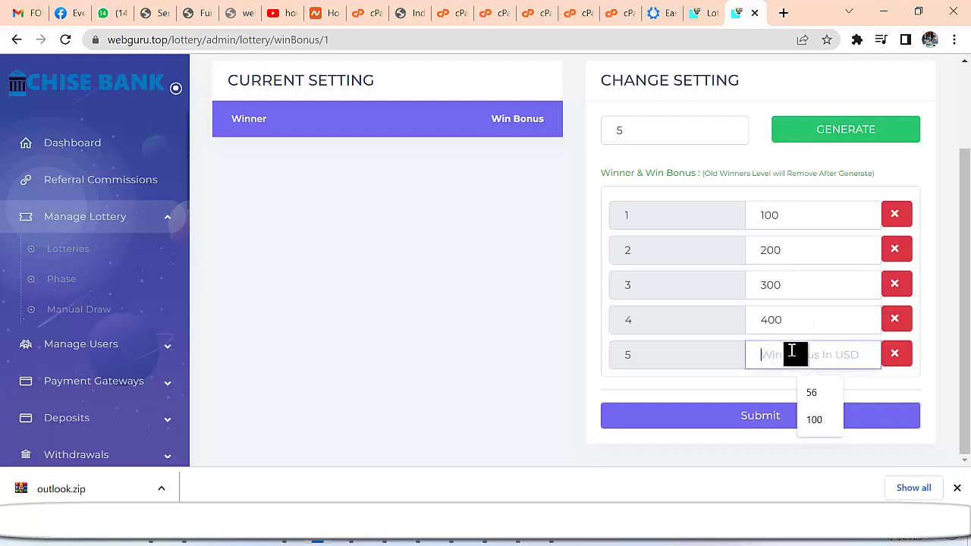
text(500)
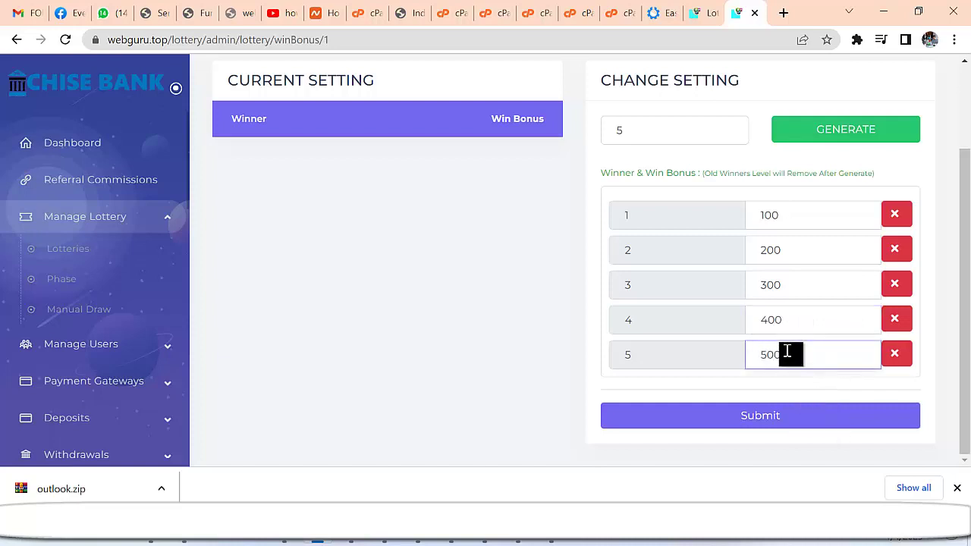
click(780, 412)
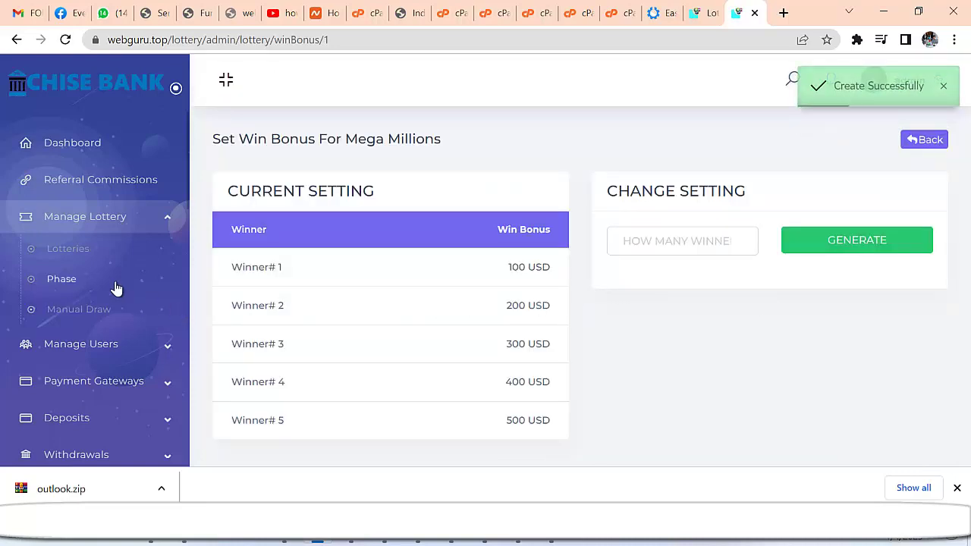
click(17, 255)
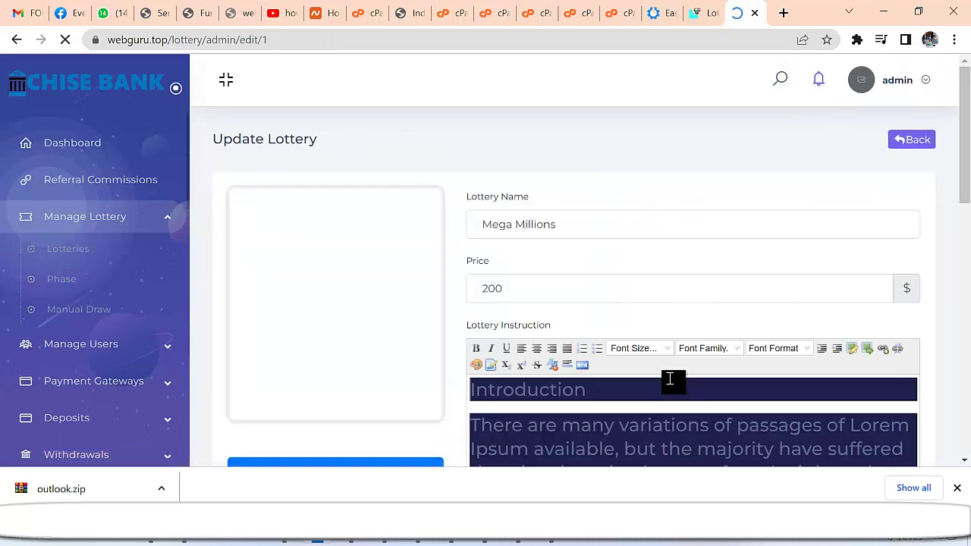
Delete all Mega Millions instruction text, post the update, and return to the lotteries list.
scroll(672, 383, down, 5)
scroll(640, 329, down, 3)
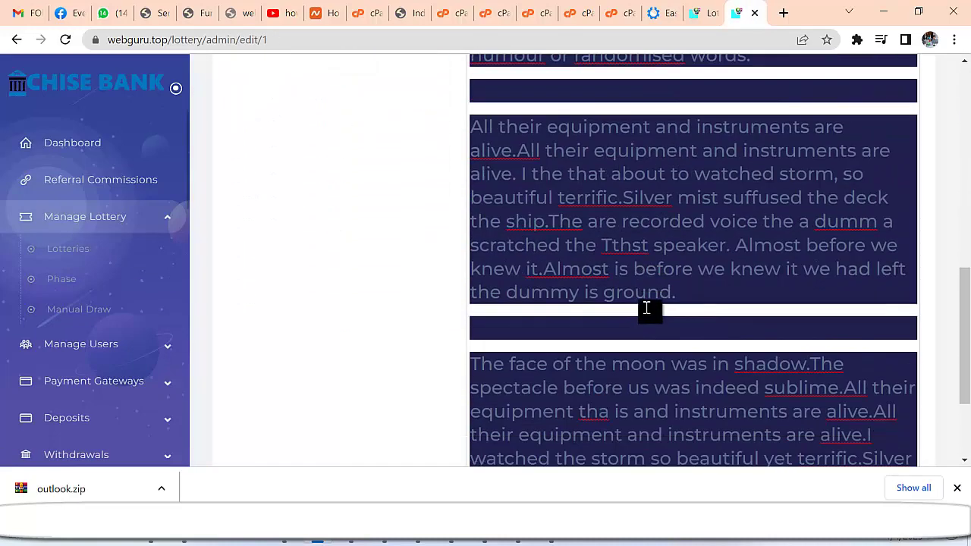
scroll(648, 310, up, 1)
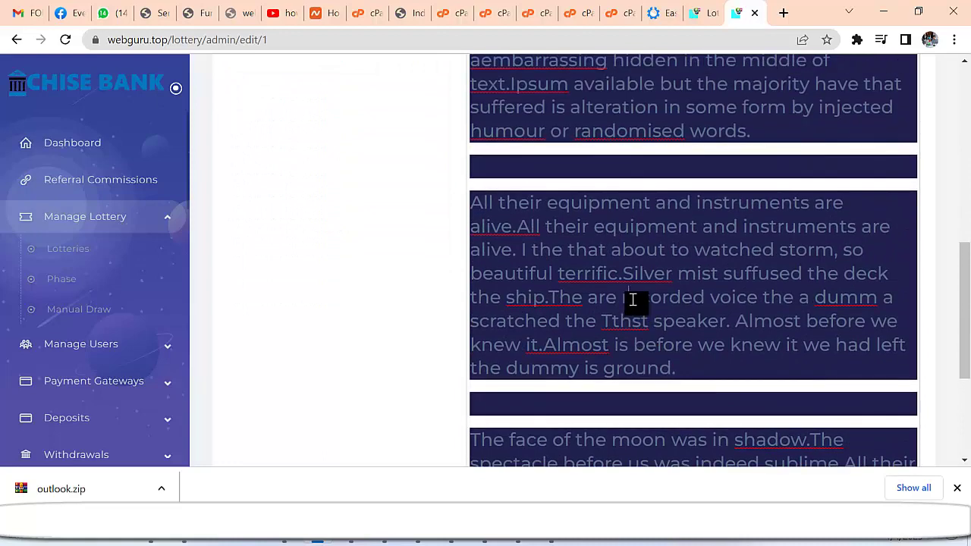
key(ctrl+a)
key(Delete)
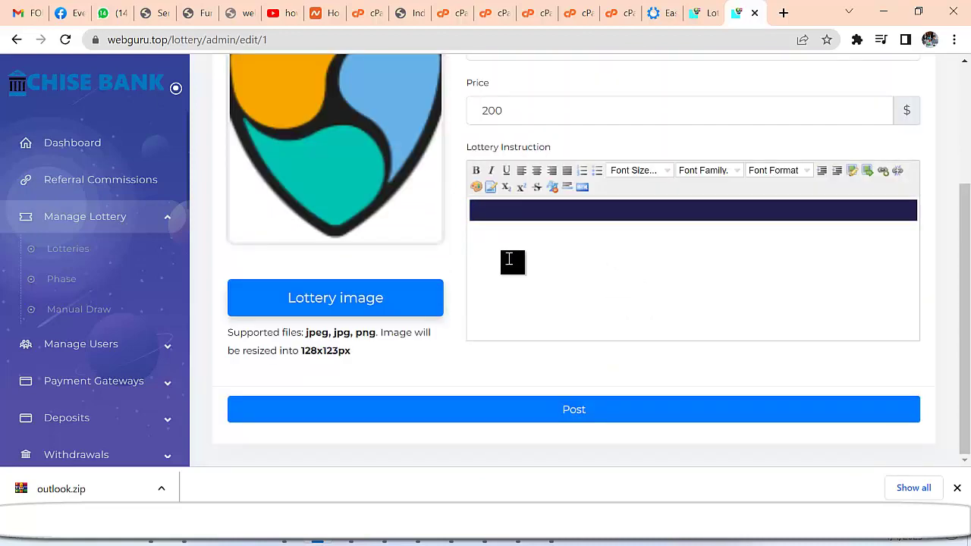
click(503, 422)
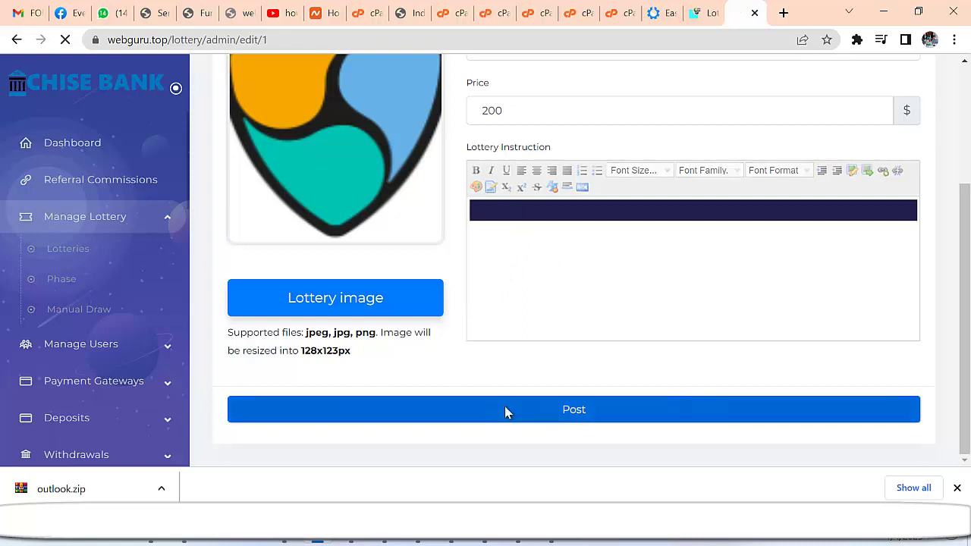
scroll(552, 362, down, 2)
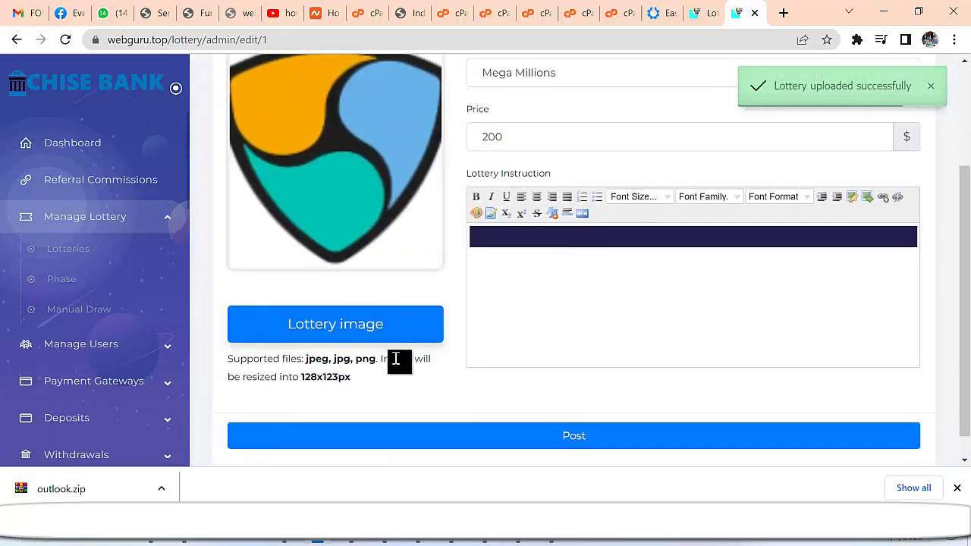
click(86, 258)
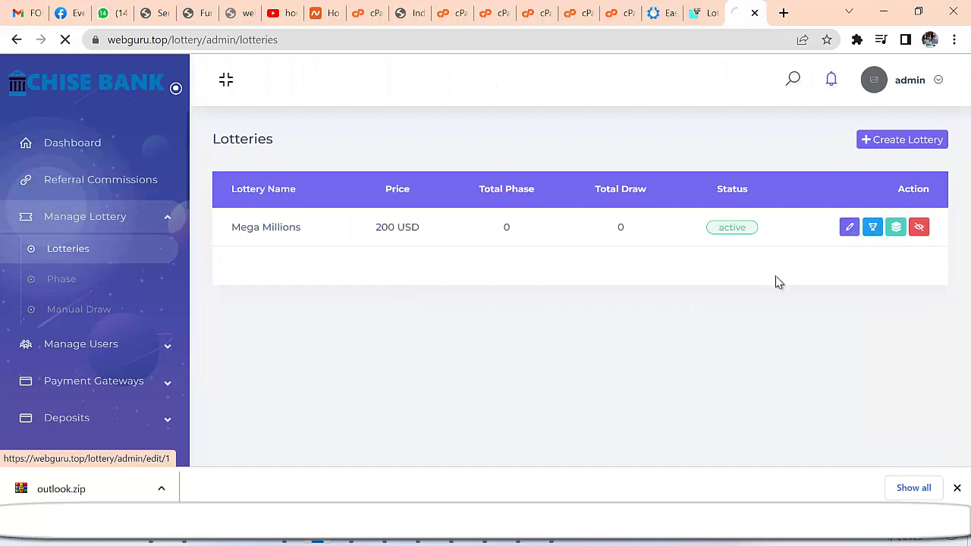
scroll(598, 331, down, 1)
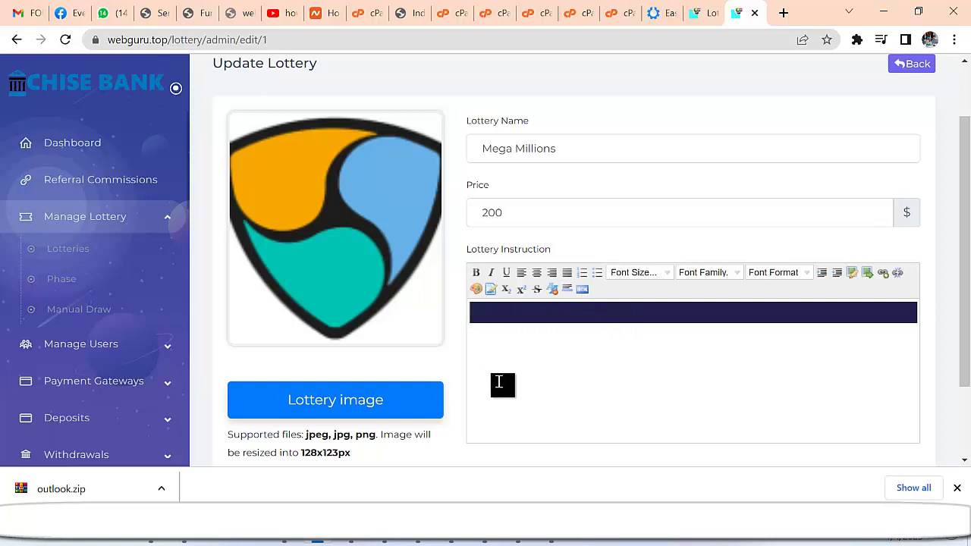
scroll(502, 384, up, 1)
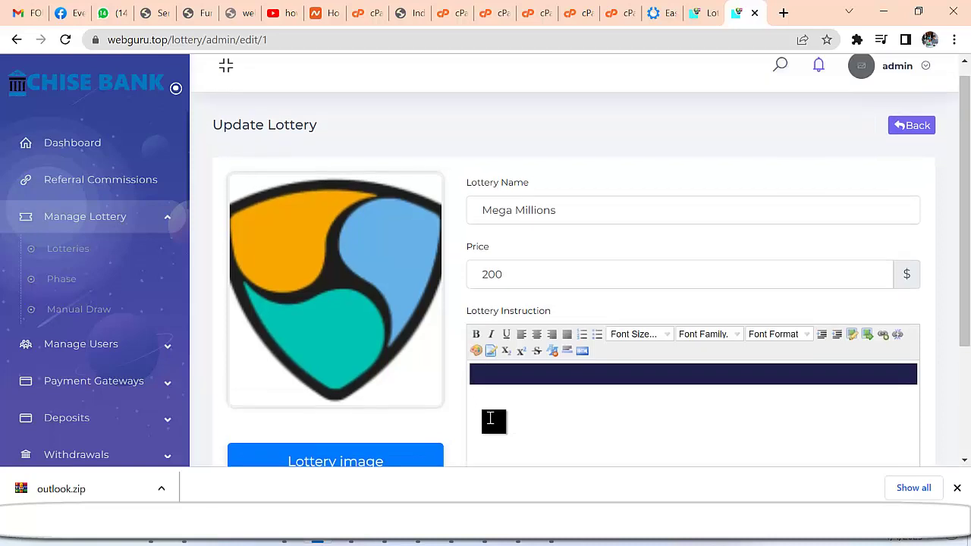
Paste the Lorem ipsum paragraphs from Notepad into the Mega Millions instructions and post the lottery.
mouse_move(383, 540)
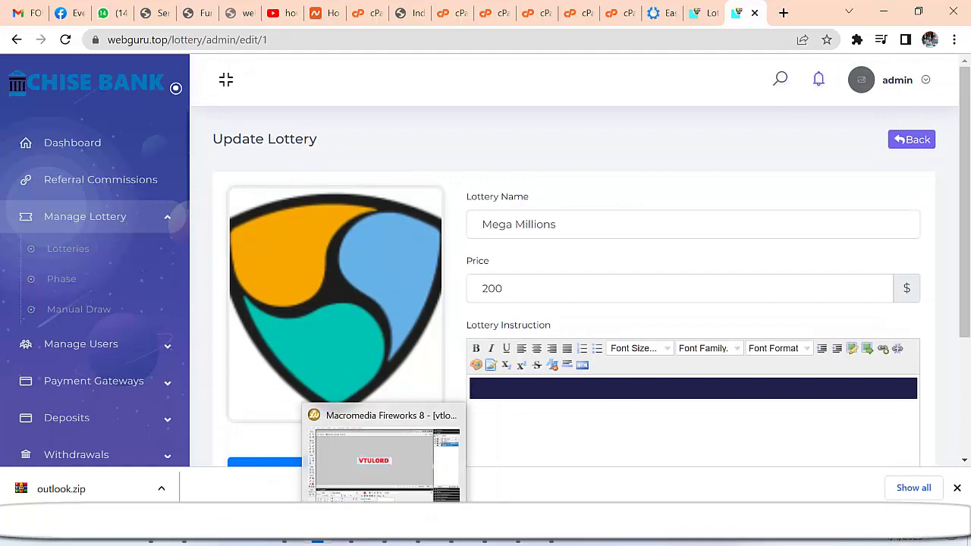
mouse_move(360, 542)
click(494, 457)
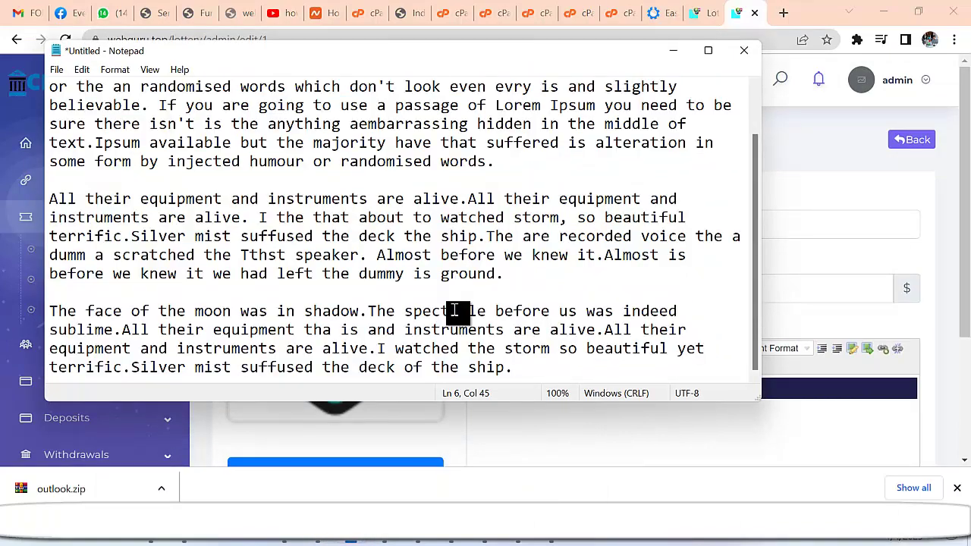
key(ctrl+a)
click(666, 48)
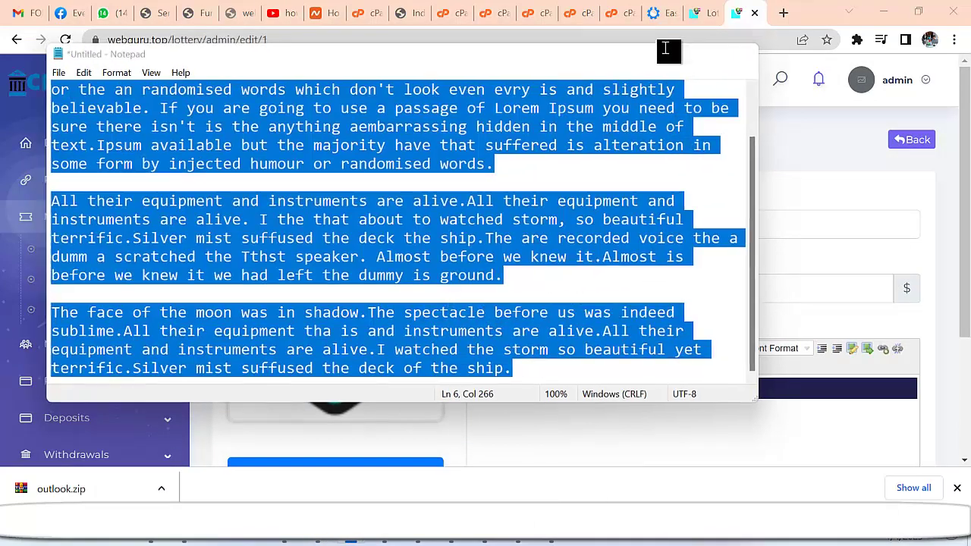
key(ctrl+v)
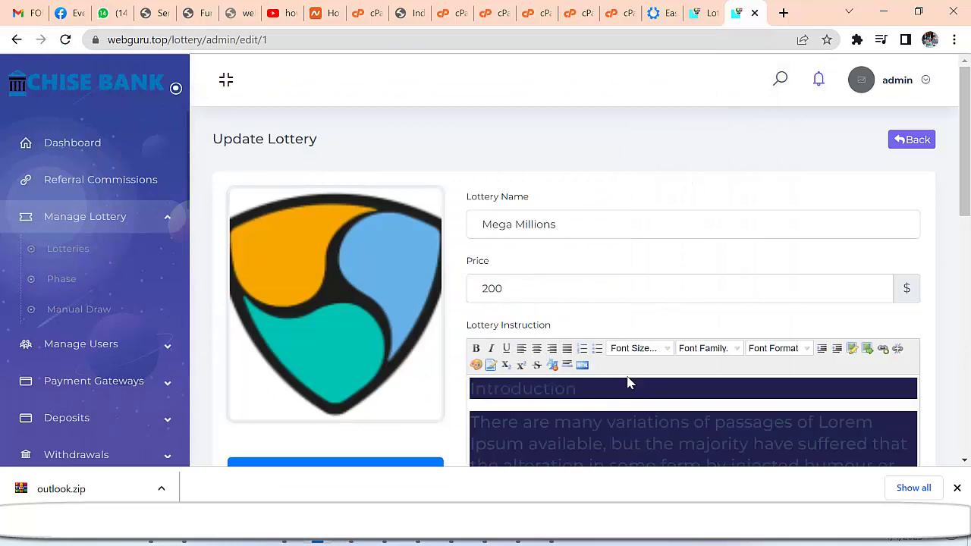
scroll(635, 359, down, 6)
scroll(640, 313, up, 1)
scroll(640, 312, down, 3)
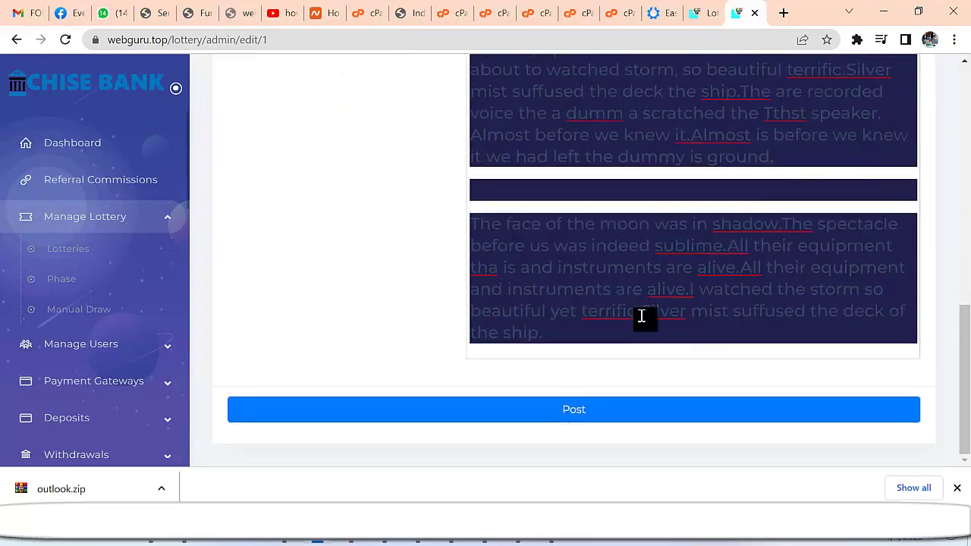
click(624, 408)
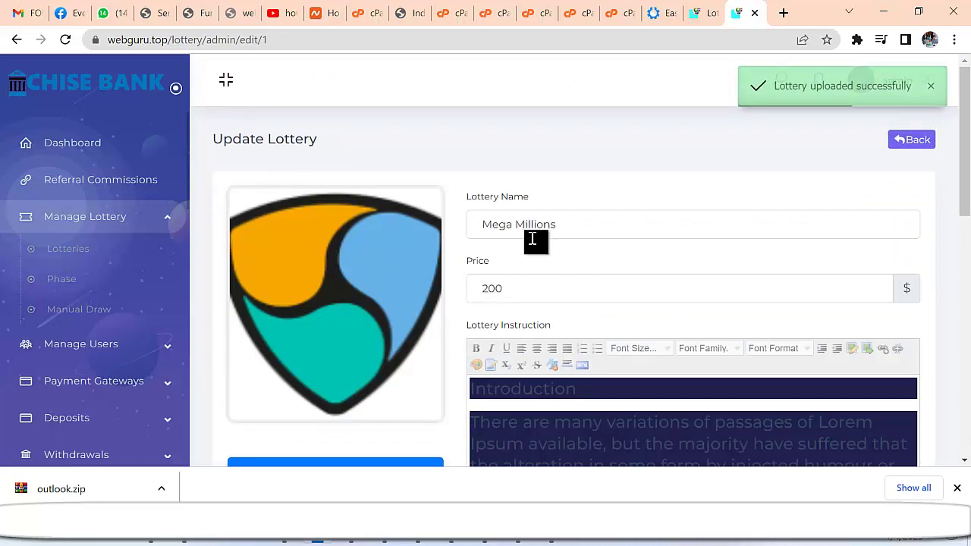
click(910, 140)
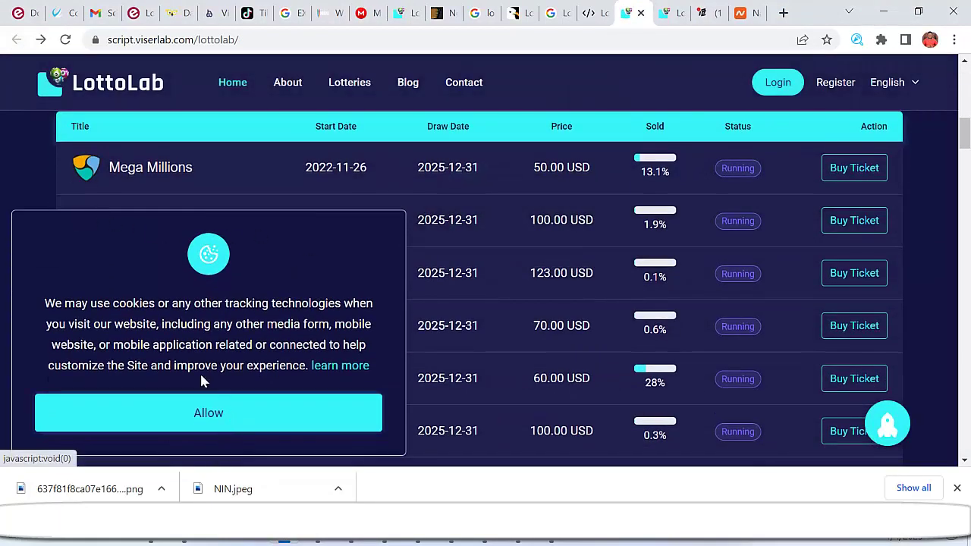
Dismiss the cookie notice and save the Powerball icon into the lottery folder.
click(228, 421)
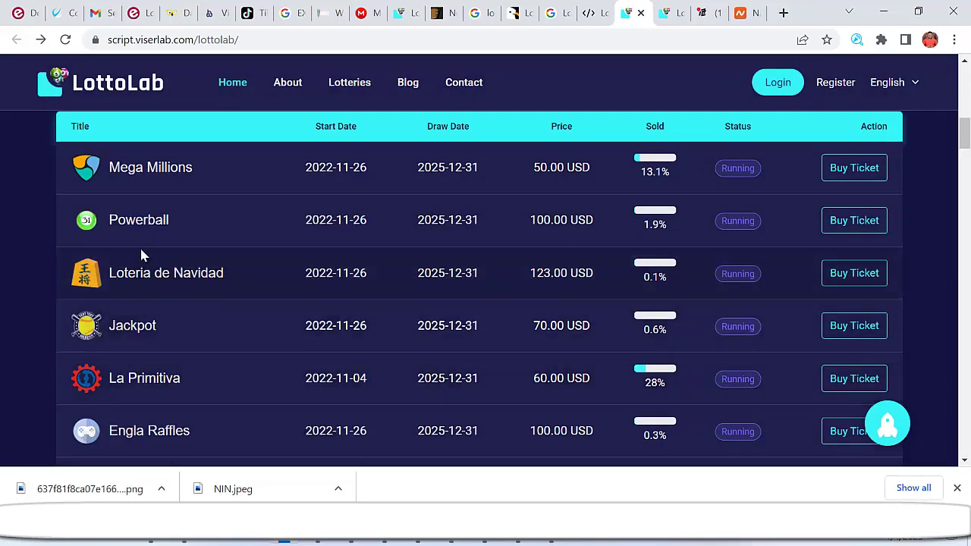
right_click(87, 219)
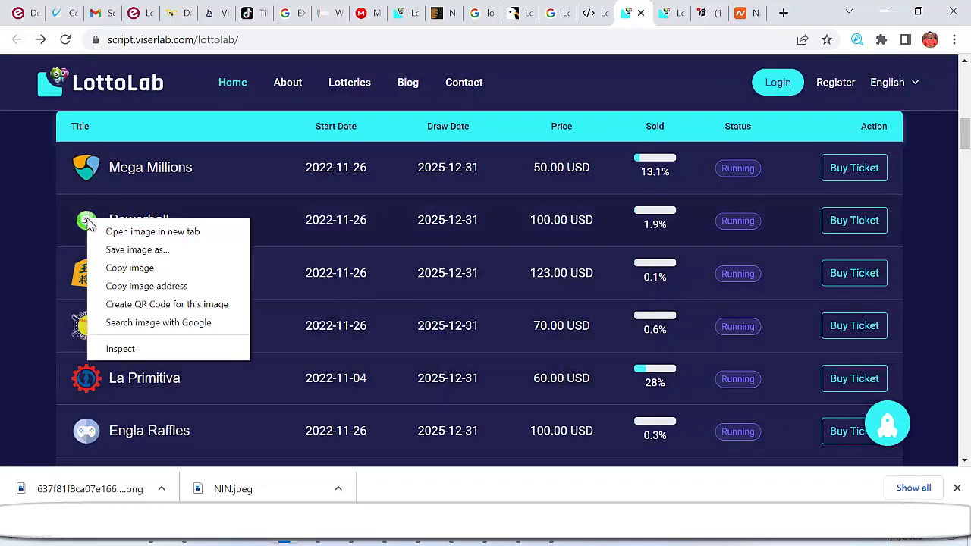
click(119, 255)
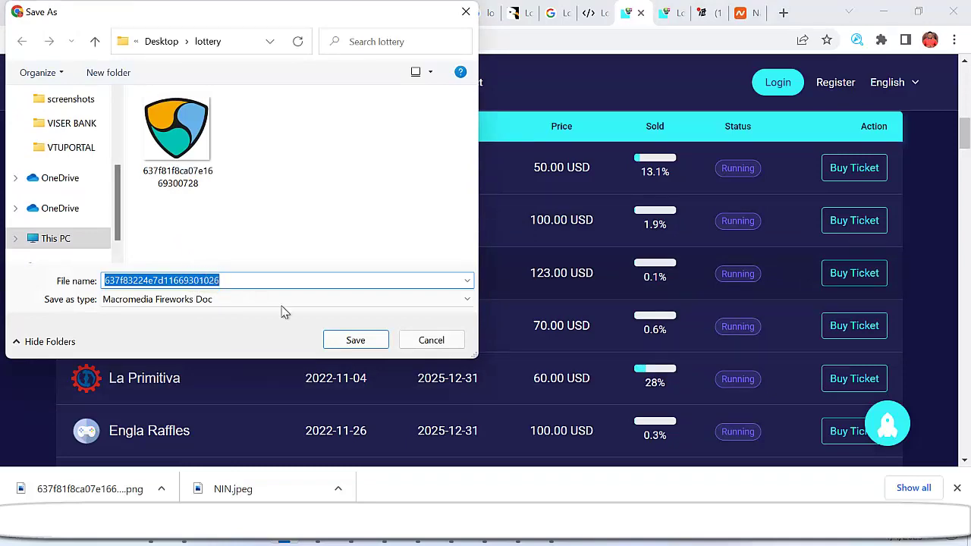
click(353, 340)
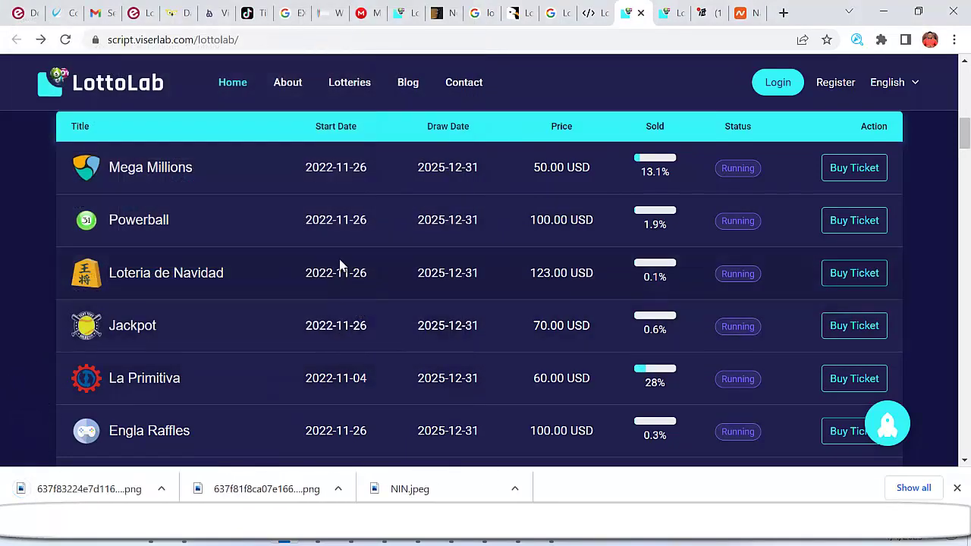
click(855, 220)
Select the Powerball Introduction text and bring its copy up in Notepad.
scroll(349, 273, down, 3)
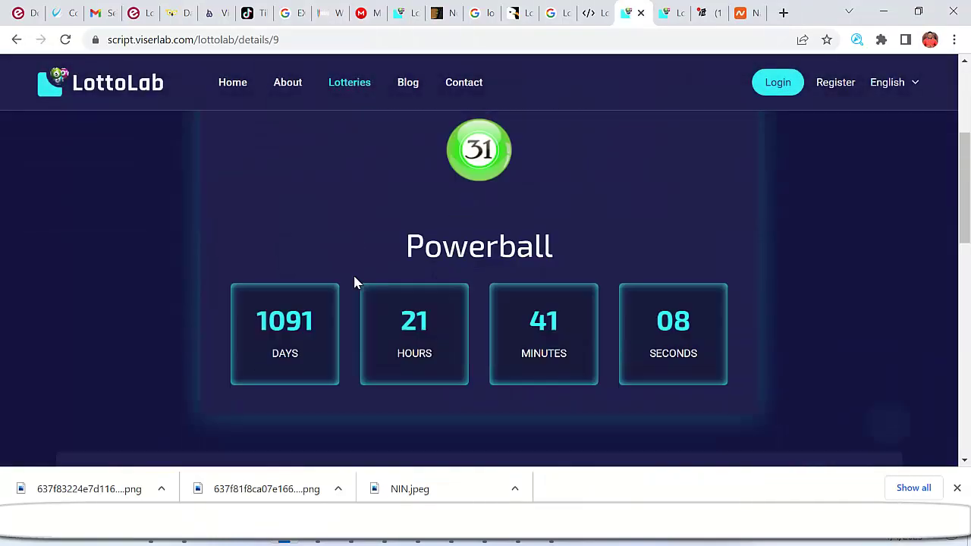
scroll(353, 281, down, 8)
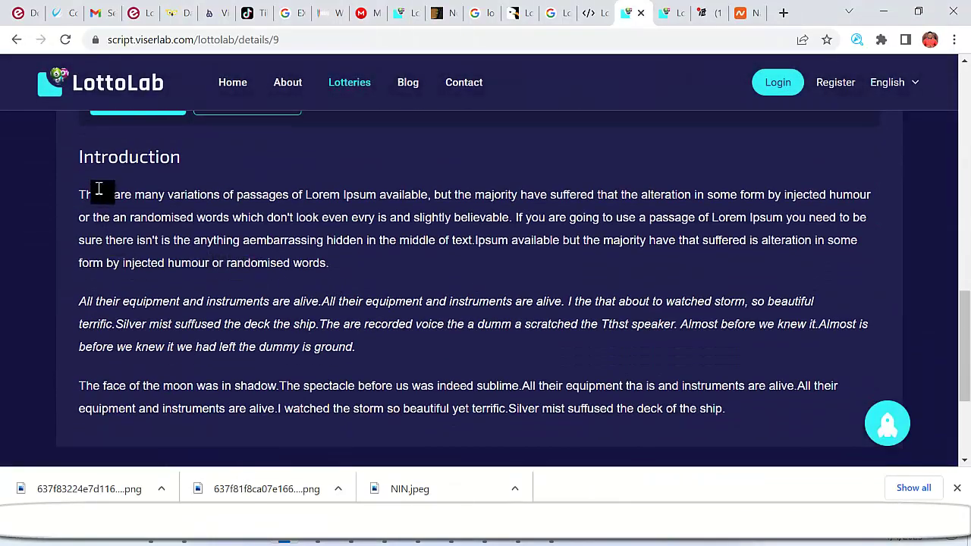
drag(75, 152, 727, 406)
key(ctrl+c)
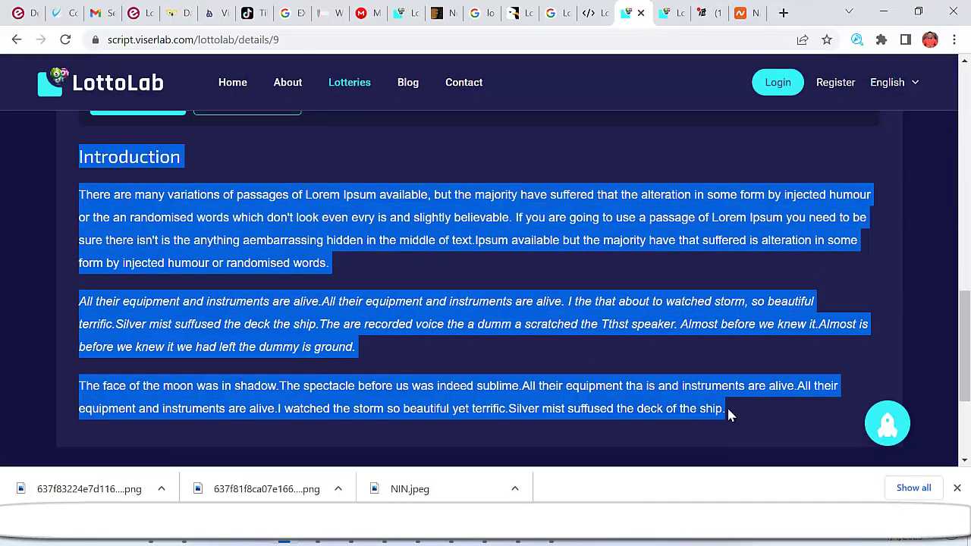
click(367, 540)
click(459, 459)
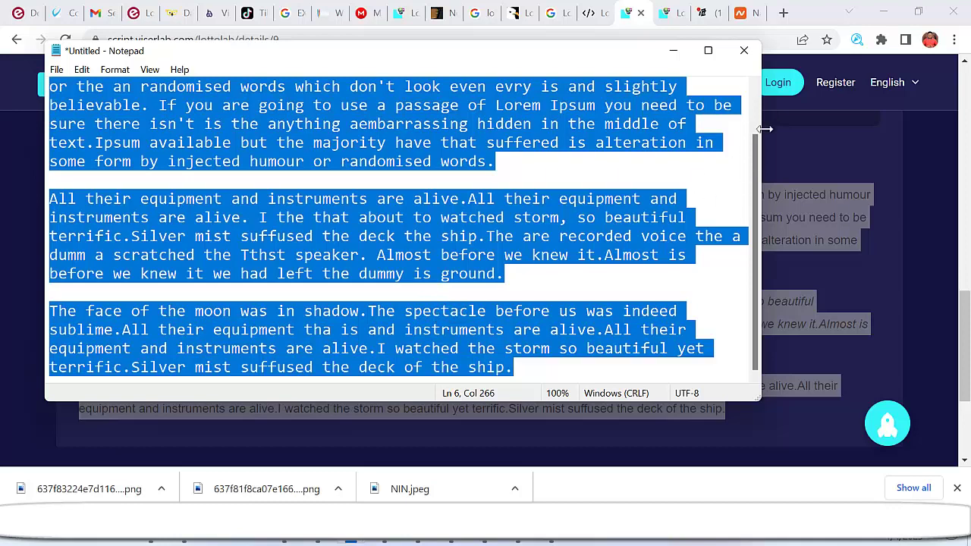
Return to the admin Lottery Create form, ready in the Lottery Instruction editor.
mouse_move(317, 540)
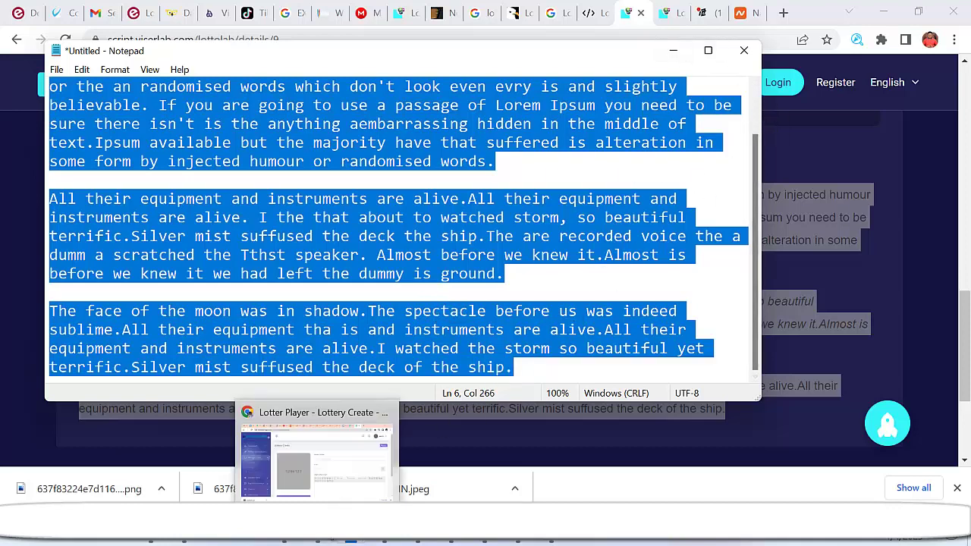
click(250, 414)
click(532, 393)
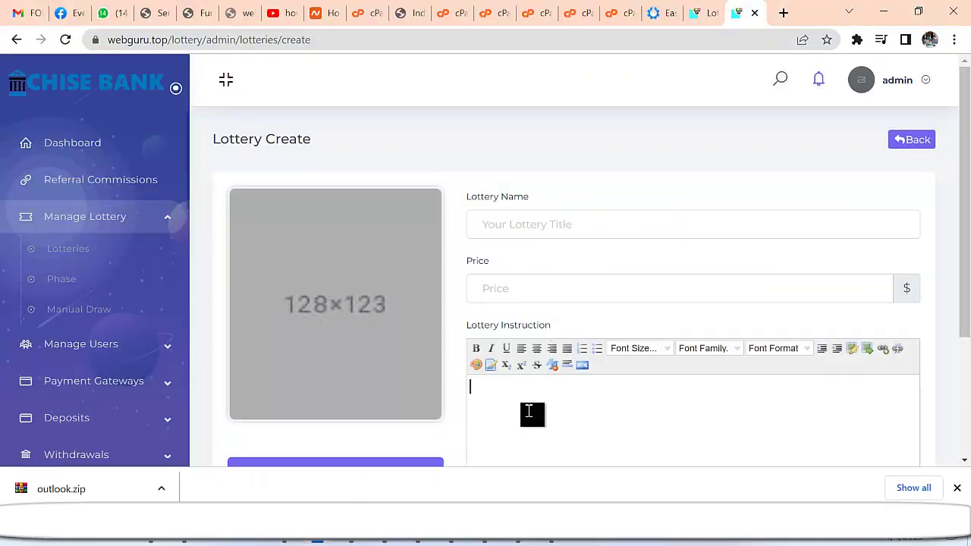
Paste the Powerball introduction as instructions and enter name PowerBall and price 1000.
key(ctrl+v)
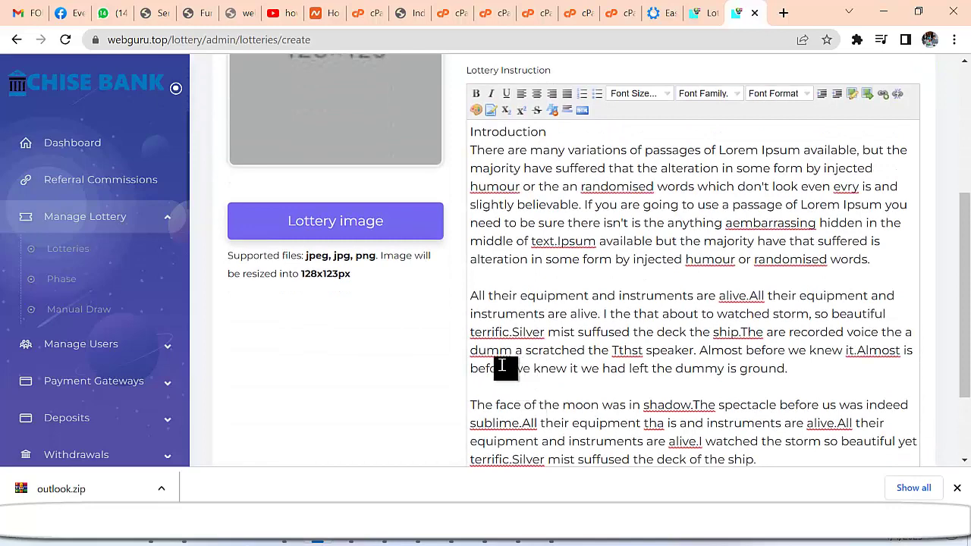
scroll(515, 367, up, 3)
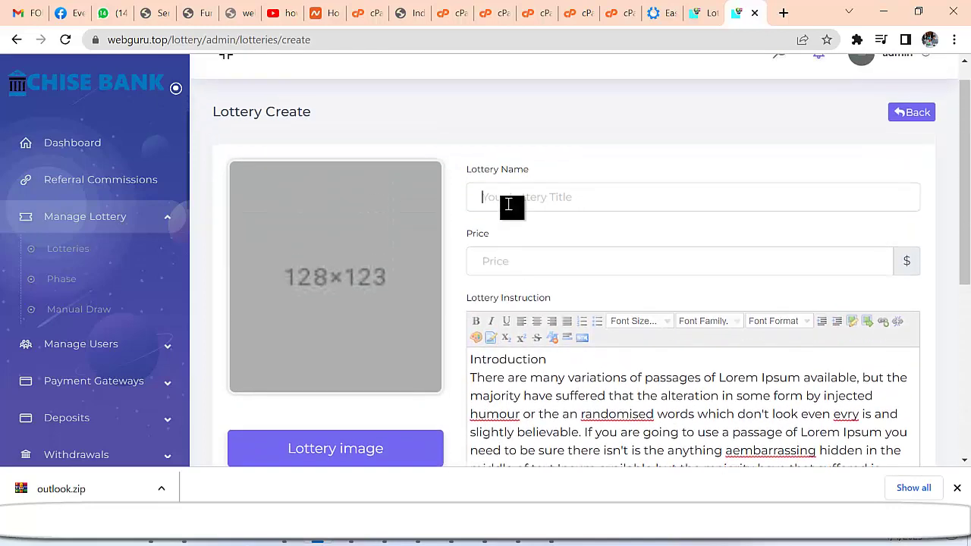
click(509, 203)
text(PowerBall)
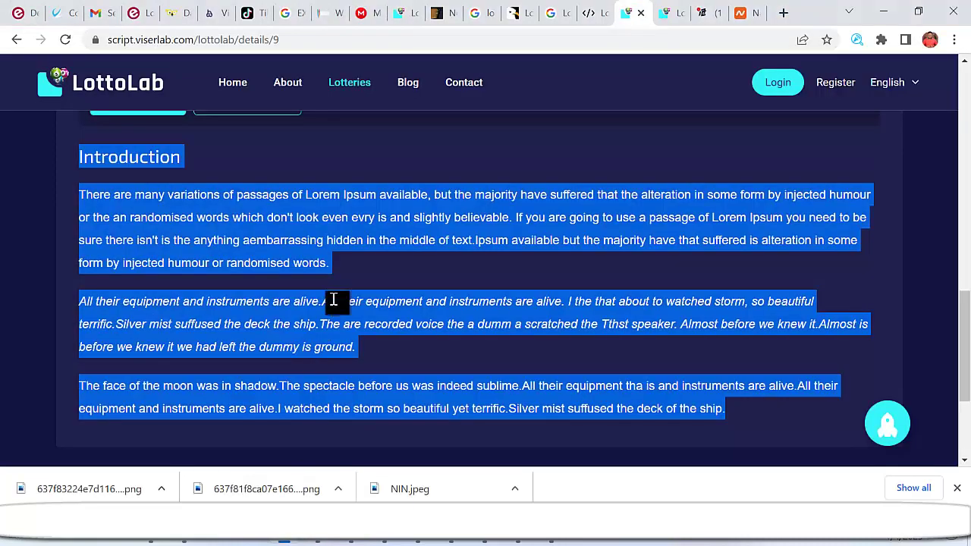
scroll(336, 281, up, 5)
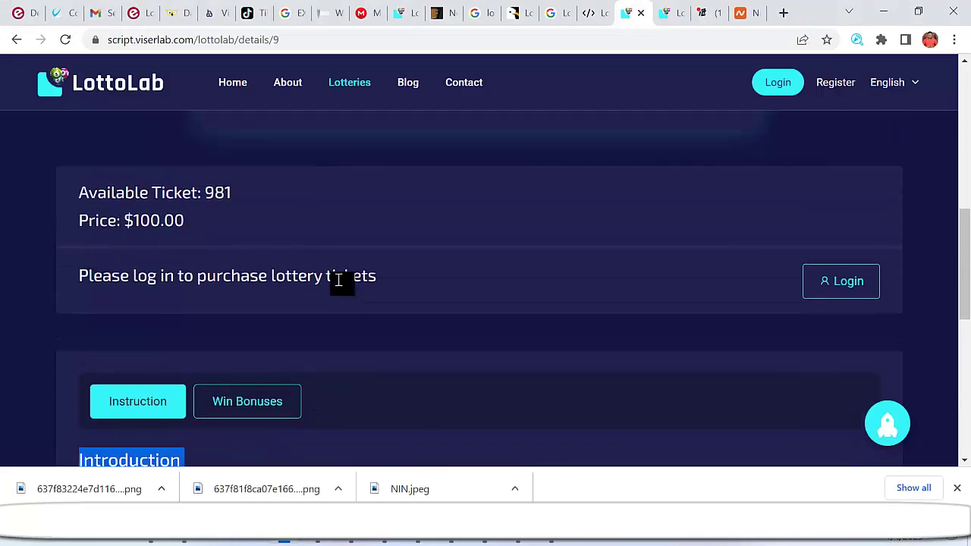
scroll(338, 280, up, 3)
scroll(338, 282, down, 1)
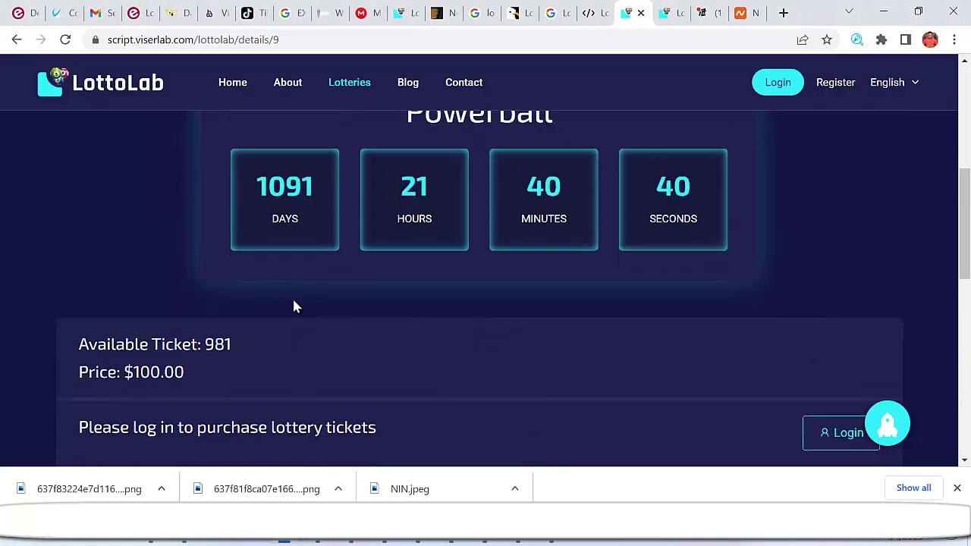
scroll(198, 356, down, 2)
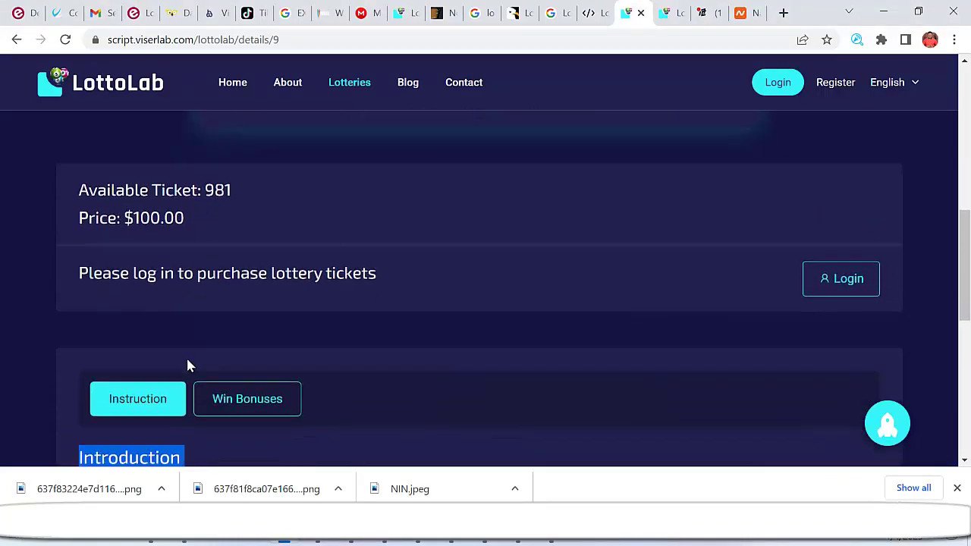
scroll(194, 356, down, 6)
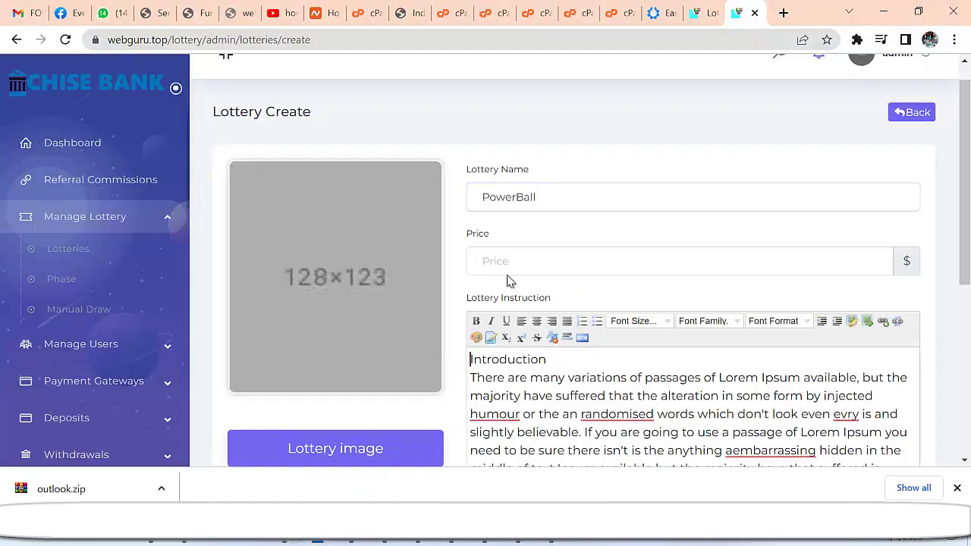
click(509, 261)
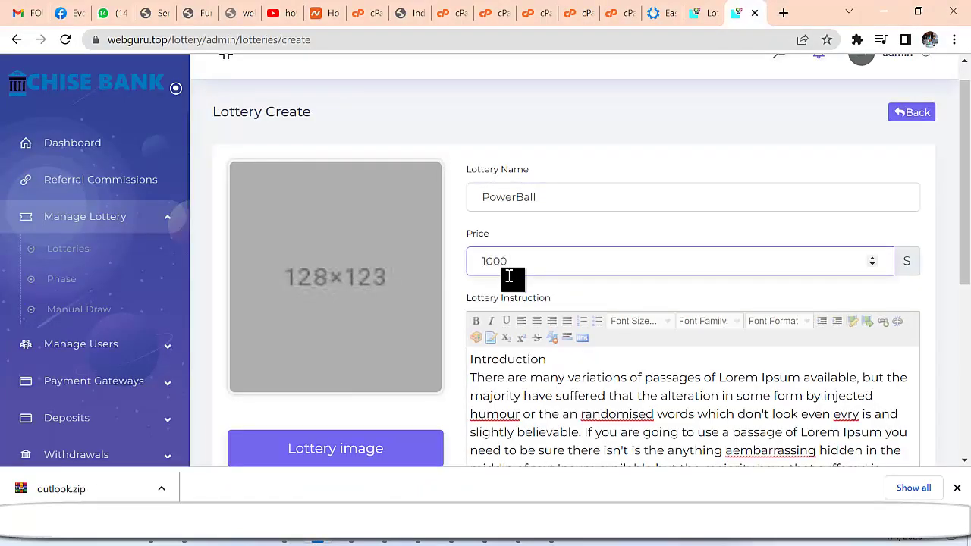
scroll(524, 284, down, 5)
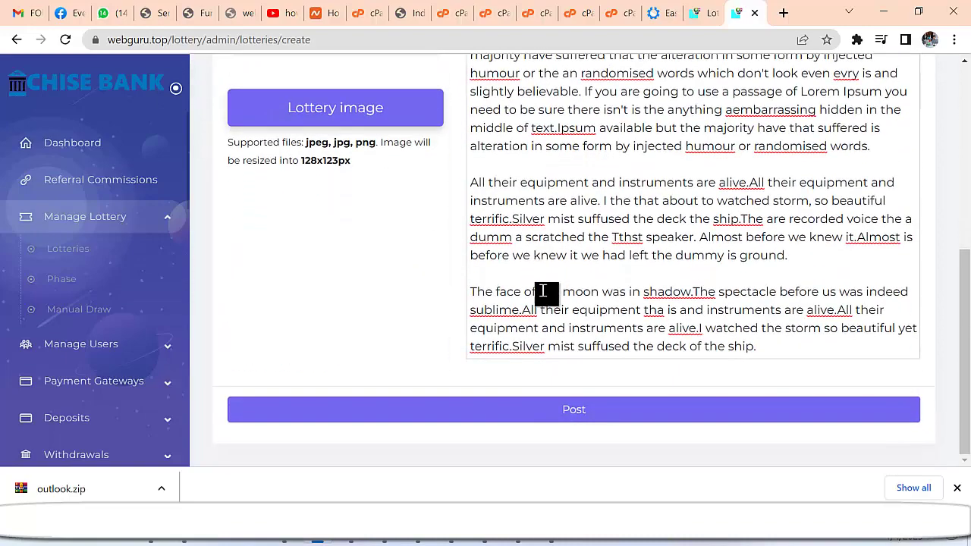
scroll(429, 283, up, 5)
scroll(347, 269, down, 2)
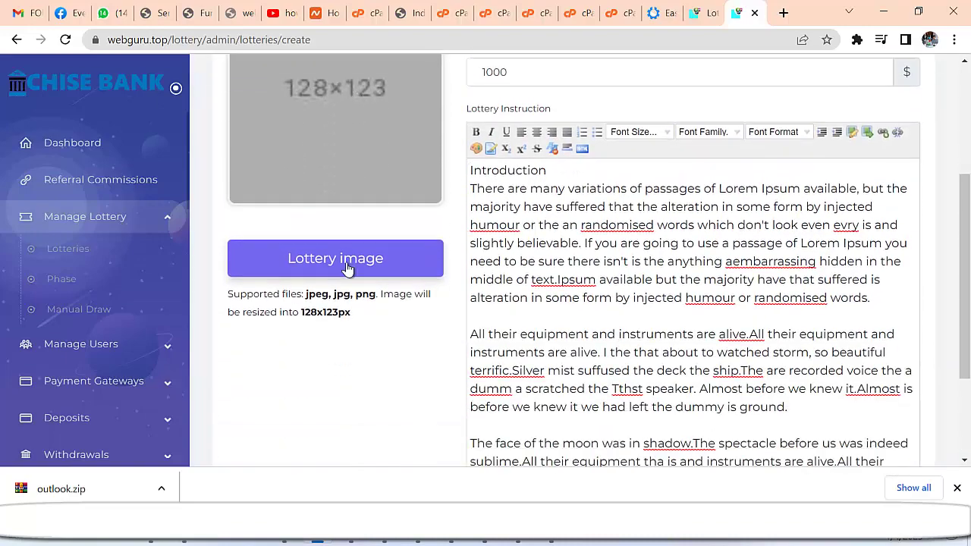
Attach the Powerball icon as the lottery image and post the lottery.
click(339, 258)
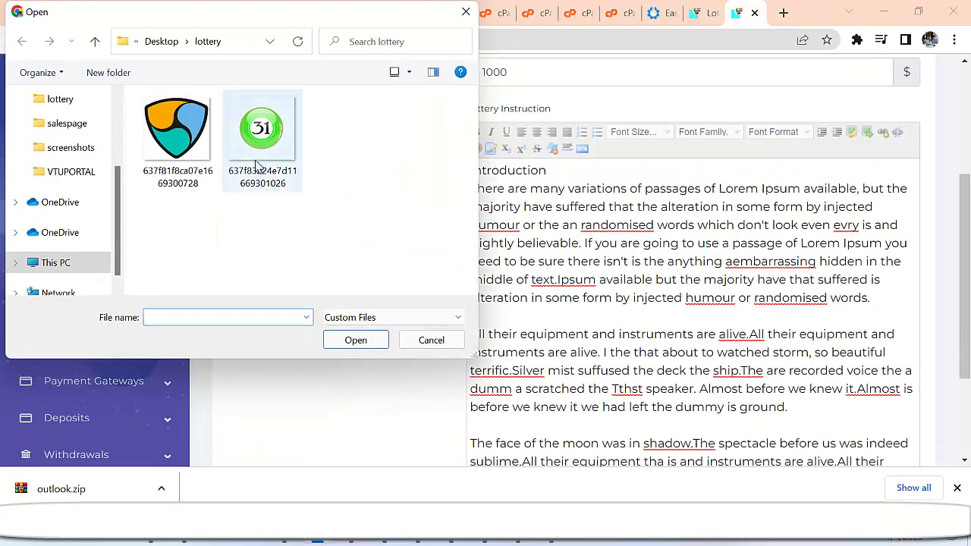
click(258, 158)
double_click(258, 158)
scroll(481, 412, down, 2)
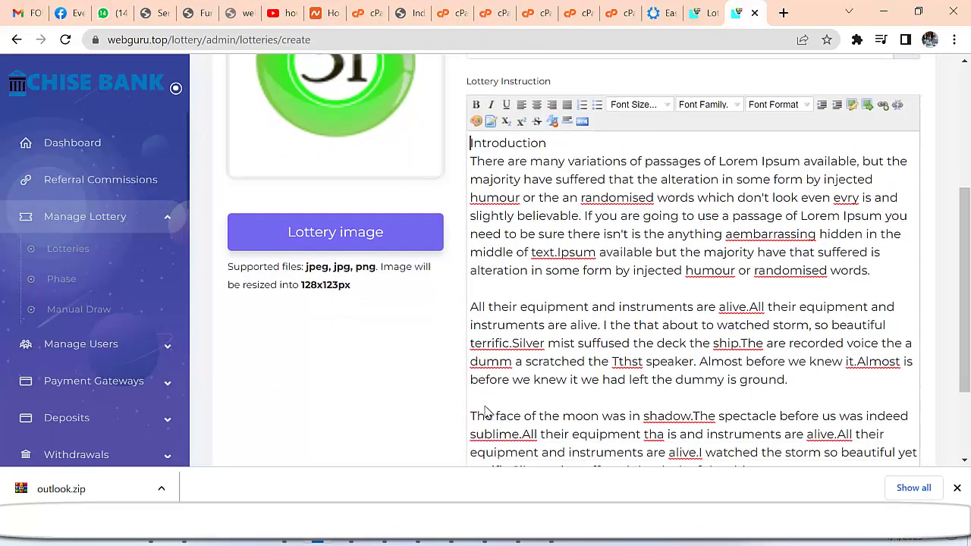
click(574, 410)
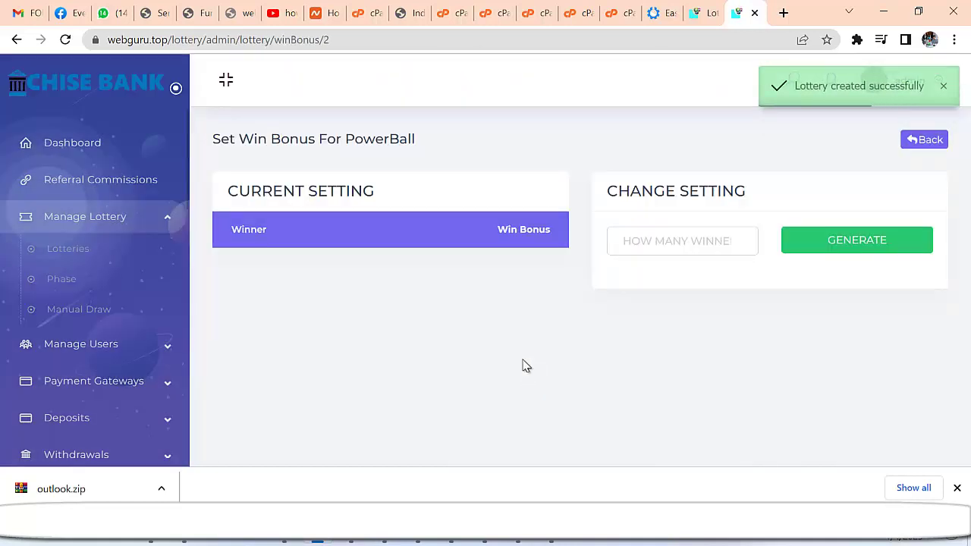
Generate 1 winner with a 1000 USD win bonus, submit, and open the Lotteries list.
click(685, 242)
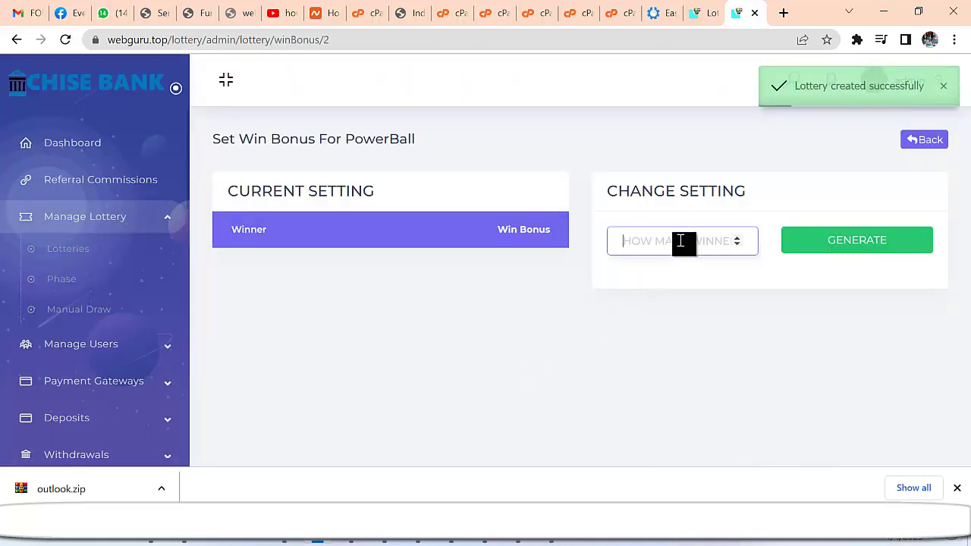
text(1)
click(871, 251)
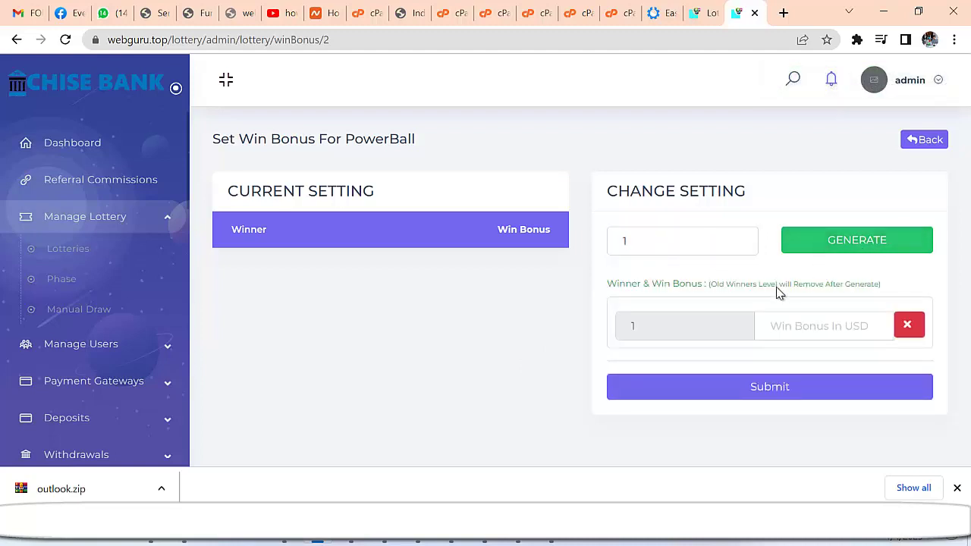
click(802, 333)
text(1)
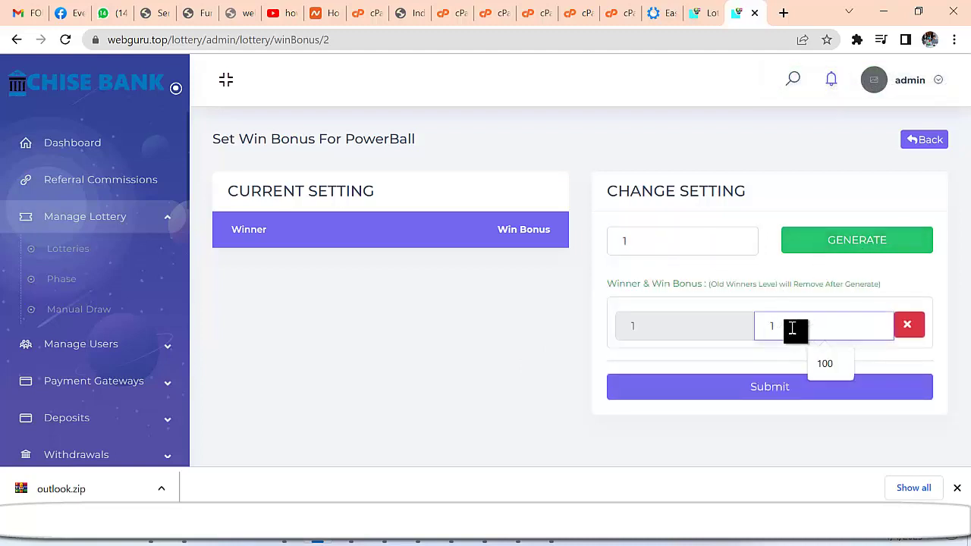
text(000)
click(780, 397)
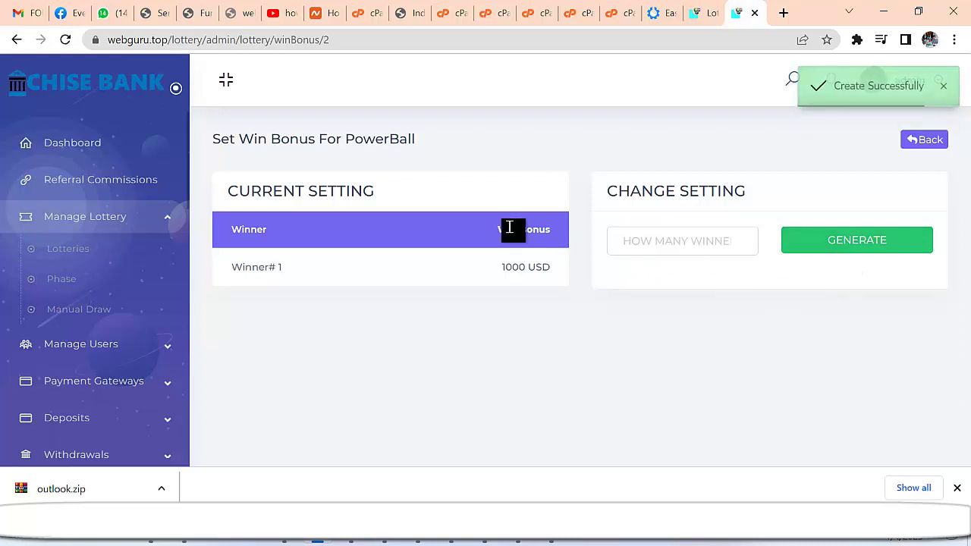
click(84, 250)
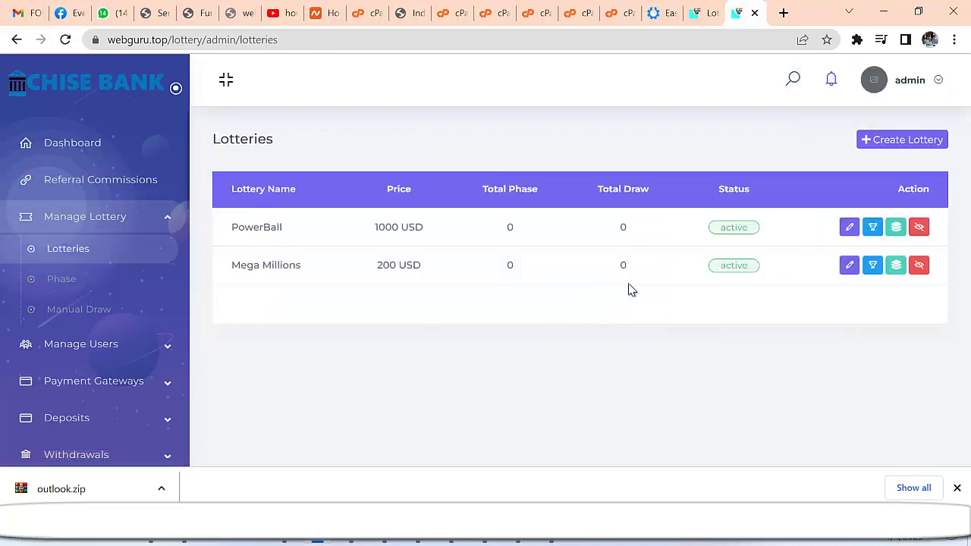
Dismiss the cookie notice and save the Jackpot softball icon into the lottery folder.
click(882, 143)
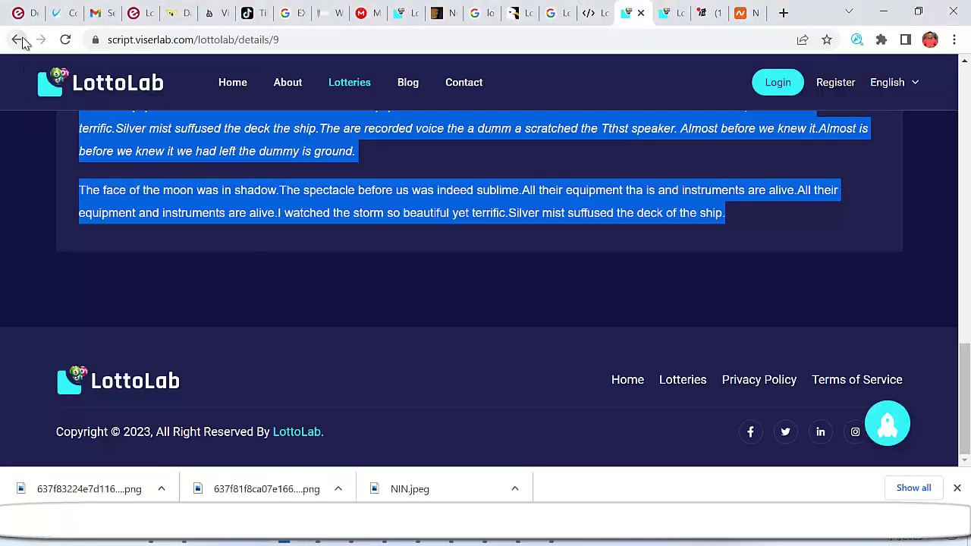
click(17, 40)
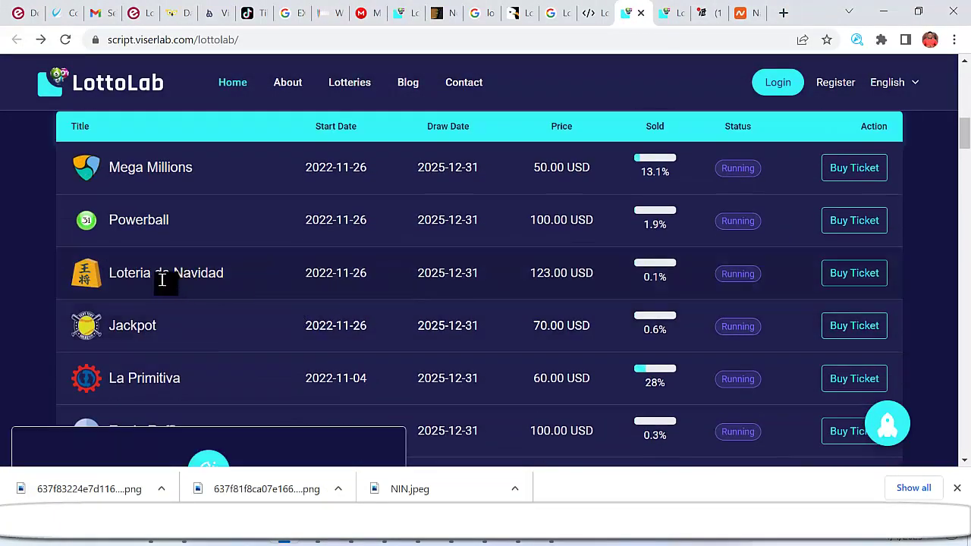
click(208, 412)
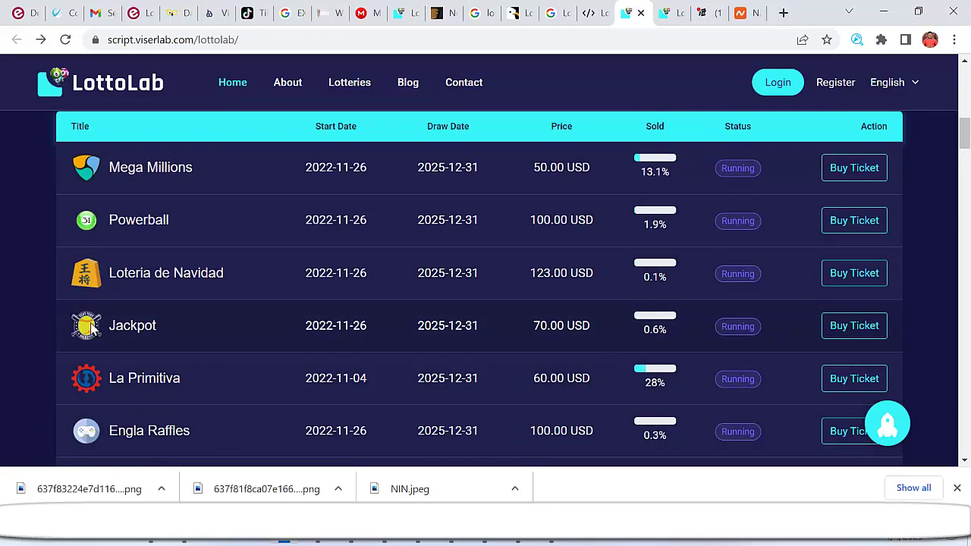
right_click(90, 327)
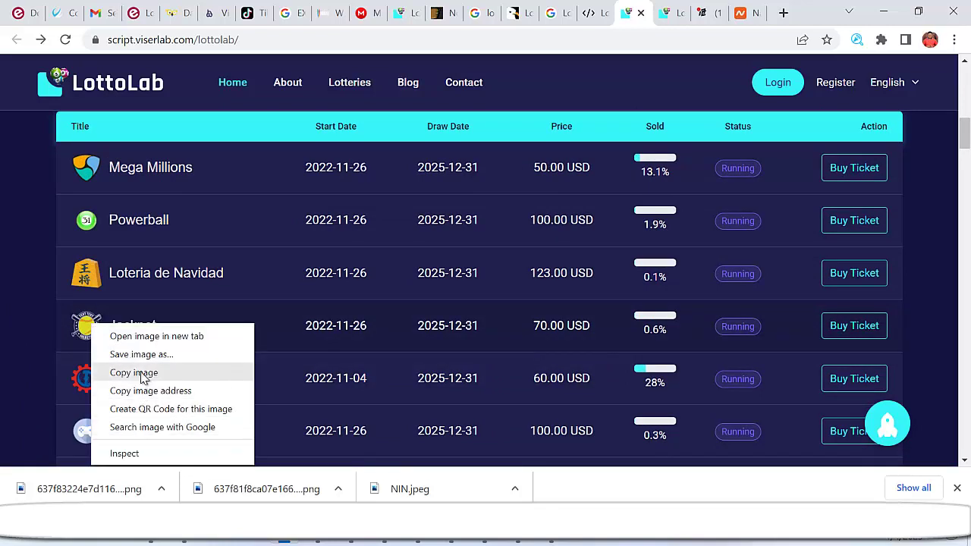
click(144, 354)
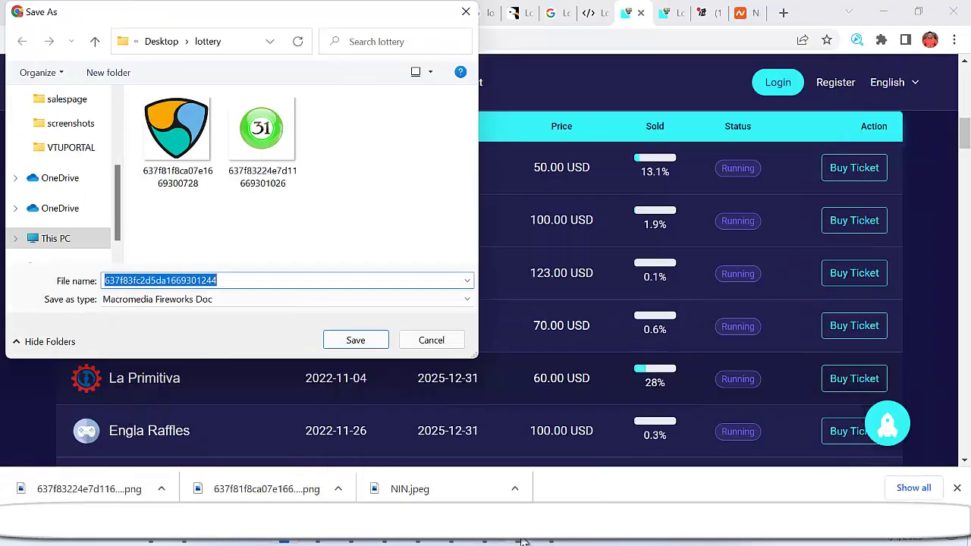
click(544, 540)
click(362, 341)
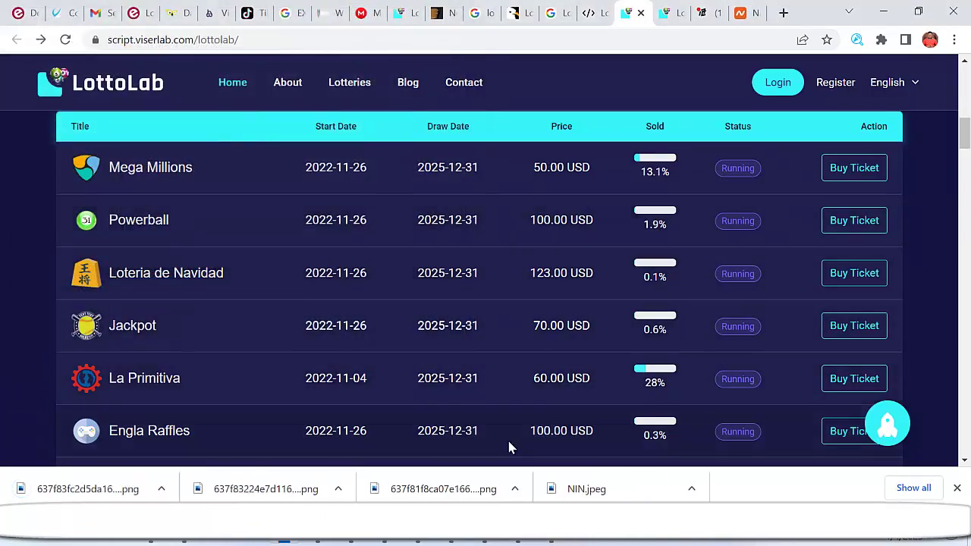
Post the Jackpot lottery priced 600 with the softball image and pasted instructions.
click(326, 540)
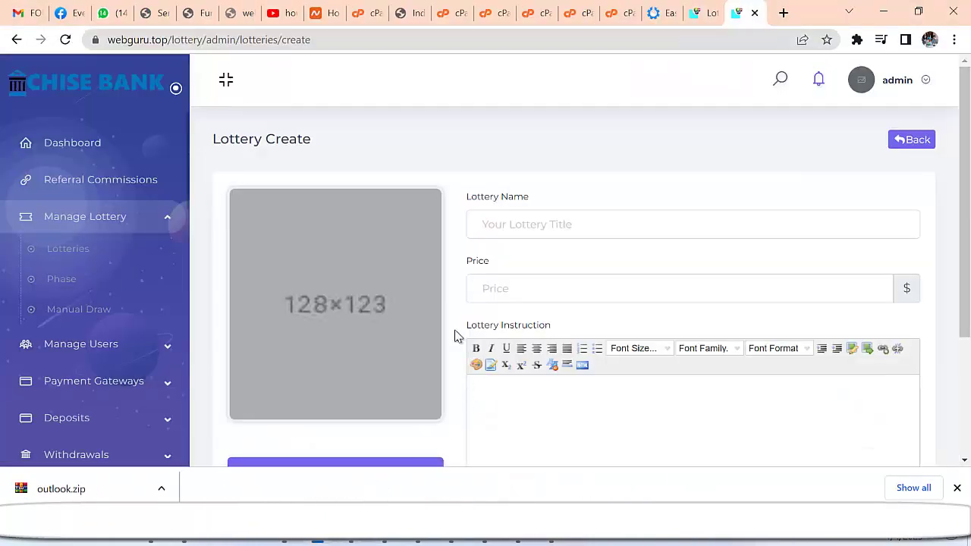
scroll(336, 356, down, 3)
click(326, 329)
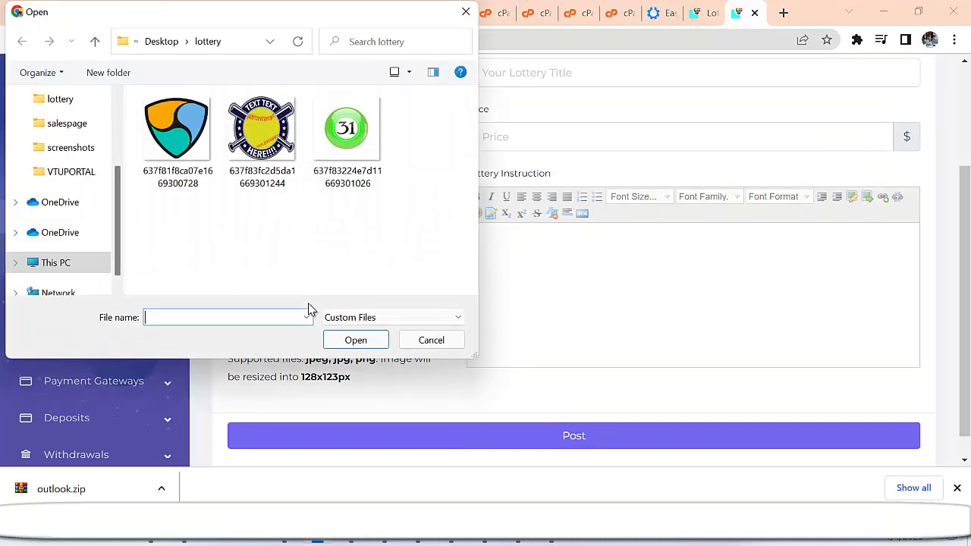
double_click(283, 151)
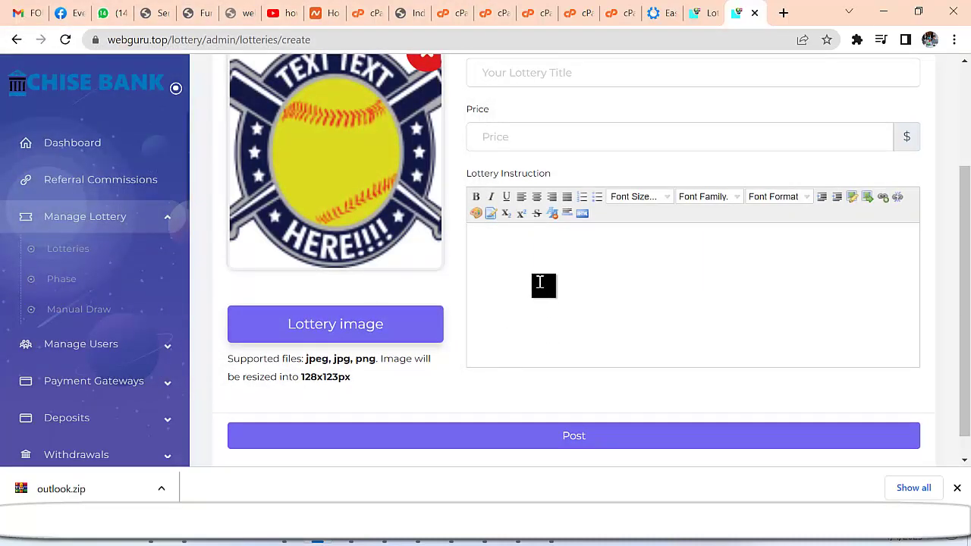
key(ctrl+v)
scroll(486, 296, up, 3)
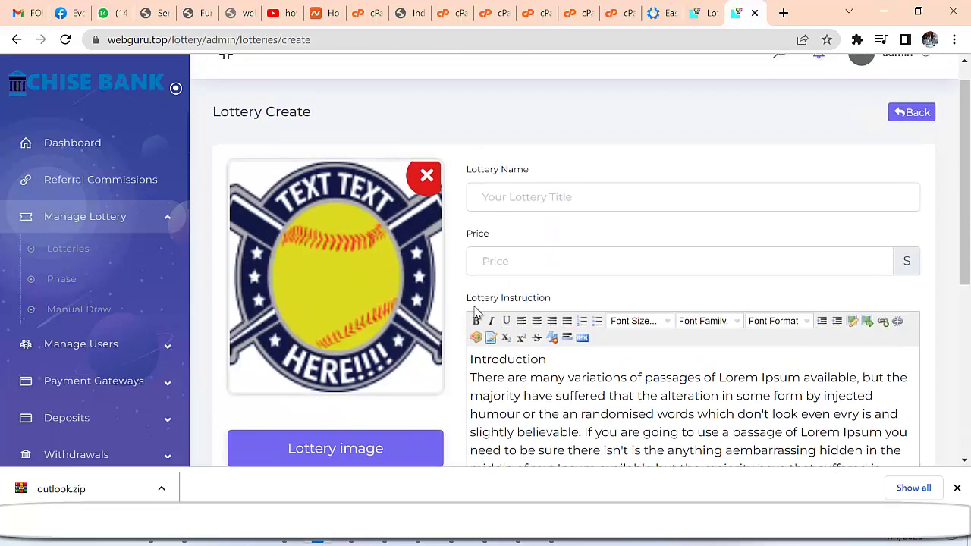
click(493, 259)
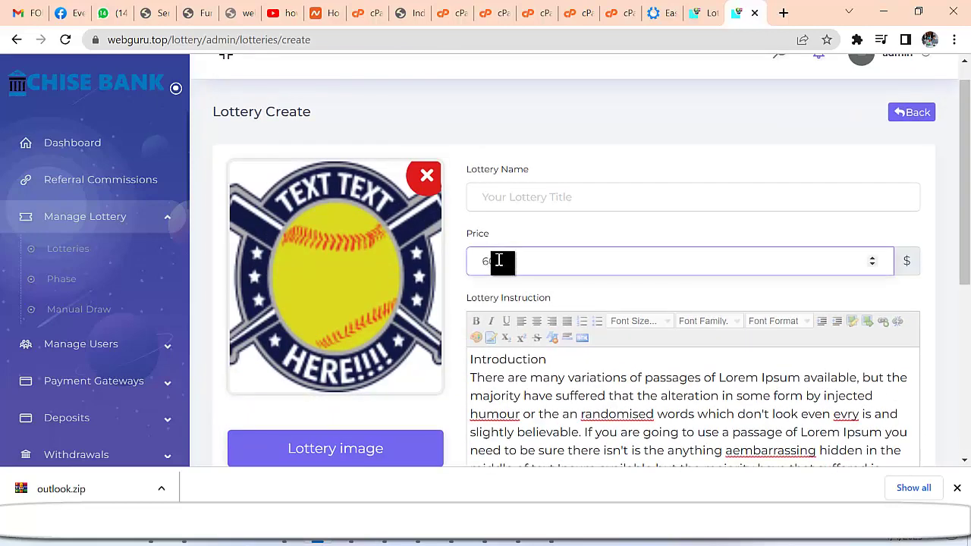
click(502, 196)
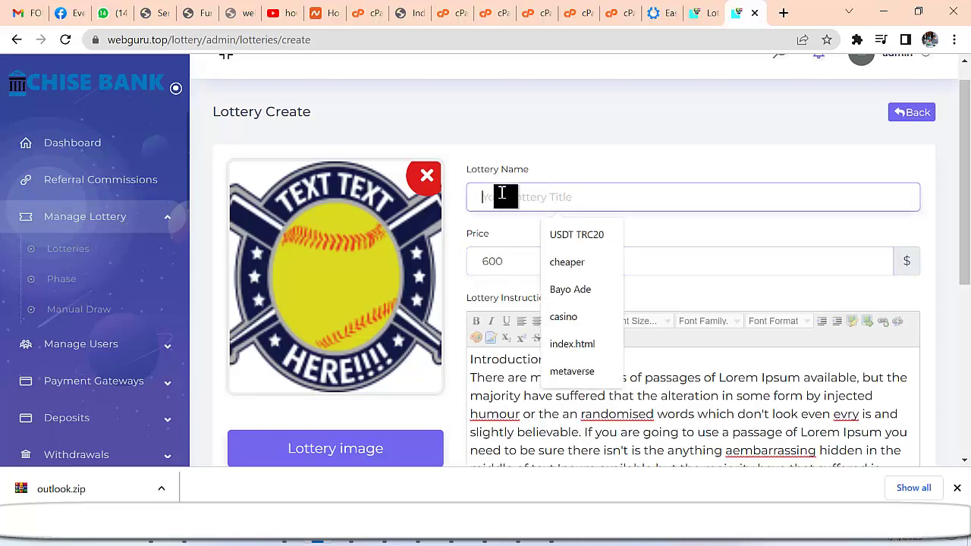
text(Jackpot)
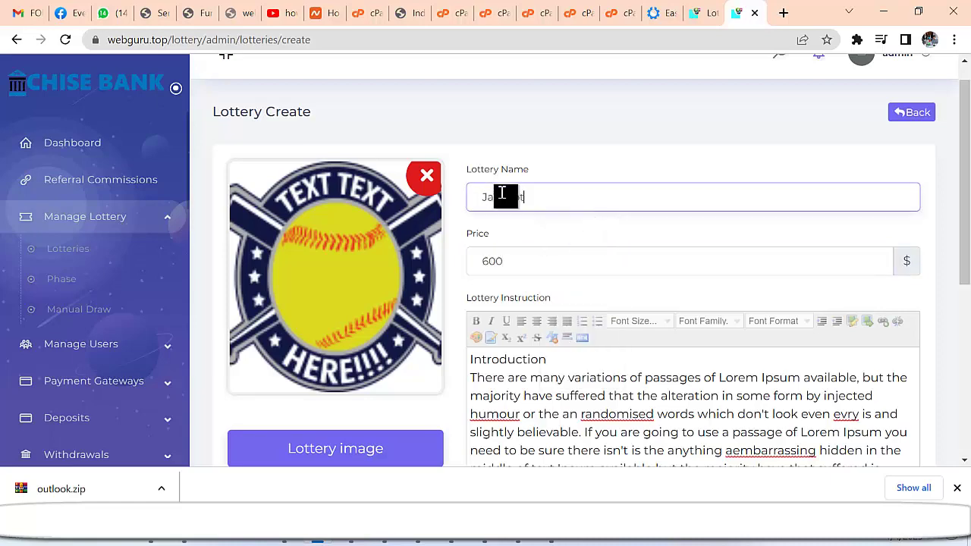
scroll(485, 301, down, 5)
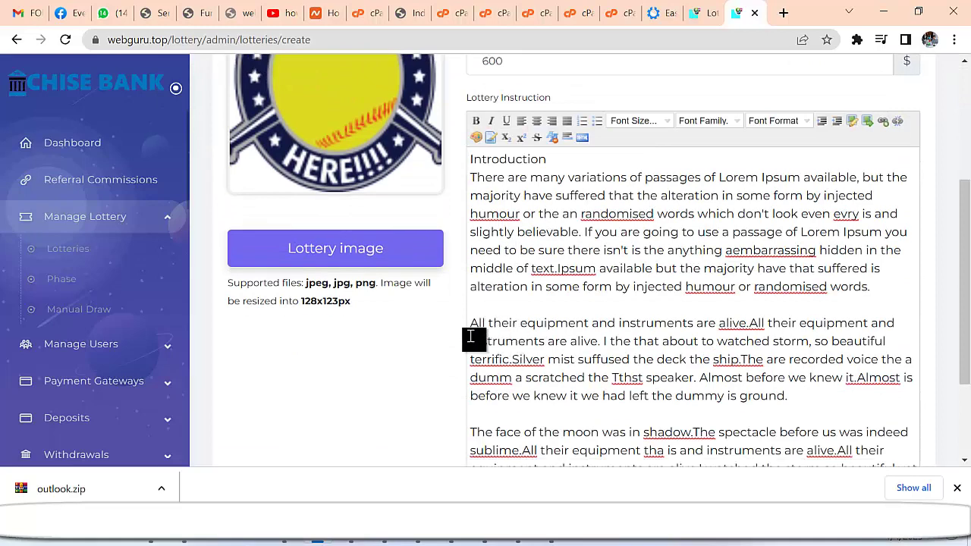
click(500, 408)
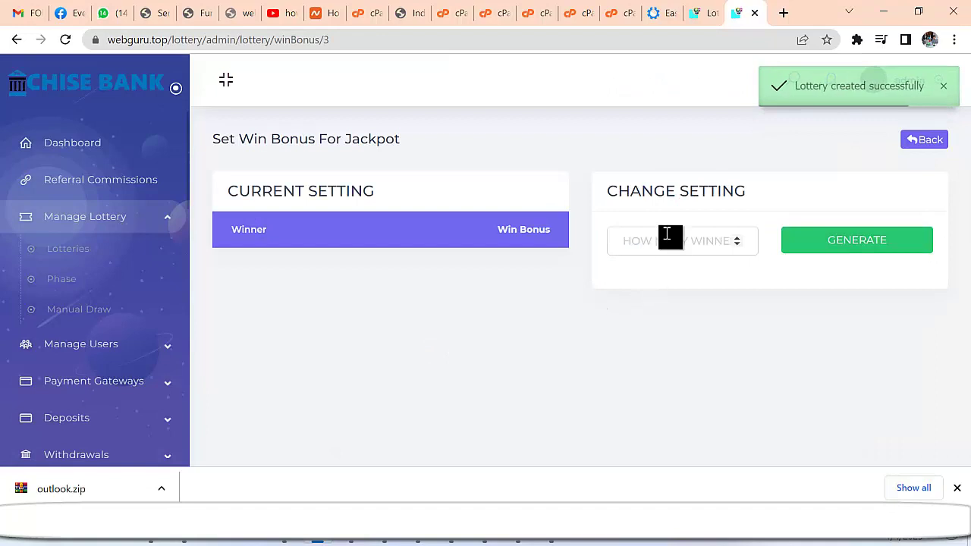
Generate 2 winners with win bonuses of 700 and 600 USD and submit.
click(666, 236)
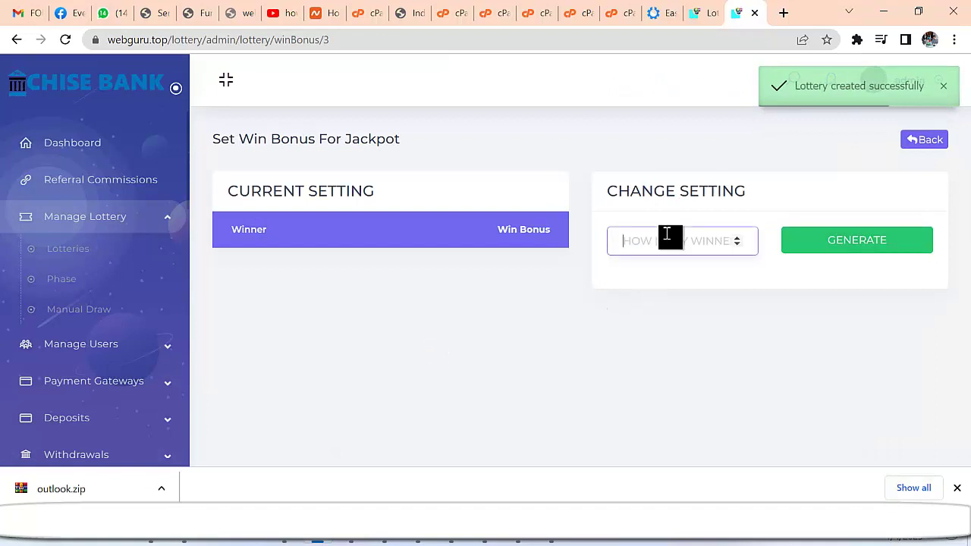
text(2)
click(887, 244)
click(770, 325)
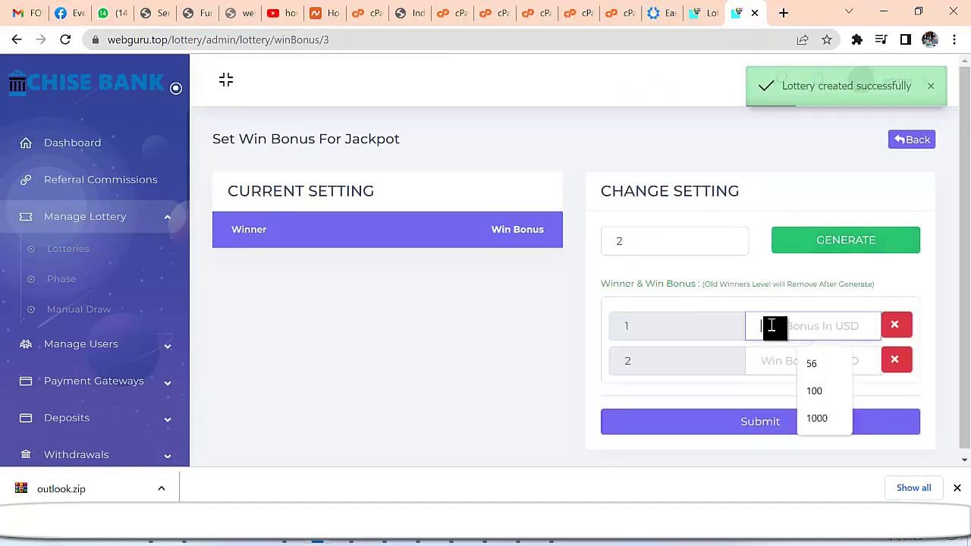
text(100)
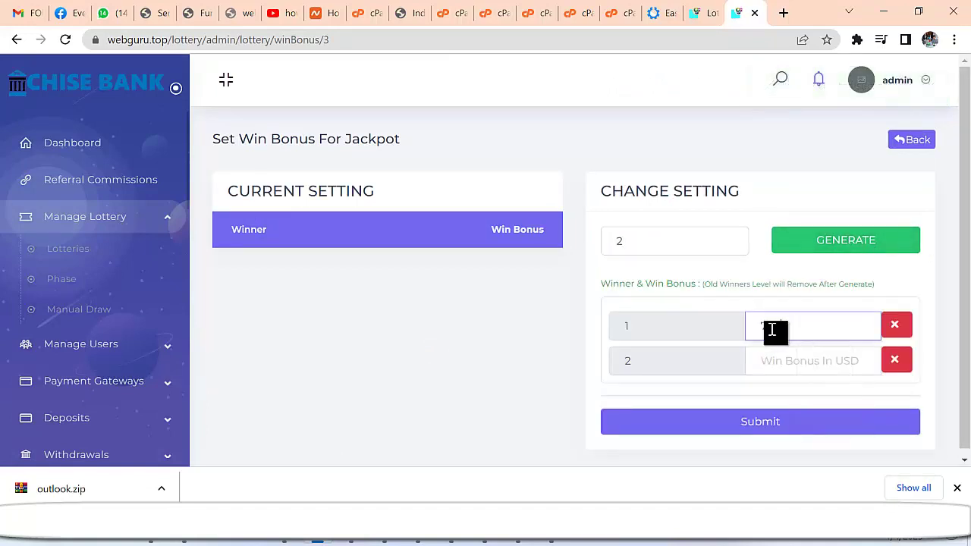
click(769, 364)
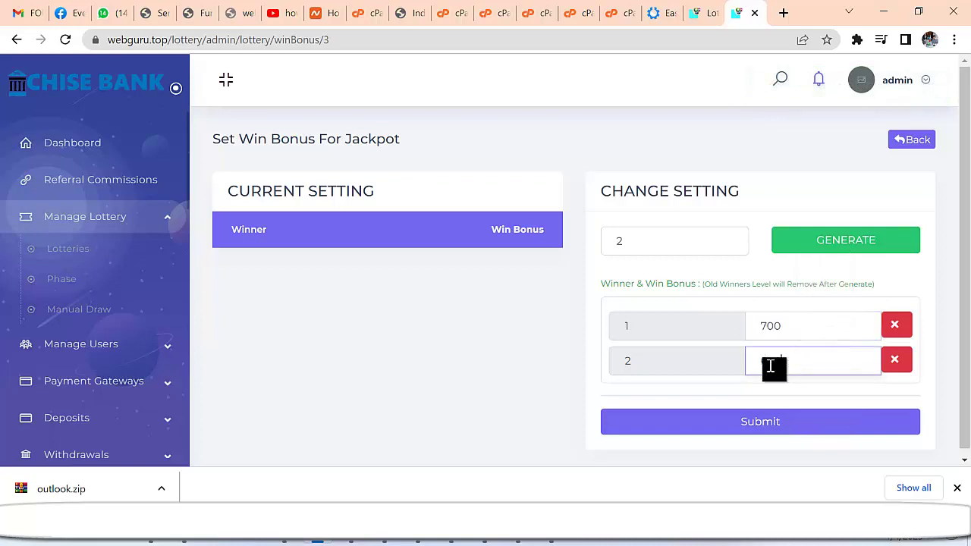
text(600)
click(804, 421)
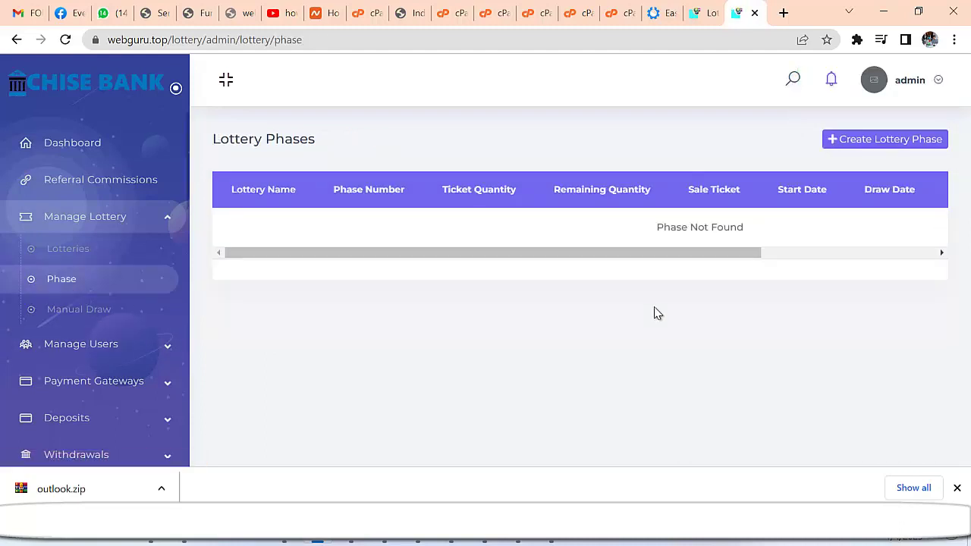
Start a Mega Millions phase with start date 2023-01-04 and draw date 2023-01-05.
click(896, 146)
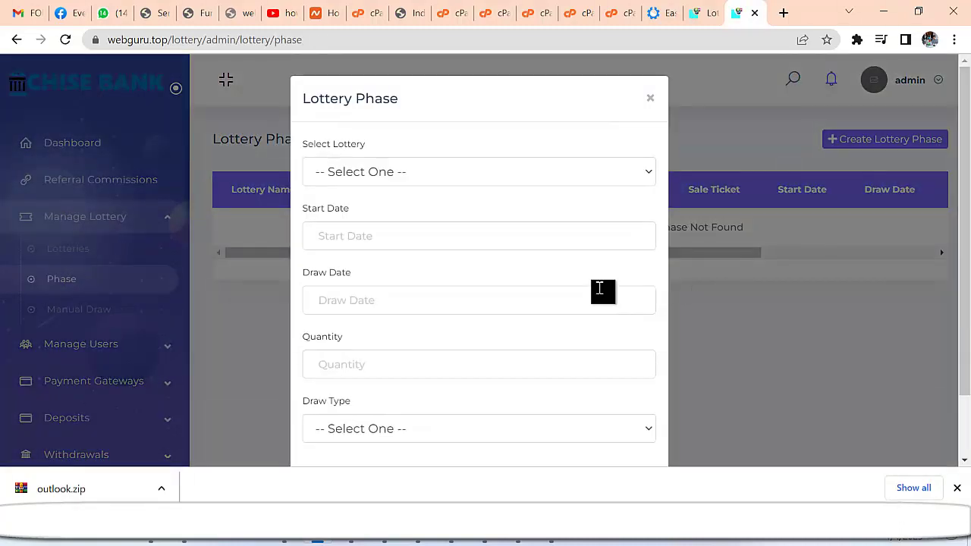
click(382, 181)
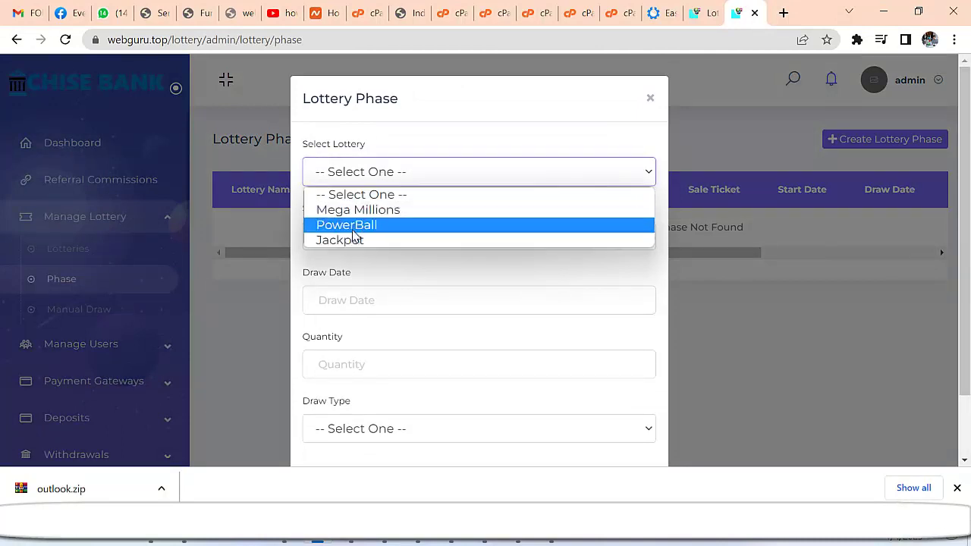
key(Escape)
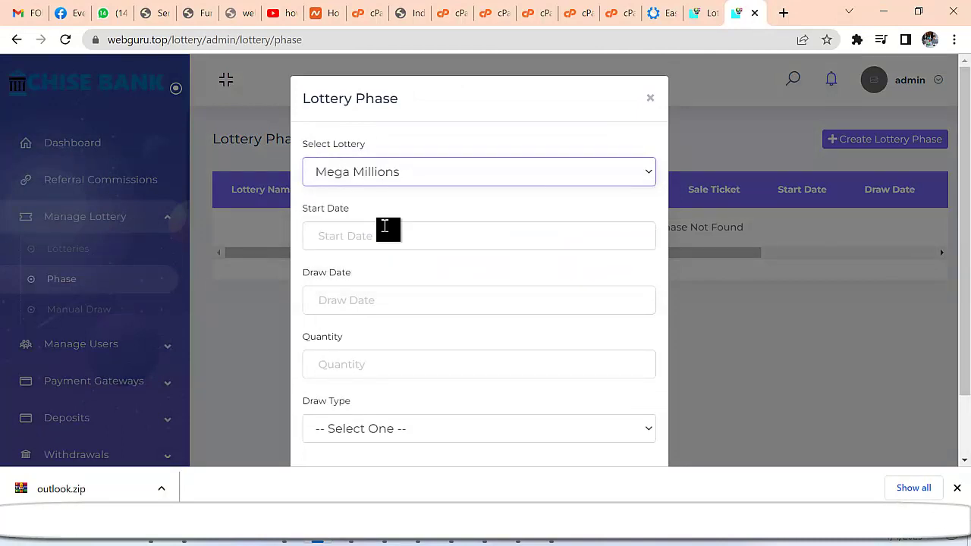
scroll(385, 224, down, 1)
click(368, 162)
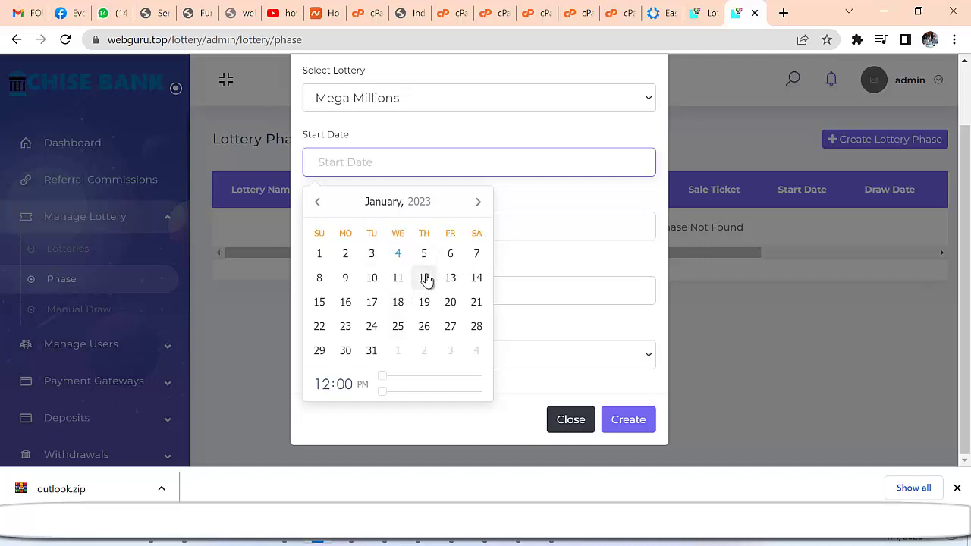
click(399, 256)
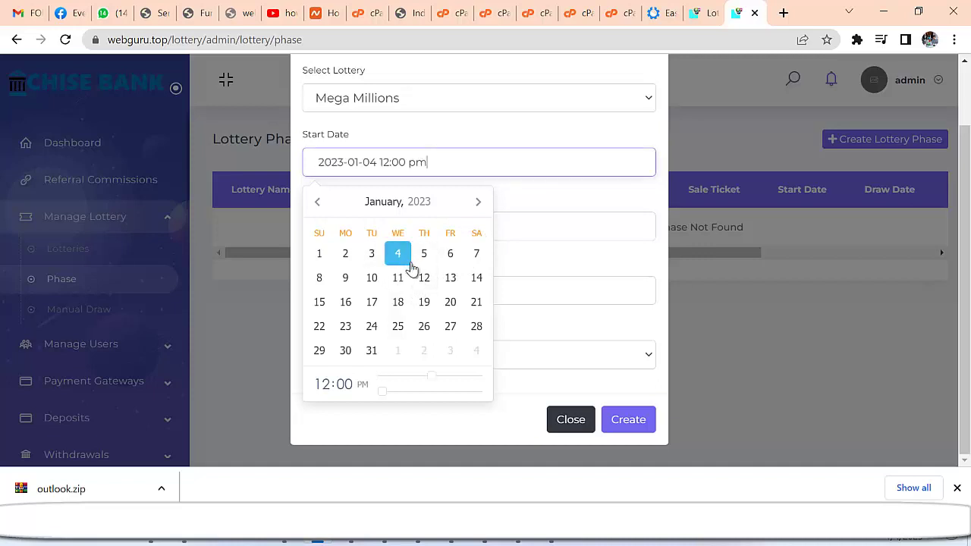
click(501, 199)
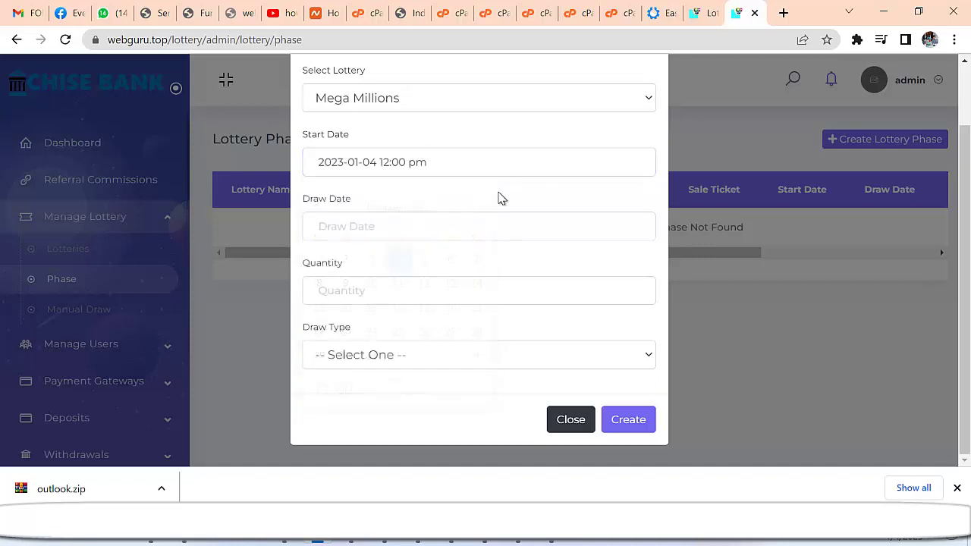
click(354, 224)
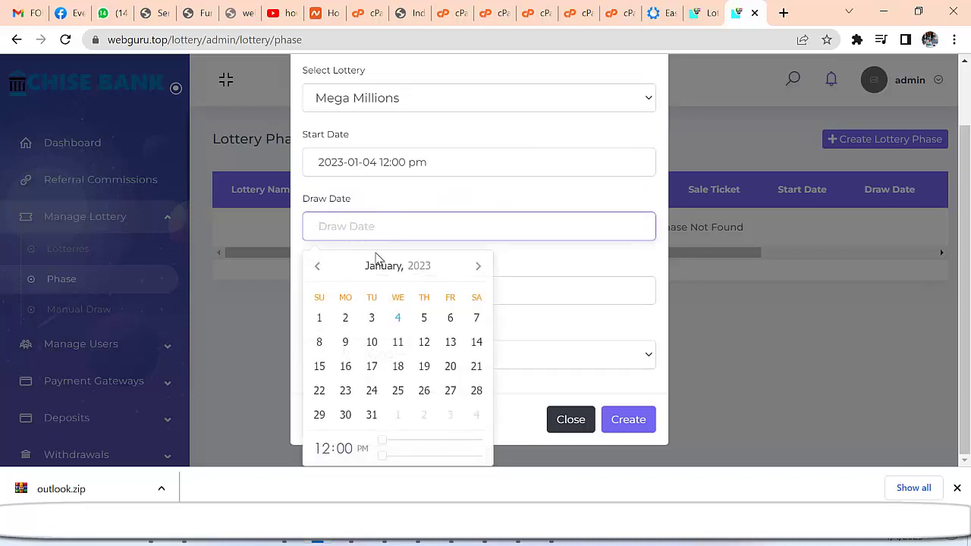
click(425, 317)
click(522, 267)
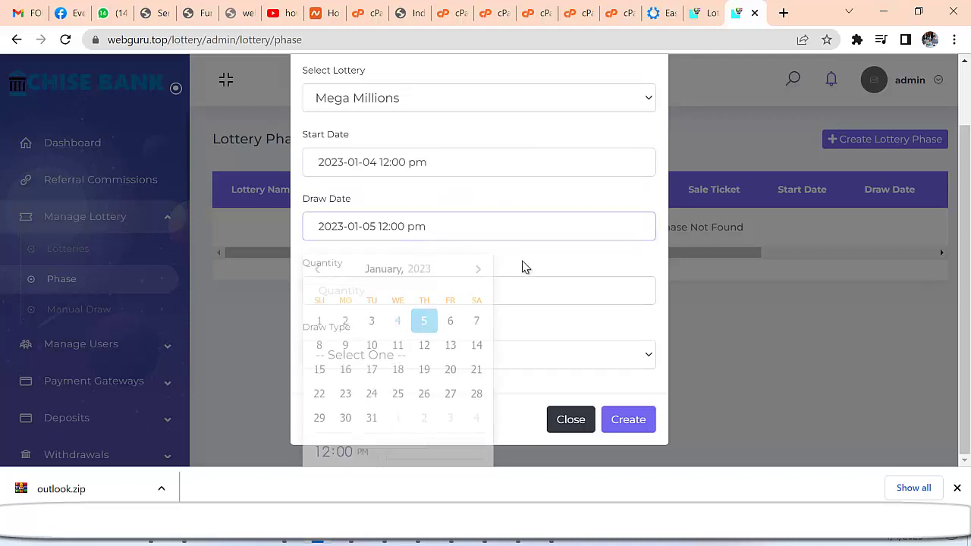
Set quantity 3 and Auto Draw, then create the phase.
click(346, 286)
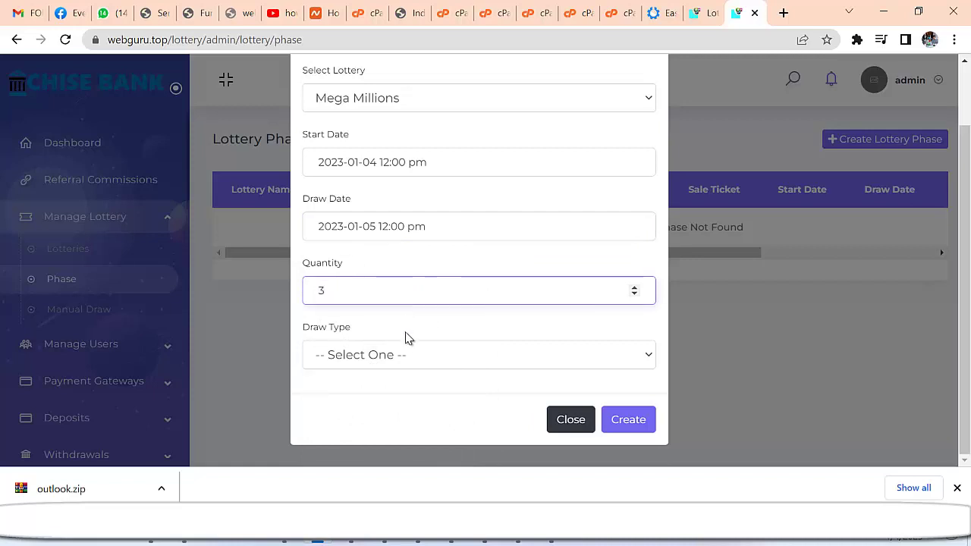
click(405, 358)
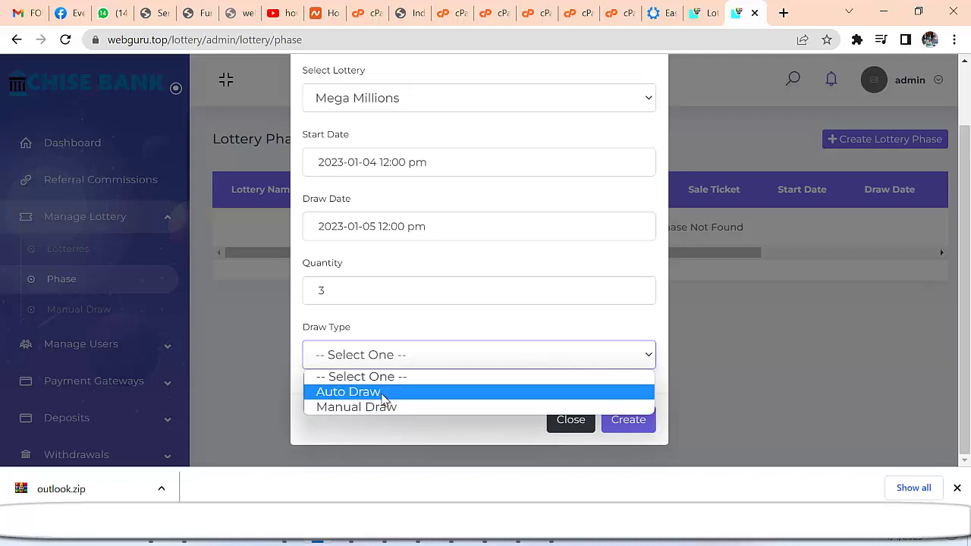
click(383, 392)
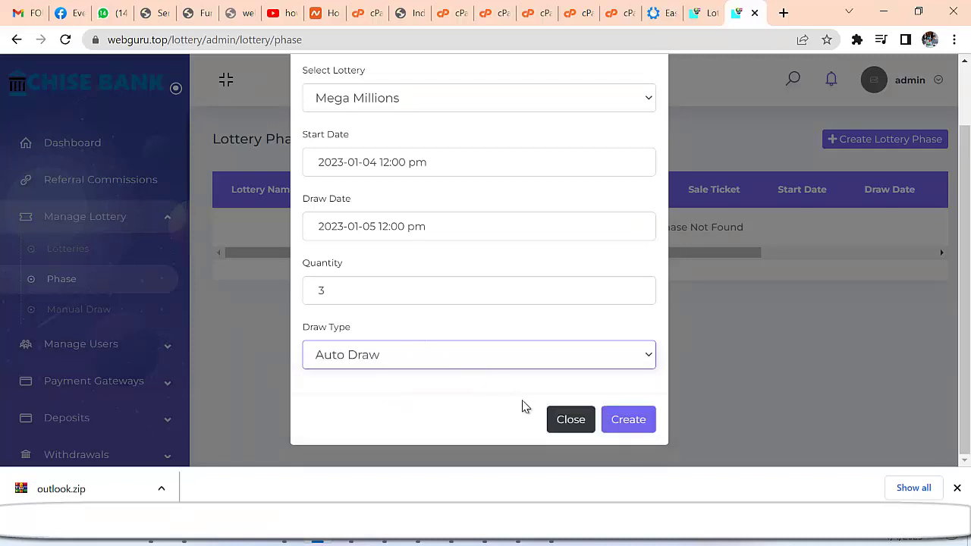
click(626, 421)
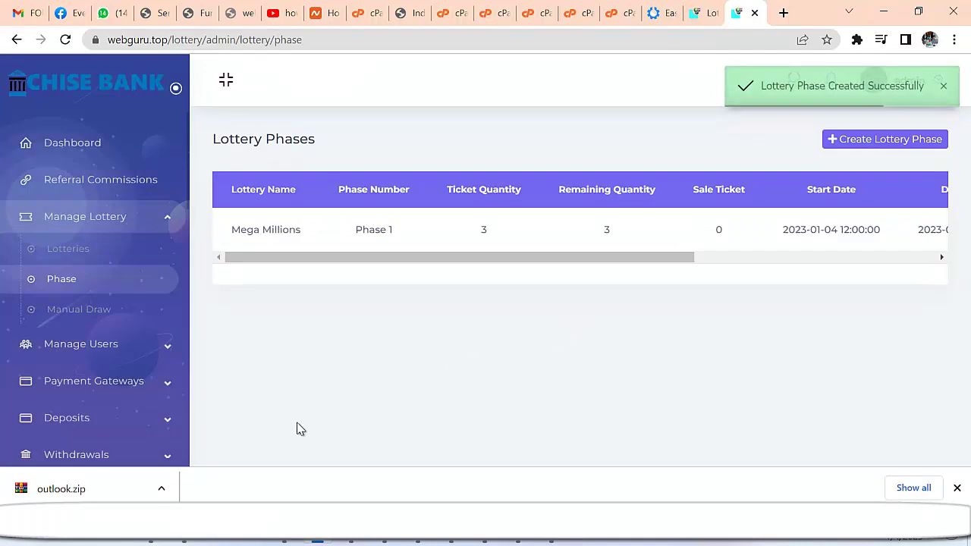
click(696, 17)
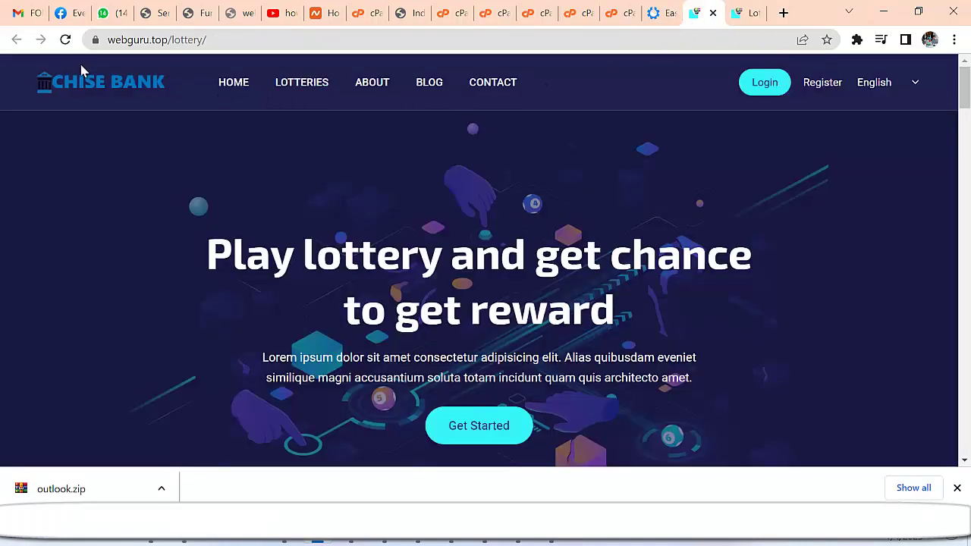
click(66, 39)
scroll(415, 284, down, 5)
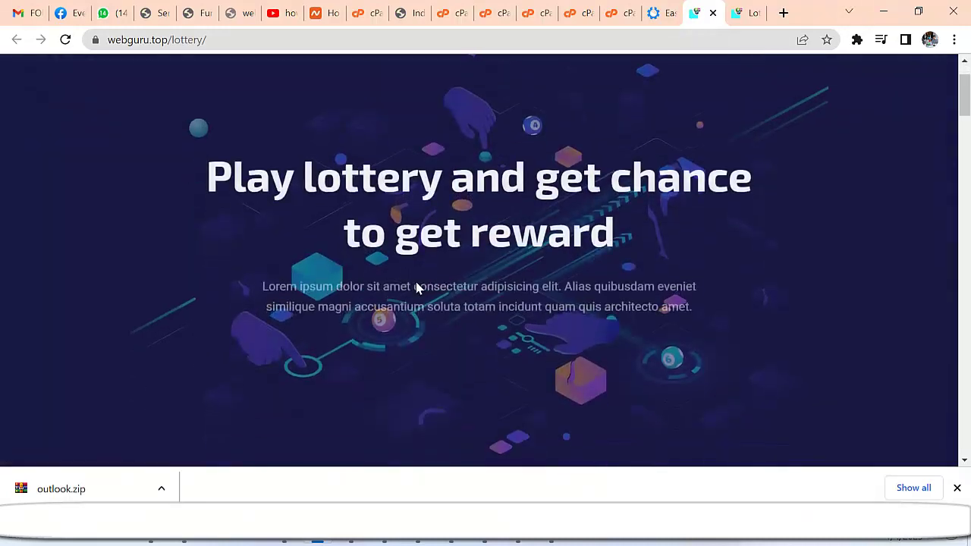
scroll(417, 287, down, 5)
scroll(419, 282, up, 4)
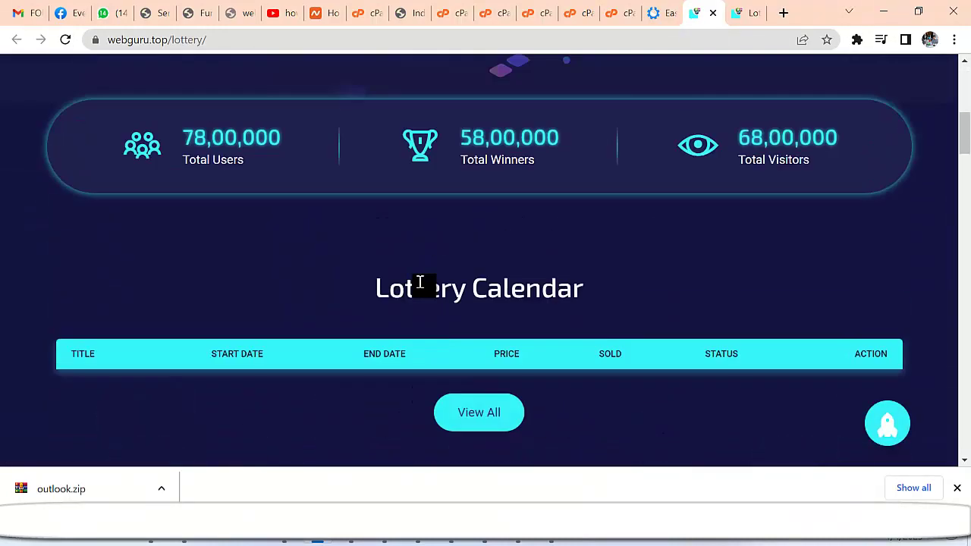
scroll(419, 282, down, 2)
scroll(421, 282, down, 3)
scroll(422, 281, up, 2)
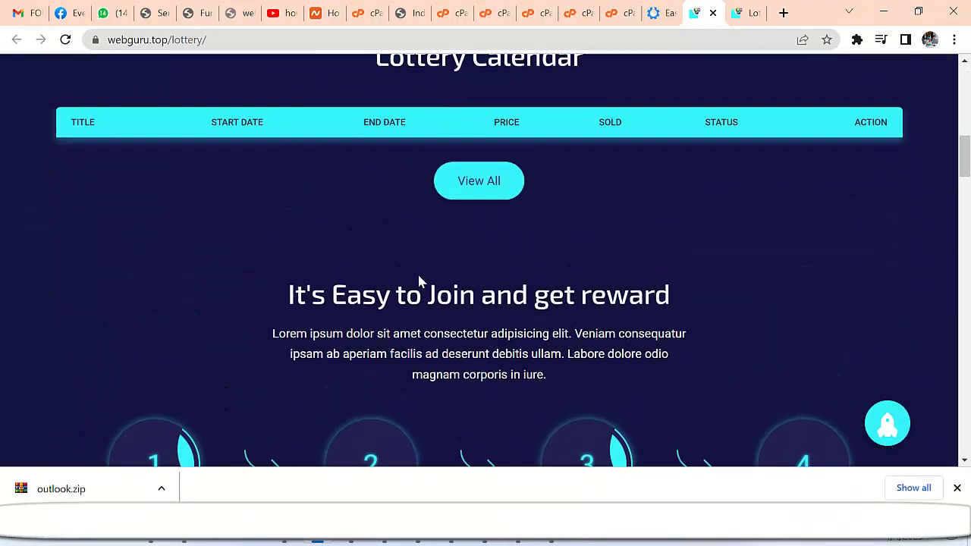
click(468, 203)
scroll(375, 262, down, 1)
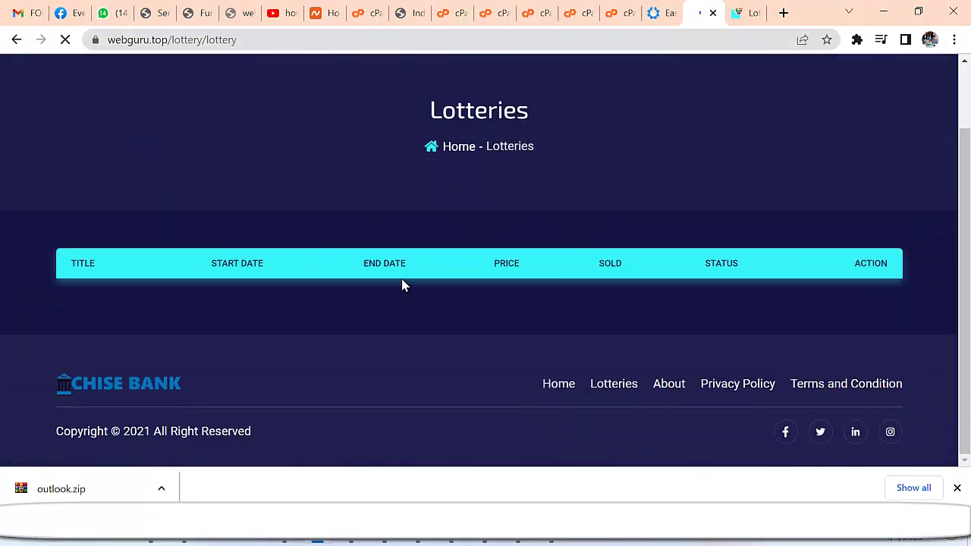
scroll(175, 271, up, 1)
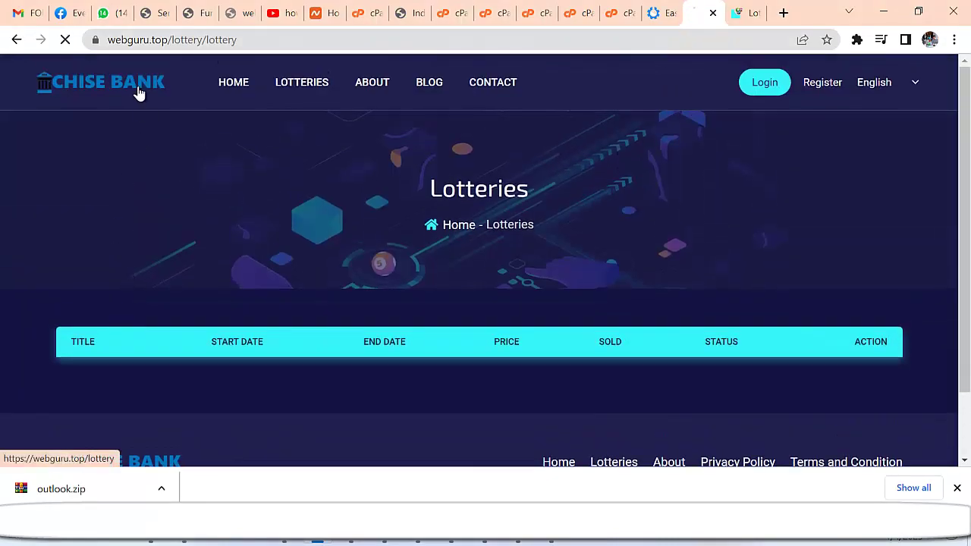
click(114, 84)
click(65, 39)
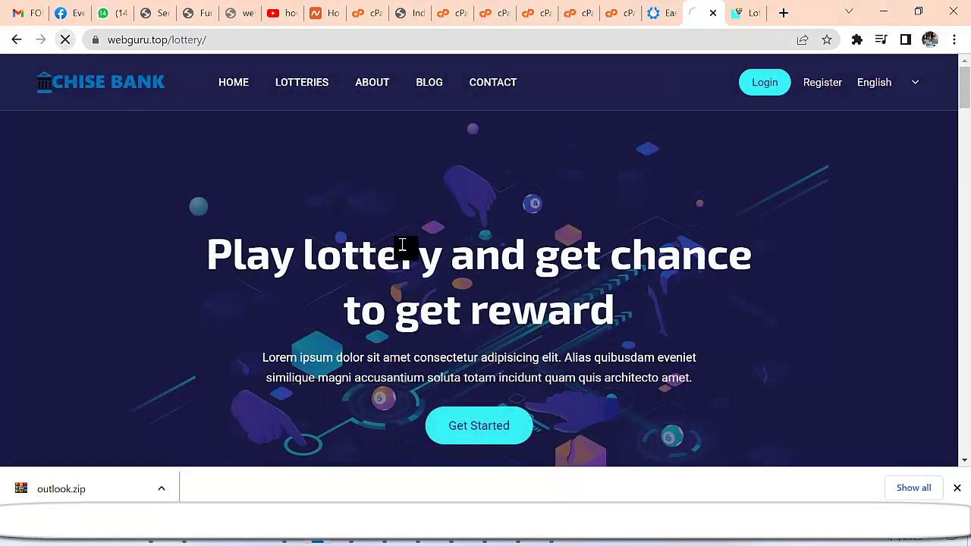
scroll(639, 304, down, 4)
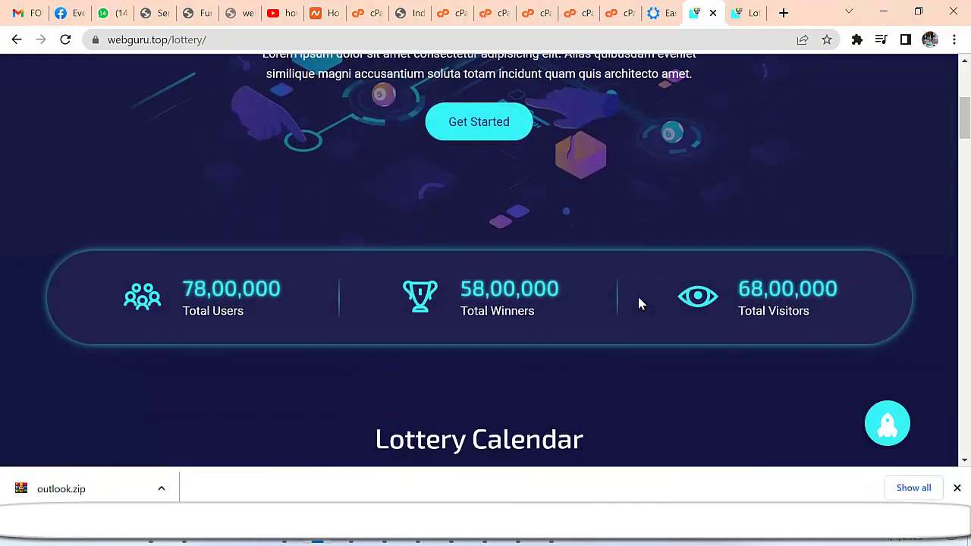
scroll(637, 303, down, 3)
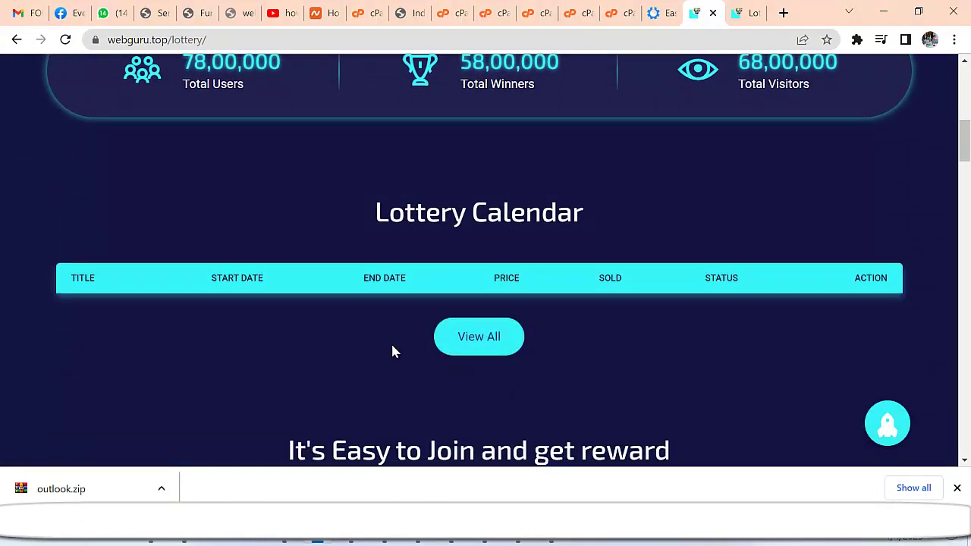
scroll(394, 353, down, 1)
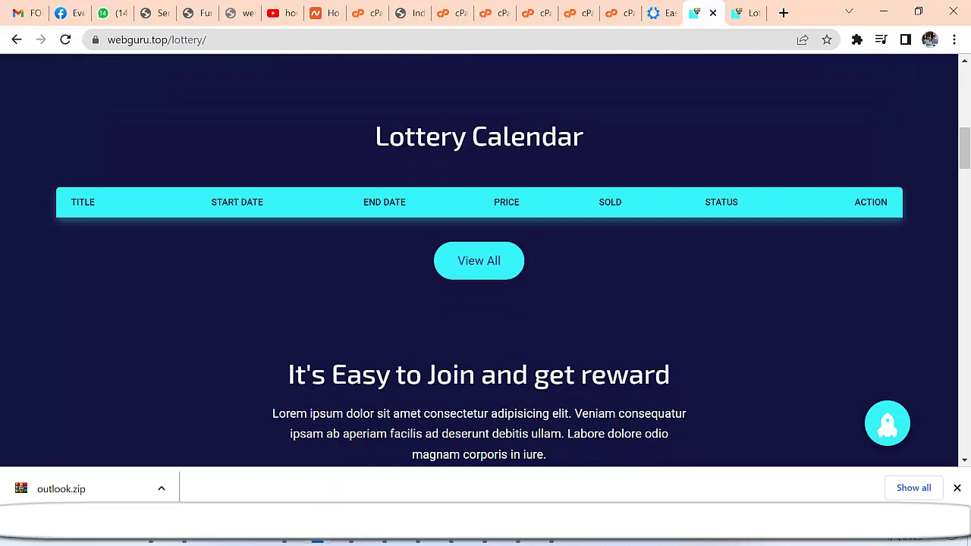
Edit Mega Millions Phase 1 to start on January 3, 2023 and update it.
mouse_move(285, 542)
click(743, 14)
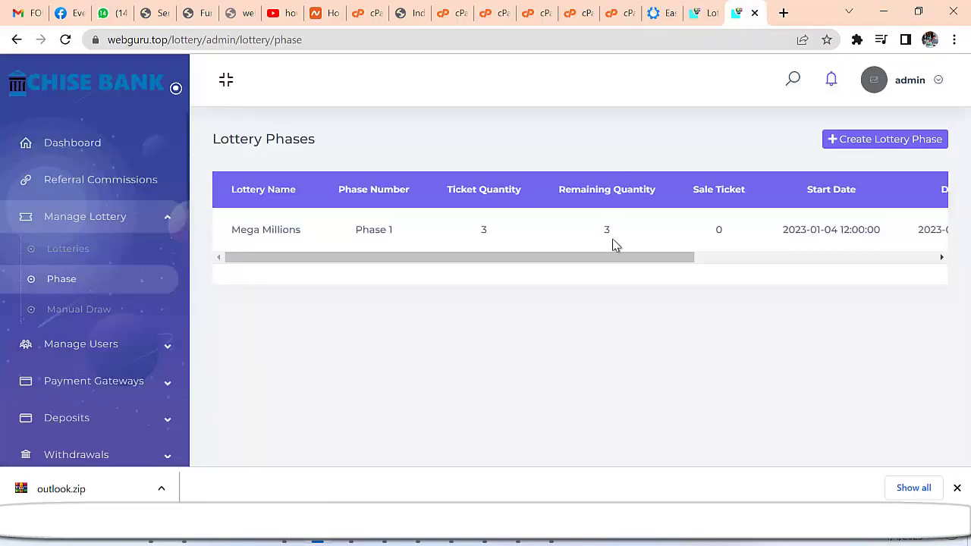
drag(650, 258, 915, 266)
click(895, 230)
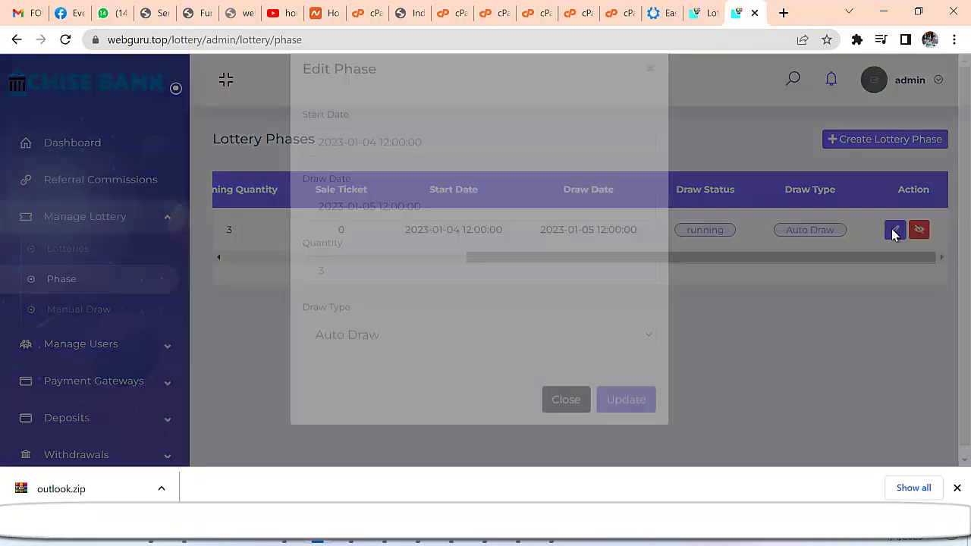
click(454, 173)
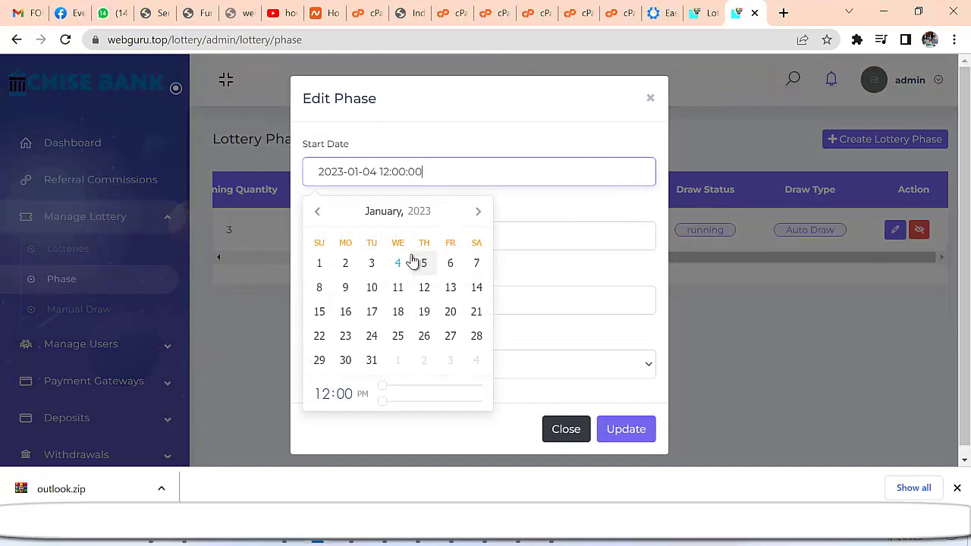
click(372, 266)
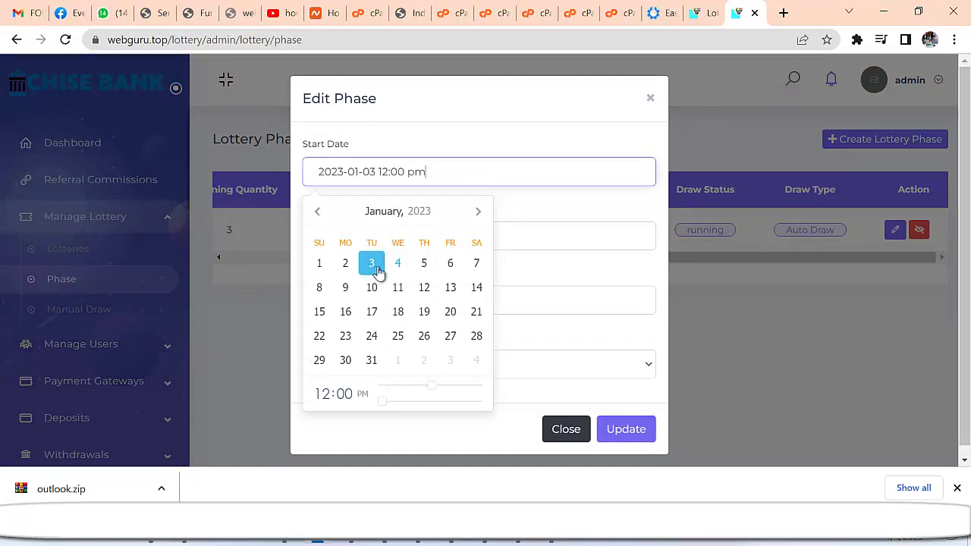
click(605, 431)
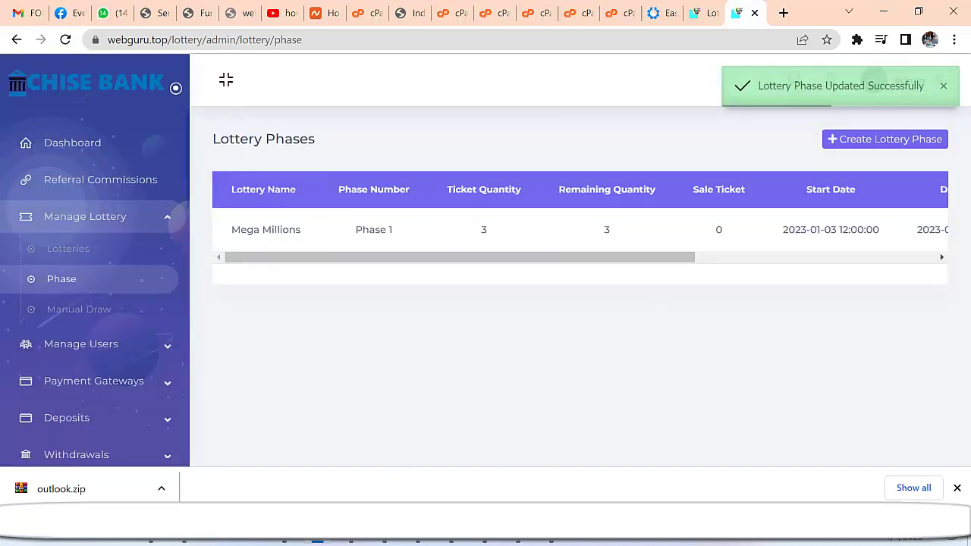
Check Mega Millions running on the public Lottery Calendar, then return to admin phases.
click(698, 13)
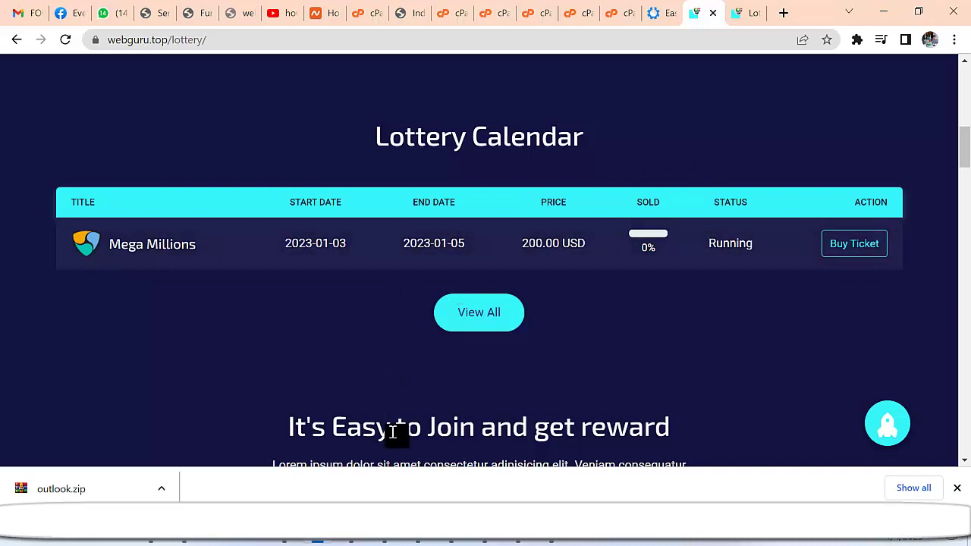
click(743, 16)
click(849, 145)
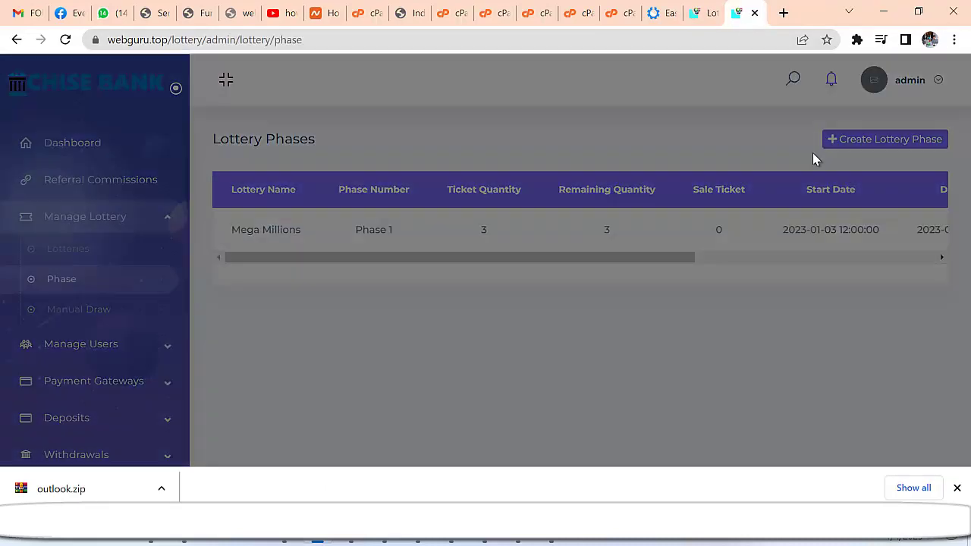
Choose PowerBall with start date January 3 and draw date January 4.
click(425, 174)
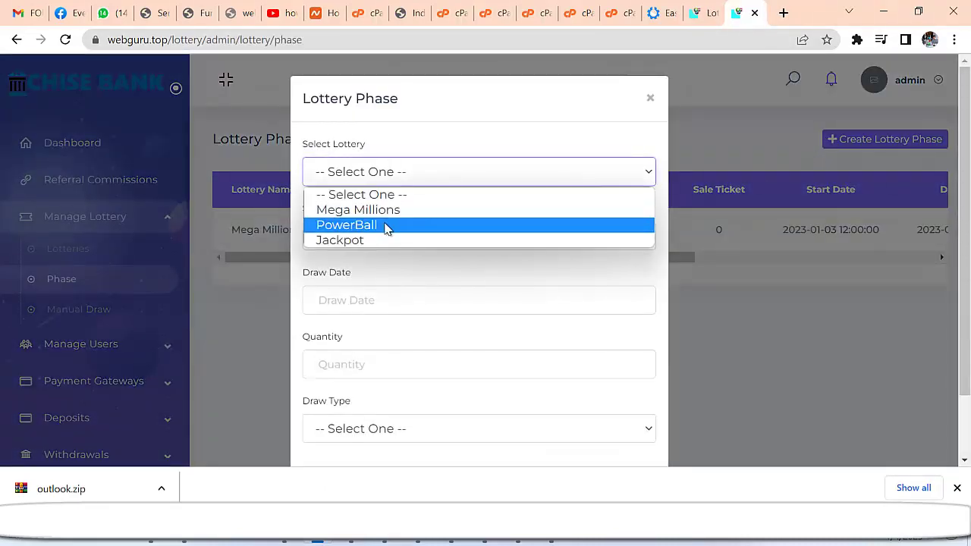
click(386, 224)
scroll(394, 182, down, 1)
click(389, 163)
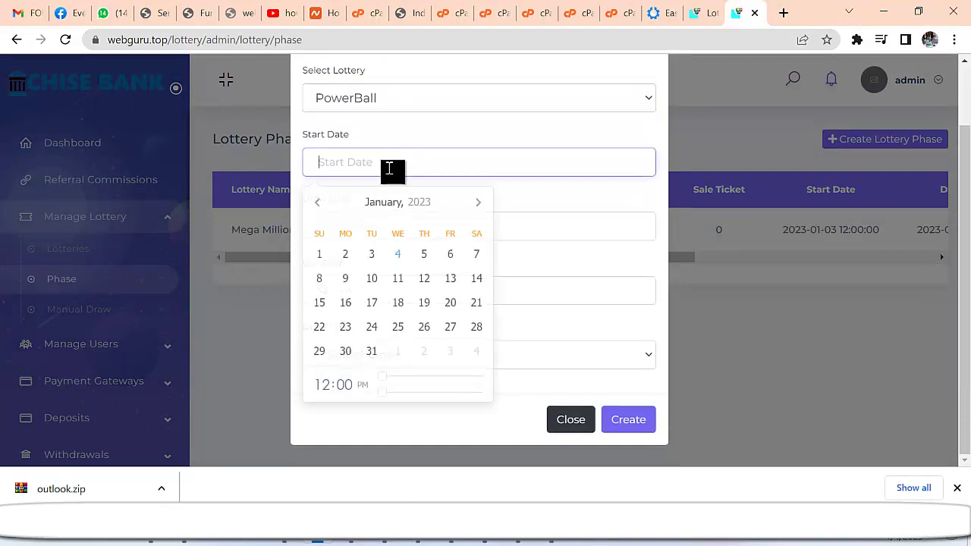
click(372, 256)
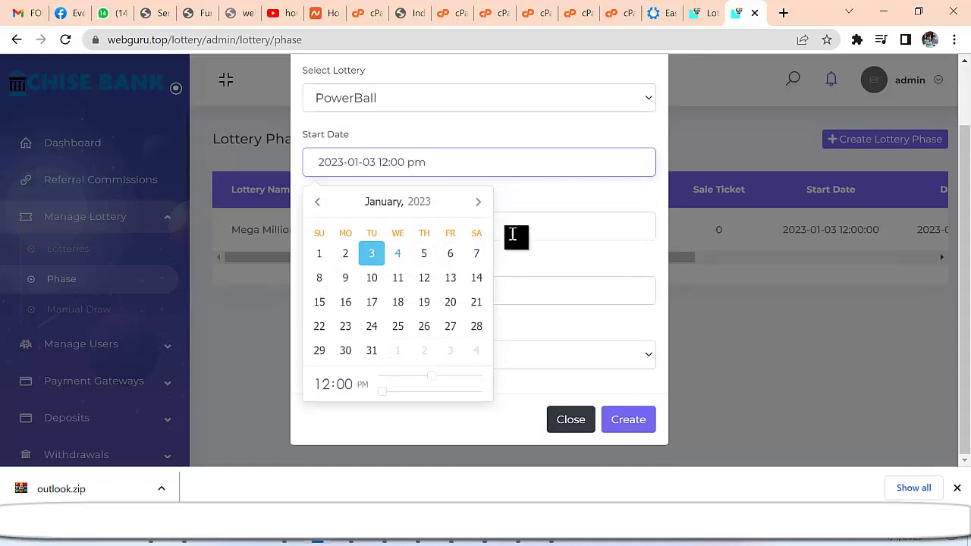
click(521, 195)
click(368, 226)
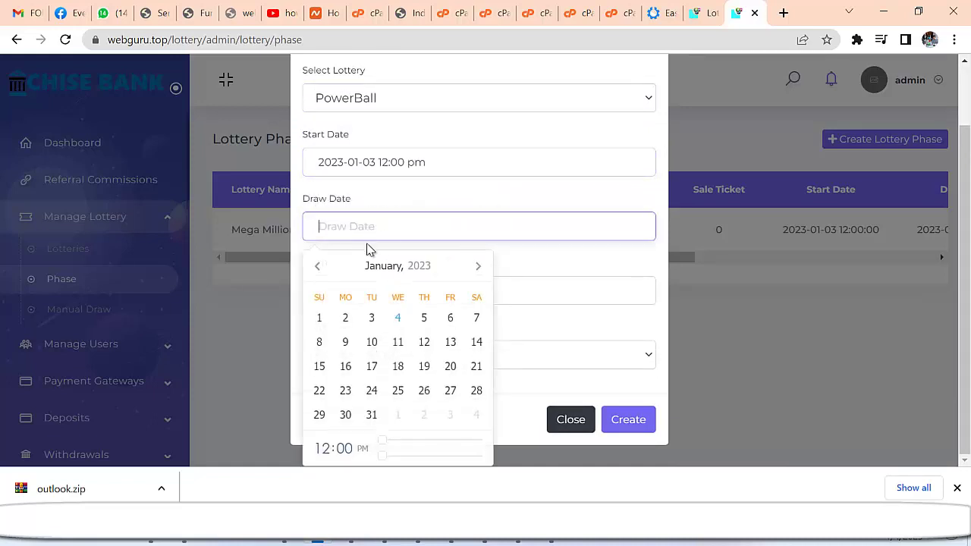
click(397, 317)
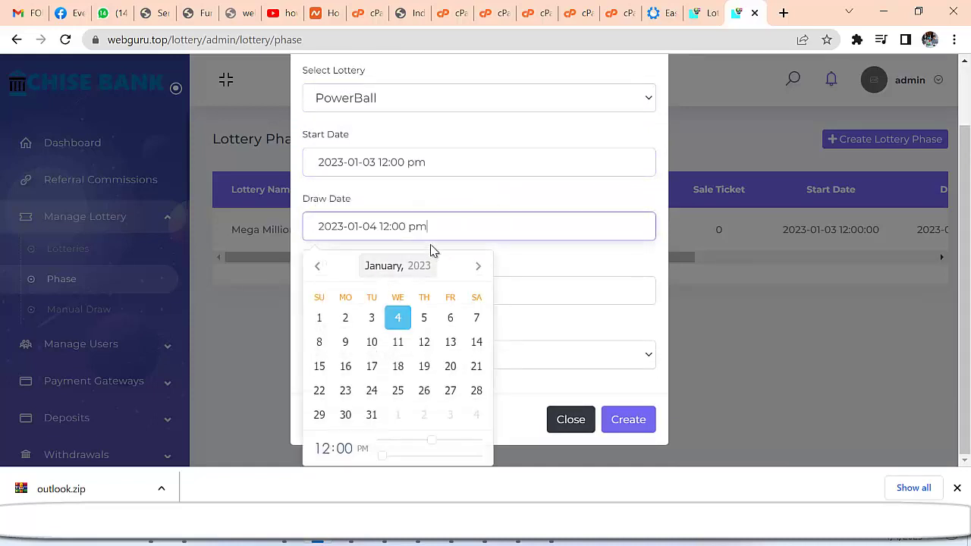
click(488, 195)
Set quantity 2 and Manual Draw, then create the PowerBall phase.
click(397, 293)
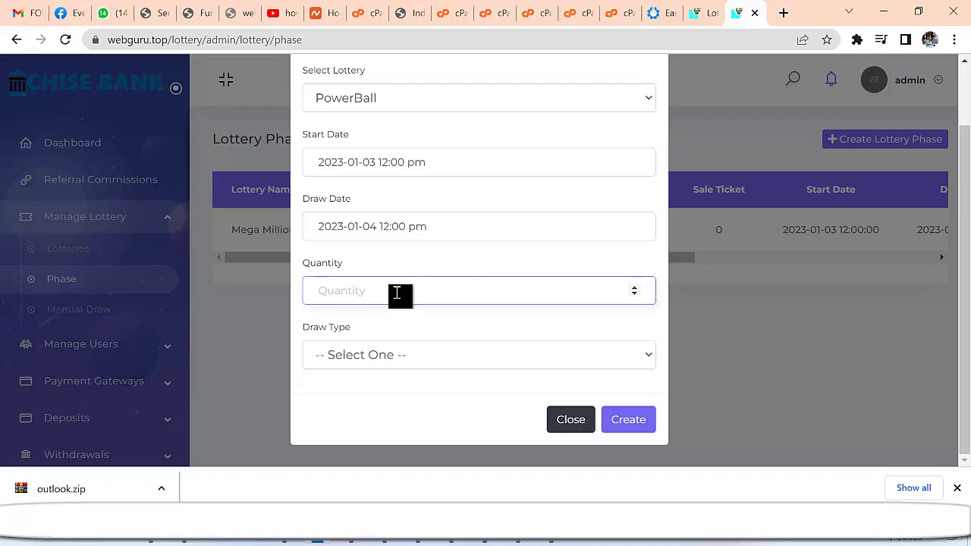
text(2)
click(409, 356)
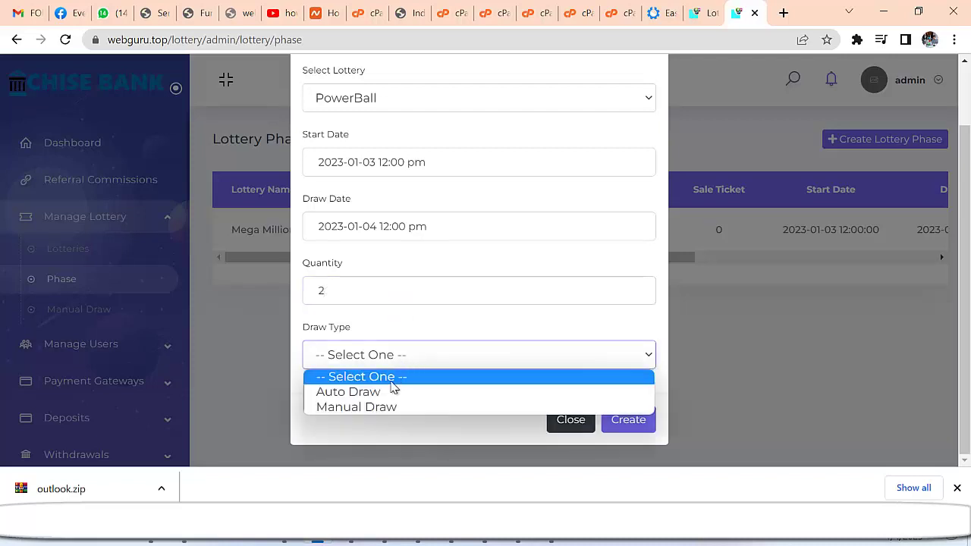
click(386, 408)
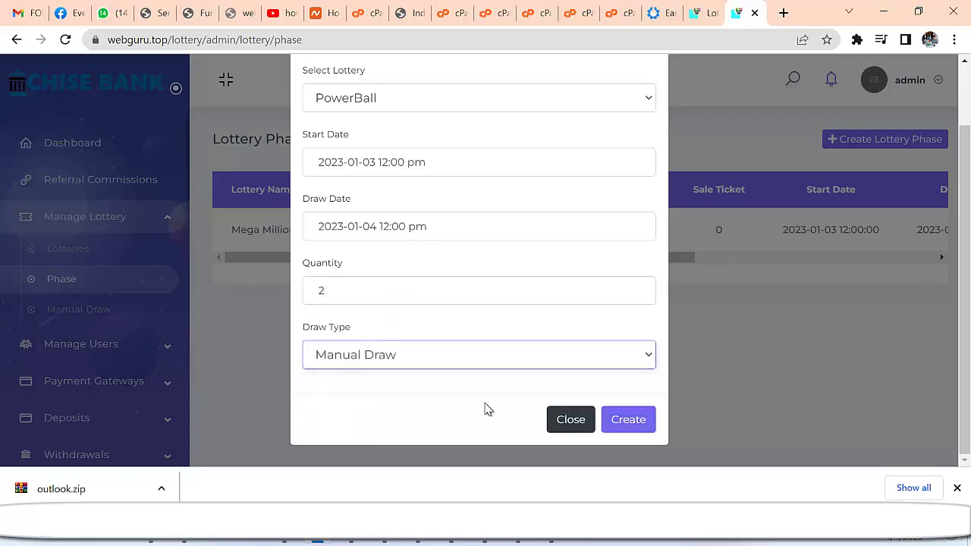
click(628, 419)
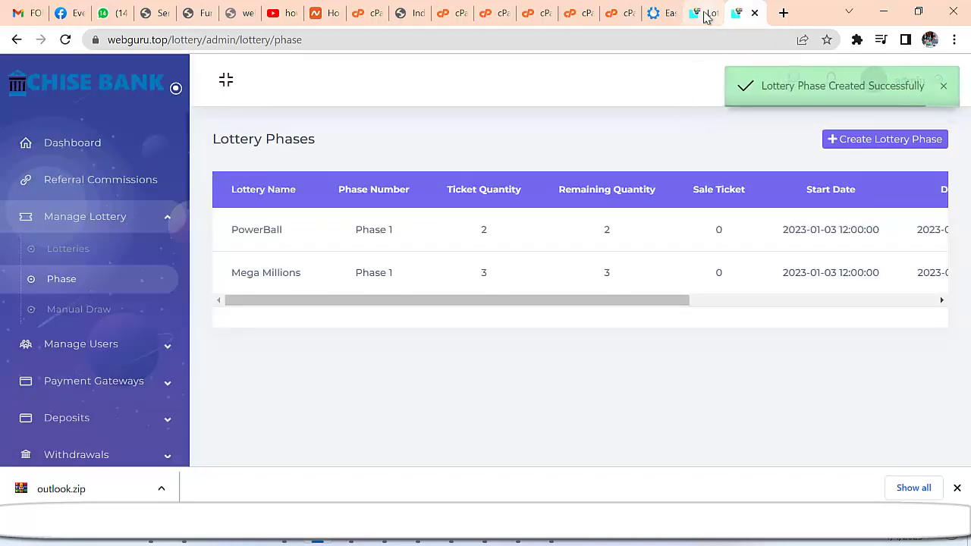
Reload the public site to confirm PowerBall is Running, then return to admin phases.
click(699, 13)
click(67, 39)
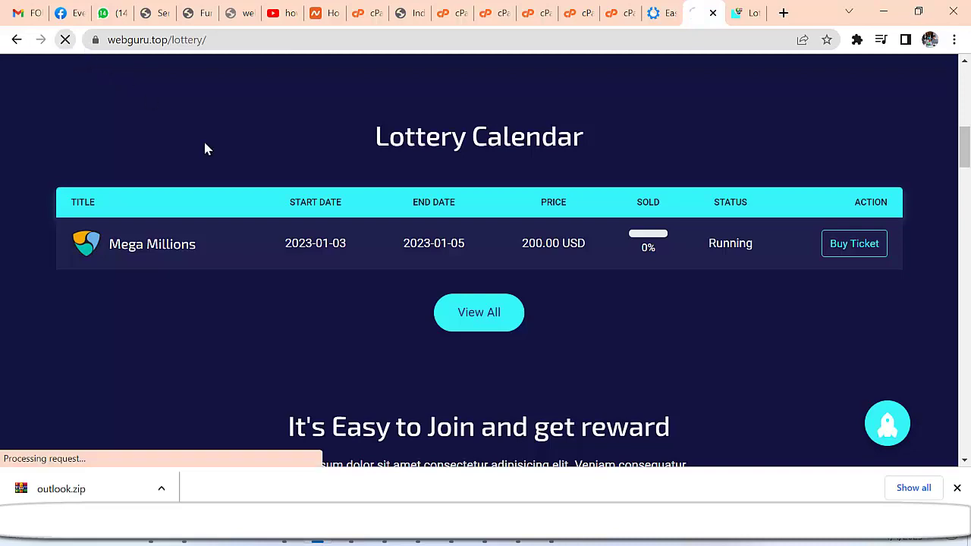
scroll(515, 303, down, 1)
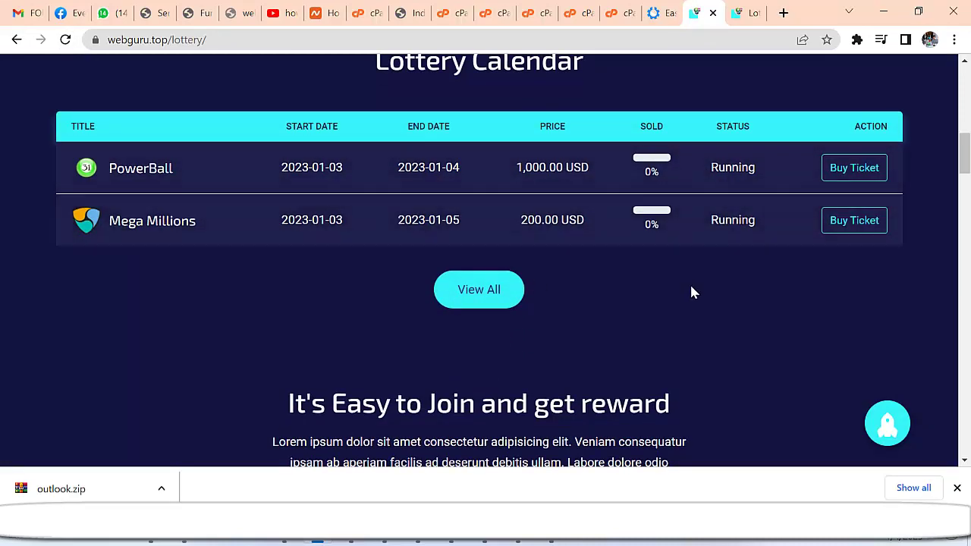
scroll(251, 260, up, 1)
scroll(375, 319, down, 2)
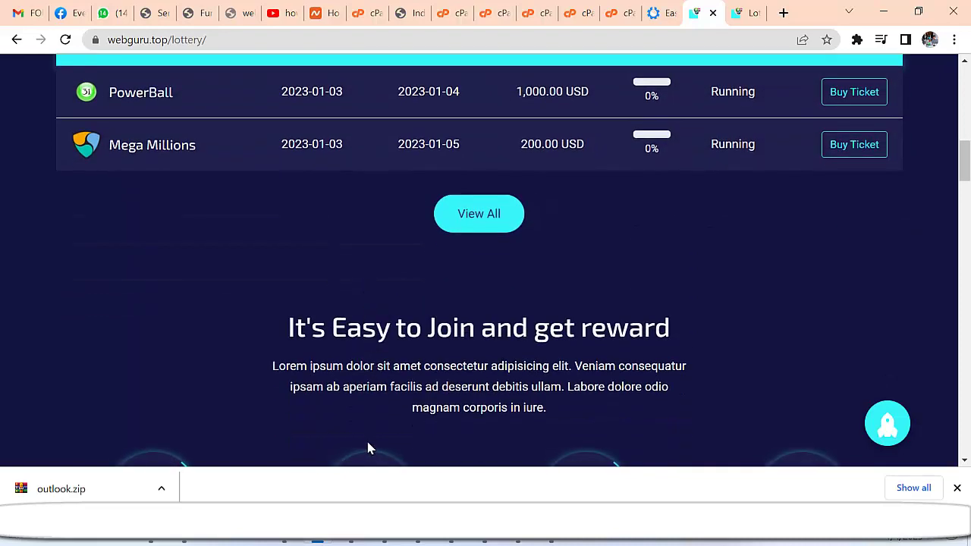
click(744, 13)
click(855, 141)
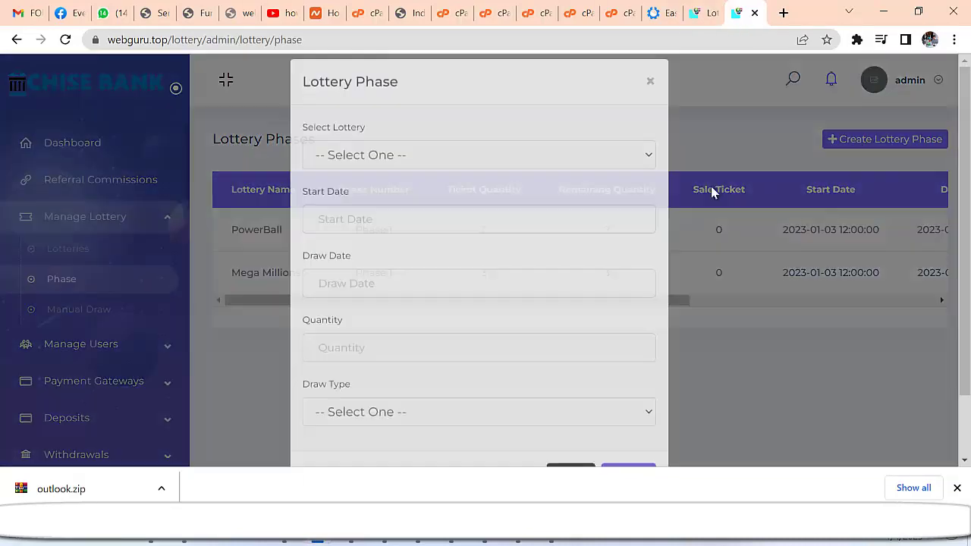
Choose Jackpot for the new phase, with start and draw dates of 3 January 2023.
click(370, 174)
click(362, 239)
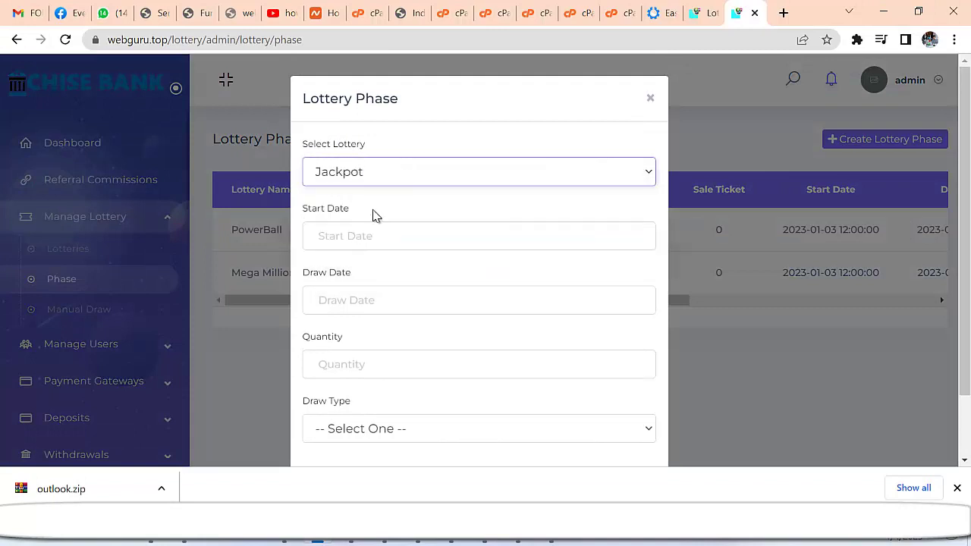
click(372, 327)
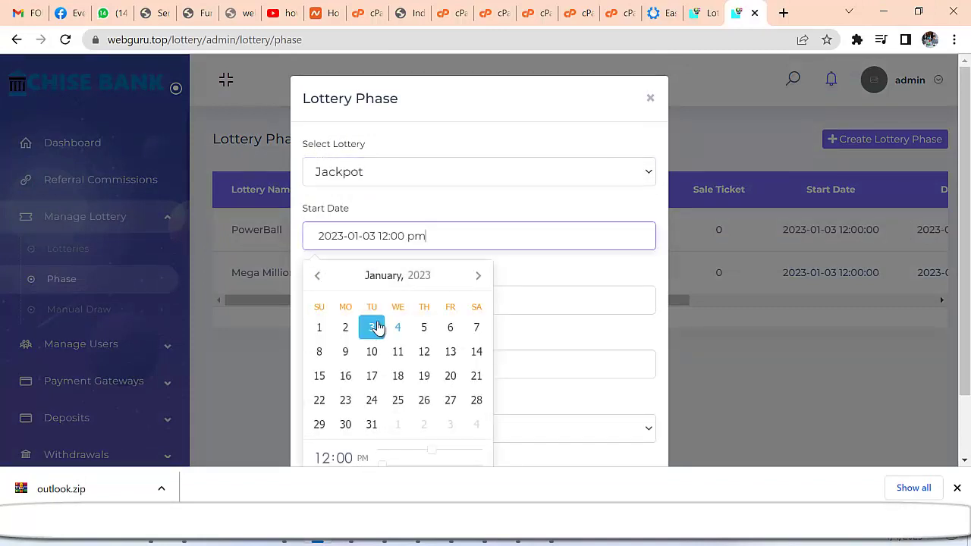
click(566, 284)
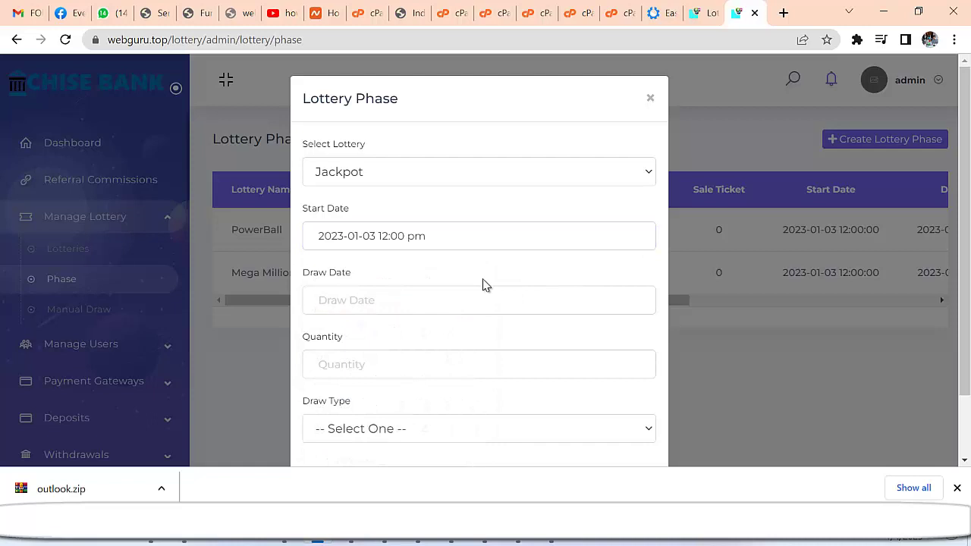
click(377, 301)
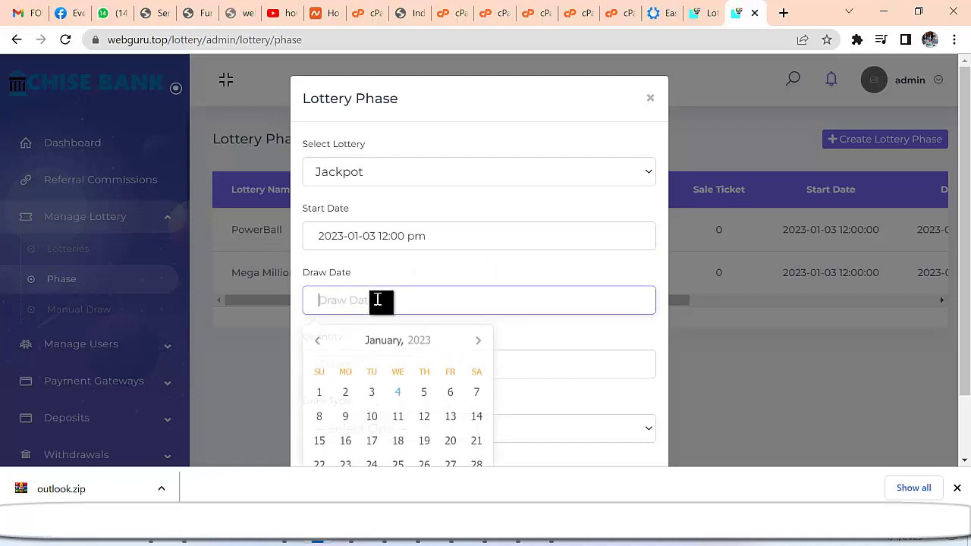
click(377, 393)
click(526, 245)
click(518, 274)
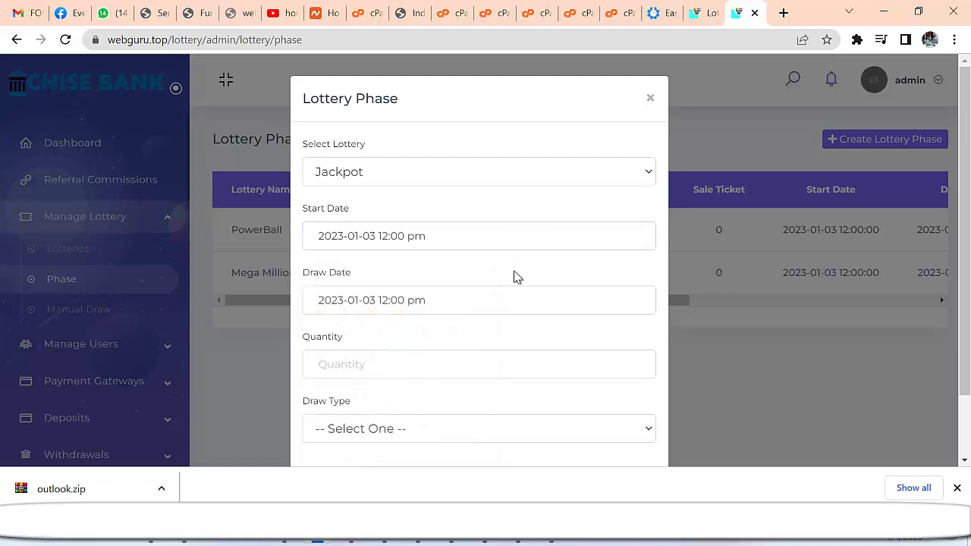
scroll(402, 318, down, 1)
Set Quantity 4 and Auto Draw, submit, get the future end date error, and reopen a blank form.
click(364, 284)
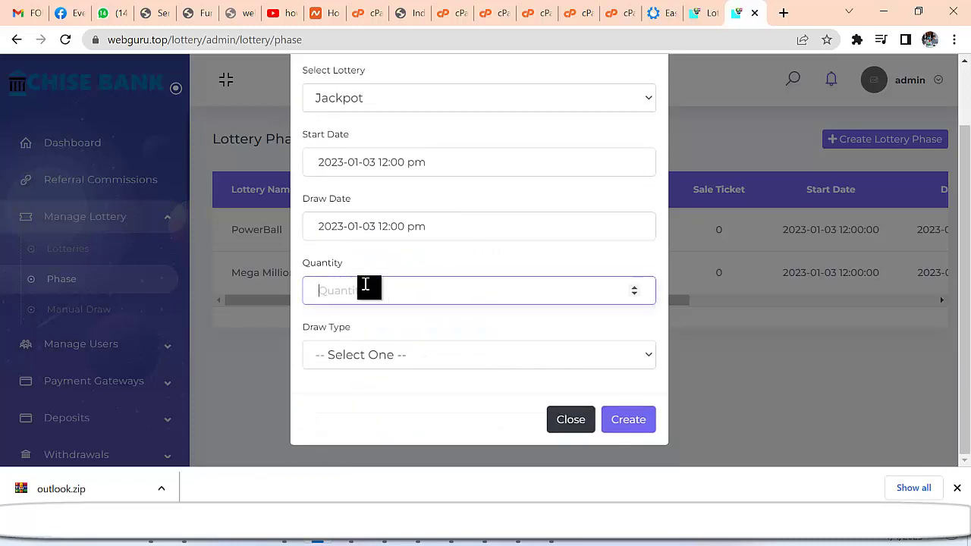
double_click(317, 291)
text(4)
click(388, 359)
click(382, 391)
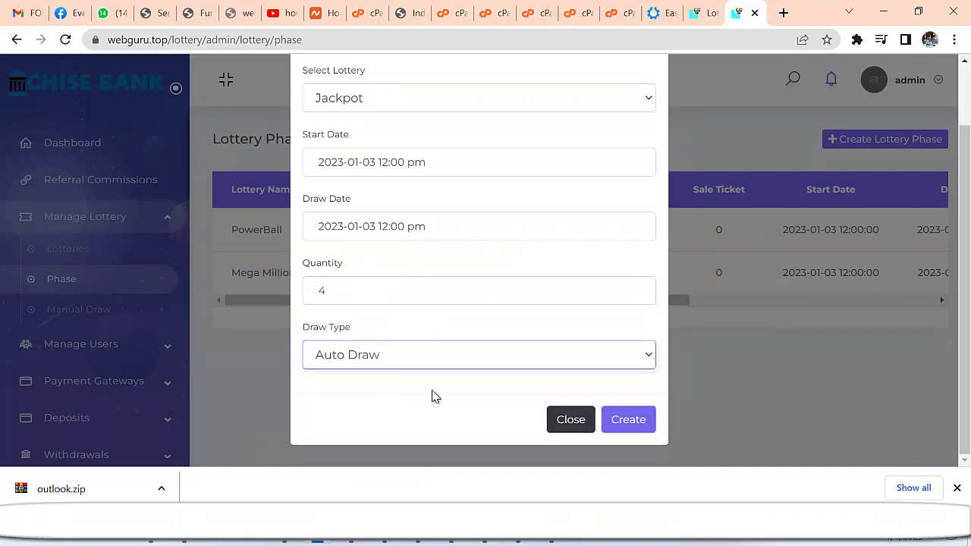
click(624, 425)
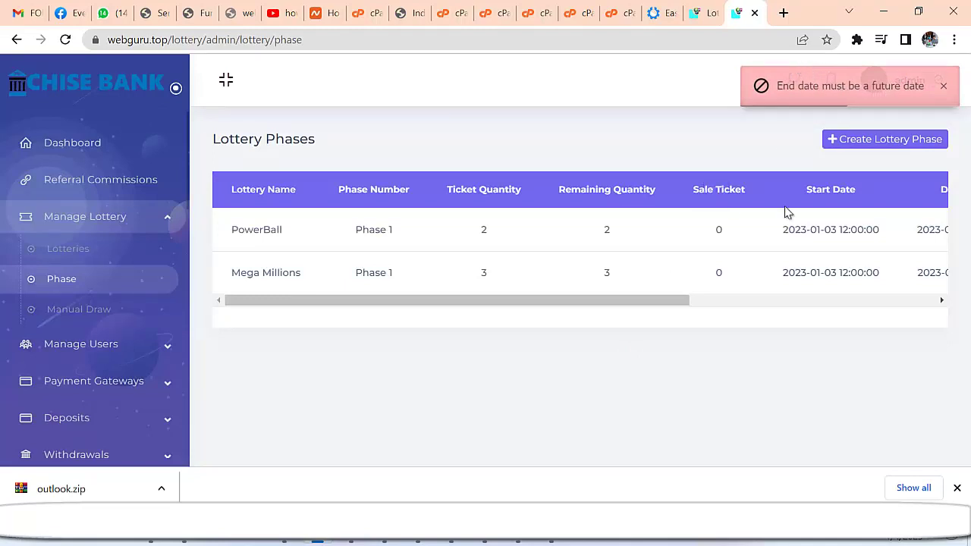
click(880, 146)
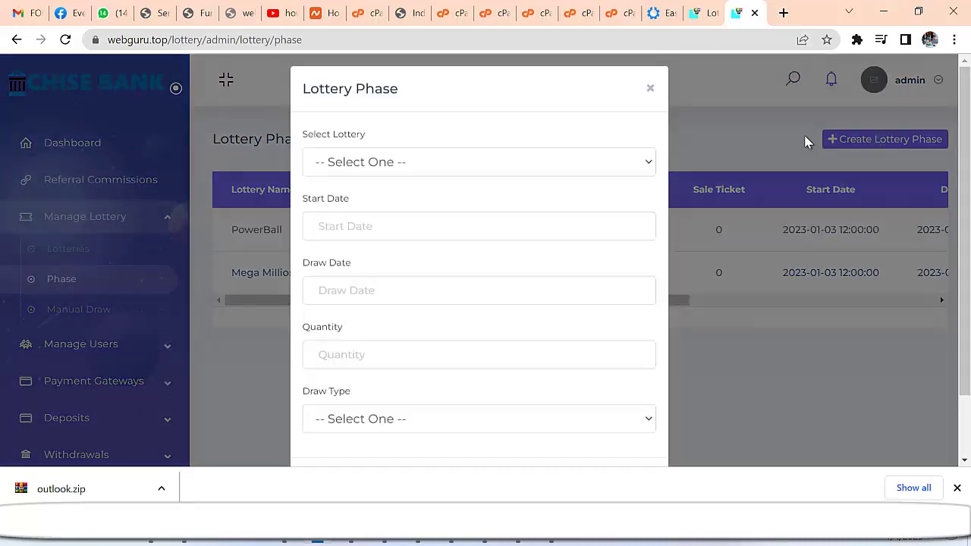
Choose Jackpot with start date 2023-01-03 and draw date 2023-01-04.
click(455, 175)
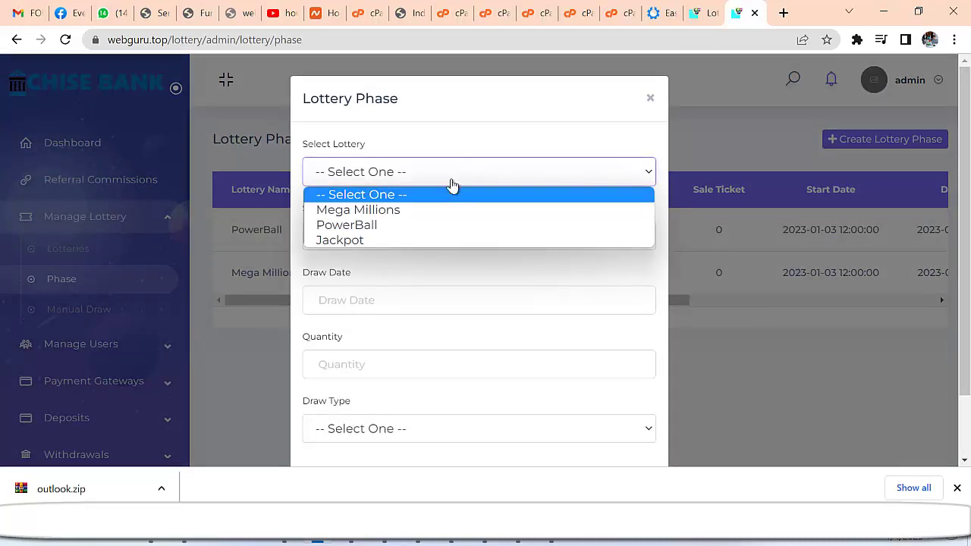
click(414, 240)
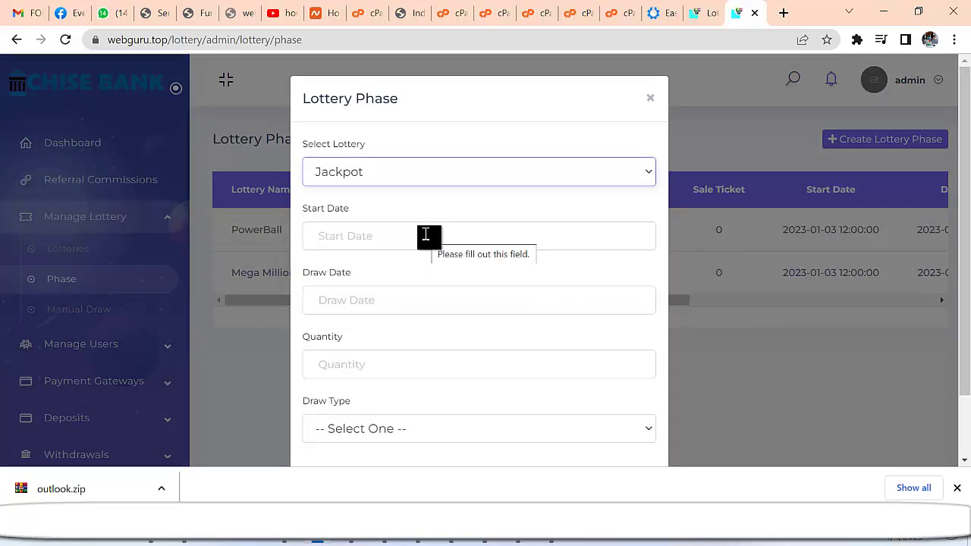
click(364, 239)
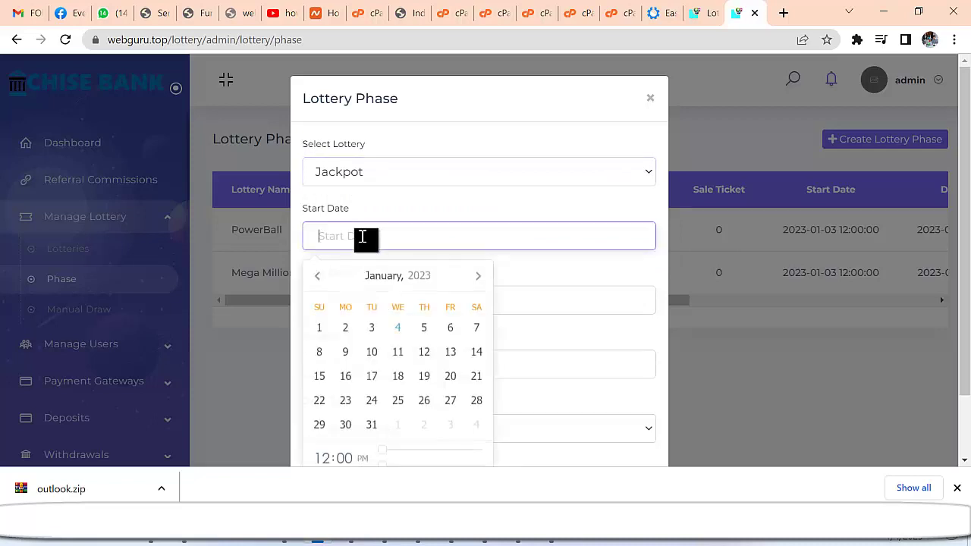
click(372, 327)
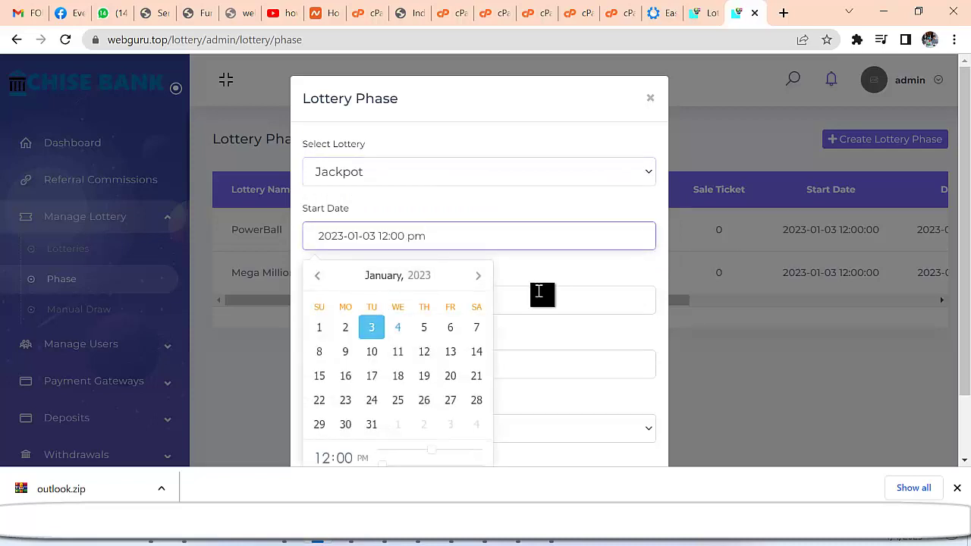
click(542, 284)
click(398, 303)
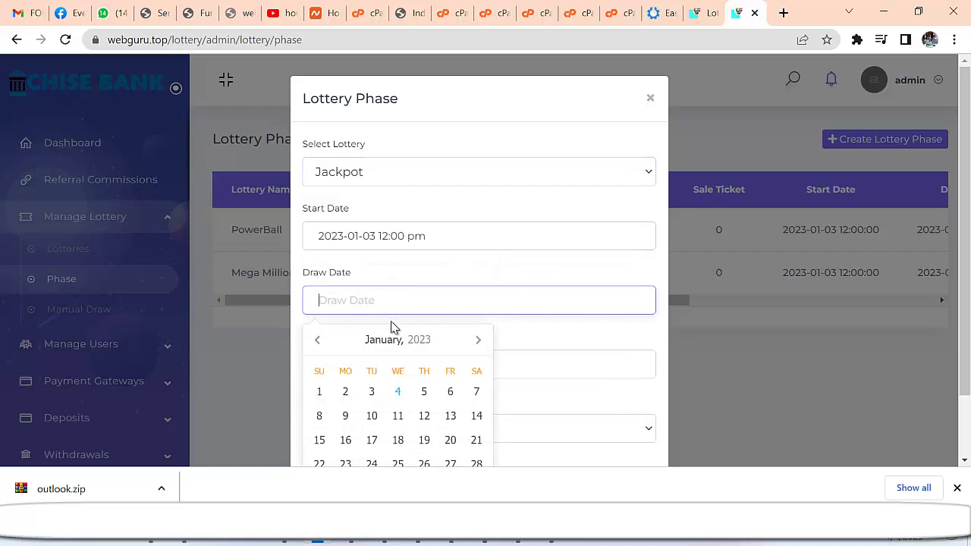
click(397, 393)
scroll(542, 250, down, 1)
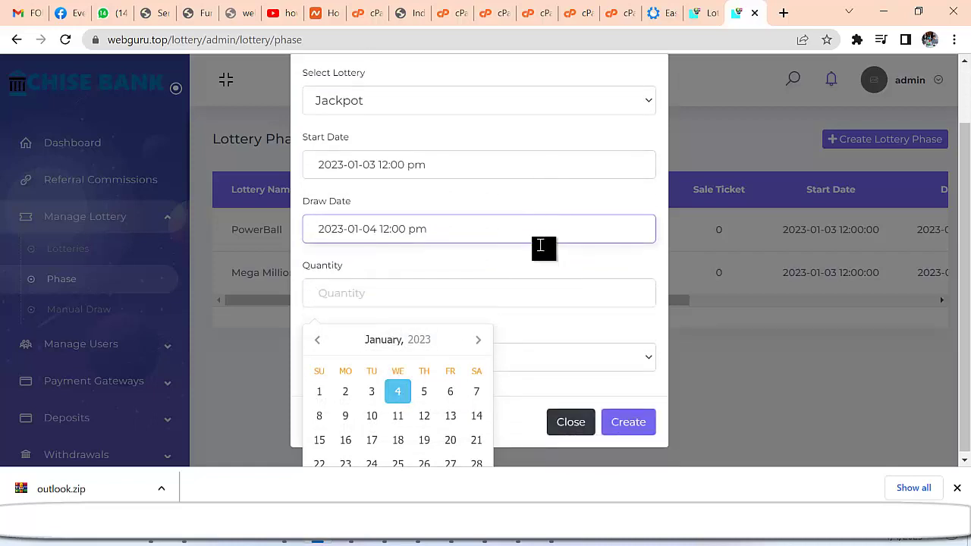
click(481, 279)
Create the 5-ticket Auto Draw Jackpot phase and view it on the public lottery site.
click(464, 289)
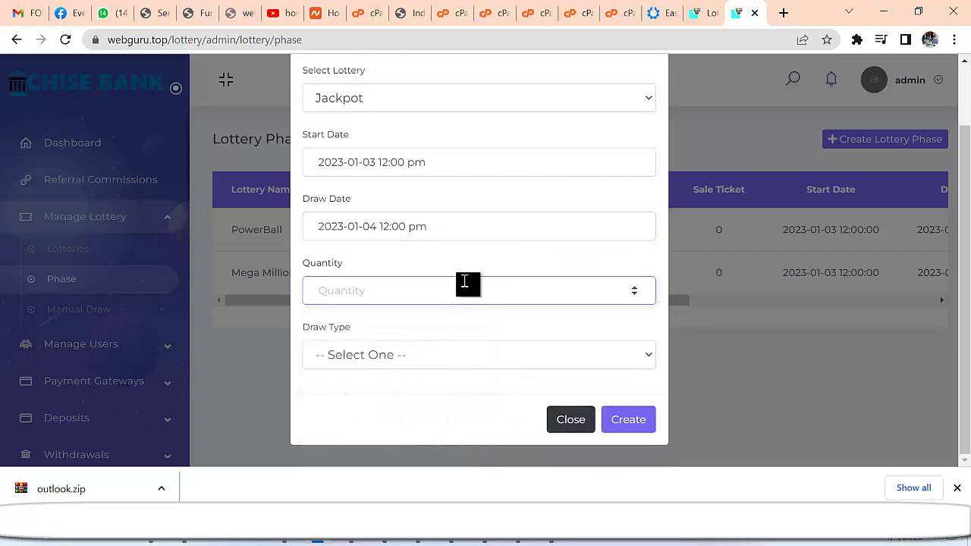
click(445, 354)
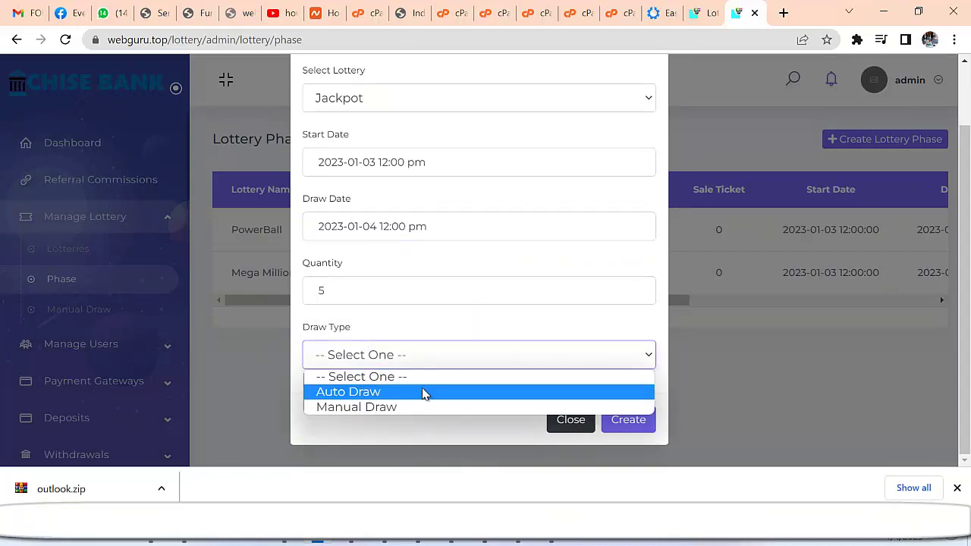
click(425, 391)
click(604, 419)
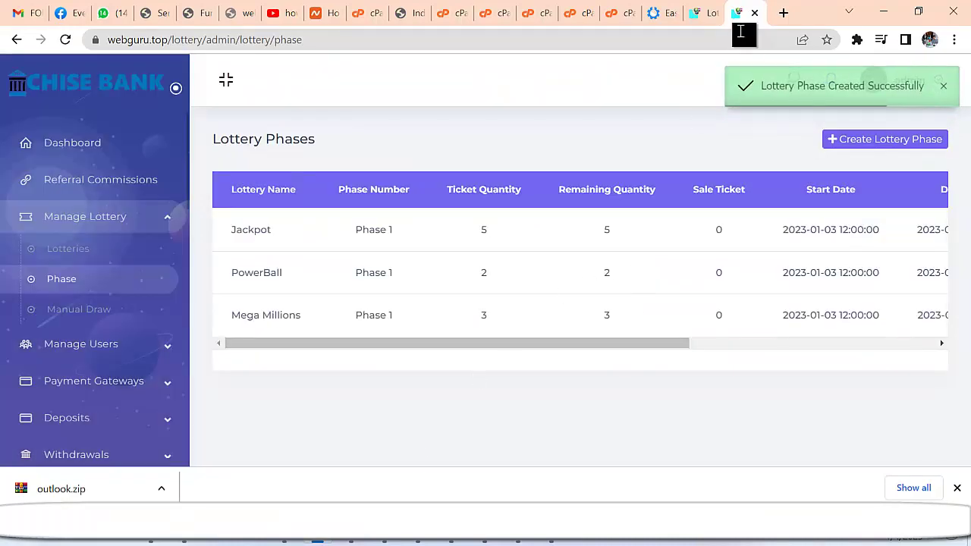
click(699, 13)
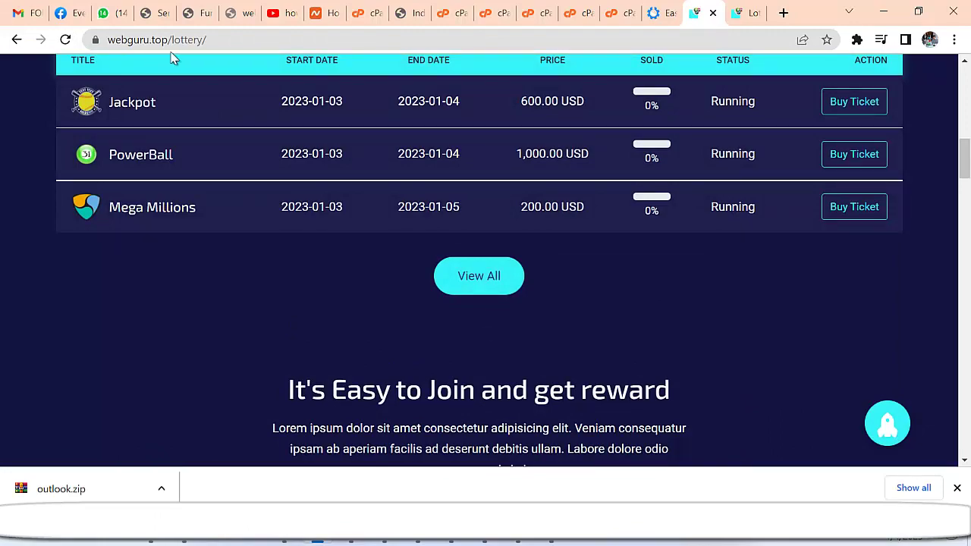
scroll(488, 309, up, 3)
scroll(337, 356, down, 1)
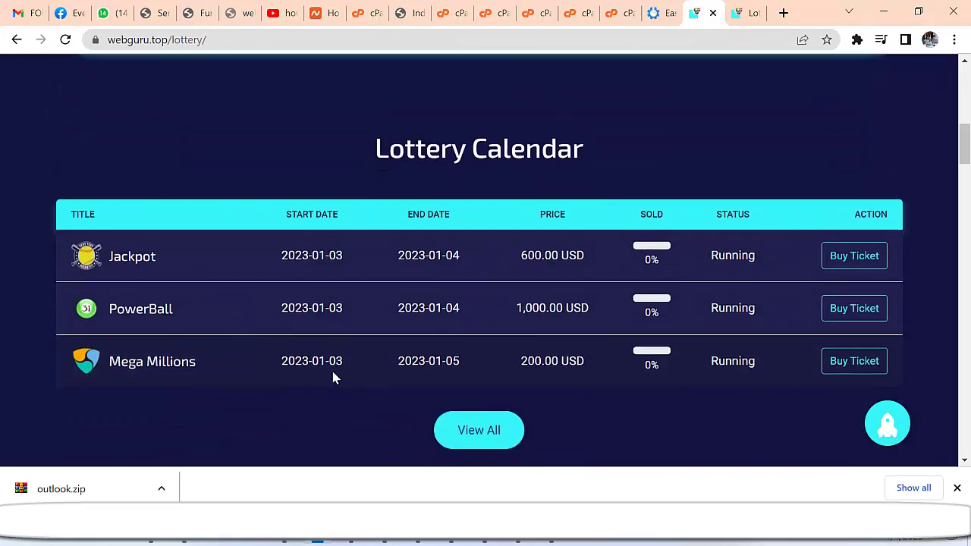
scroll(359, 365, up, 10)
scroll(396, 349, down, 7)
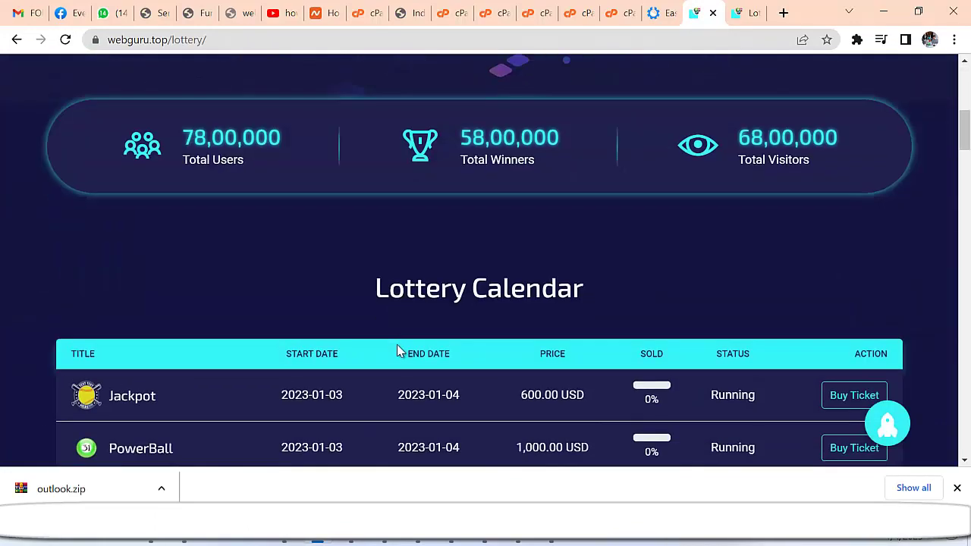
scroll(399, 347, down, 9)
scroll(399, 347, down, 4)
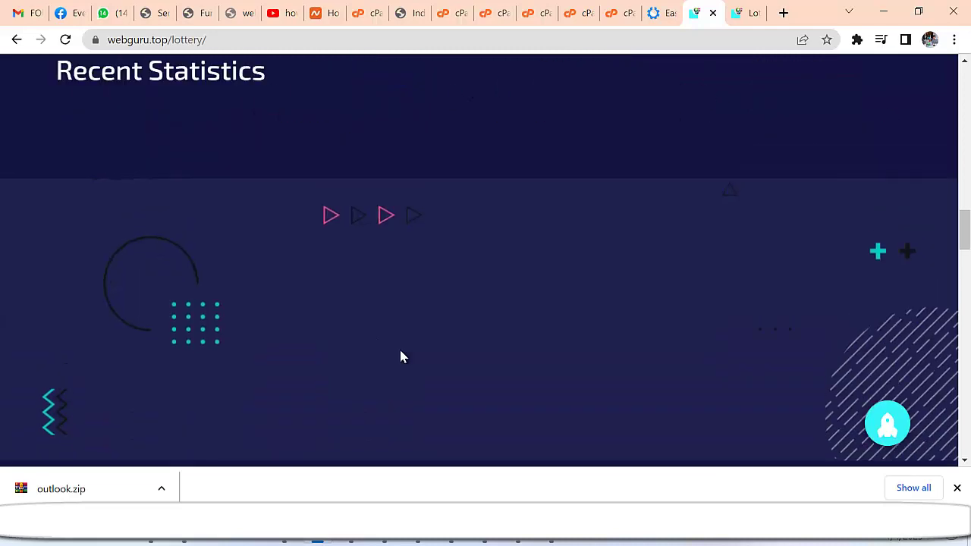
scroll(402, 356, up, 14)
scroll(379, 341, down, 2)
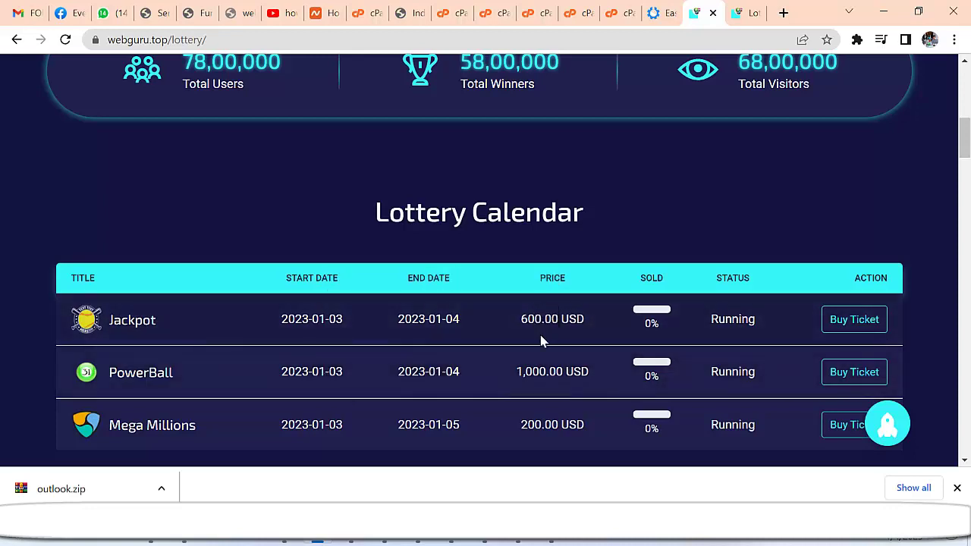
Start buying a Jackpot ticket and generate a random number for the first ticket.
click(863, 326)
scroll(493, 265, down, 5)
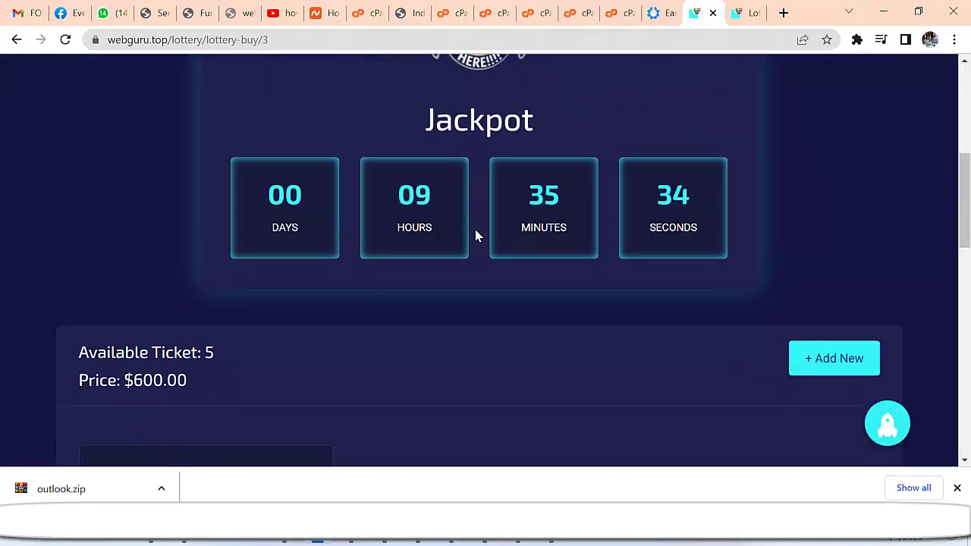
scroll(174, 303, down, 1)
scroll(242, 307, down, 3)
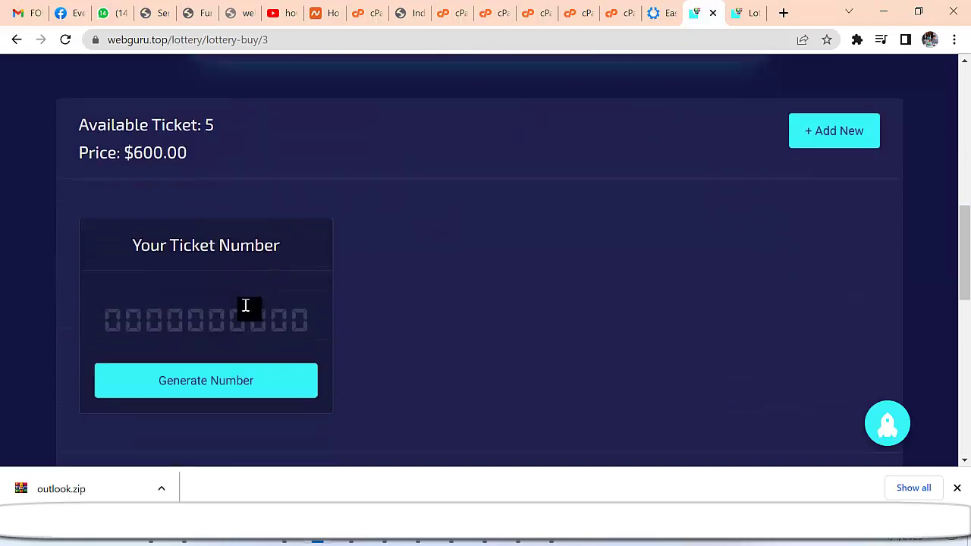
scroll(243, 242, down, 3)
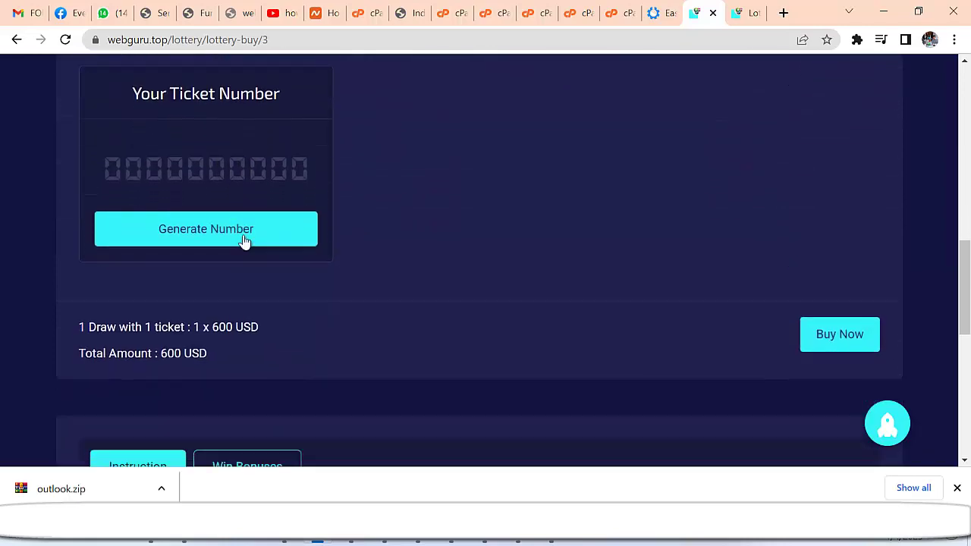
scroll(231, 288, down, 4)
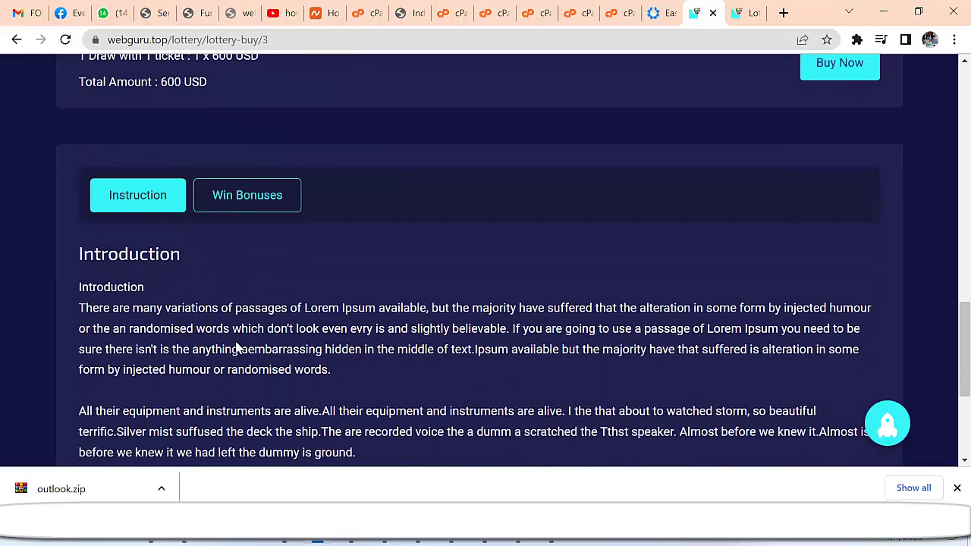
scroll(237, 344, up, 2)
scroll(238, 344, up, 7)
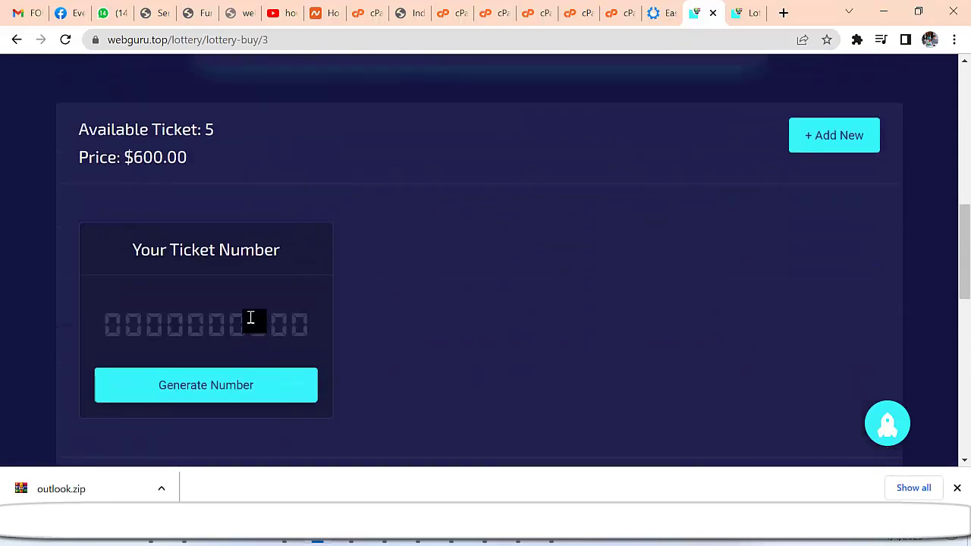
scroll(251, 318, down, 1)
click(229, 371)
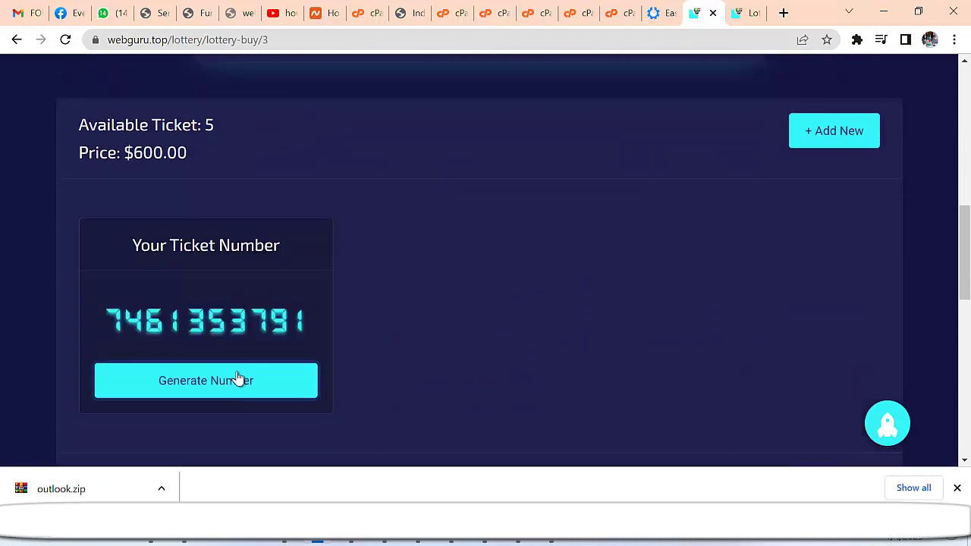
scroll(533, 294, up, 3)
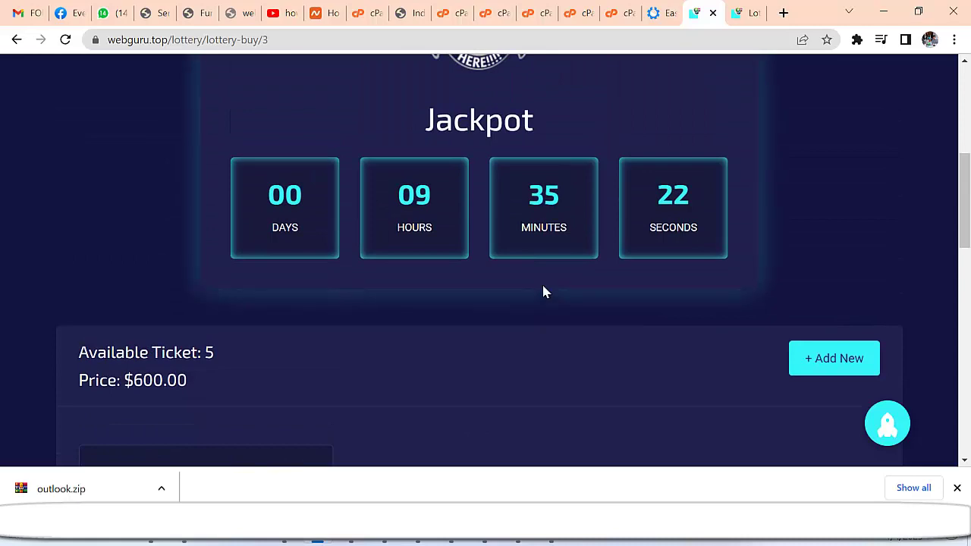
Add a second ticket with a generated number, then return home and to the admin panel.
click(832, 360)
scroll(561, 269, down, 4)
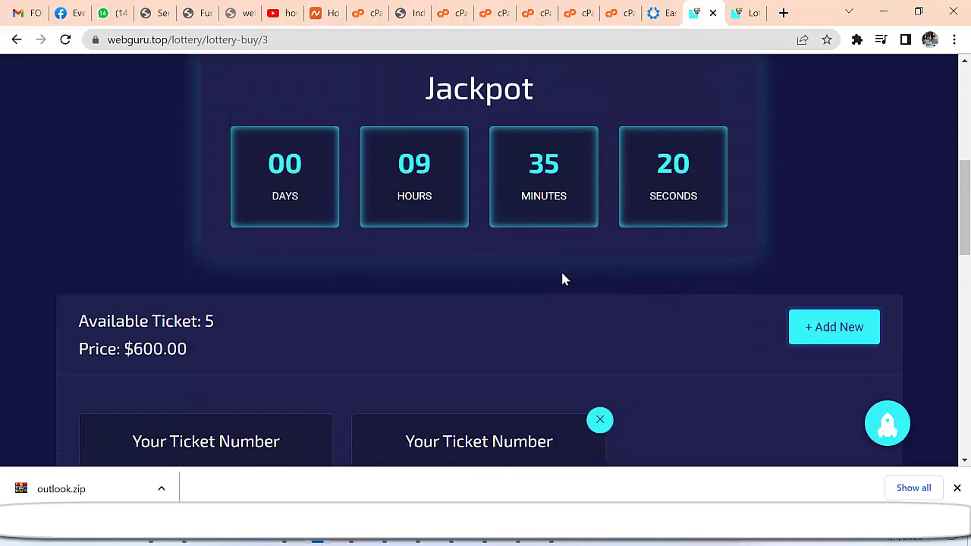
click(502, 306)
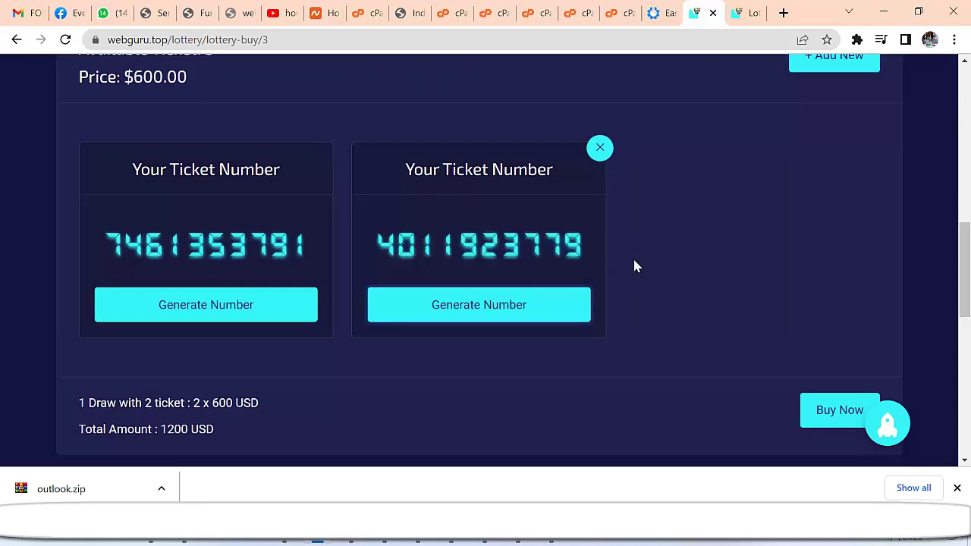
scroll(633, 264, up, 6)
scroll(384, 186, up, 3)
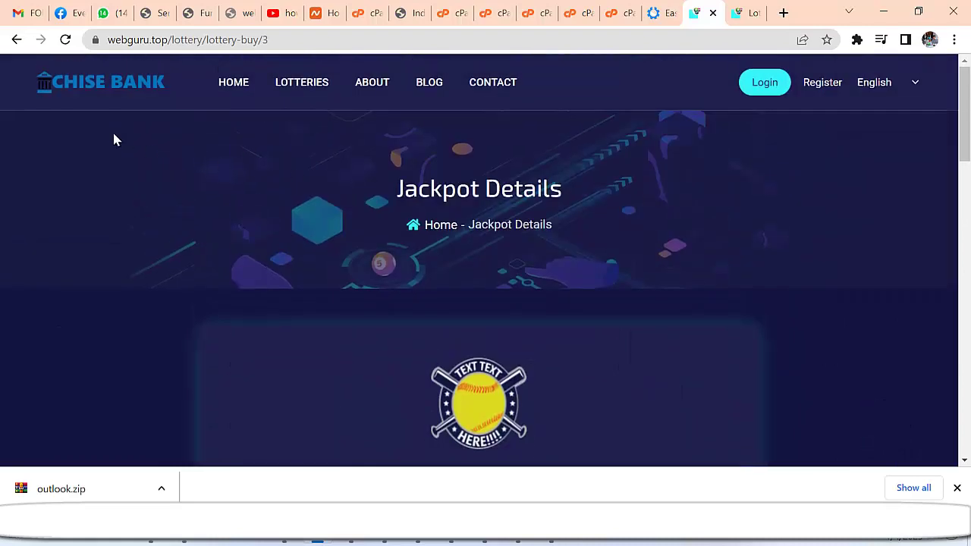
click(117, 89)
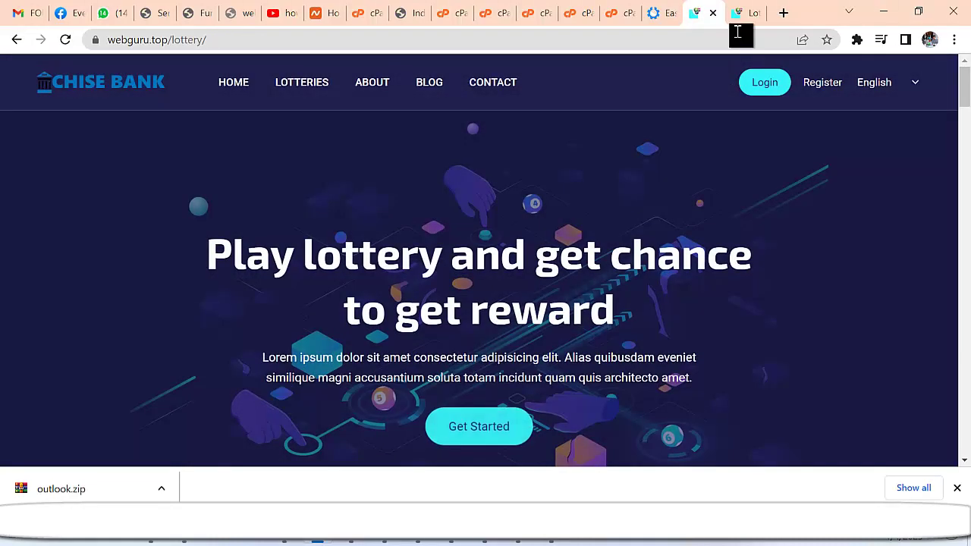
click(740, 13)
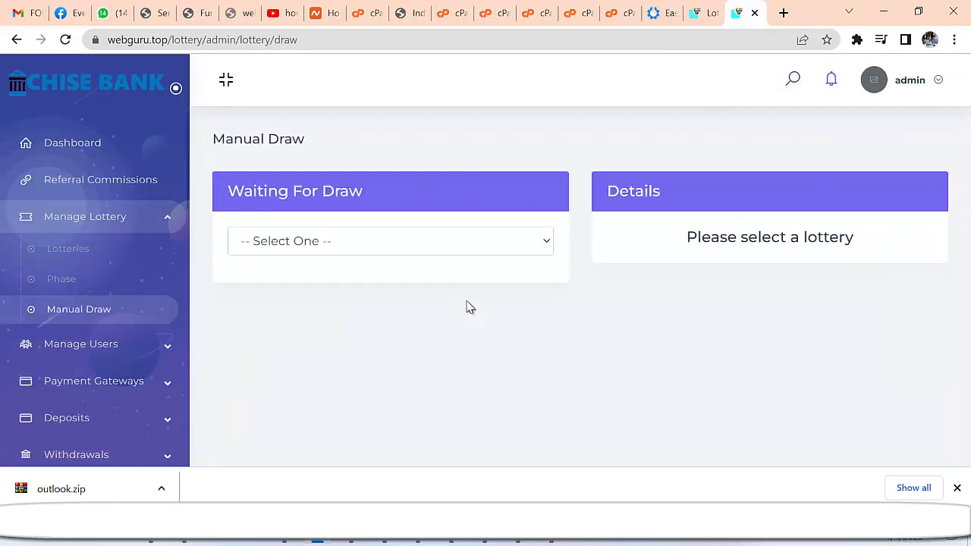
Check the Manual Draw page's lottery list, which is empty.
click(454, 250)
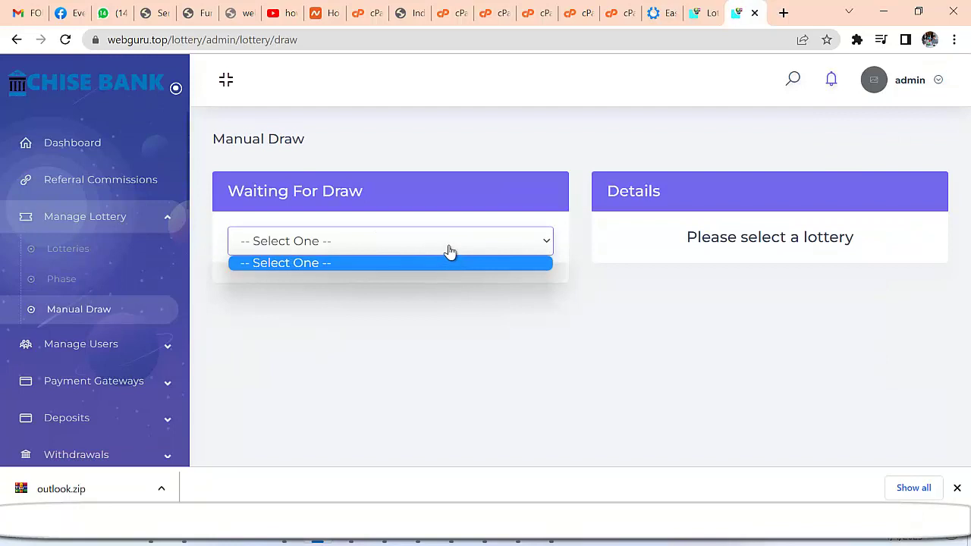
click(452, 251)
click(708, 237)
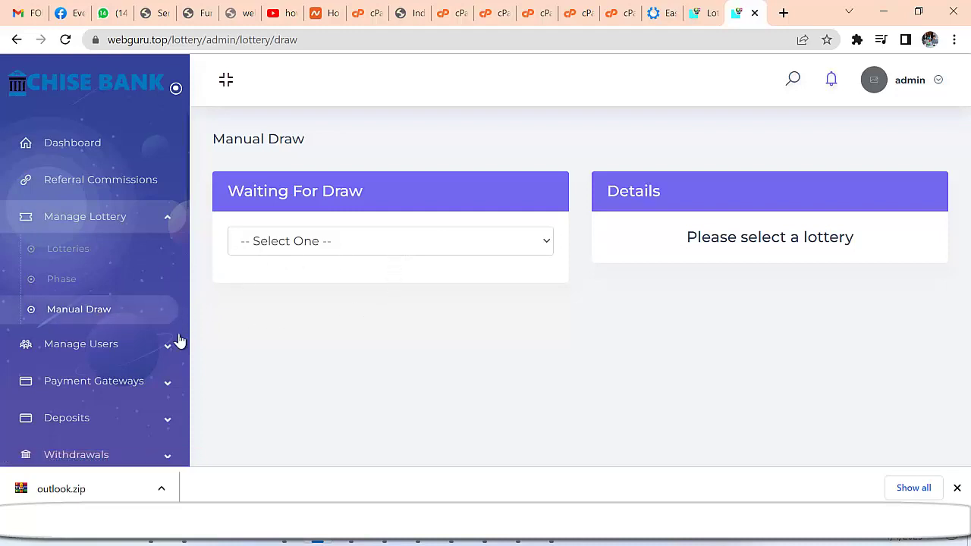
Expand the Manage Users and Payment Gateways sections of the admin sidebar.
click(166, 352)
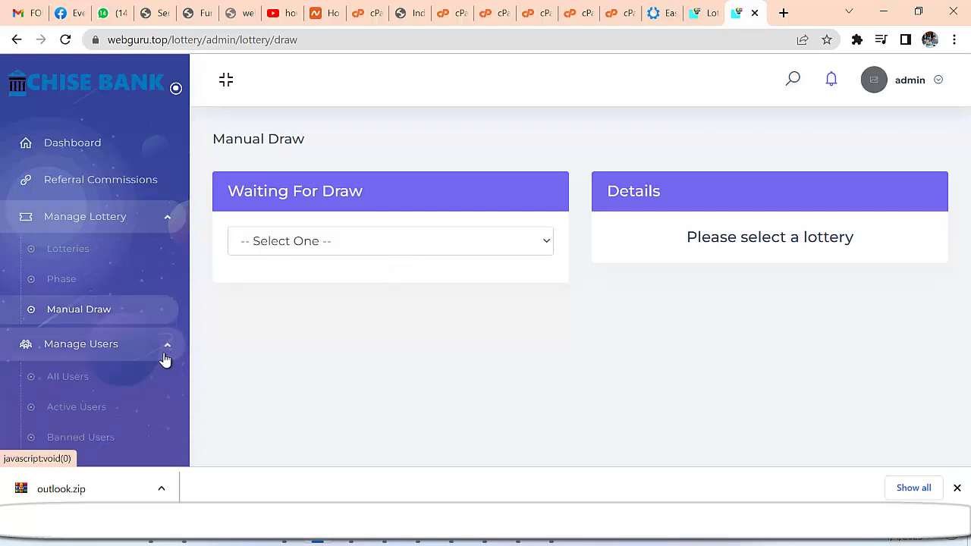
scroll(113, 379, down, 3)
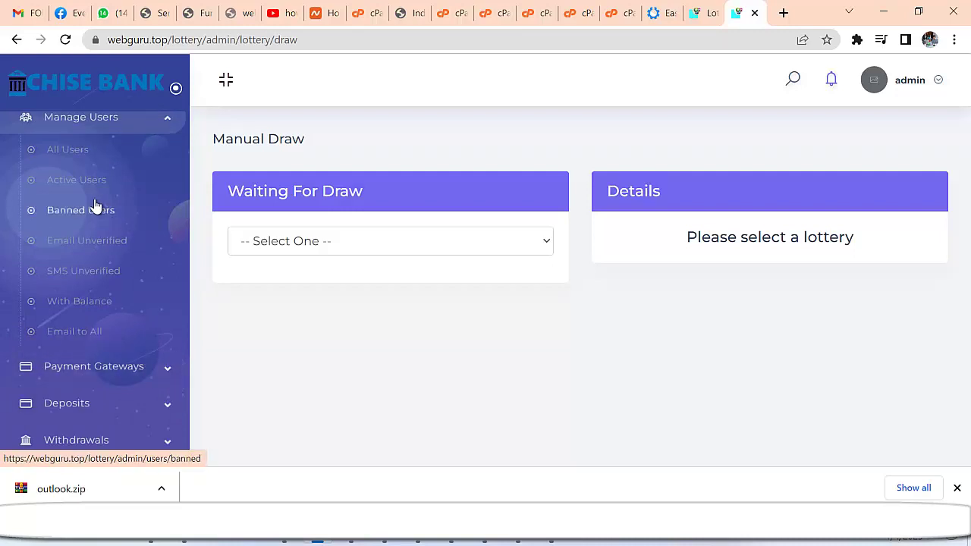
click(100, 369)
scroll(122, 385, down, 2)
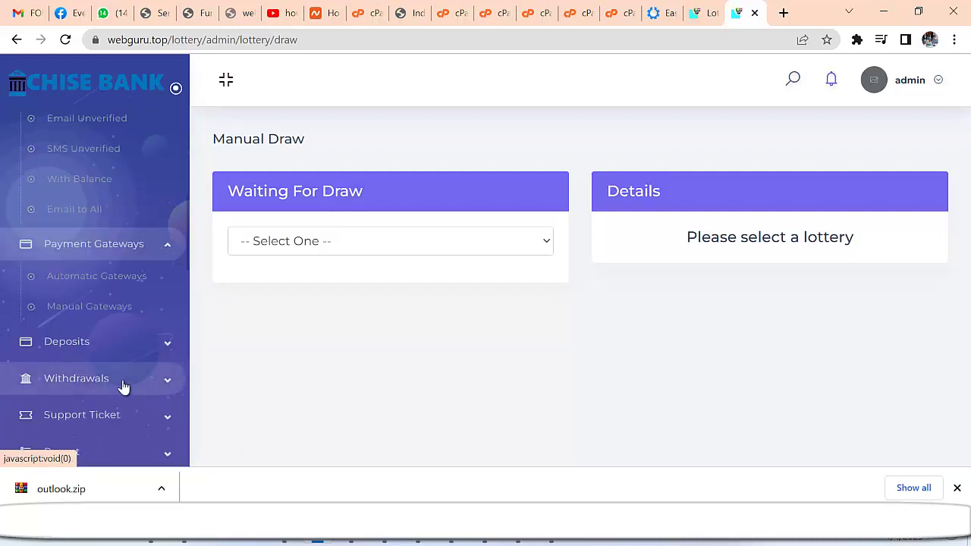
In Automatic Gateways, replace the PayPal gateway's e-mail address with a new autofilled one.
click(108, 280)
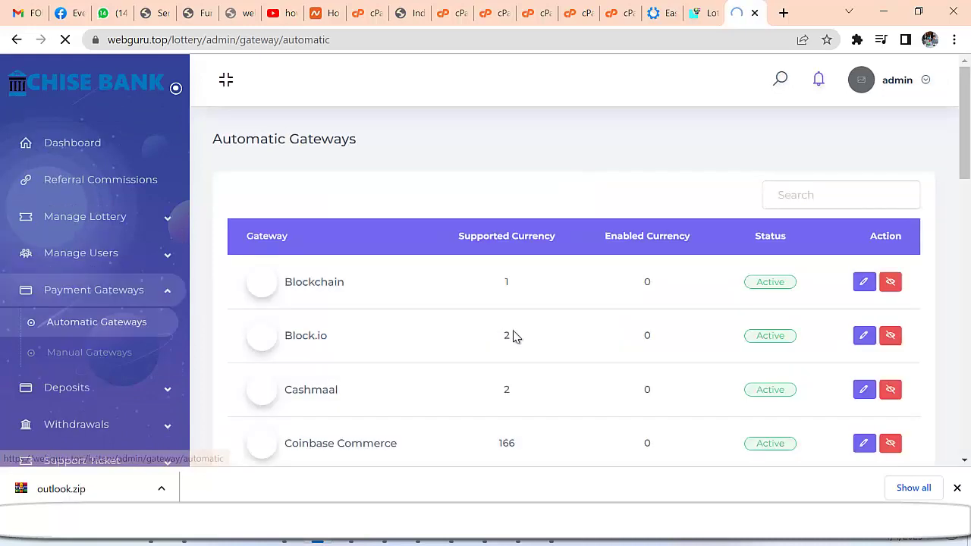
scroll(650, 338, down, 10)
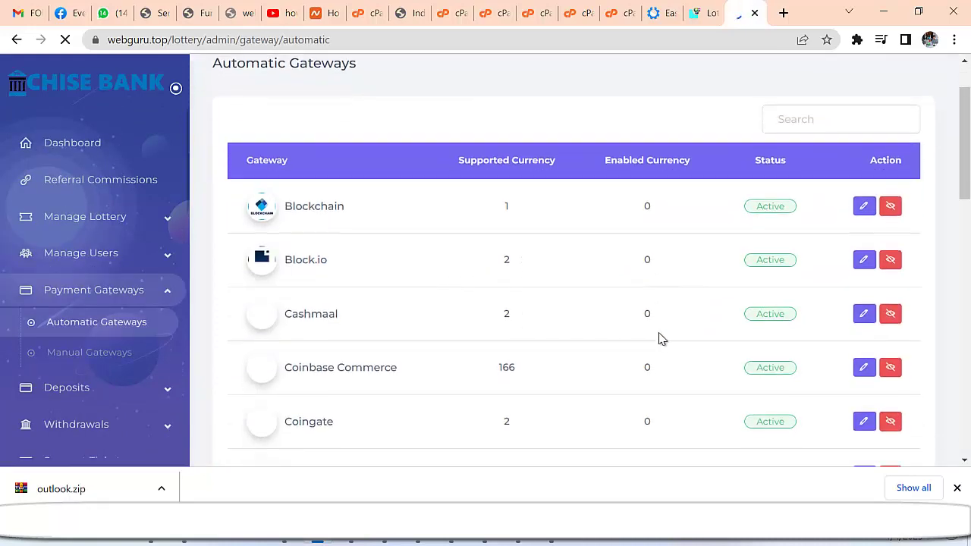
scroll(658, 338, down, 3)
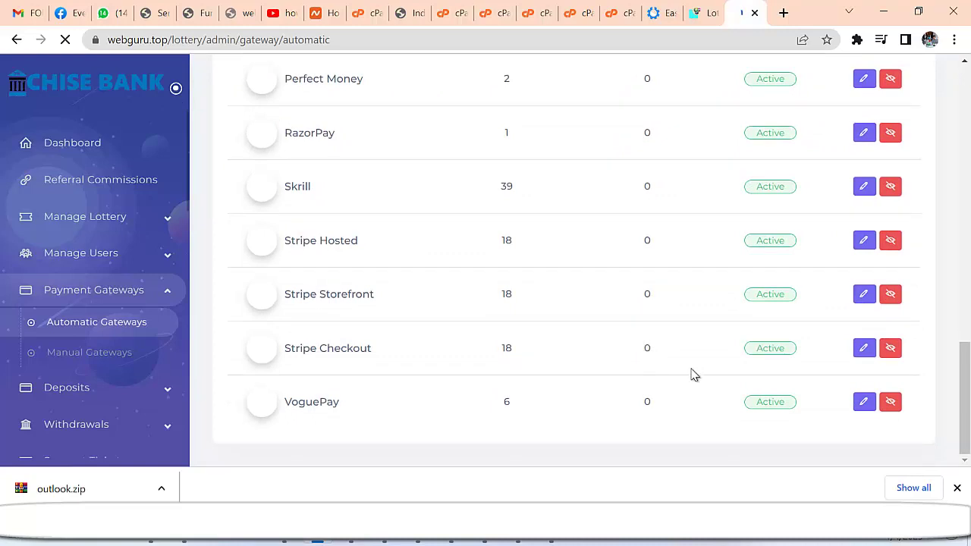
scroll(705, 376, up, 2)
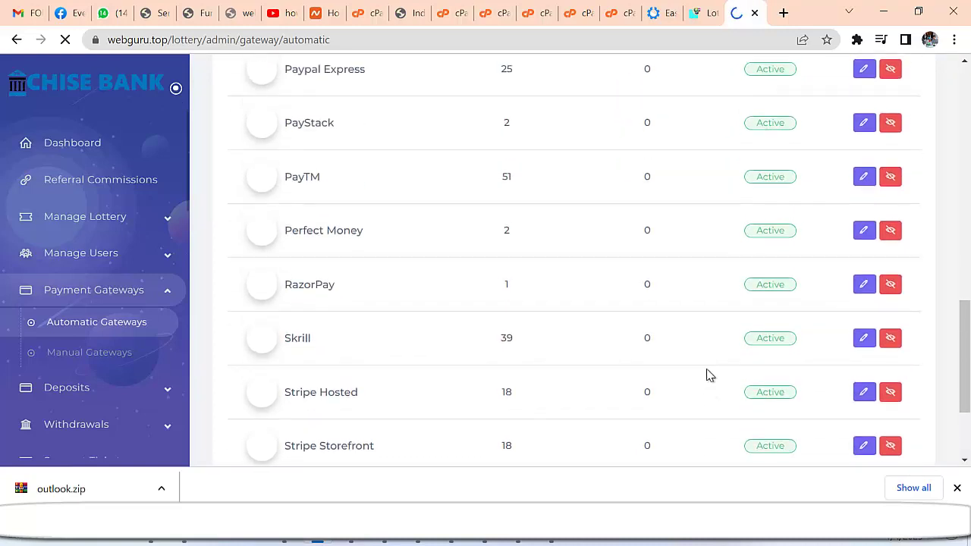
scroll(705, 375, up, 2)
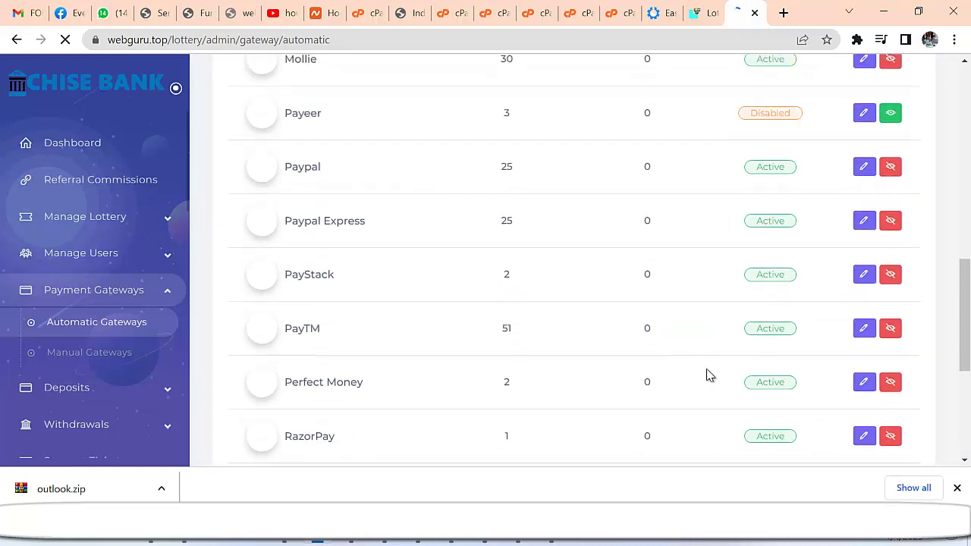
scroll(710, 376, up, 1)
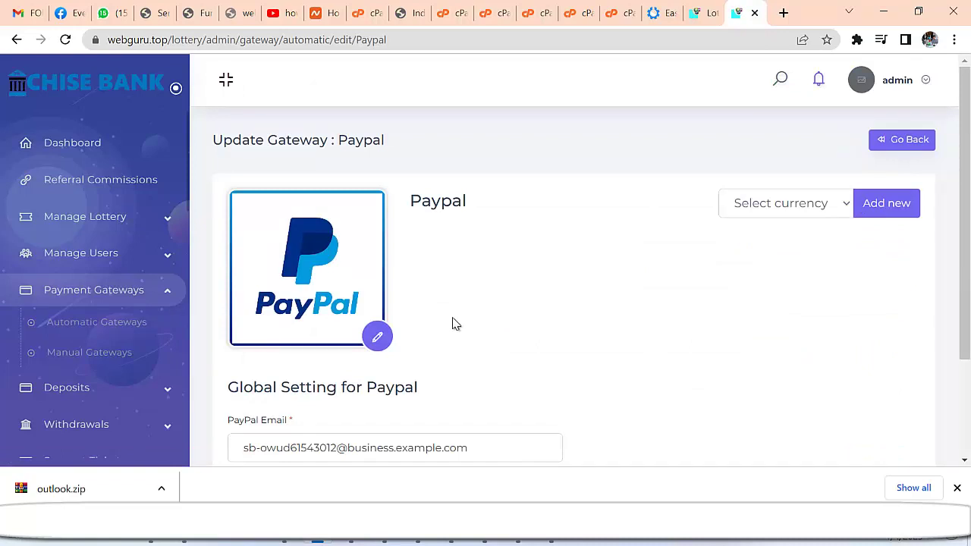
scroll(455, 324, down, 2)
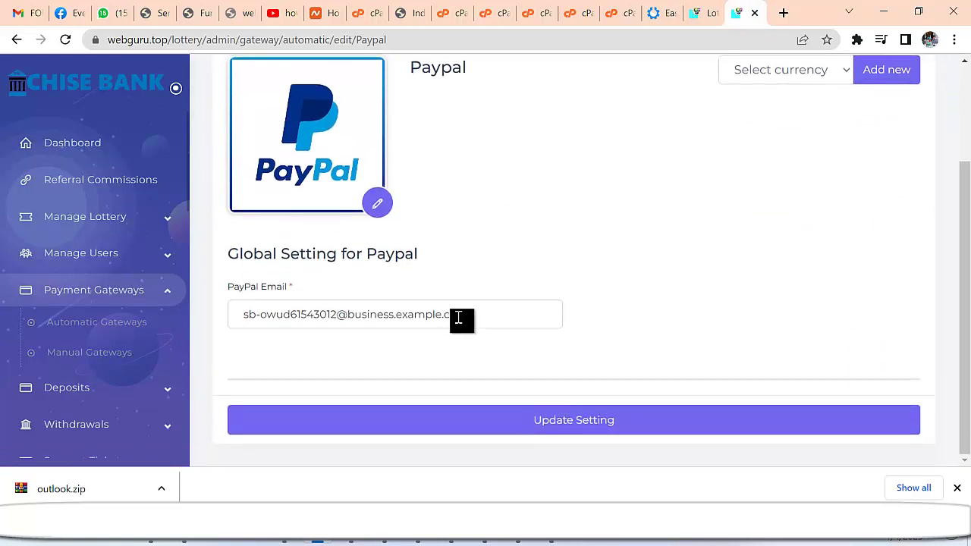
drag(485, 318, 243, 326)
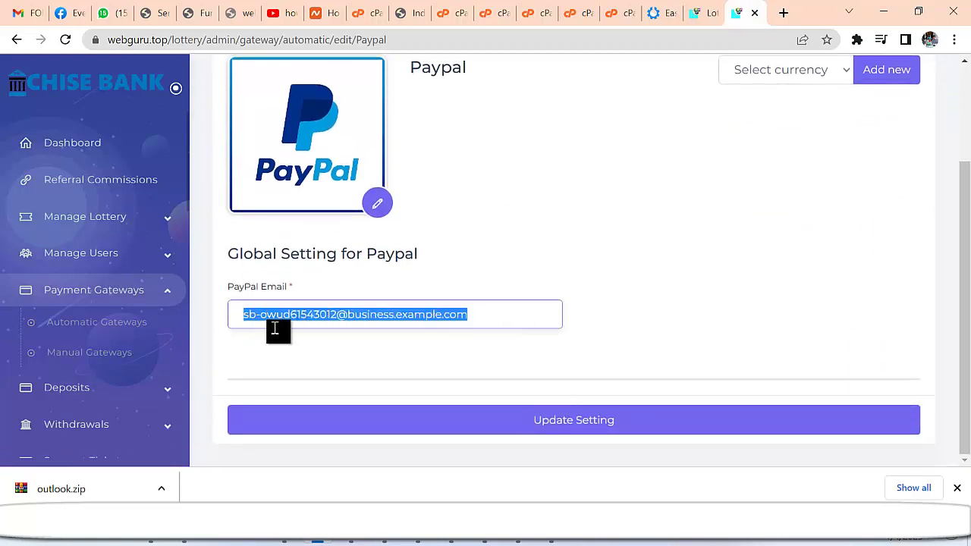
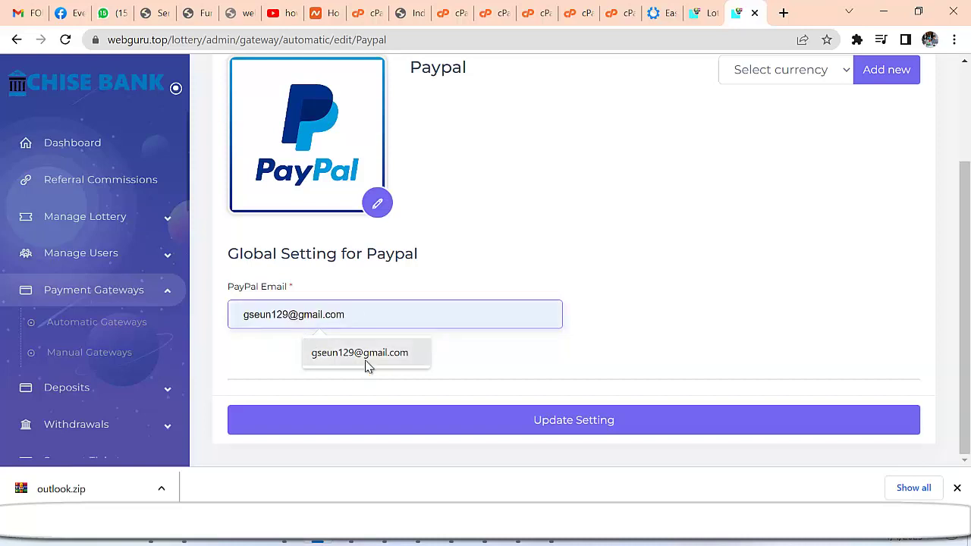
click(368, 362)
Add a USD currency entry to the PayPal gateway.
scroll(734, 239, up, 2)
click(777, 206)
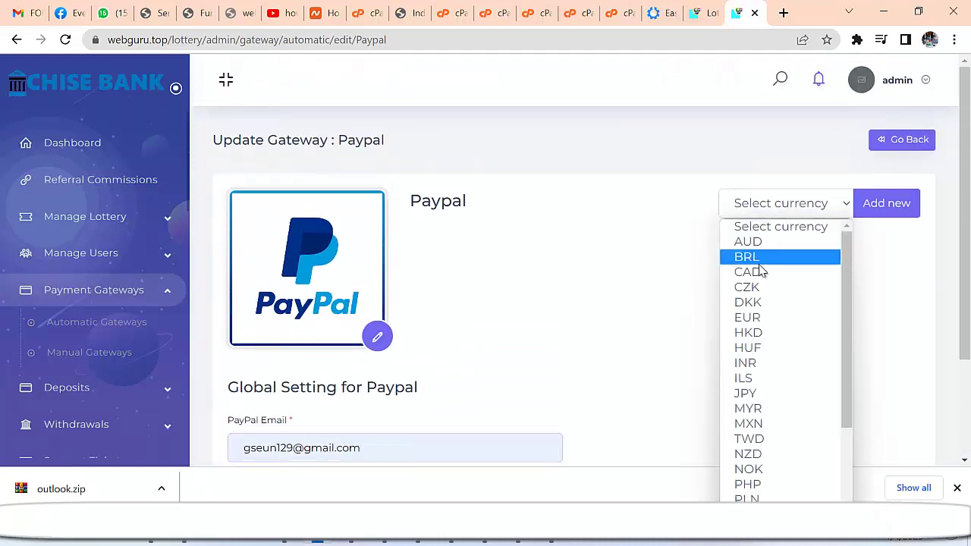
scroll(770, 409, down, 1)
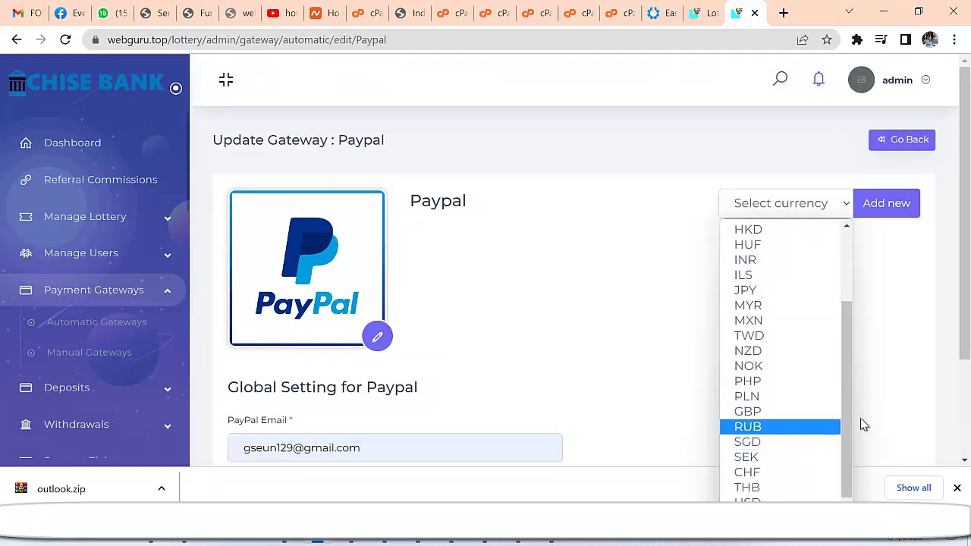
click(760, 499)
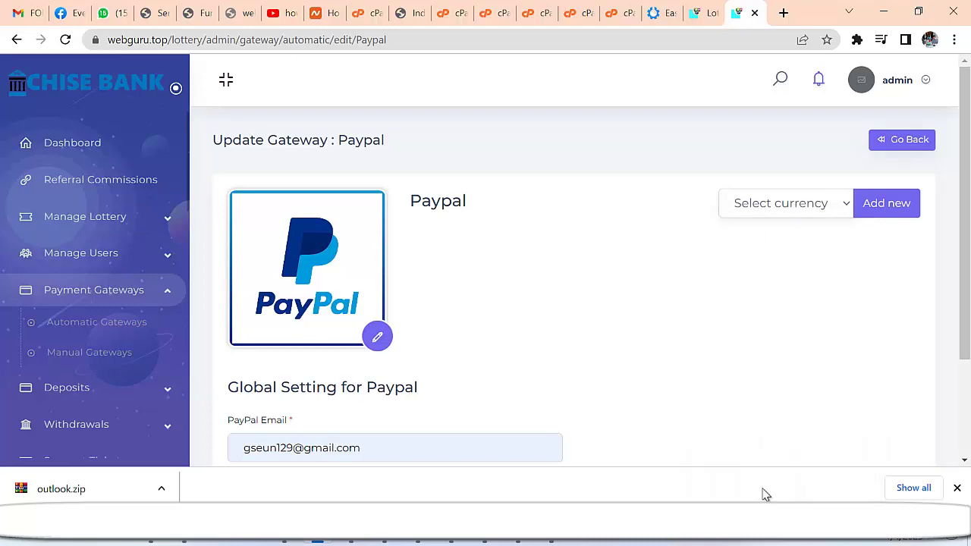
click(884, 204)
Try uploading an image for the USD entry, then cancel the file picker.
scroll(885, 205, down, 6)
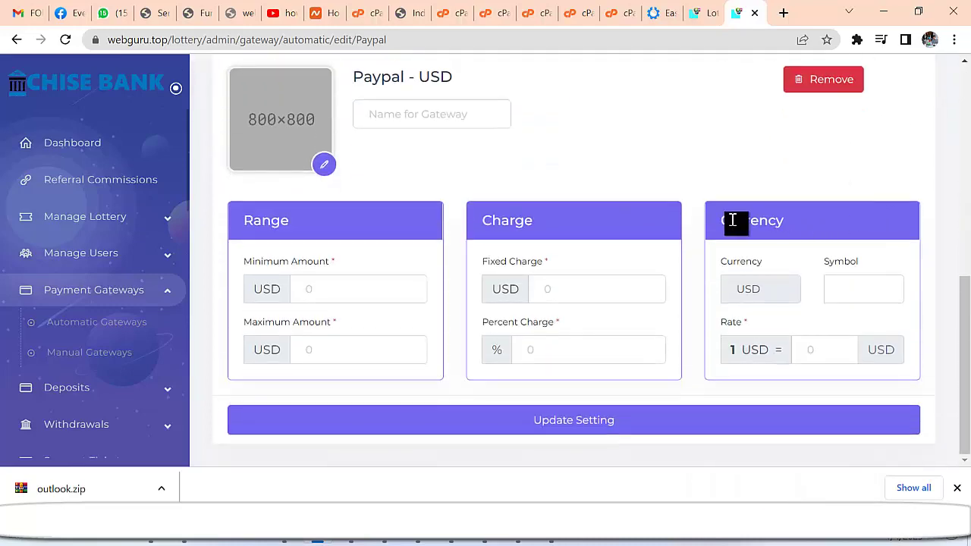
scroll(395, 236, up, 3)
scroll(377, 250, down, 1)
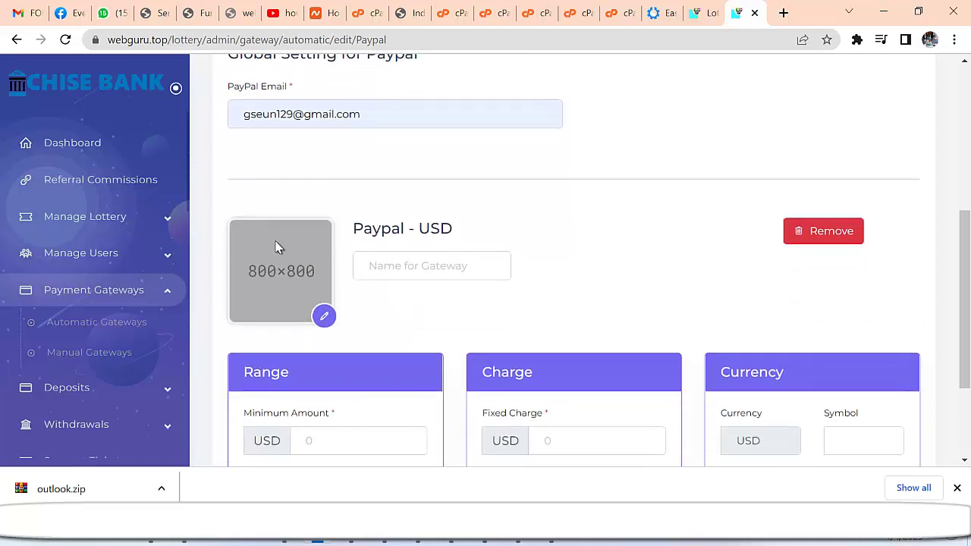
click(323, 316)
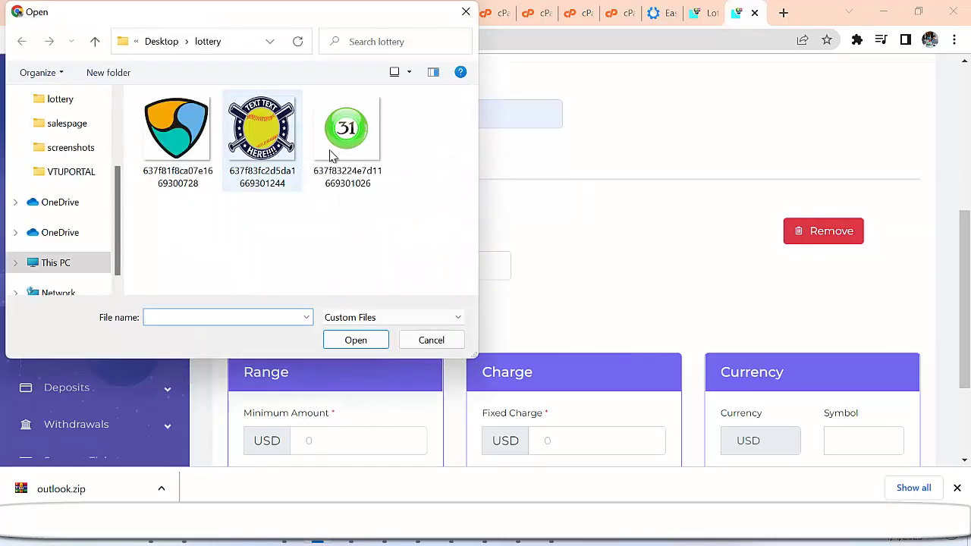
click(466, 12)
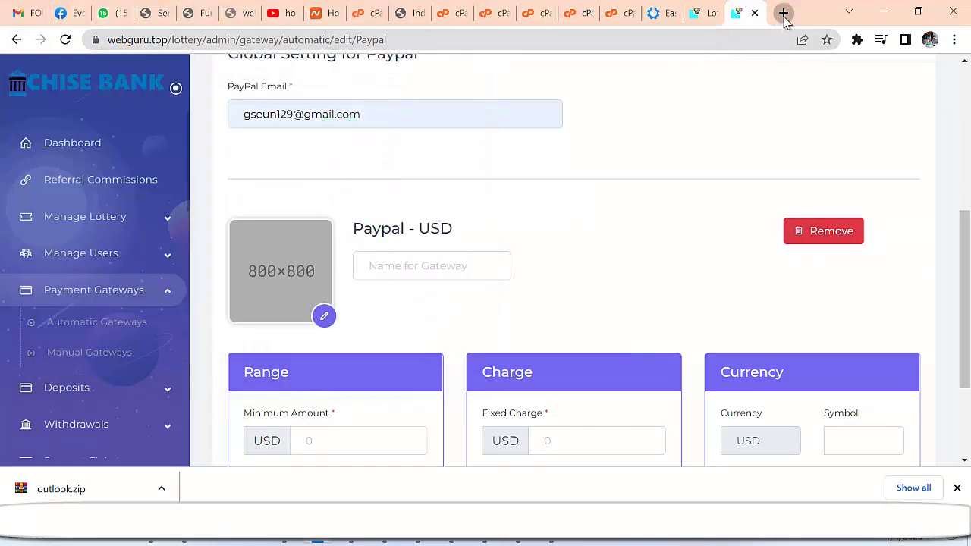
Search Google Images for 'paypal logo' in a new tab.
click(784, 13)
text(pay)
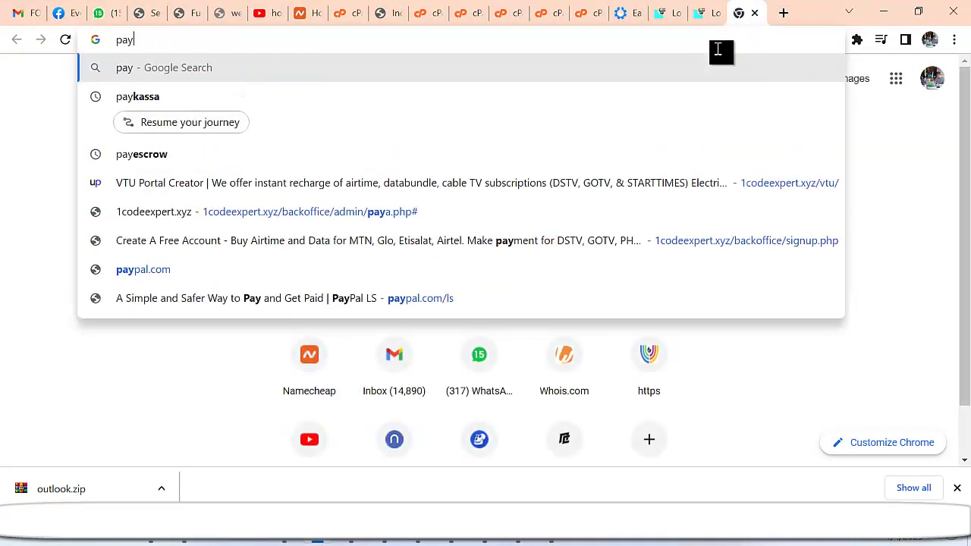
text(pal logo)
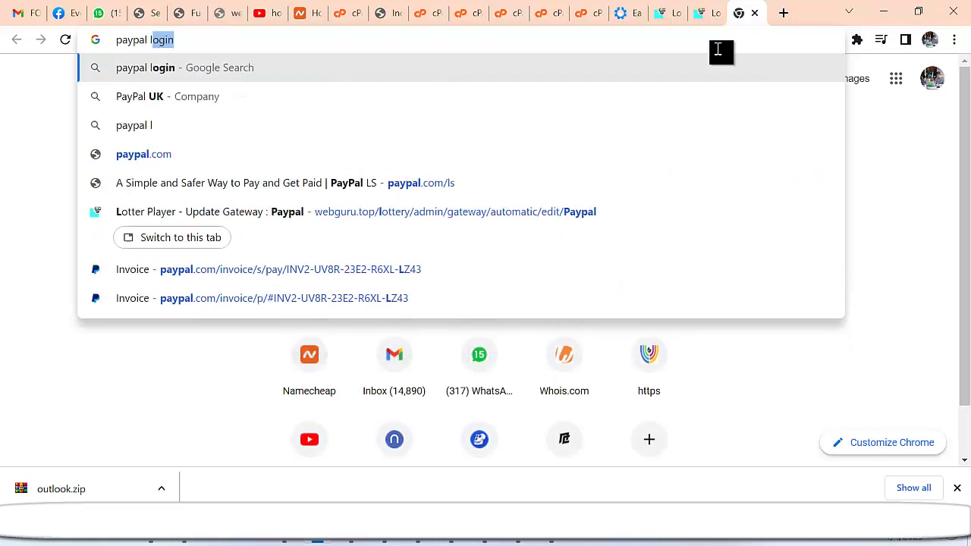
key(Return)
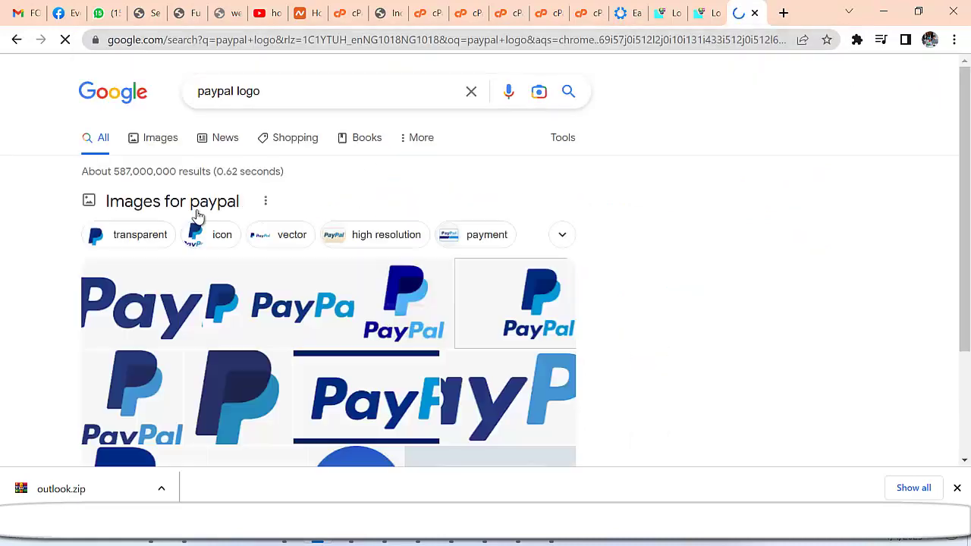
click(170, 150)
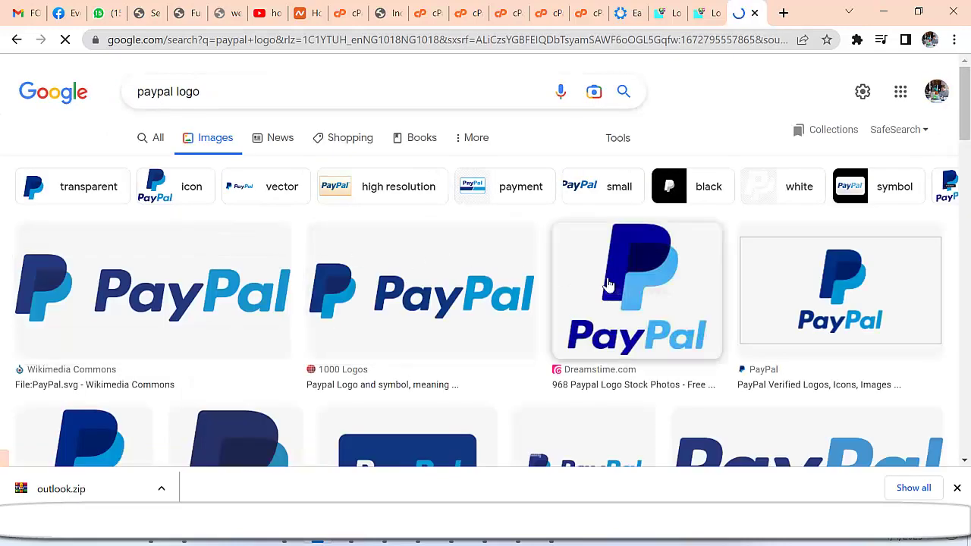
Save a PayPal logo as download.jfif in the lottery folder and start choosing the gateway image.
right_click(657, 267)
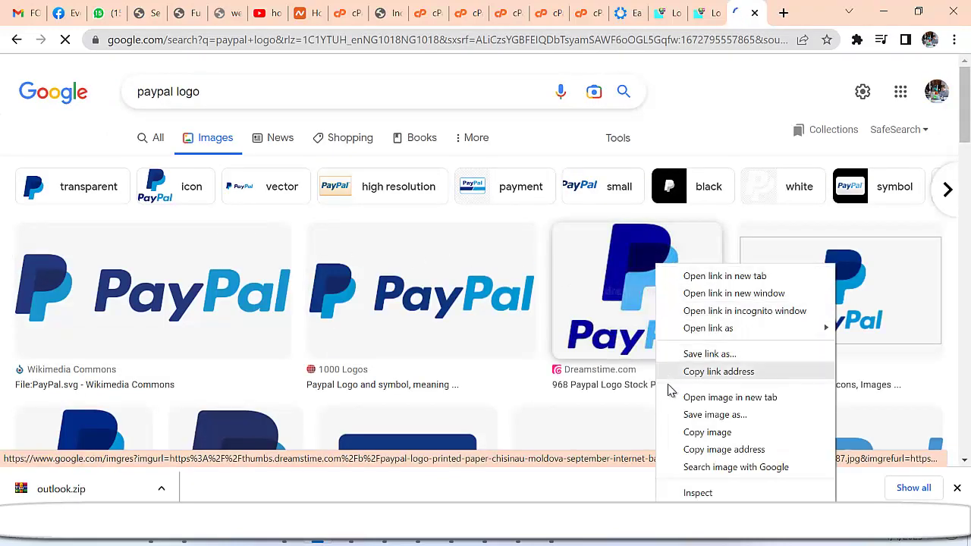
click(683, 414)
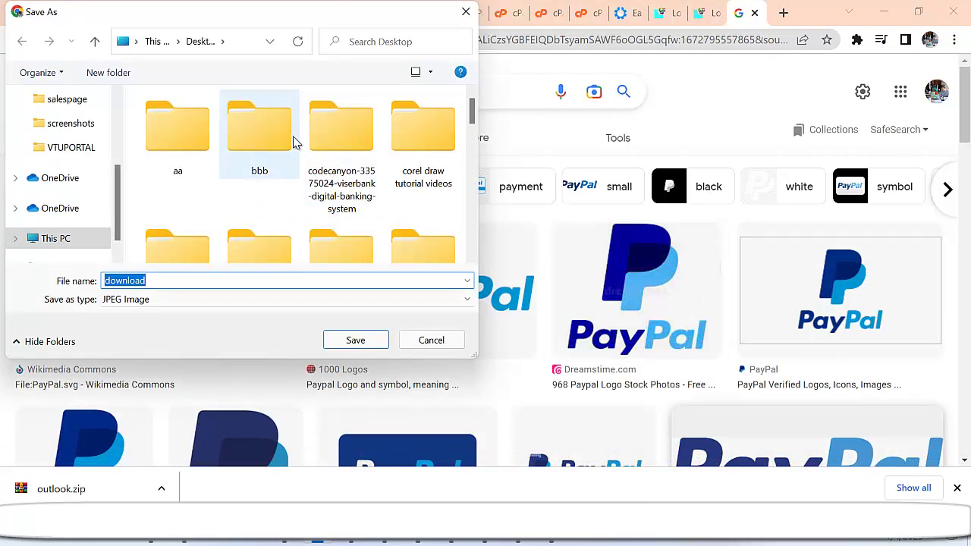
click(324, 150)
scroll(327, 152, down, 3)
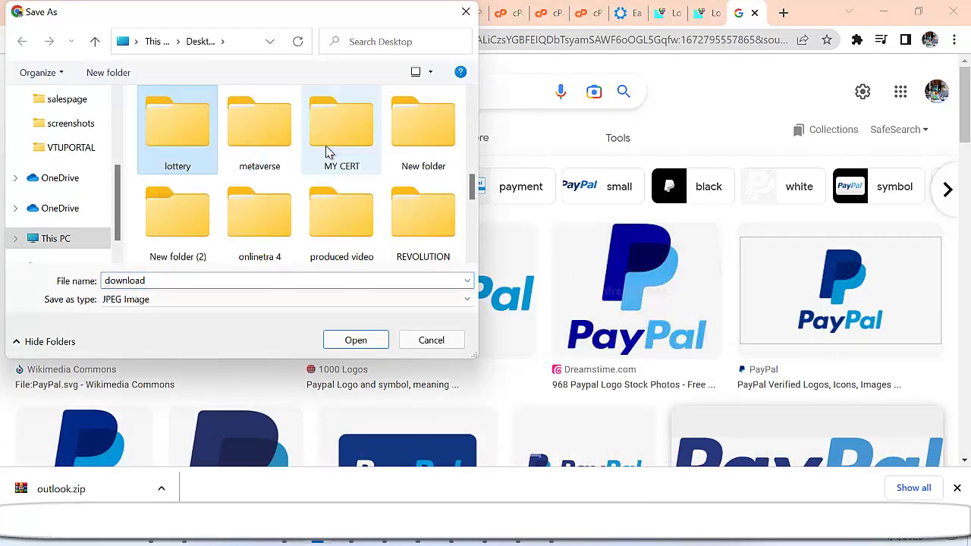
double_click(180, 134)
click(369, 345)
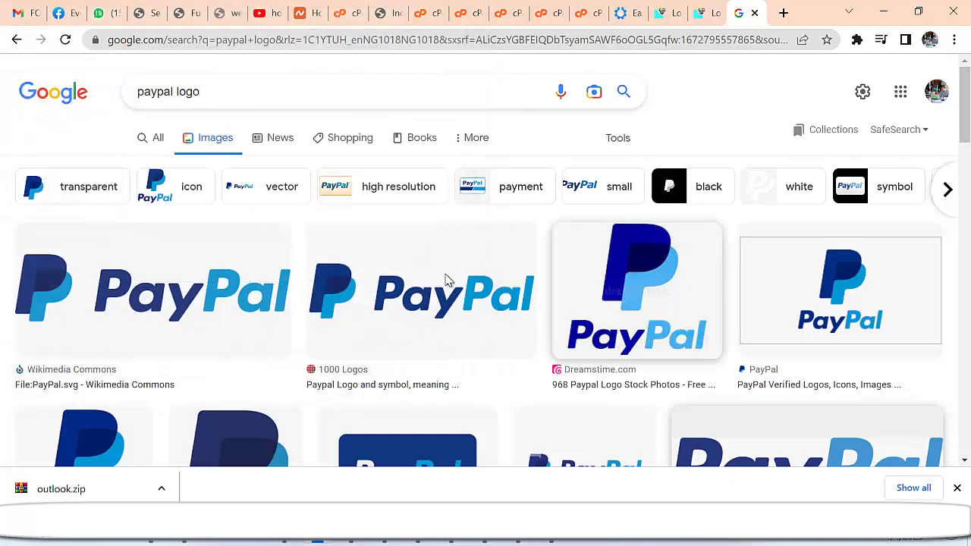
key(ctrl+shift+Tab)
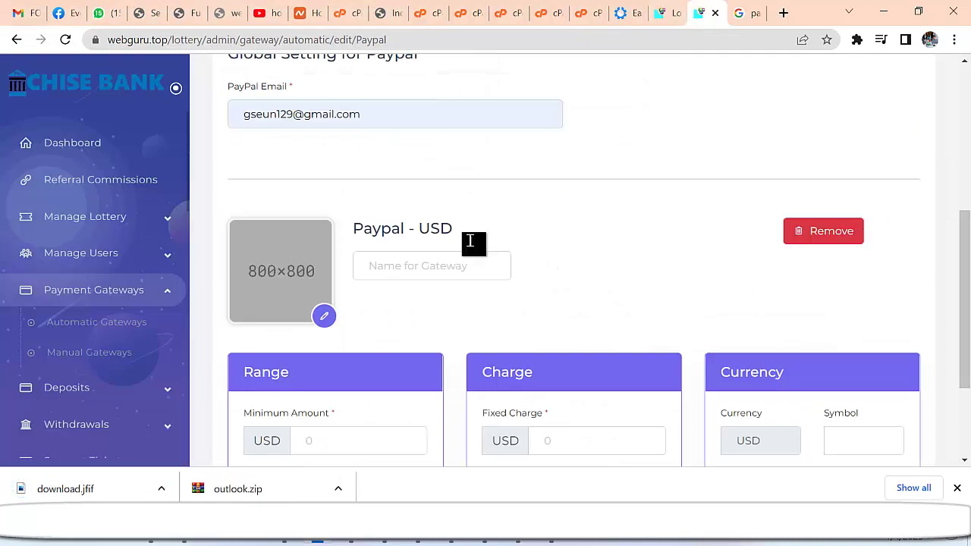
click(325, 317)
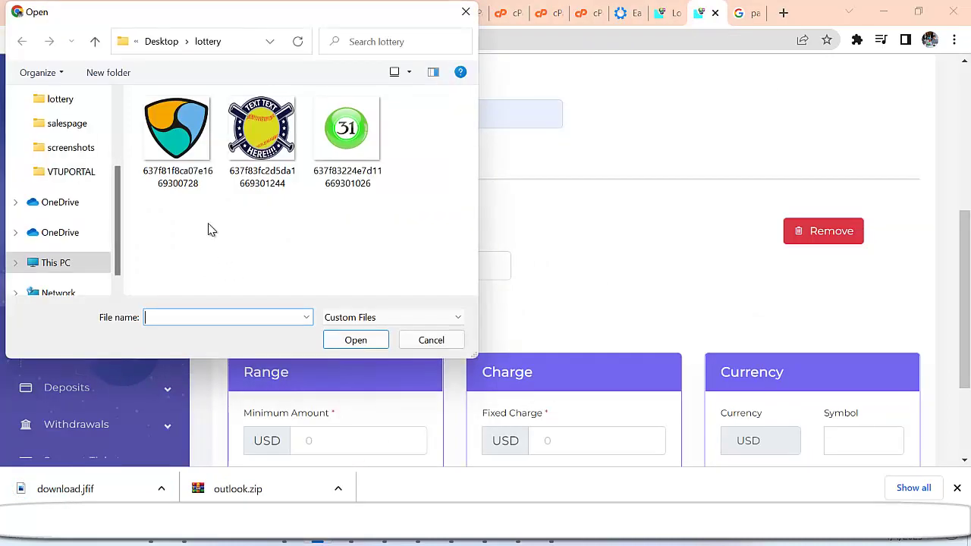
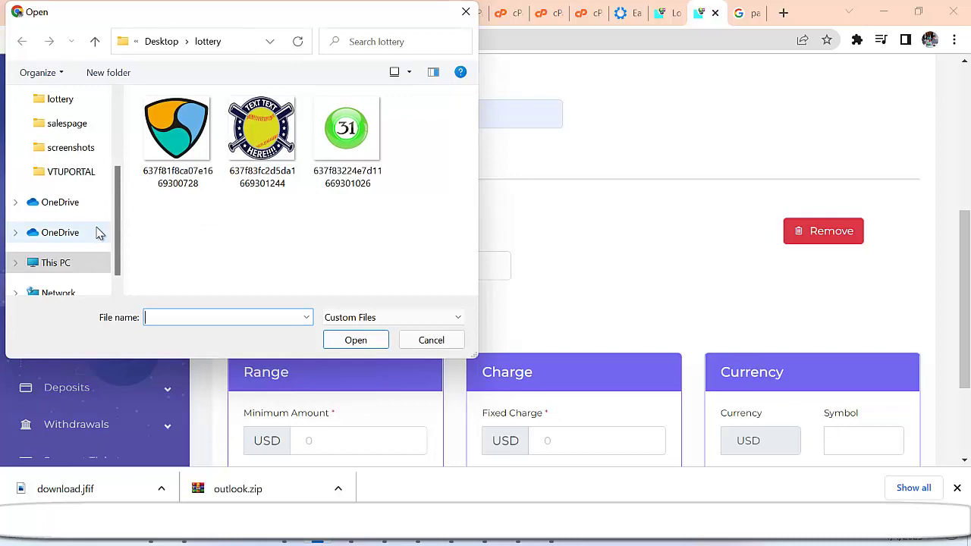
Dismiss the file picker, enlarge the Dreamstime PayPal logo in the paypal logo image results, and bring up Snipping Tool.
click(465, 12)
click(750, 15)
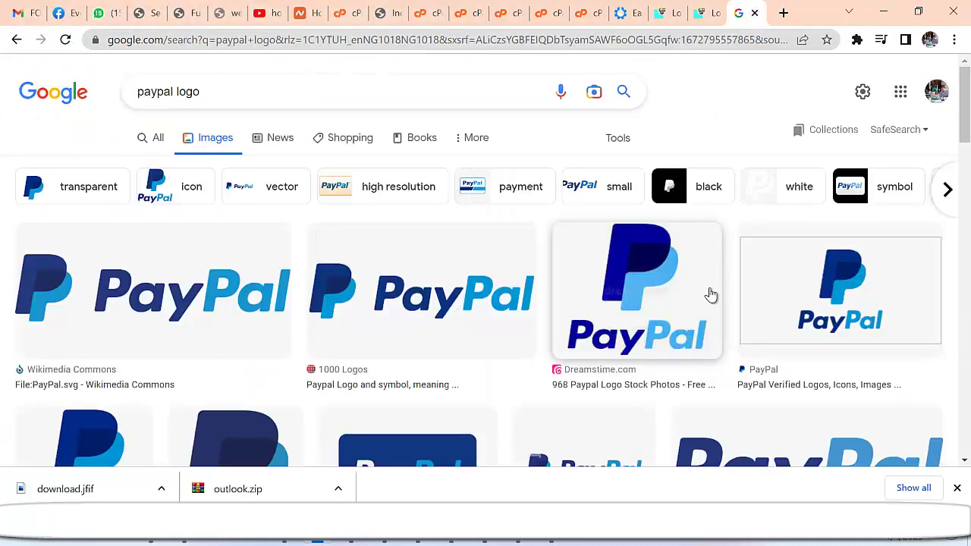
click(786, 297)
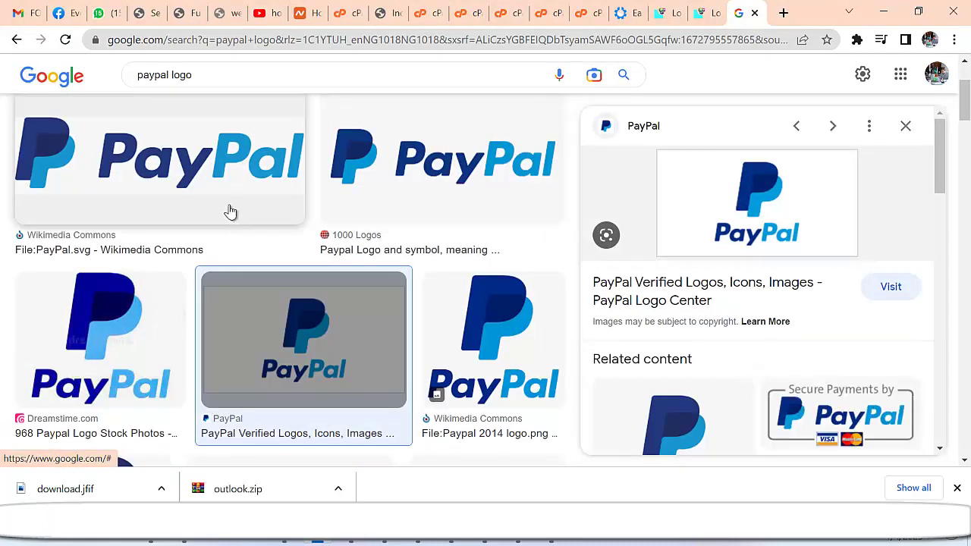
click(136, 336)
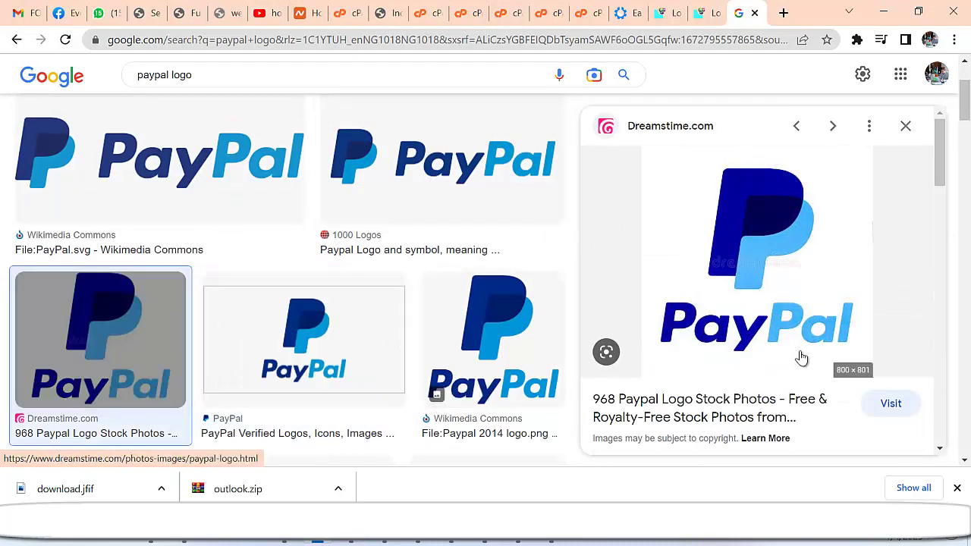
click(485, 542)
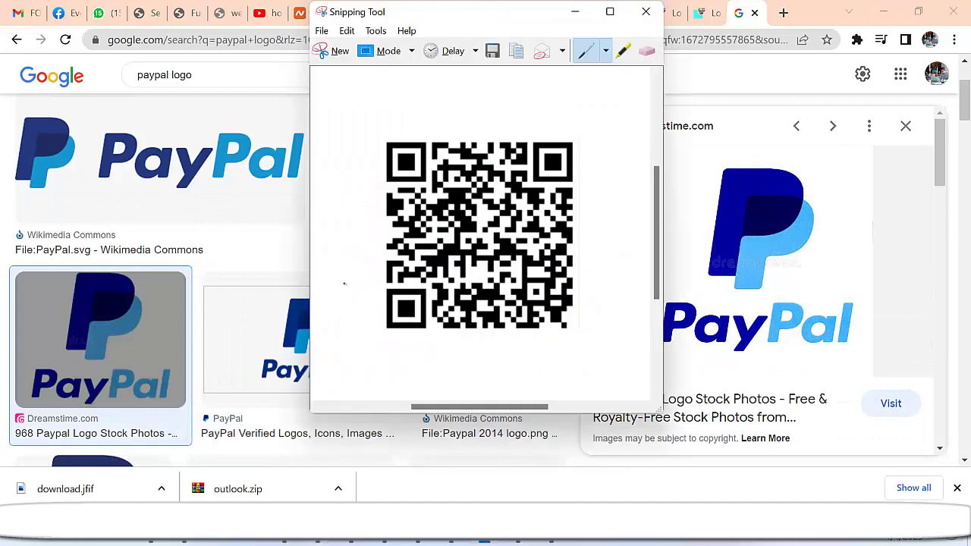
Snip the enlarged PayPal logo and save it as PNG 'paypal' in the Desktop lottery folder.
click(331, 59)
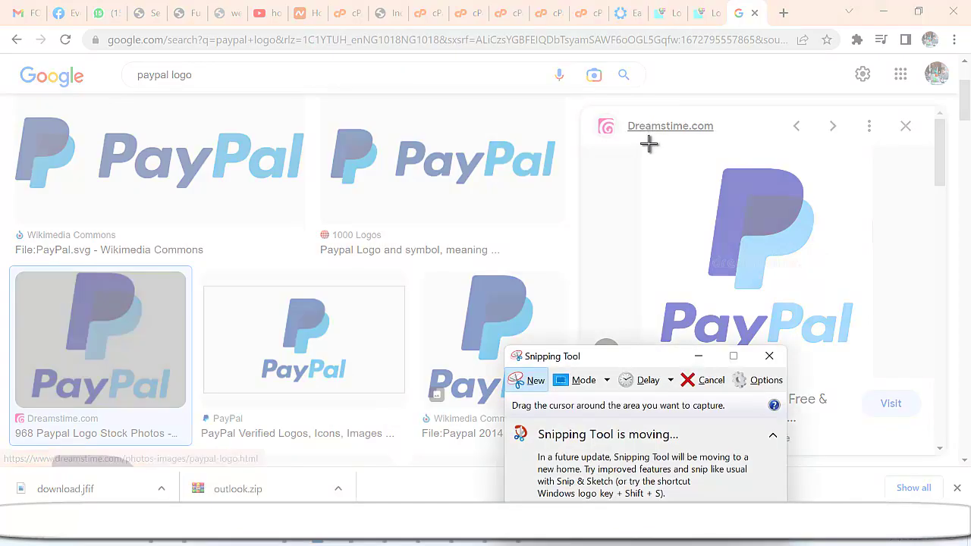
drag(645, 144, 871, 364)
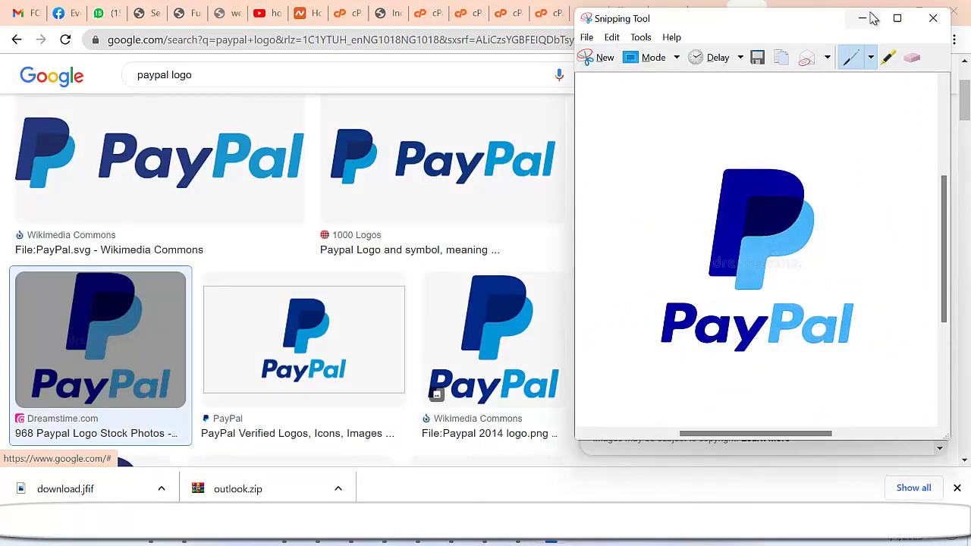
click(589, 38)
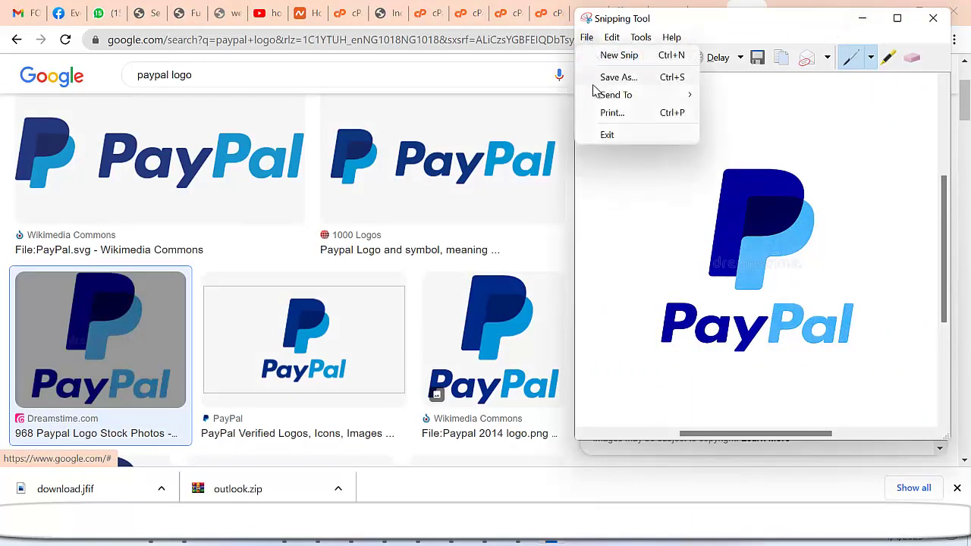
click(594, 77)
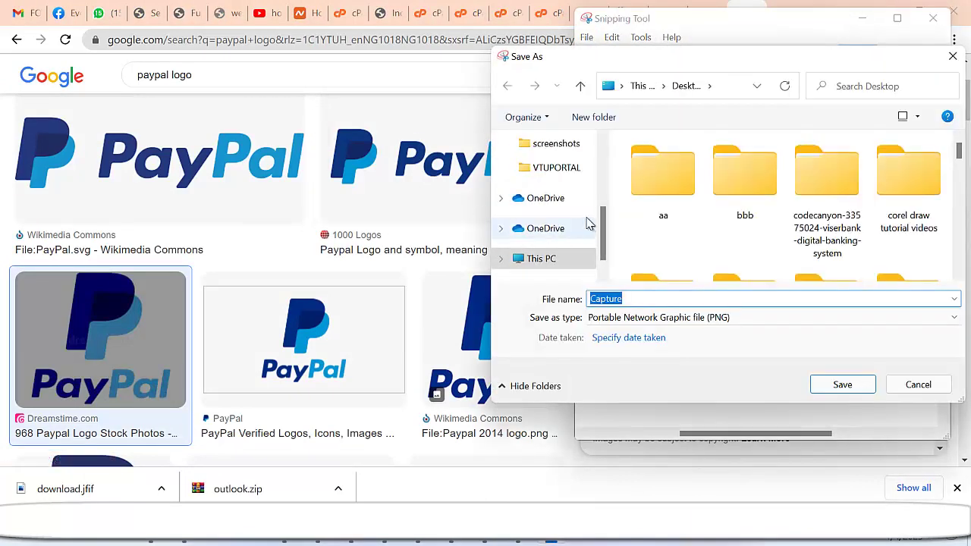
scroll(588, 224, up, 1)
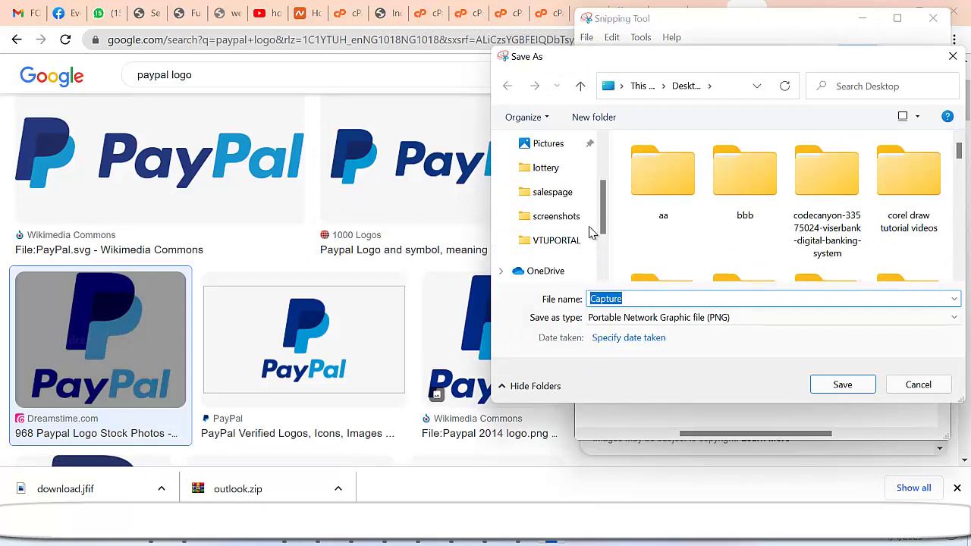
click(554, 170)
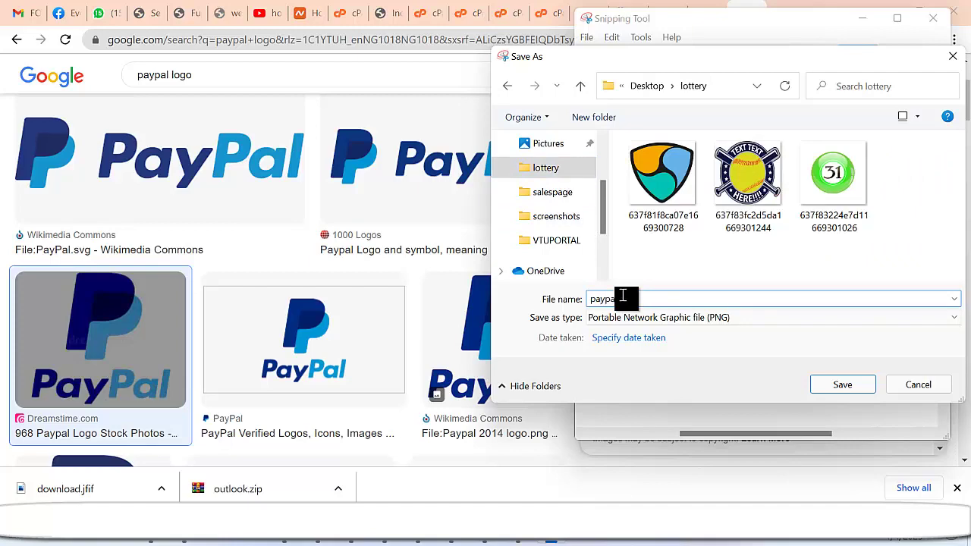
text(l)
click(838, 381)
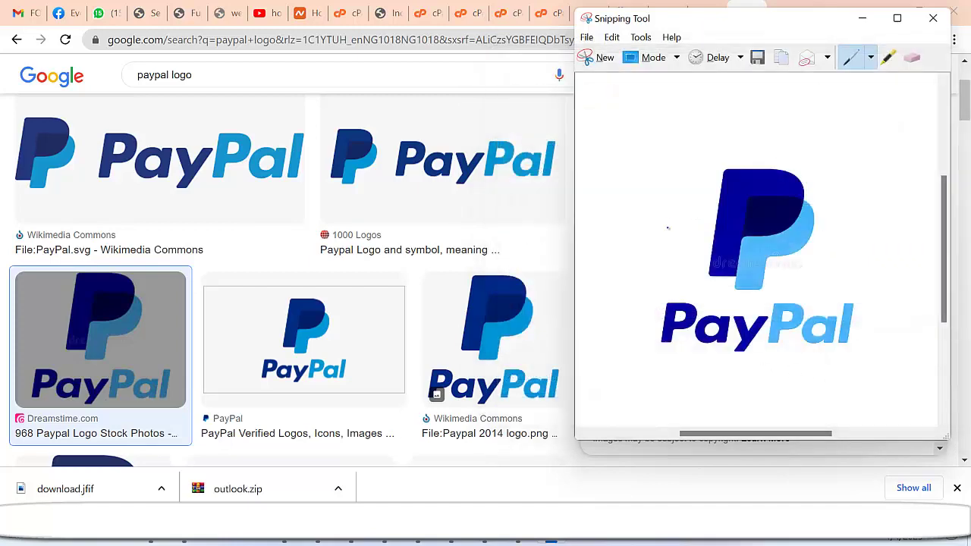
click(861, 18)
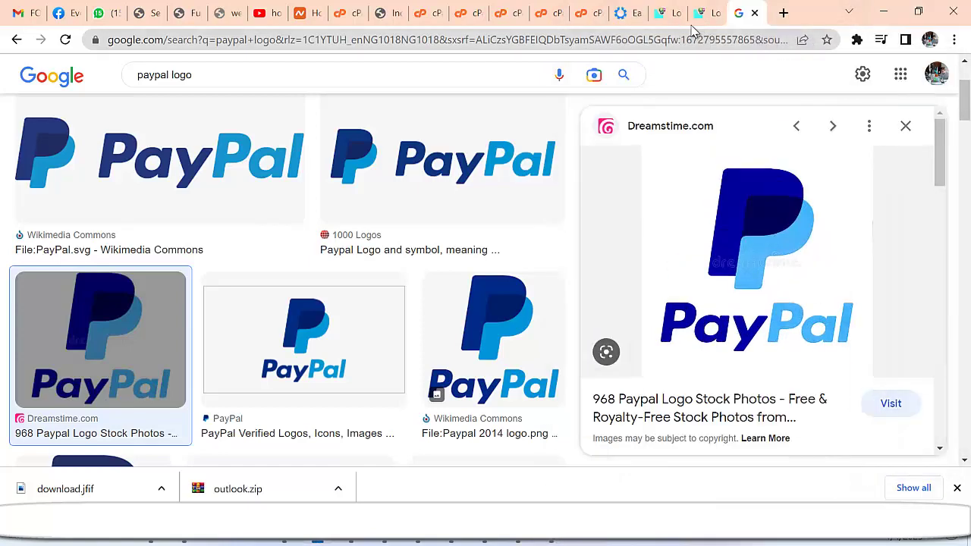
Set the Paypal gateway logo to the saved paypal image and its name to PAYPAL.
click(699, 17)
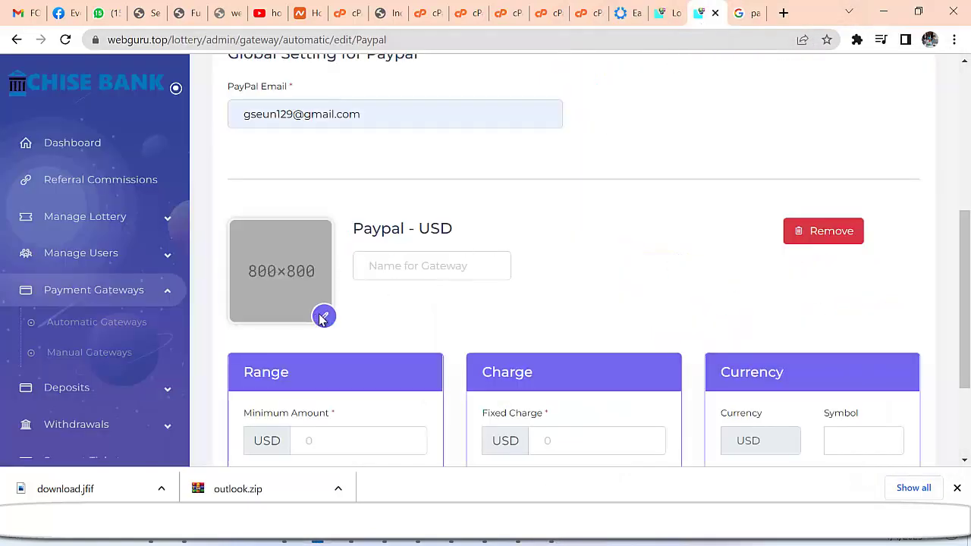
click(322, 317)
double_click(412, 163)
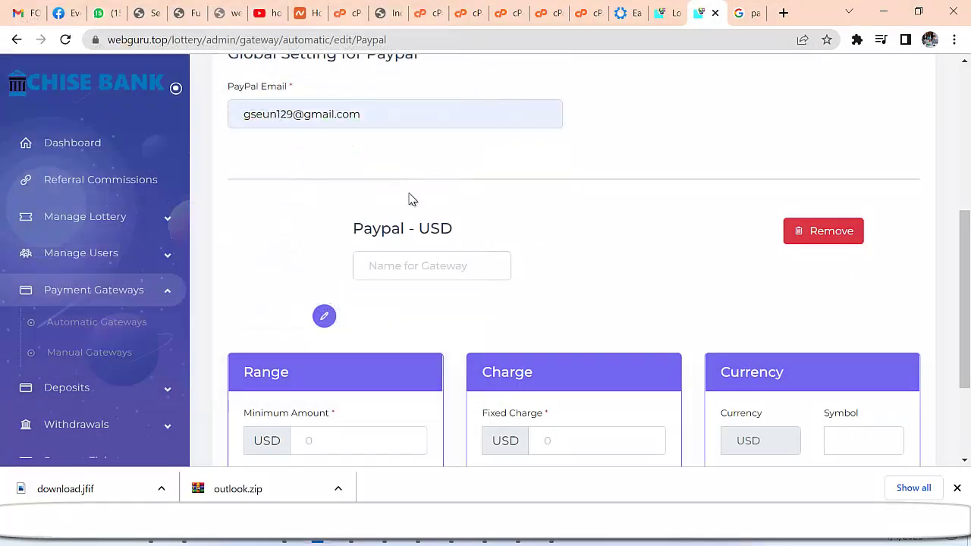
click(405, 277)
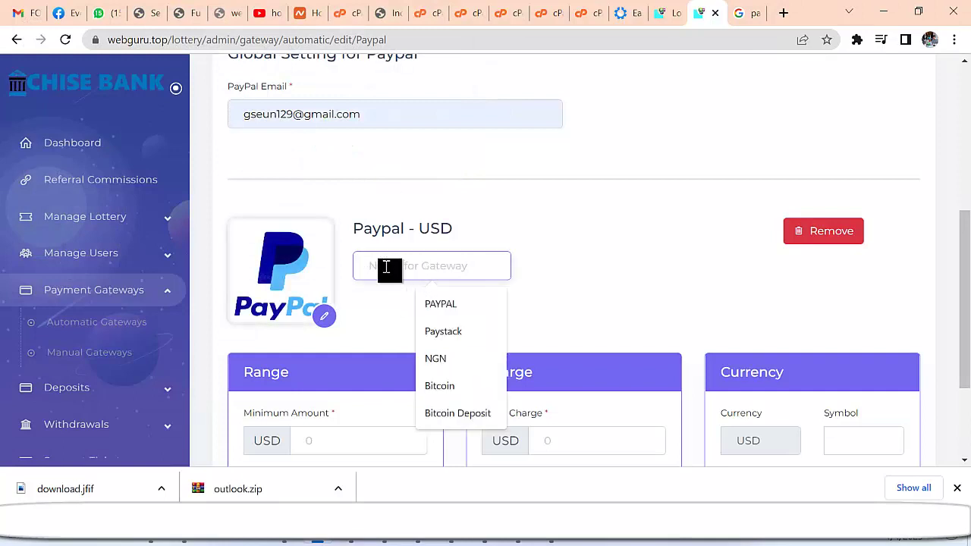
text(P)
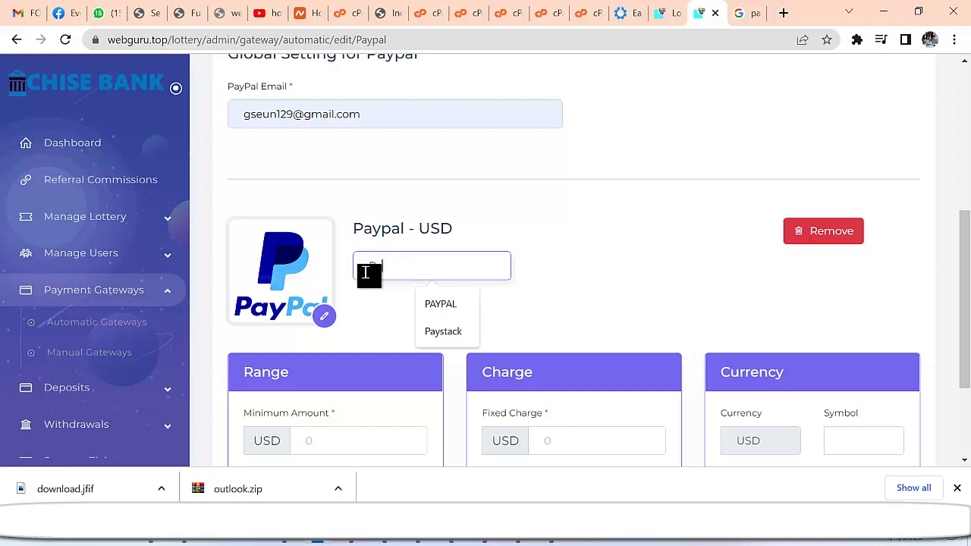
click(442, 303)
scroll(521, 221, down, 2)
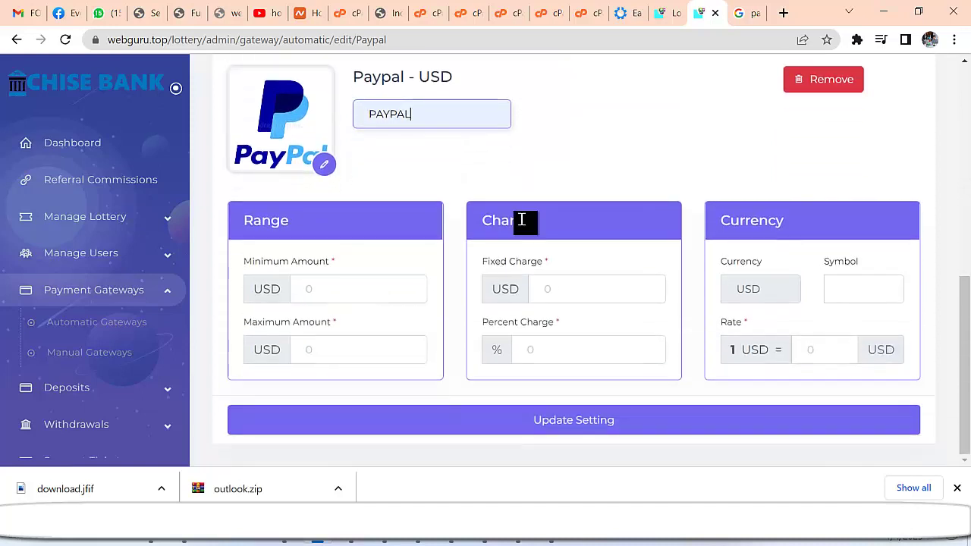
Enter the 100–10000 amount range and zero fixed and percent charges.
click(332, 288)
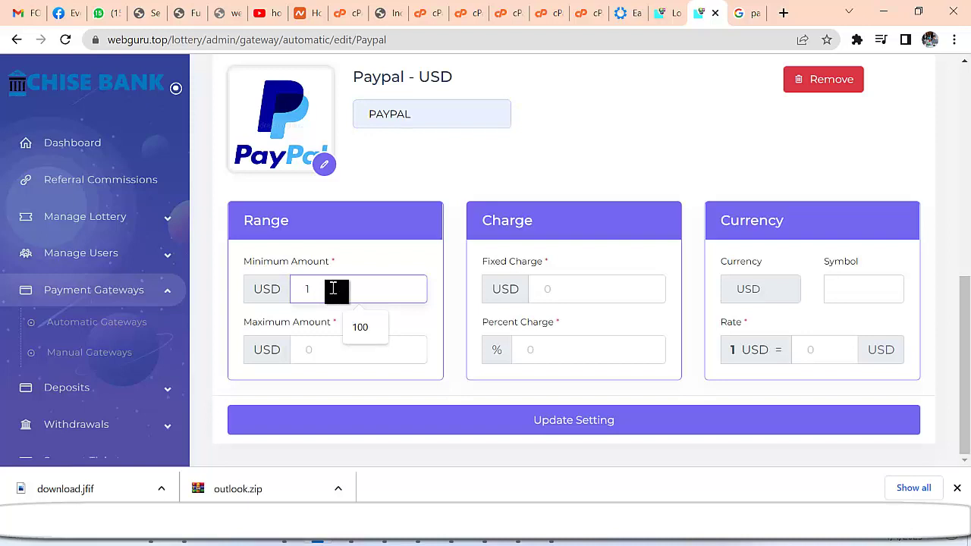
click(337, 347)
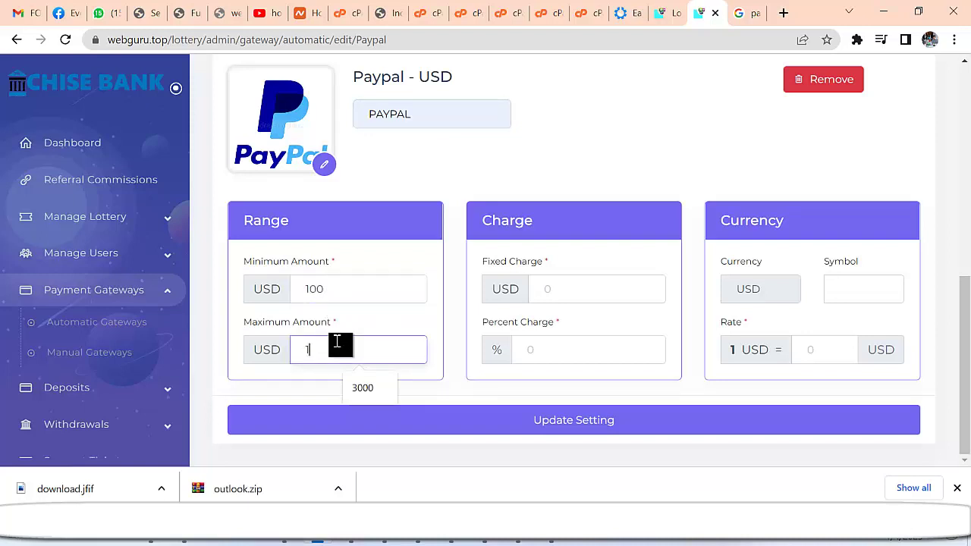
text(10000)
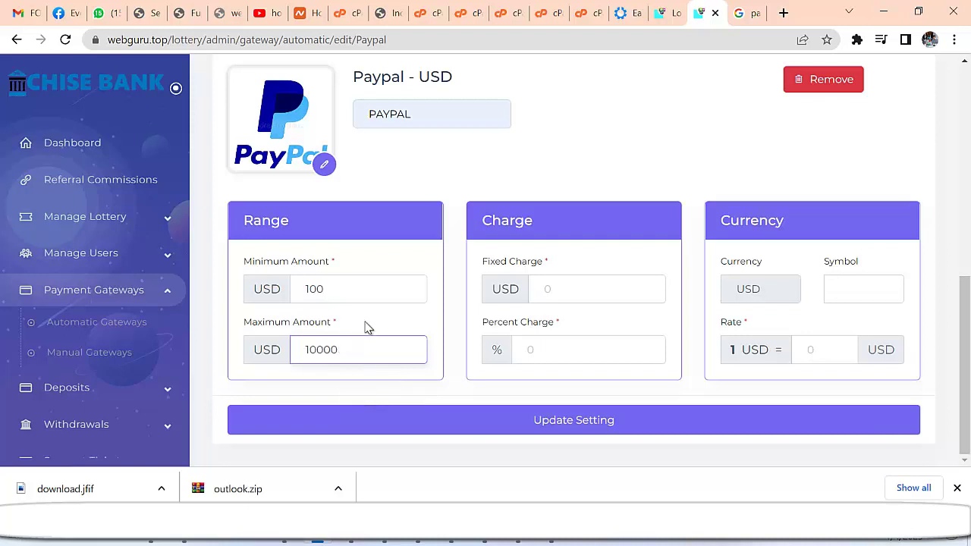
click(569, 293)
click(556, 348)
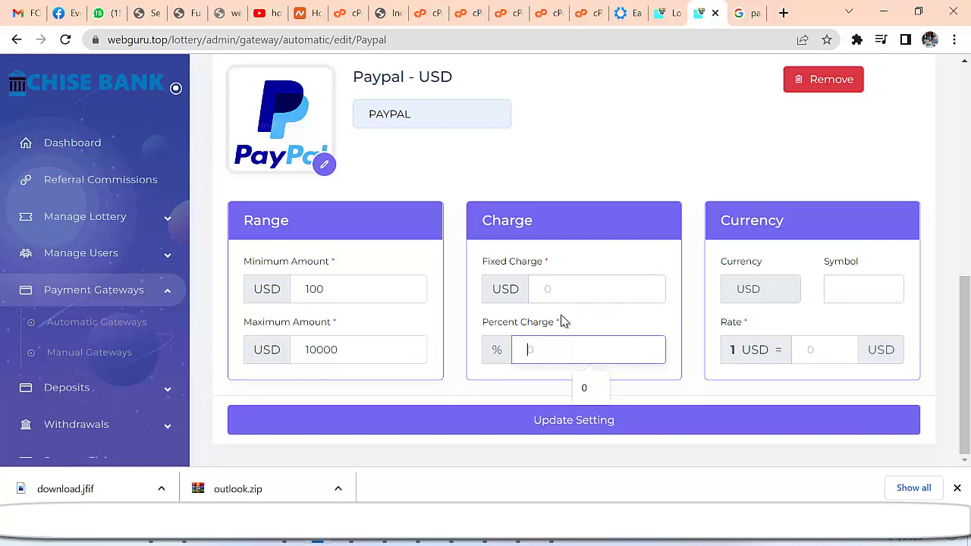
click(582, 290)
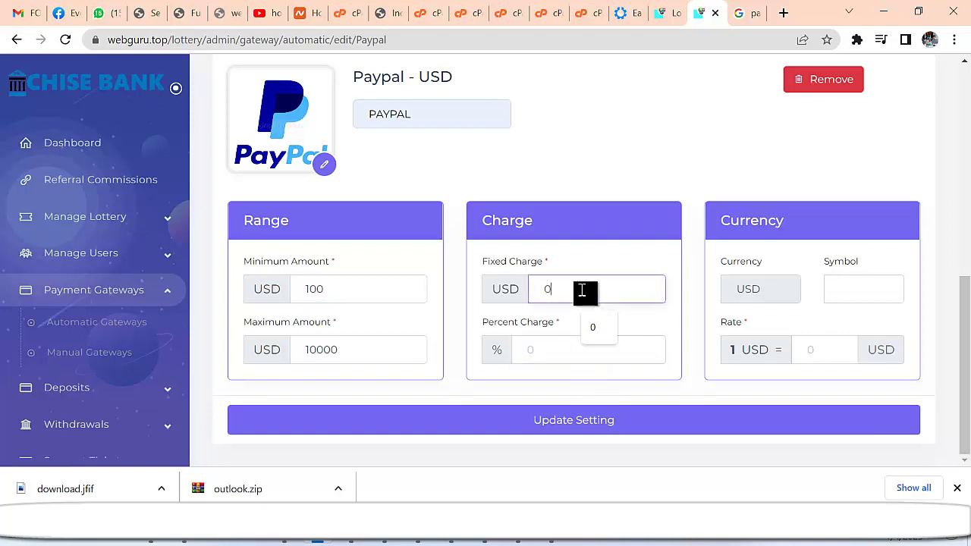
click(574, 353)
text(0)
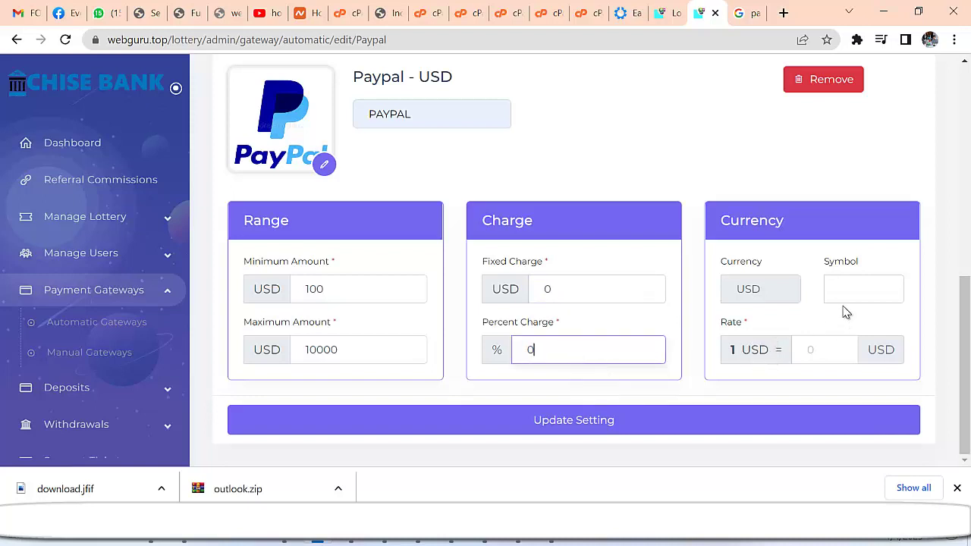
Choose USD as currency symbol, set rate 1, and submit the gateway update.
click(854, 296)
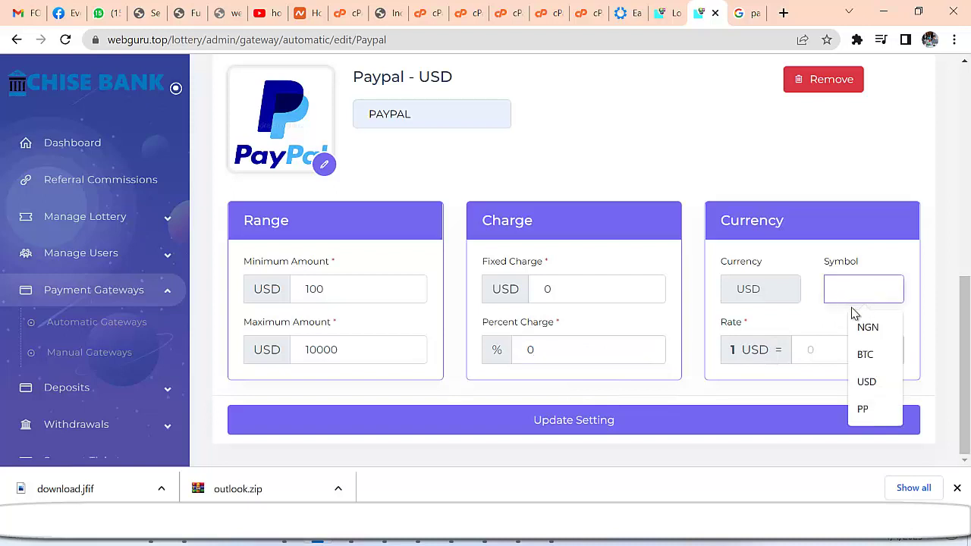
click(868, 381)
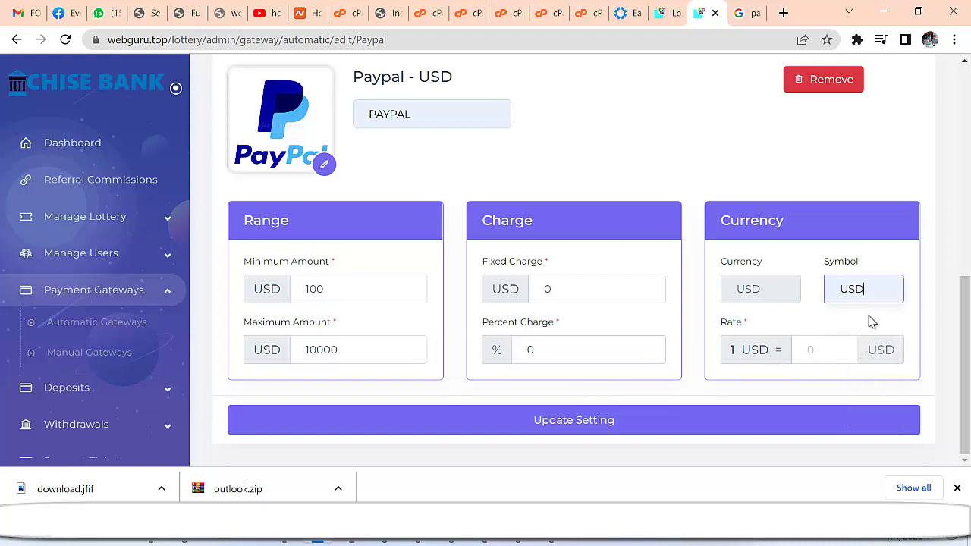
click(838, 353)
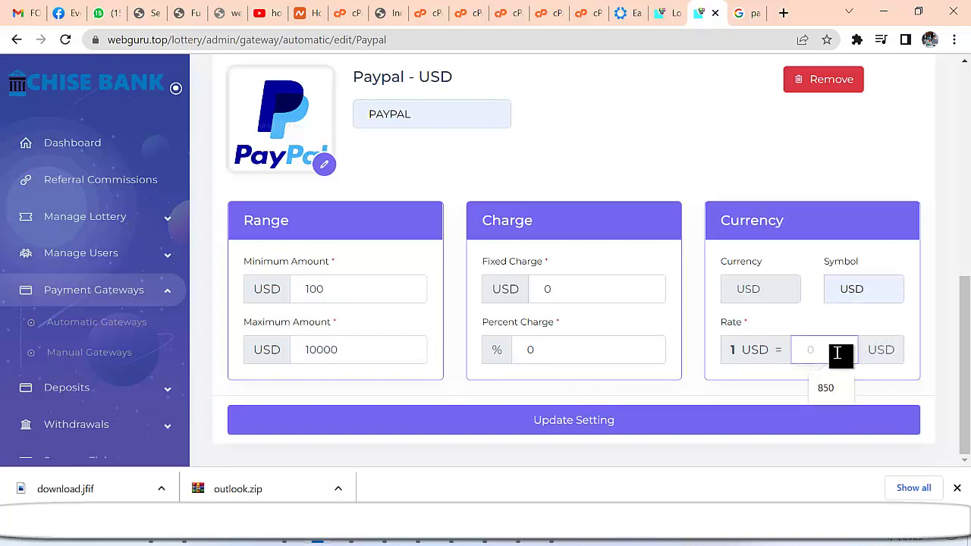
click(618, 413)
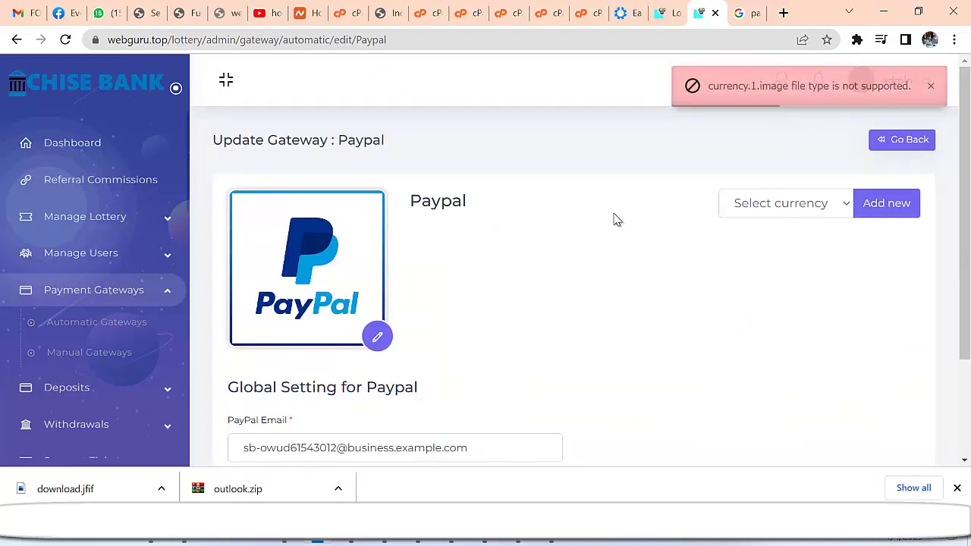
Pick USD from the Select currency list and add it as a new Paypal currency section.
scroll(430, 269, down, 3)
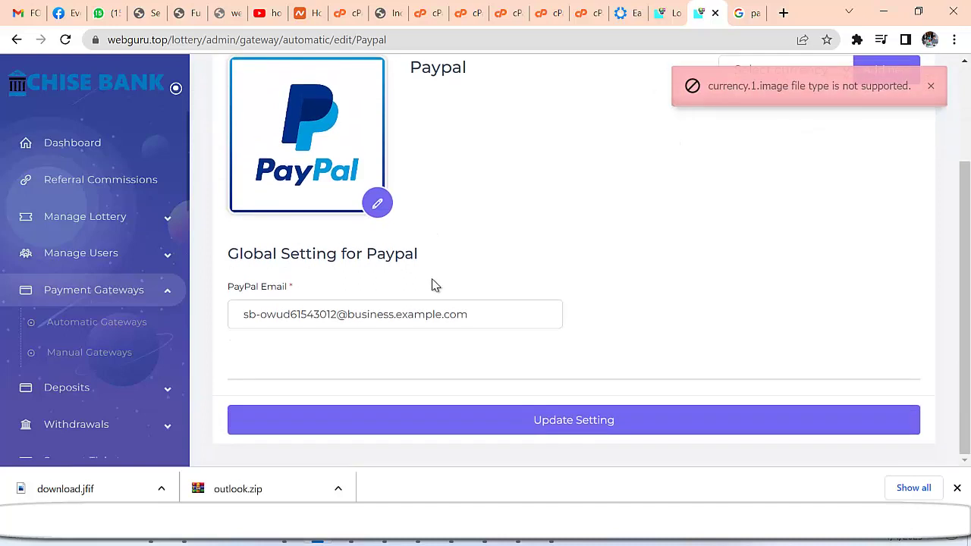
scroll(511, 318, up, 3)
click(779, 203)
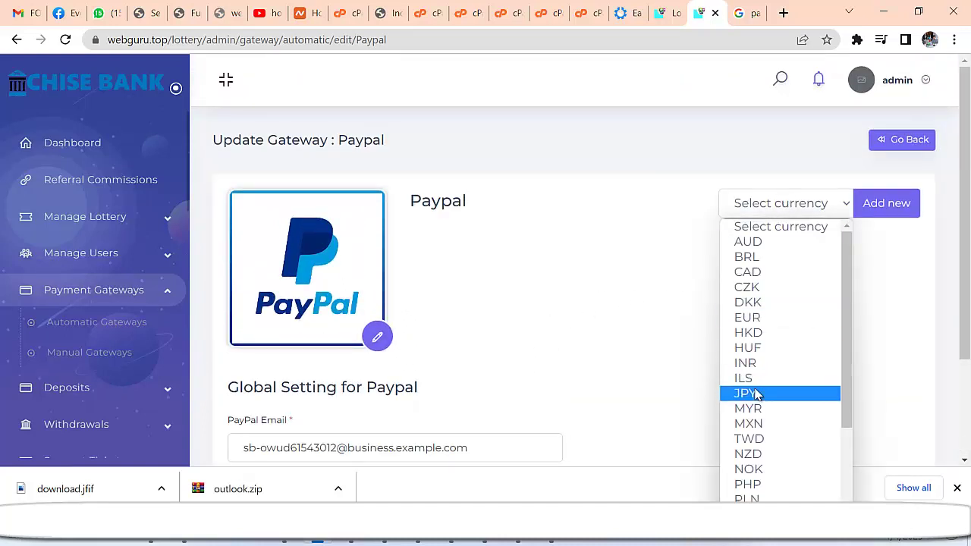
scroll(751, 410, down, 3)
scroll(895, 371, down, 2)
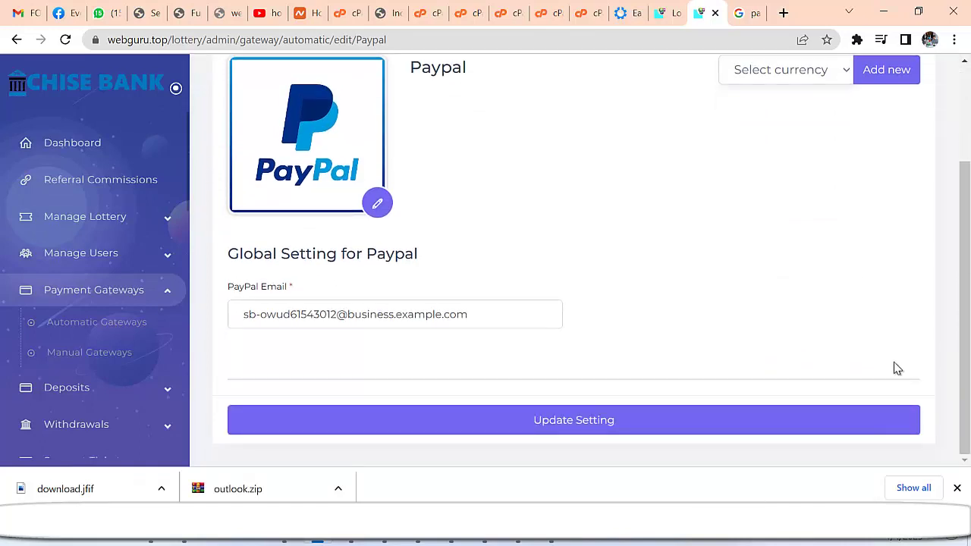
scroll(841, 187, up, 1)
click(835, 155)
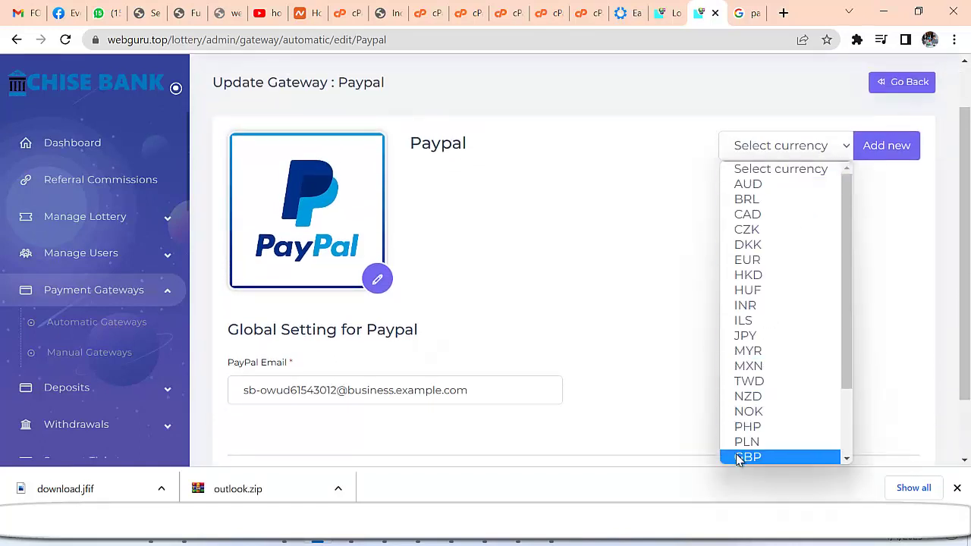
scroll(777, 428, down, 3)
click(766, 458)
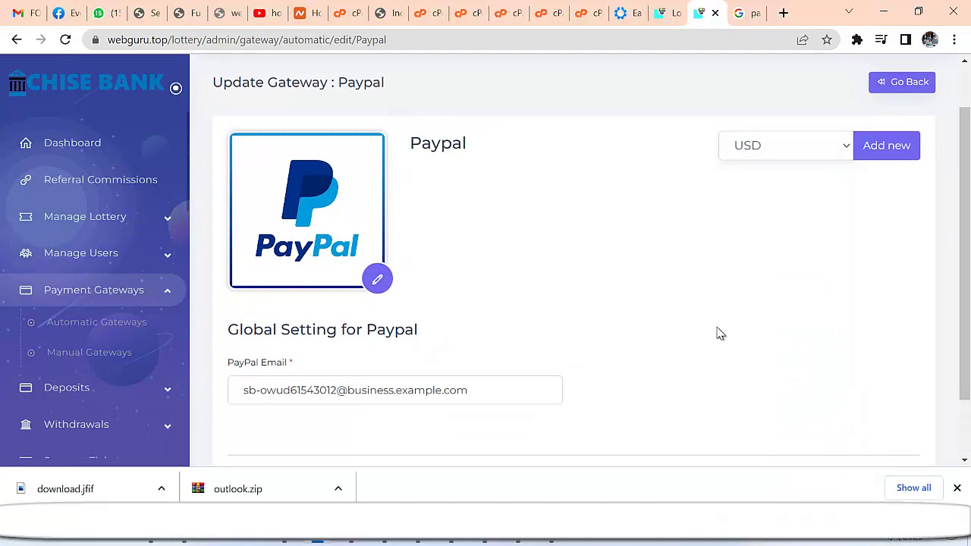
click(880, 156)
Replace the PayPal Email setting with the autofill-suggested Gmail address.
scroll(620, 297, down, 5)
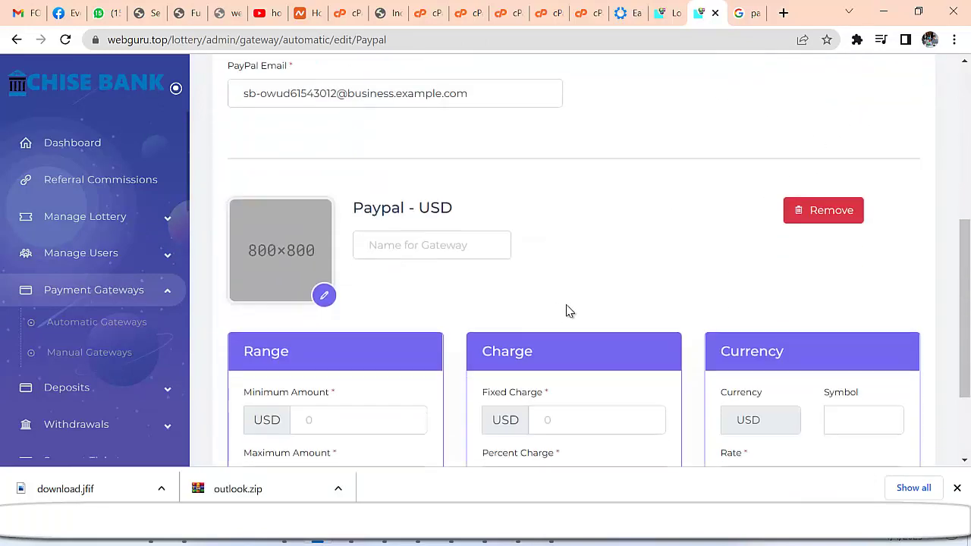
scroll(477, 293, up, 3)
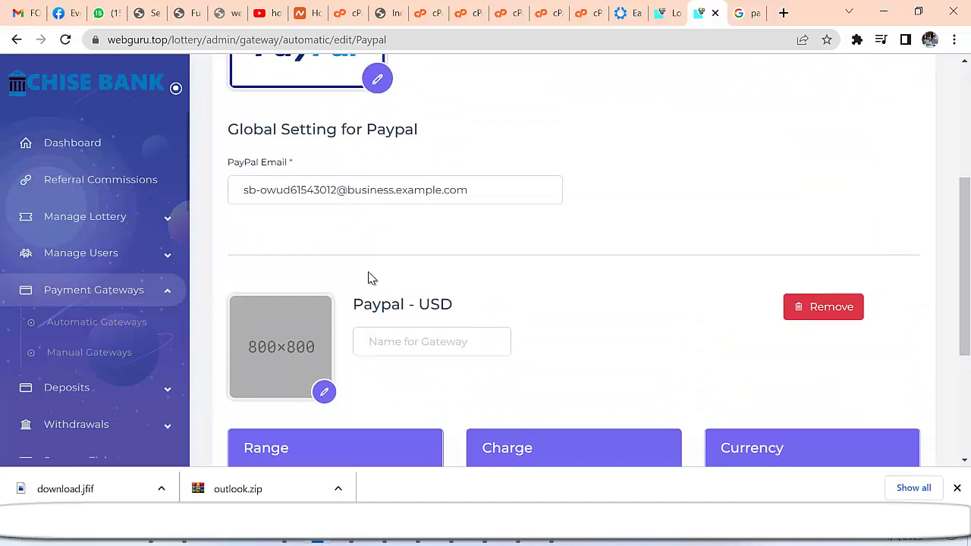
scroll(368, 279, up, 1)
click(372, 265)
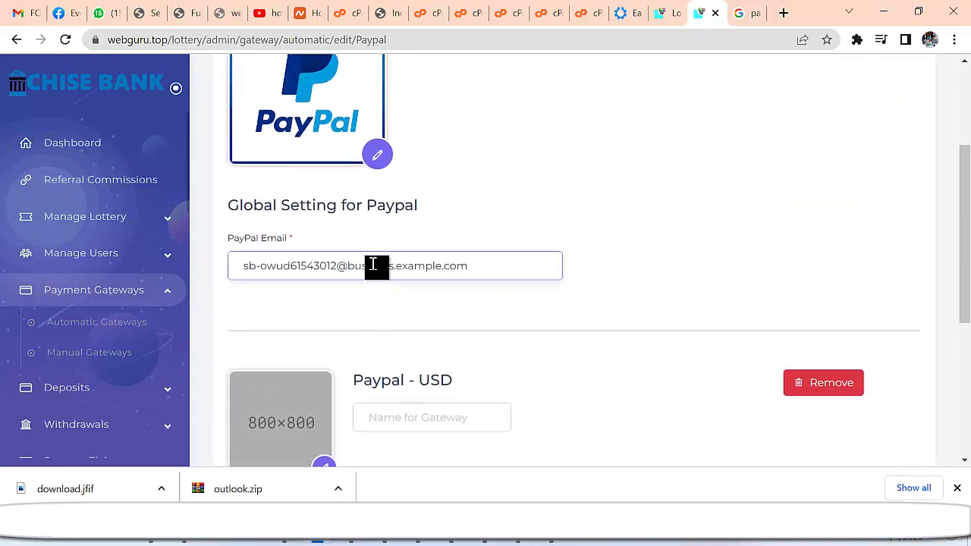
triple_click(372, 264)
text(g)
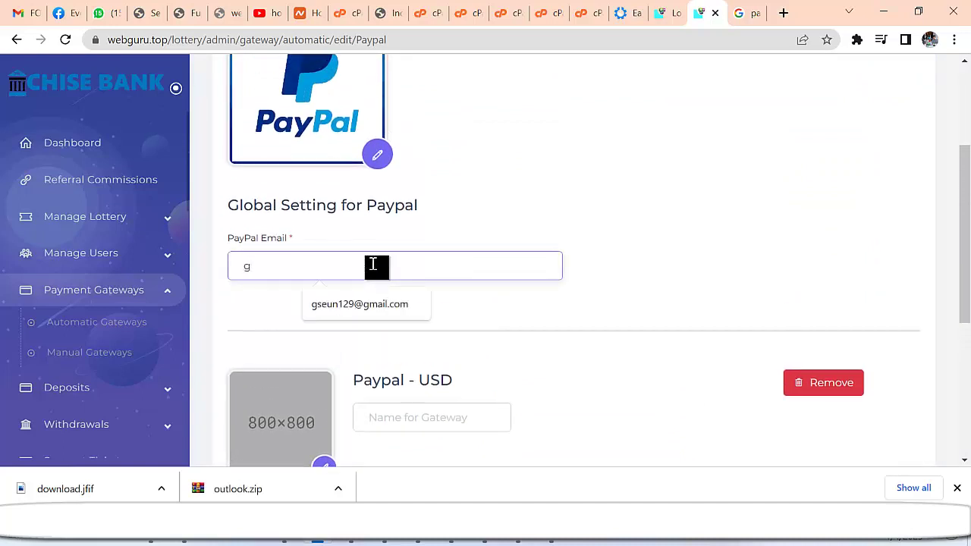
text(se)
click(381, 304)
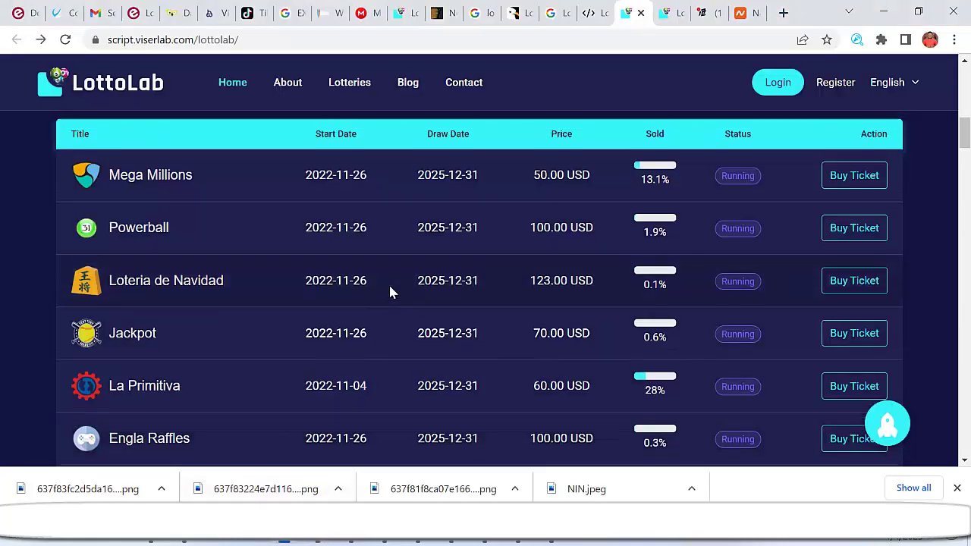
Download the VISA icon from the homepage's Payment We Accept section into the Desktop lottery folder.
scroll(389, 292, up, 7)
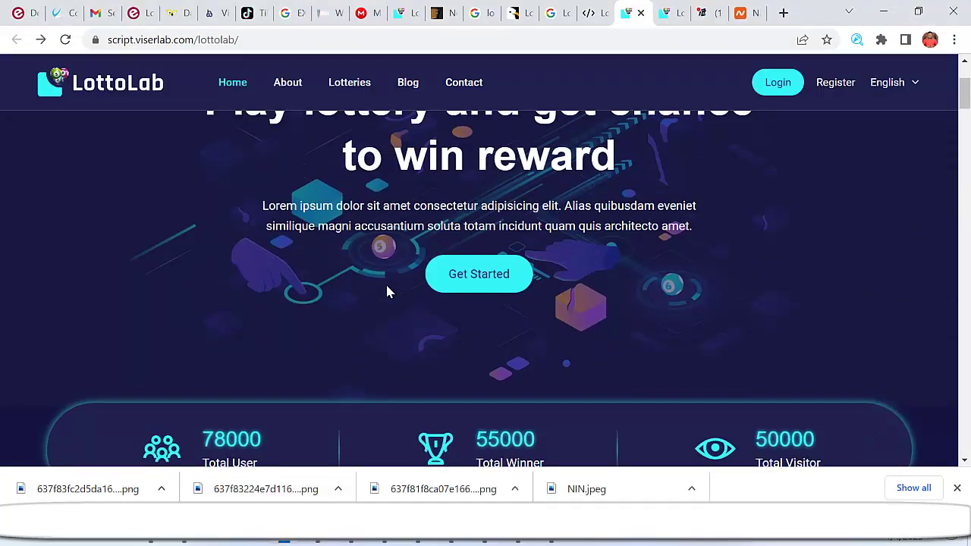
scroll(385, 289, down, 12)
drag(964, 161, 965, 417)
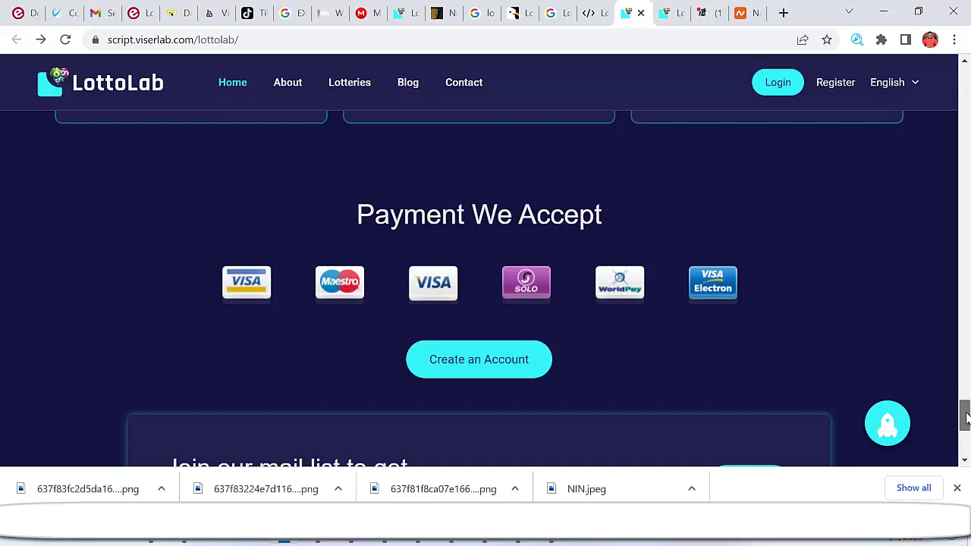
right_click(443, 281)
click(471, 311)
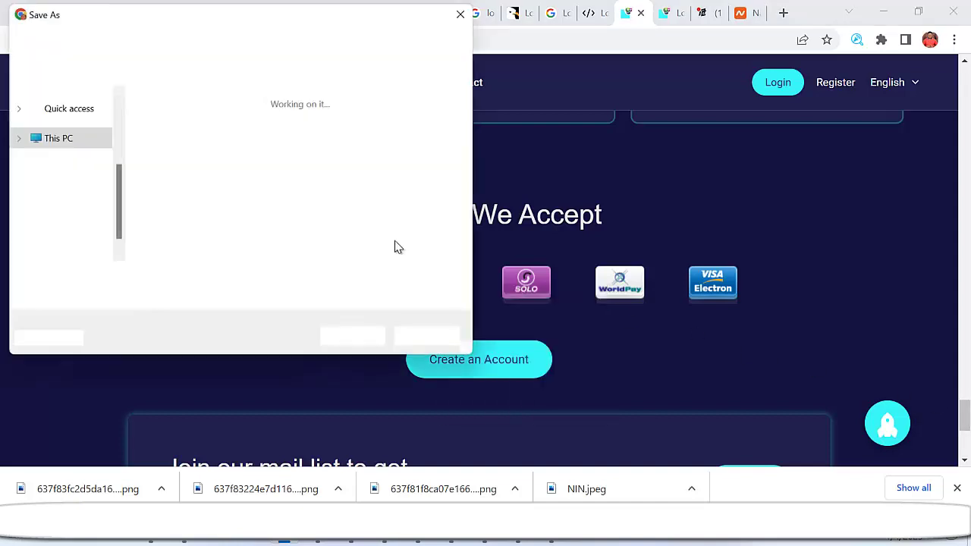
click(368, 341)
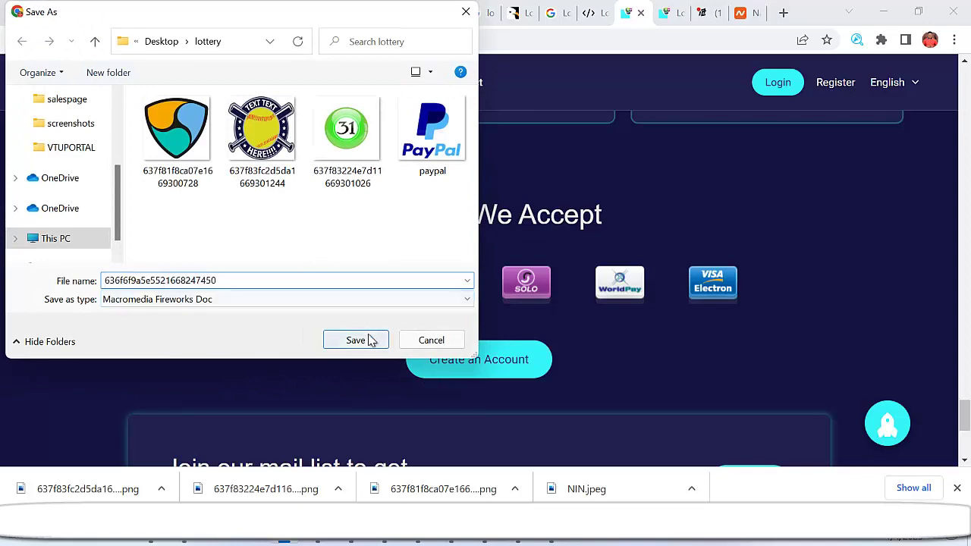
scroll(645, 303, down, 4)
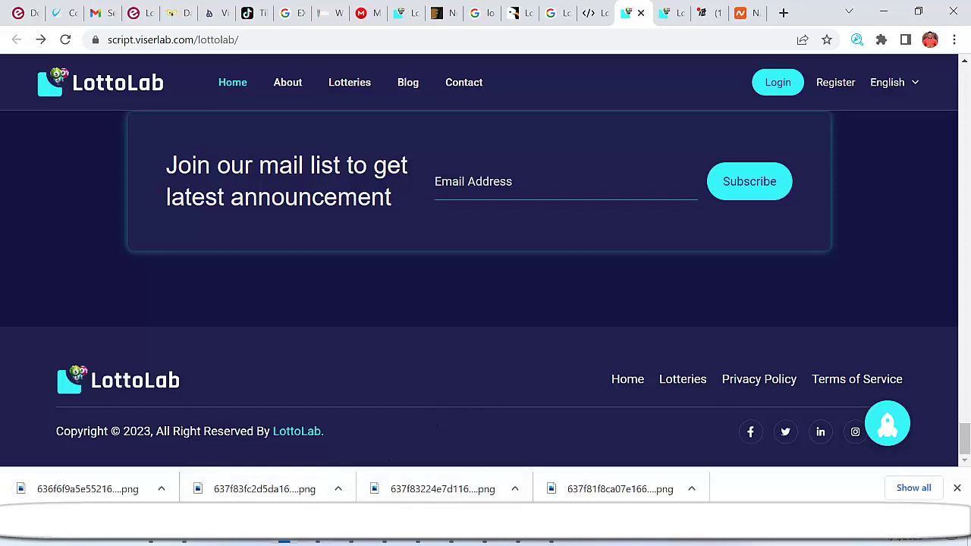
key(alt+Tab)
Swap the Paypal gateway logo for the VISA image and name it PAYPAL.
scroll(377, 236, up, 1)
click(376, 232)
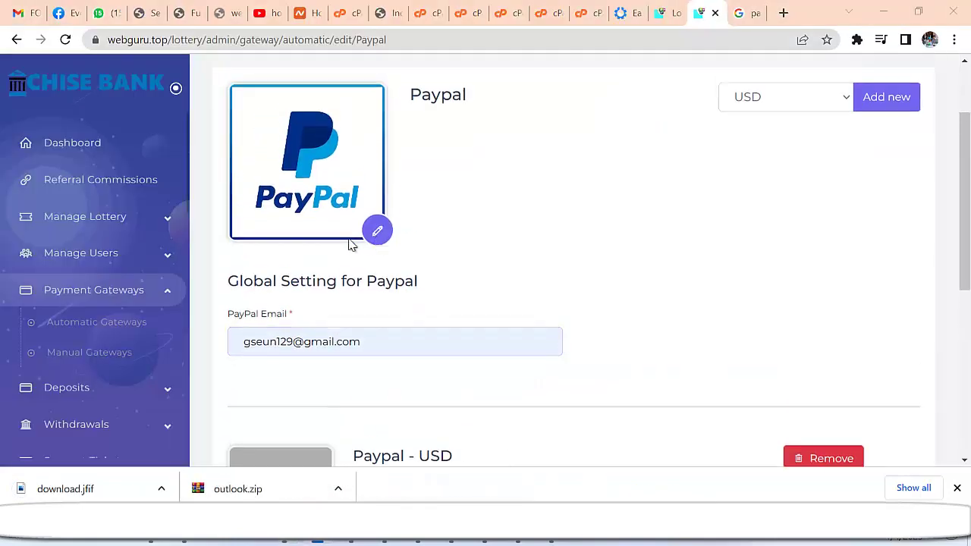
double_click(209, 180)
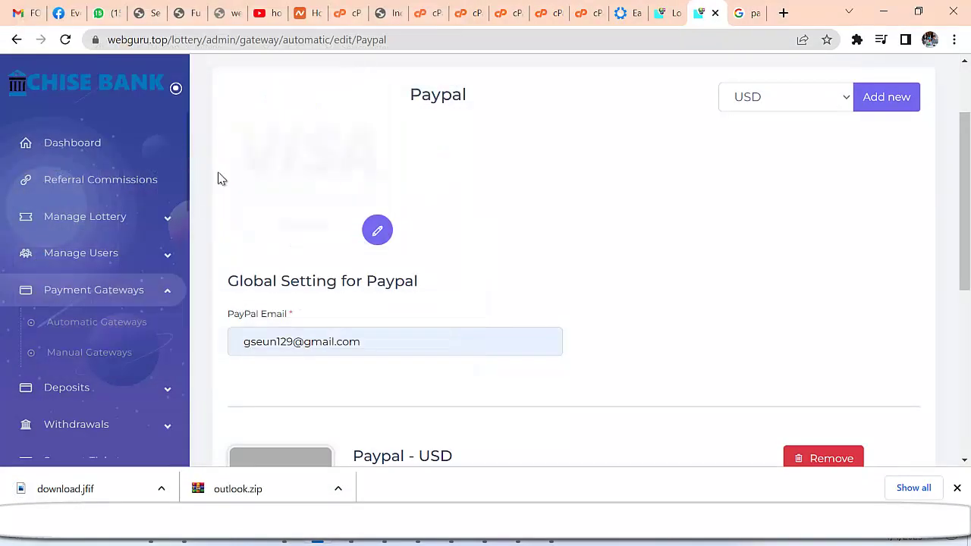
scroll(476, 308, down, 3)
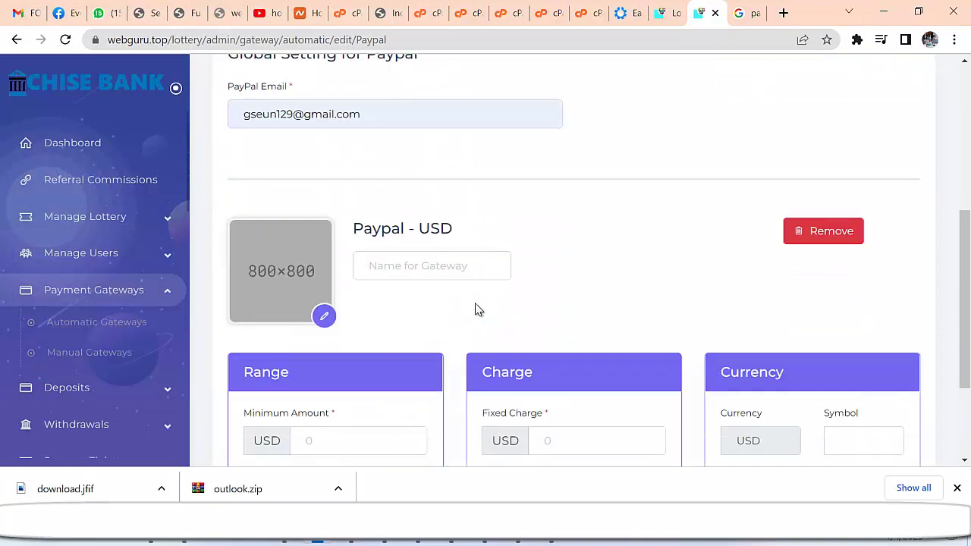
click(431, 265)
click(440, 308)
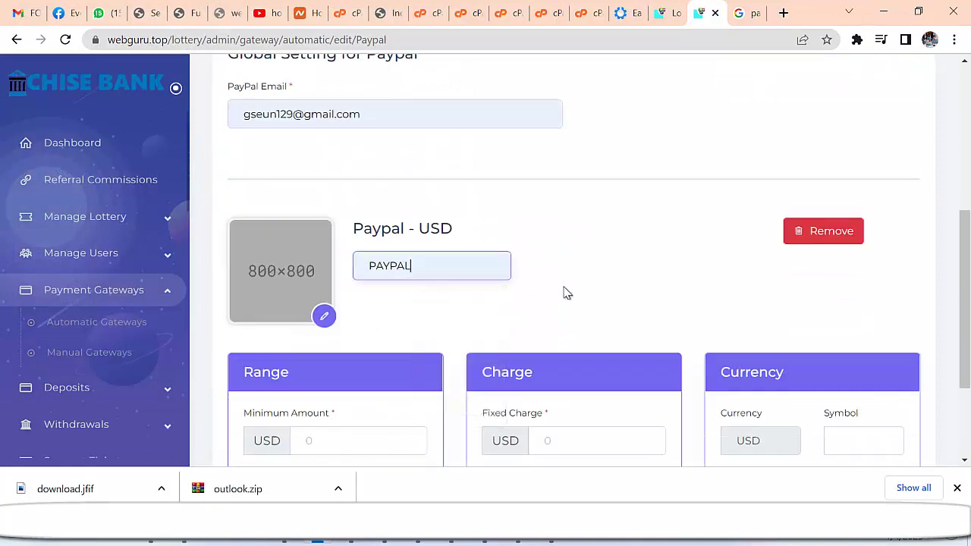
Set the USD section's currency symbol to USD and exchange rate to 1.
scroll(657, 297, down, 2)
click(841, 293)
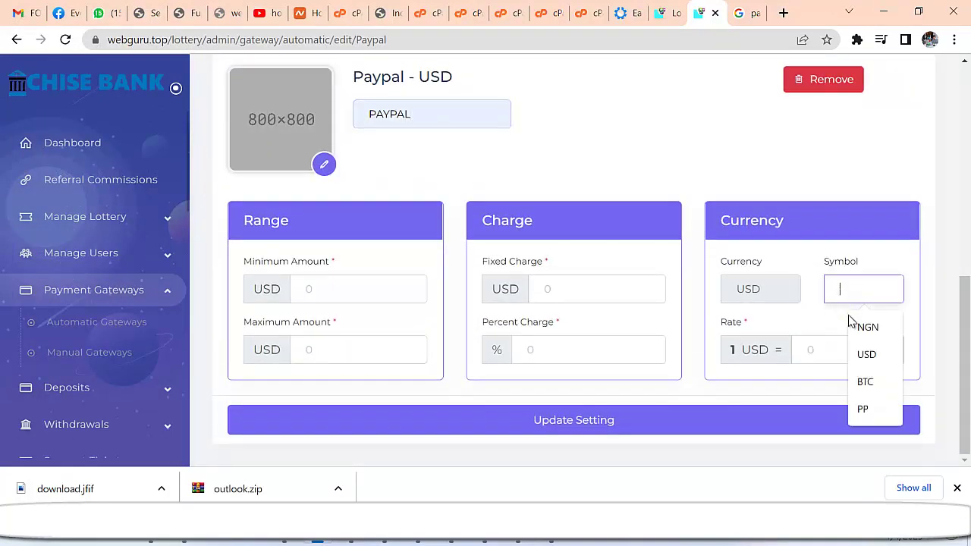
click(865, 361)
click(803, 355)
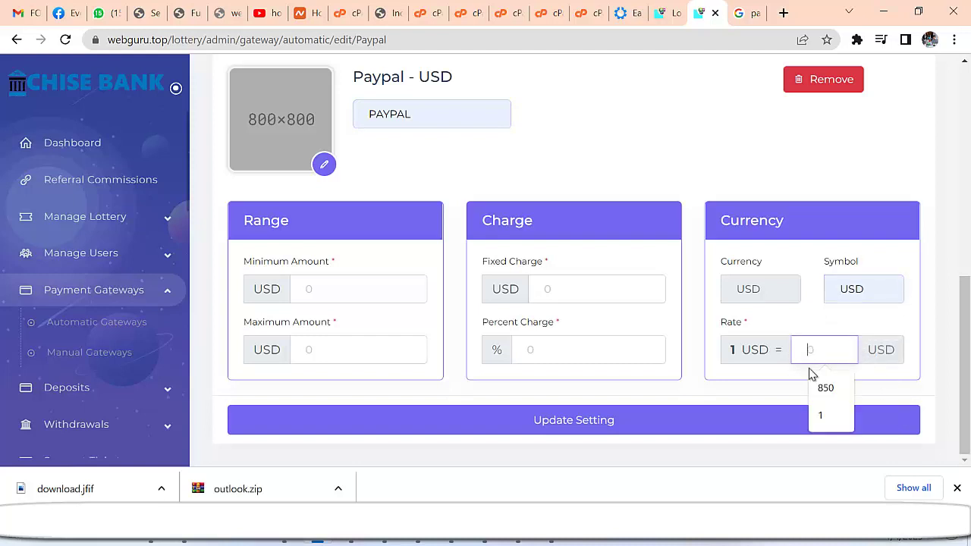
click(829, 419)
Set fixed and percent charges to 0, limits 100–10000, and save the gateway.
click(559, 288)
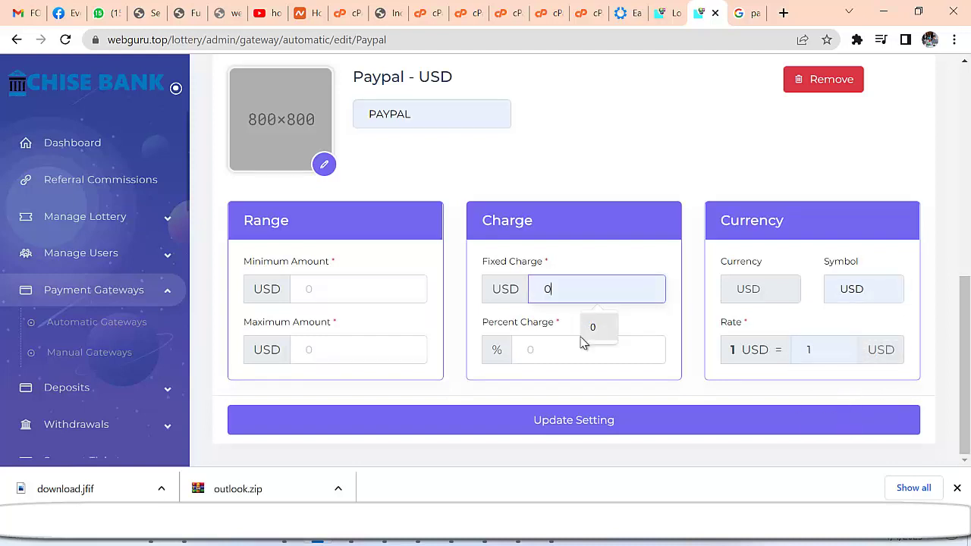
click(583, 327)
click(565, 356)
click(584, 387)
click(384, 294)
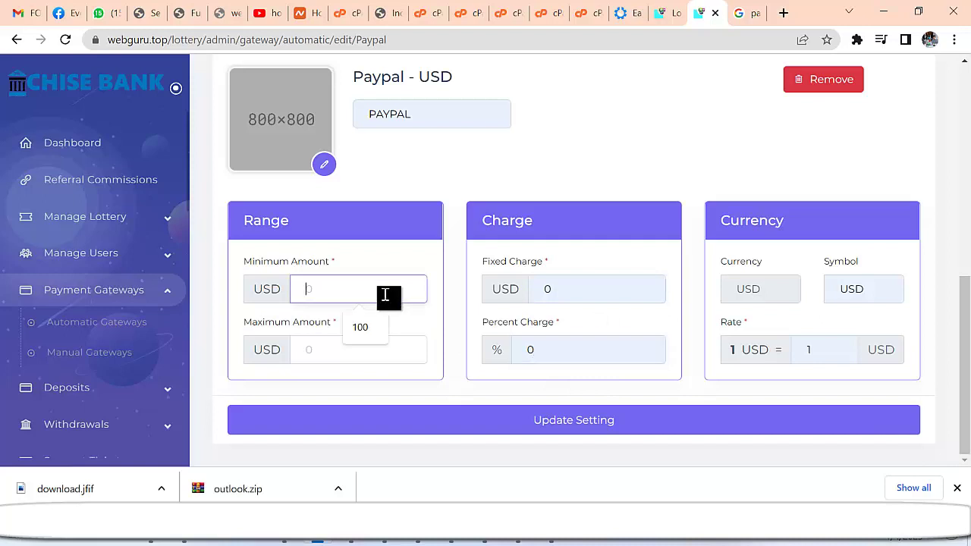
click(359, 327)
click(369, 349)
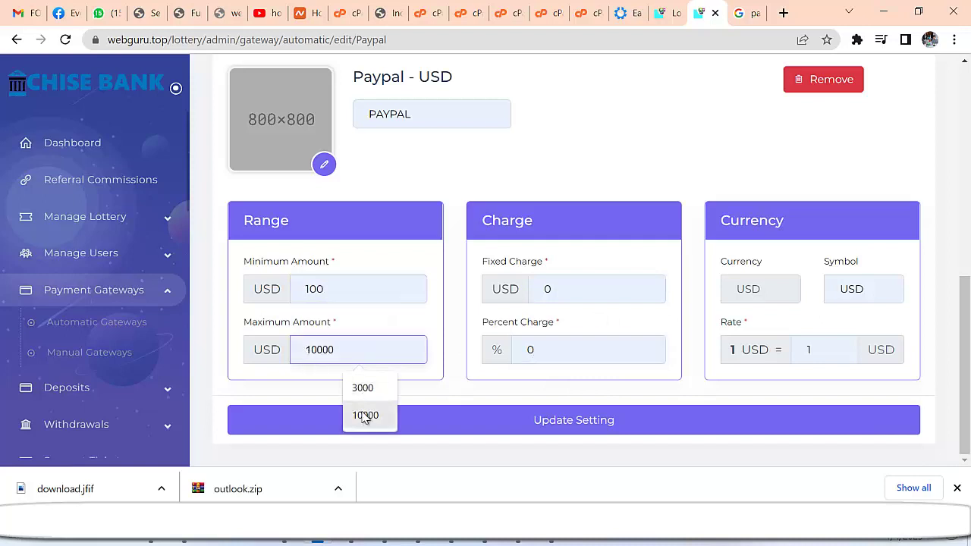
click(365, 414)
click(538, 421)
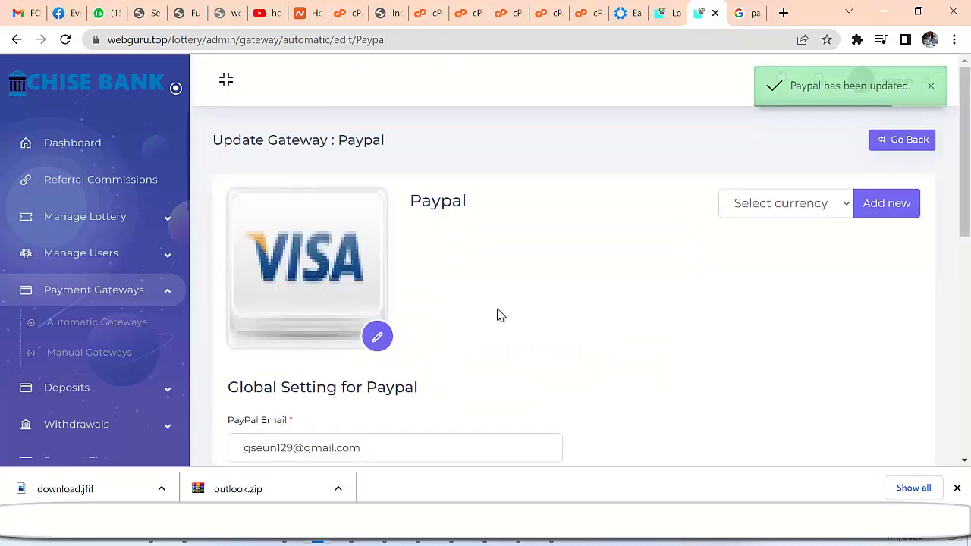
scroll(486, 247, down, 3)
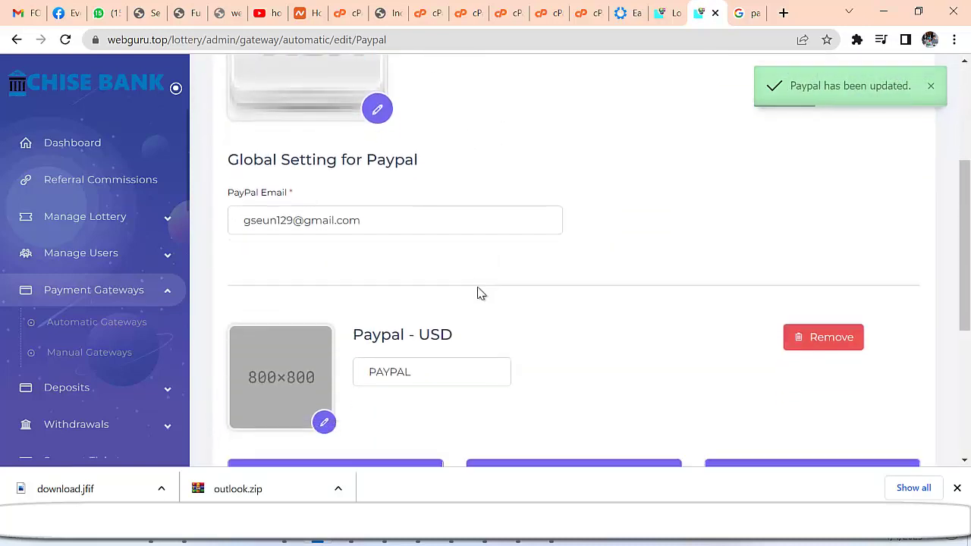
scroll(471, 304, down, 2)
scroll(463, 309, up, 6)
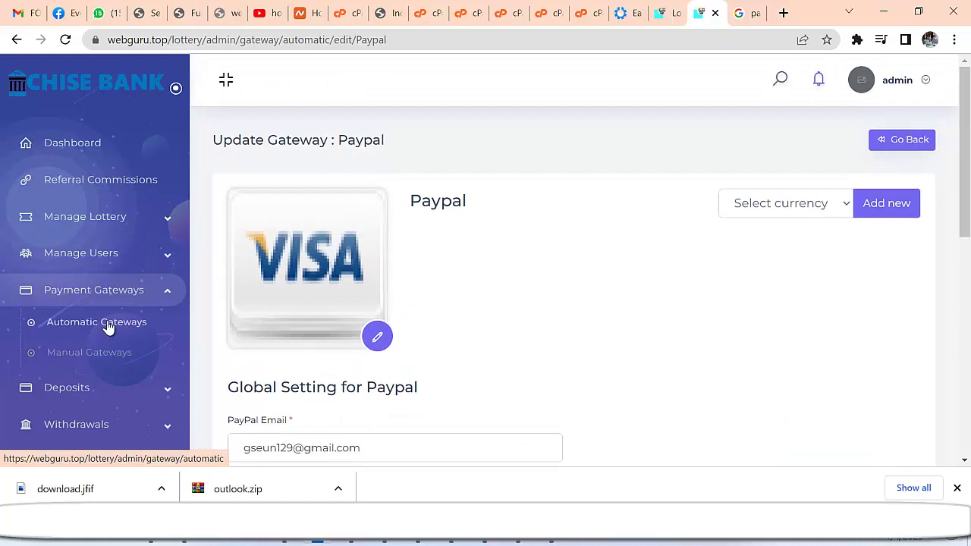
scroll(607, 320, down, 2)
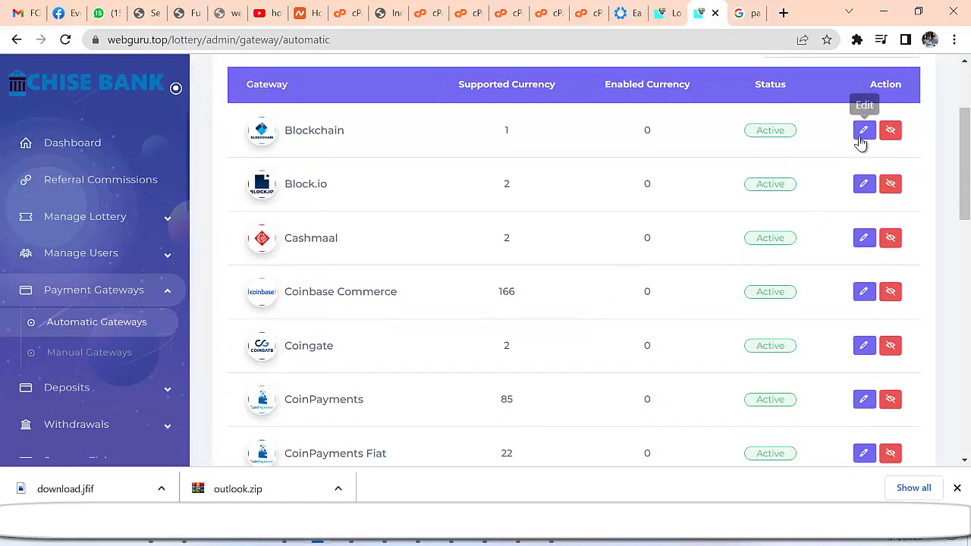
click(863, 130)
scroll(321, 319, down, 2)
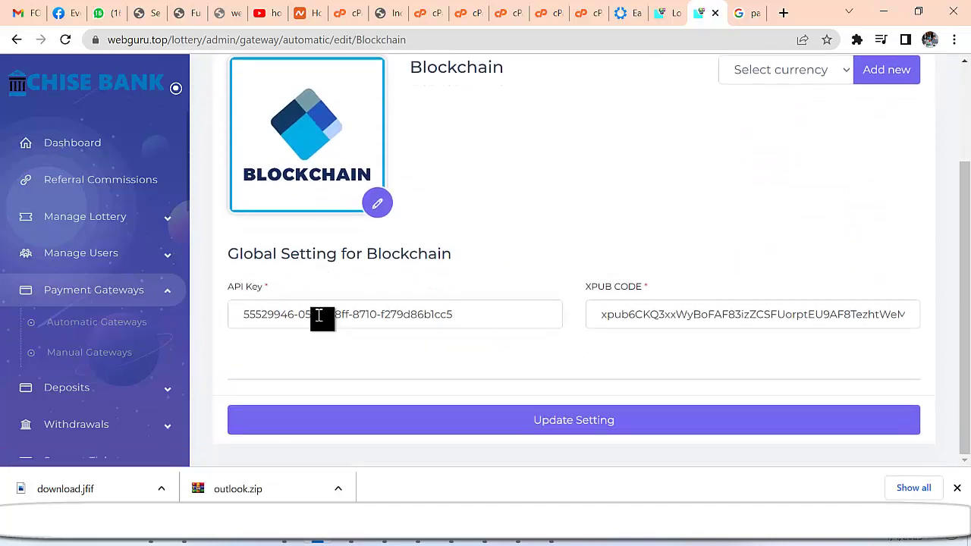
scroll(757, 332, up, 2)
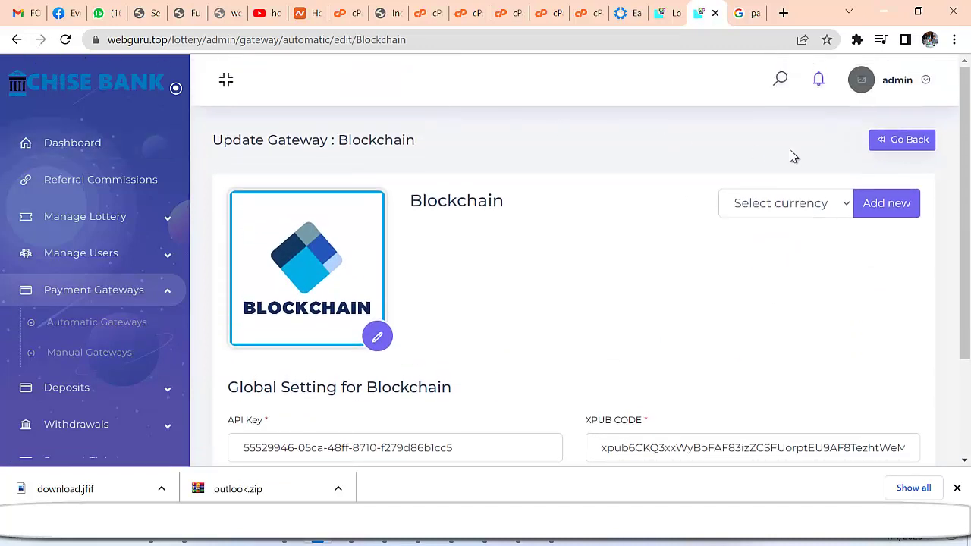
click(902, 143)
scroll(613, 312, down, 1)
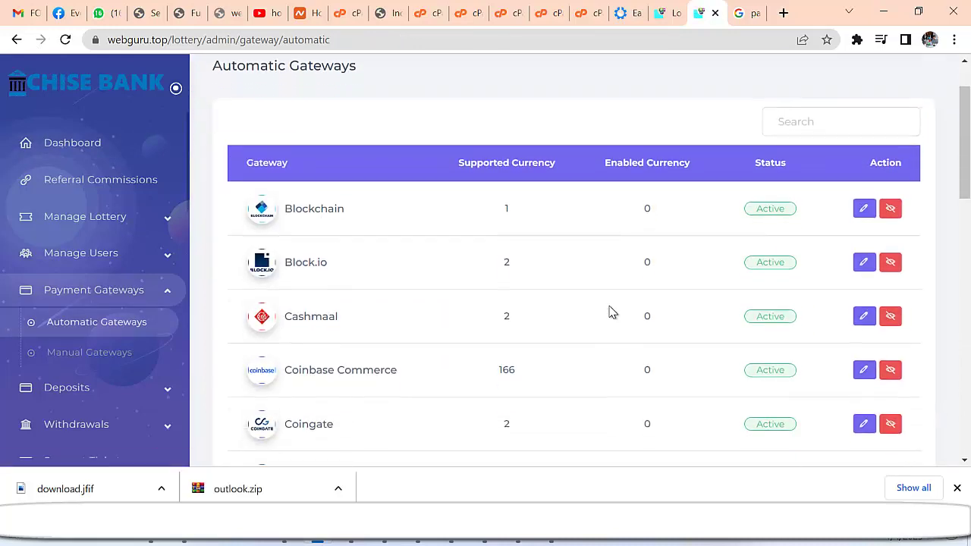
scroll(611, 312, down, 2)
scroll(356, 254, down, 1)
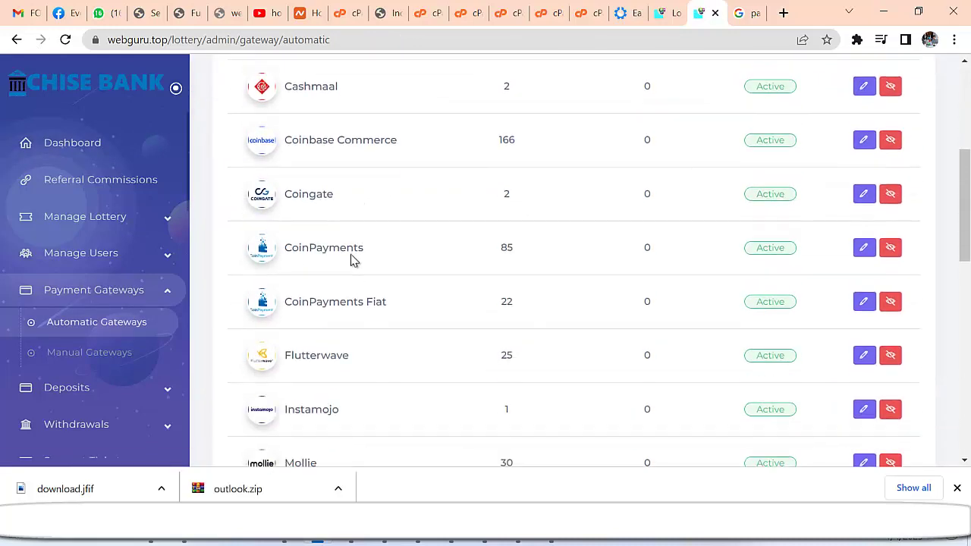
scroll(351, 261, down, 3)
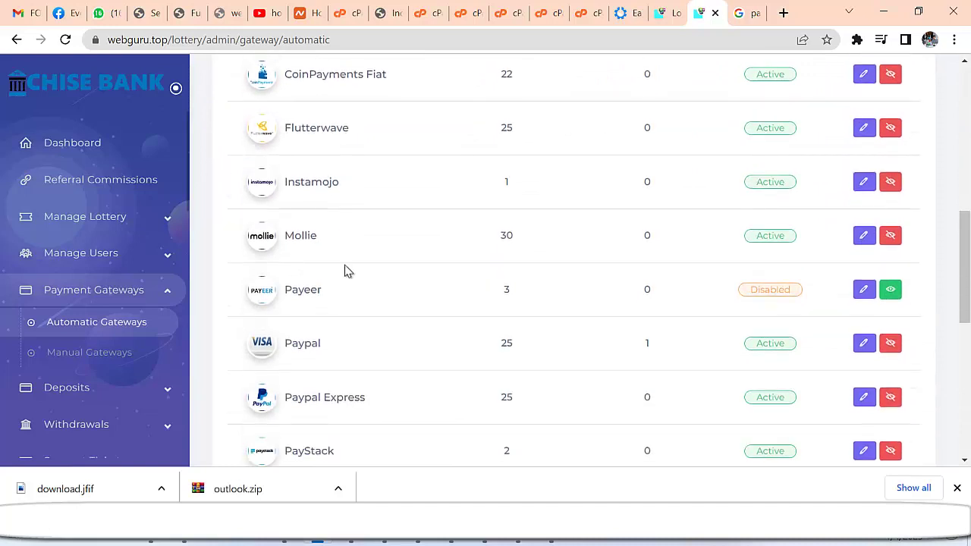
scroll(343, 273, down, 1)
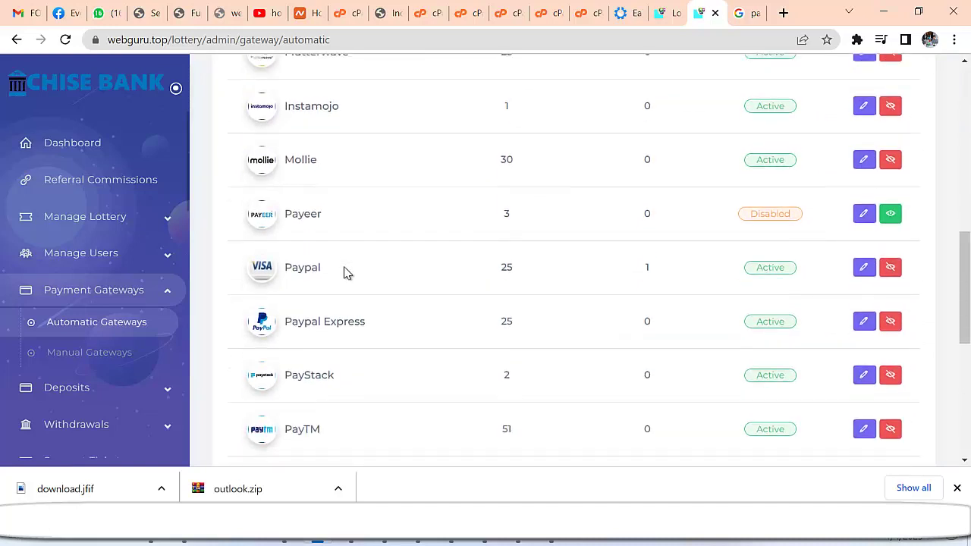
scroll(343, 273, down, 3)
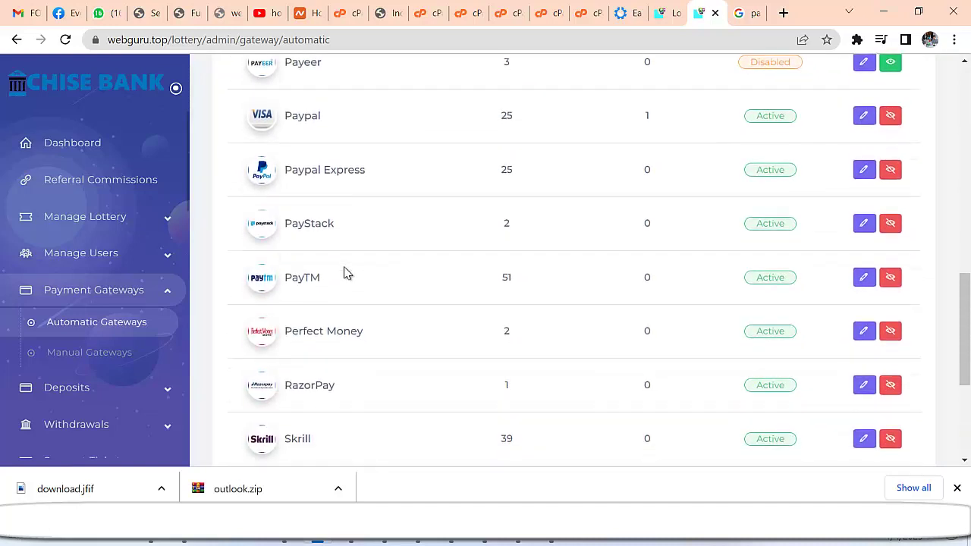
scroll(344, 273, down, 3)
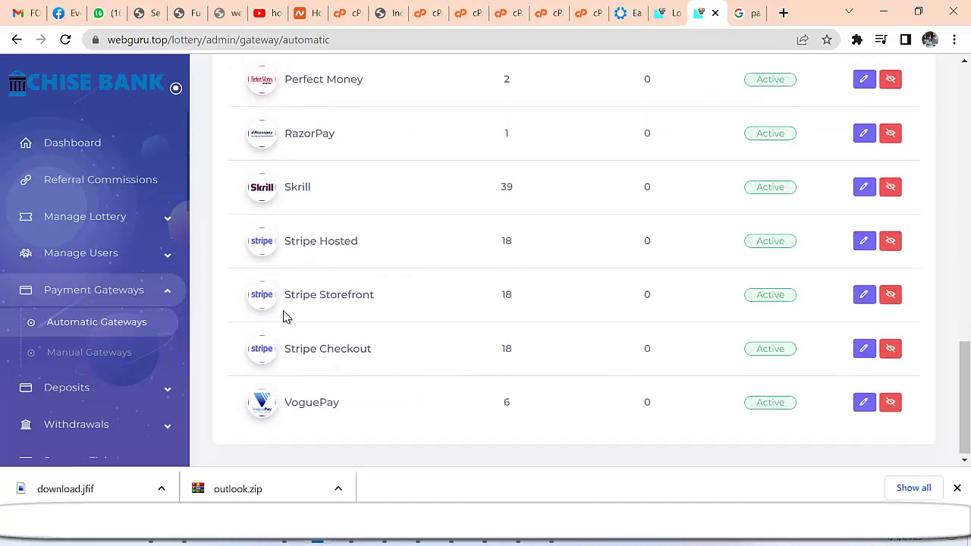
scroll(282, 314, up, 2)
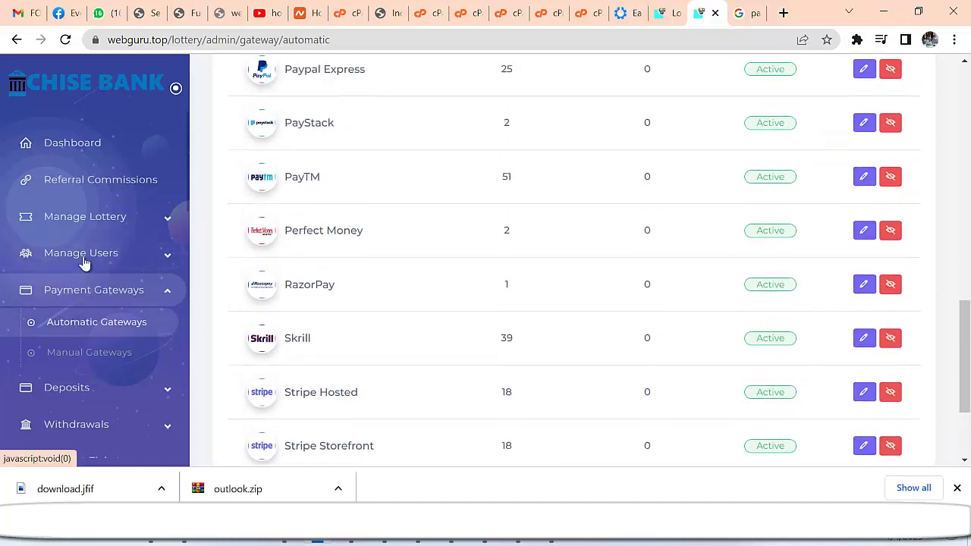
Open a blank New Manual Gateway form from Manual Gateways, then return to the paypal logo image results.
click(97, 351)
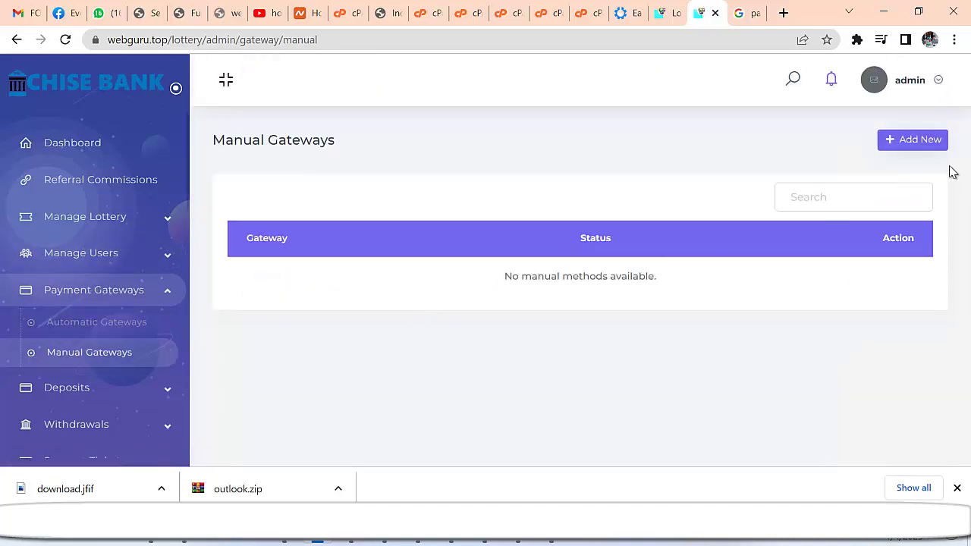
click(902, 142)
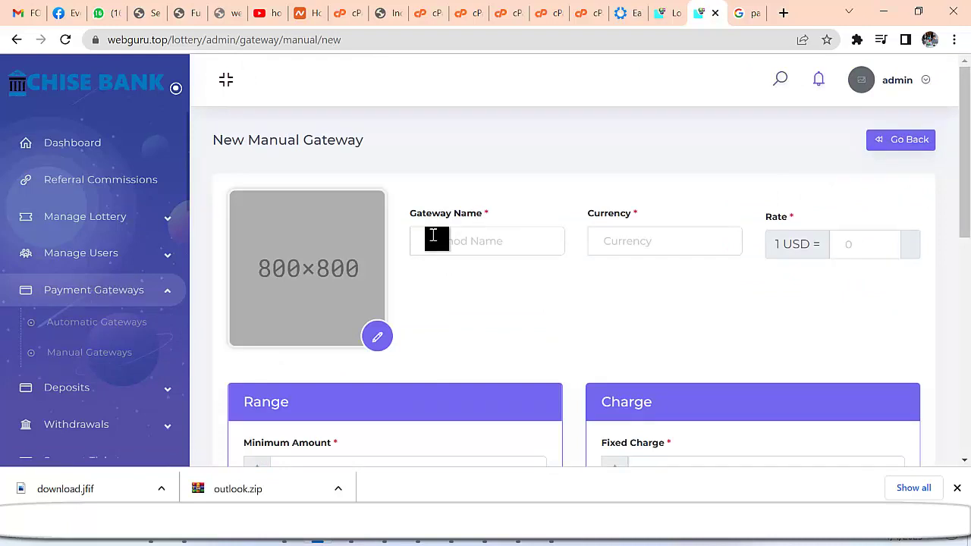
scroll(432, 235, down, 4)
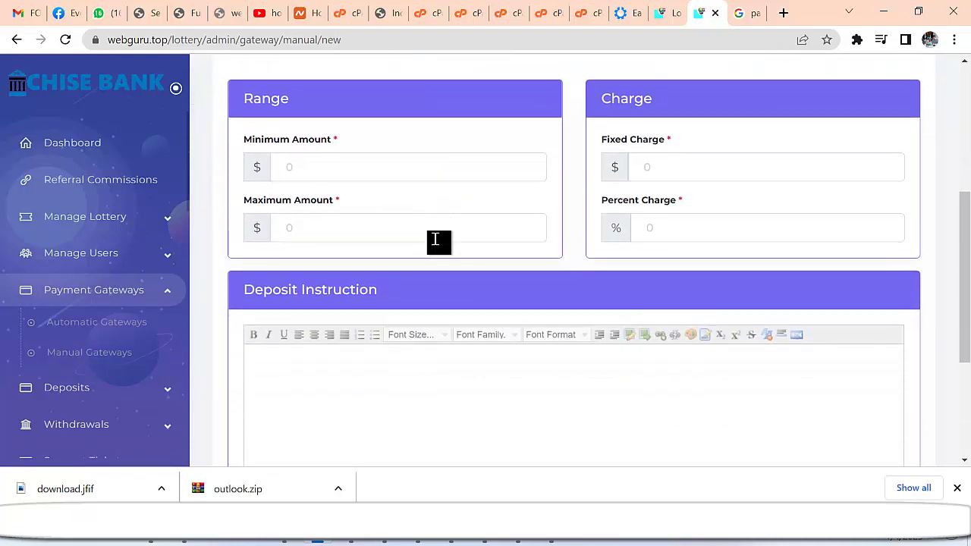
scroll(436, 240, up, 2)
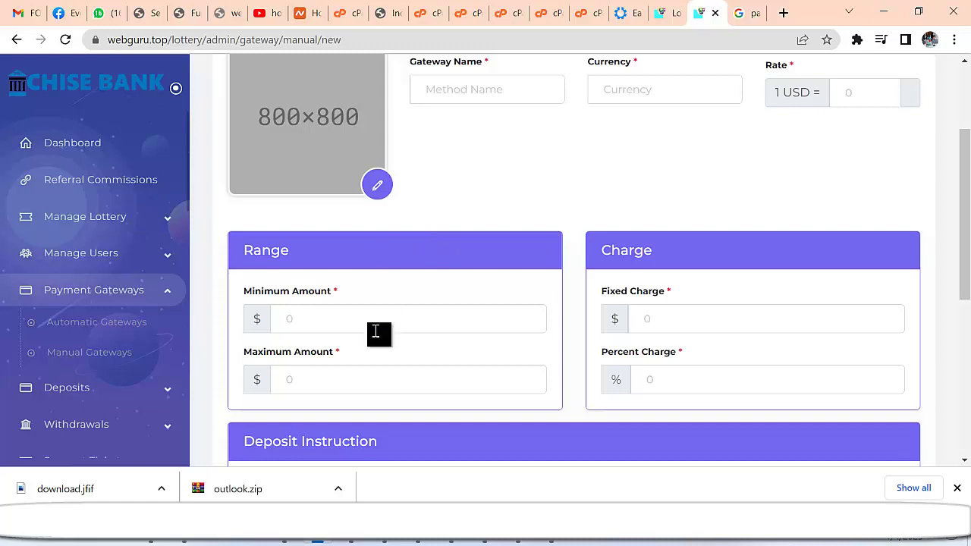
scroll(465, 271, up, 2)
scroll(494, 240, down, 2)
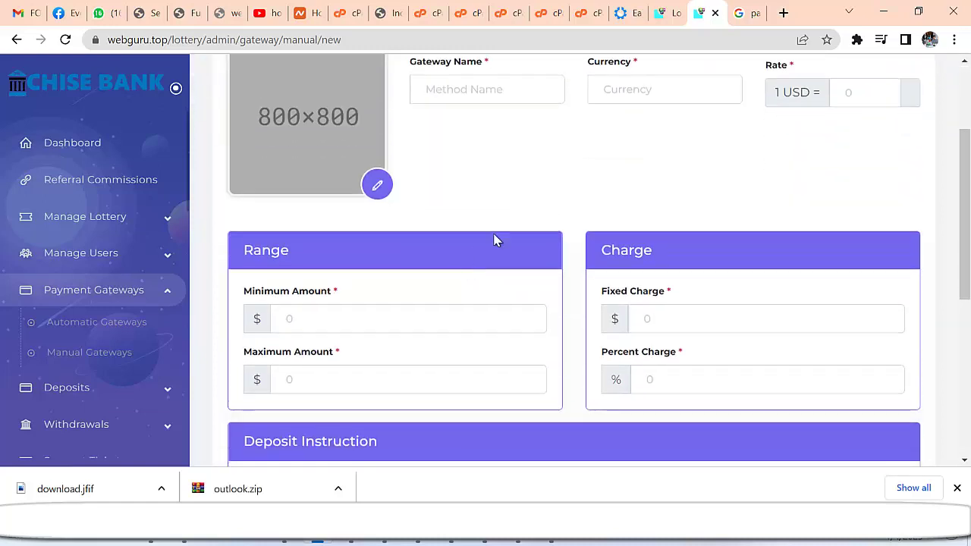
scroll(495, 239, up, 2)
click(745, 14)
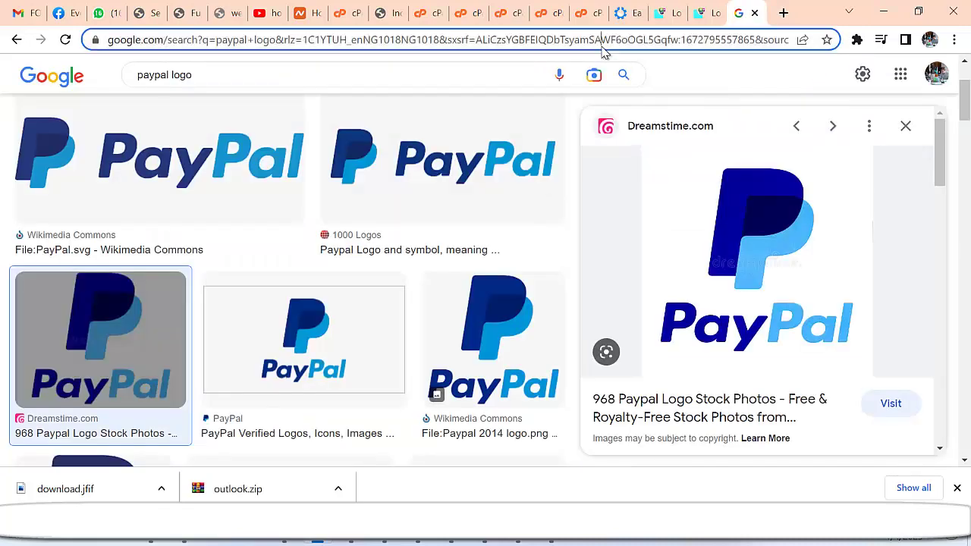
Search Google Images for 'bitcoin logo' and open the fruugo coin listing in a new tab.
click(602, 46)
click(258, 74)
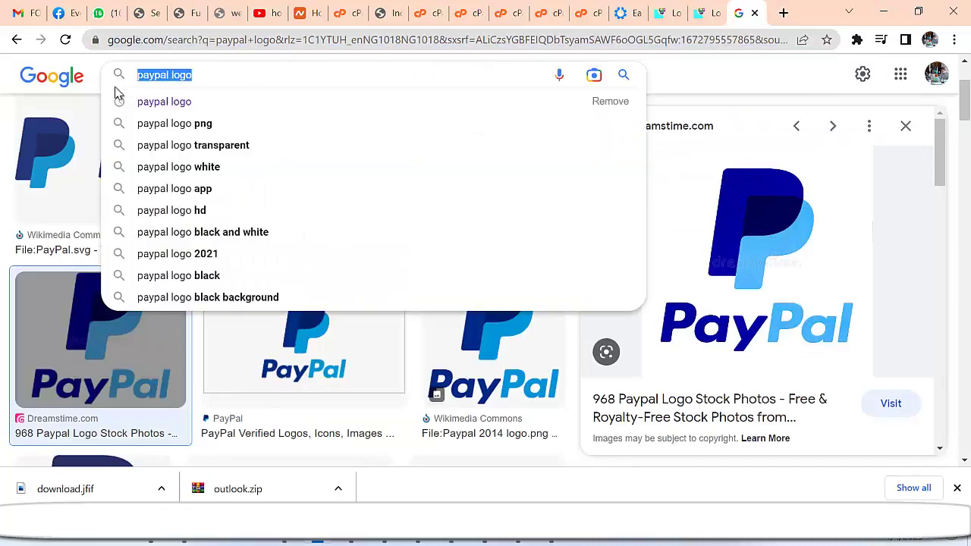
text(bit)
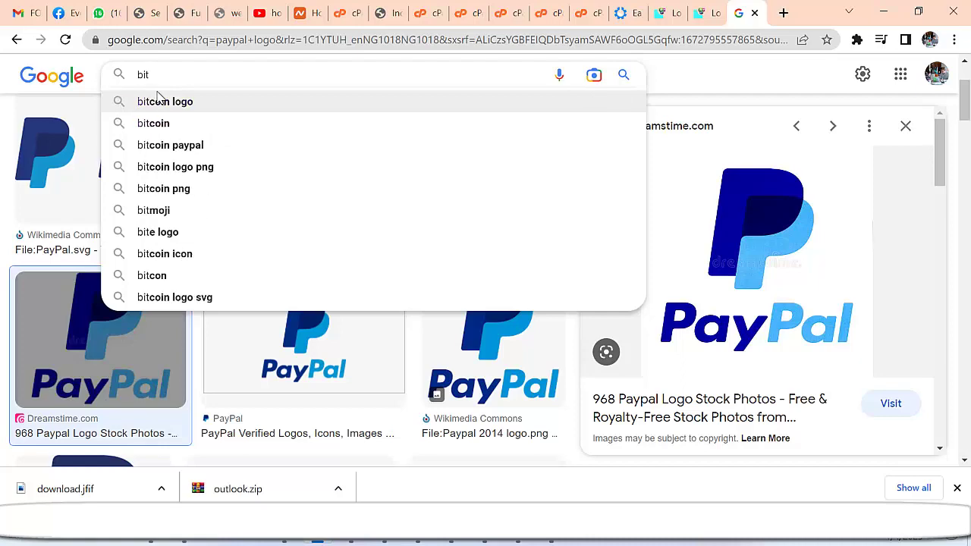
text(coi)
key(BackSpace)
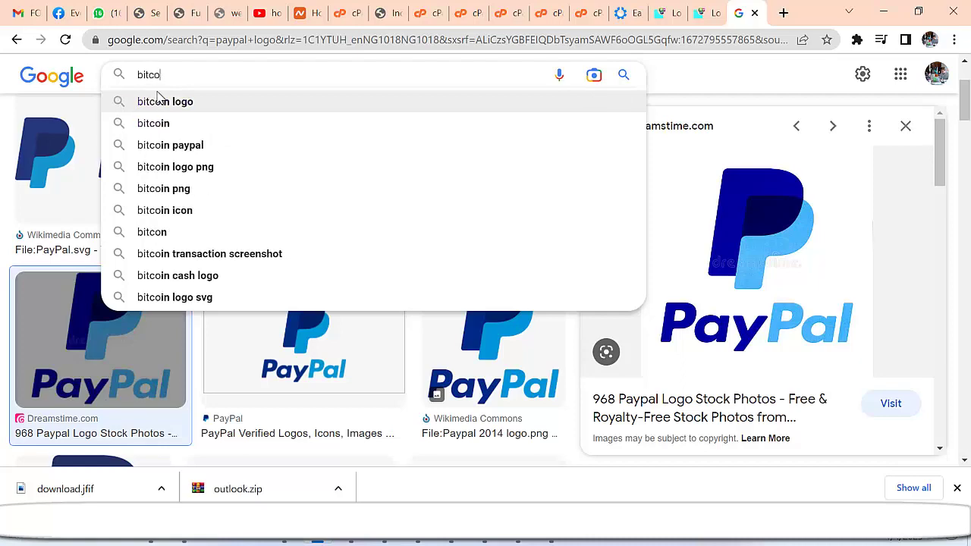
click(154, 101)
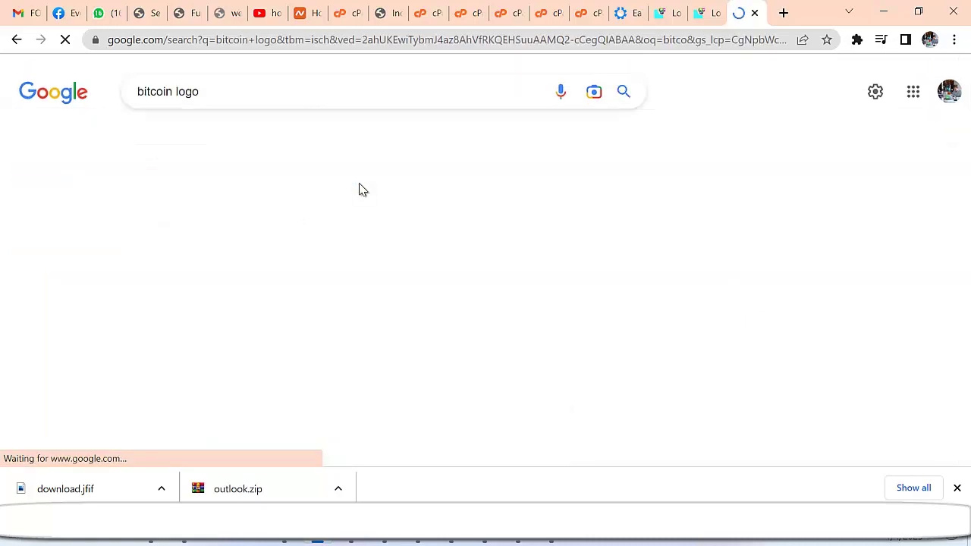
scroll(329, 204, down, 1)
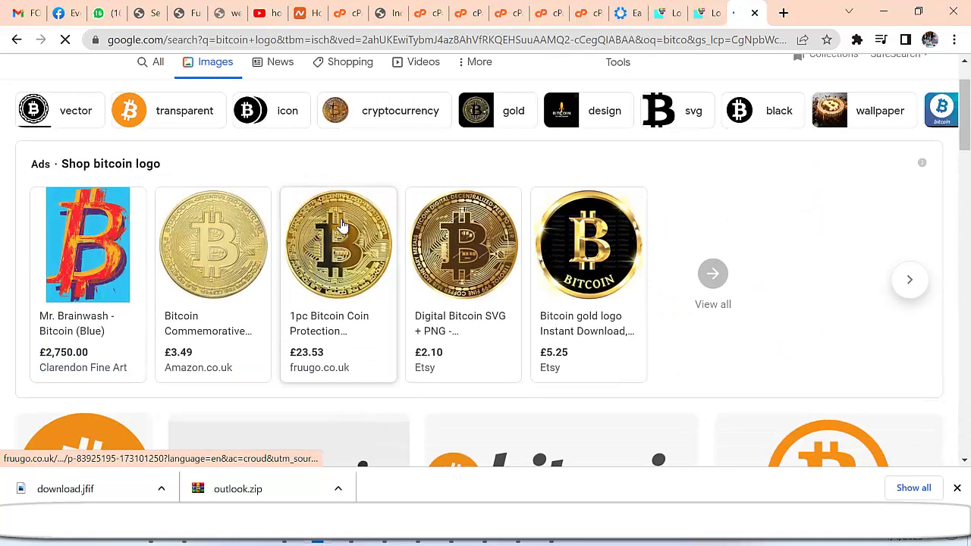
right_click(358, 226)
click(362, 232)
scroll(387, 214, up, 1)
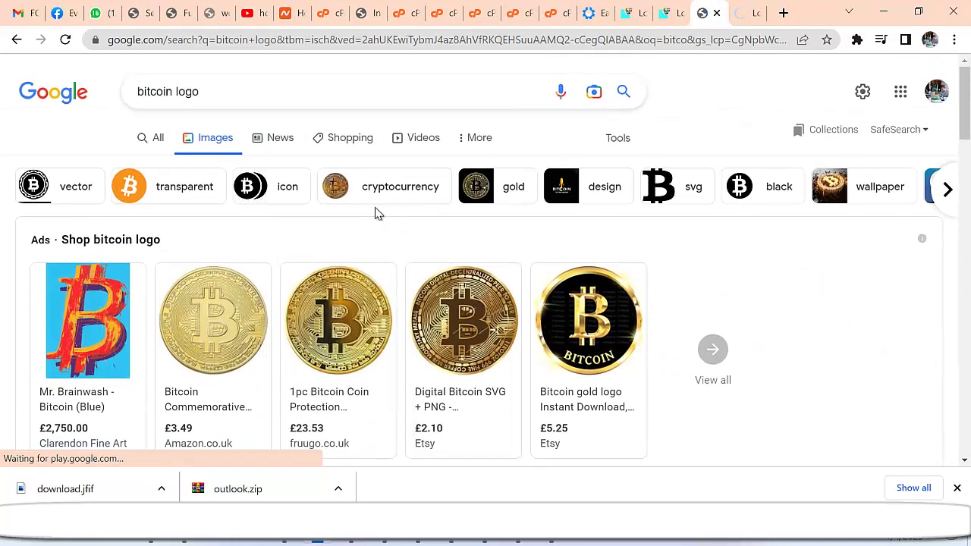
Filter bitcoin logo results to transparent vector images and preview the Freebie Supply logo.
right_click(126, 189)
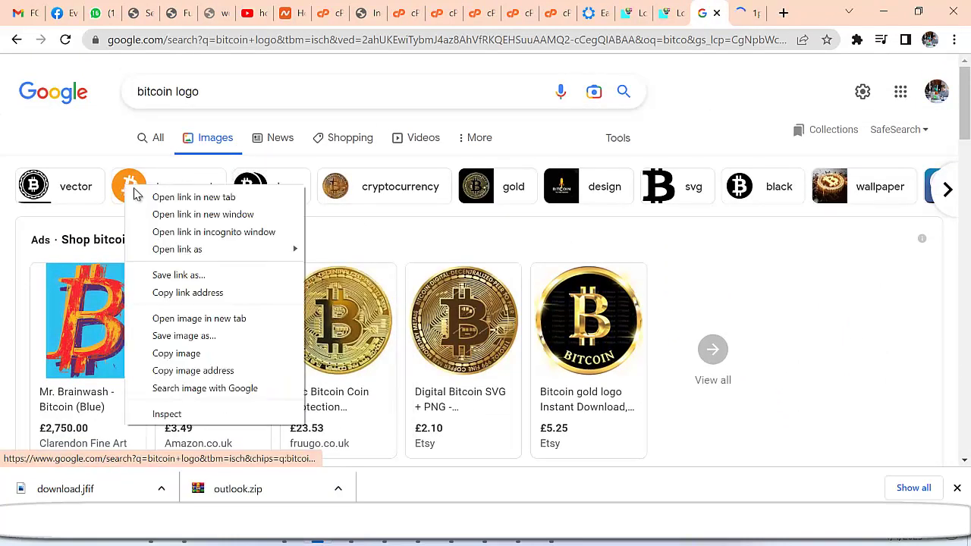
click(174, 196)
click(715, 23)
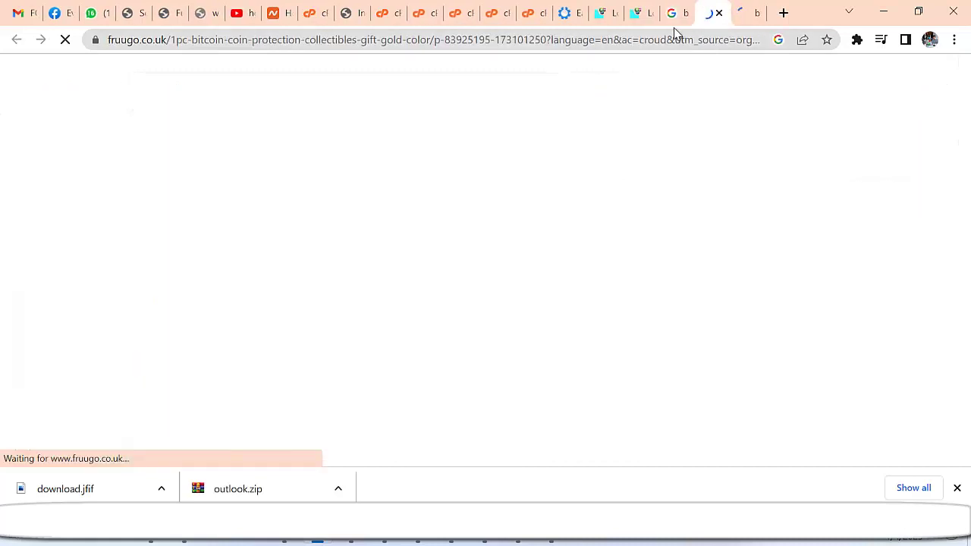
click(744, 22)
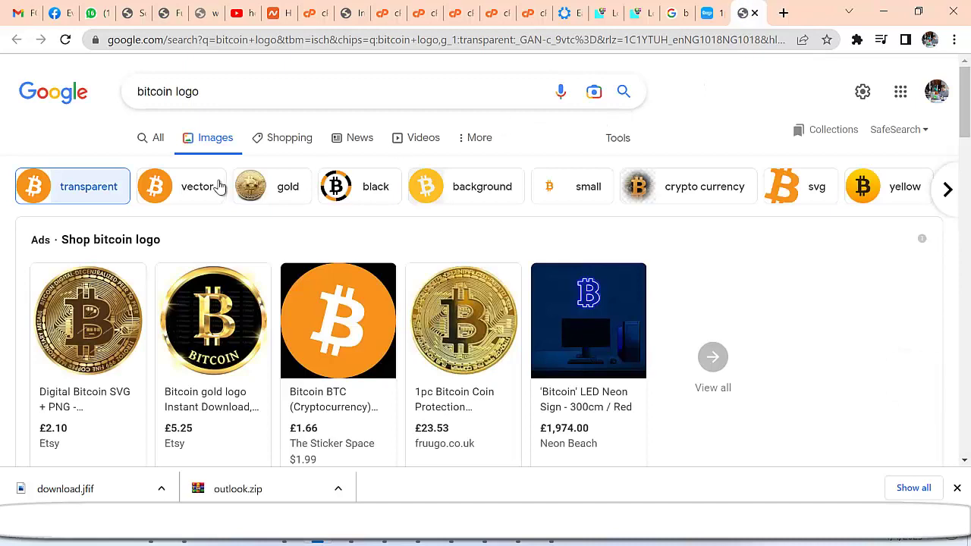
click(180, 188)
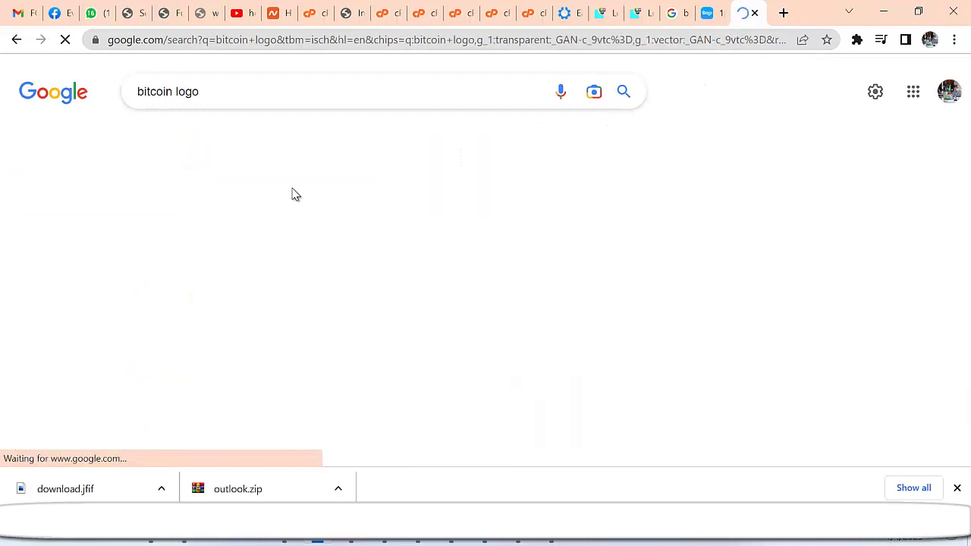
scroll(97, 201, down, 1)
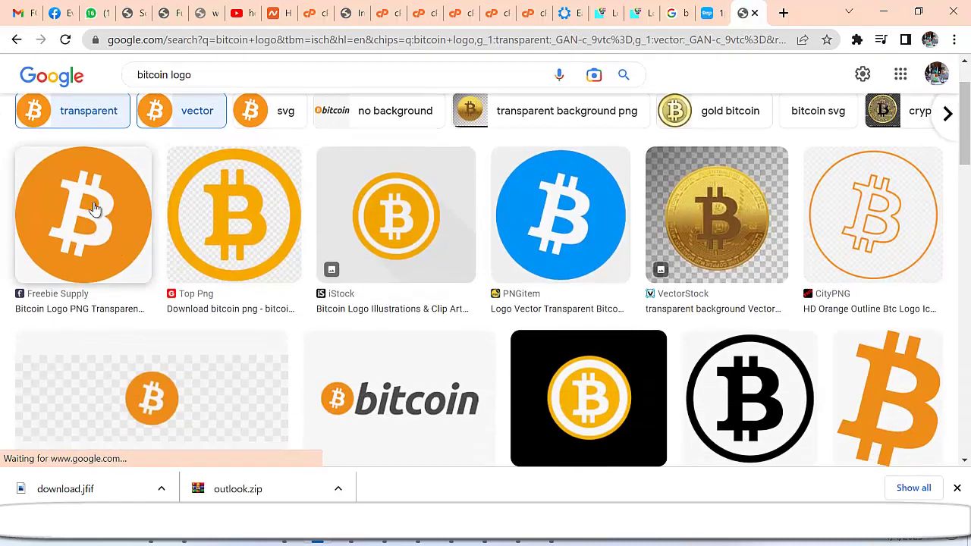
click(96, 203)
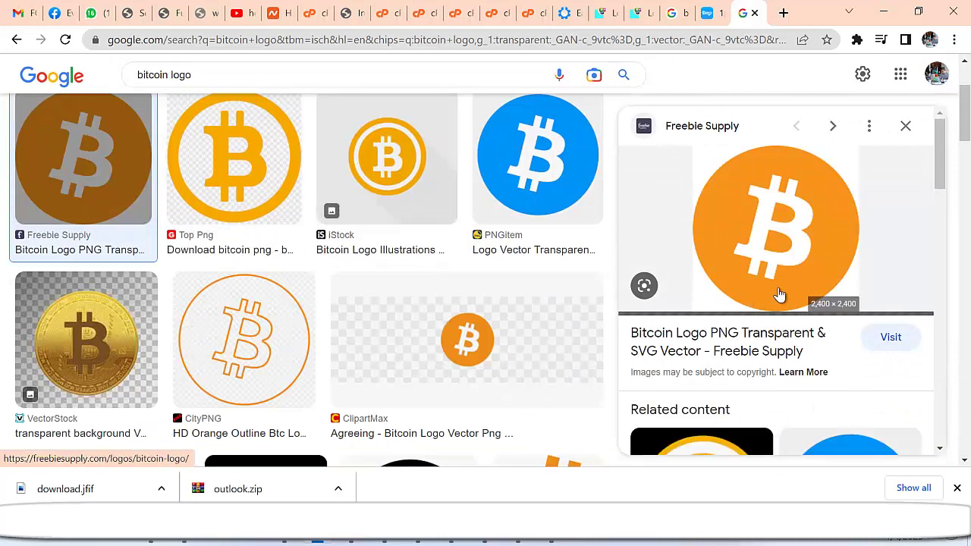
Save the Freebie Supply bitcoin logo as 'bitcoin-logo-png-transparent' in the lottery folder.
right_click(755, 216)
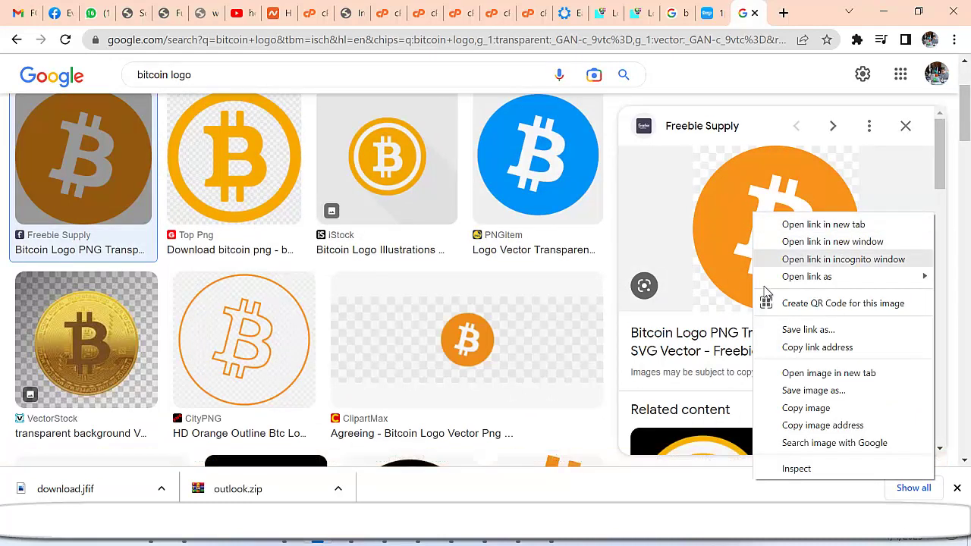
click(806, 407)
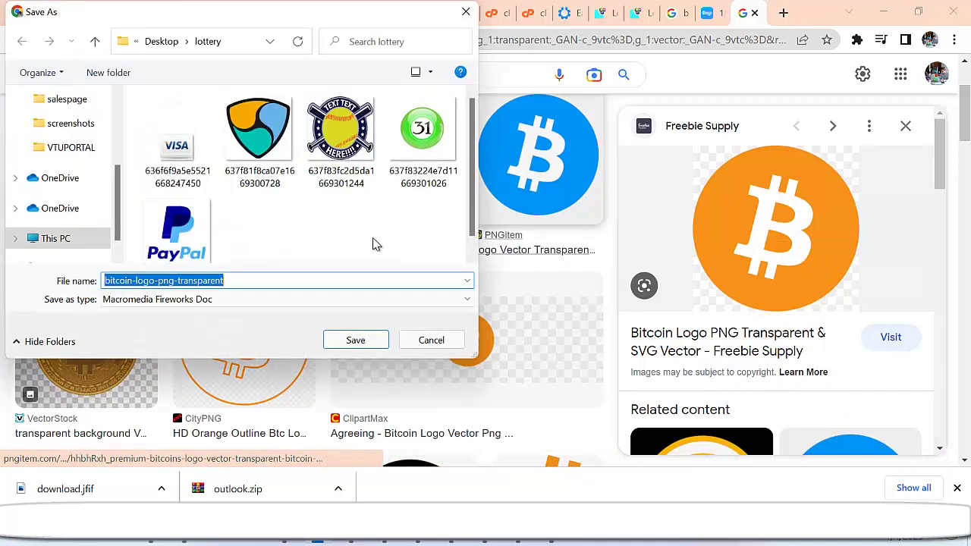
click(377, 340)
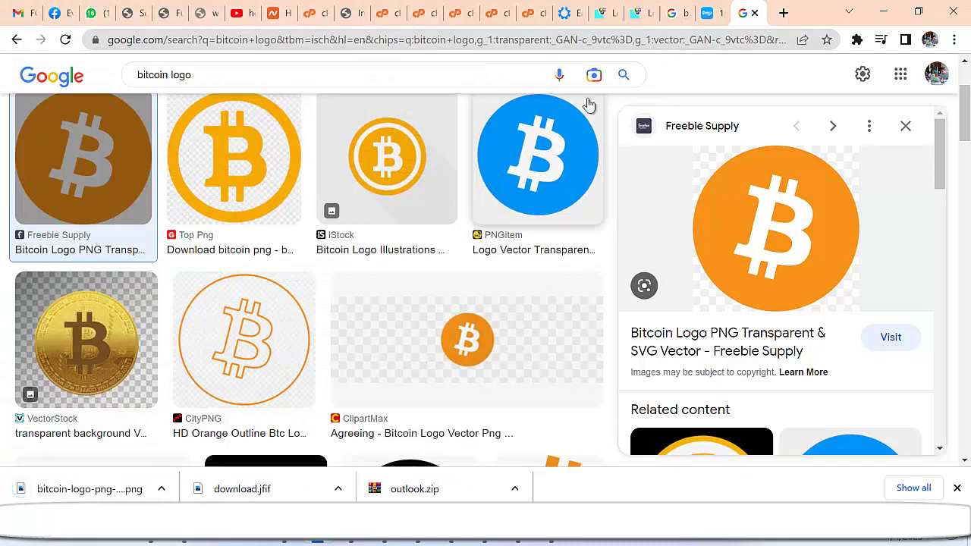
click(606, 19)
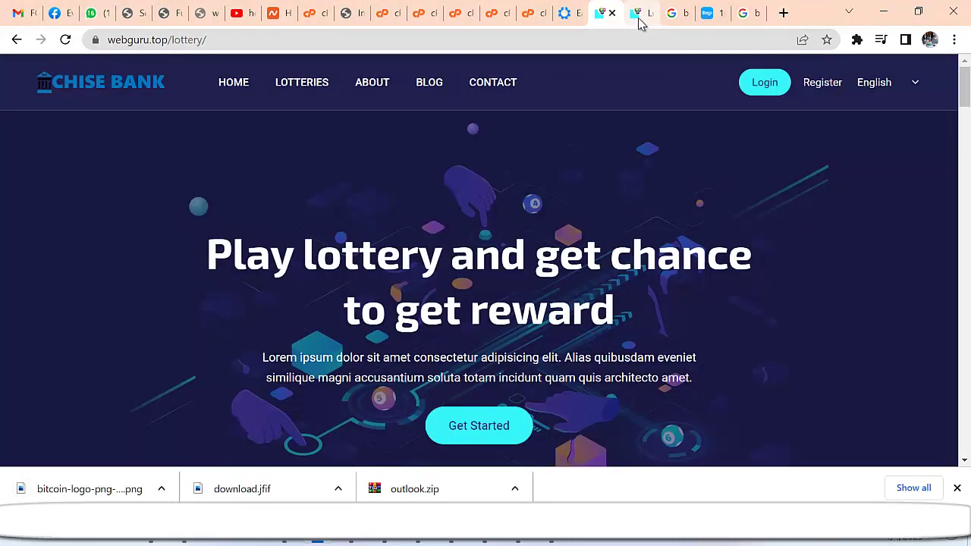
Attach the bitcoin logo as the new manual gateway's image, then switch to Fireworks.
click(639, 23)
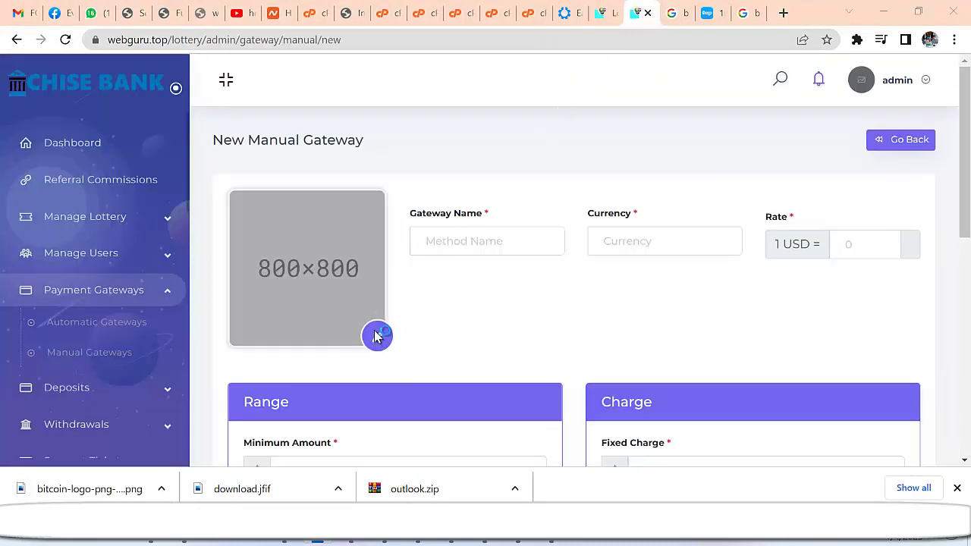
click(377, 336)
click(464, 12)
scroll(340, 227, down, 2)
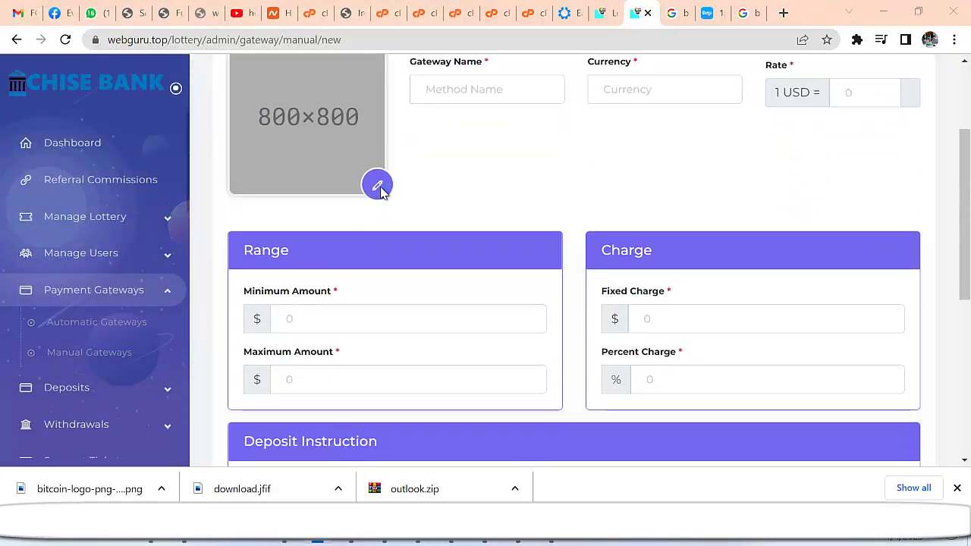
click(377, 186)
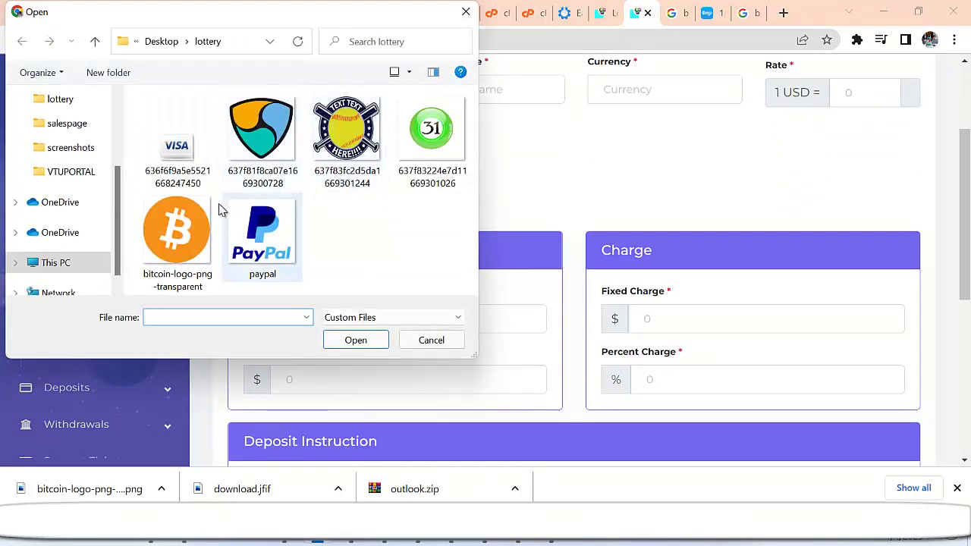
double_click(194, 224)
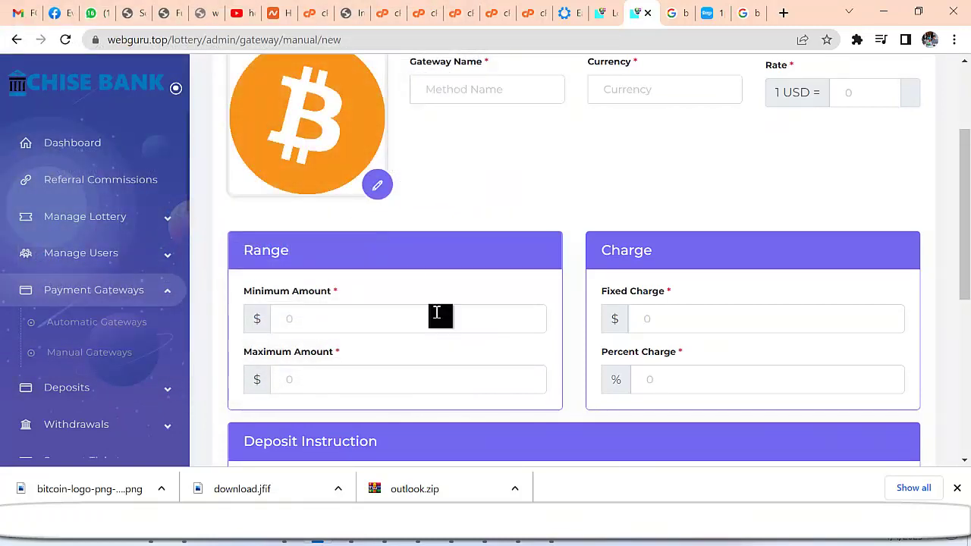
mouse_move(530, 540)
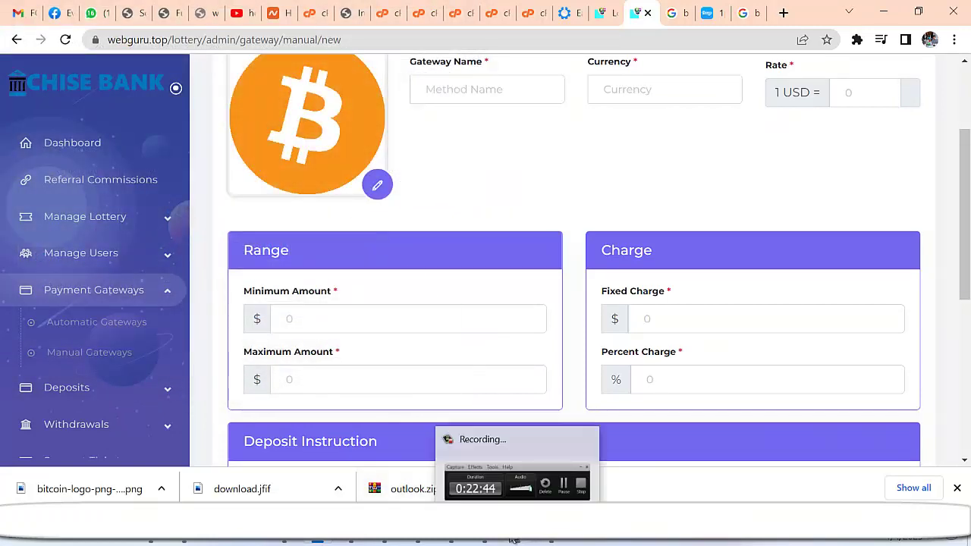
click(396, 540)
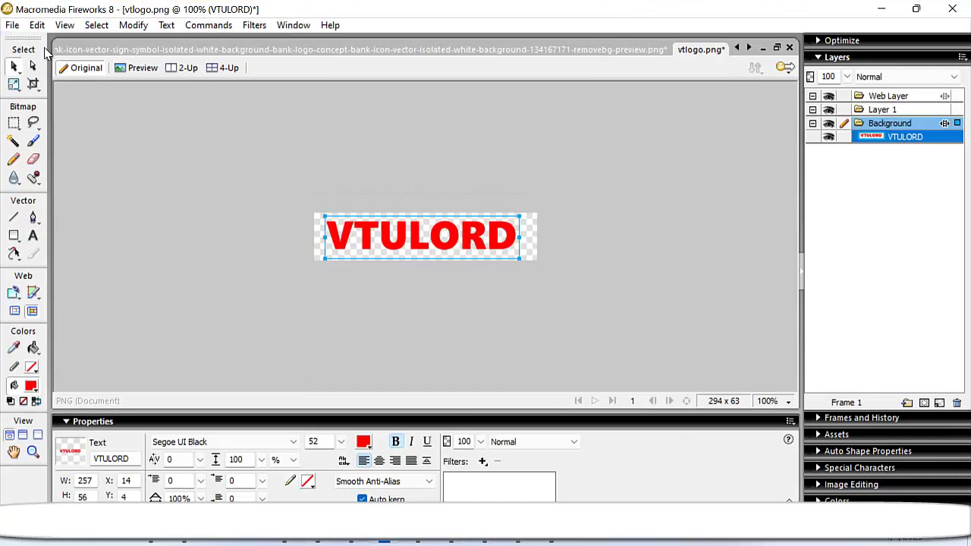
Open bitcoin-logo-png-transparent.png from the Desktop lottery folder in Fireworks.
click(12, 25)
click(34, 74)
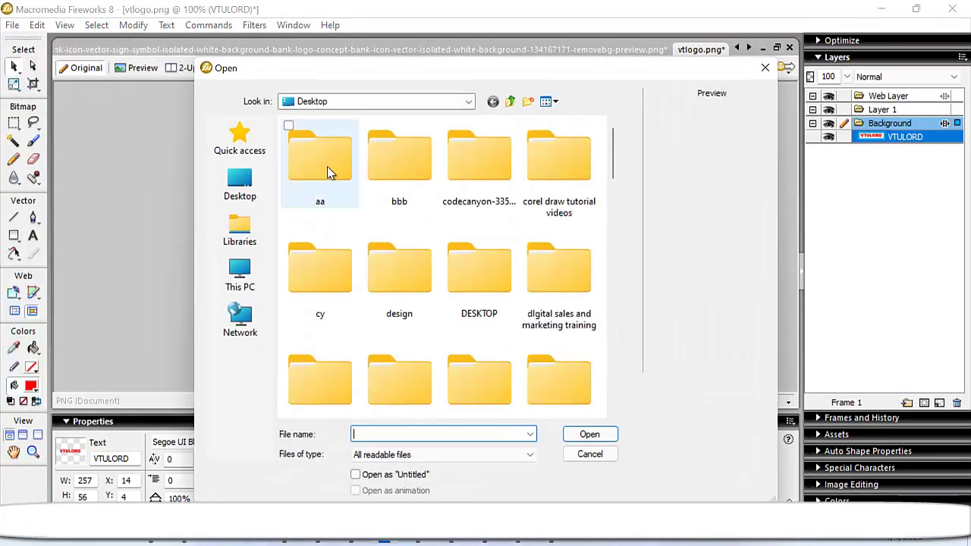
click(422, 270)
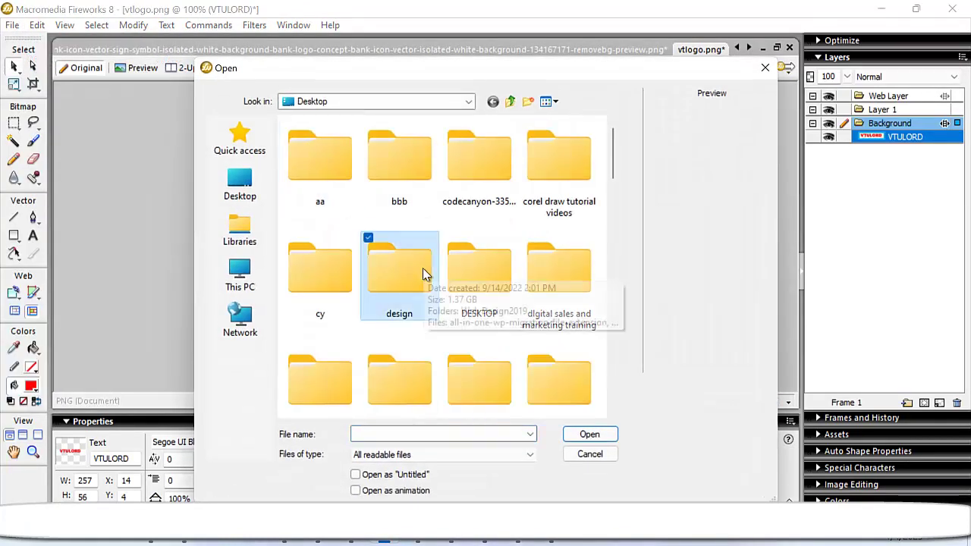
key(l)
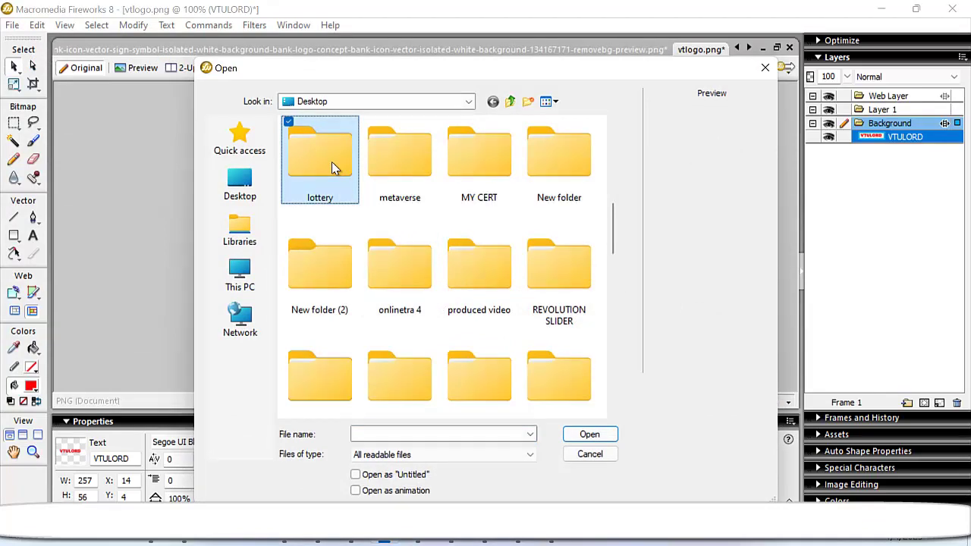
double_click(331, 162)
double_click(343, 273)
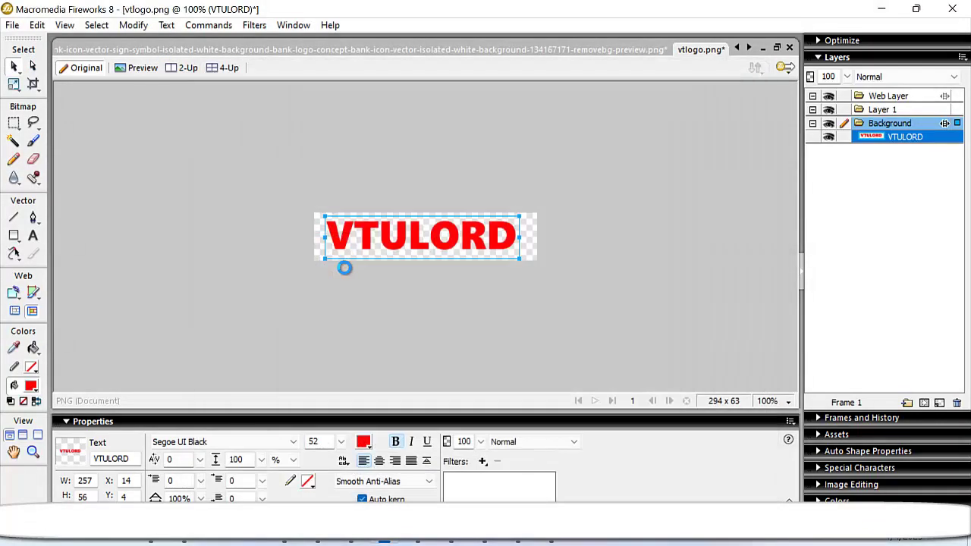
Scale the bitcoin logo down to 512 pixels square and fit the canvas around it.
click(788, 401)
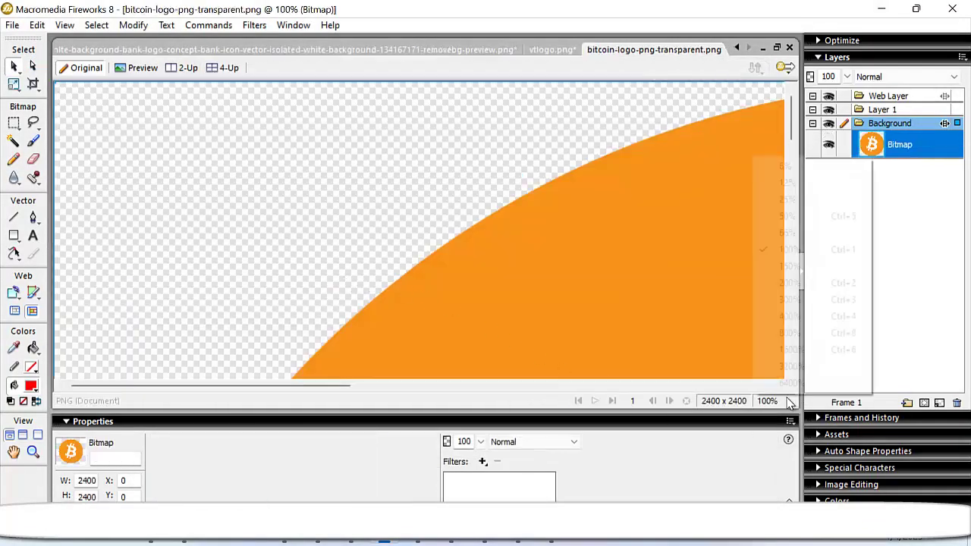
click(784, 166)
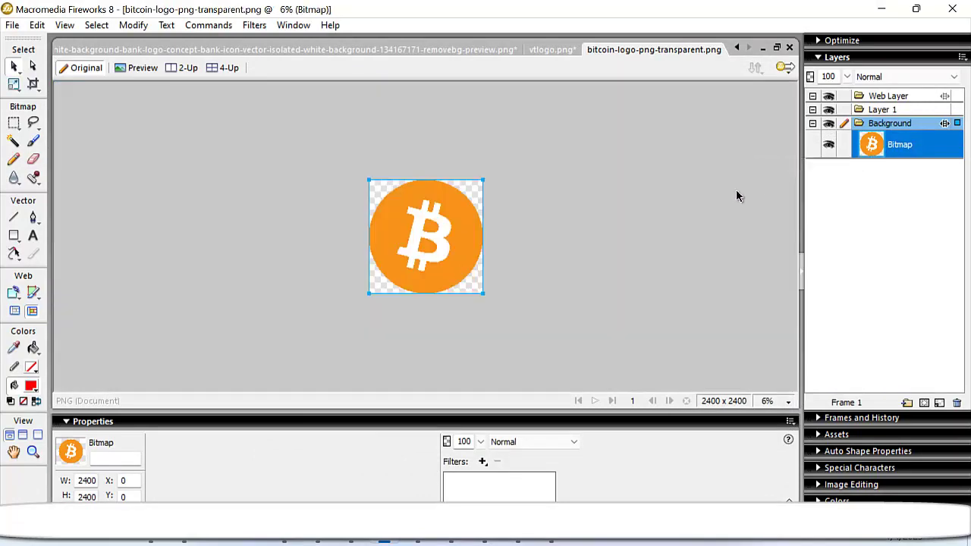
click(14, 86)
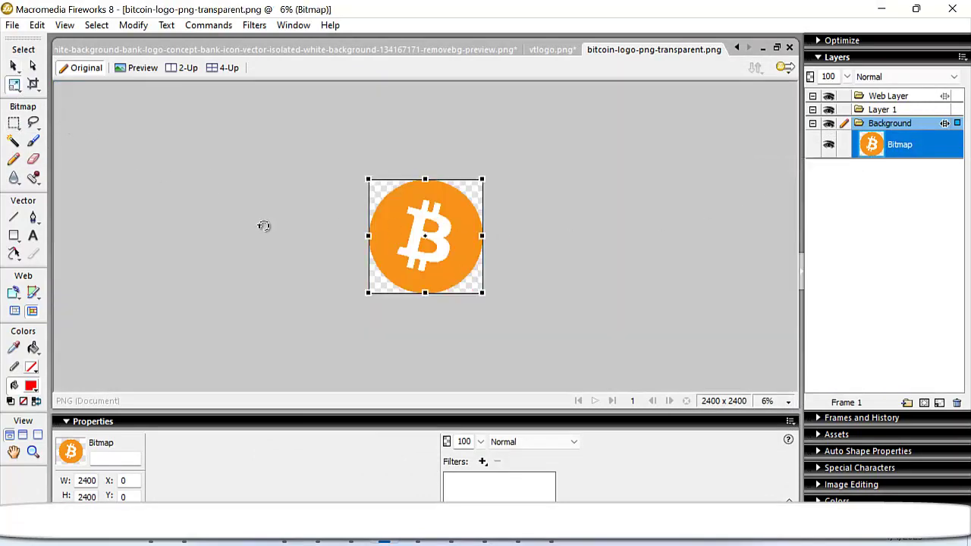
drag(482, 294, 410, 190)
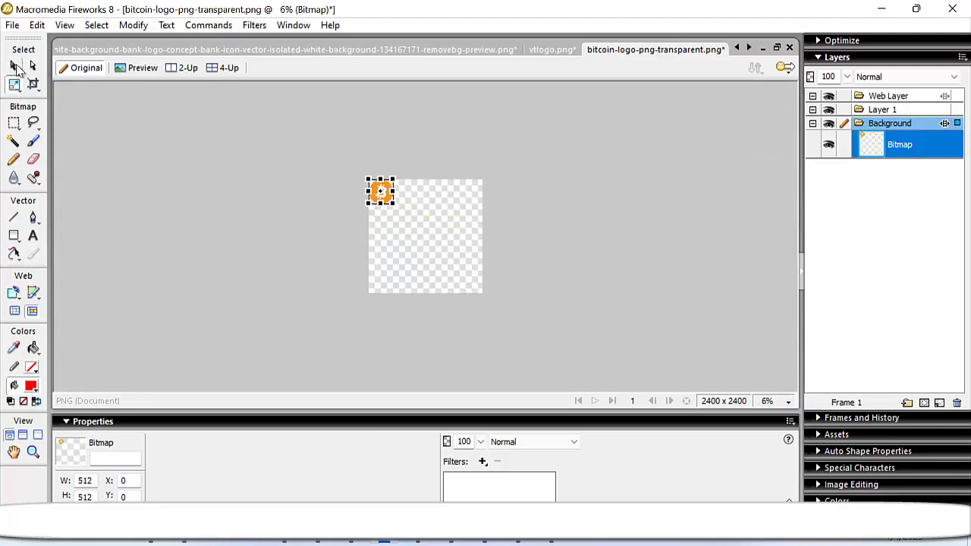
click(184, 182)
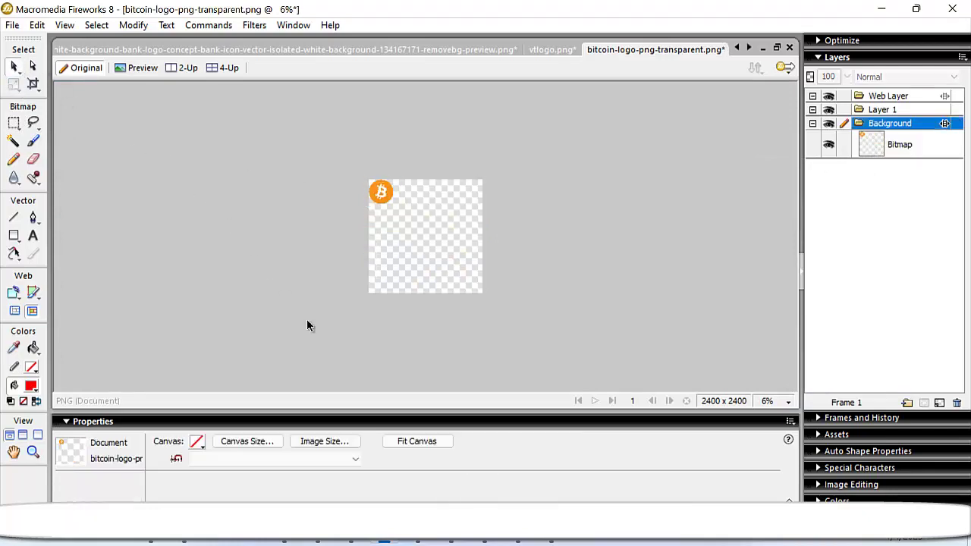
click(430, 442)
click(767, 402)
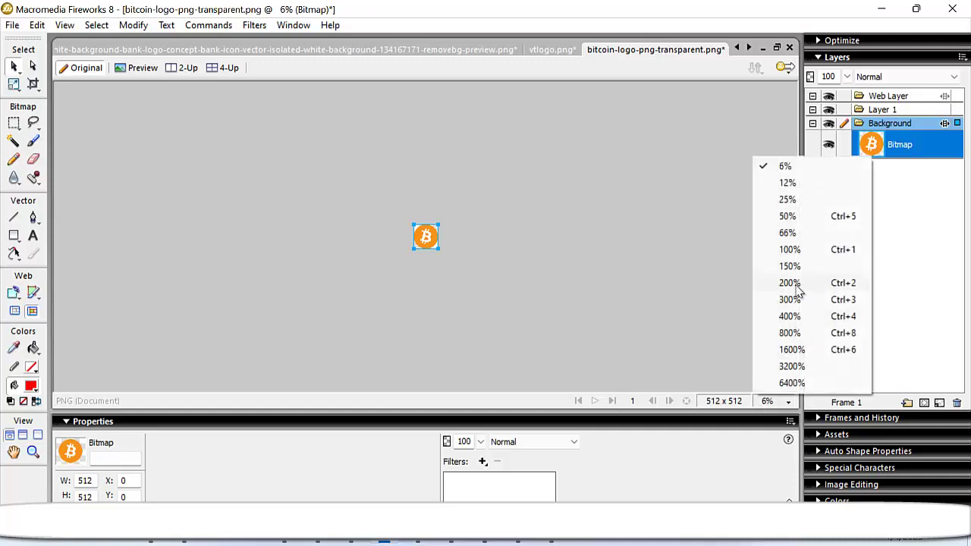
click(786, 216)
Export the logo as JPEG into the lottery folder under a new name beginning 'bt'.
click(10, 25)
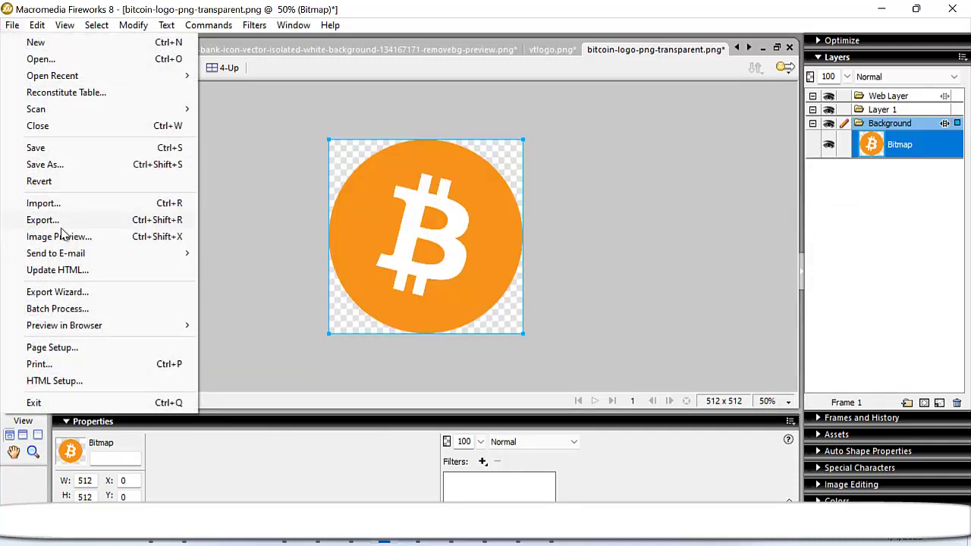
click(62, 236)
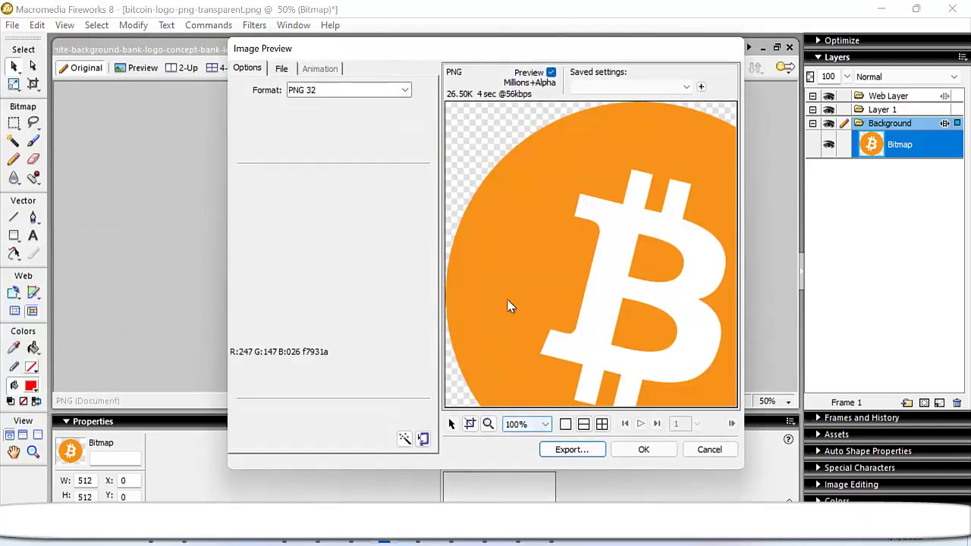
click(388, 90)
scroll(351, 135, up, 1)
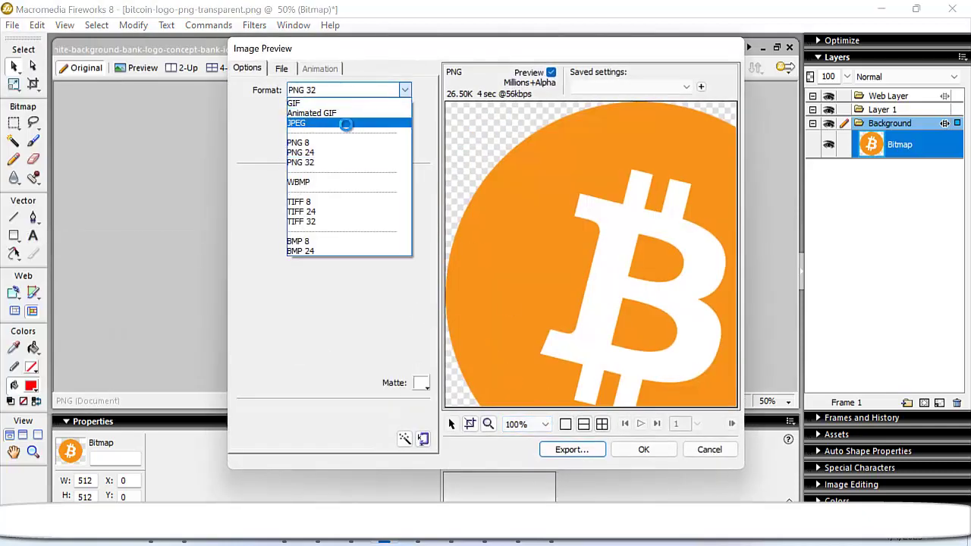
click(346, 123)
click(571, 449)
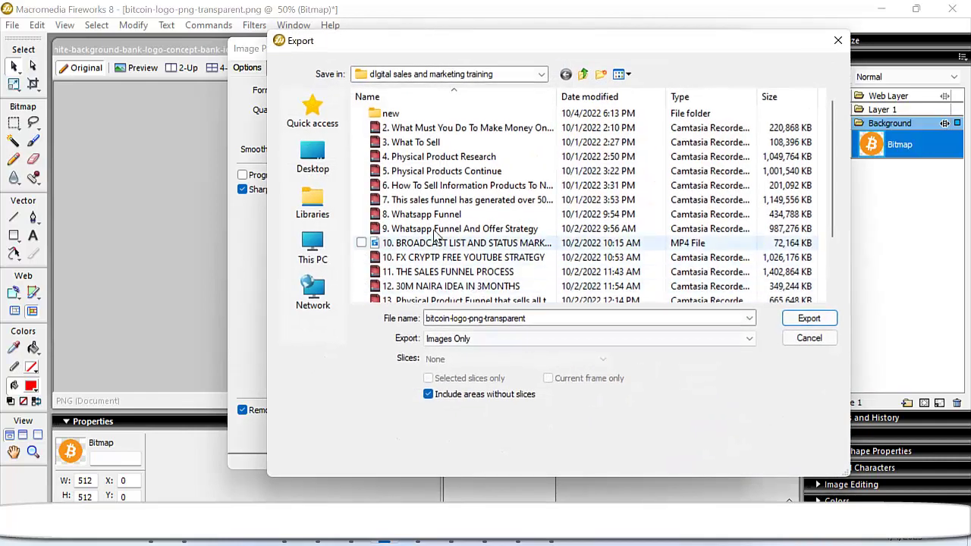
click(313, 155)
click(464, 227)
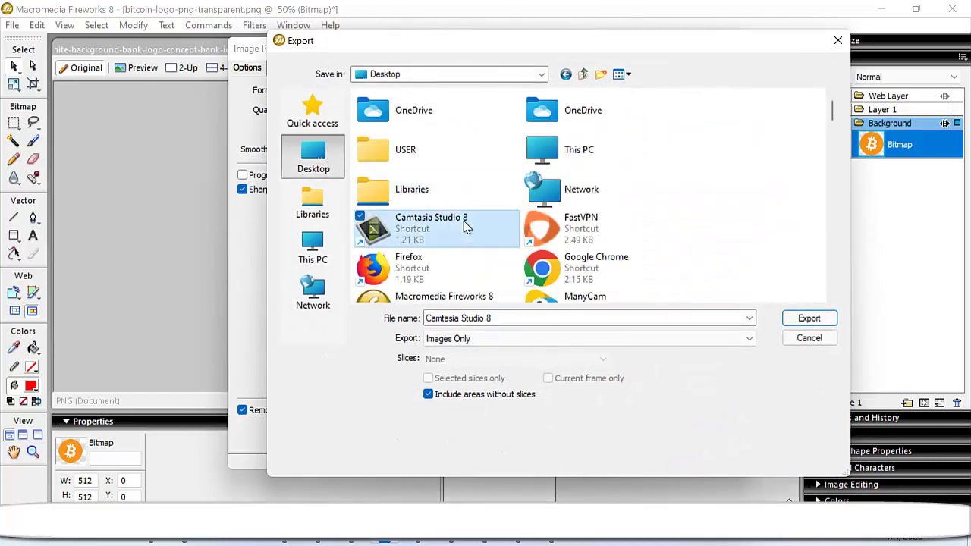
key(l)
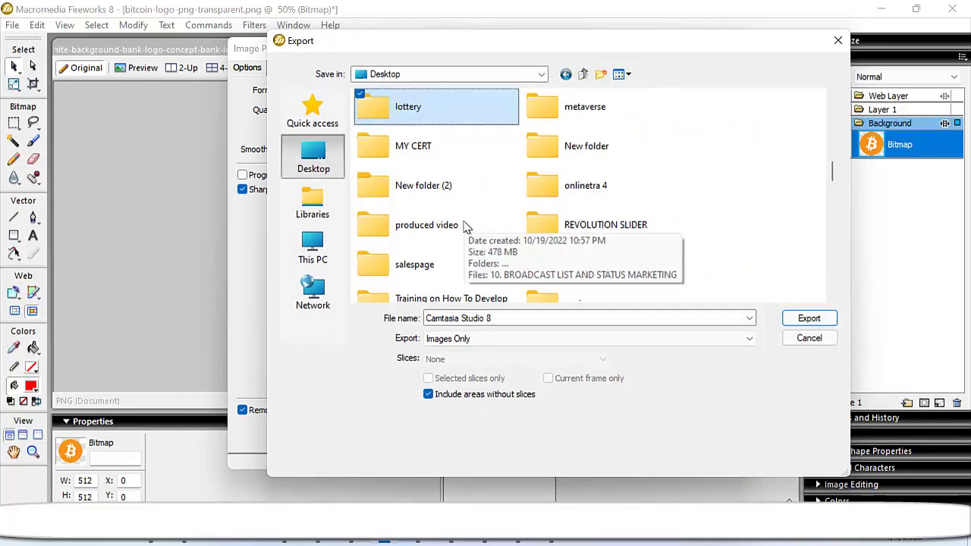
key(Return)
click(468, 318)
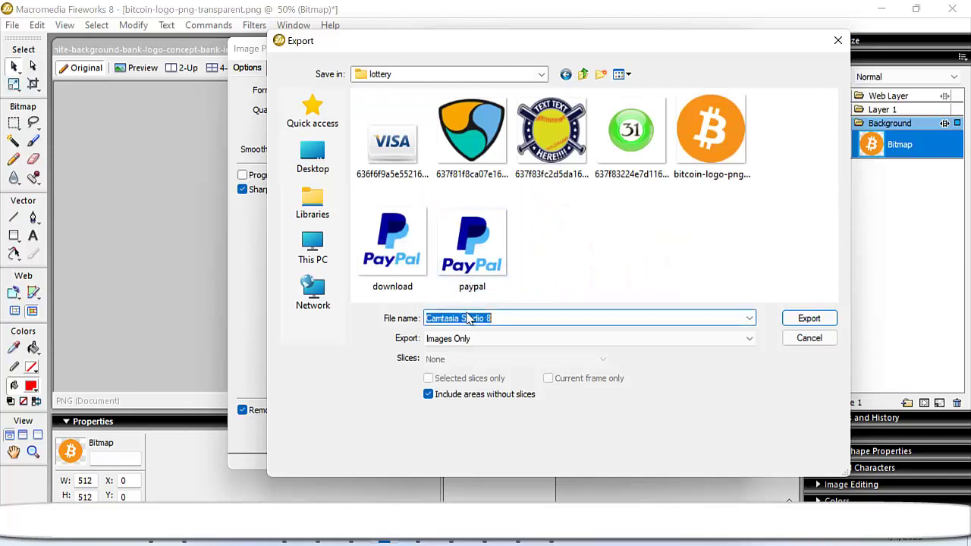
text(bt)
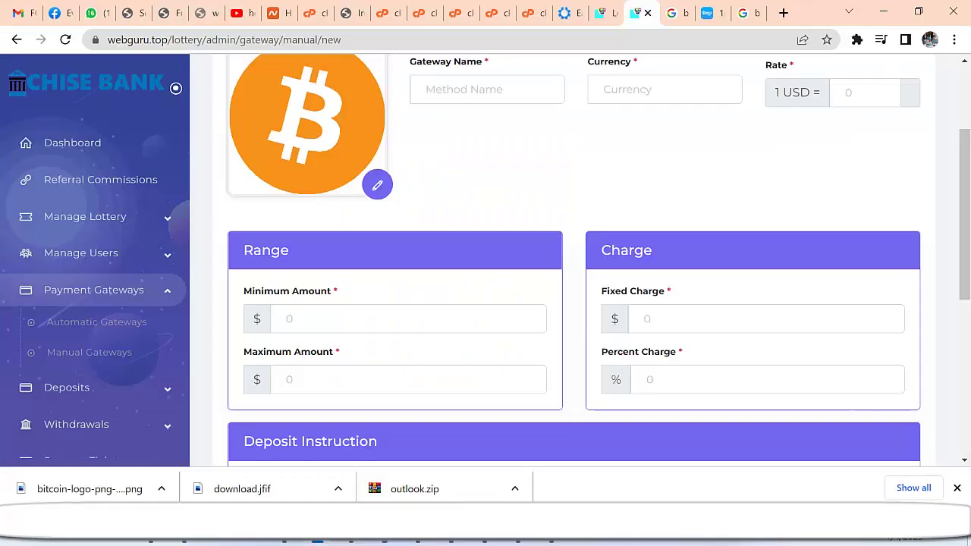
Upload the btc image as the gateway logo, name it BTC MANUAL, and choose USD currency.
click(378, 186)
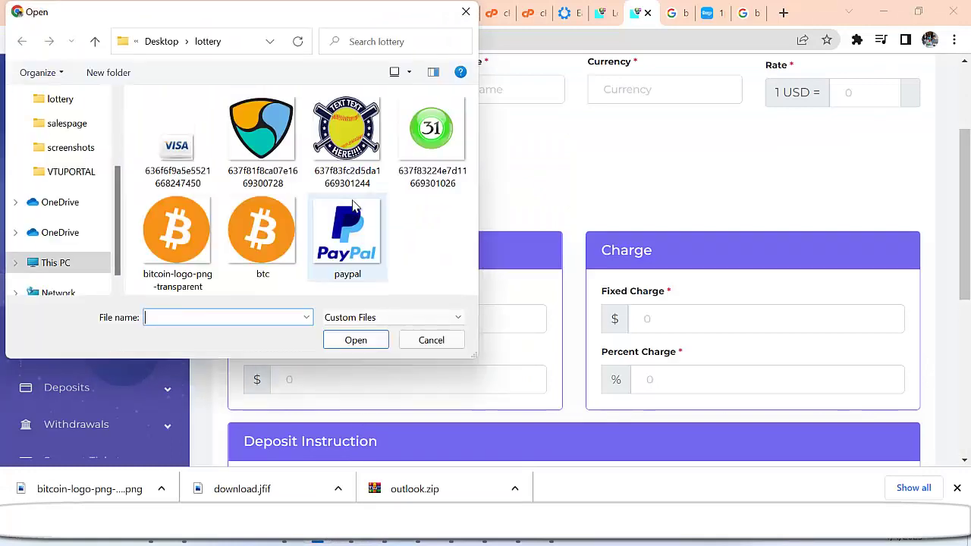
double_click(282, 221)
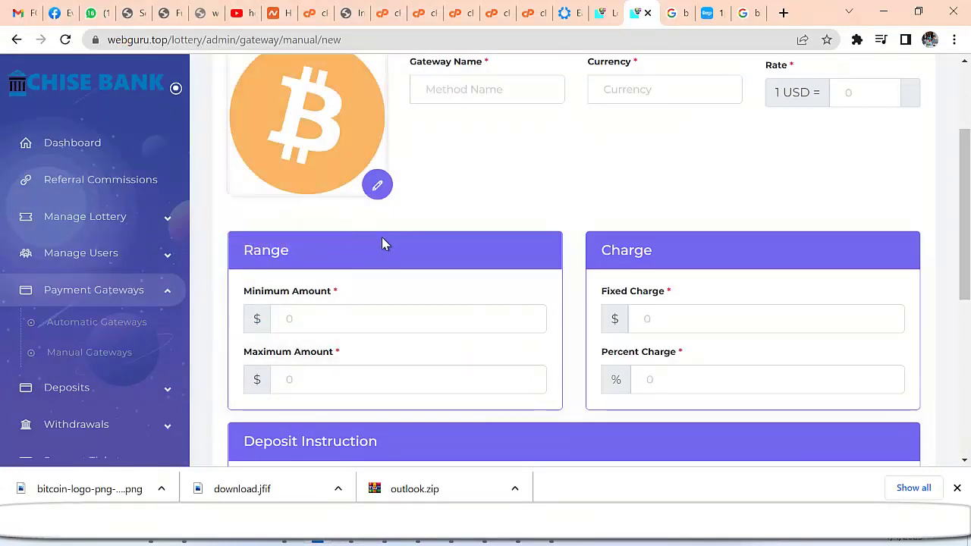
scroll(387, 258, up, 1)
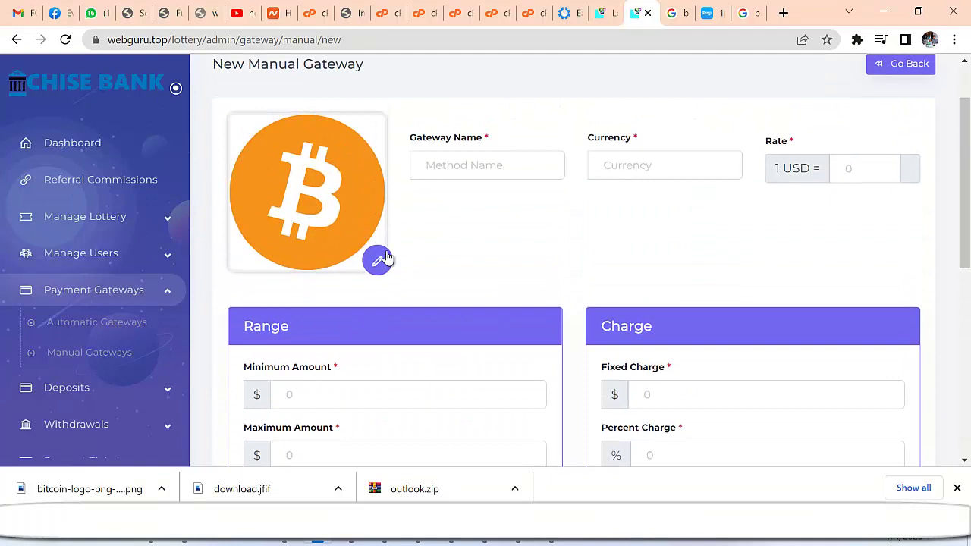
scroll(387, 258, up, 1)
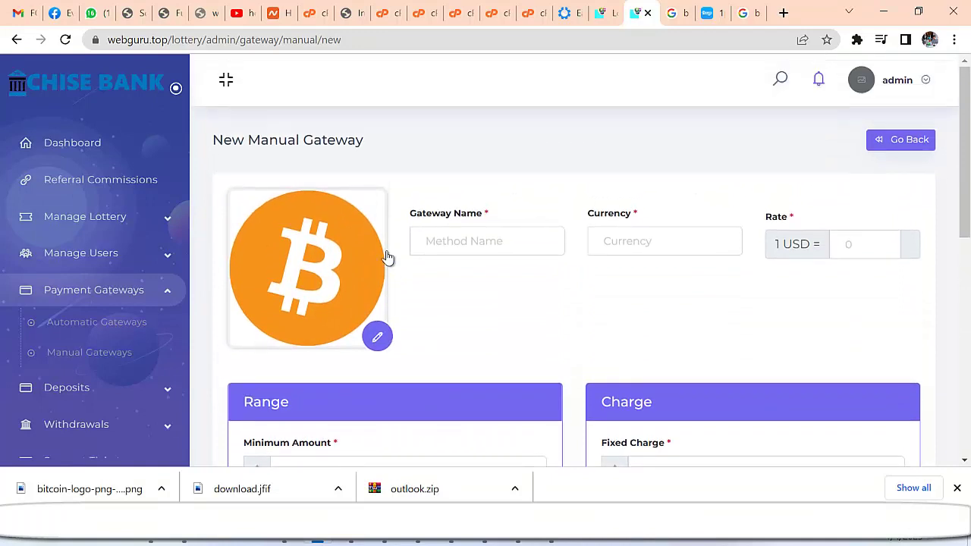
click(444, 236)
text(B)
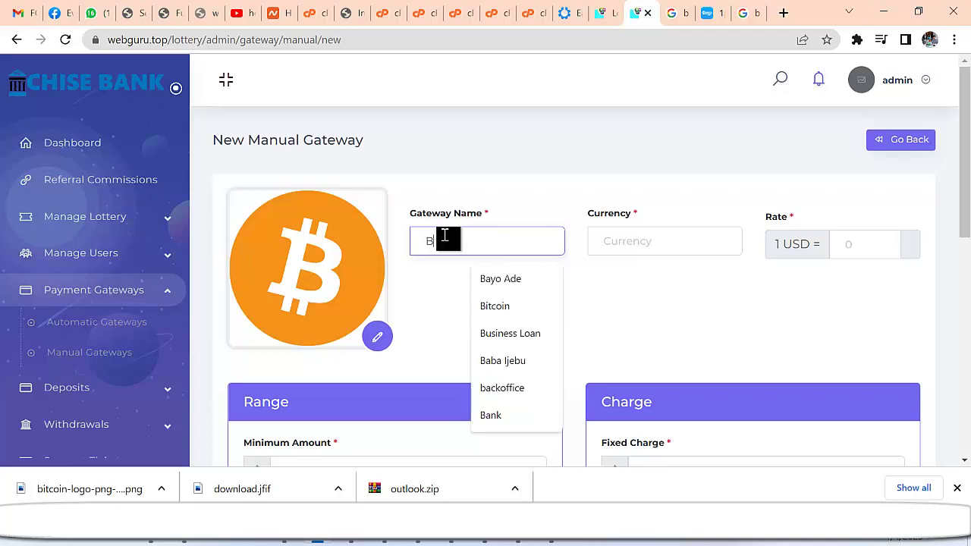
text(cTC MAN)
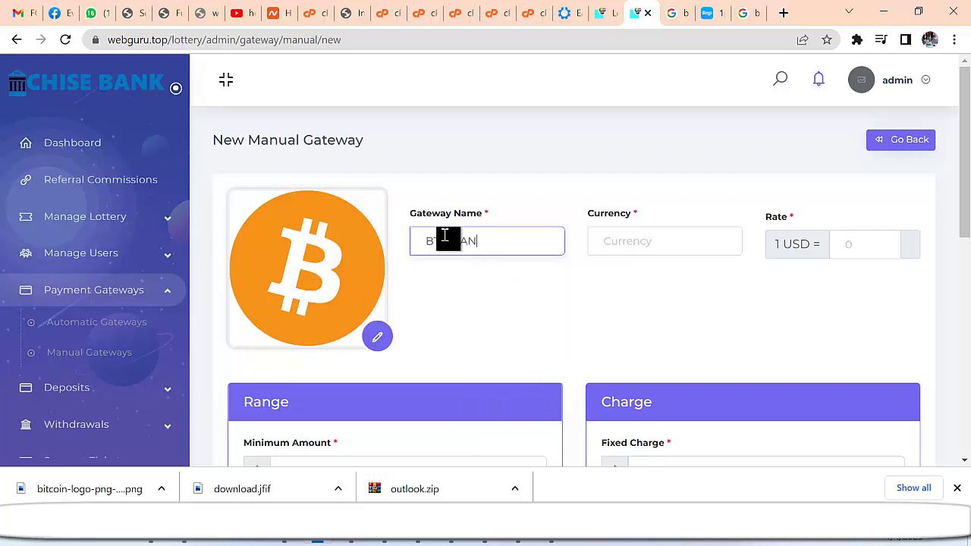
text(UAL)
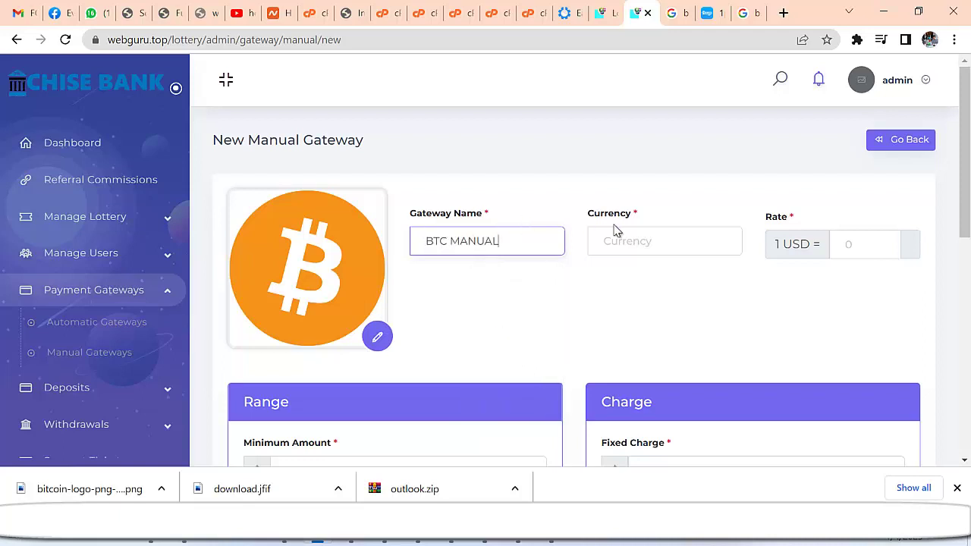
click(623, 240)
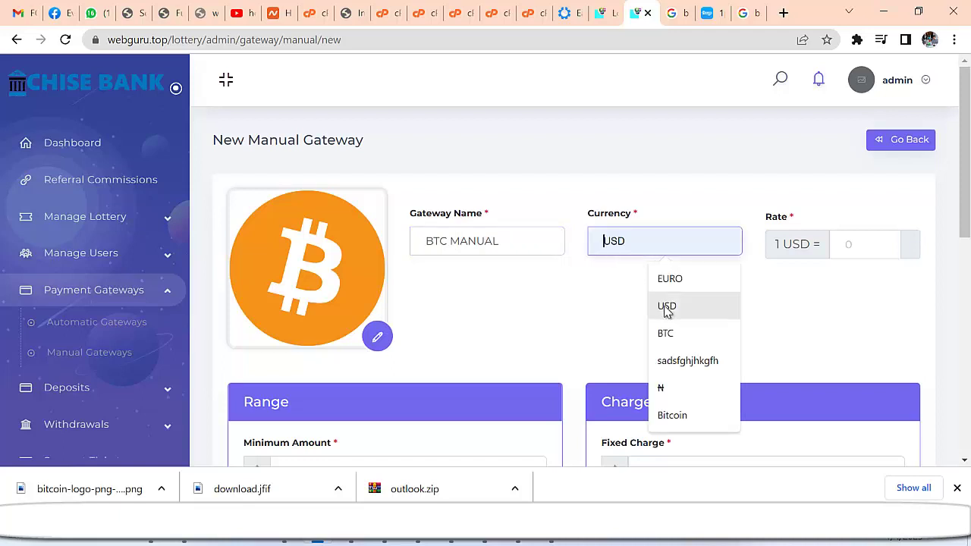
click(666, 307)
click(842, 247)
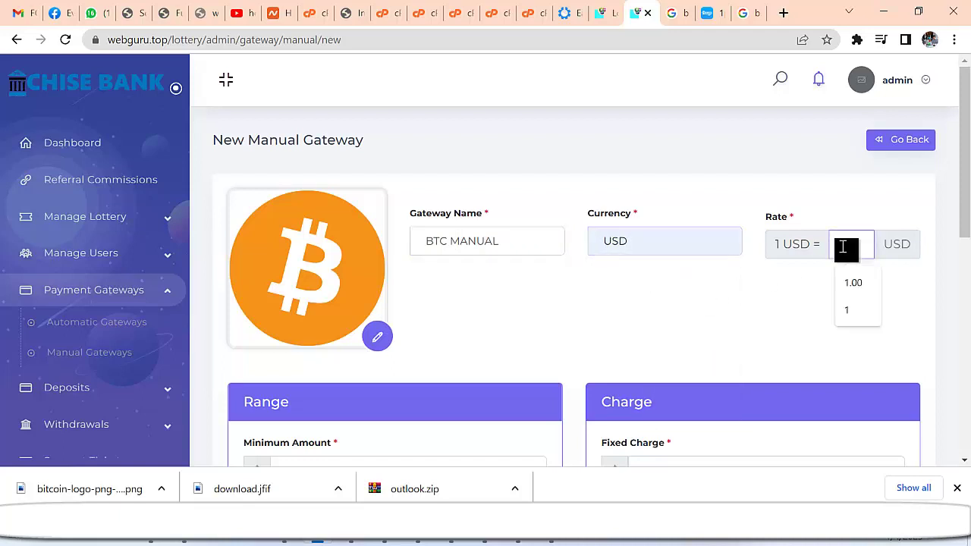
Enter minimum amount 100, maximum 10000, fixed charge 0 and percent charge 1.
scroll(656, 282, down, 1)
scroll(582, 280, down, 1)
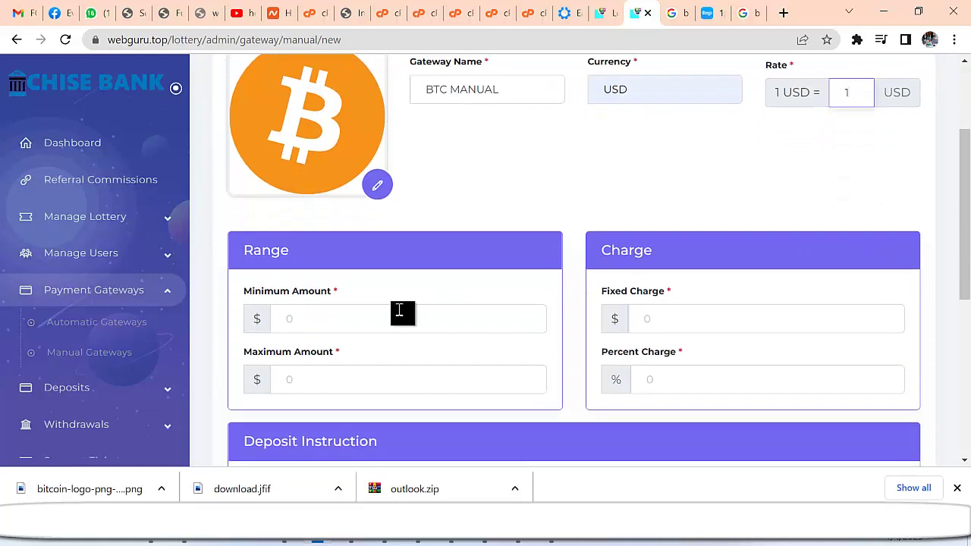
click(382, 316)
text(100)
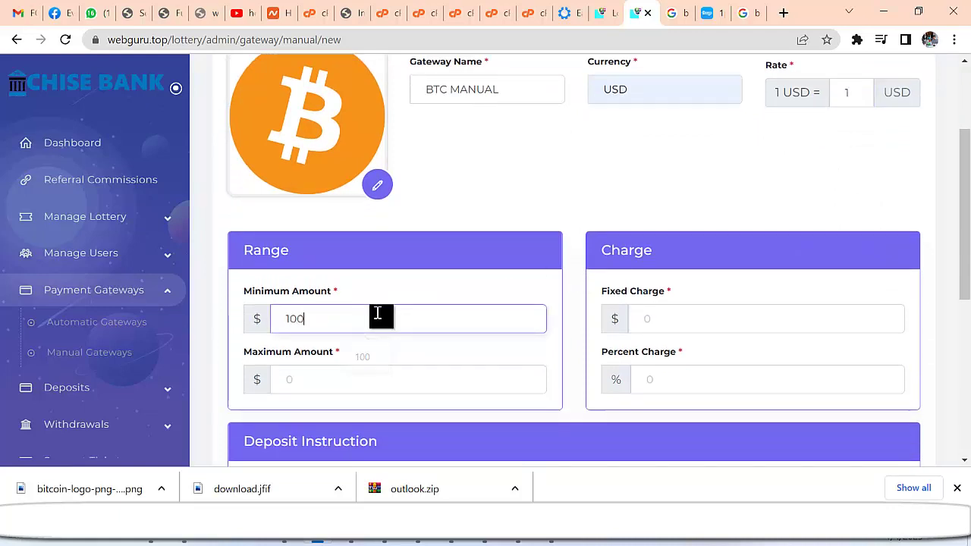
click(388, 386)
text(1)
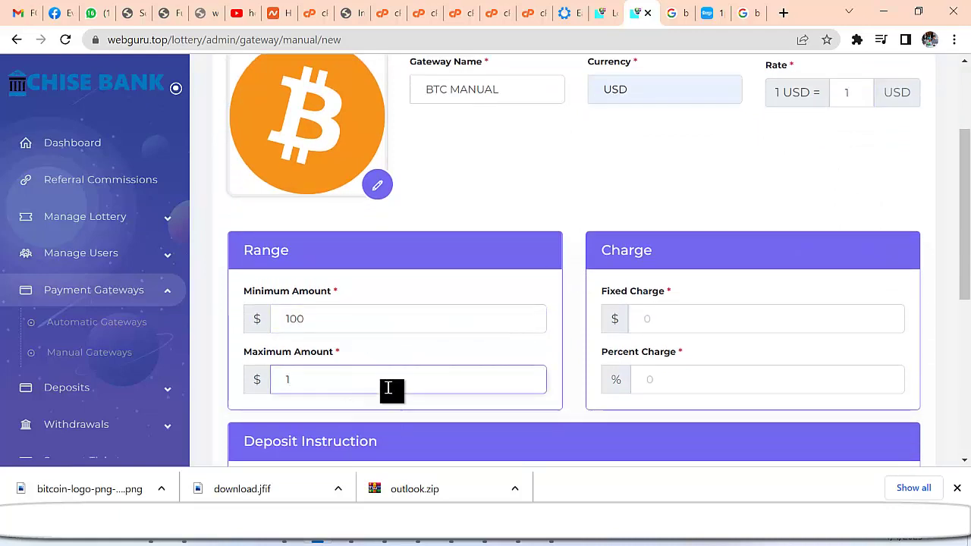
text(0000)
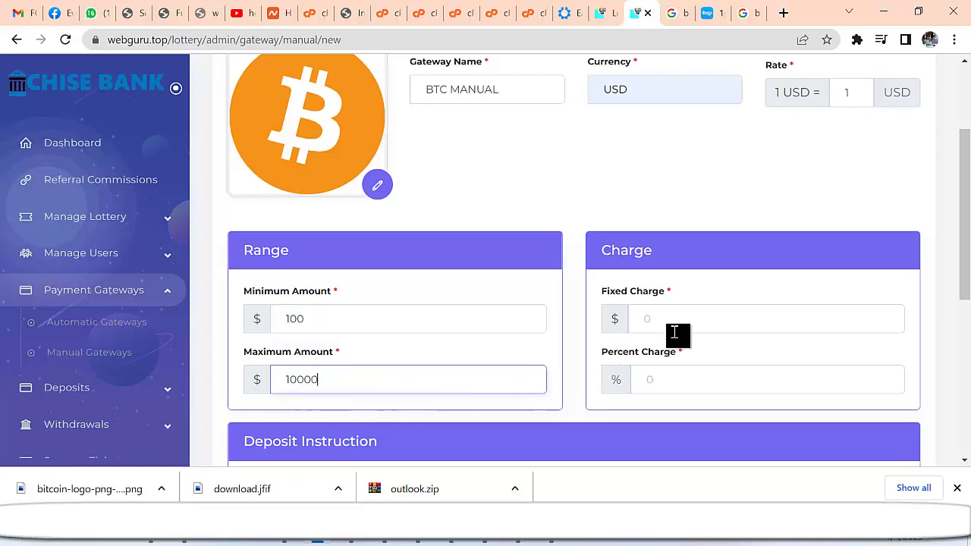
click(675, 331)
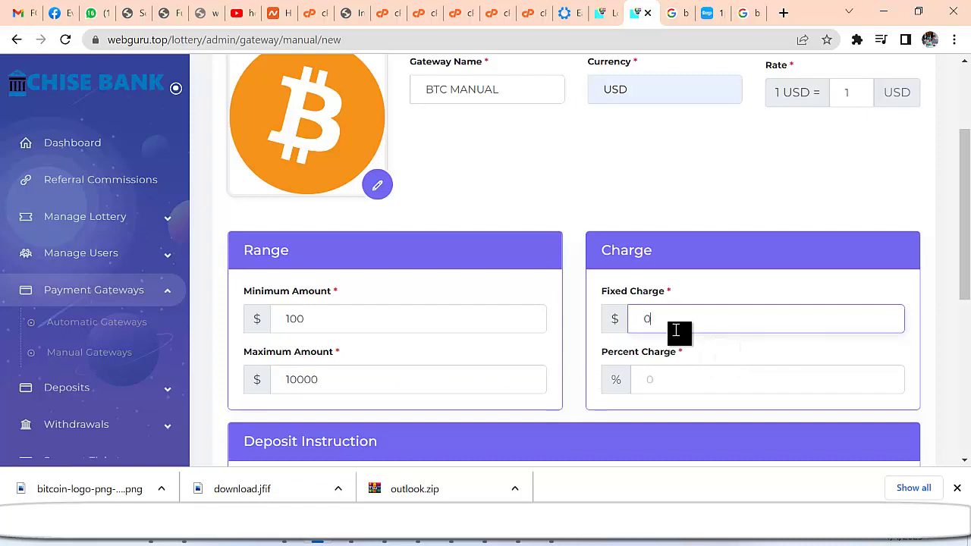
click(641, 369)
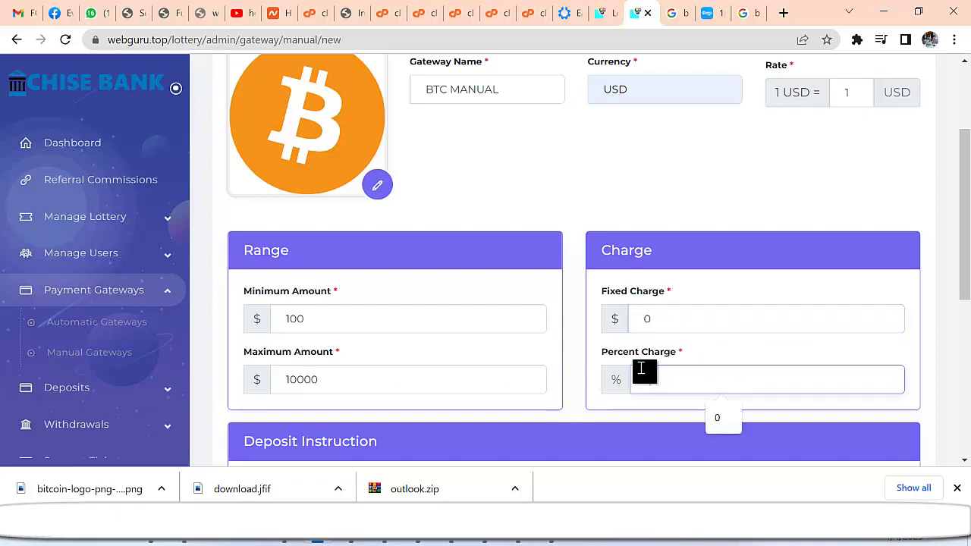
text(1)
scroll(611, 313, down, 2)
scroll(565, 315, down, 1)
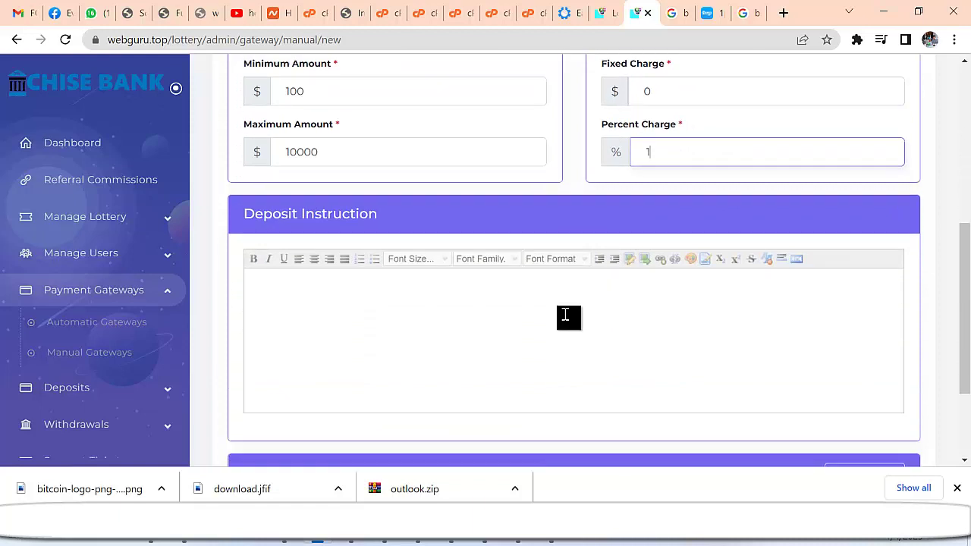
click(566, 319)
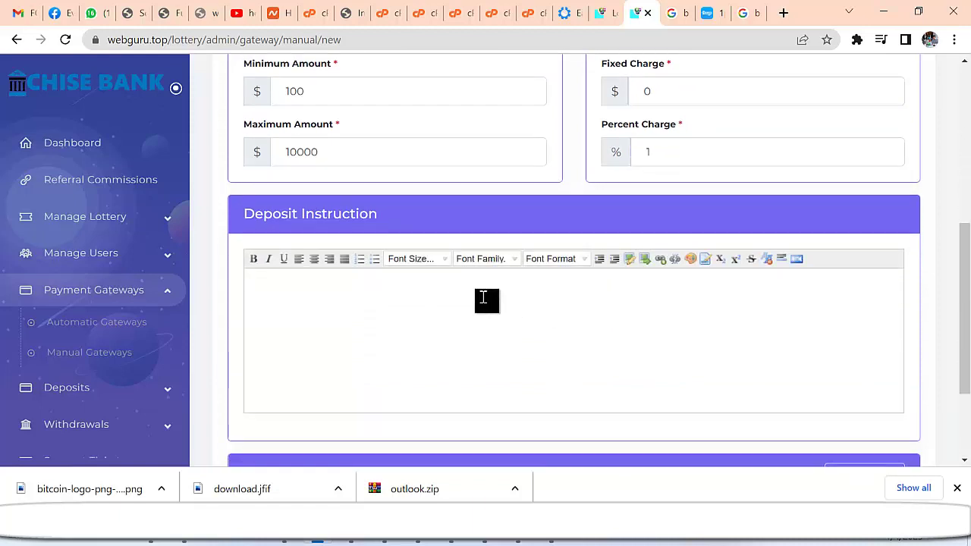
scroll(483, 304, down, 2)
scroll(481, 308, up, 1)
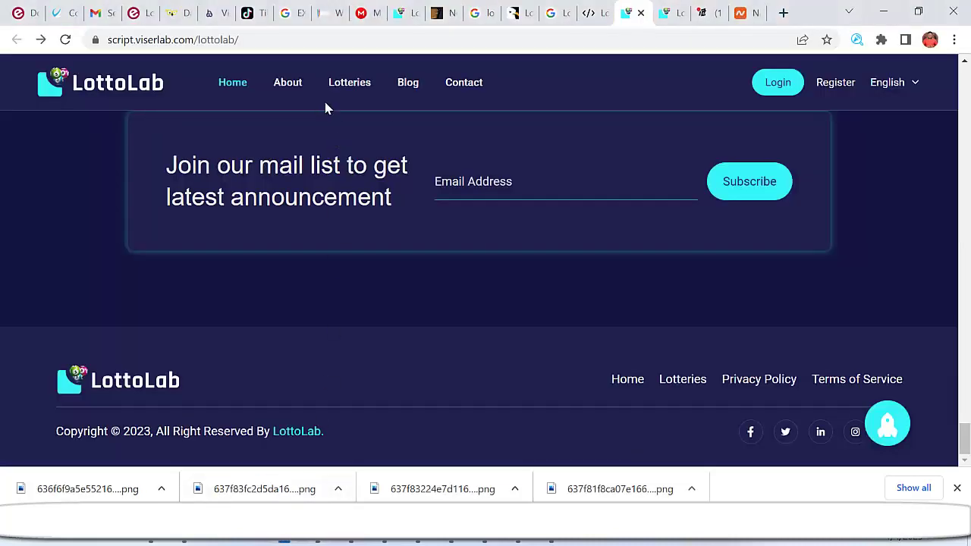
Copy the wallet address from the Btc draft in Gmail's Drafts, then return to the gateway form.
click(106, 13)
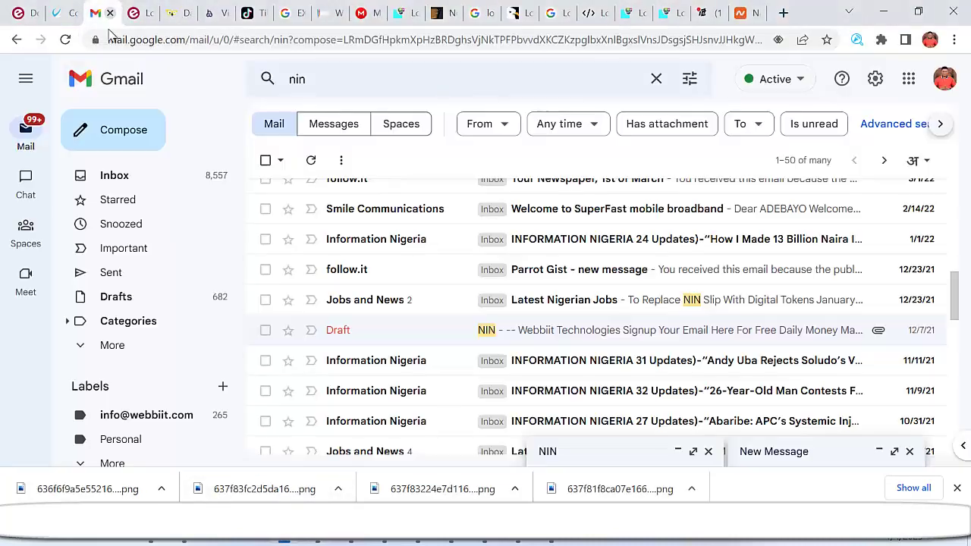
click(121, 297)
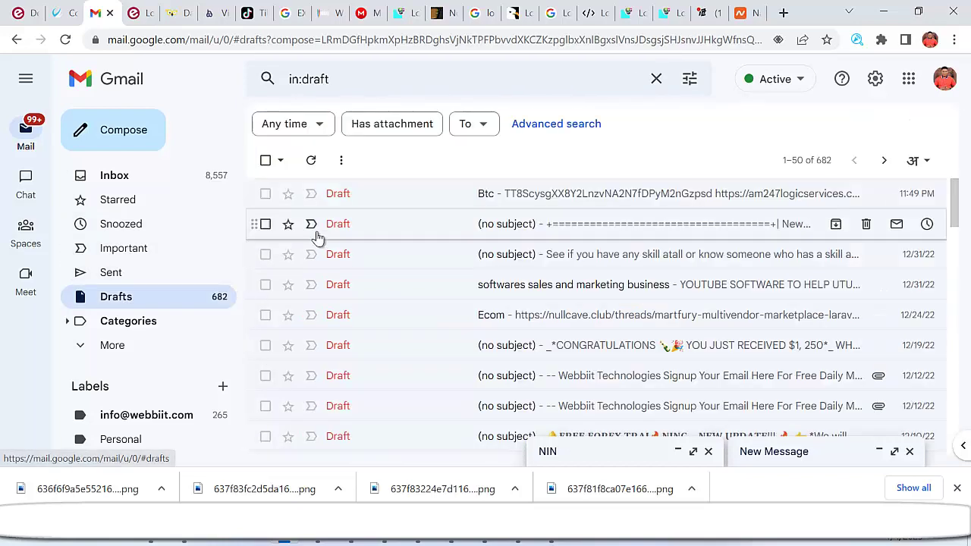
click(552, 196)
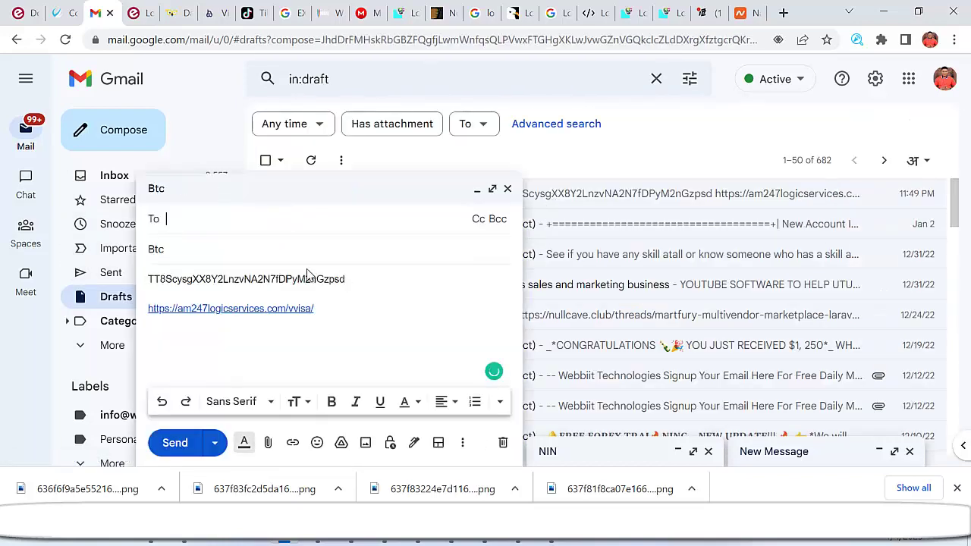
drag(352, 280, 151, 276)
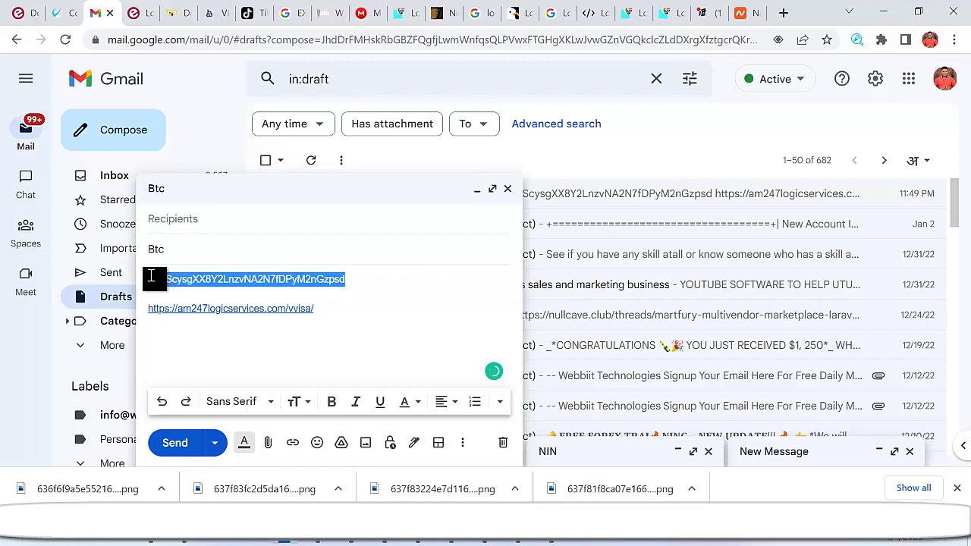
click(323, 540)
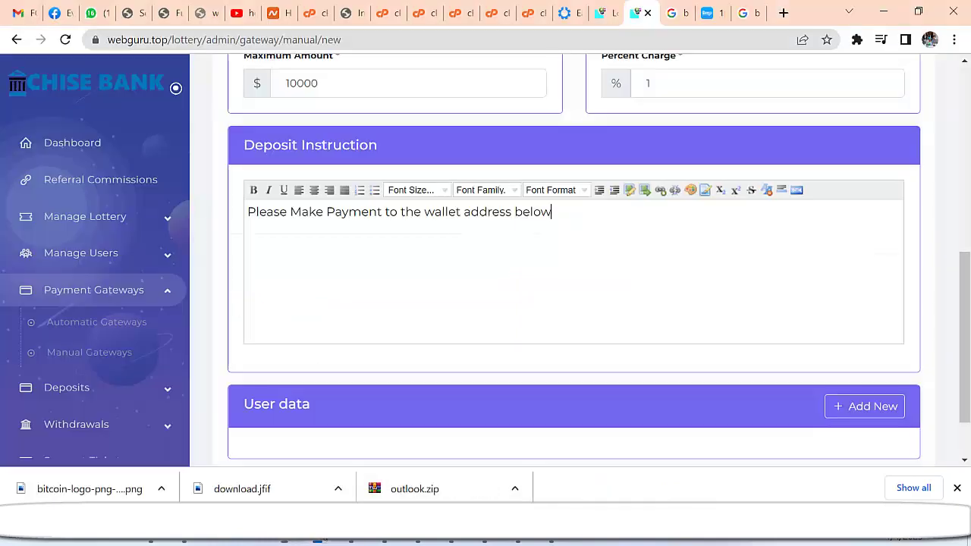
Paste the wallet address under the instruction, make it all centred and bold, and add a User data field.
click(571, 243)
key(ctrl+a)
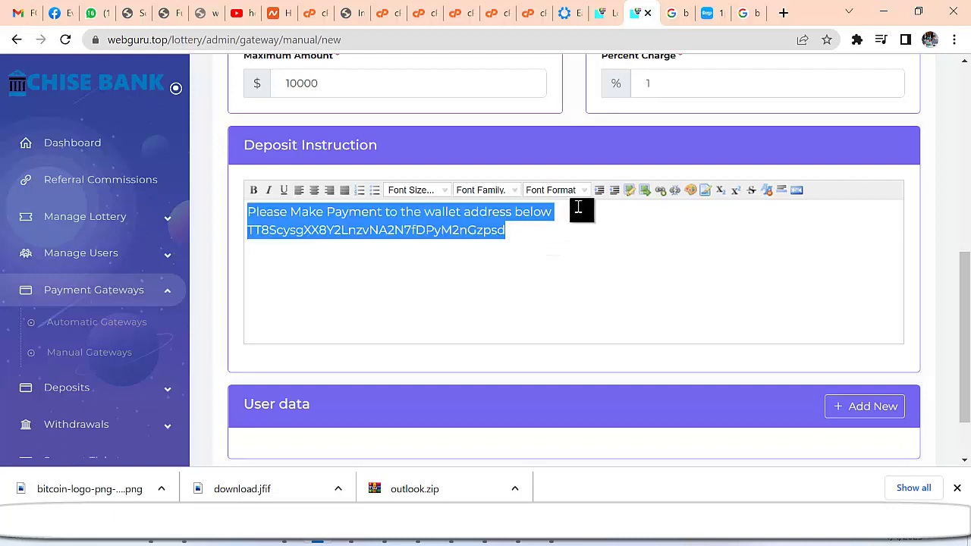
click(314, 190)
click(254, 190)
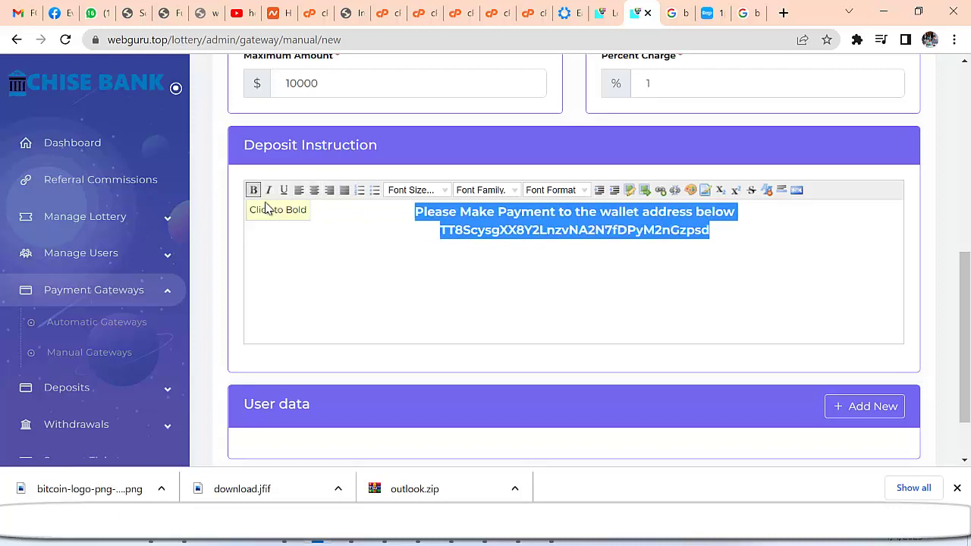
scroll(515, 265, down, 1)
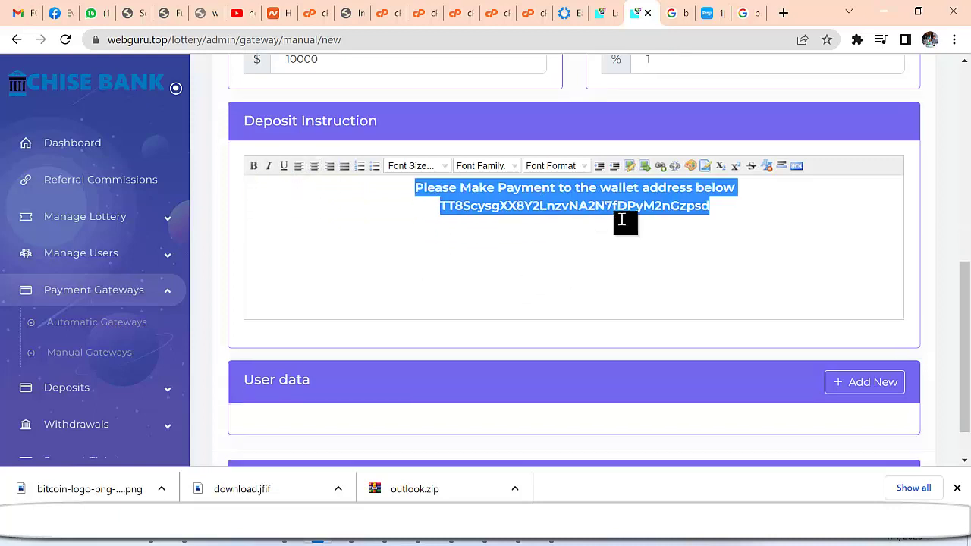
click(862, 333)
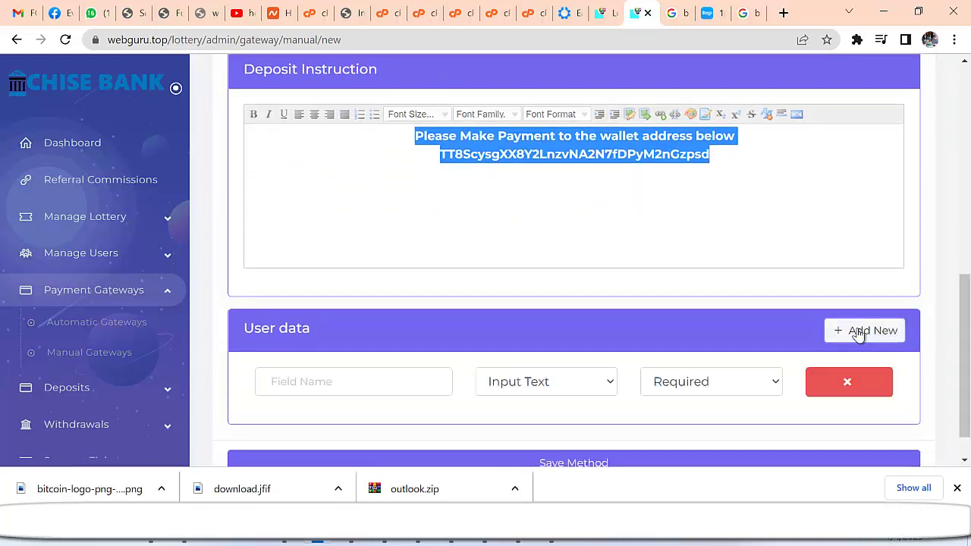
Make the new field a required File type named 'Upload Proof' and save the BTC MANUAL gateway.
scroll(619, 369, down, 1)
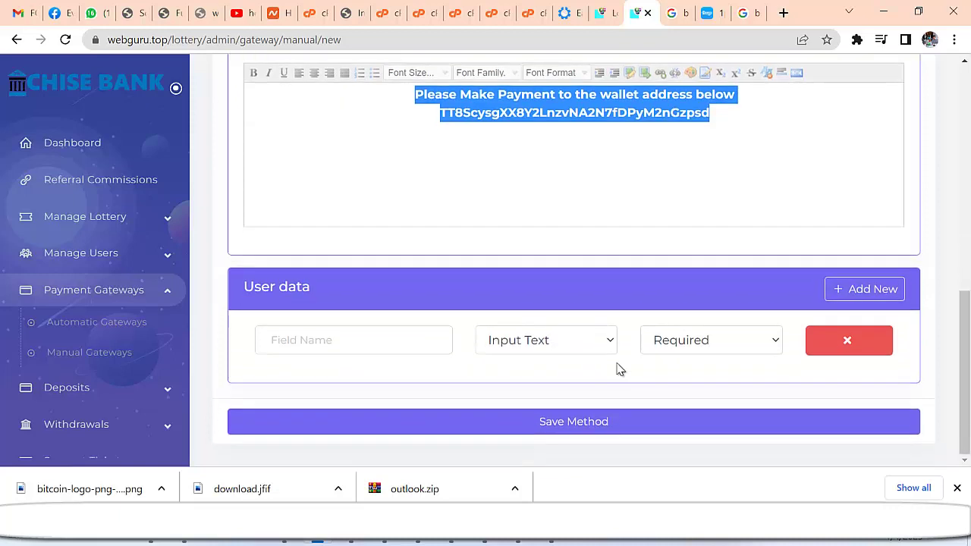
click(674, 346)
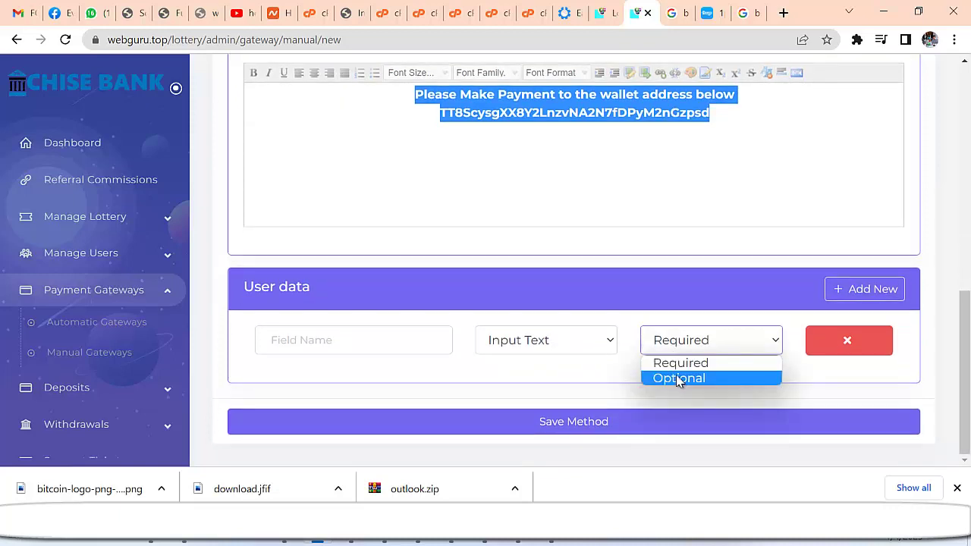
click(603, 346)
click(543, 396)
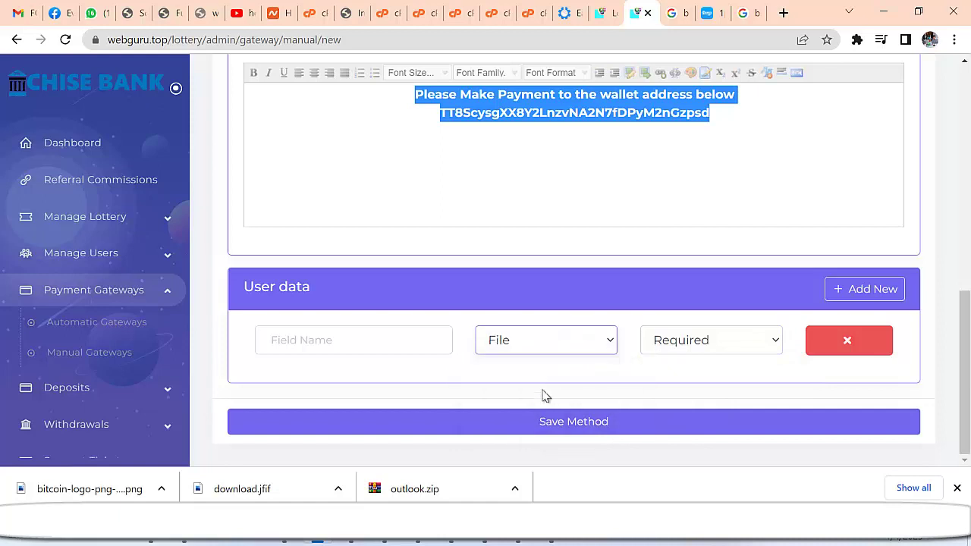
click(404, 349)
click(369, 385)
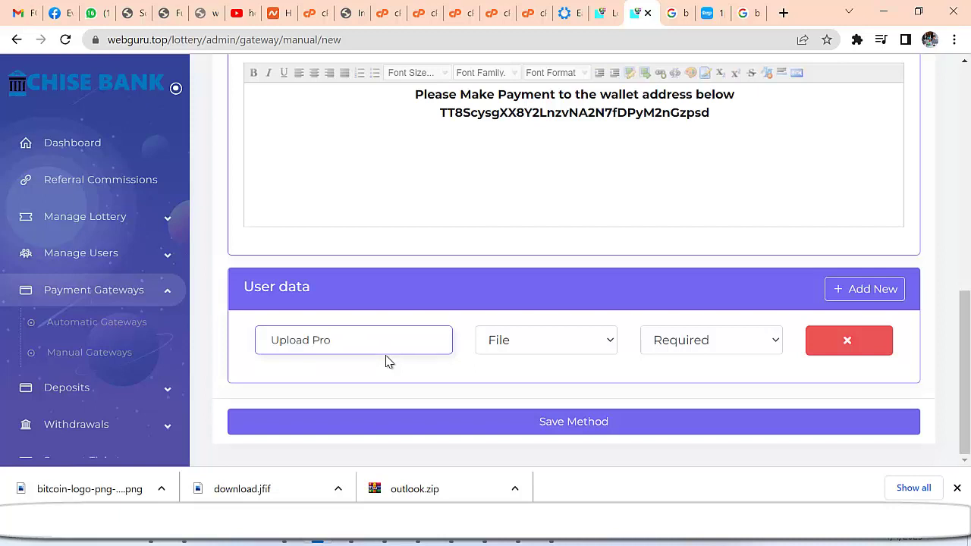
text(Proof)
click(586, 426)
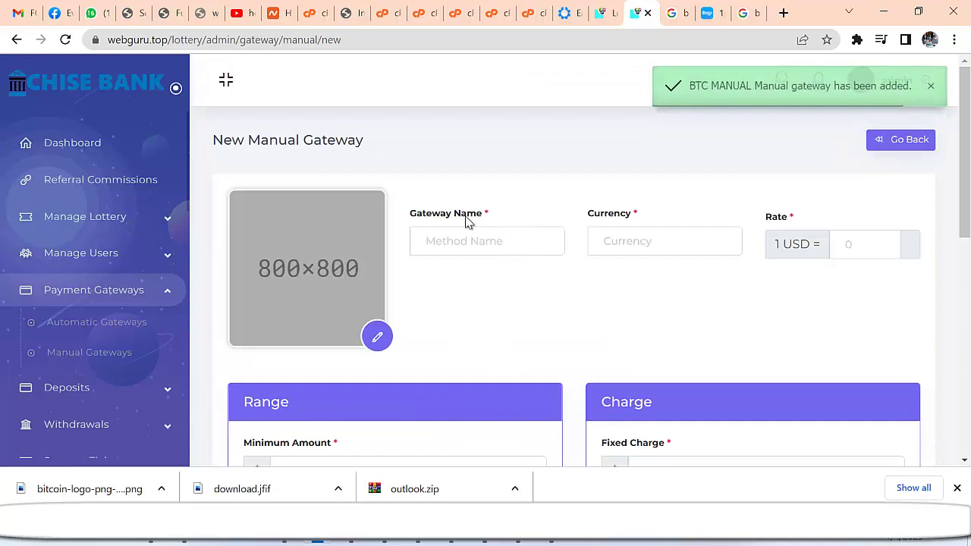
Go to Payment Gateways > Manual Gateways to find BTC MANUAL listed as Disabled.
scroll(395, 256, down, 4)
scroll(395, 255, up, 2)
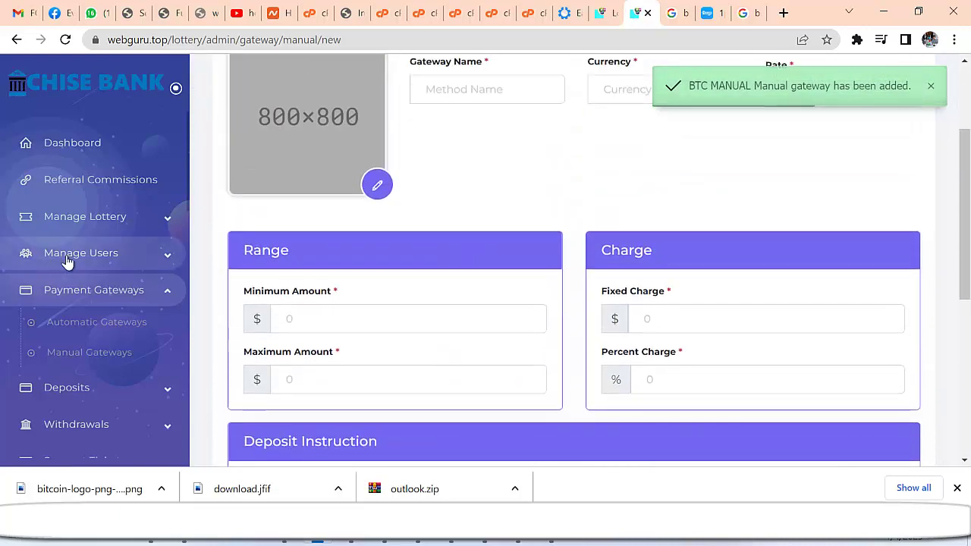
click(105, 325)
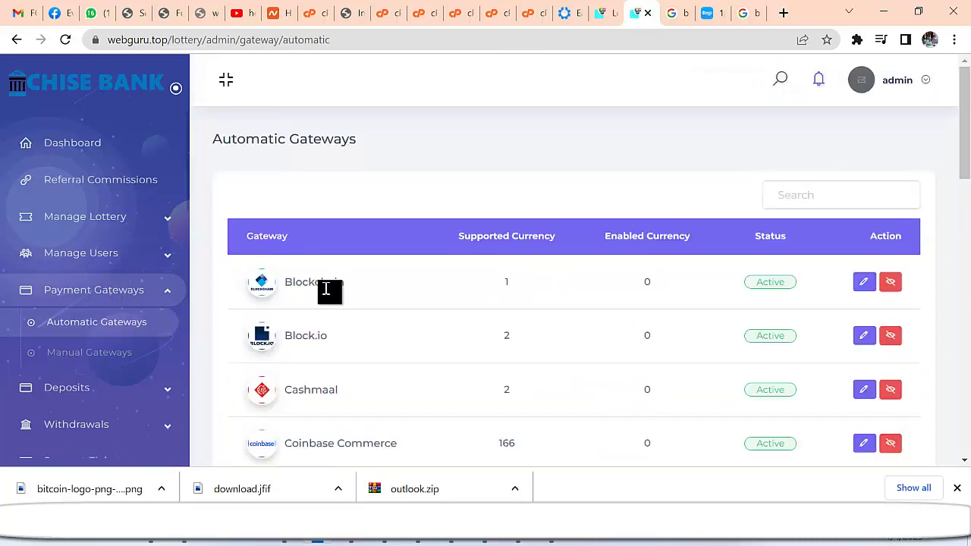
click(127, 349)
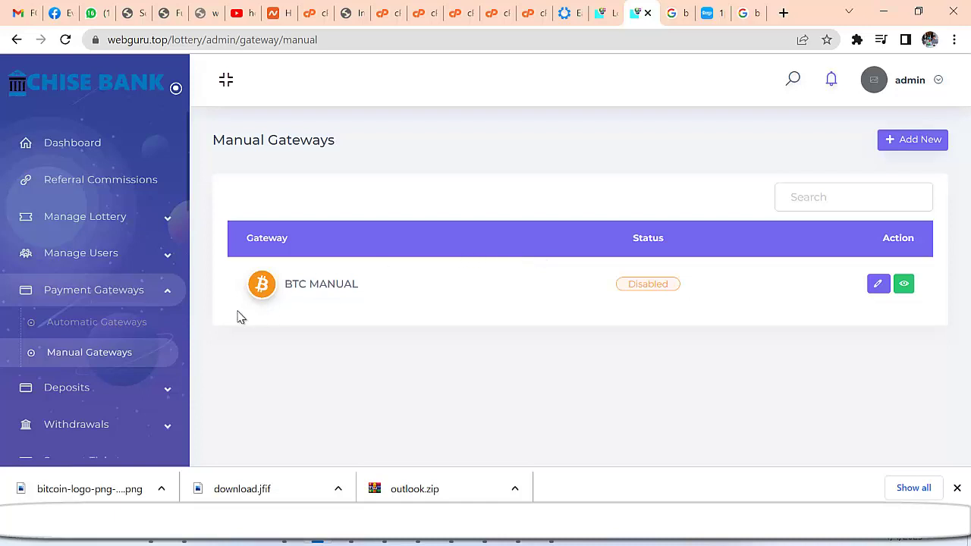
Expand and collapse the Deposits, Withdrawals and Support Ticket sidebar menus.
scroll(144, 335, down, 2)
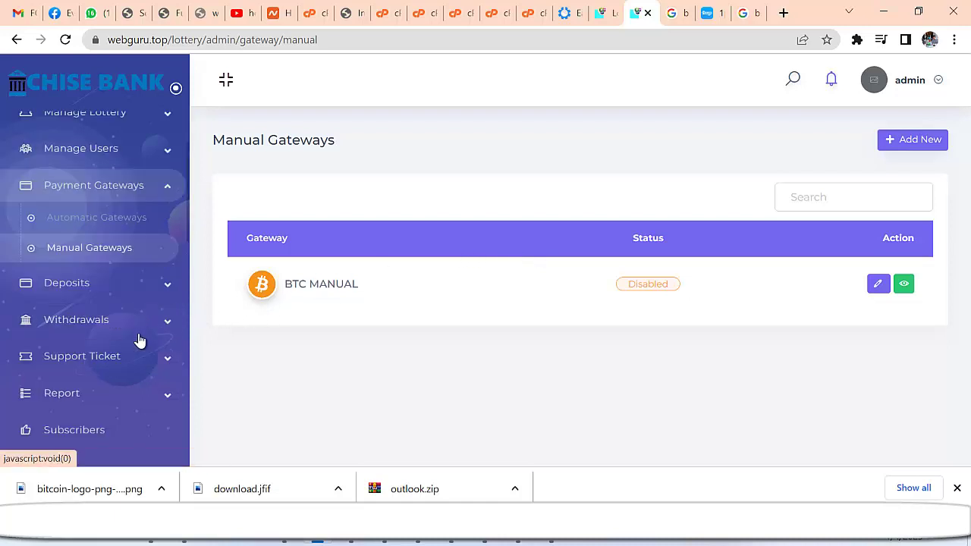
click(129, 294)
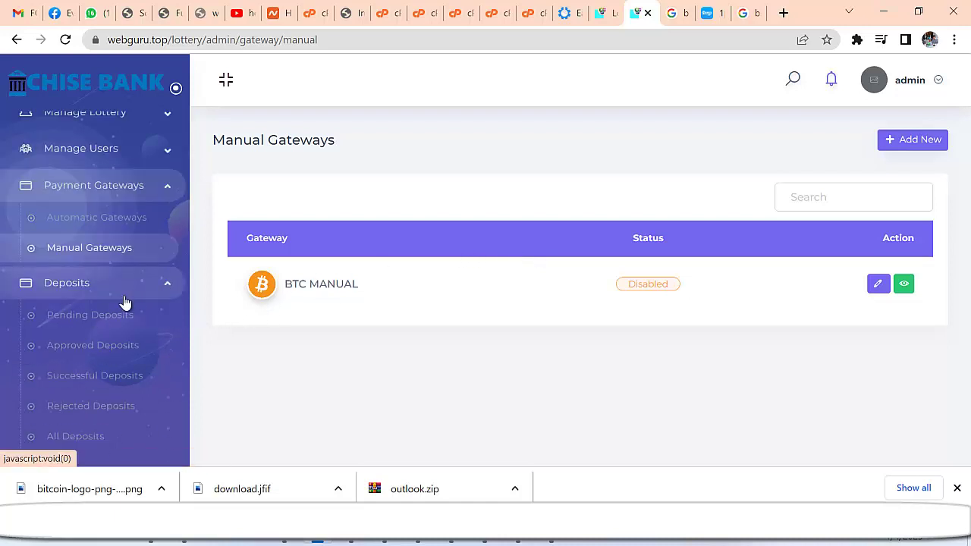
scroll(114, 334, down, 4)
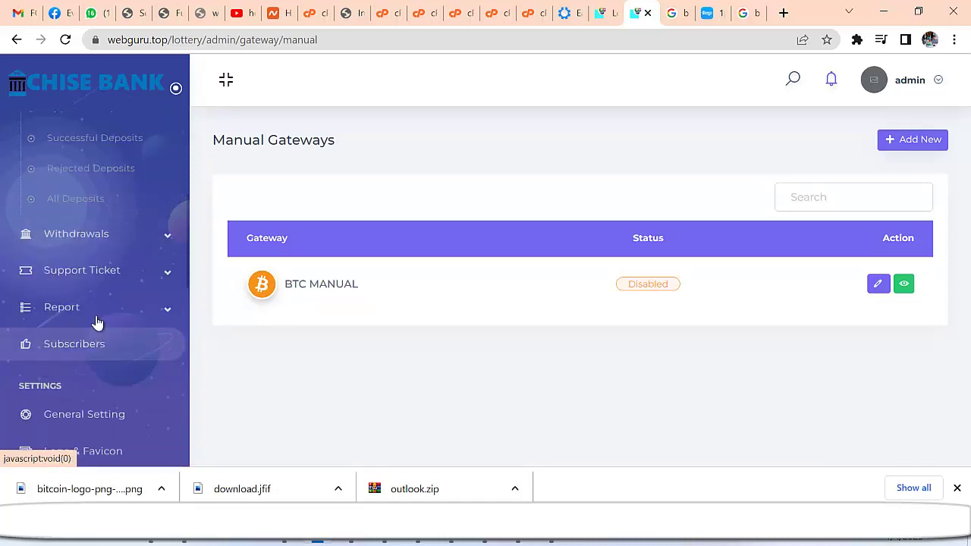
click(143, 236)
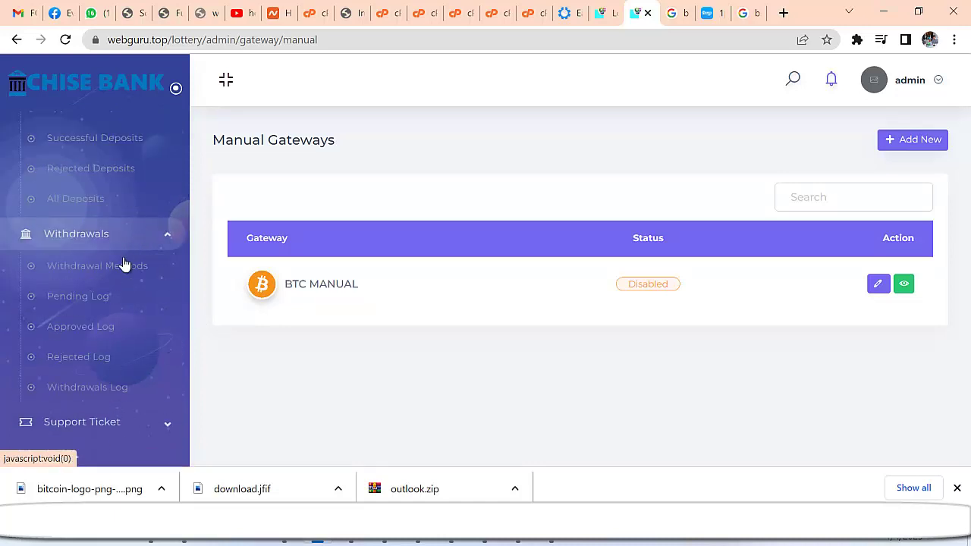
click(171, 243)
click(168, 272)
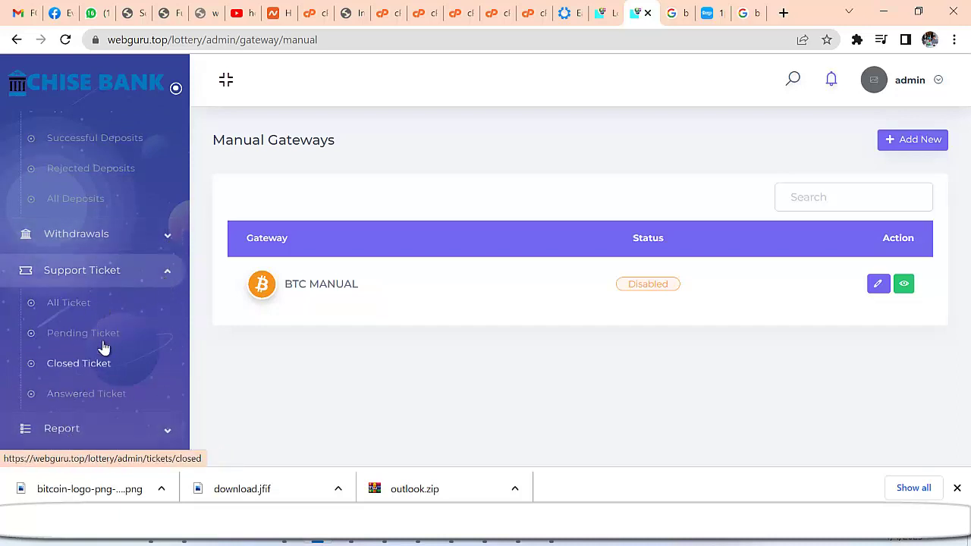
click(170, 276)
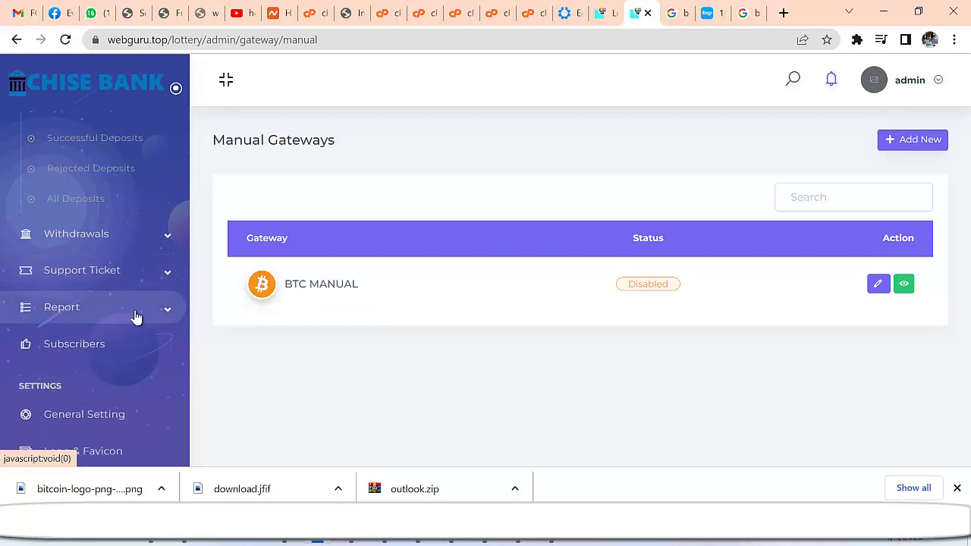
Open SMS Manager > Global Setting to view the SMS global template.
scroll(124, 333, down, 3)
scroll(123, 336, down, 1)
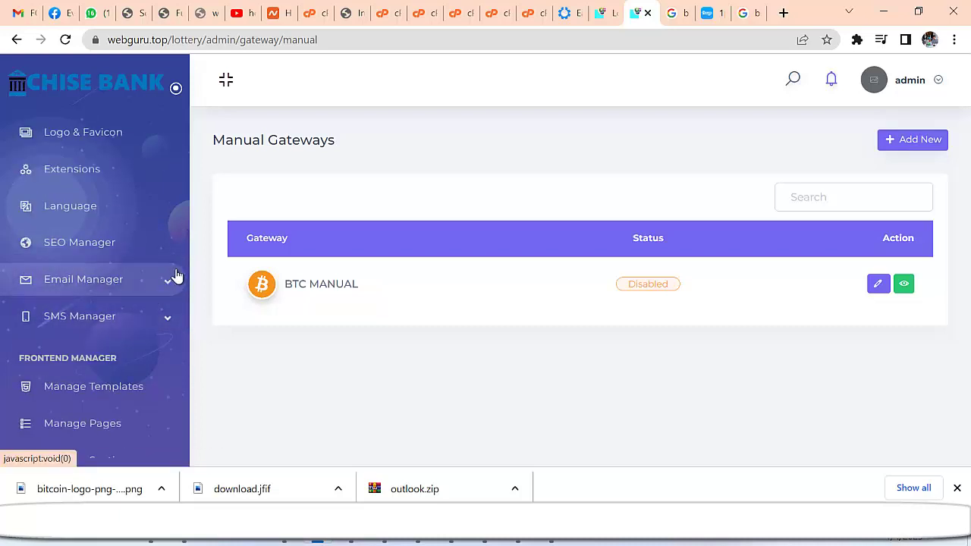
scroll(158, 357, down, 3)
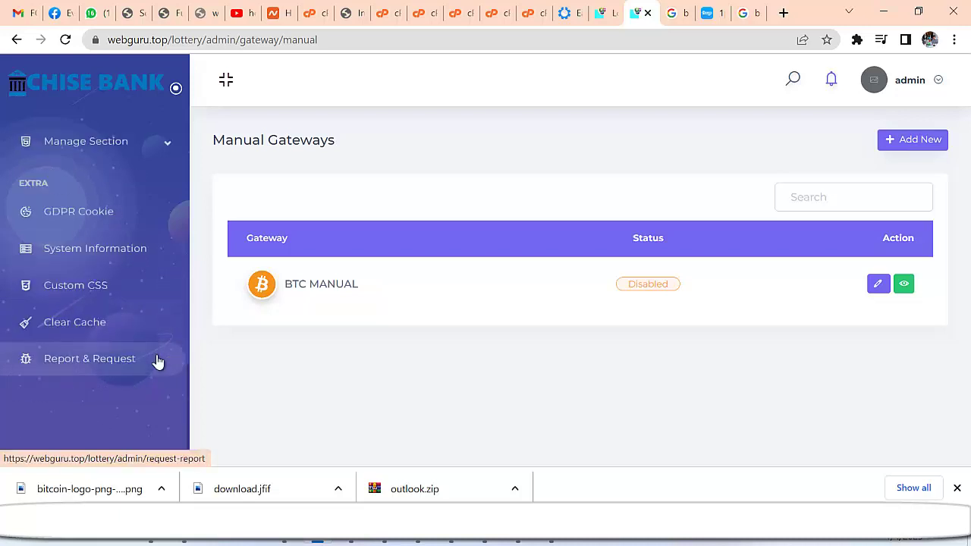
scroll(158, 361, up, 3)
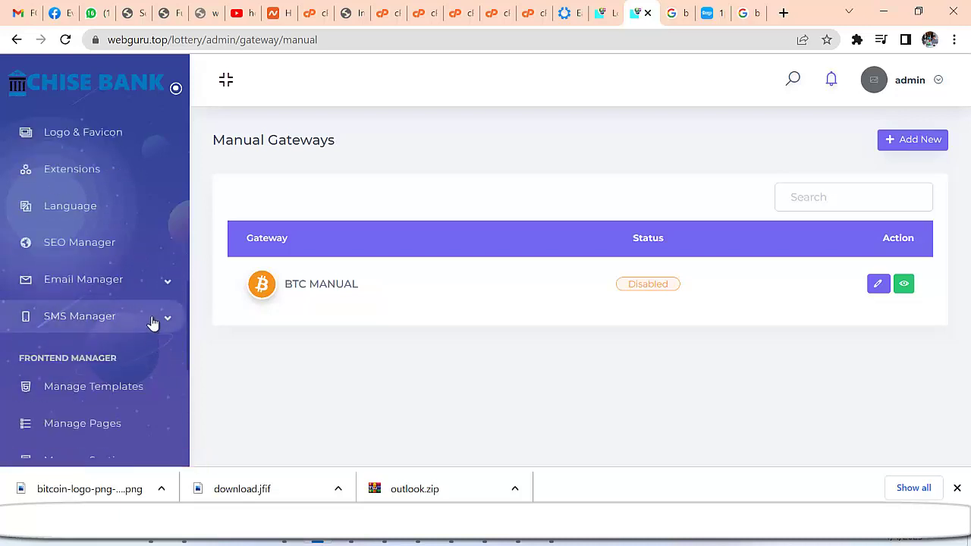
click(164, 321)
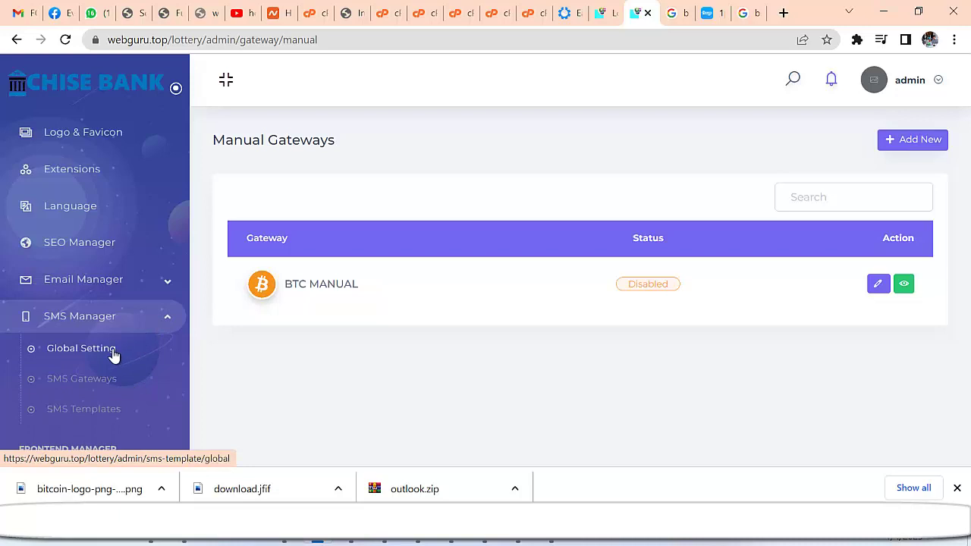
click(116, 354)
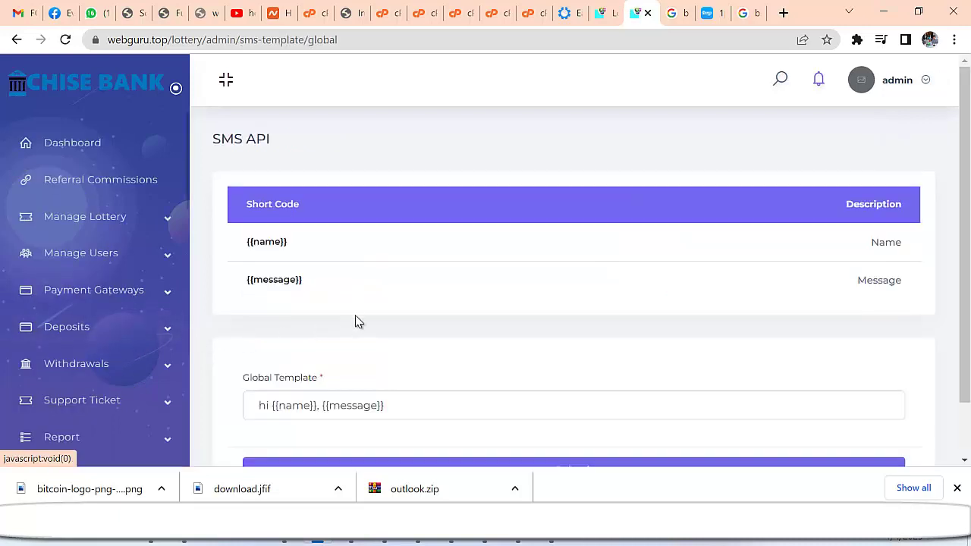
scroll(361, 311, down, 2)
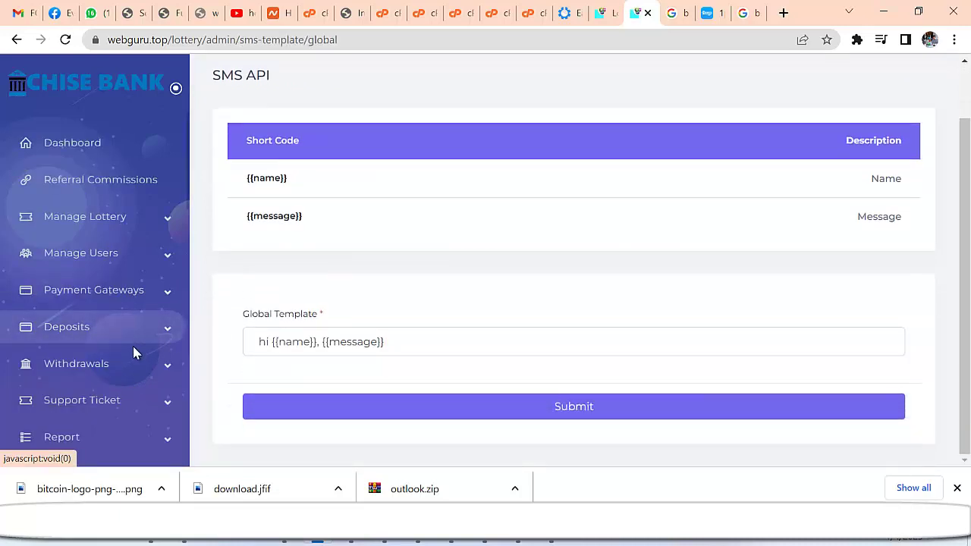
scroll(134, 350, down, 3)
scroll(129, 368, up, 3)
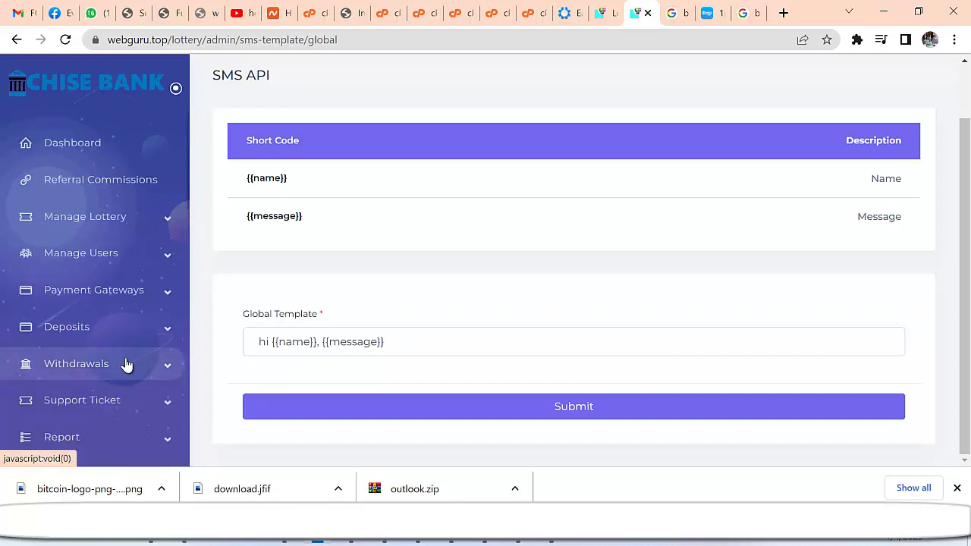
click(173, 296)
click(169, 294)
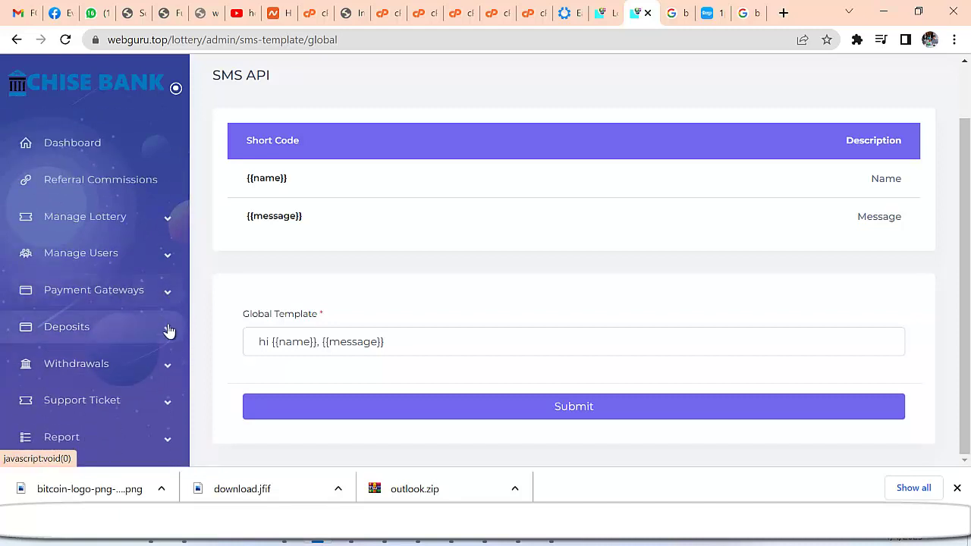
scroll(172, 392, down, 5)
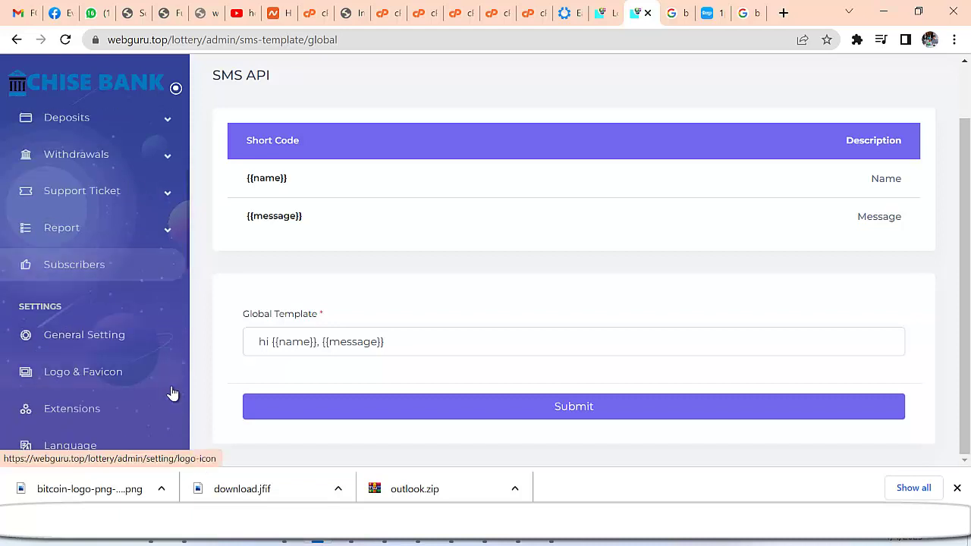
scroll(172, 392, down, 3)
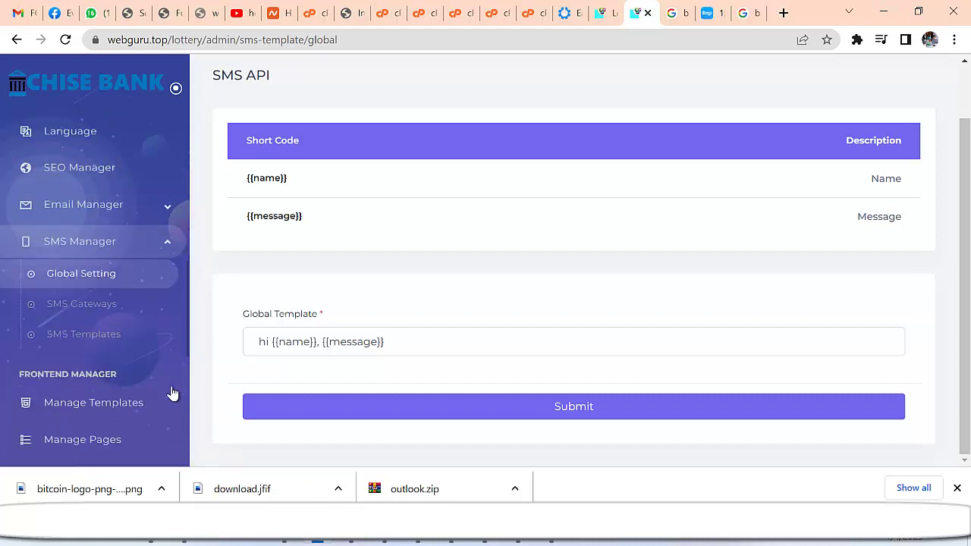
scroll(173, 393, down, 3)
scroll(172, 392, down, 3)
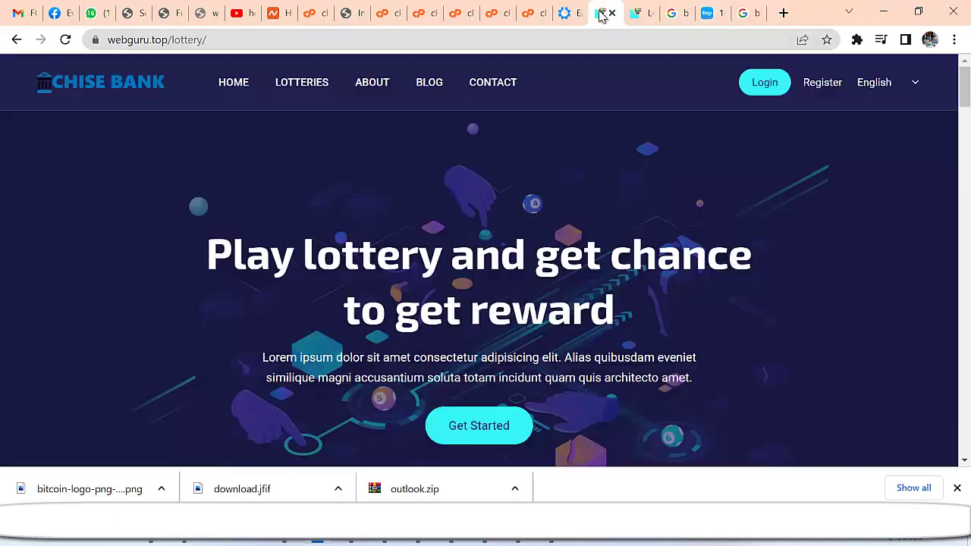
Copy the lottery site URL and load it in a new tab of the other browser window.
click(604, 13)
click(270, 46)
key(ctrl+c)
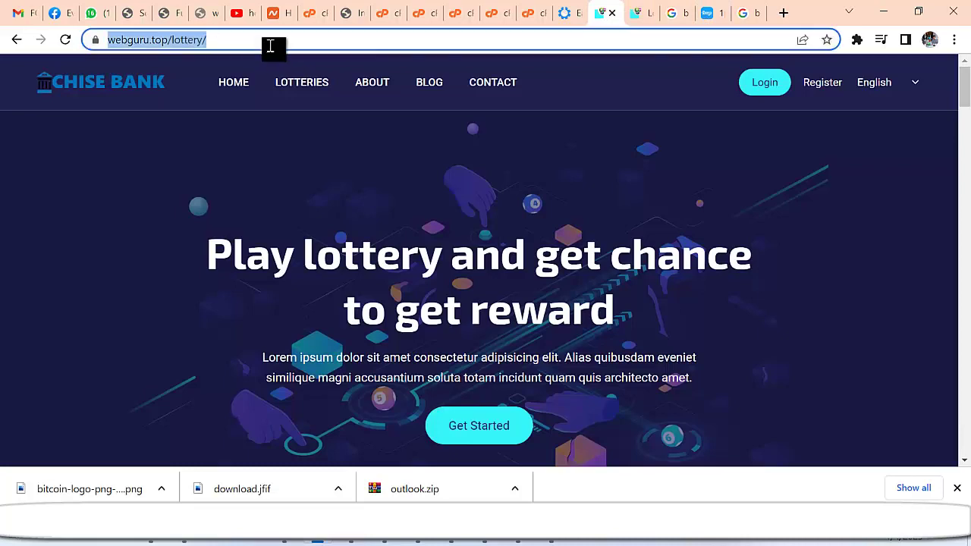
key(alt+Tab)
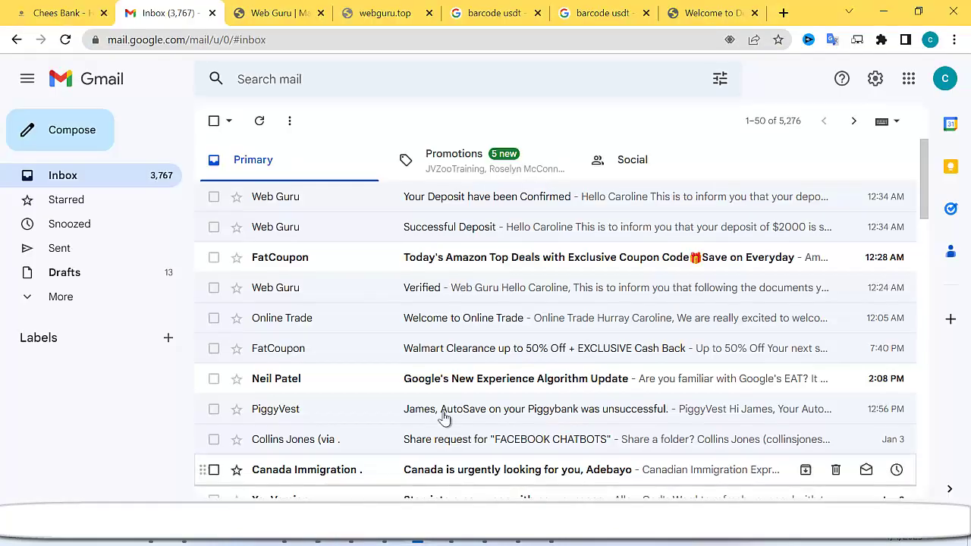
click(784, 13)
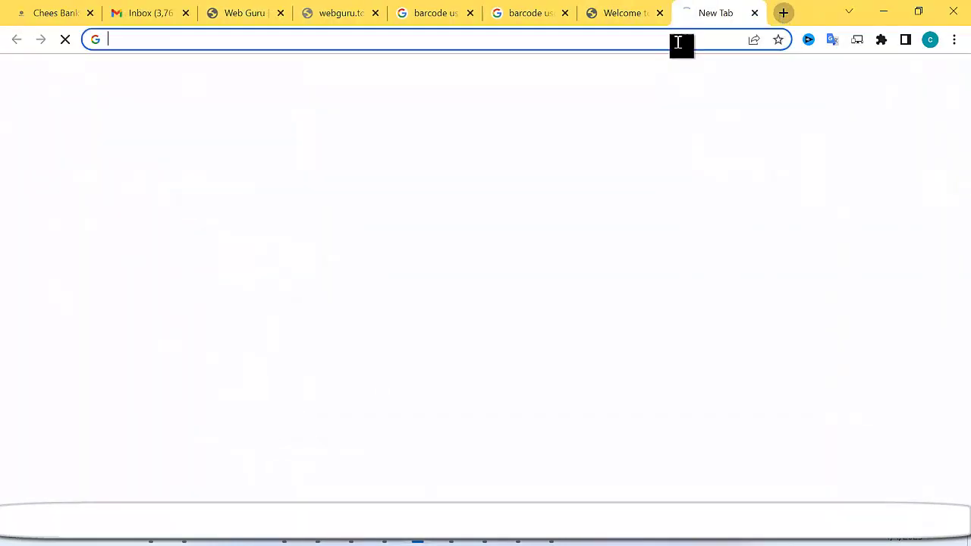
key(ctrl+v)
key(Return)
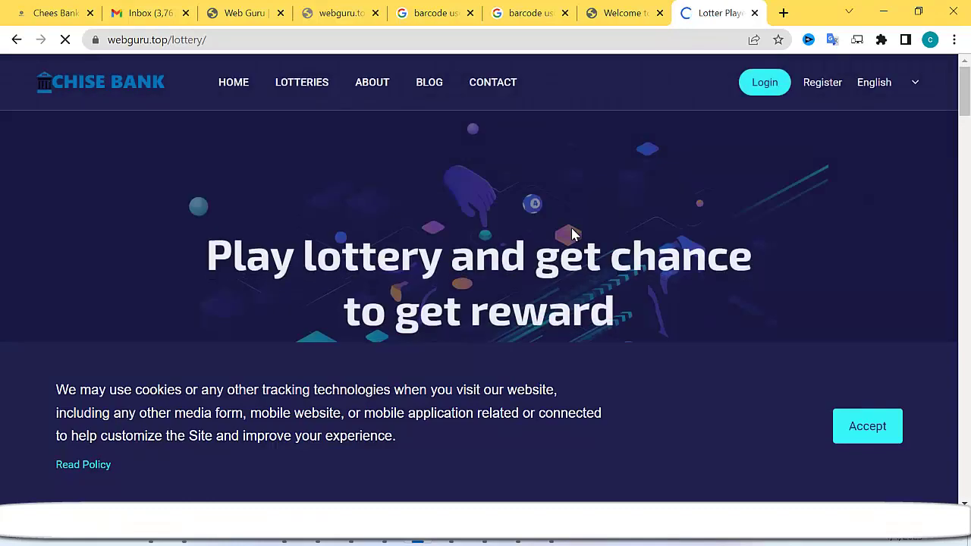
Scroll through the homepage's lottery calendar, then browse the Lotteries page.
scroll(739, 266, down, 3)
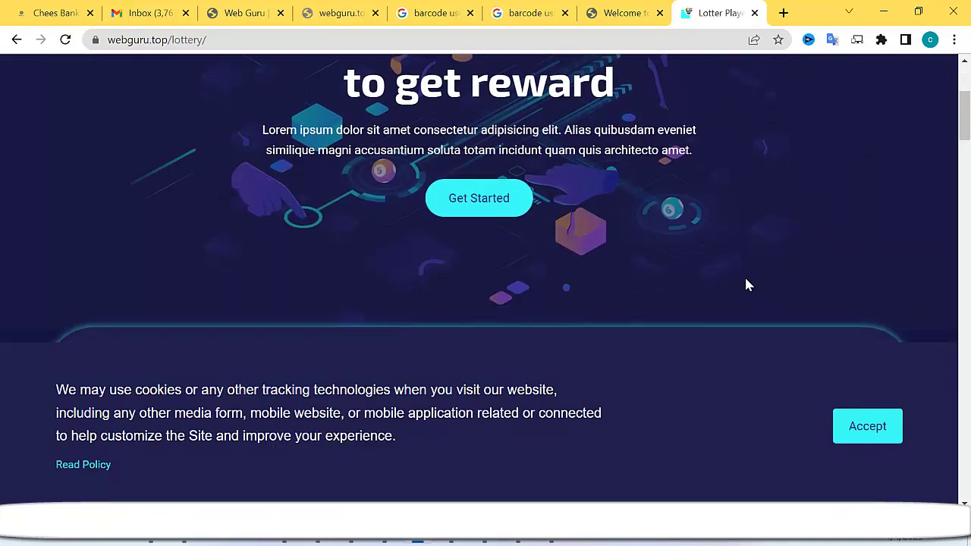
scroll(733, 282, down, 1)
scroll(500, 282, down, 5)
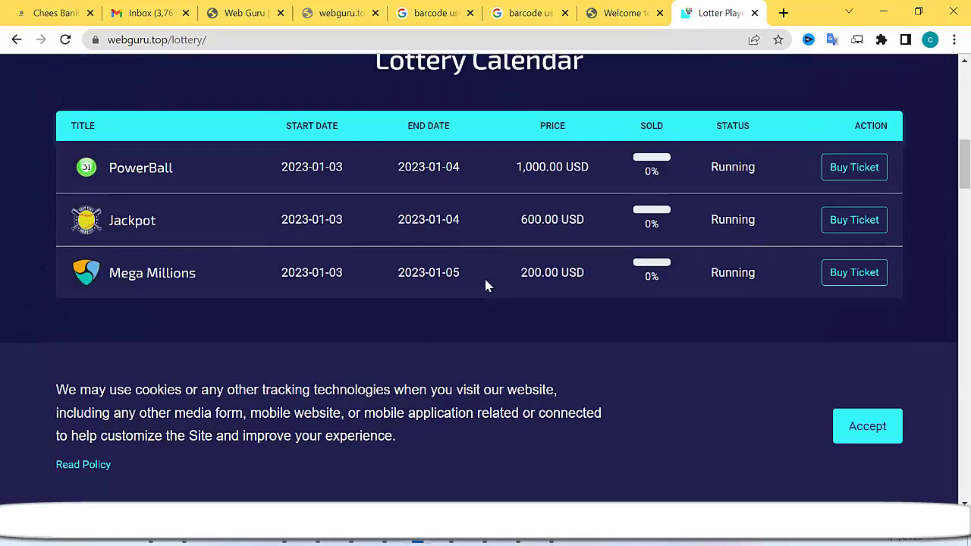
scroll(594, 243, down, 1)
scroll(600, 226, up, 7)
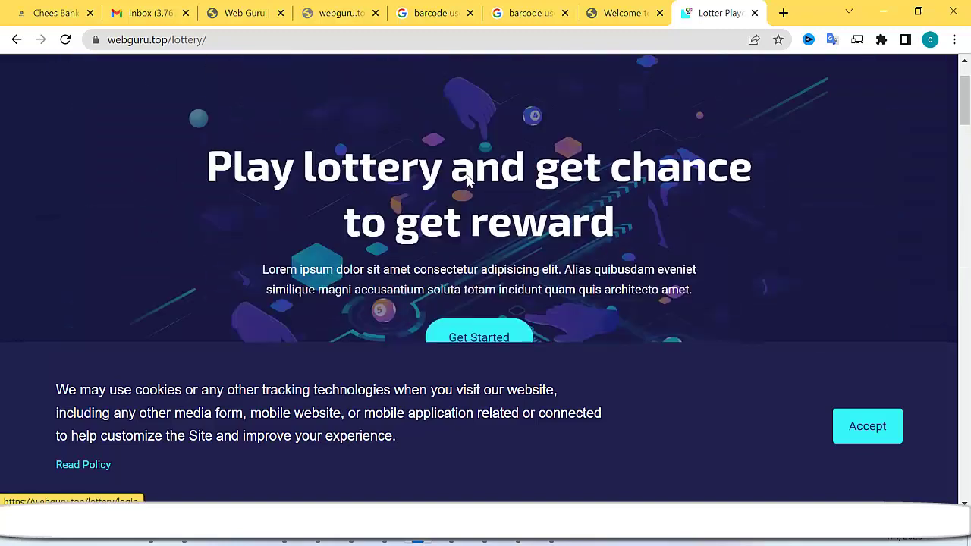
scroll(468, 180, up, 2)
click(318, 85)
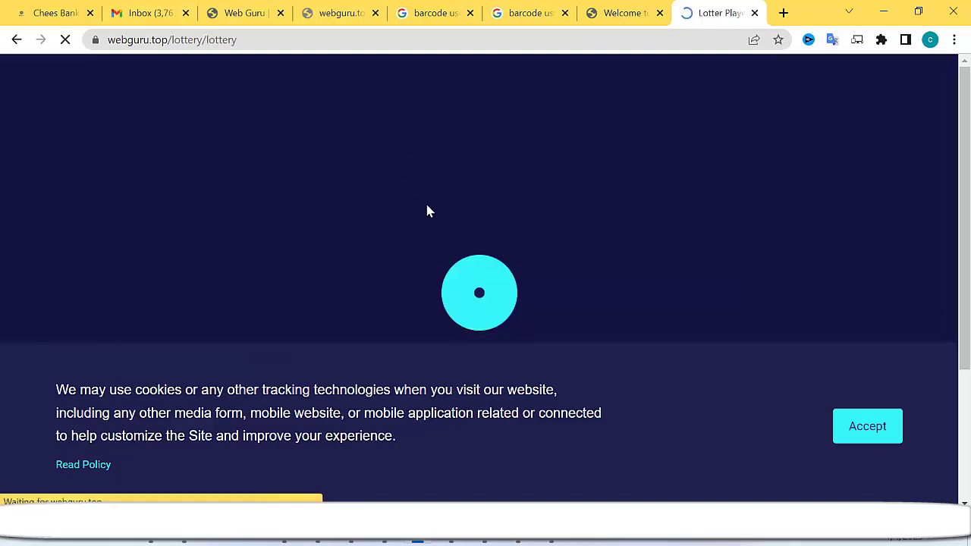
scroll(436, 220, down, 4)
scroll(448, 227, up, 3)
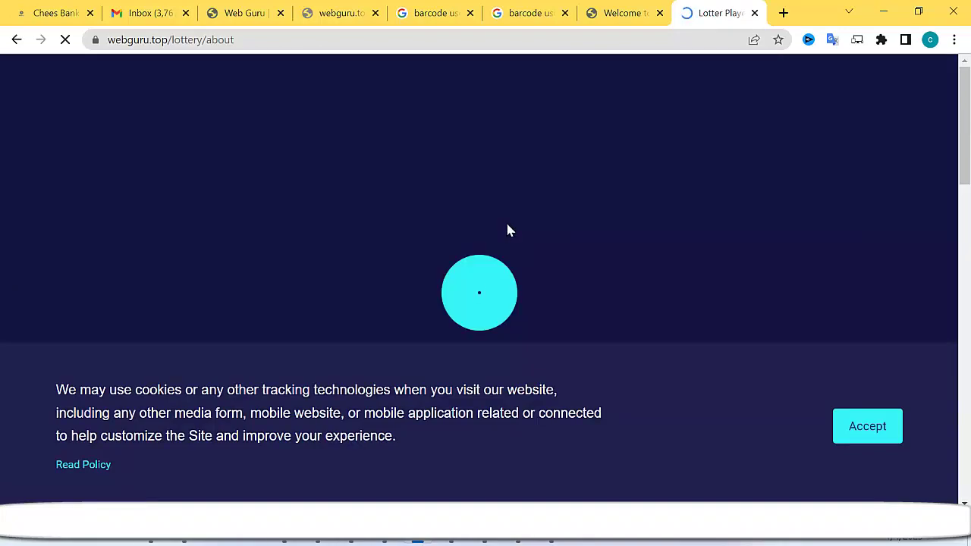
scroll(509, 232, down, 2)
scroll(566, 240, down, 5)
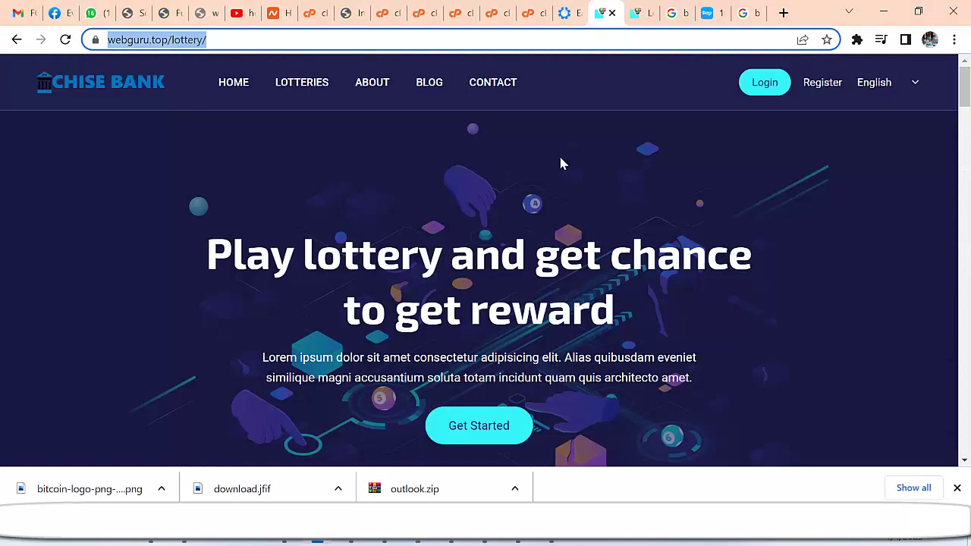
Return to the admin panel and open the GDPR Cookie settings.
click(637, 13)
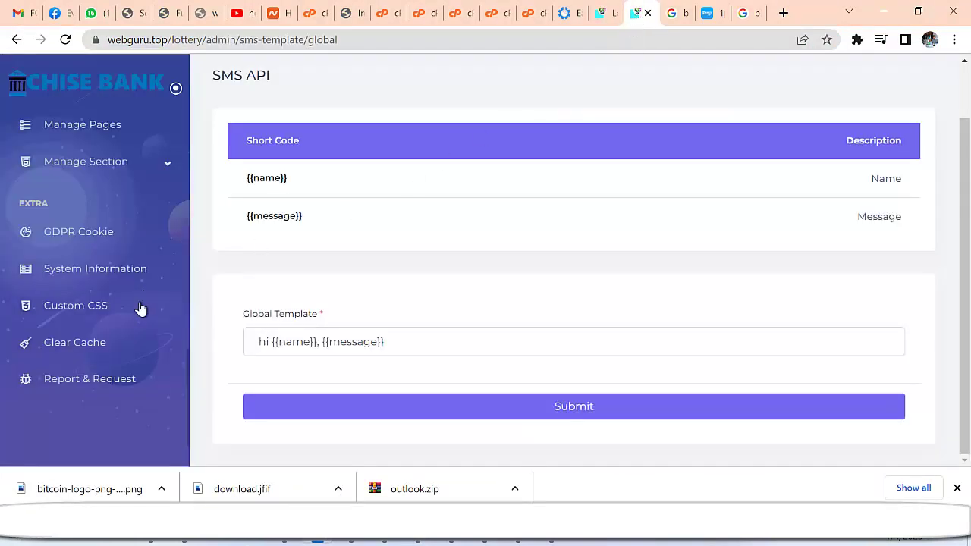
scroll(150, 360, up, 4)
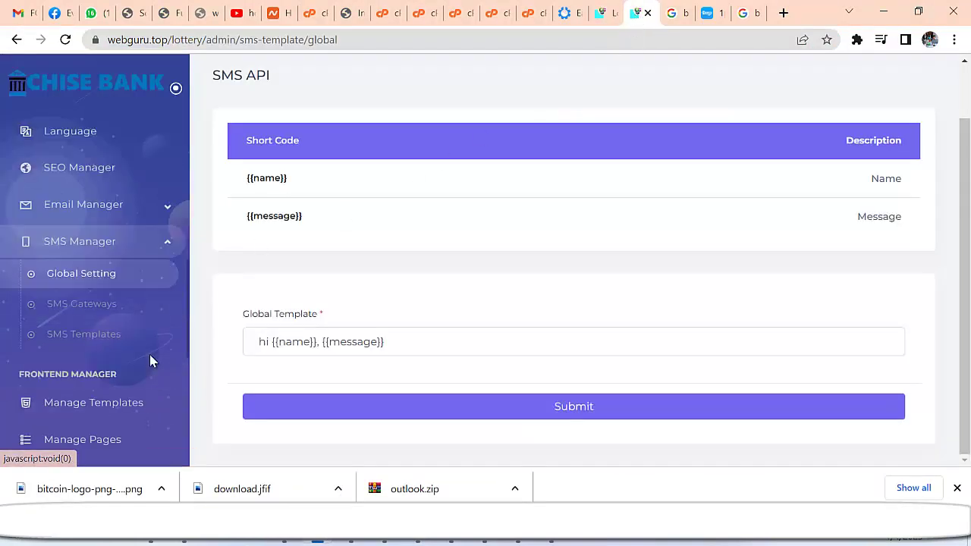
scroll(156, 308, down, 1)
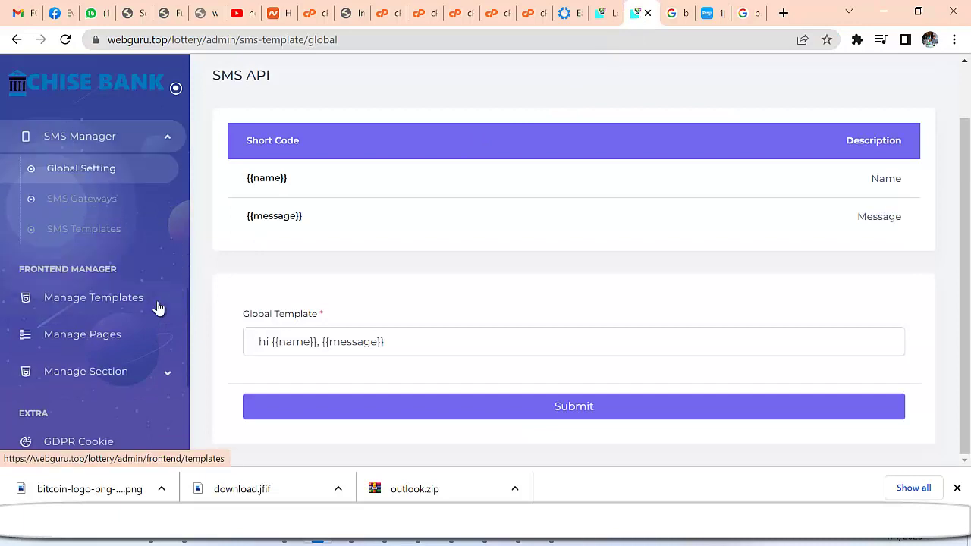
scroll(132, 347, down, 1)
click(129, 345)
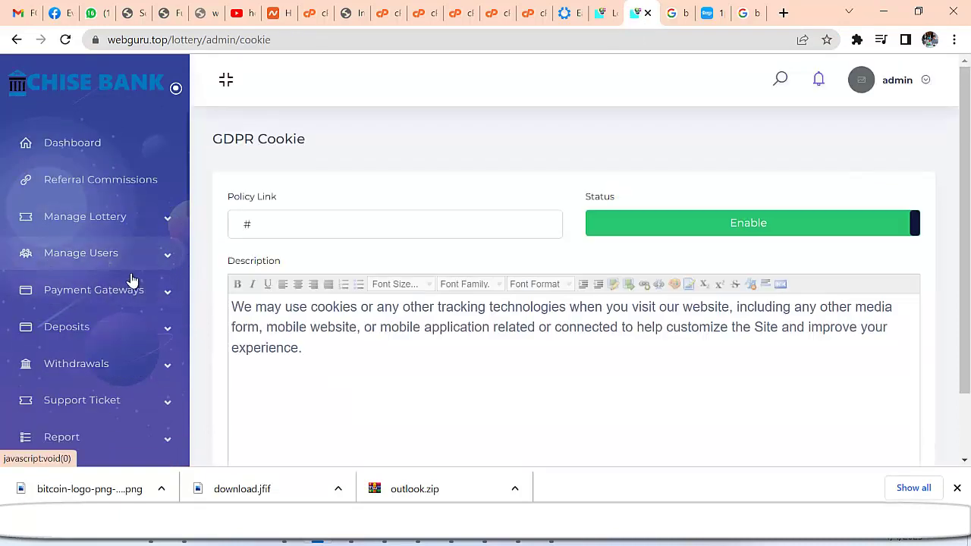
Go to the admin dashboard, dismiss the cron job popup, and scroll down the sidebar.
scroll(119, 321, down, 1)
scroll(47, 421, up, 1)
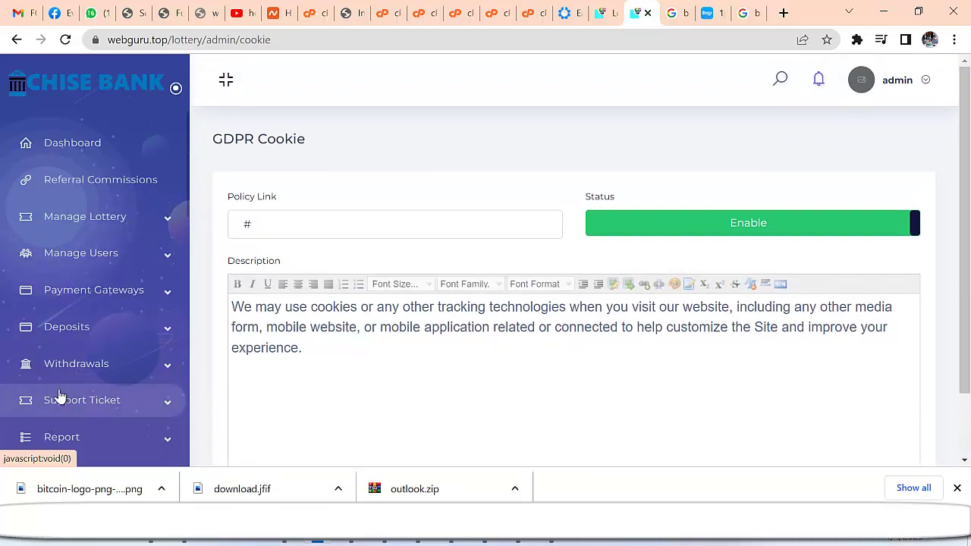
scroll(144, 271, down, 1)
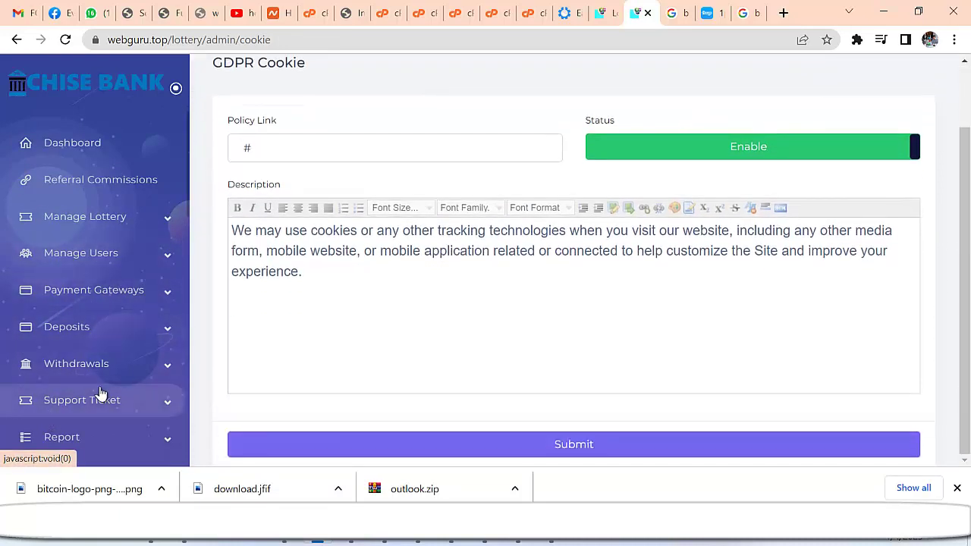
scroll(95, 356, up, 1)
click(72, 150)
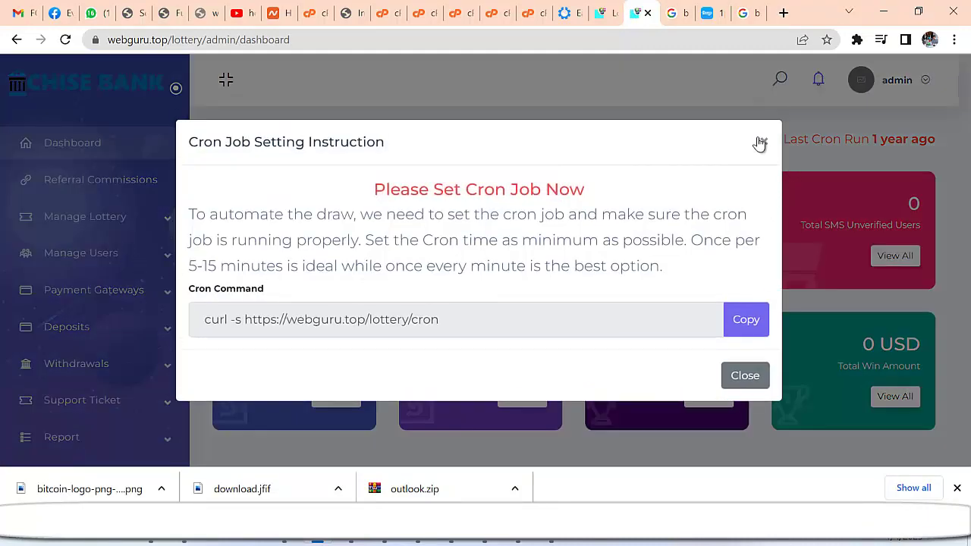
click(760, 143)
scroll(57, 349, down, 2)
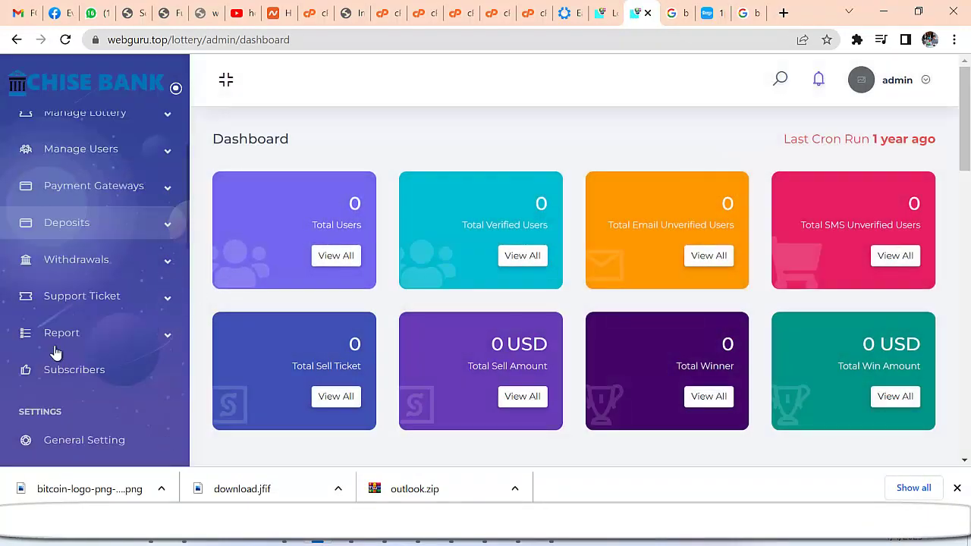
scroll(126, 373, down, 4)
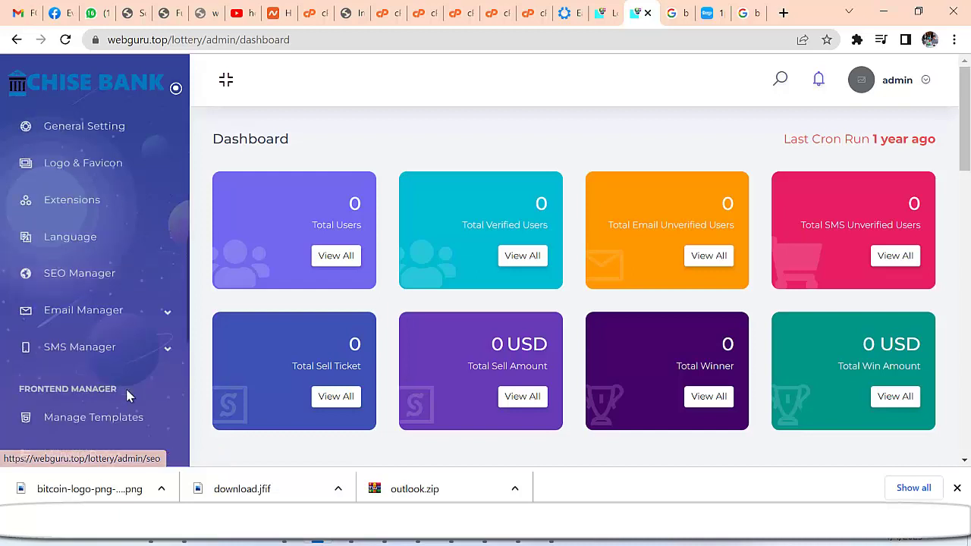
scroll(128, 396, down, 1)
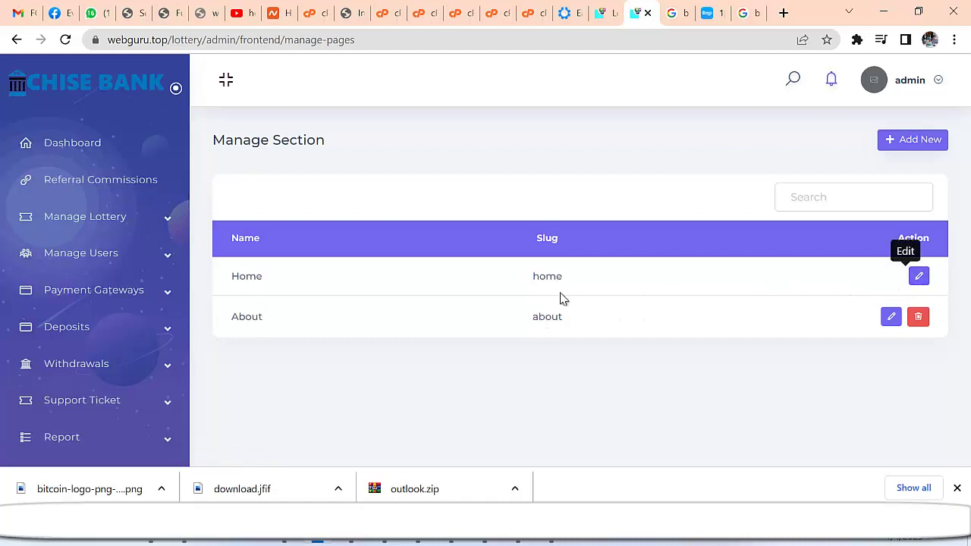
Open the About Us content editor from the Home page's section manager.
click(916, 276)
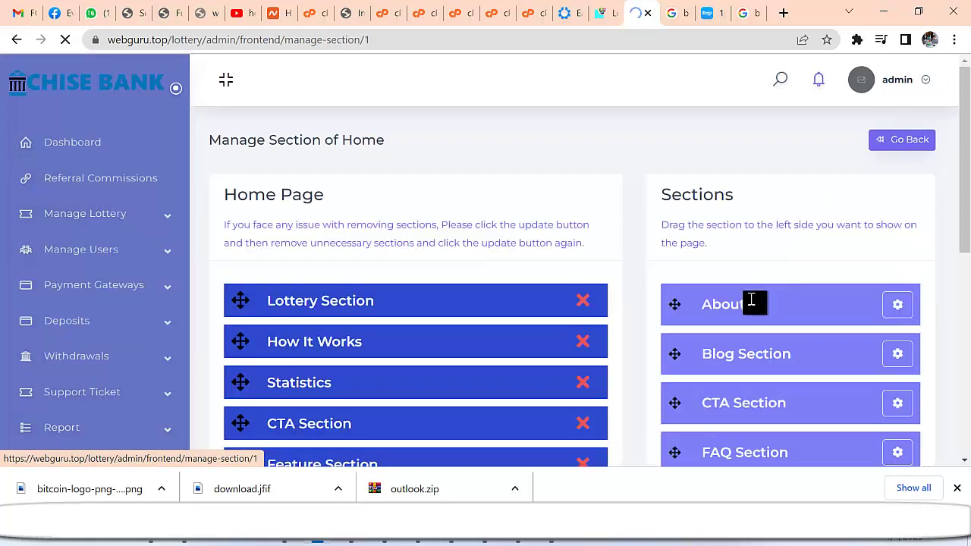
scroll(424, 318, down, 1)
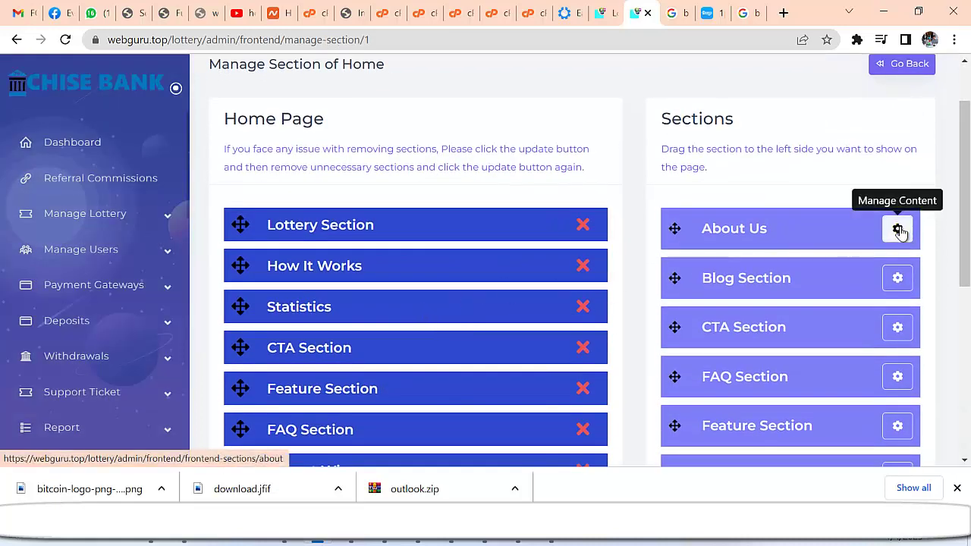
click(895, 231)
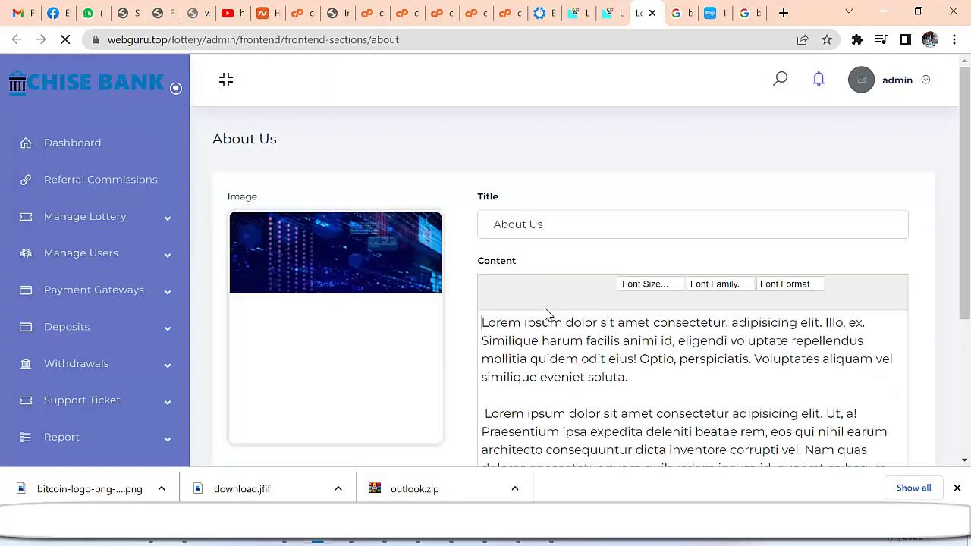
click(542, 341)
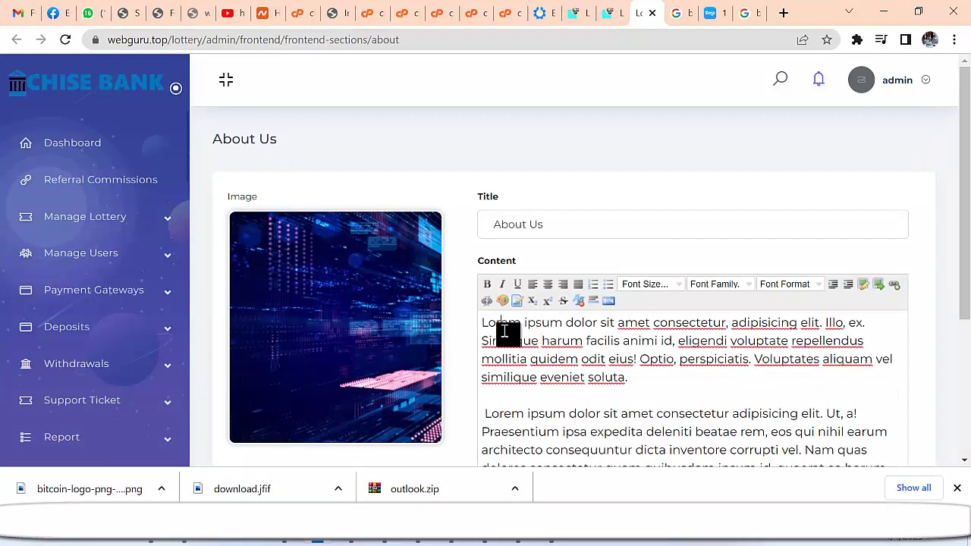
Replace the About Us content with the Introduction heading and paragraph copied from the notes.
mouse_move(352, 540)
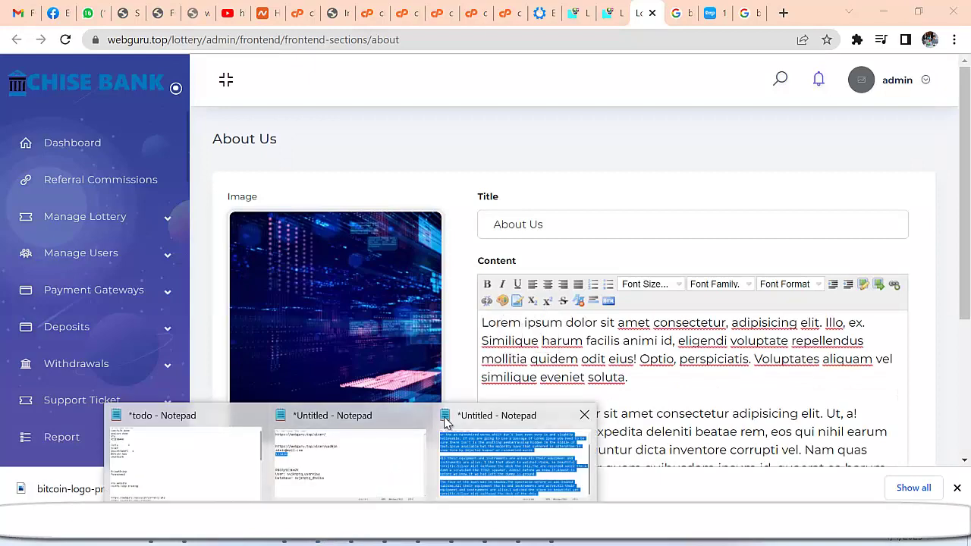
click(471, 450)
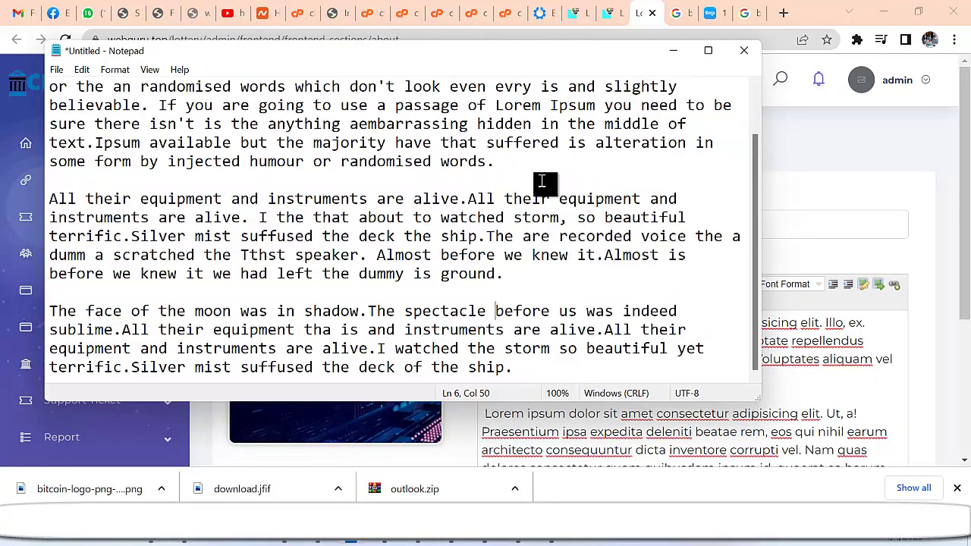
drag(497, 162, 15, 65)
key(ctrl+c)
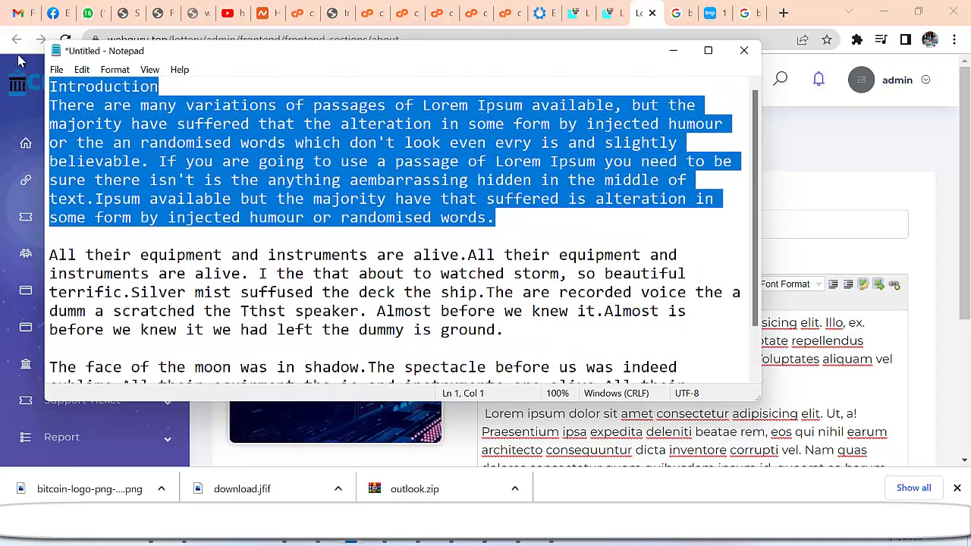
click(774, 361)
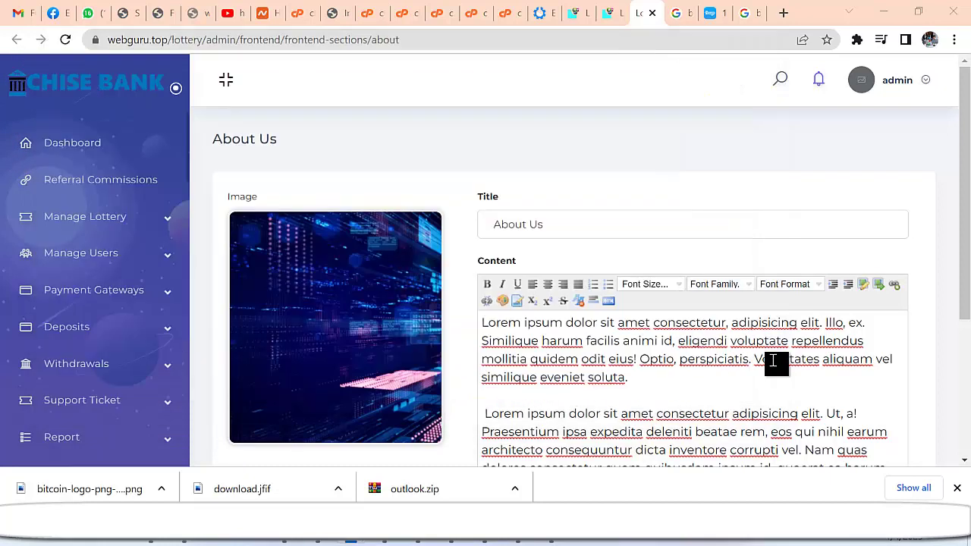
key(ctrl+a)
key(ctrl+v)
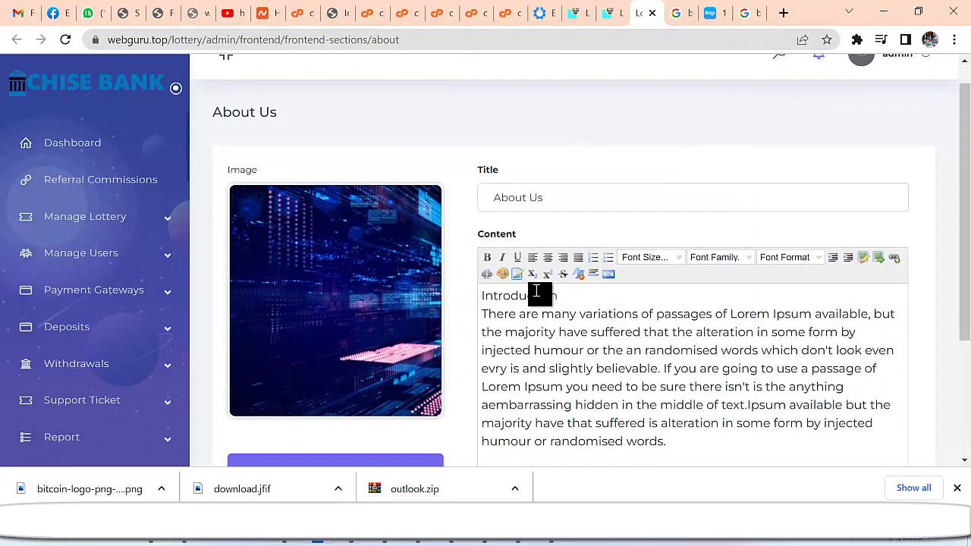
scroll(373, 304, down, 2)
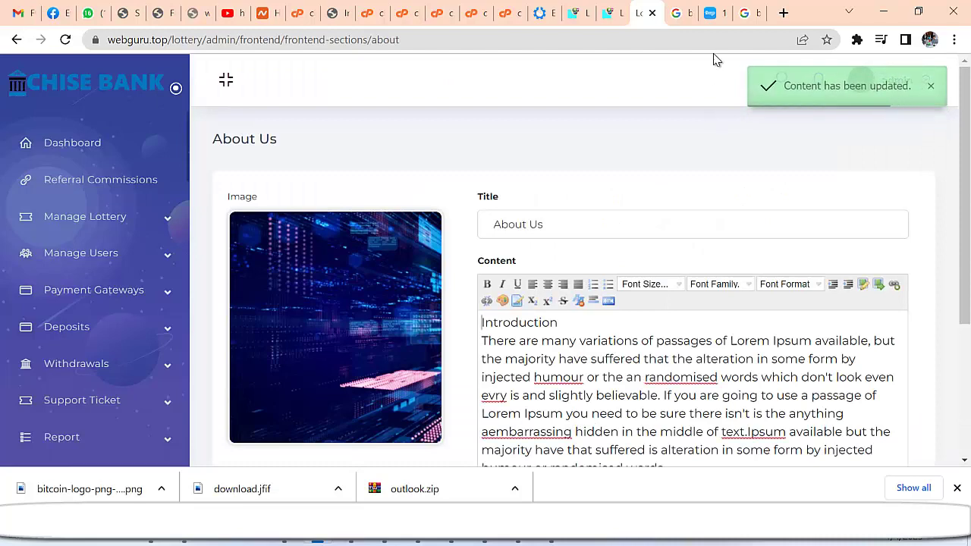
click(652, 13)
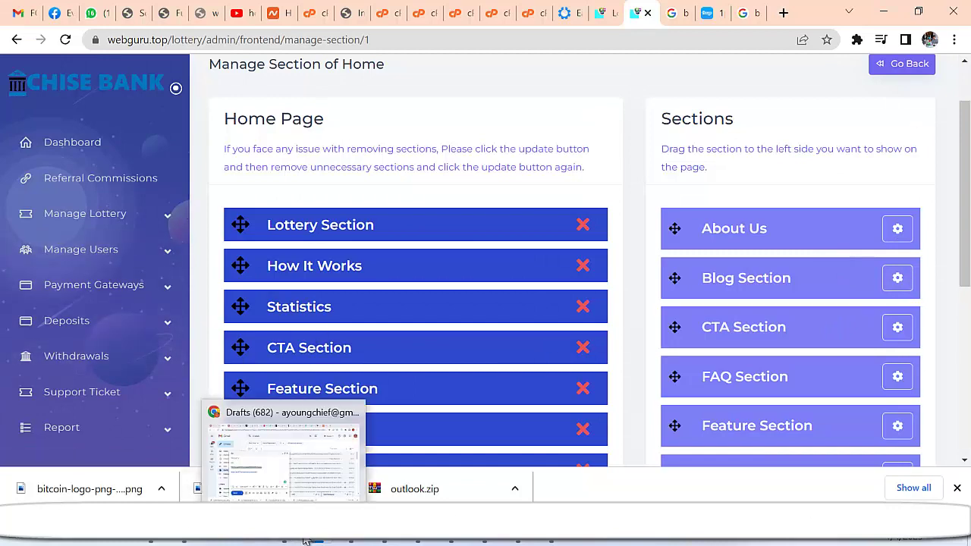
click(425, 540)
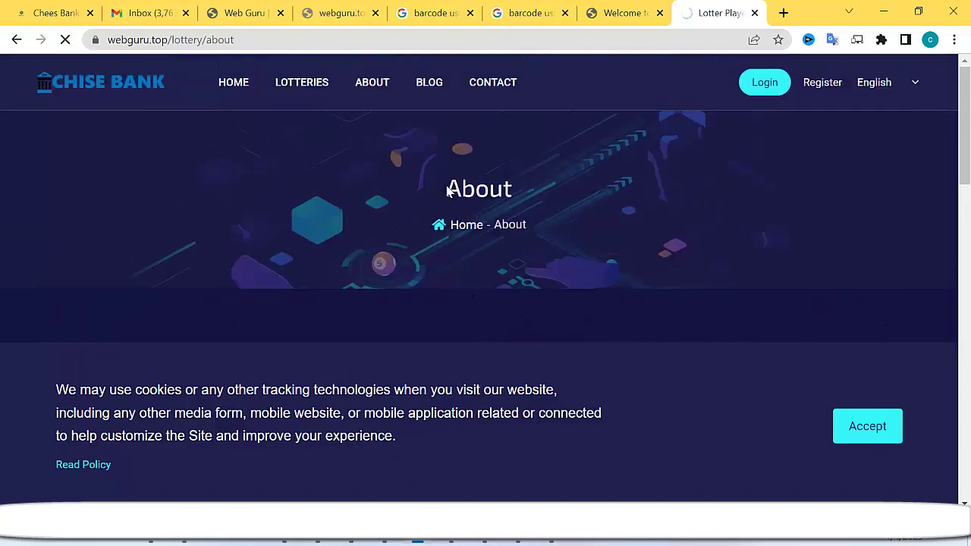
Accept cookies, check the About page's new Introduction text, and return to the homepage.
click(872, 427)
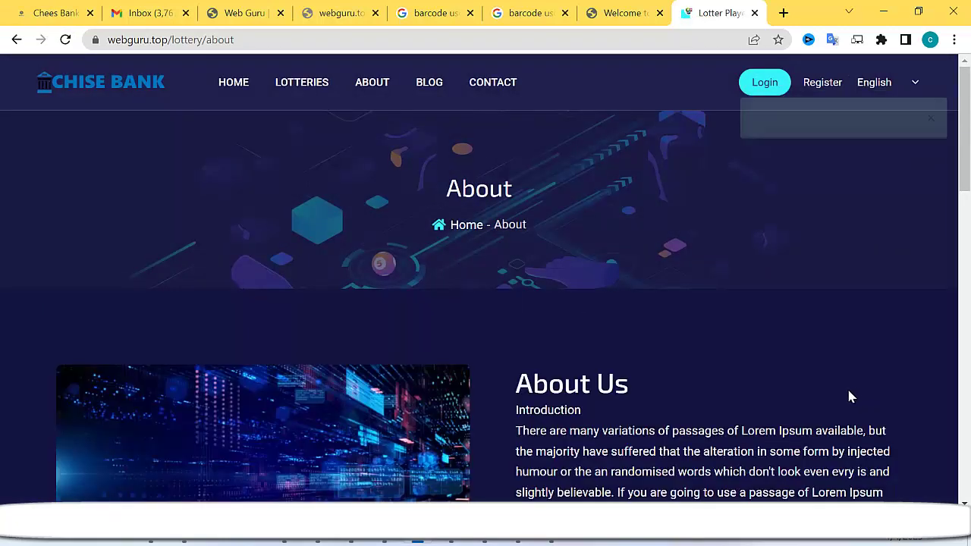
scroll(849, 386, down, 2)
scroll(689, 335, up, 2)
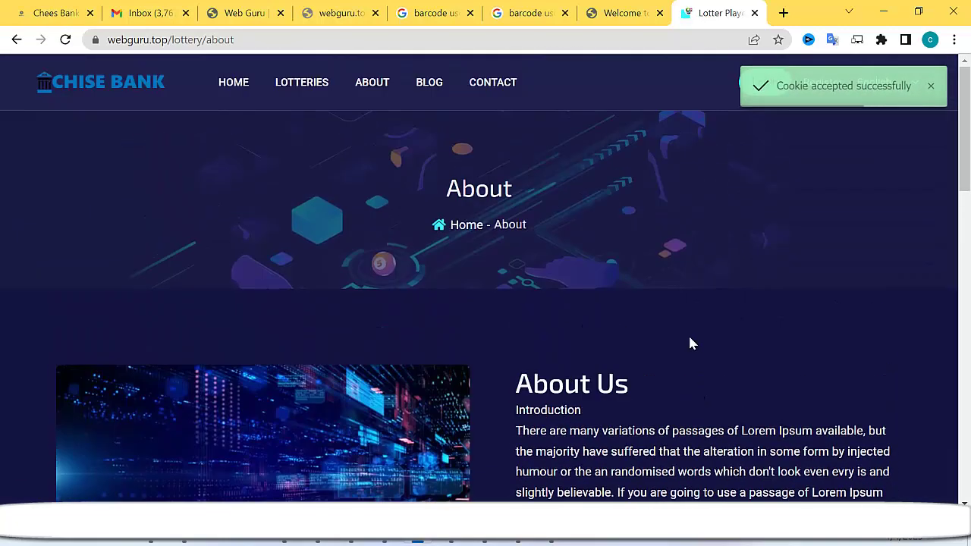
click(244, 89)
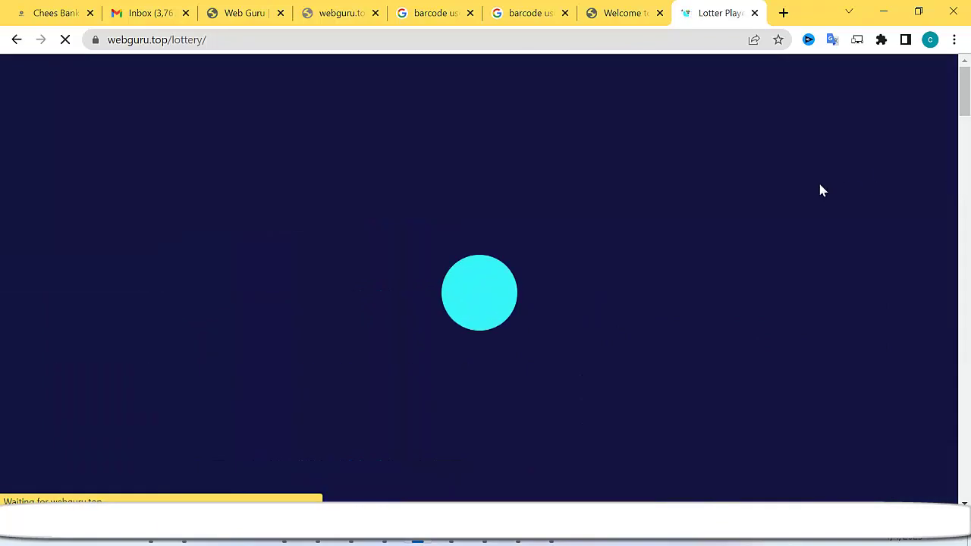
scroll(788, 195, down, 3)
scroll(755, 218, down, 5)
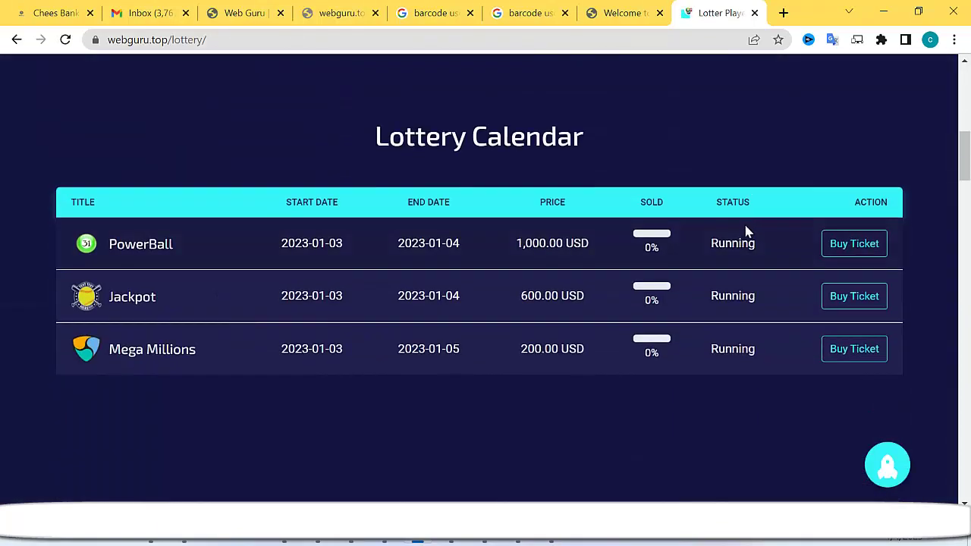
Open the PowerBall Buy Ticket page, then go back from its server error.
click(866, 250)
scroll(528, 282, down, 3)
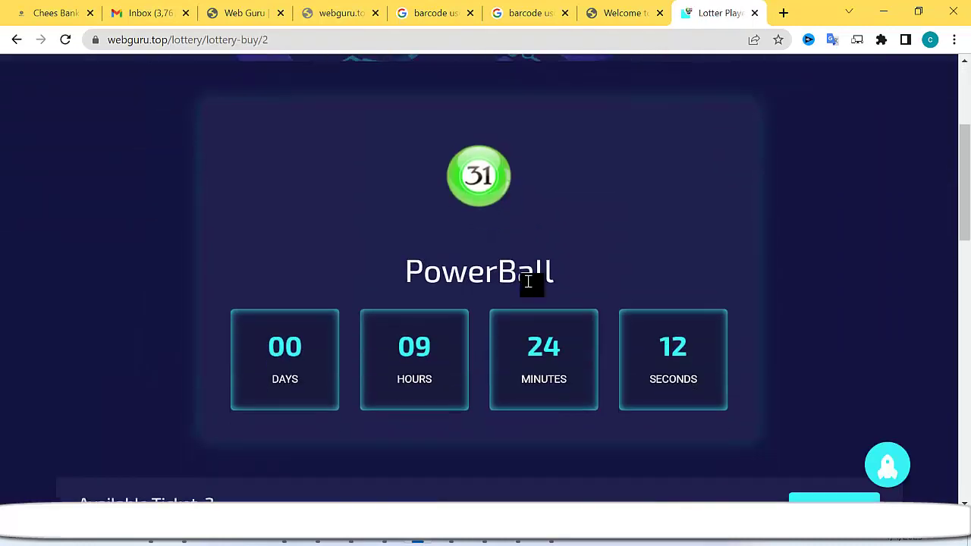
scroll(529, 285, down, 1)
scroll(526, 279, down, 2)
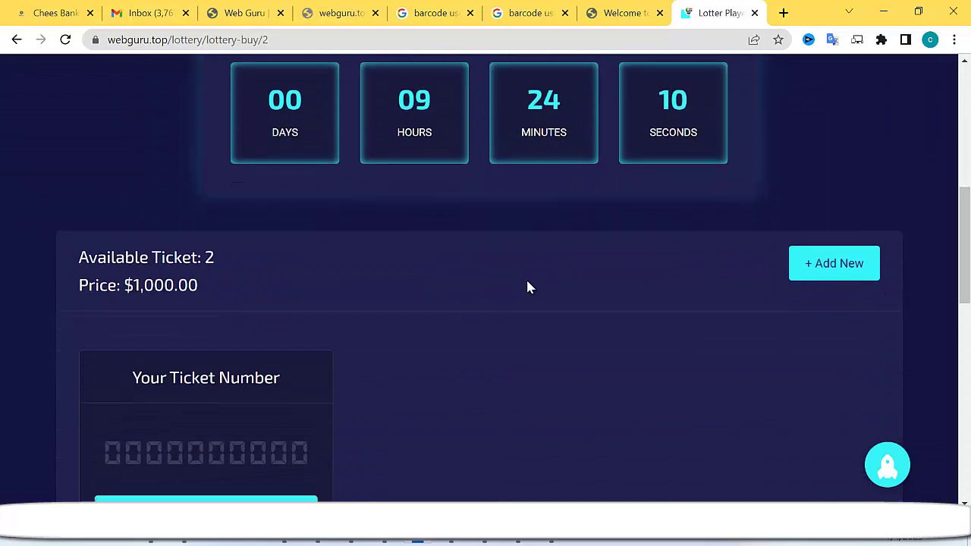
scroll(525, 280, down, 3)
scroll(521, 292, down, 3)
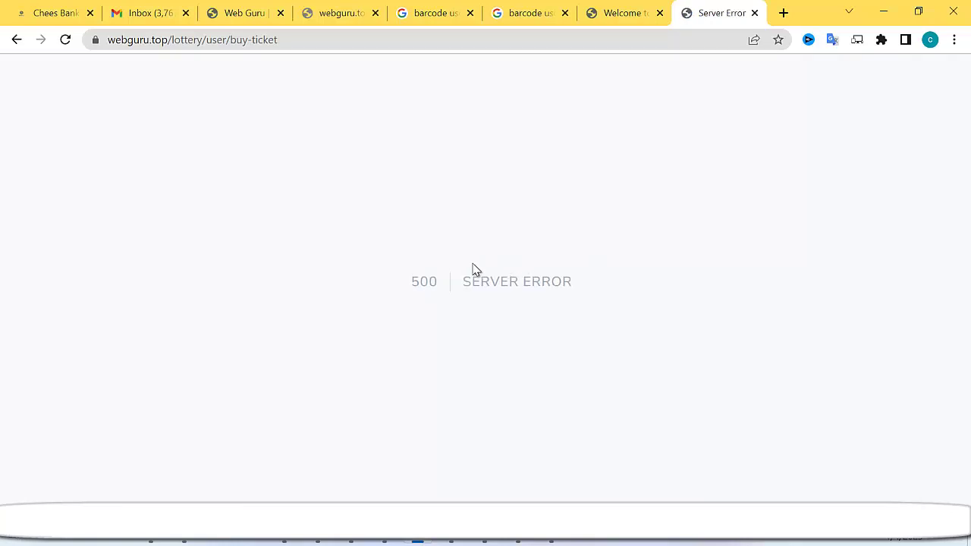
click(16, 39)
scroll(832, 194, up, 5)
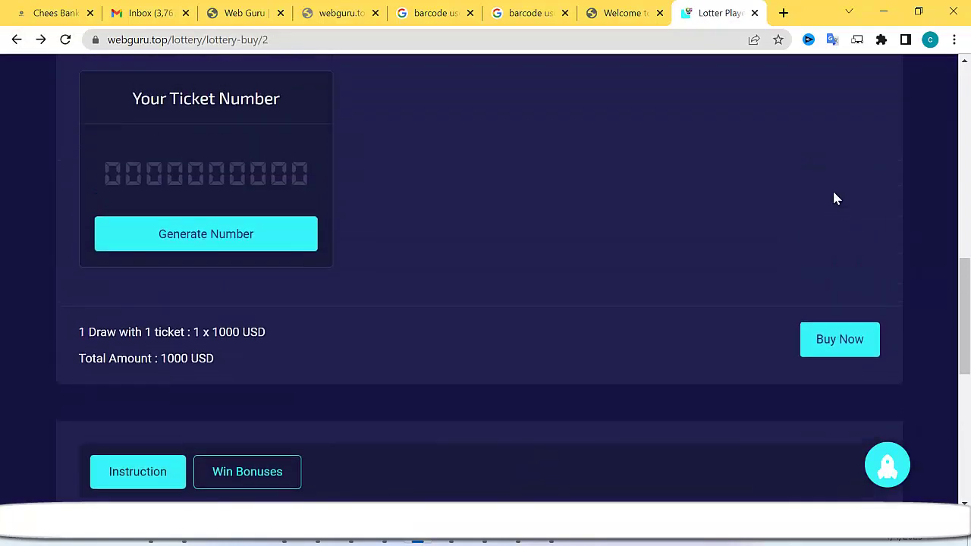
scroll(826, 188, up, 5)
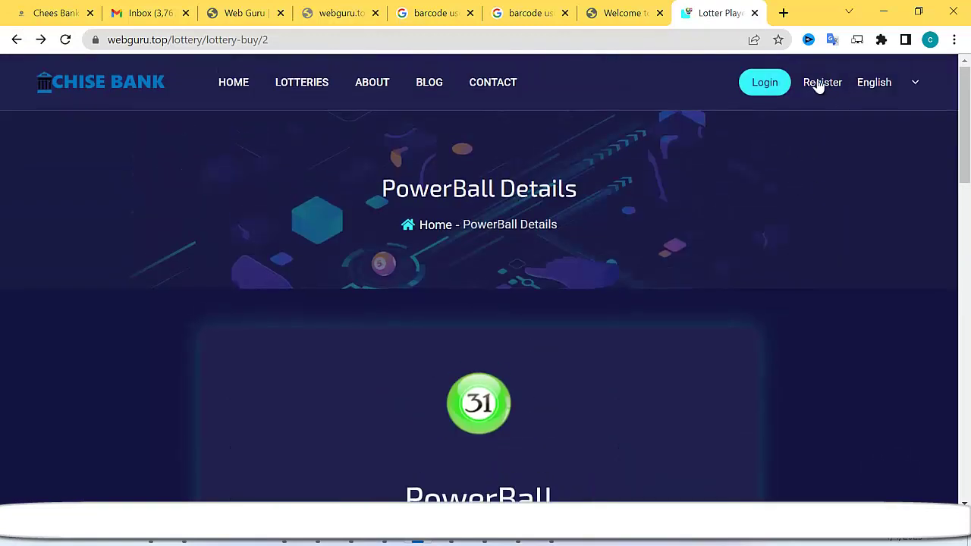
Open the Register form, preset to United Kingdom with the +44 mobile code.
click(819, 86)
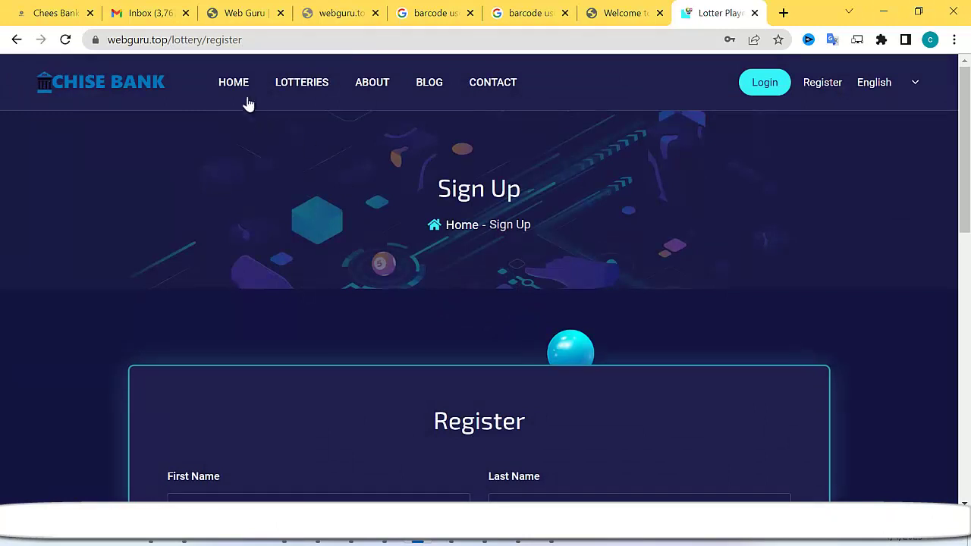
click(252, 95)
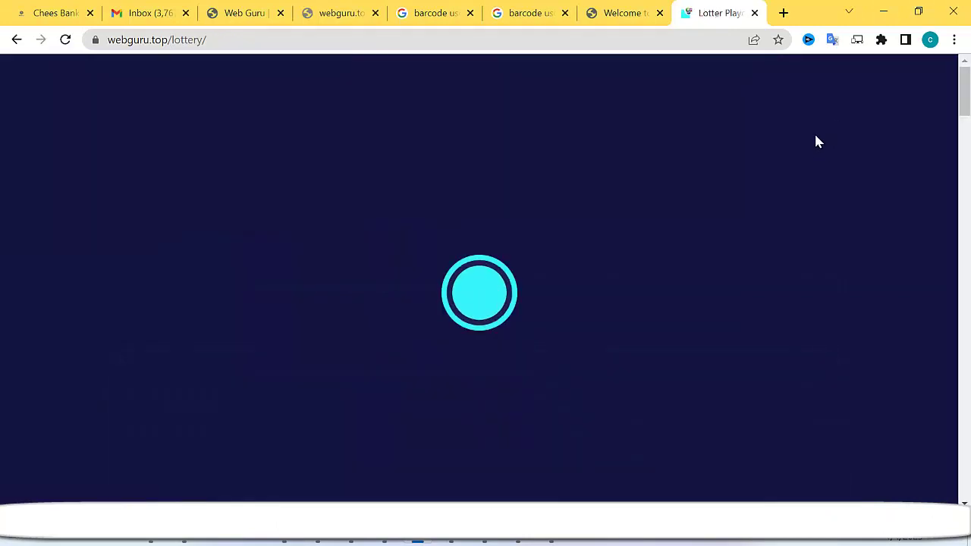
click(810, 91)
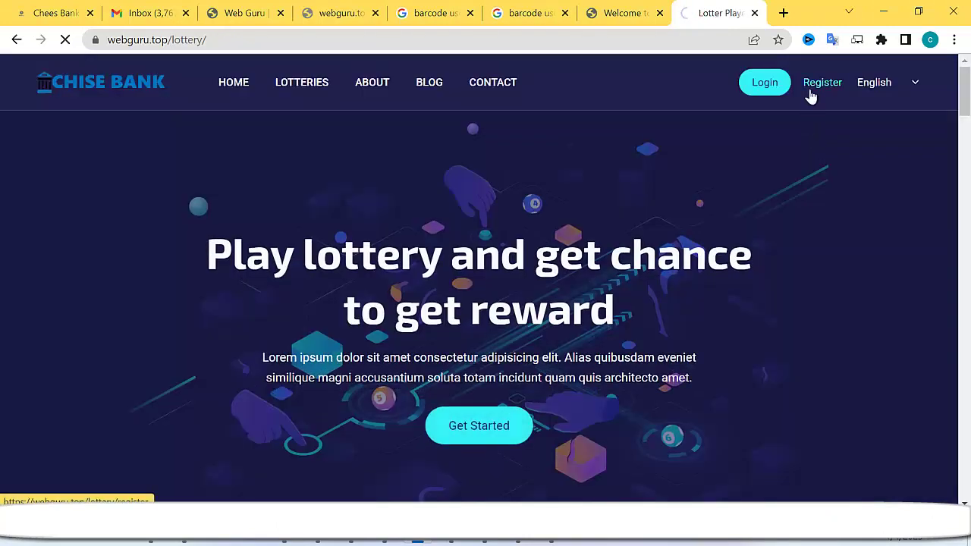
scroll(459, 264, down, 3)
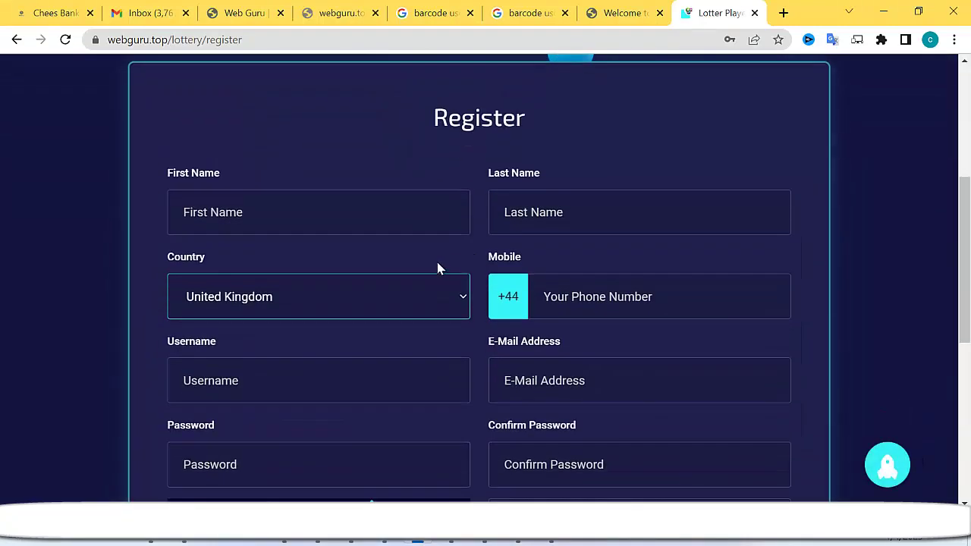